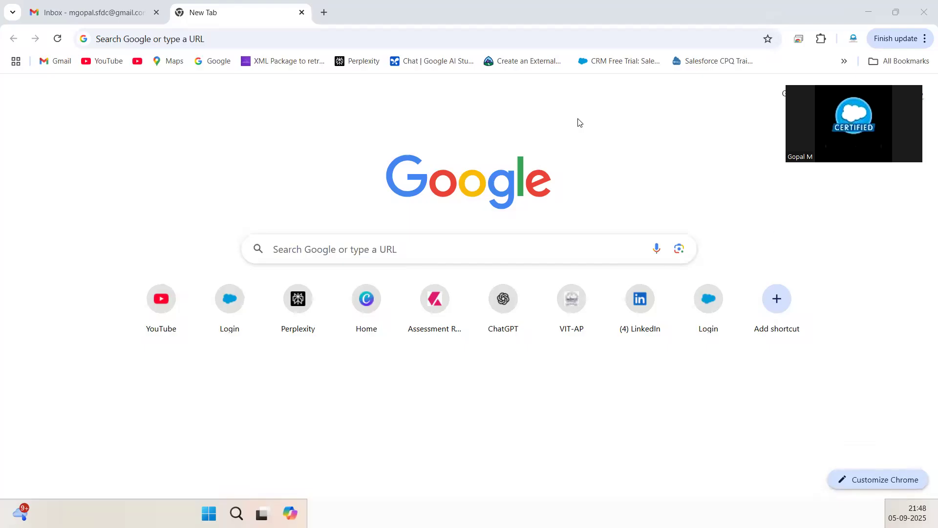
- Bring the browser forward and go to login.salesforce.com
left_click(605, 143)
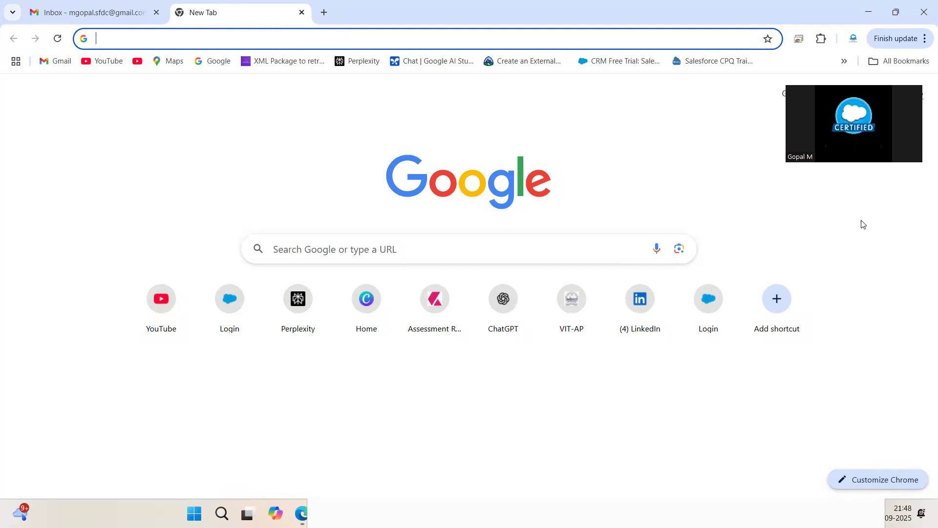
left_click(844, 339)
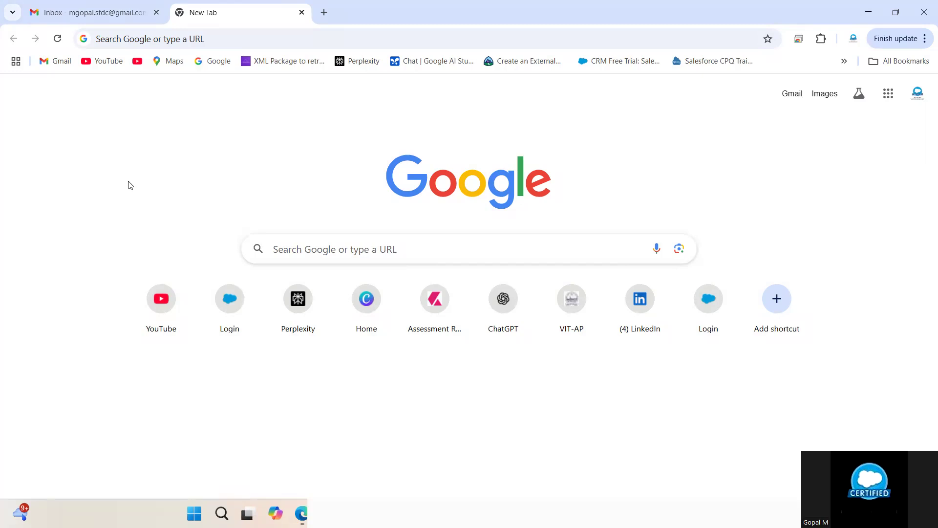
left_click(220, 40)
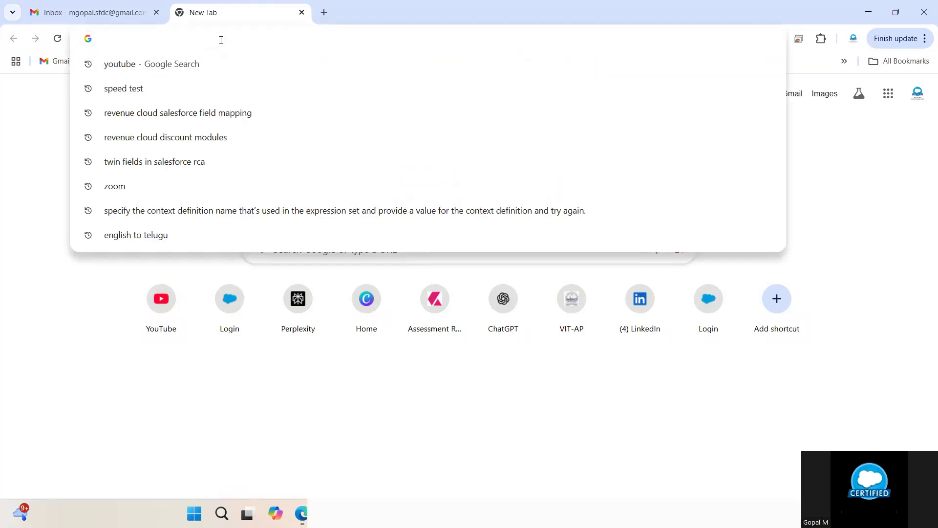
type("login")
key("Return")
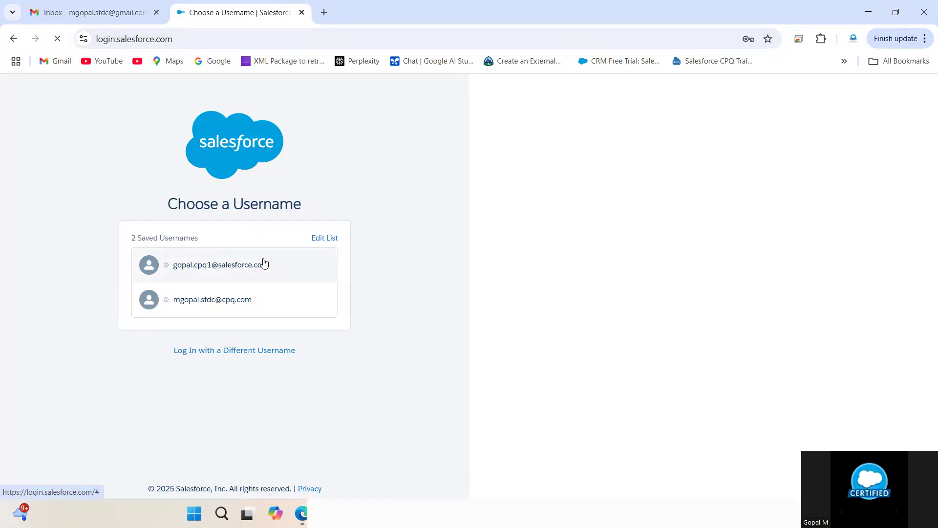
- Try logging in with the saved username and its password
left_click(264, 263)
left_click(287, 283)
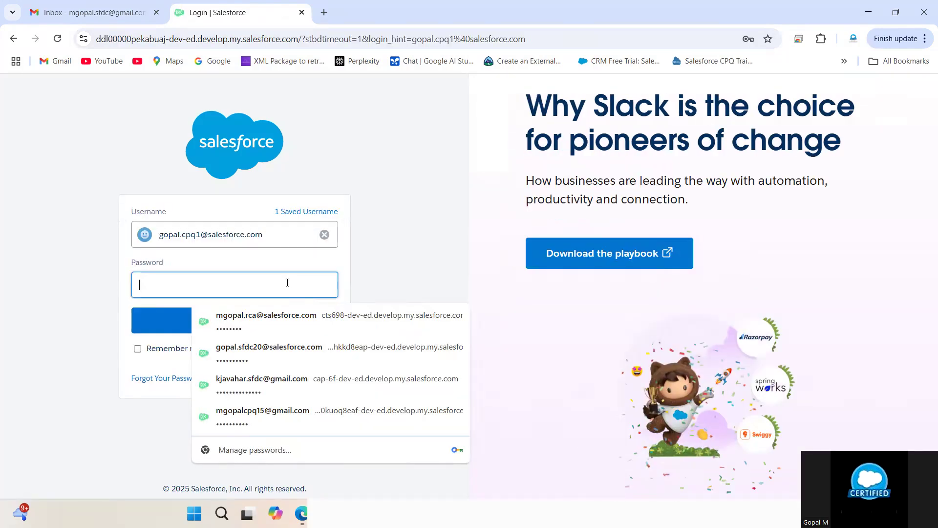
type("****")
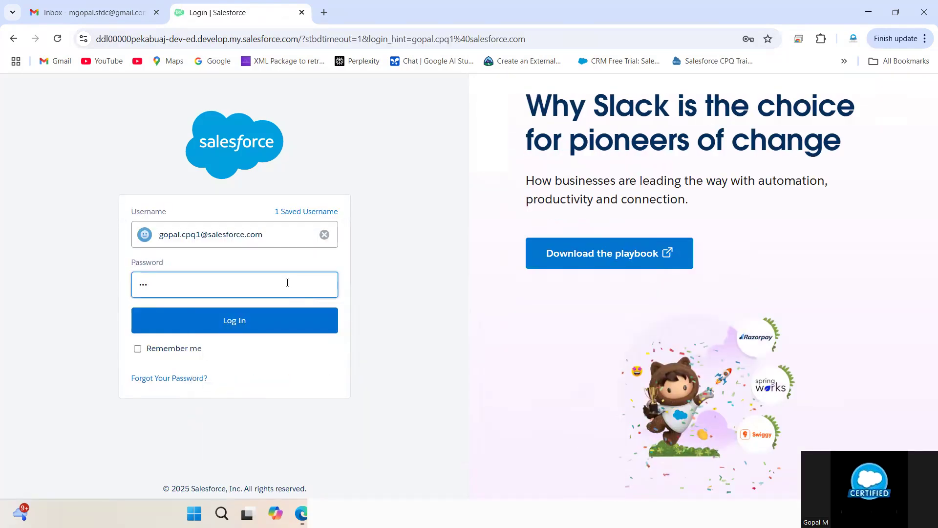
key("BackSpace")
key("BackSpace")
key("BackSpace")
key("BackSpace")
type("*****")
left_click(231, 322)
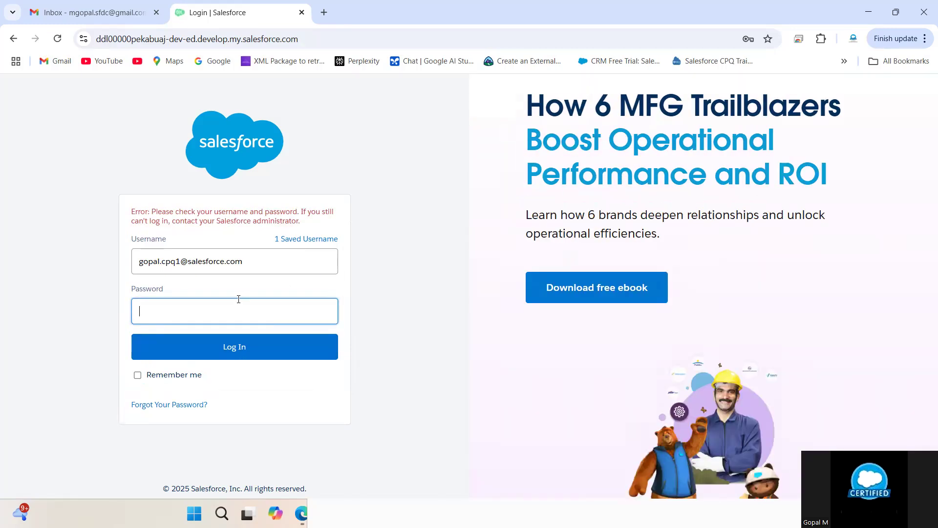
- Retype the password, tick Remember me, and submit the login again
left_click(238, 299)
type("********")
left_click(137, 375)
left_click(216, 356)
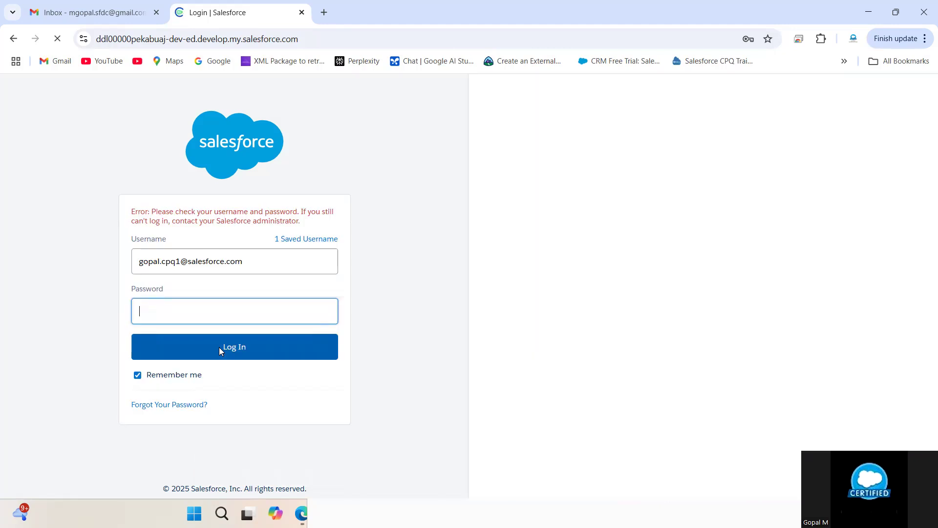
- Replace the username with another account's address and log in with its password
left_click(258, 267)
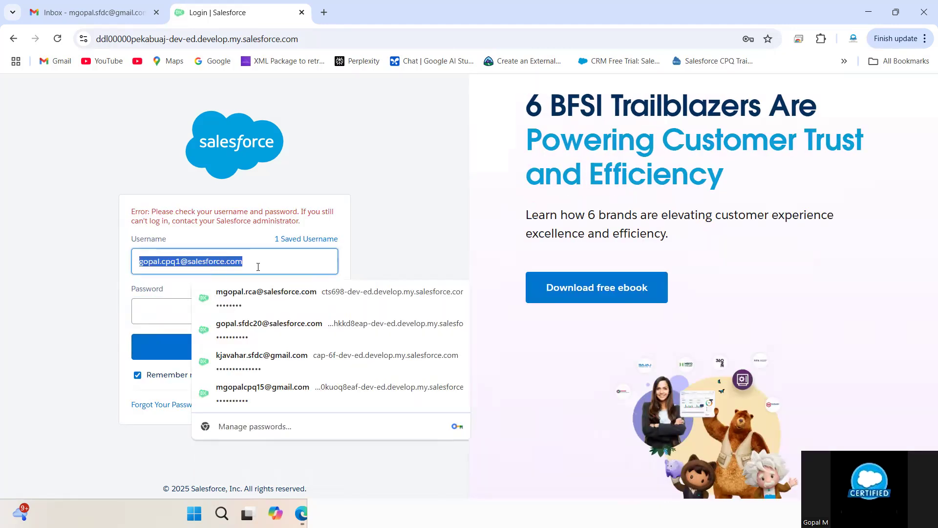
key("BackSpace")
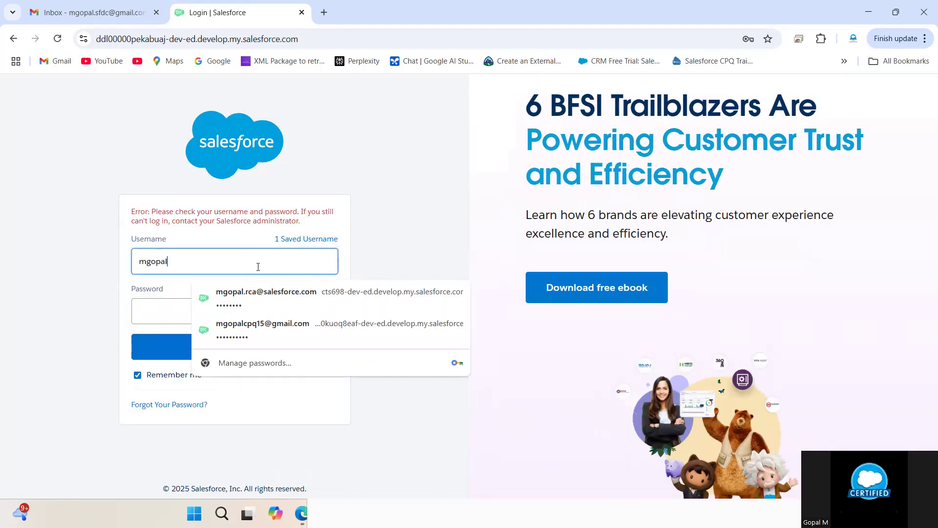
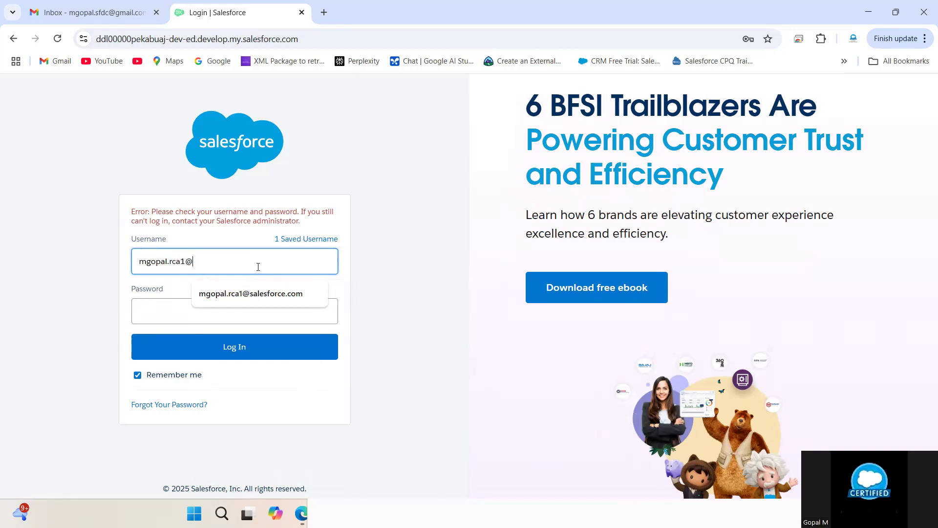
key("Tab")
type("********")
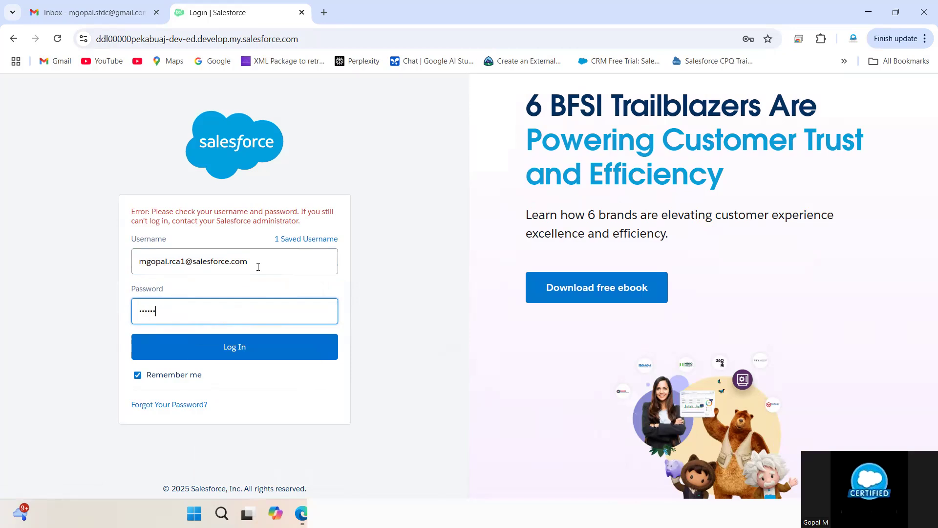
left_click(225, 348)
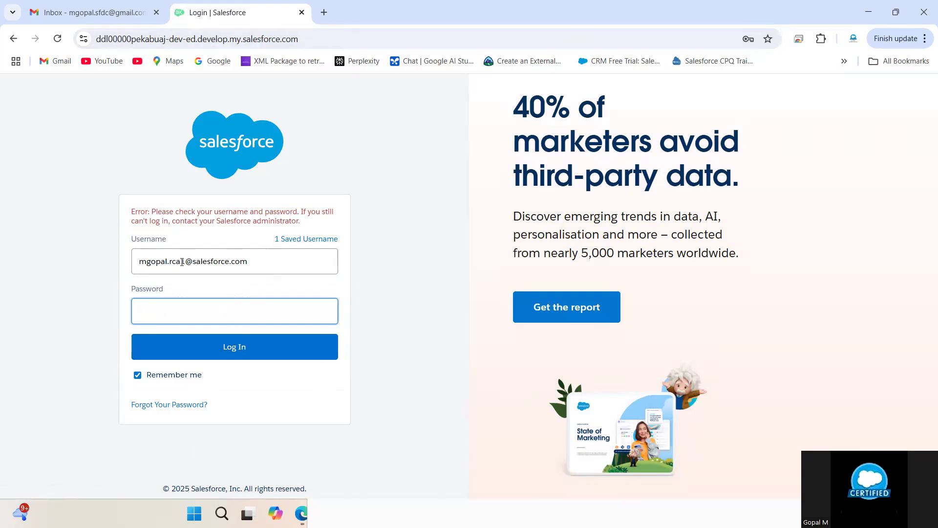
- Reload login.salesforce.com to show the saved-username list
triple_click(267, 266)
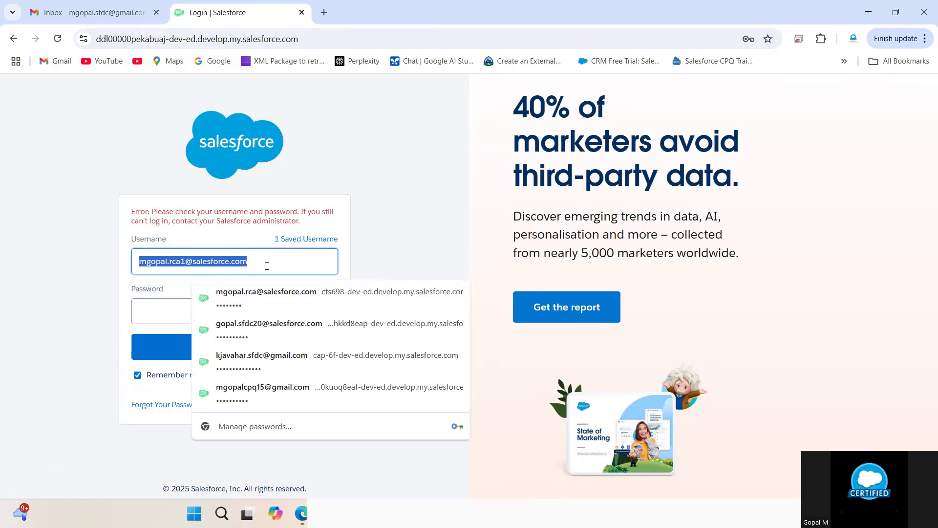
left_click(331, 38)
key("BackSpace")
type("l")
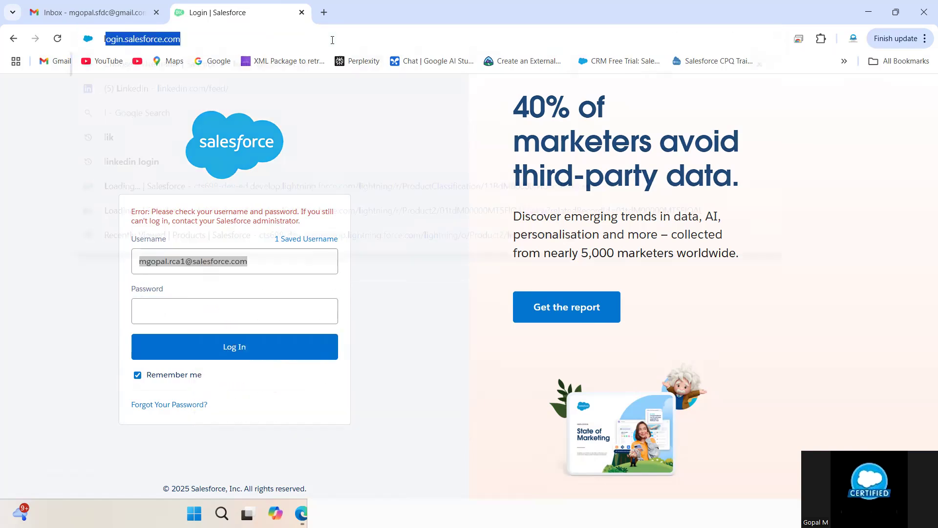
type("ogin")
key("Return")
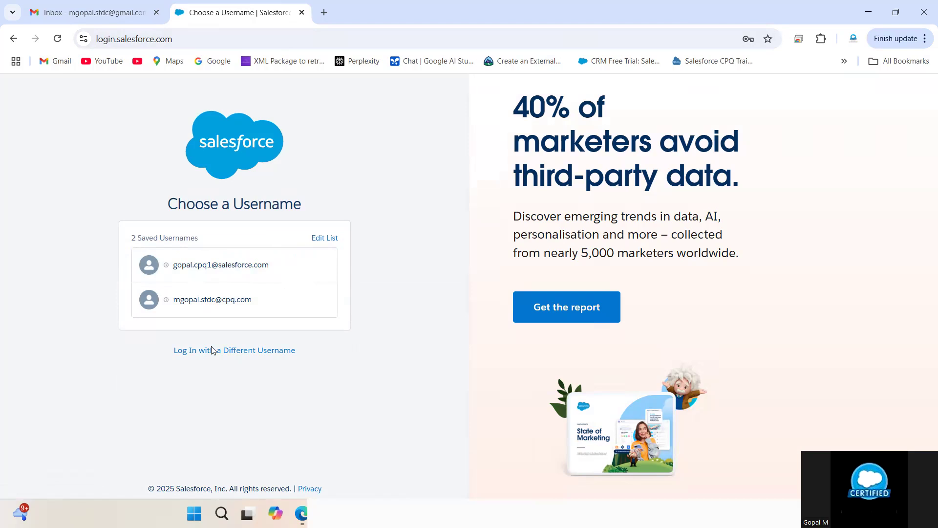
- Switch to a different username and re-enter the account password
left_click(264, 352)
left_click(176, 235)
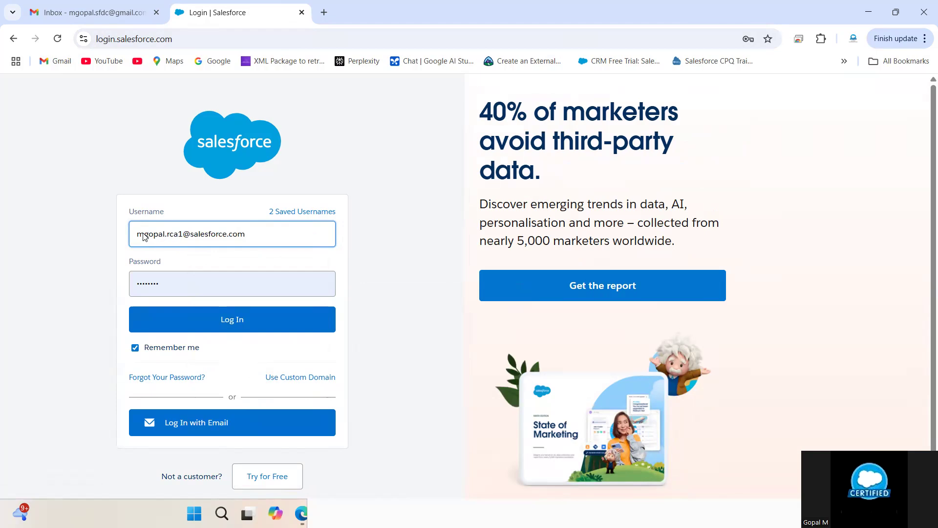
double_click(192, 289)
key("BackSpace")
type("•••")
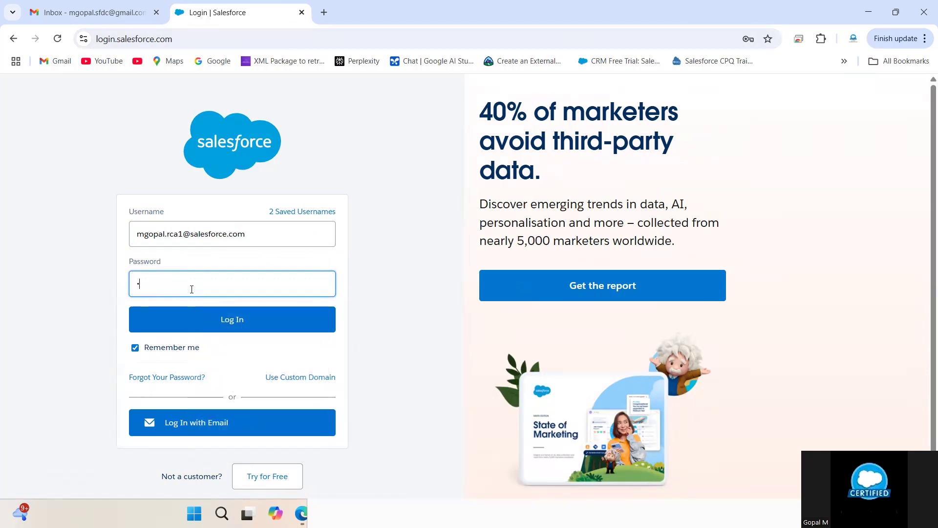
key("BackSpace")
key("BackSpace")
key("BackSpace")
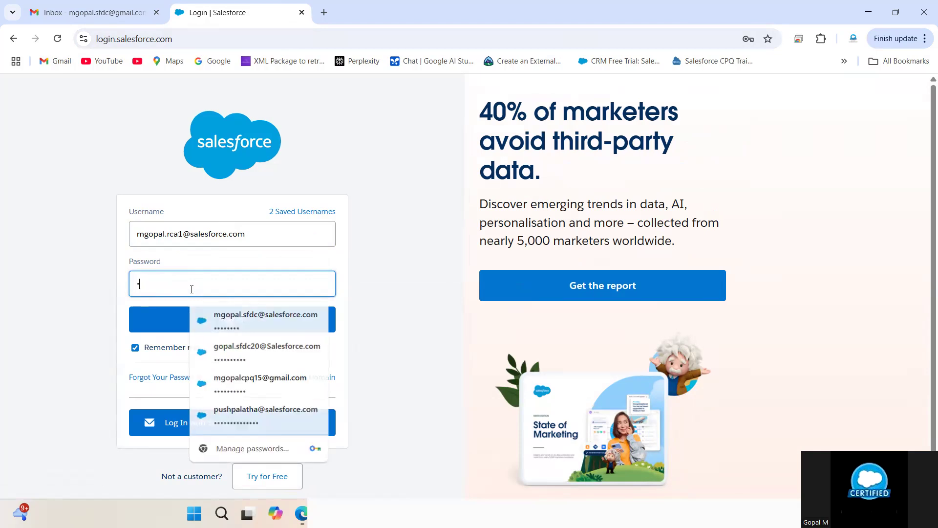
type("•••••••")
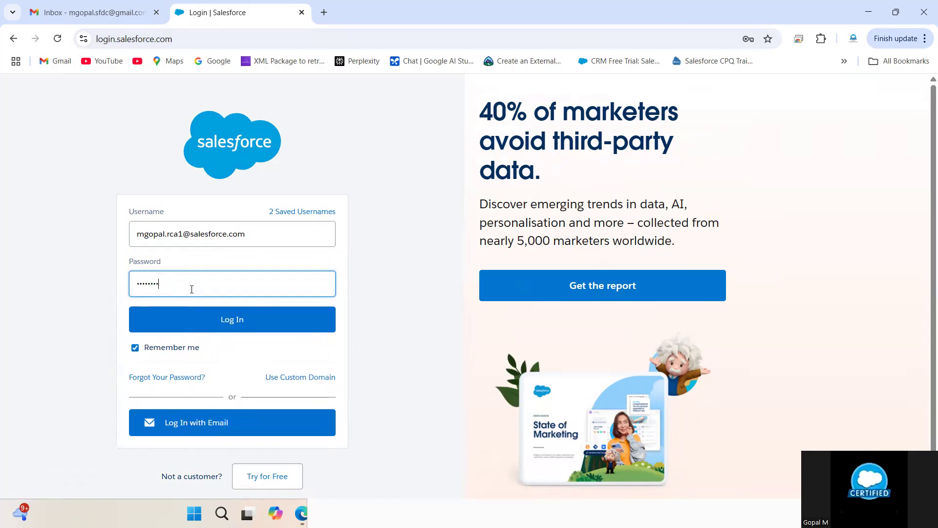
- Submit the login, postpone phone registration with Remind Me Later, and restore the browser window
left_click(196, 313)
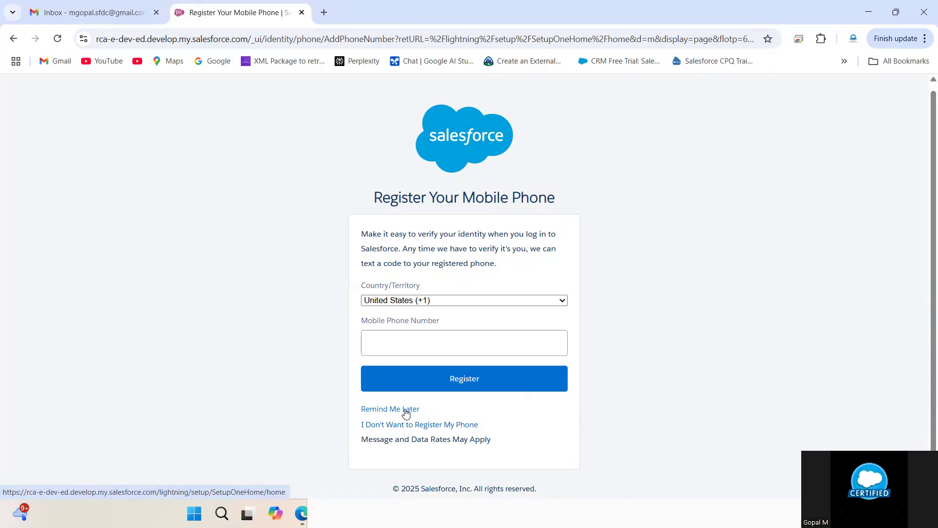
left_click(406, 413)
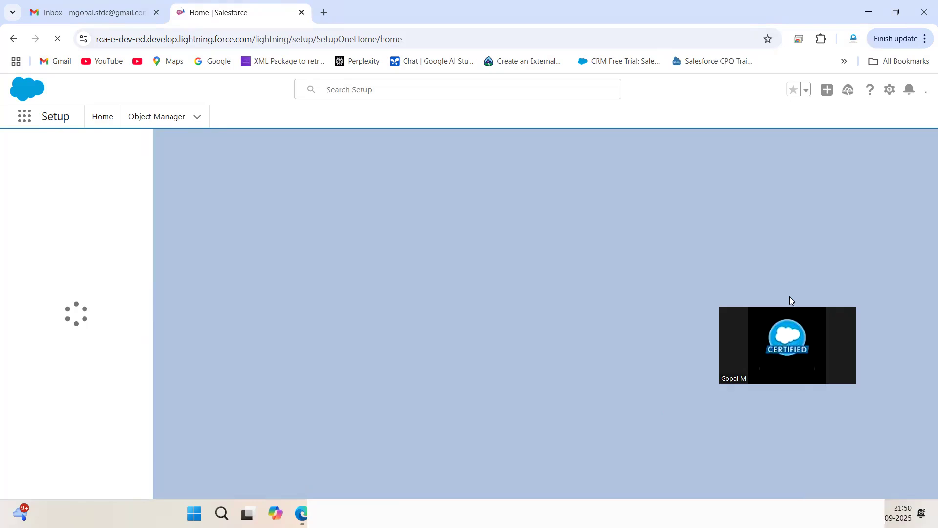
left_click(896, 12)
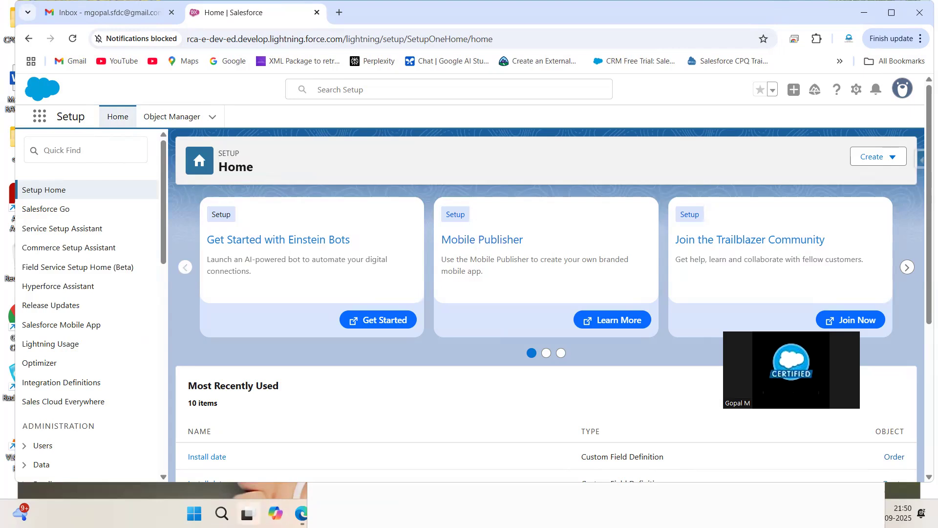
- Search Windows for 'ex', re-maximize the browser, then dismiss the search panel
left_click(222, 514)
type("ex")
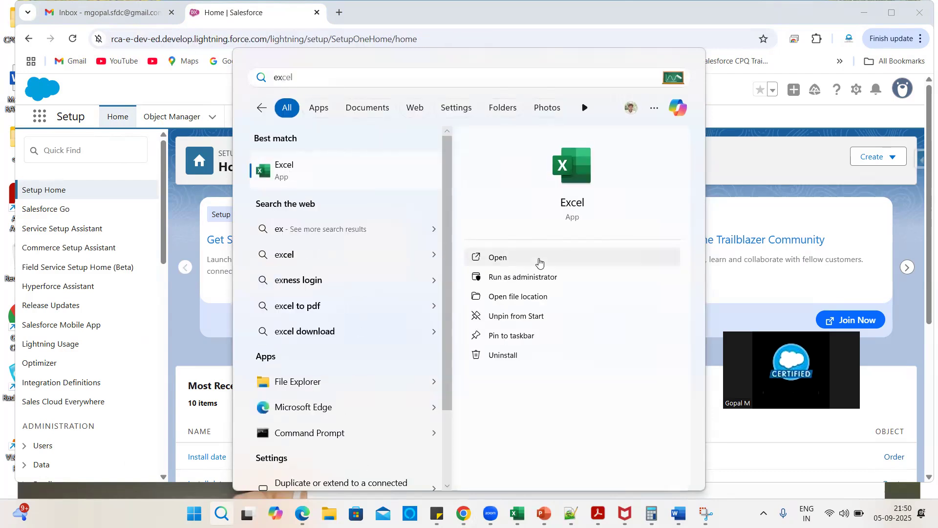
left_click(887, 18)
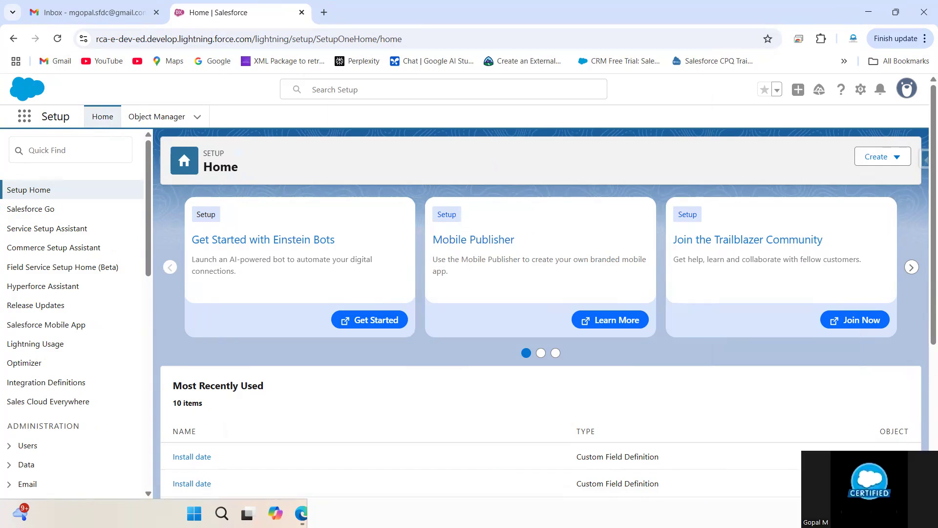
left_click(221, 513)
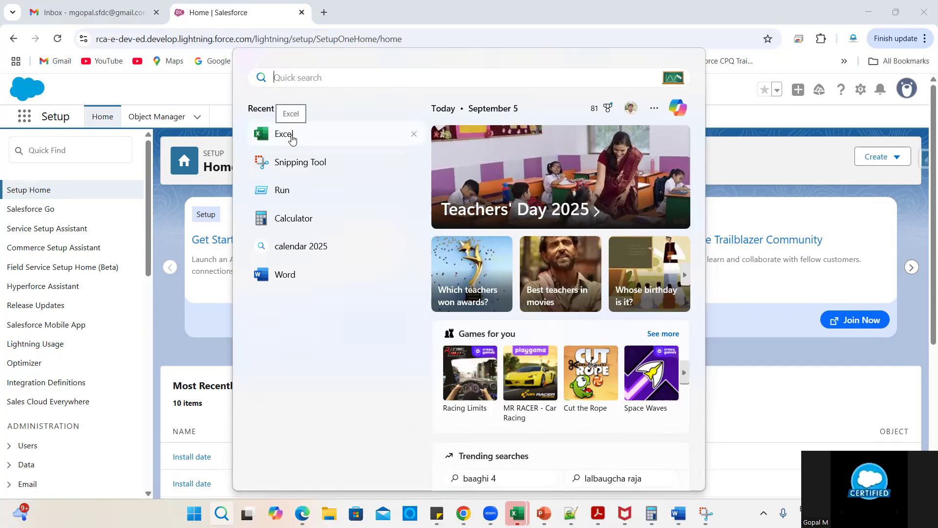
mouse_move(517, 514)
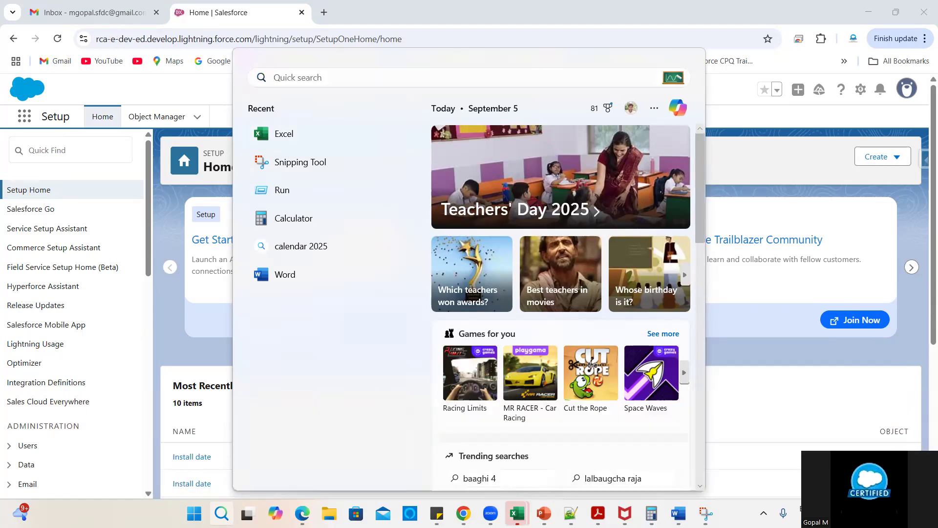
left_click(205, 93)
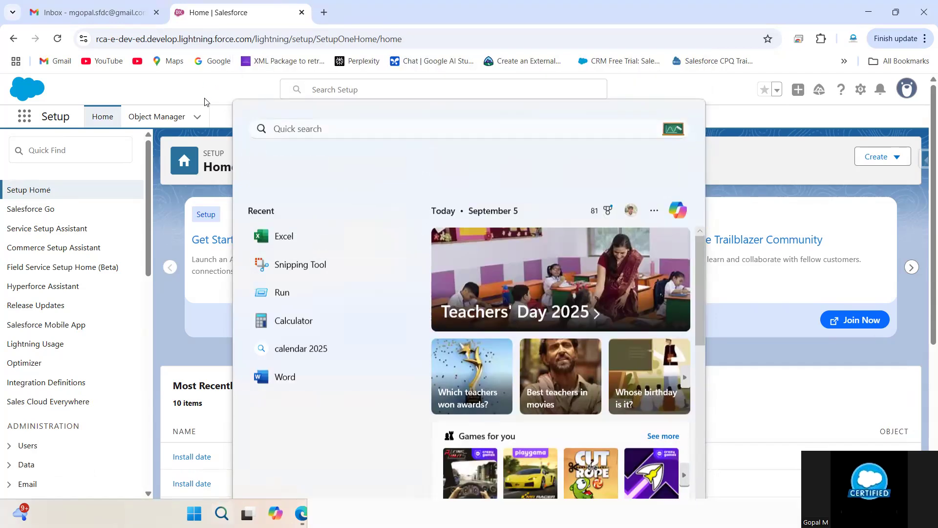
- Close the search panel and Snipping Tool, then bring the Consolidated-Statement Excel window forward
mouse_move(248, 513)
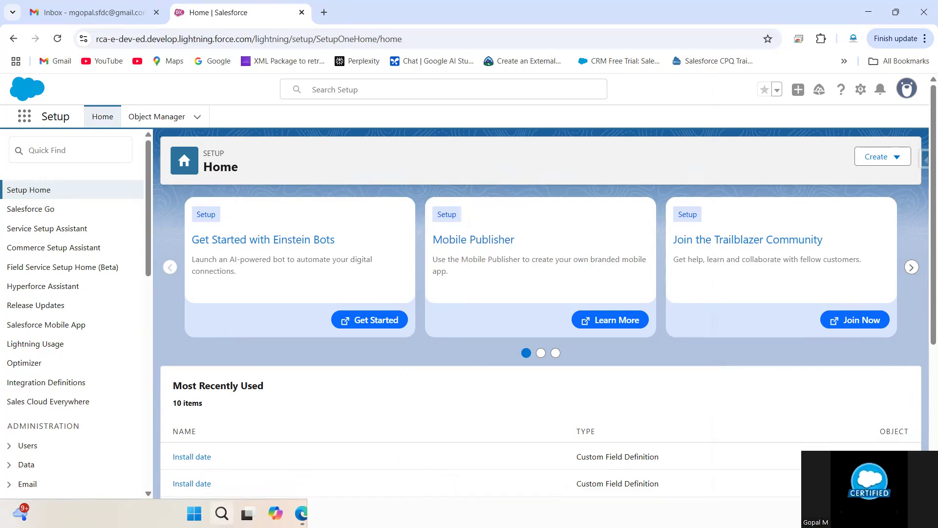
left_click(222, 513)
mouse_move(517, 513)
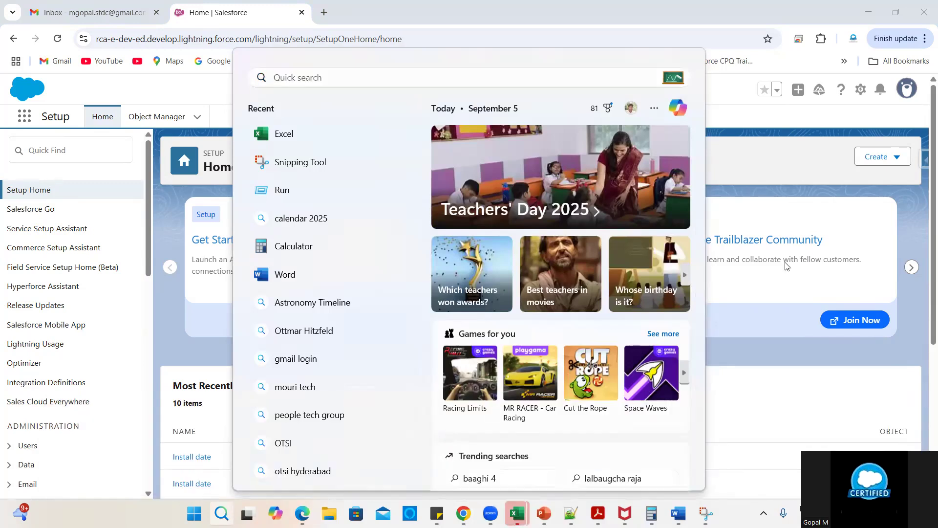
left_click(764, 176)
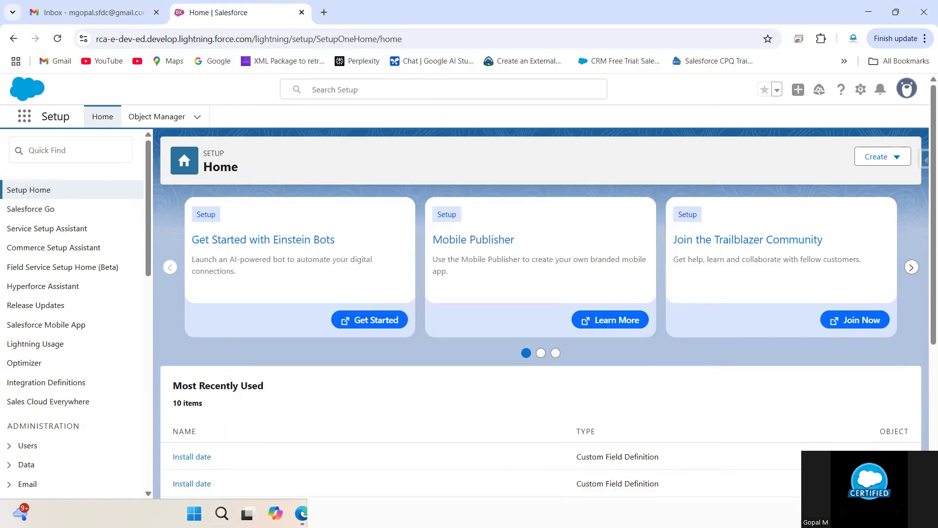
left_click(607, 511)
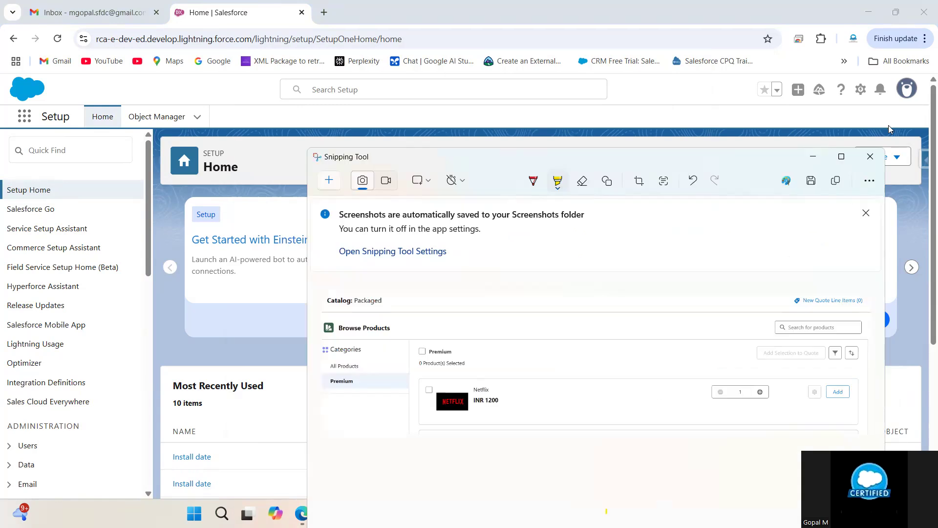
left_click(869, 157)
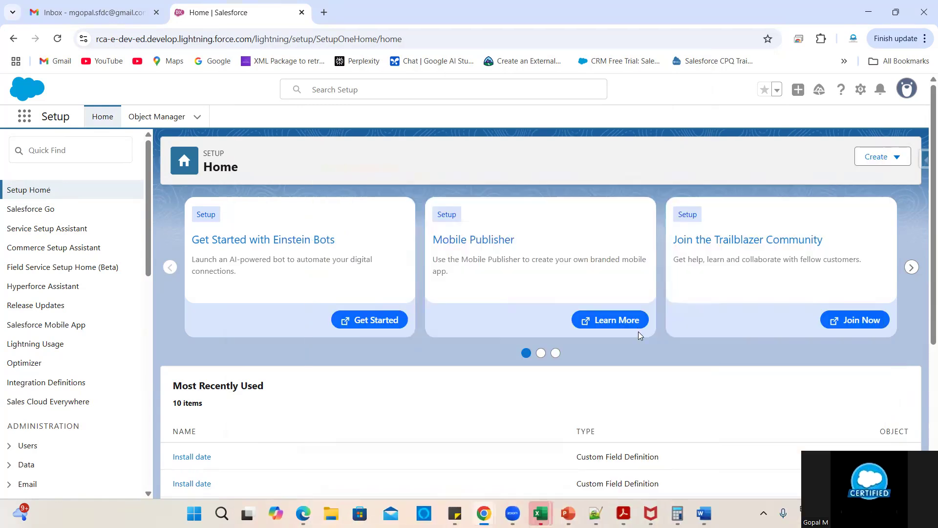
mouse_move(544, 513)
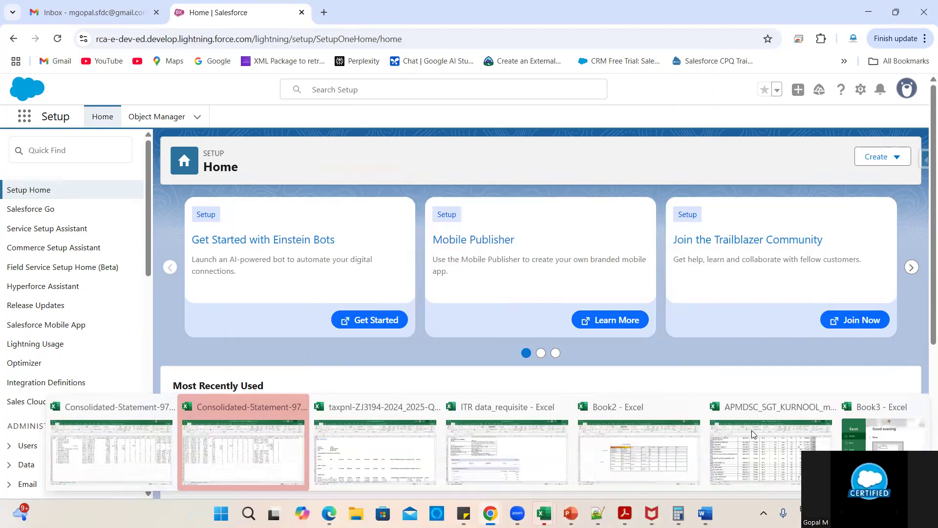
left_click(243, 448)
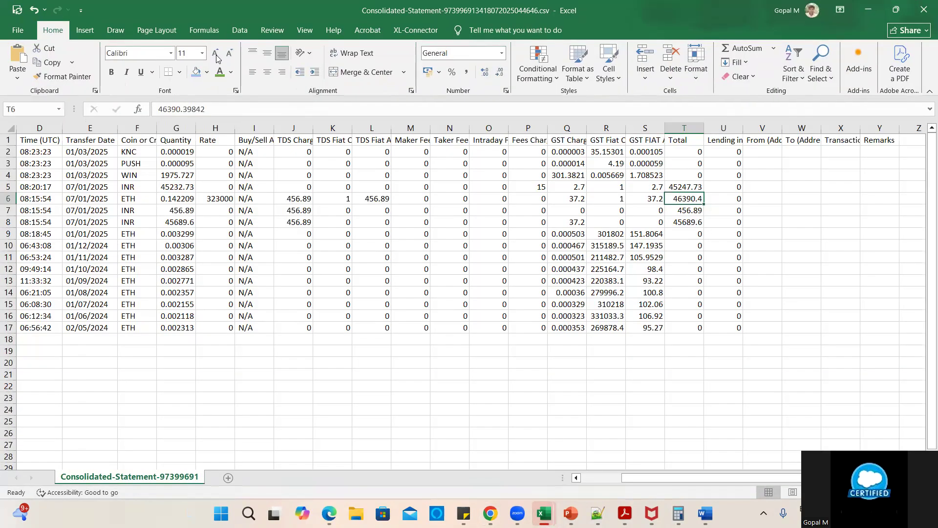
- Create a new blank workbook with Ctrl+N and enter Slab in E7
left_click(18, 29)
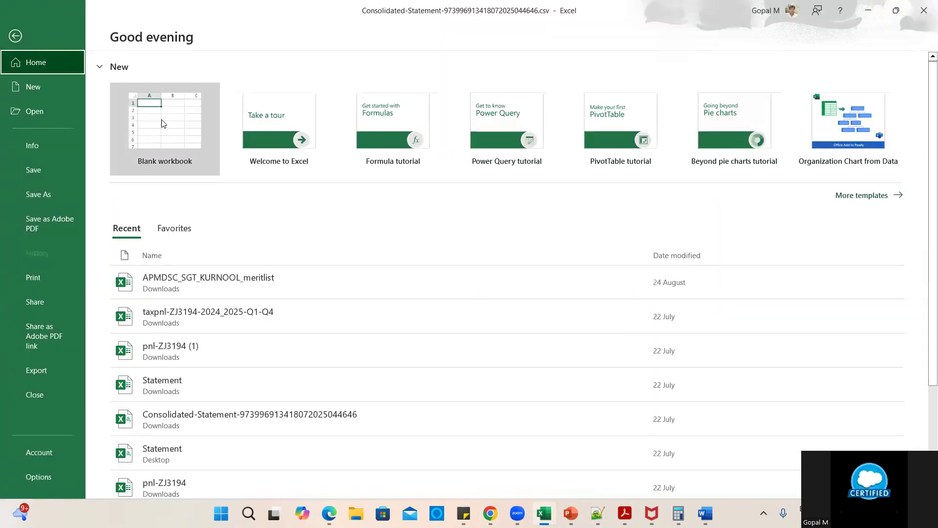
key("Escape")
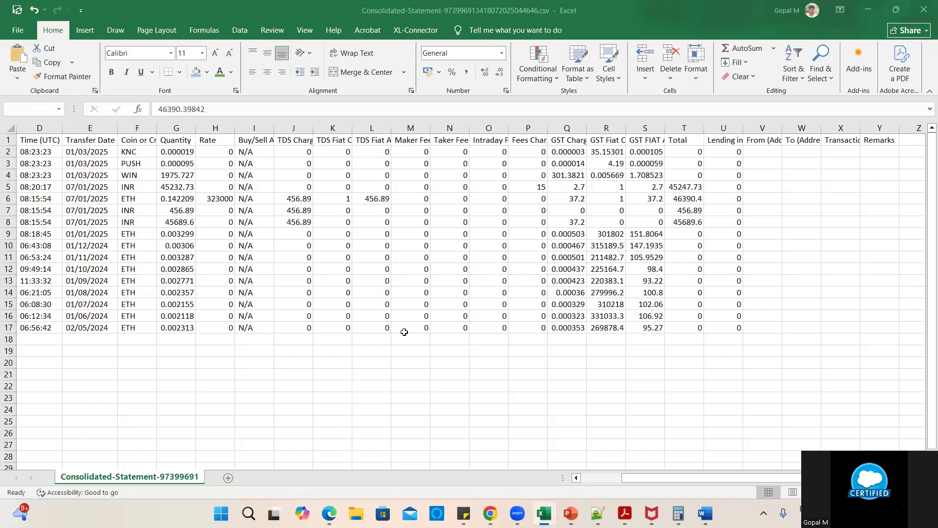
key("ctrl+n")
left_click(177, 211)
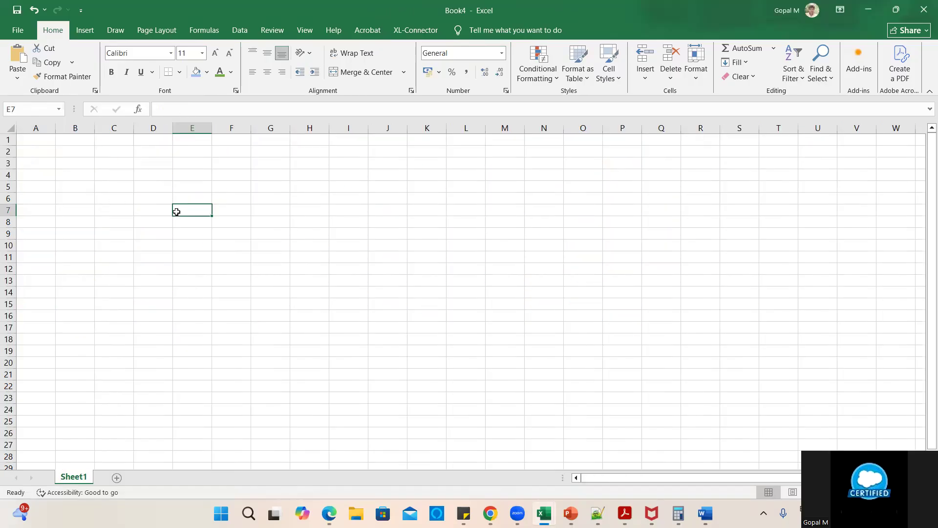
type("Slab")
key("Return")
- Type Range in E8, then undo both the Range and Slab entries
type("R nag")
key("BackSpace")
key("BackSpace")
key("BackSpace")
type("ange")
left_click(264, 249)
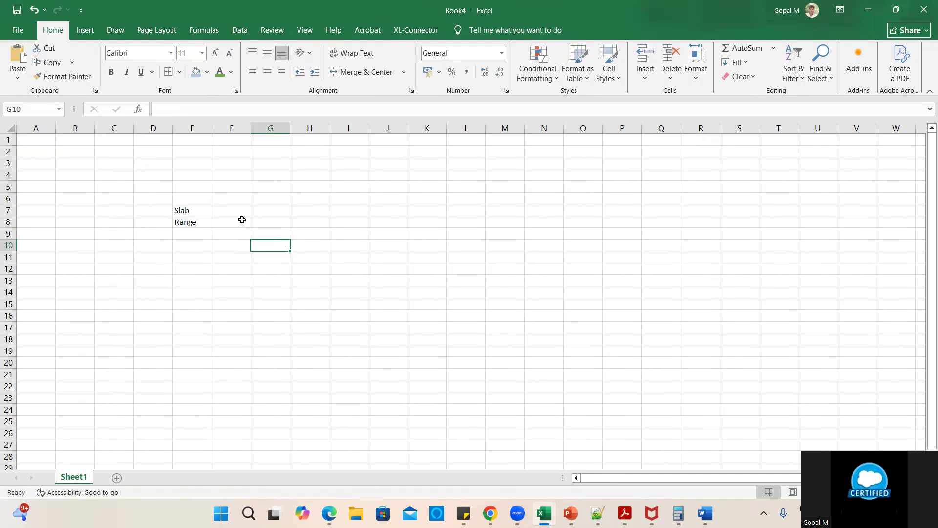
left_click(200, 212)
key("ctrl+z")
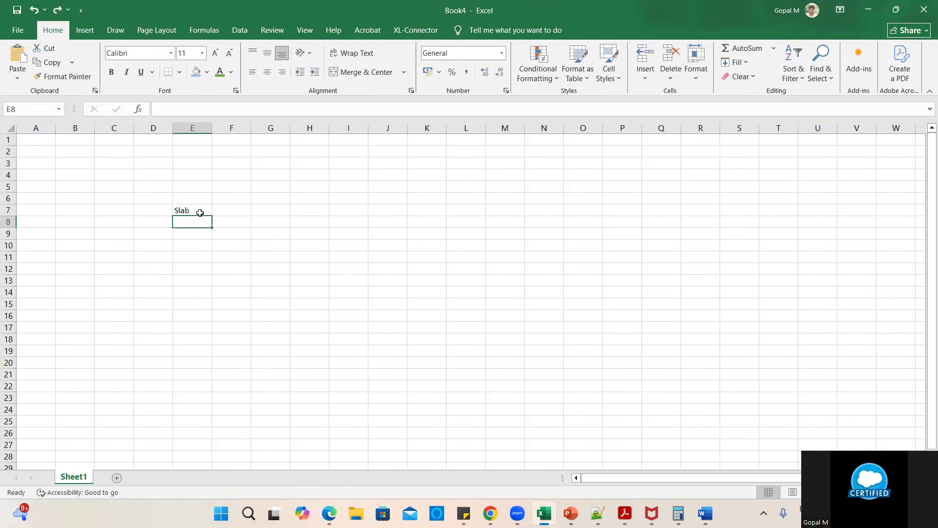
key("ctrl+z")
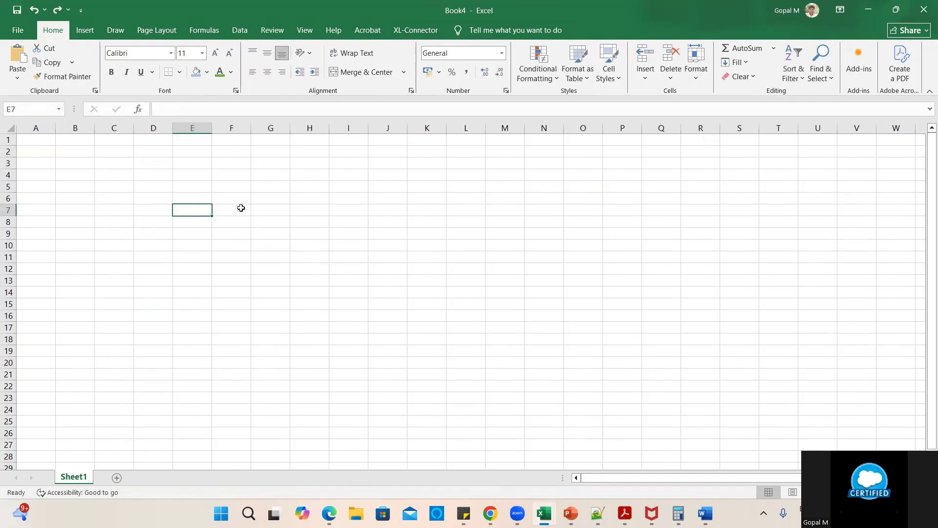
- Enter Range in F7 and Slab in F8
left_click(240, 207)
type("Range")
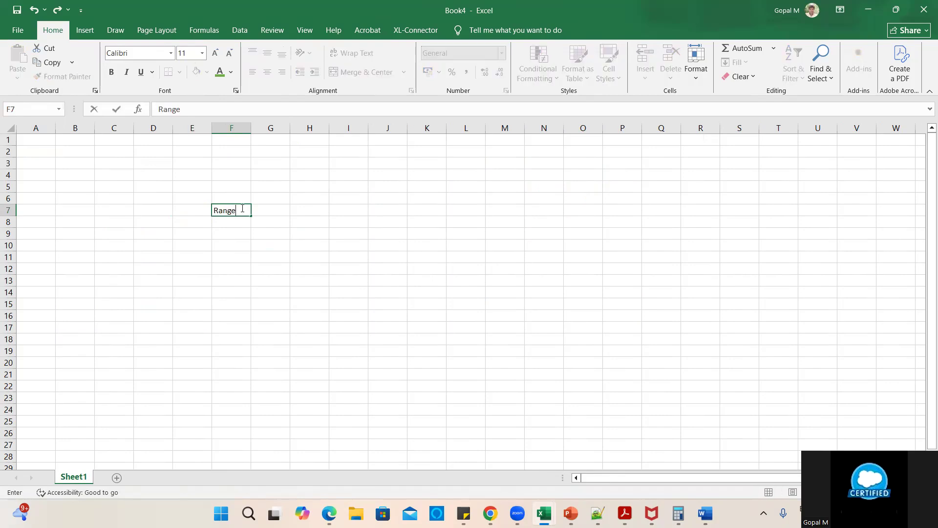
key("Return")
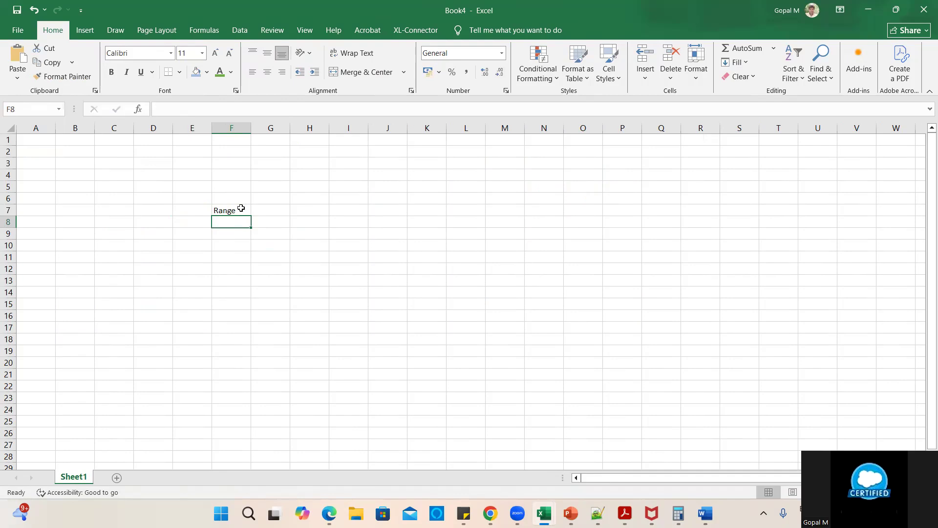
type("Slab")
key("Return")
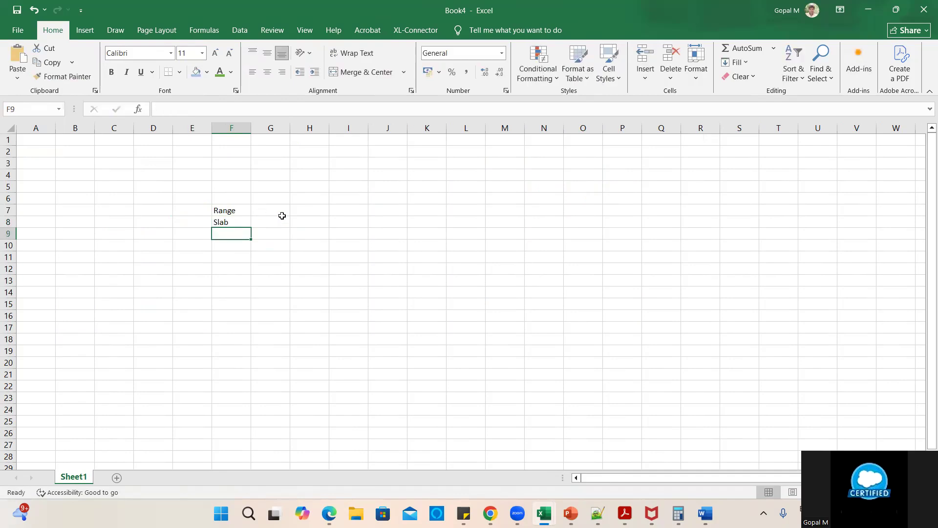
- Enter the first tier, 1 to 10 at 10%, in H7:I7
left_click(320, 206)
type("1 to ")
type("1-0")
key("BackSpace")
key("BackSpace")
type("0")
left_click(336, 210)
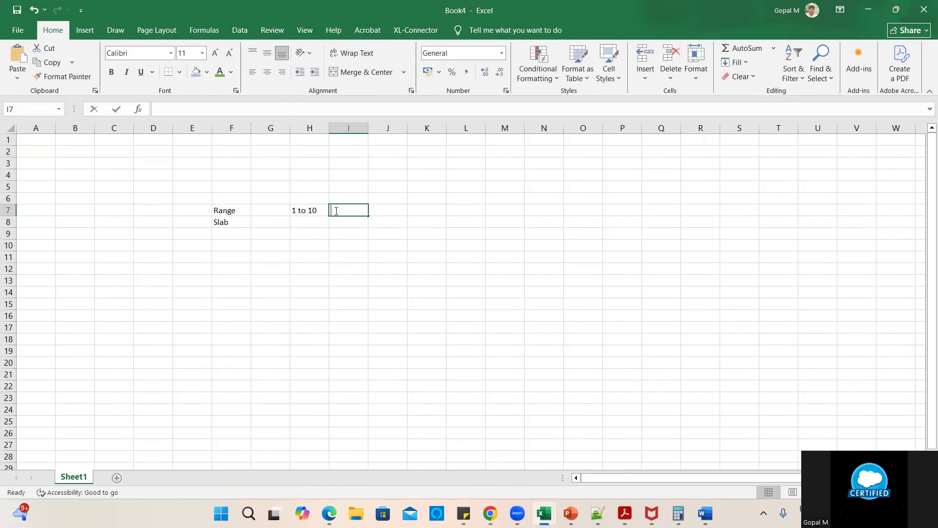
type("10%")
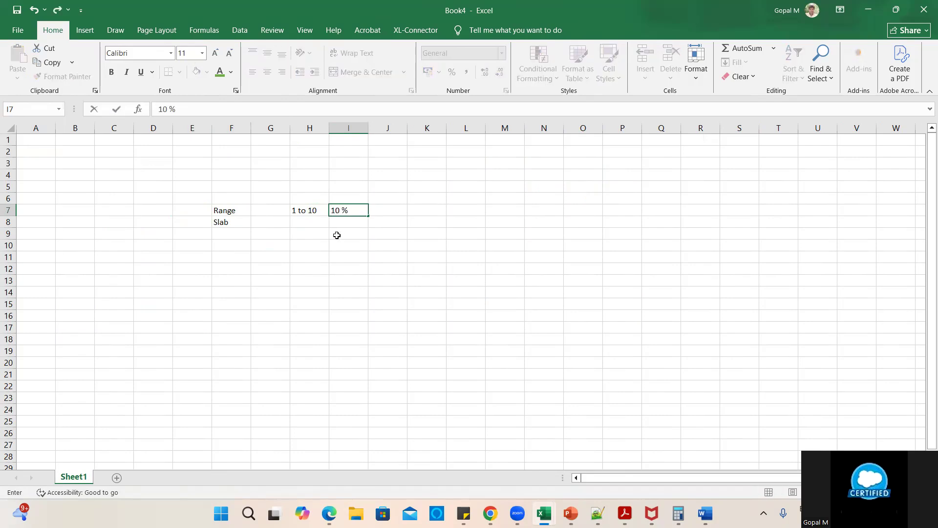
left_click(336, 234)
- Move Slab down to F15 and add the second tier, 11 to 20 at 20%
left_click(240, 223)
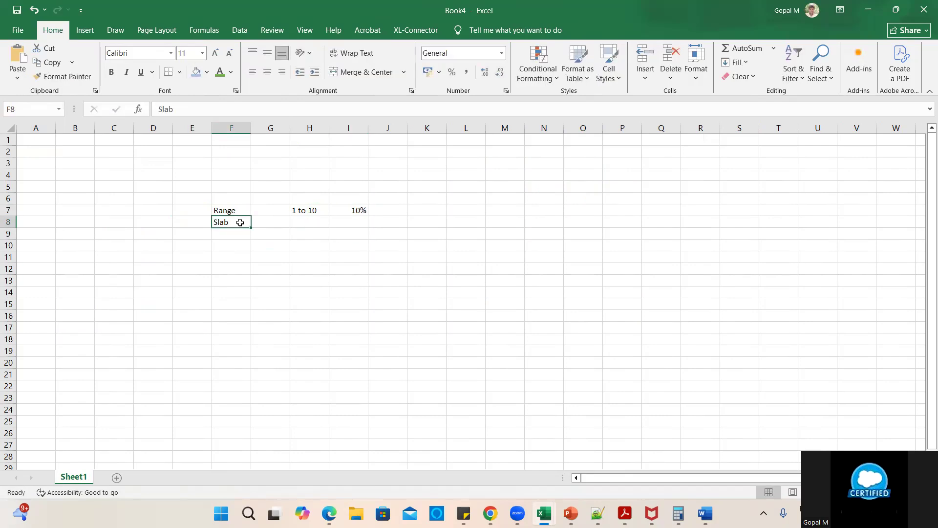
left_click_drag(240, 222, 241, 304)
left_click(303, 232)
left_click(306, 220)
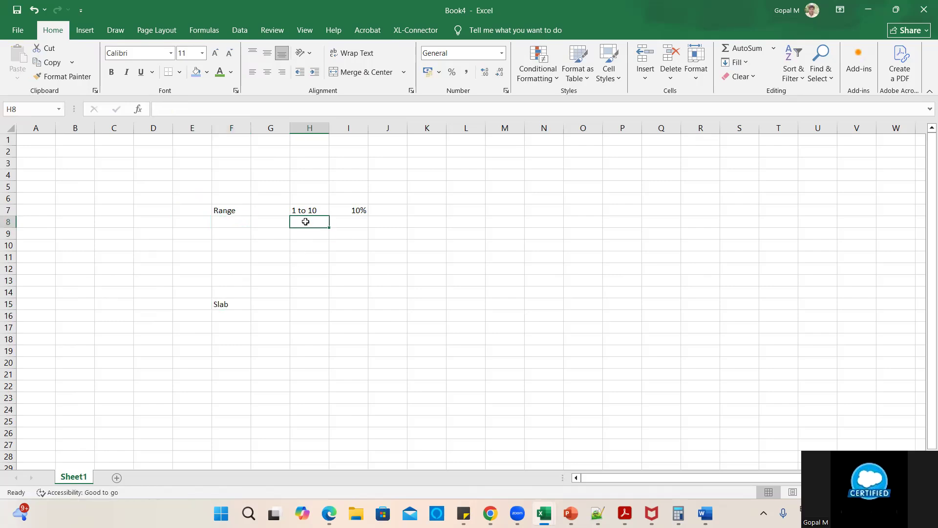
type("11 to 20")
left_click(356, 225)
type("20%")
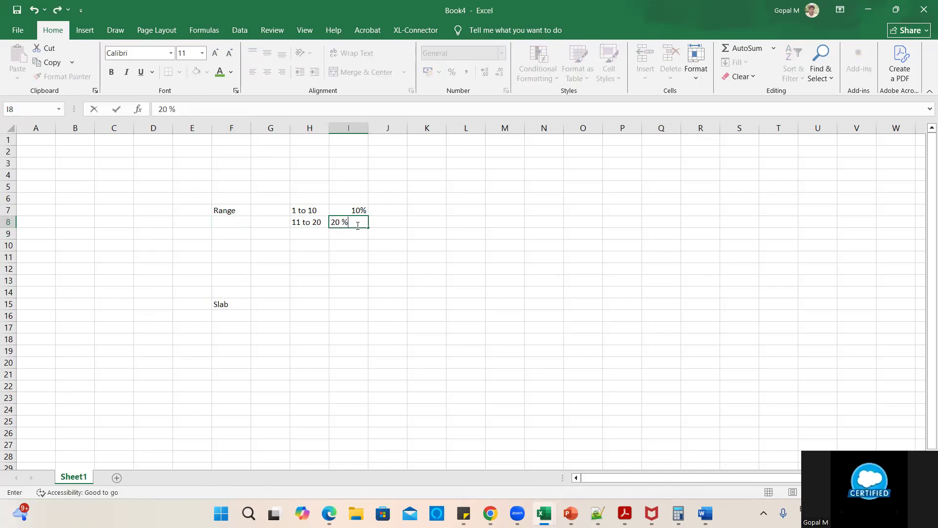
key("Return")
- Add the third tier, 21 at 30%, and select the table E7:I10
left_click(314, 233)
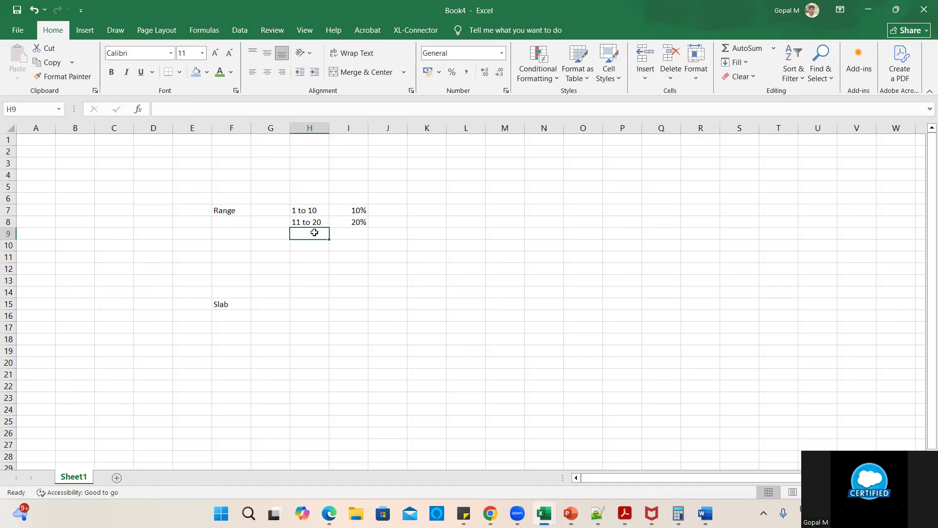
type("21")
left_click(351, 235)
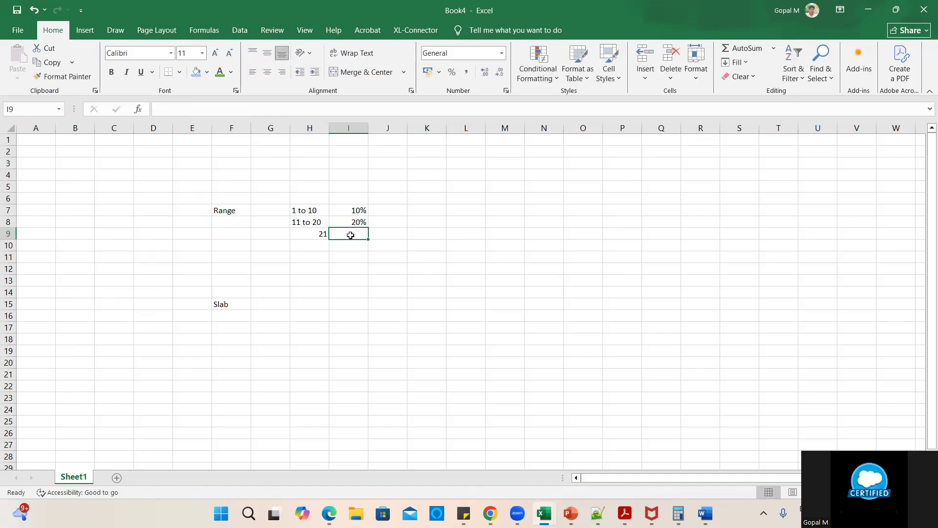
type("30")
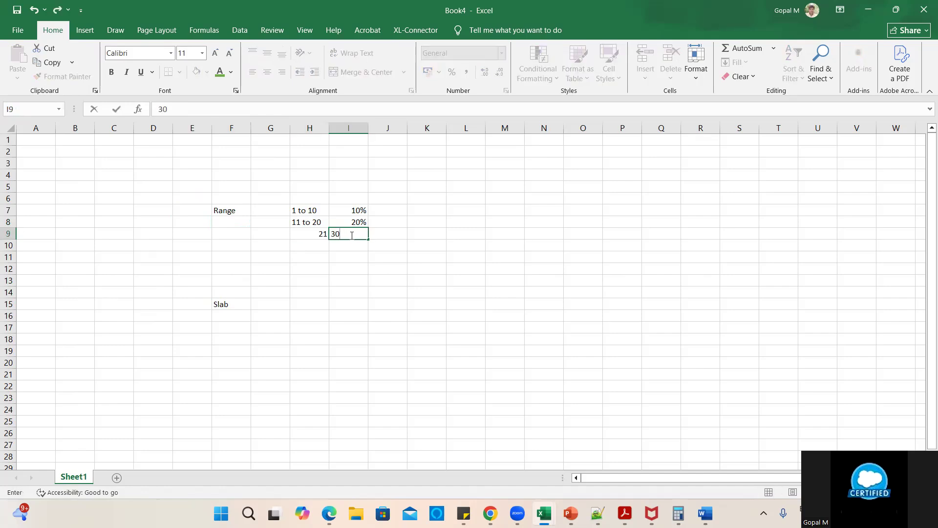
type("%")
left_click(362, 295)
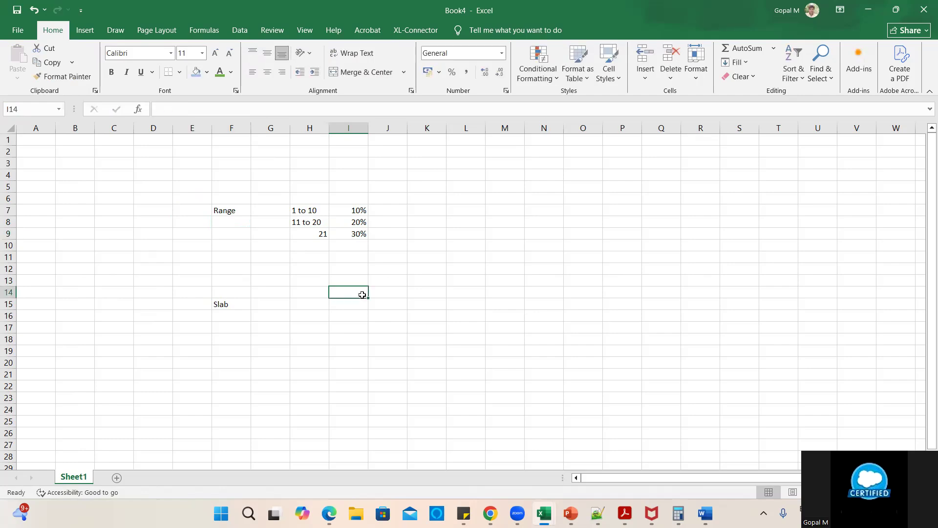
left_click(293, 211)
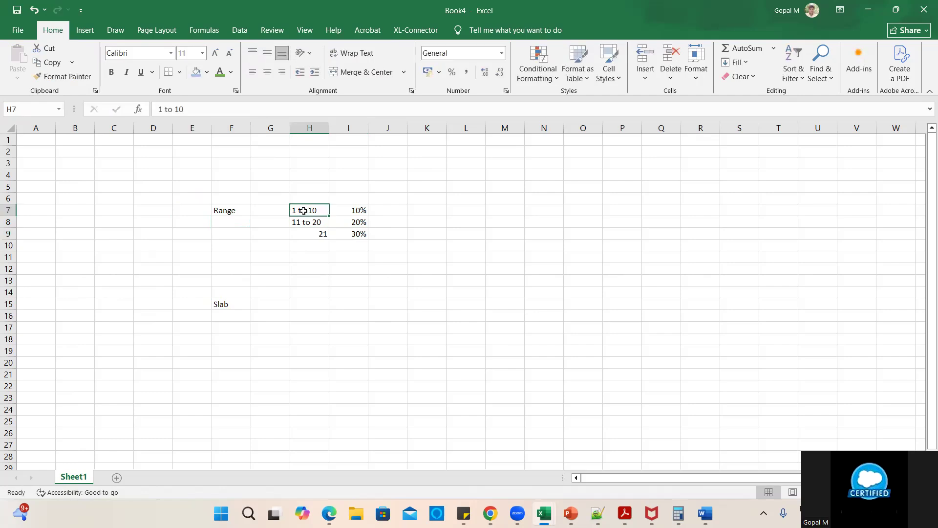
left_click_drag(205, 208, 368, 246)
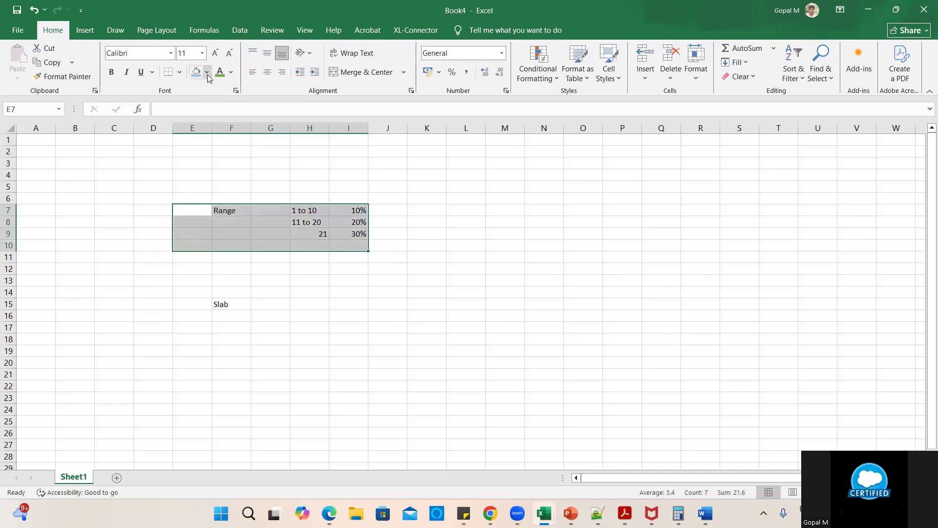
- Make the E7:I10 Range table text gold and fill it solid green
left_click(231, 73)
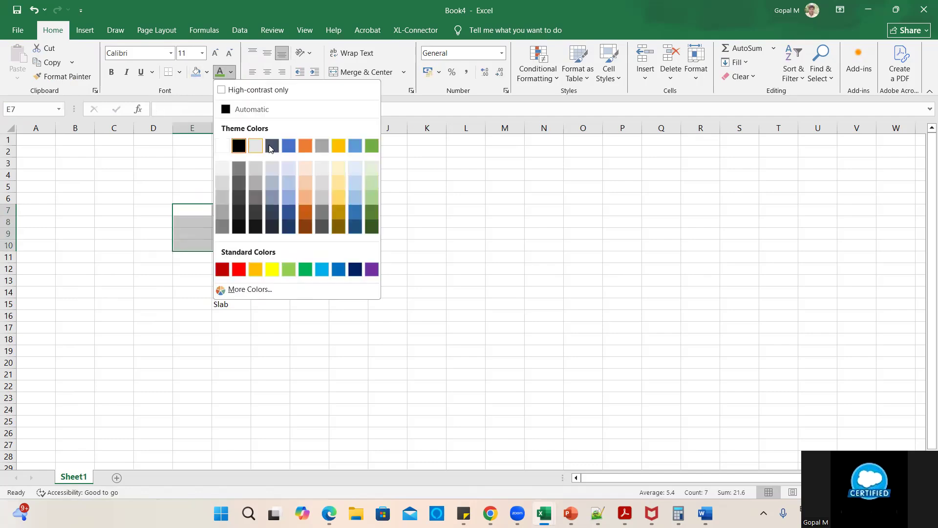
left_click(336, 149)
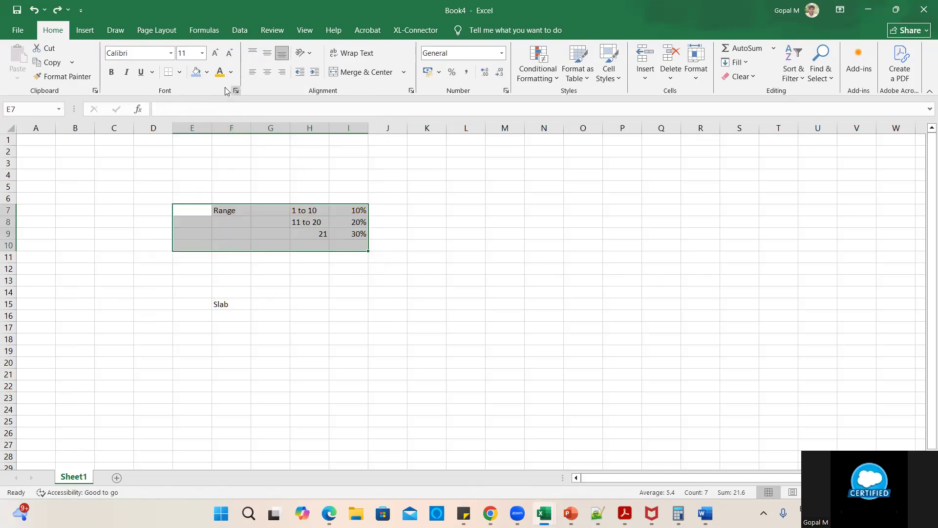
left_click(207, 72)
left_click(349, 131)
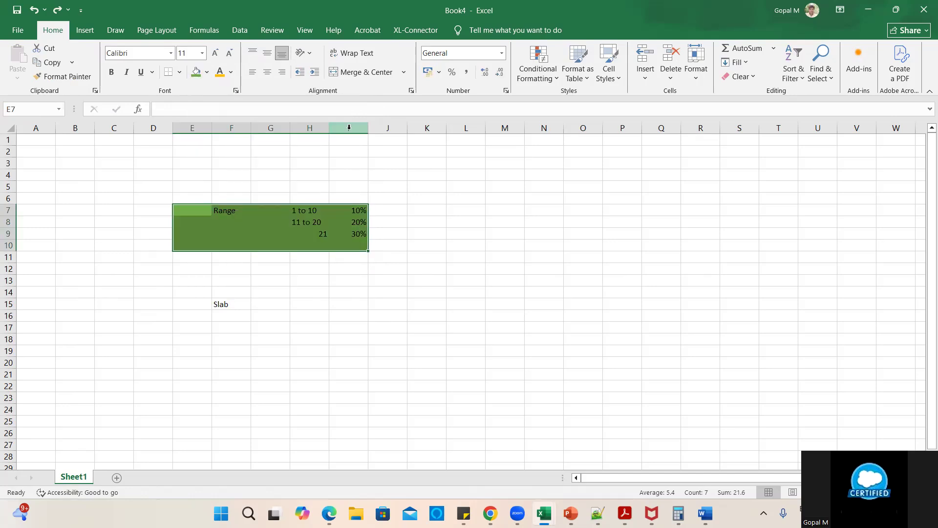
left_click(428, 269)
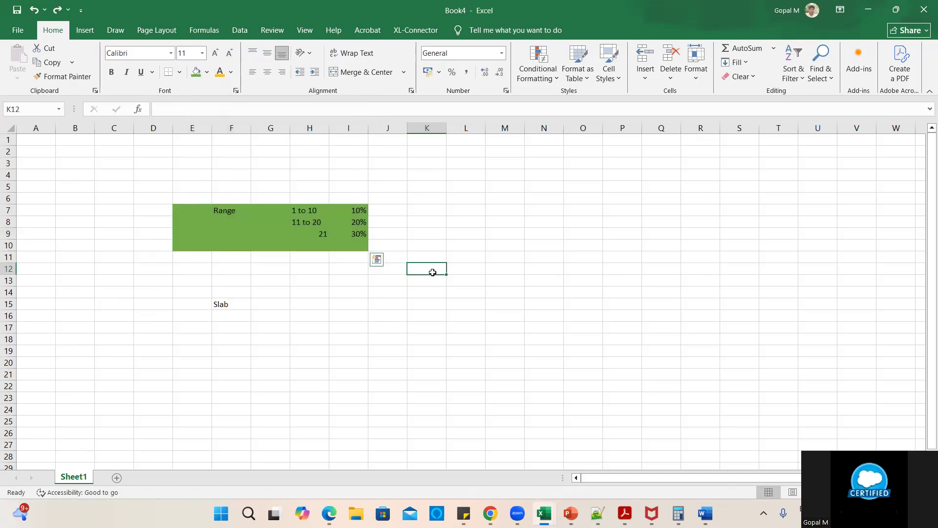
left_click_drag(303, 209, 368, 253)
- Copy the tiers H7:I11 into H15 beside Slab and fill the copy blue
key("ctrl+c")
left_click(303, 304)
key("ctrl+v")
left_click(479, 317)
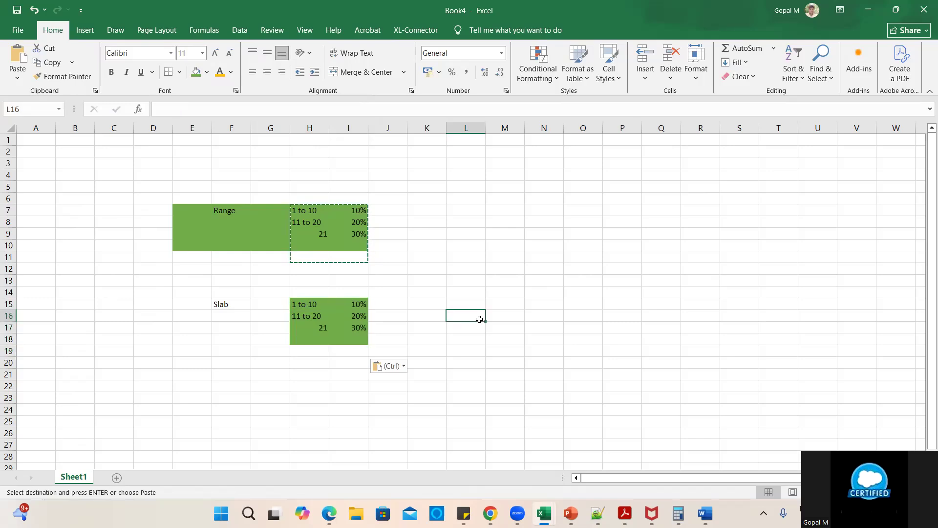
left_click_drag(304, 304, 352, 350)
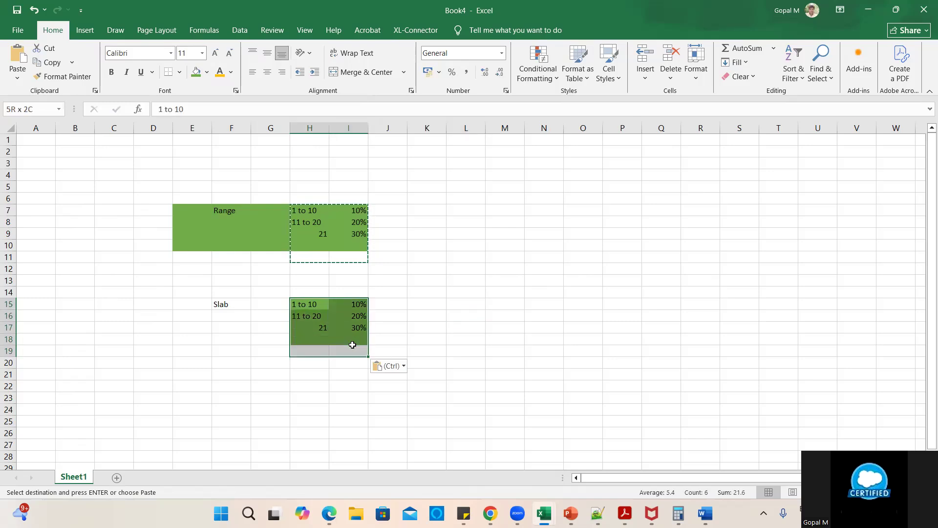
left_click(207, 74)
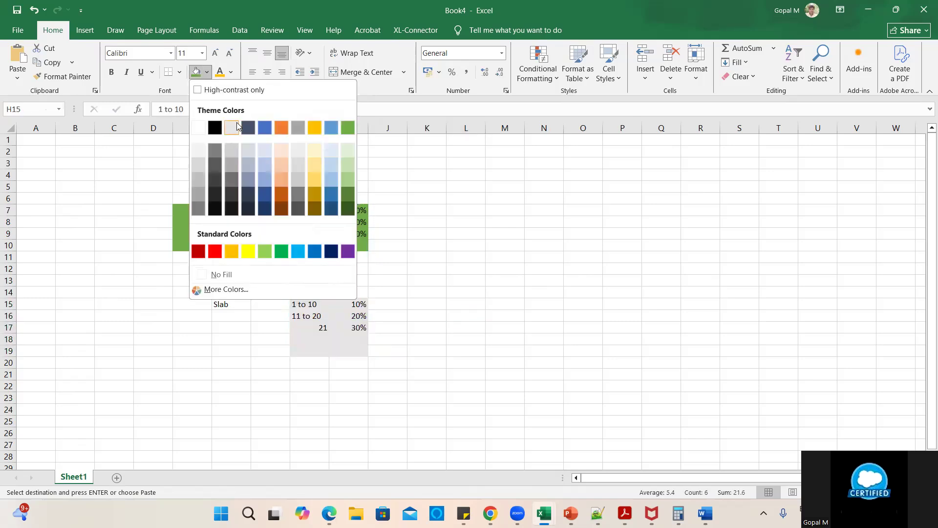
left_click(264, 129)
left_click(454, 256)
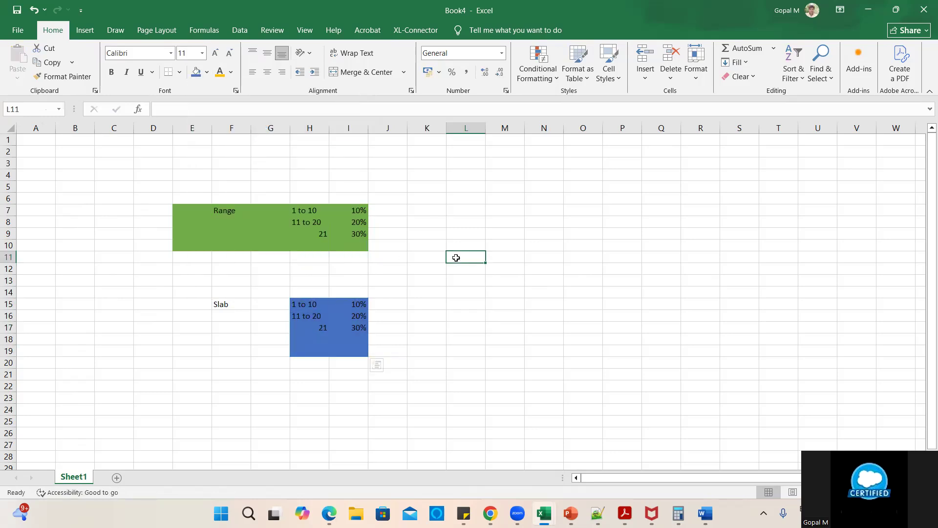
- Check the pasted Slab tiers, 1 to 10 and 11 to 20 at 20%
left_click(310, 304)
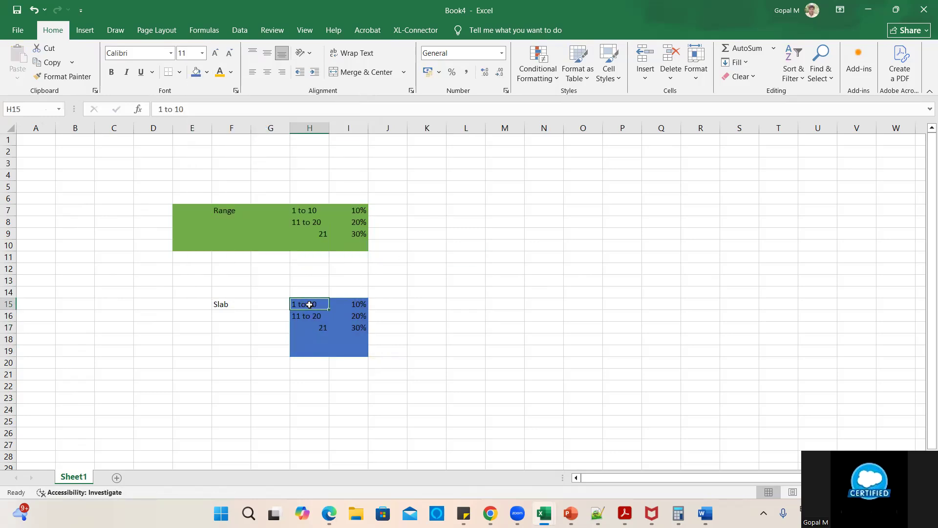
left_click(390, 307)
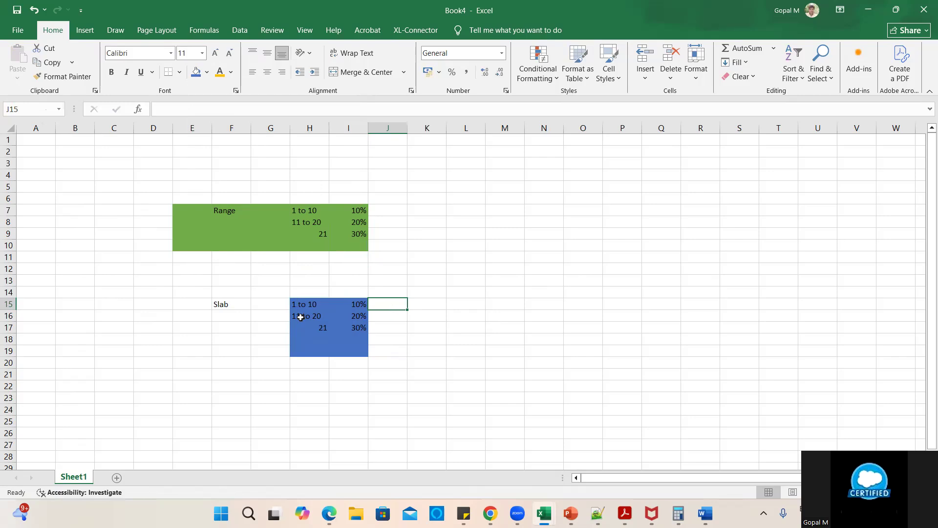
left_click(301, 317)
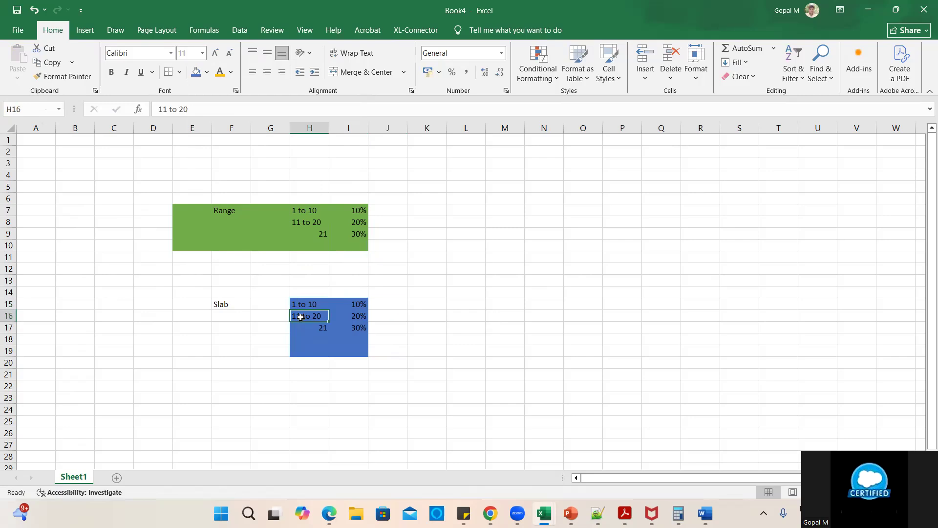
left_click(383, 317)
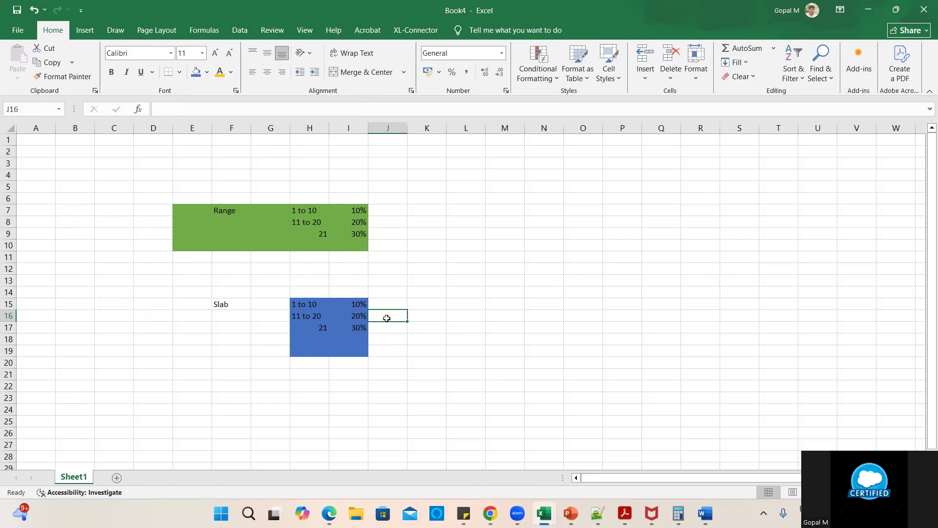
left_click(361, 316)
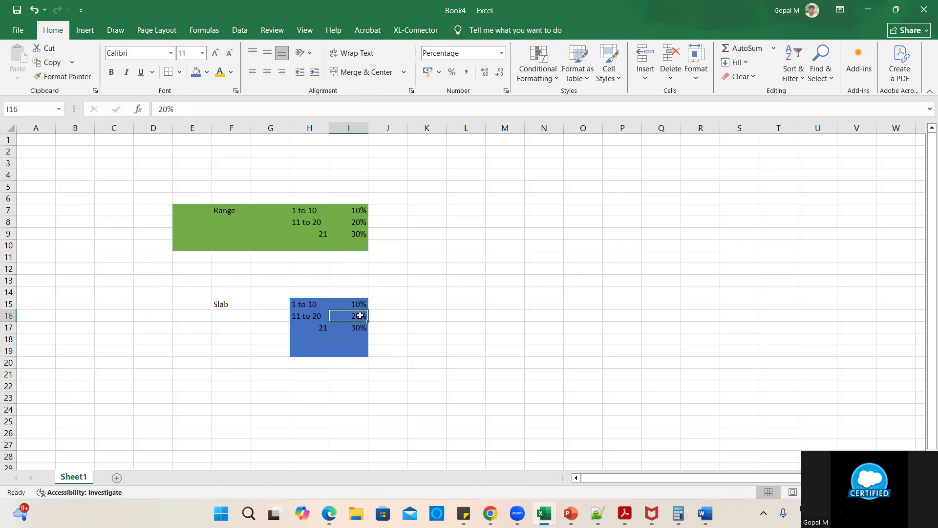
left_click(429, 293)
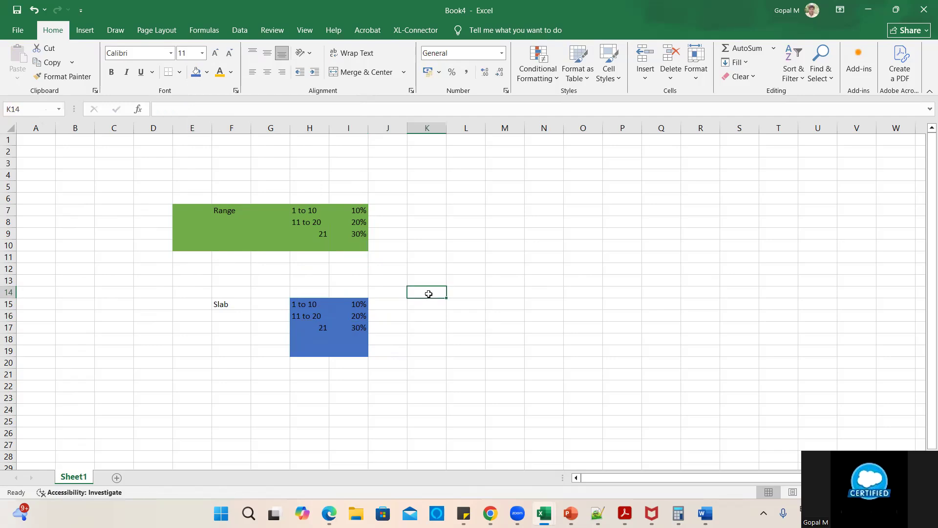
- Enter 100 in K14 and 90 in K7
type("100")
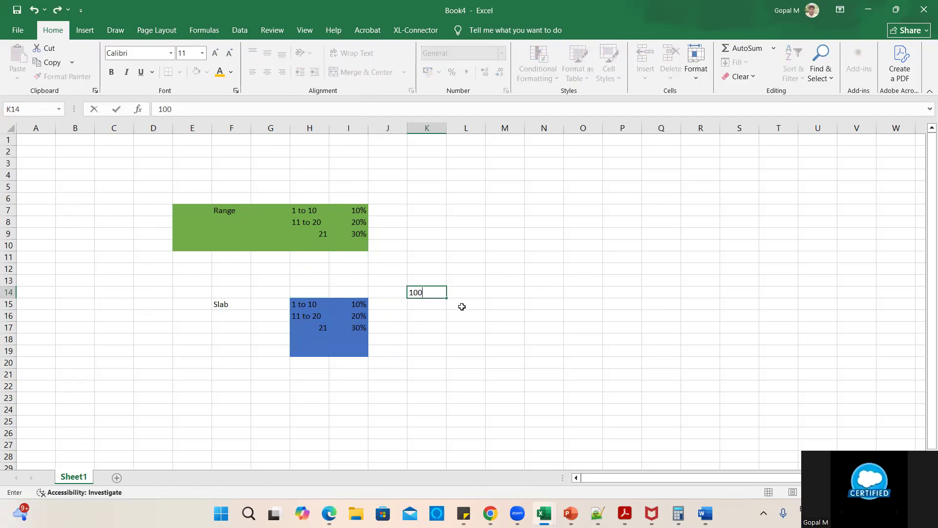
left_click(481, 315)
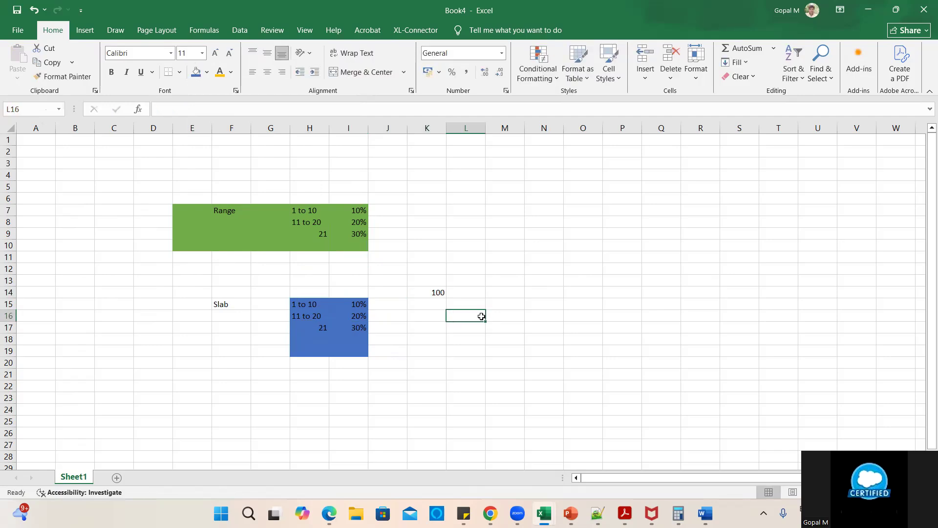
left_click(437, 293)
left_click(435, 210)
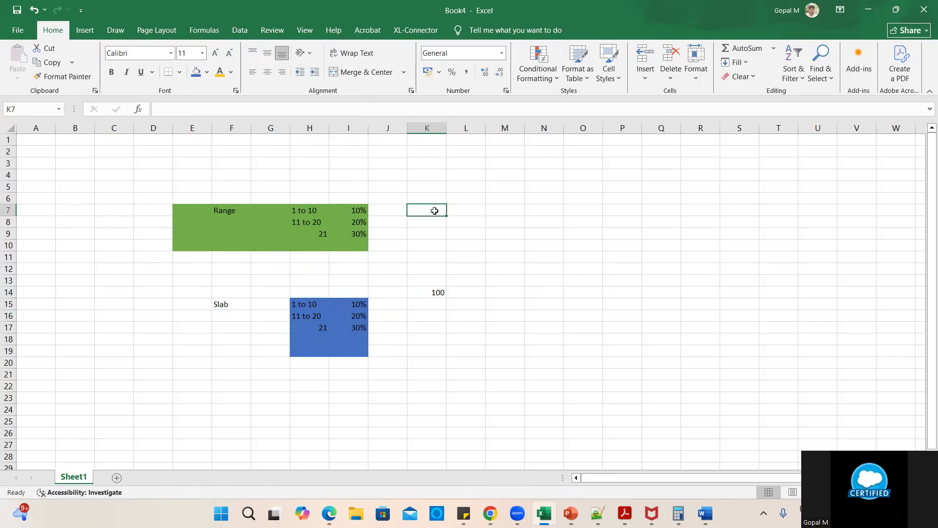
type("90")
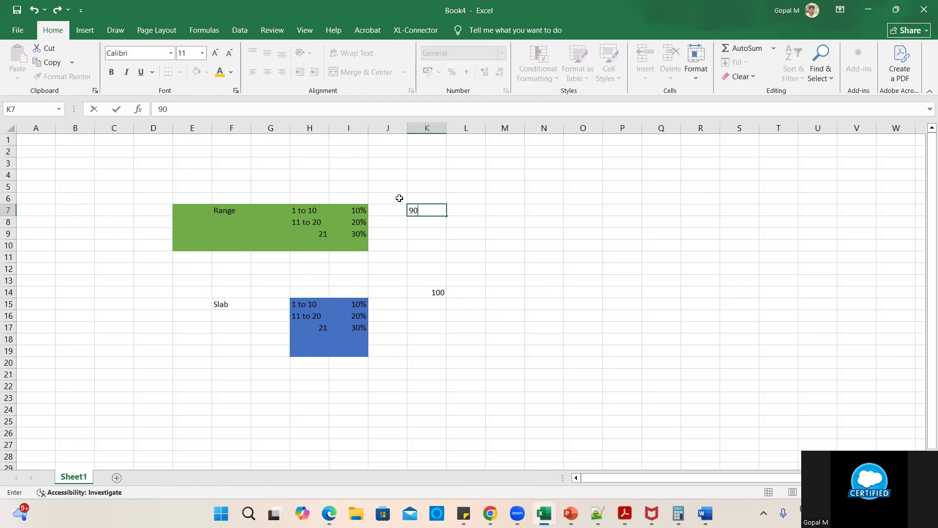
left_click(399, 198)
left_click(422, 195)
- Enter 100 in K5, then 80 in K8 and 70 in K9
left_click(421, 185)
type("100")
left_click(511, 215)
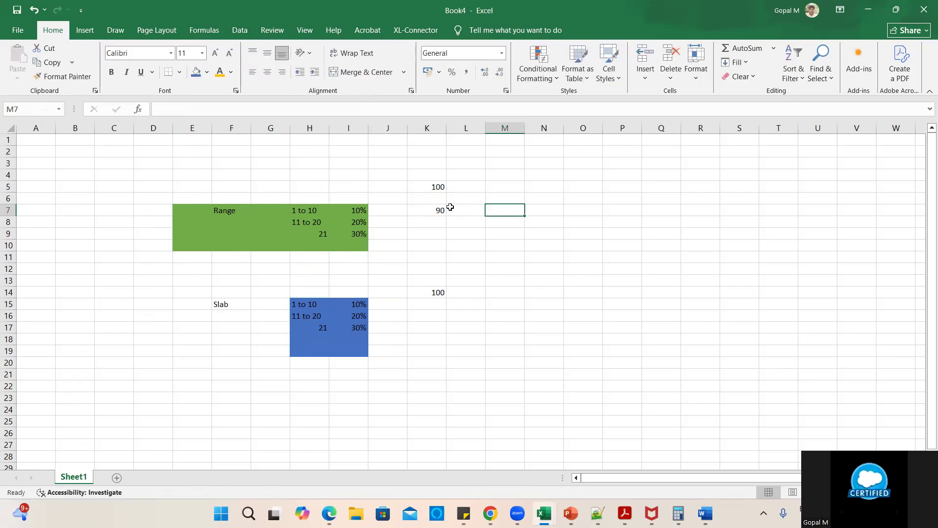
left_click(428, 211)
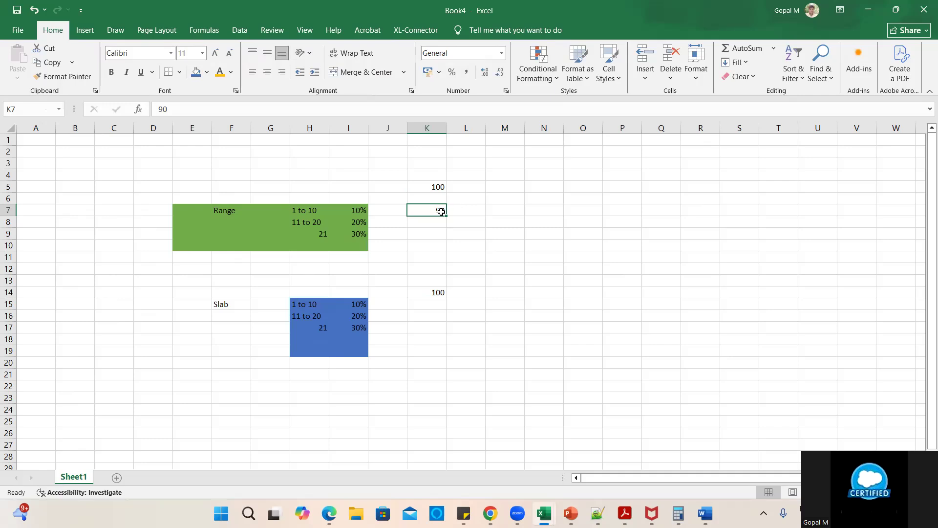
left_click(437, 225)
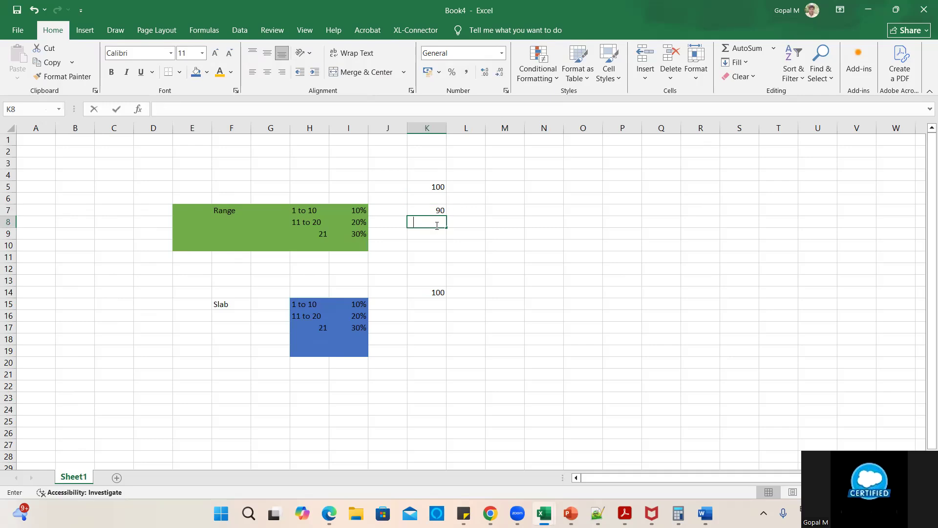
type("80")
left_click(513, 245)
left_click(436, 235)
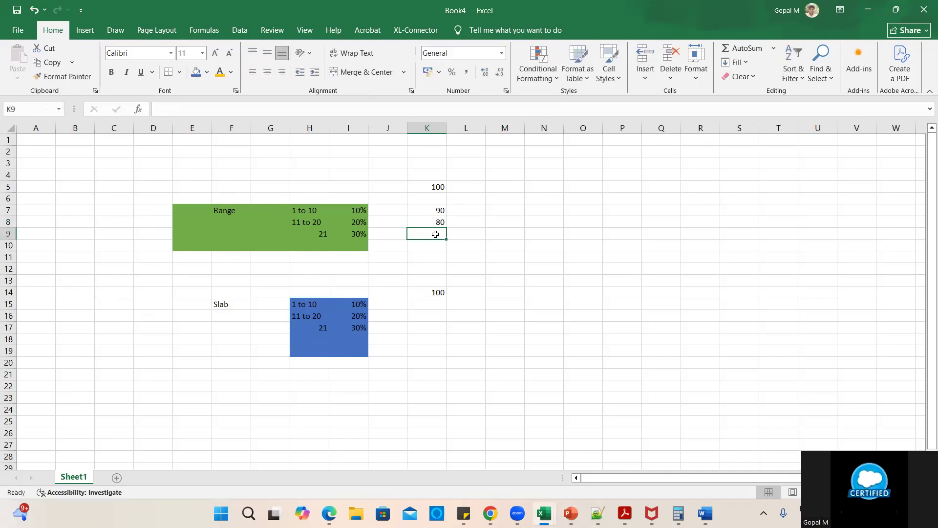
type("70")
left_click(512, 254)
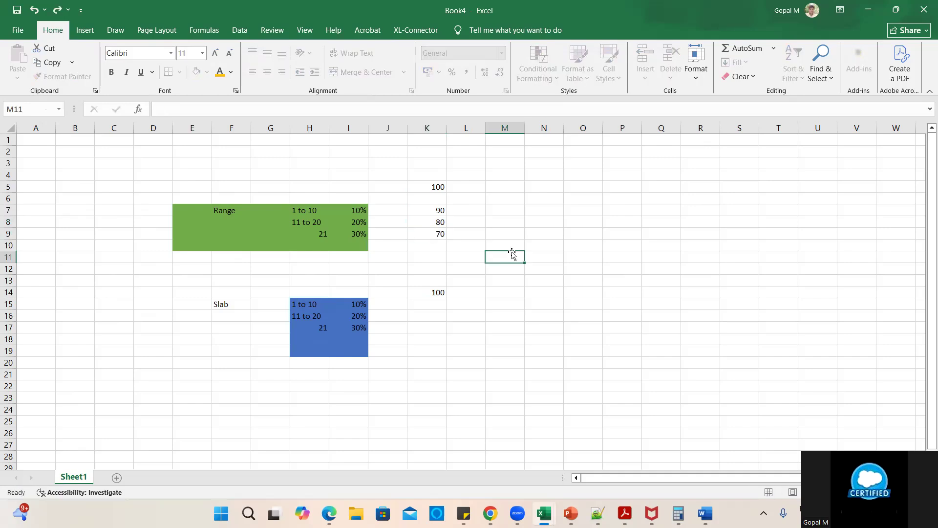
- Check the total of the 90, 80, 70 values, then enter 90 in K15
left_click_drag(430, 210, 434, 245)
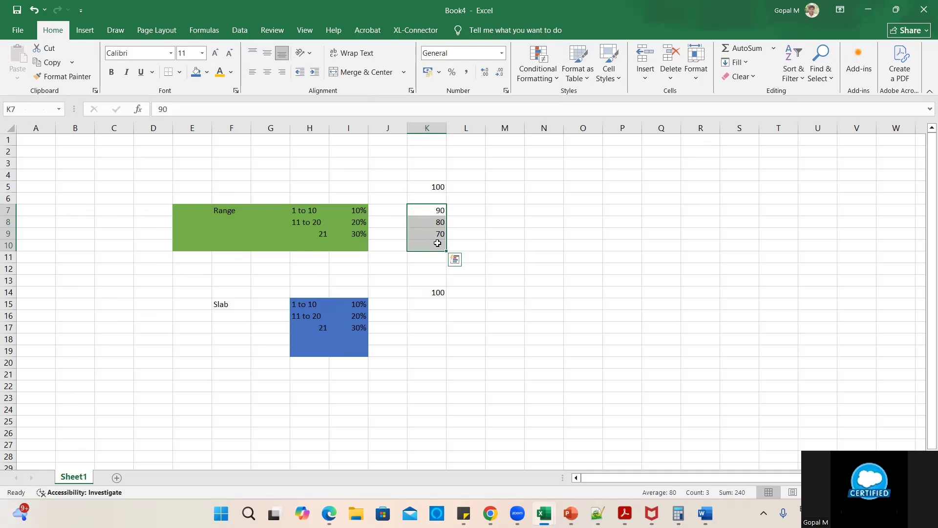
left_click(521, 272)
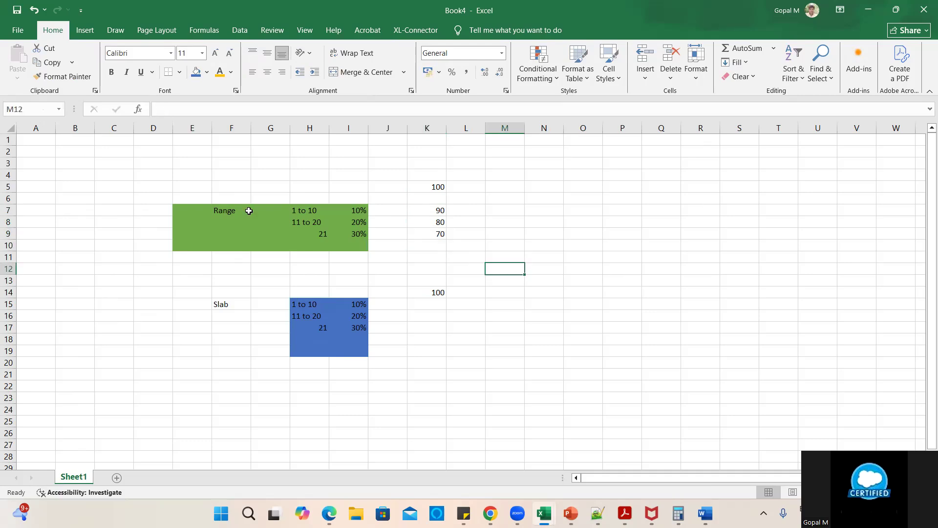
left_click(226, 301)
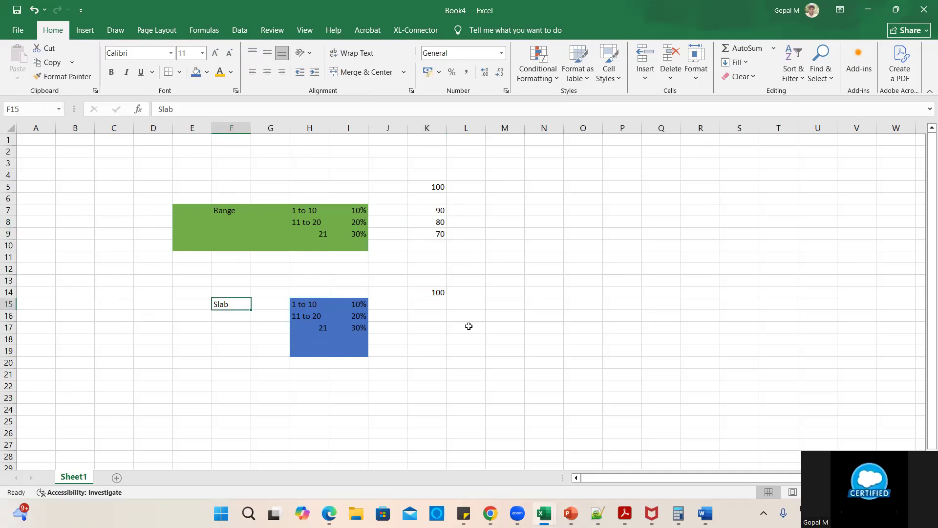
left_click(530, 342)
left_click(437, 294)
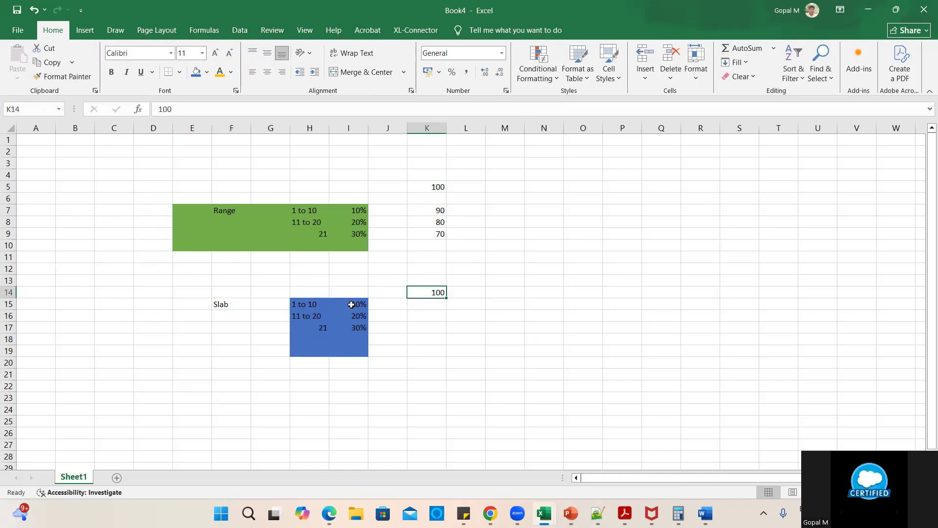
left_click(428, 305)
type("90")
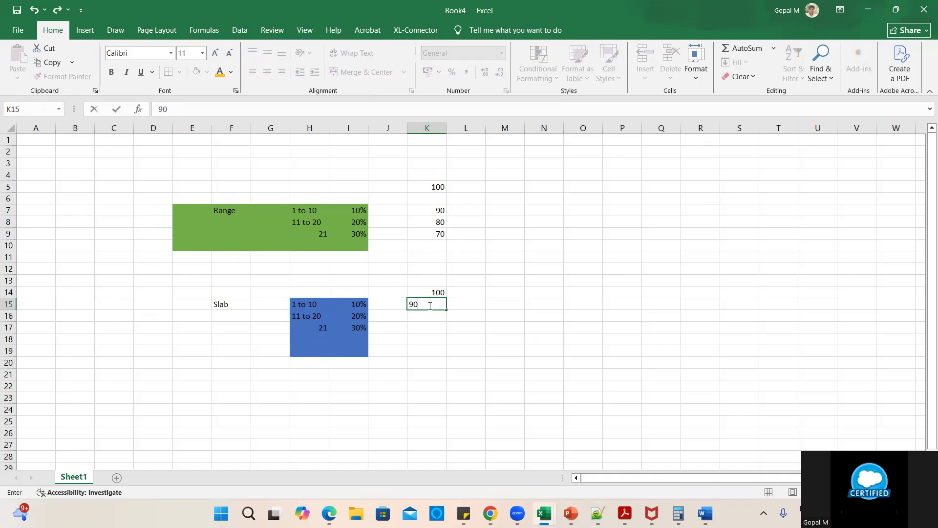
left_click(468, 303)
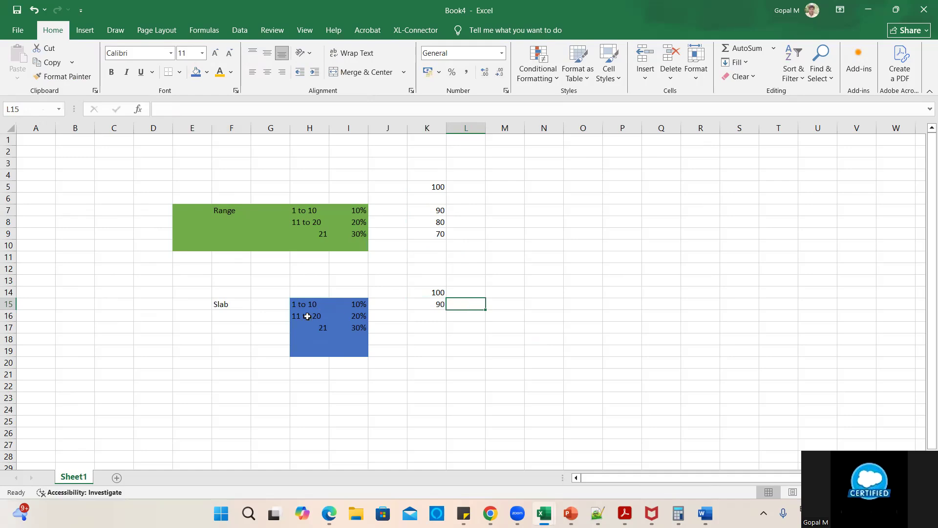
left_click(308, 317)
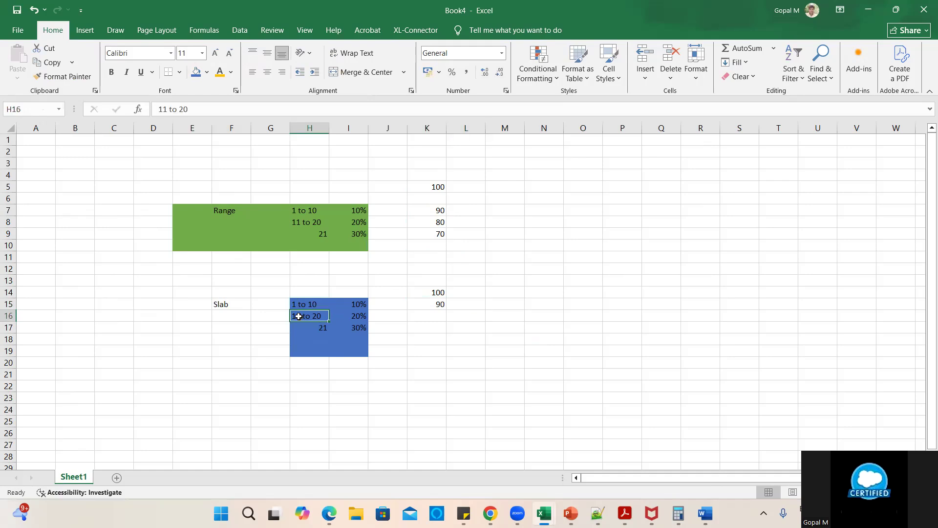
left_click(355, 315)
left_click(306, 318)
left_click(435, 221)
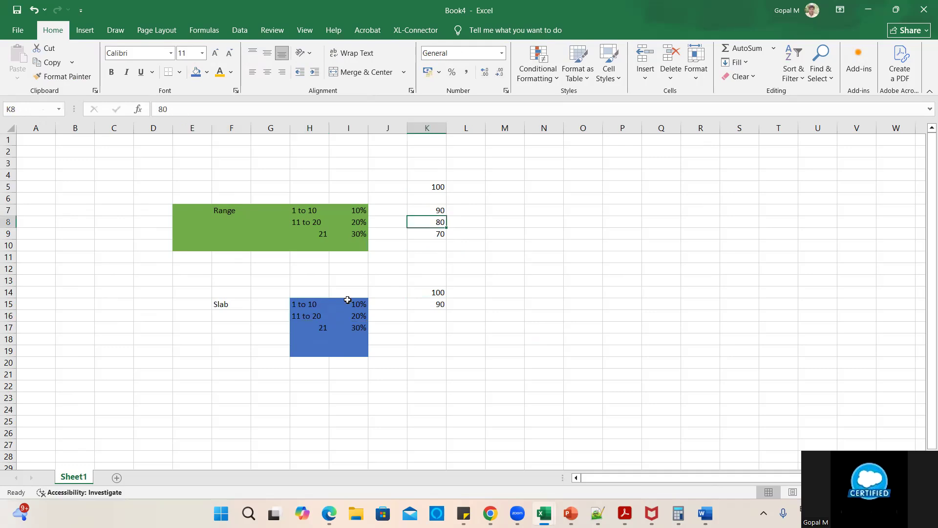
left_click(316, 317)
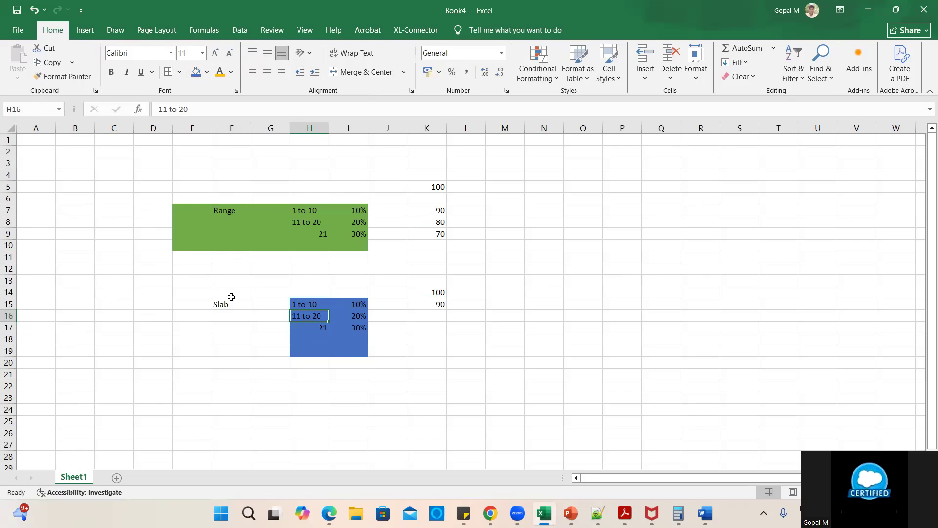
left_click(304, 304)
left_click(356, 305)
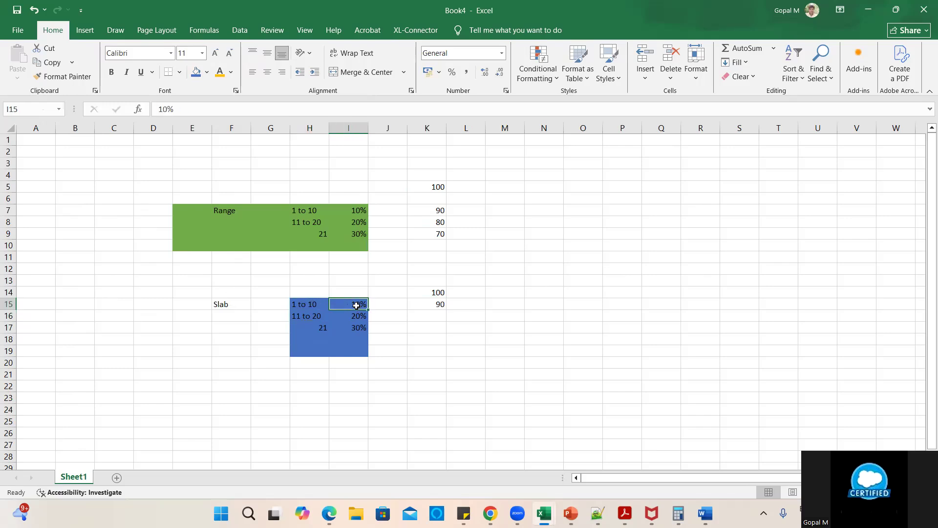
left_click(442, 305)
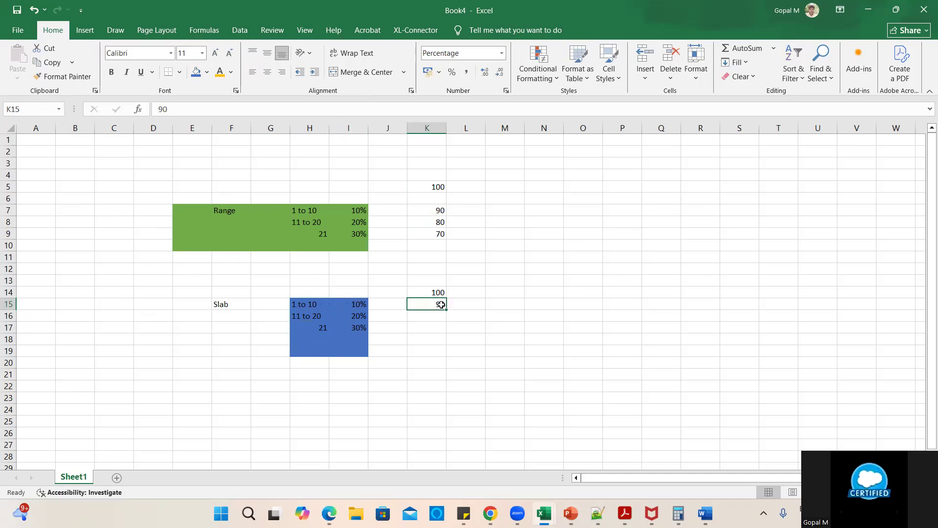
left_click(304, 317)
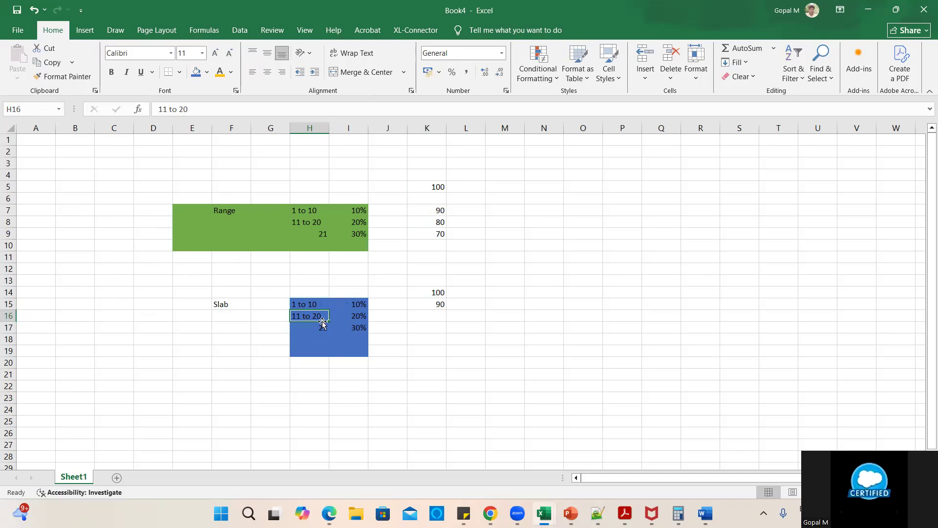
left_click(402, 315)
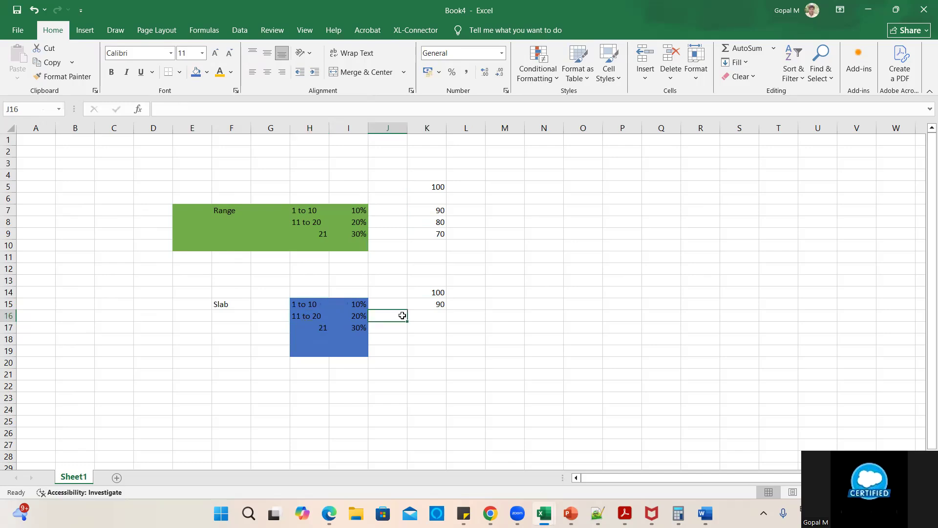
- Enter the sample quantity 12 in J16 beside the 11 to 20 slab tier
type("11")
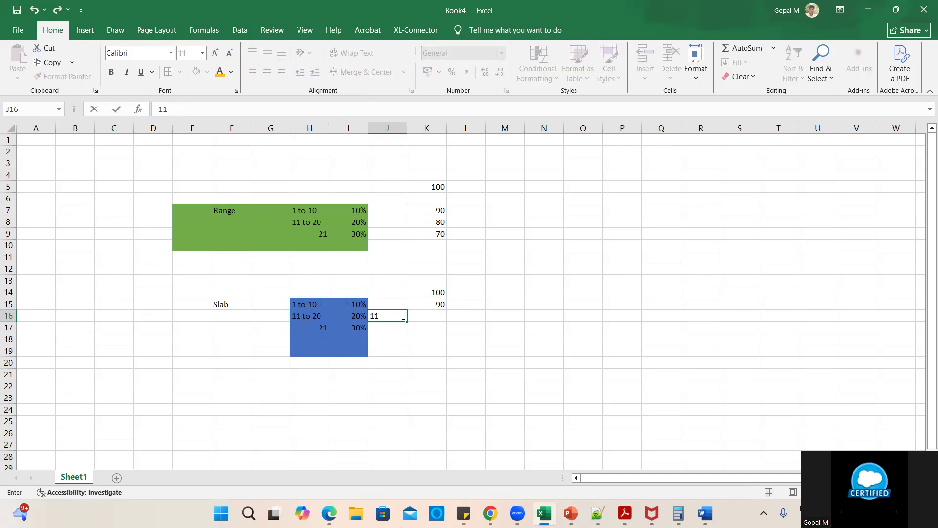
key("BackSpace")
type("2")
left_click(441, 344)
left_click(390, 313)
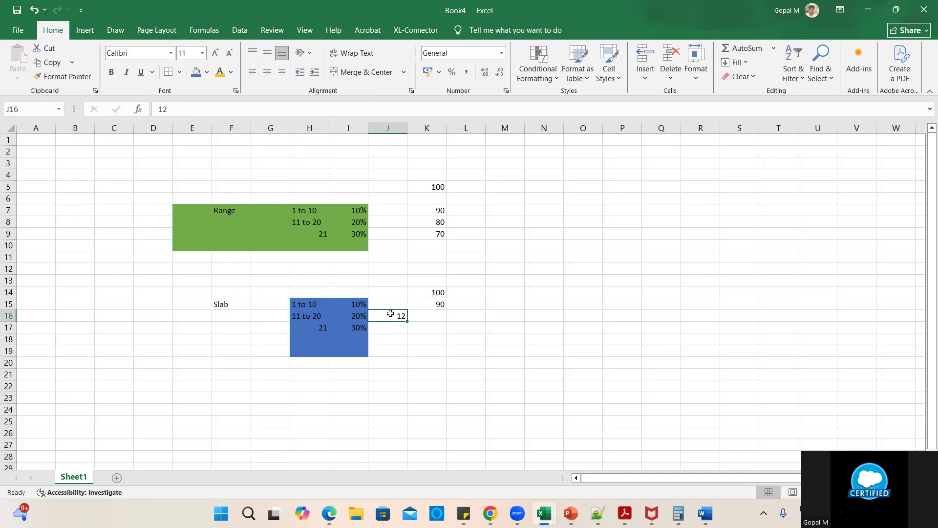
- Review the 1 to 10 tier's 10% discount and 90 price in row 15, then pick M15
left_click(441, 316)
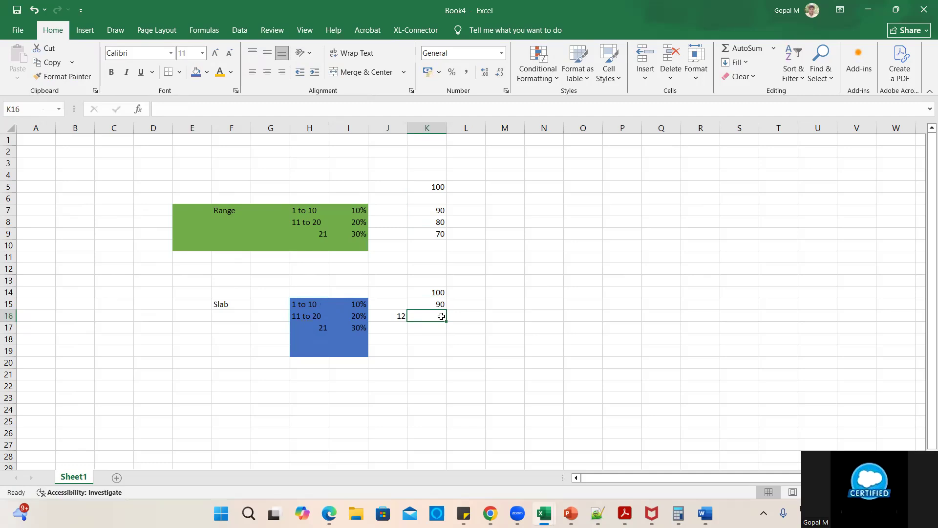
left_click(401, 315)
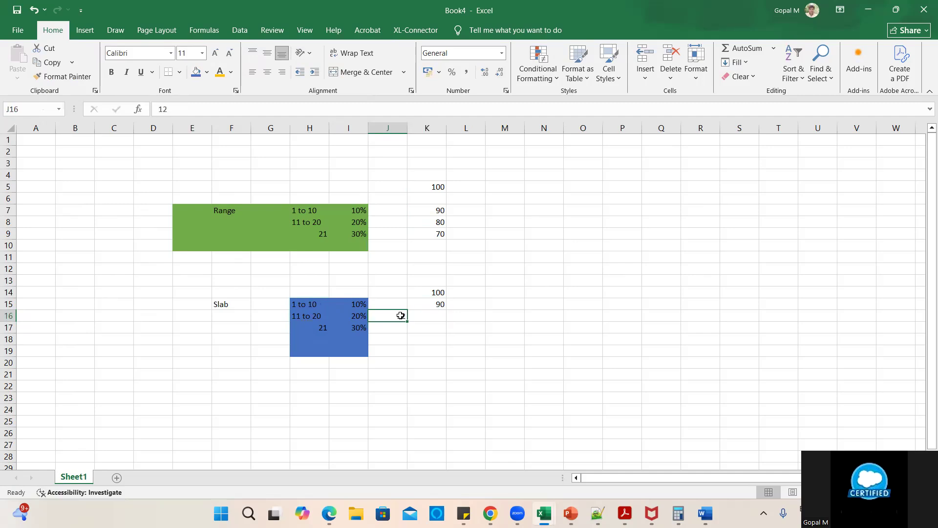
left_click(309, 305)
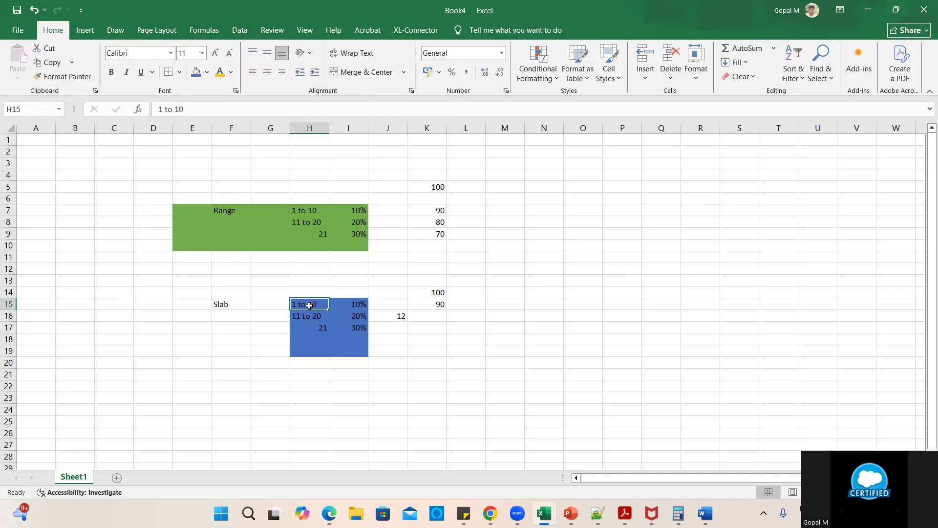
left_click(356, 305)
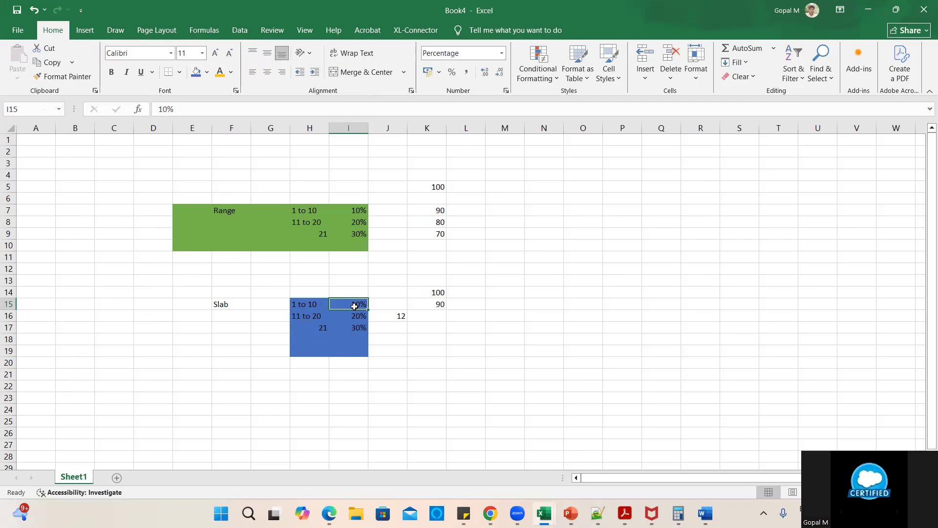
left_click(429, 304)
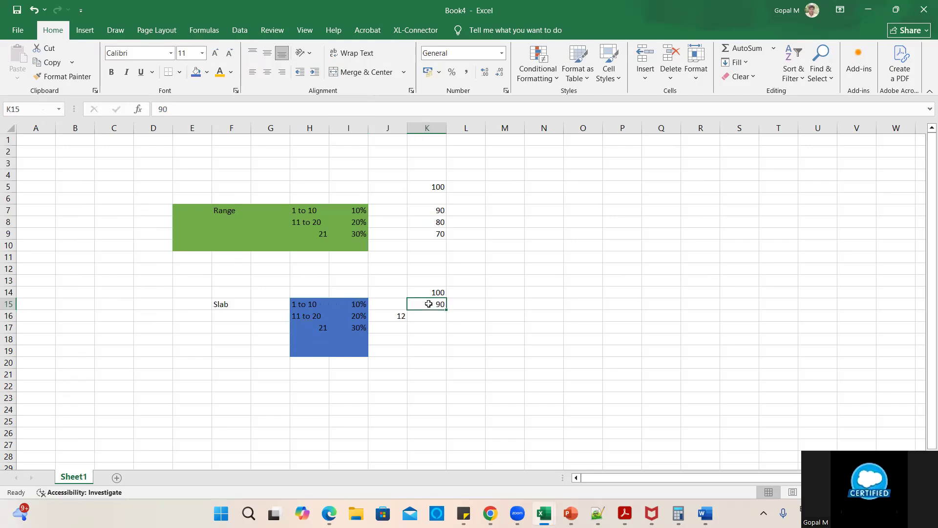
left_click(497, 305)
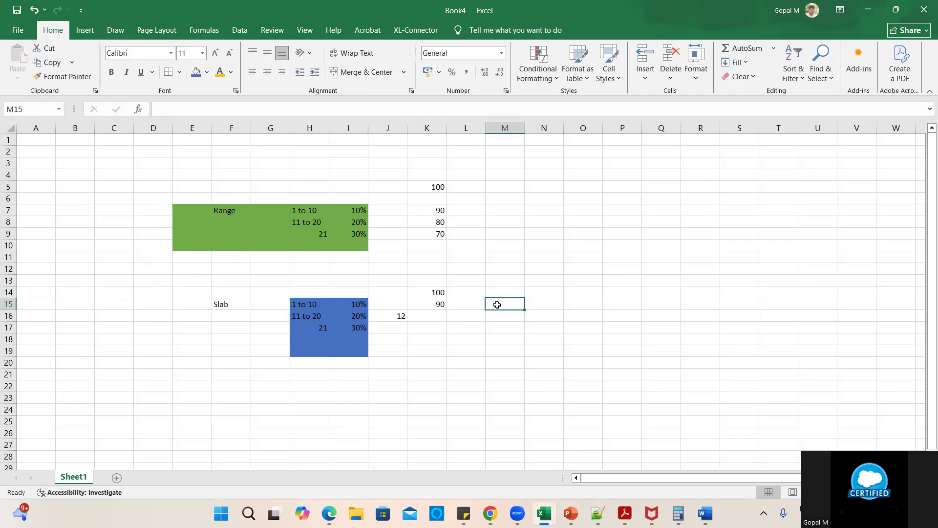
- Enter the calculation note 90*10 in M15 on the first slab tier row
type("1")
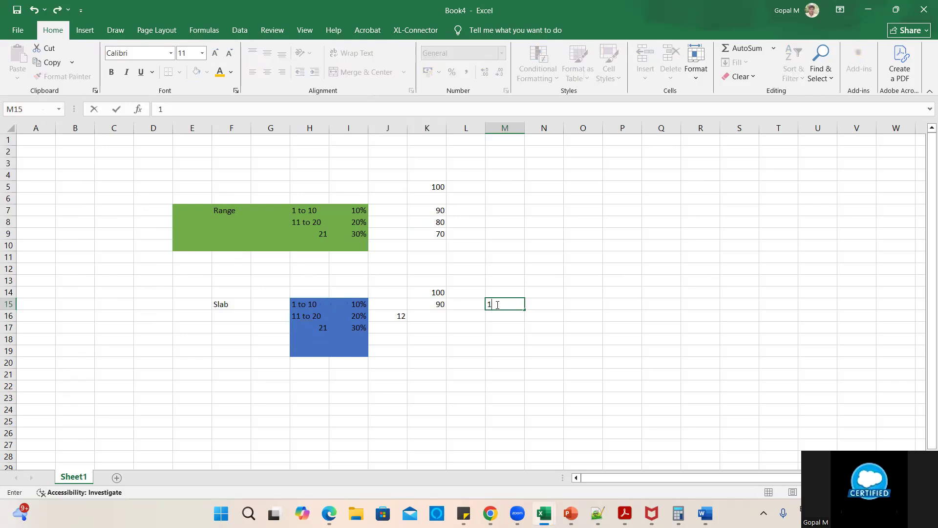
key("BackSpace")
type("90")
type("*10")
left_click(537, 305)
left_click(501, 305)
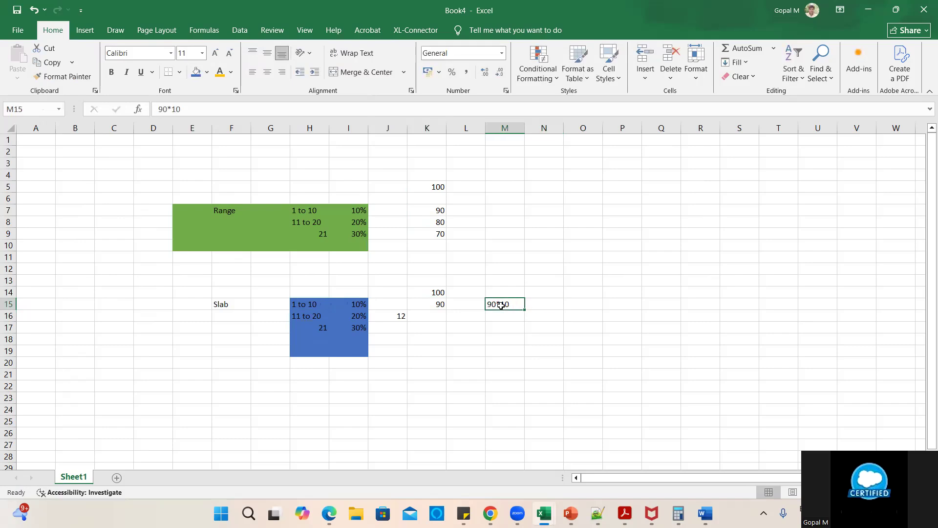
left_click(535, 303)
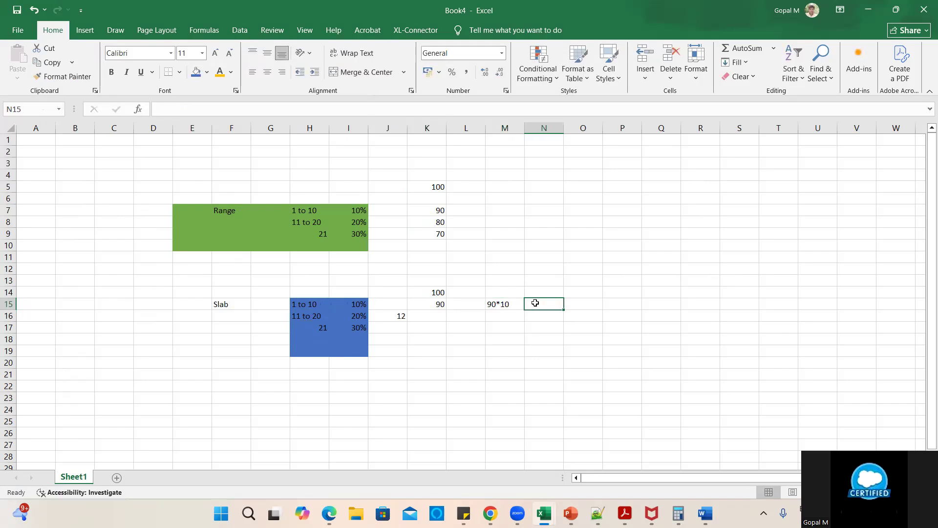
left_click(512, 304)
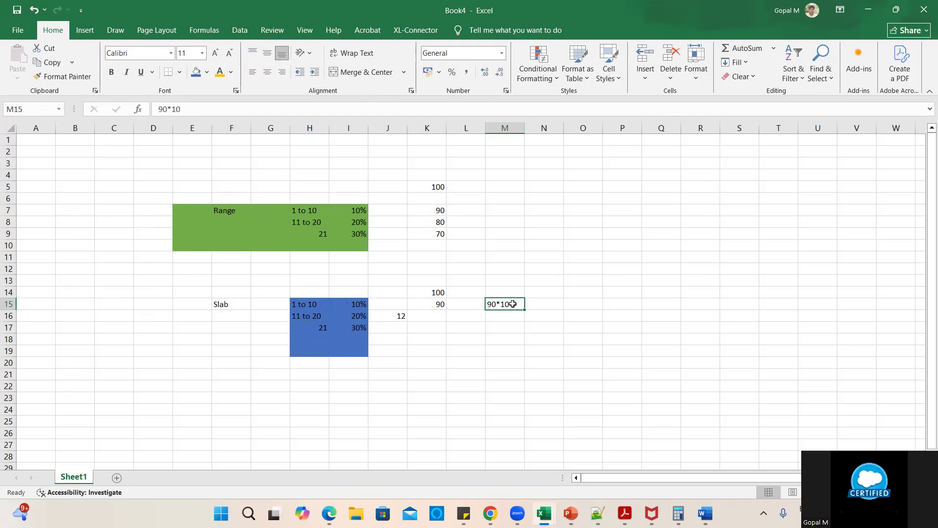
- Fix the multiplication sign in the M15 entry 90*10, then bring up Calculator
double_click(499, 304)
key("BackSpace")
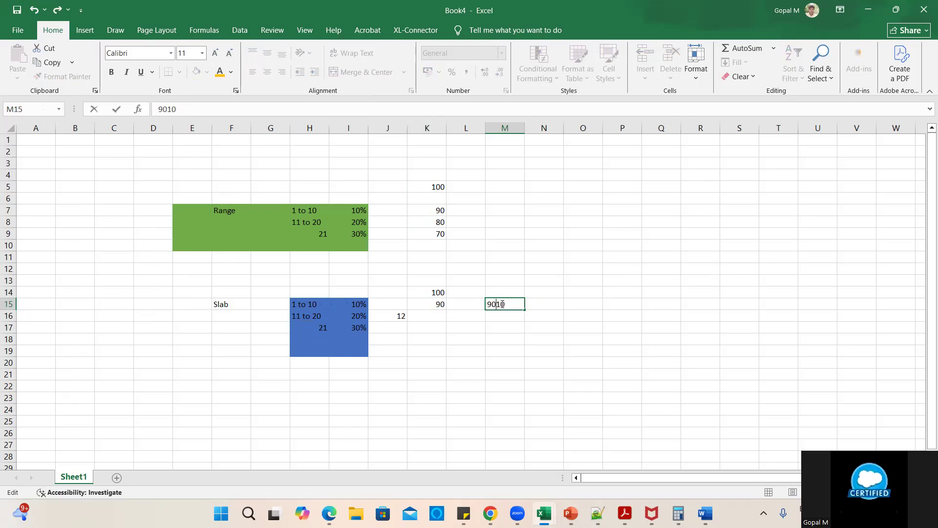
type("*")
left_click(554, 304)
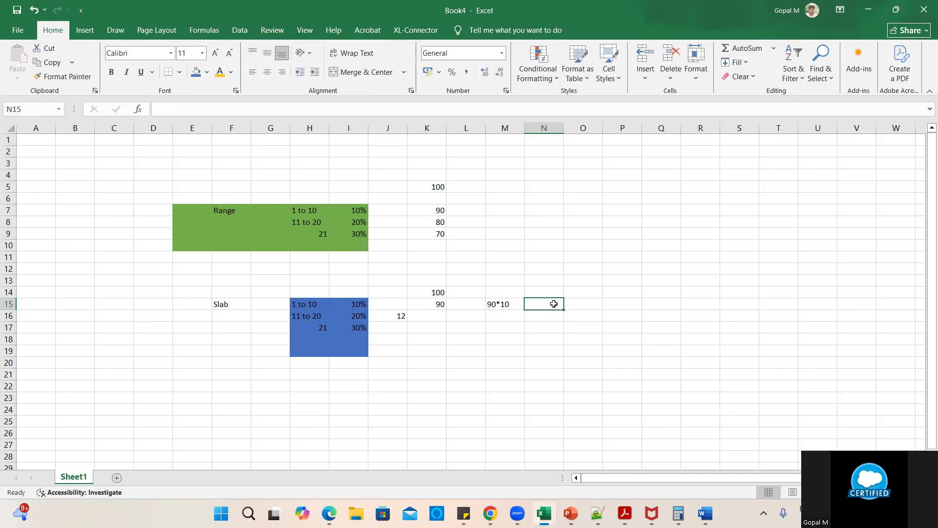
left_click(678, 514)
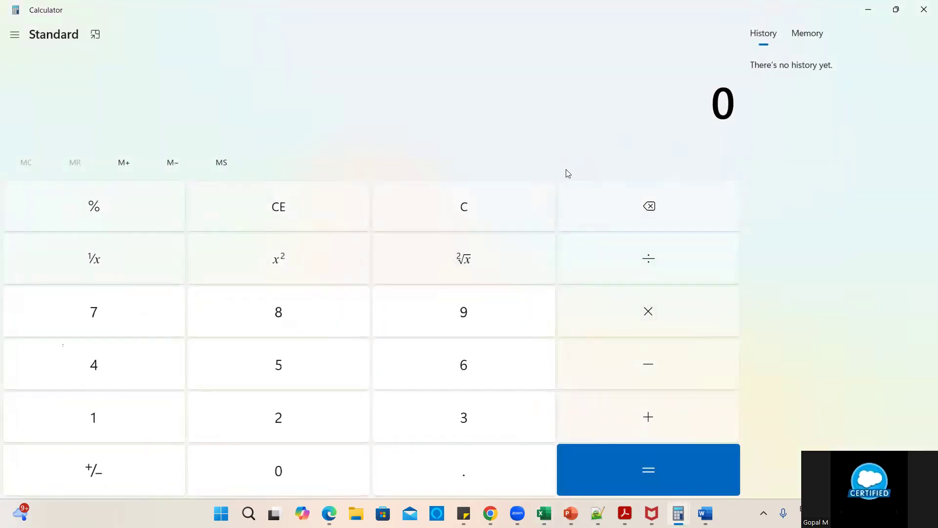
- Compute 90 × 10 = 900 in Calculator and minimize it
left_click(453, 316)
left_click(335, 454)
left_click(639, 323)
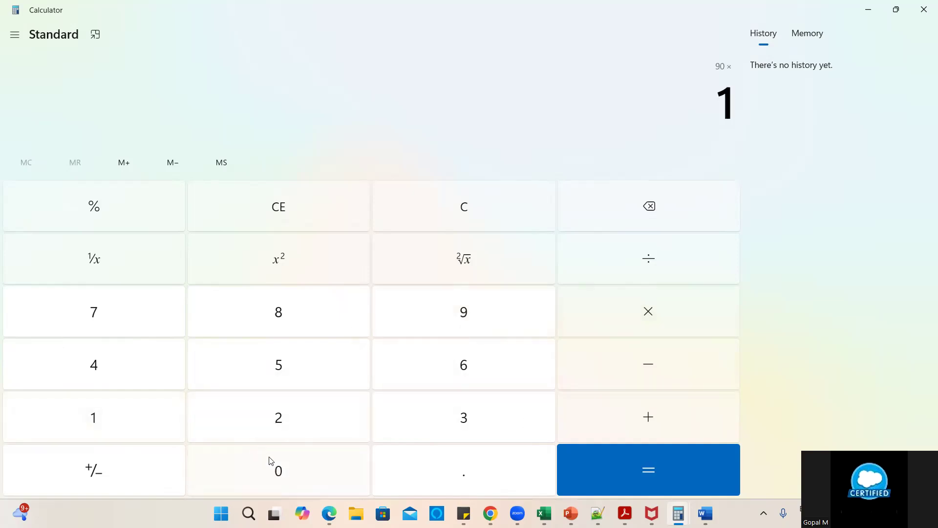
left_click(295, 464)
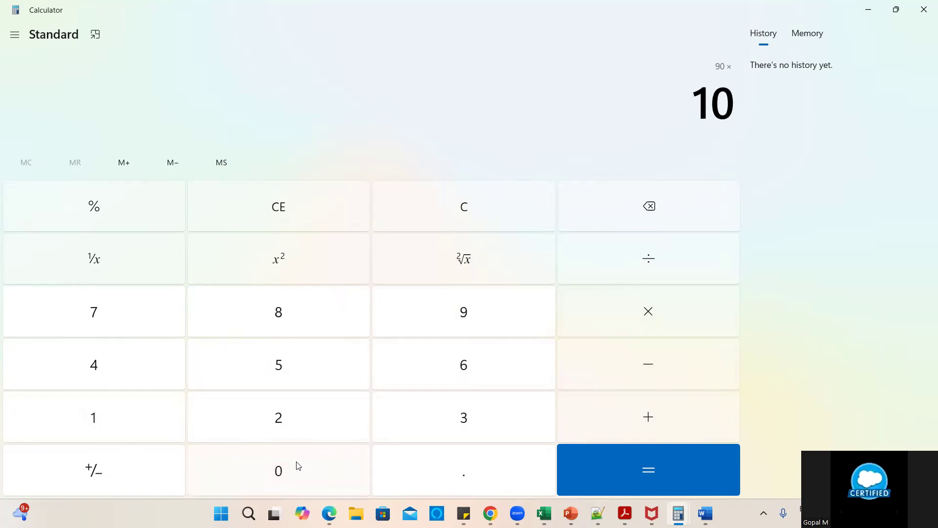
left_click(652, 472)
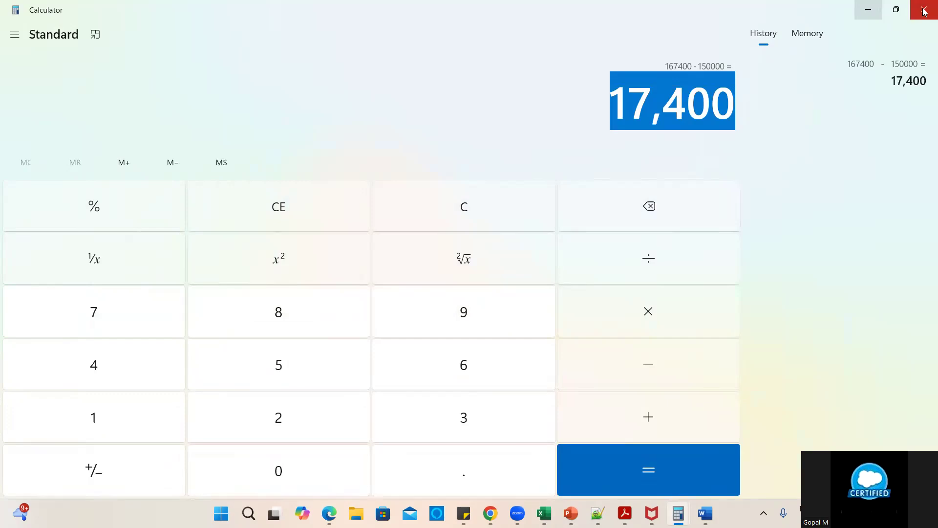
left_click(868, 10)
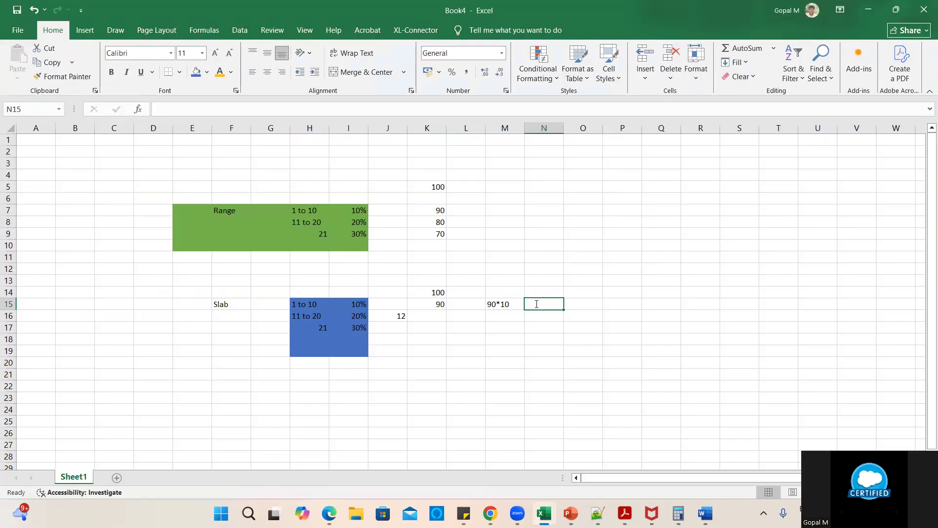
- Enter the result 900 in N15
type("900")
key("Return")
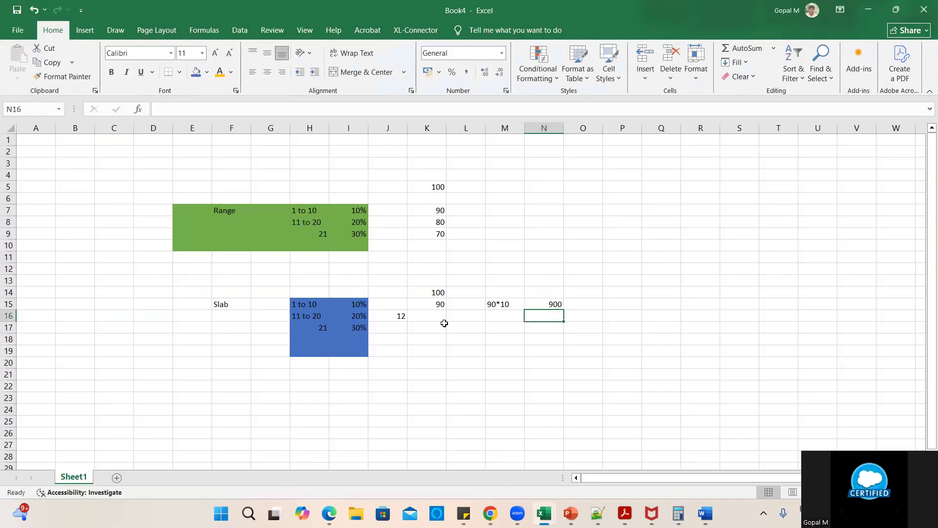
left_click(399, 314)
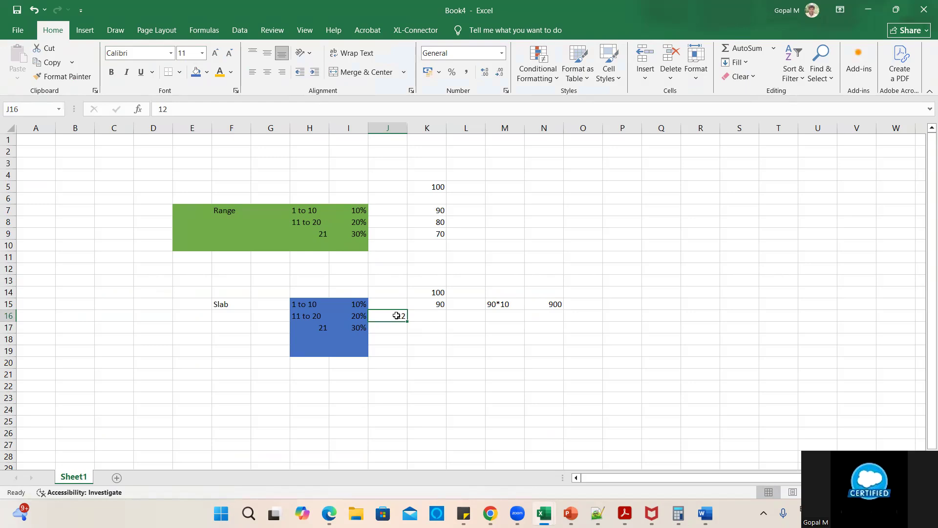
- Enter the second tier's price 80 in K16 and switch back to Calculator
left_click(439, 315)
type("80")
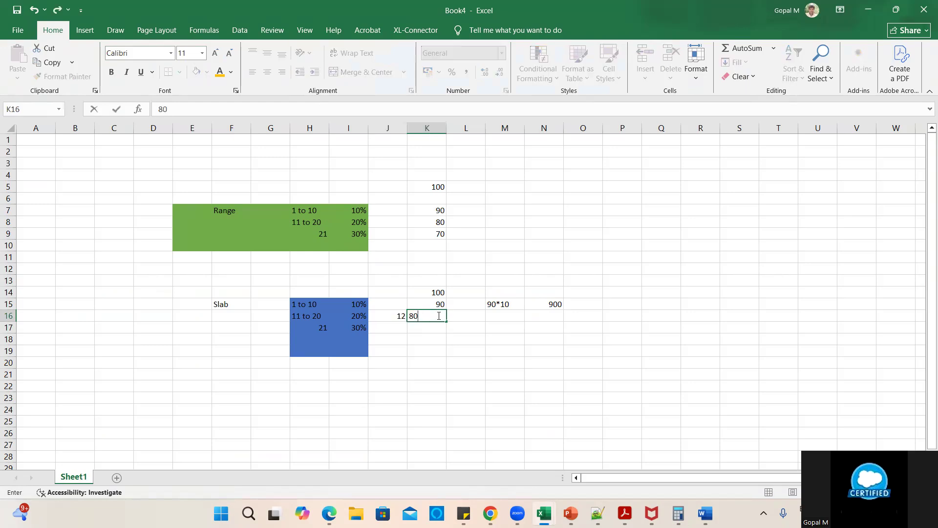
left_click(467, 342)
left_click(435, 317)
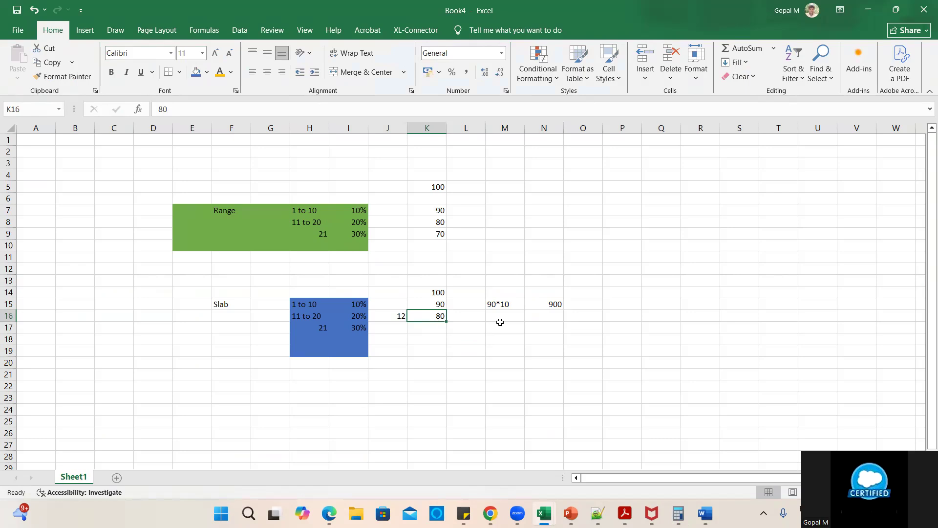
left_click(679, 514)
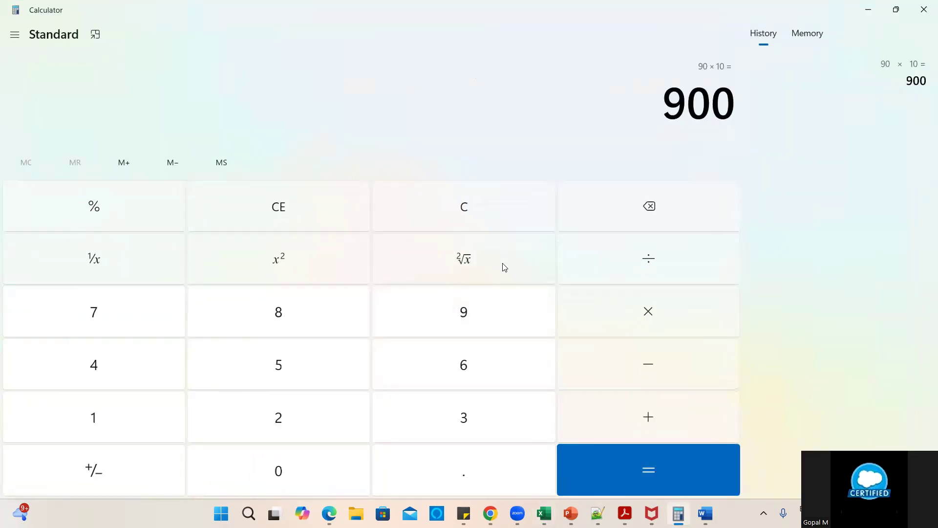
- Calculate 80 × 2 = 160, copy the result, and return to Excel at N16
left_click(471, 218)
left_click(279, 317)
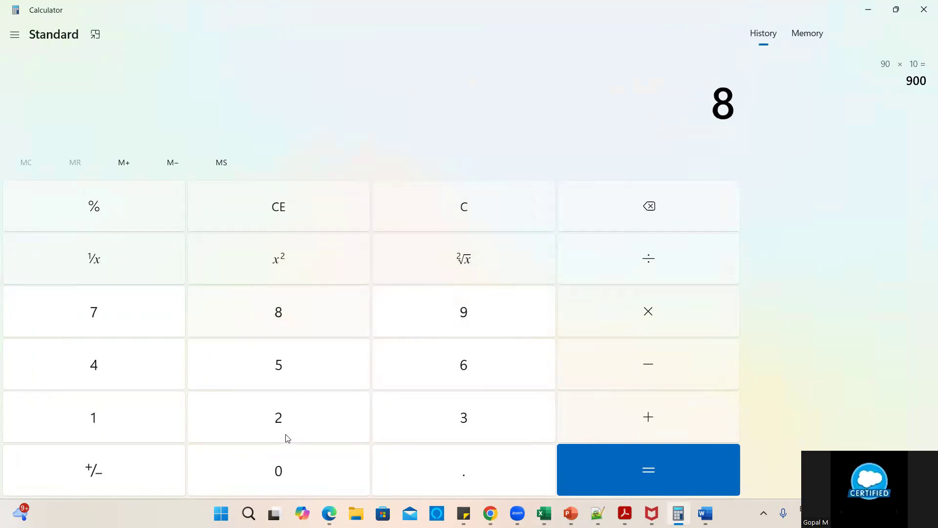
left_click(280, 462)
left_click(650, 308)
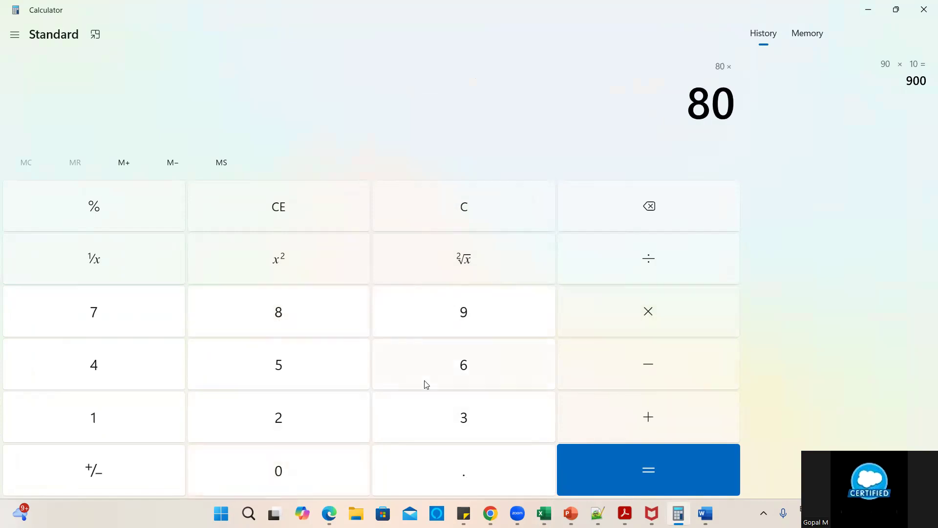
left_click(315, 418)
left_click(580, 469)
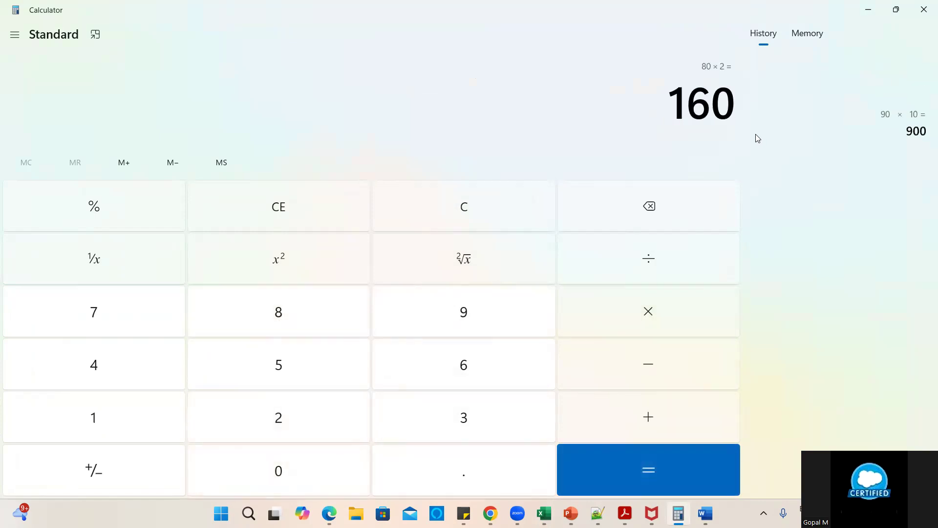
key("ctrl+c")
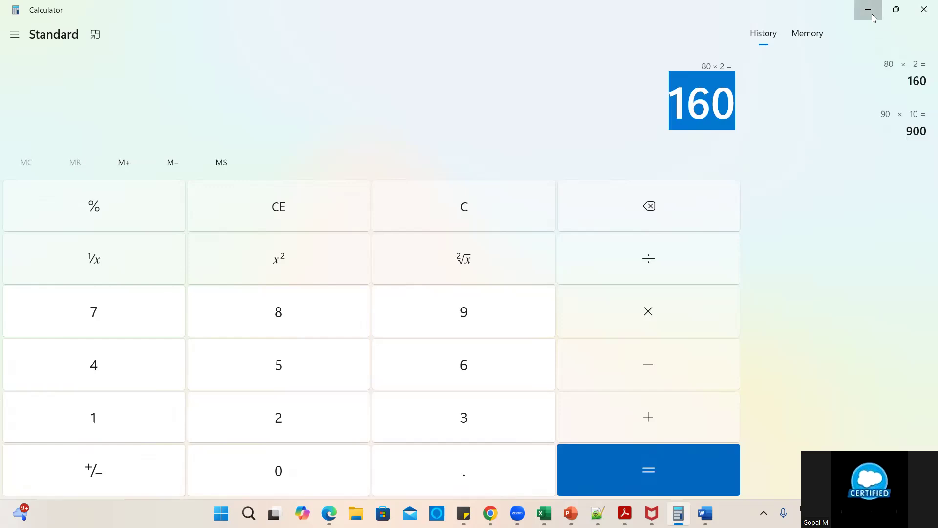
left_click(873, 12)
left_click(515, 316)
left_click(560, 317)
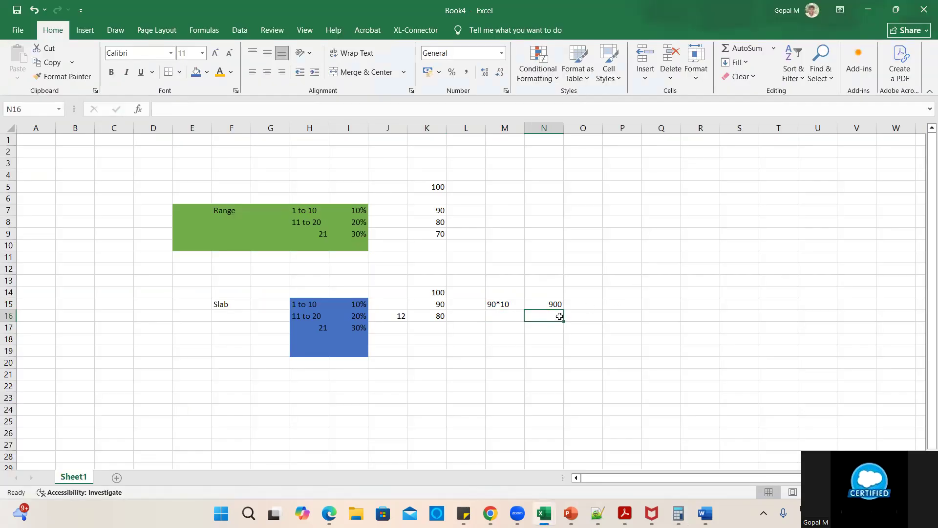
- Enter 160 in N16 and the note 2*80 in M16
type("160")
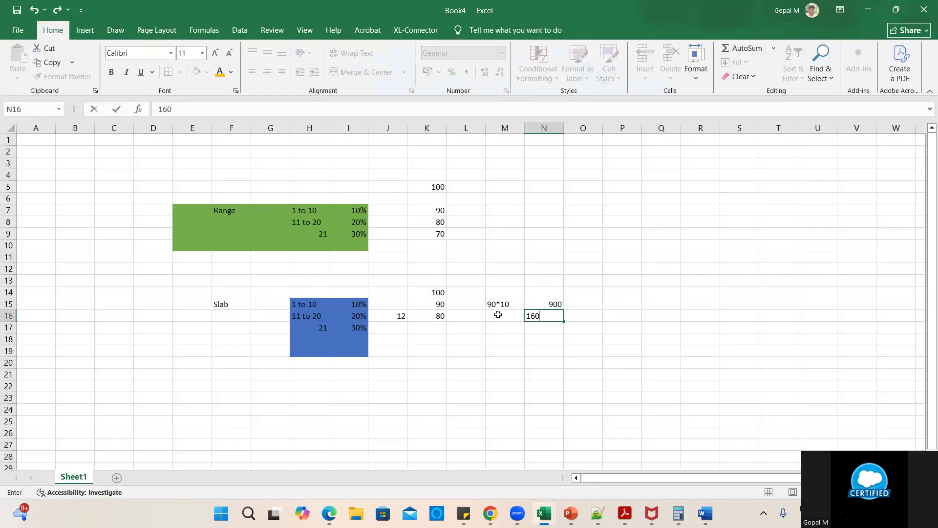
left_click(499, 314)
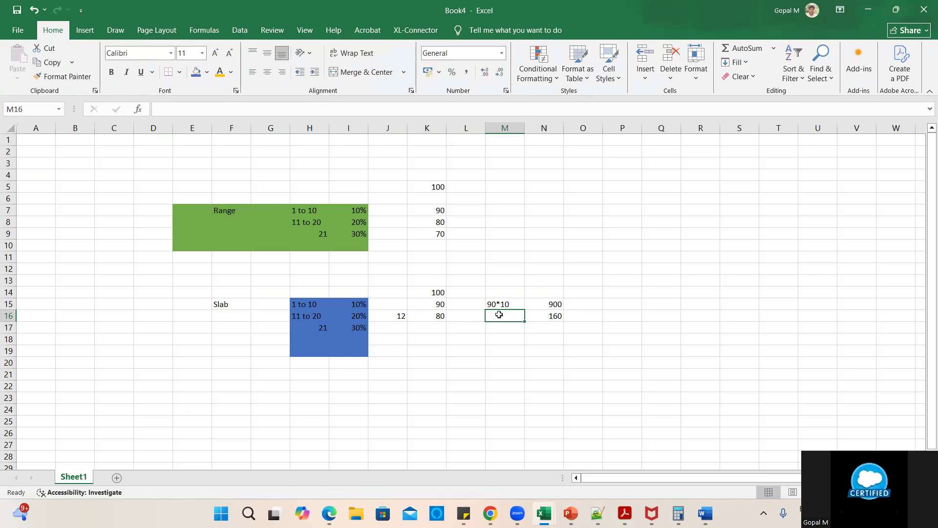
type("2*")
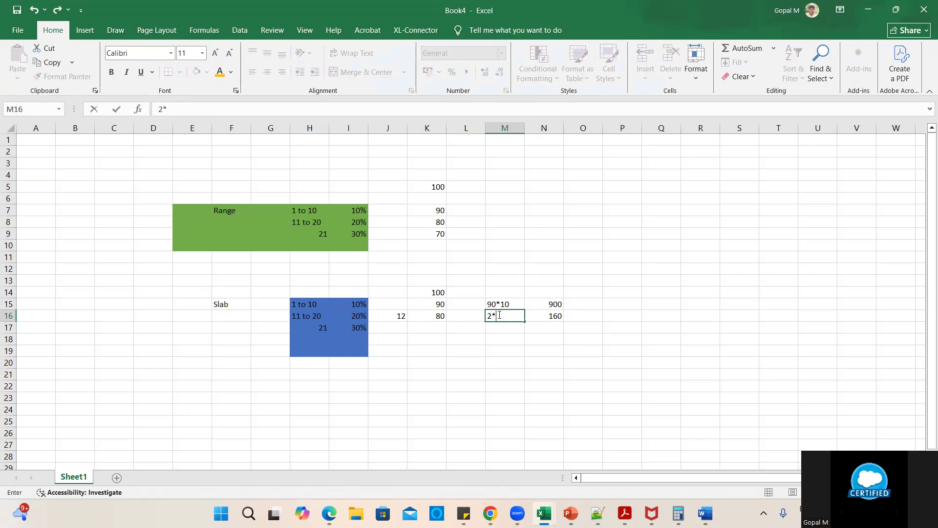
type("80")
left_click(532, 338)
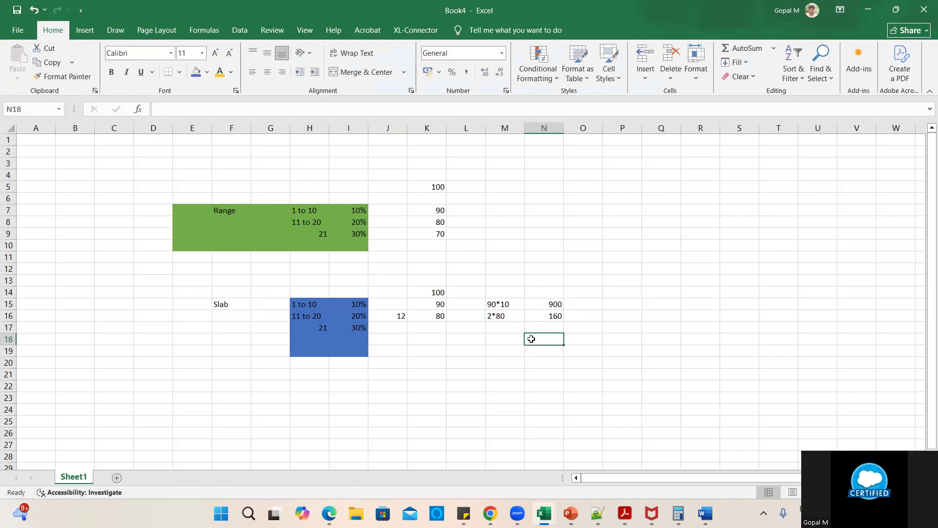
left_click(550, 316)
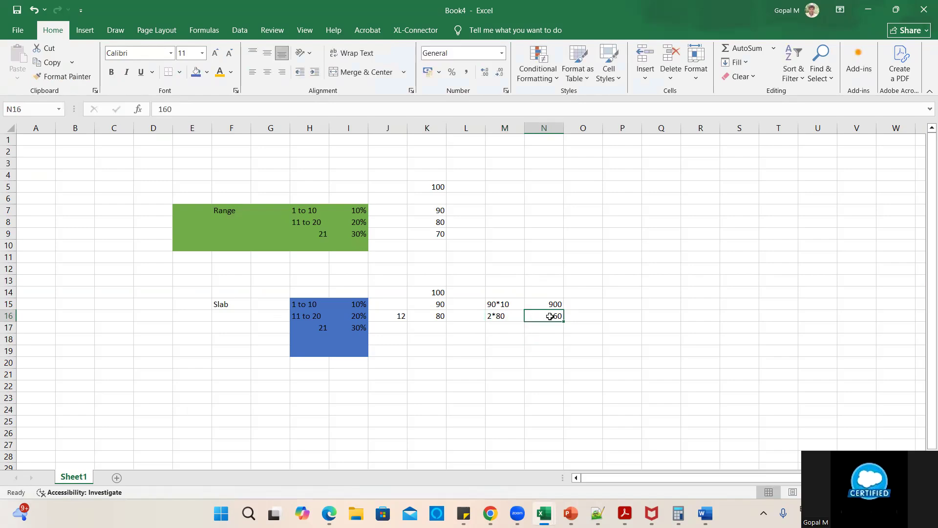
left_click(405, 316)
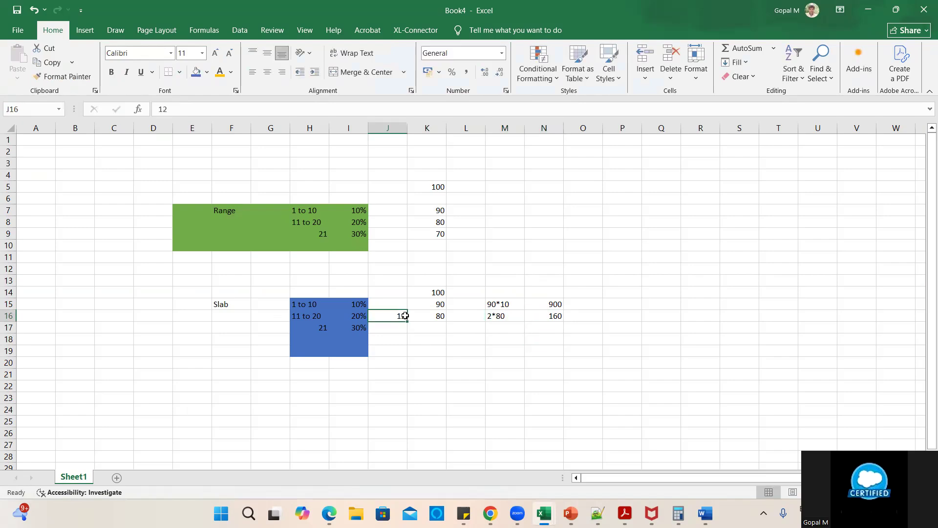
- Put quantity 15 in J8 beside the 11 to 20 Range tier and review the D4:O23 example
left_click(388, 222)
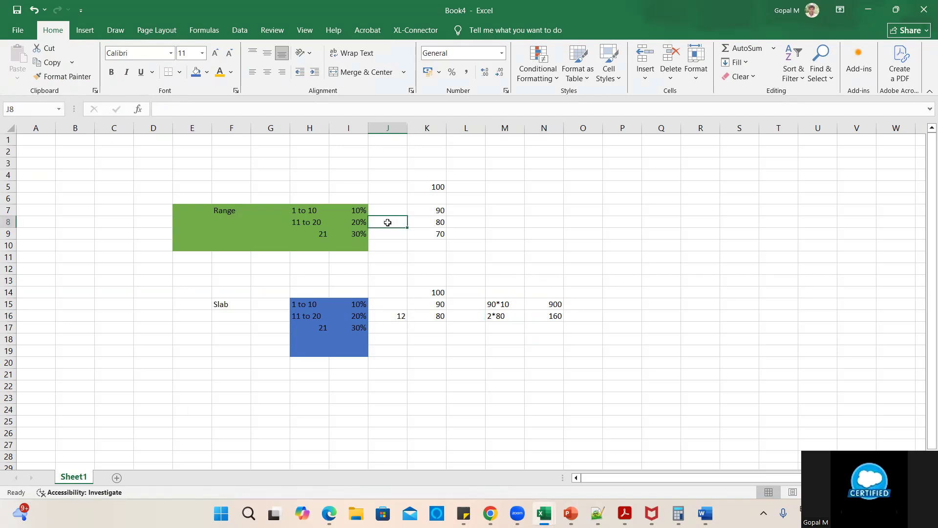
type("15")
left_click(413, 225)
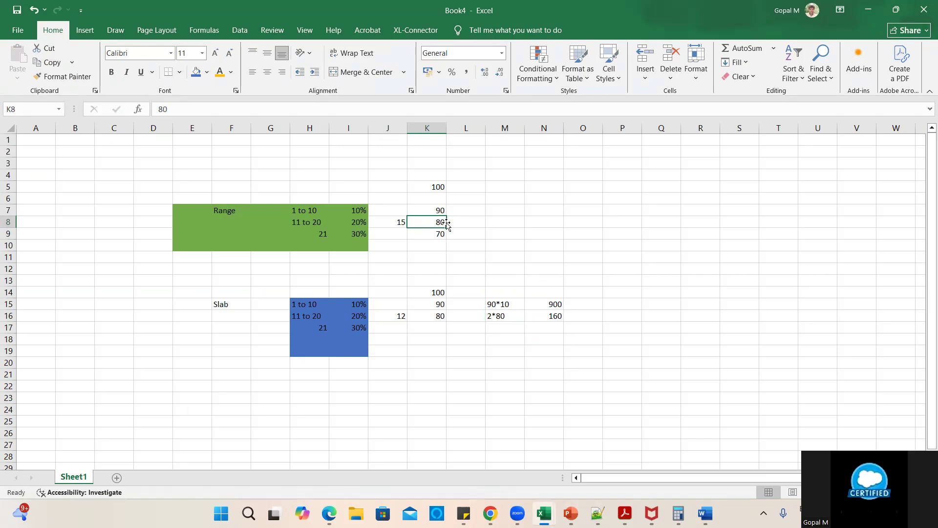
left_click(463, 224)
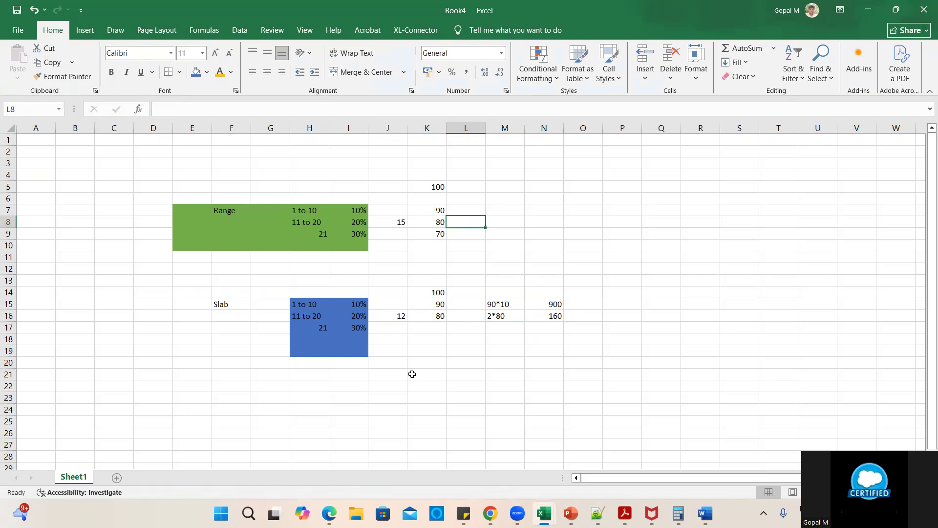
left_click_drag(171, 176, 575, 392)
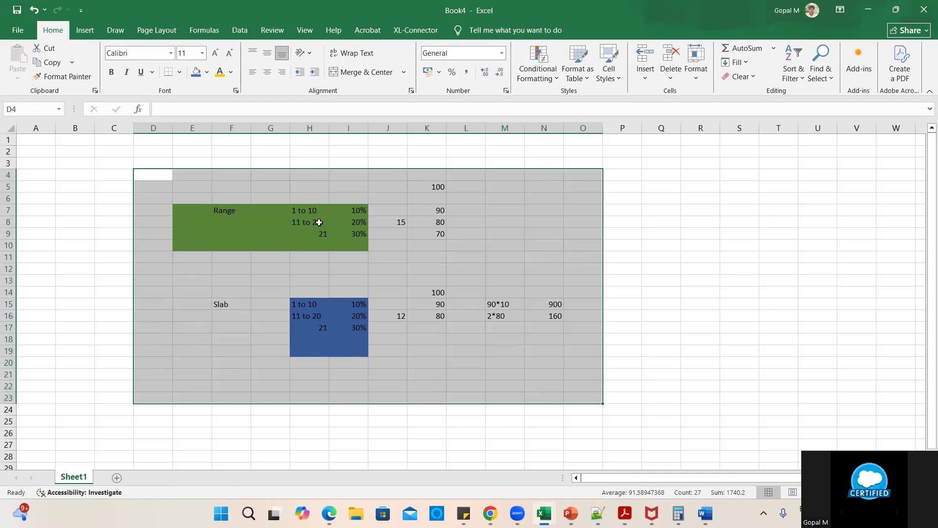
left_click(362, 223)
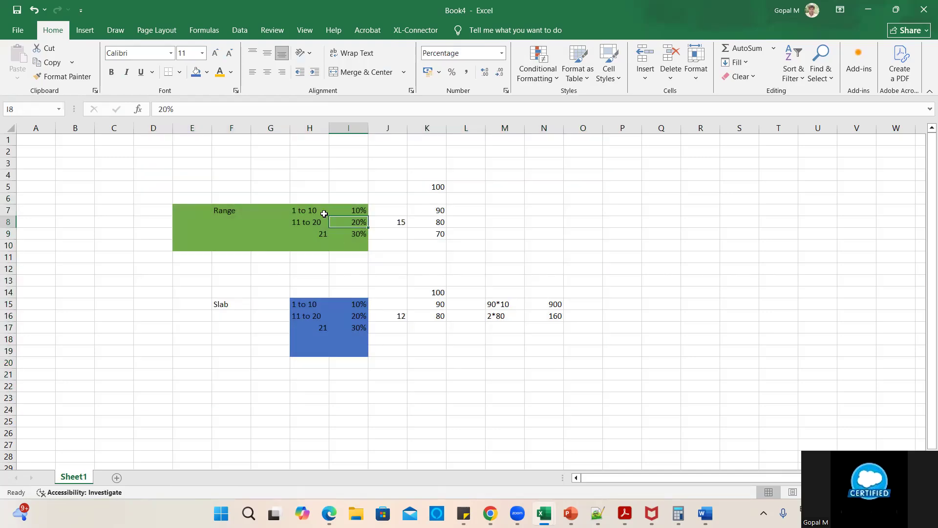
left_click(393, 223)
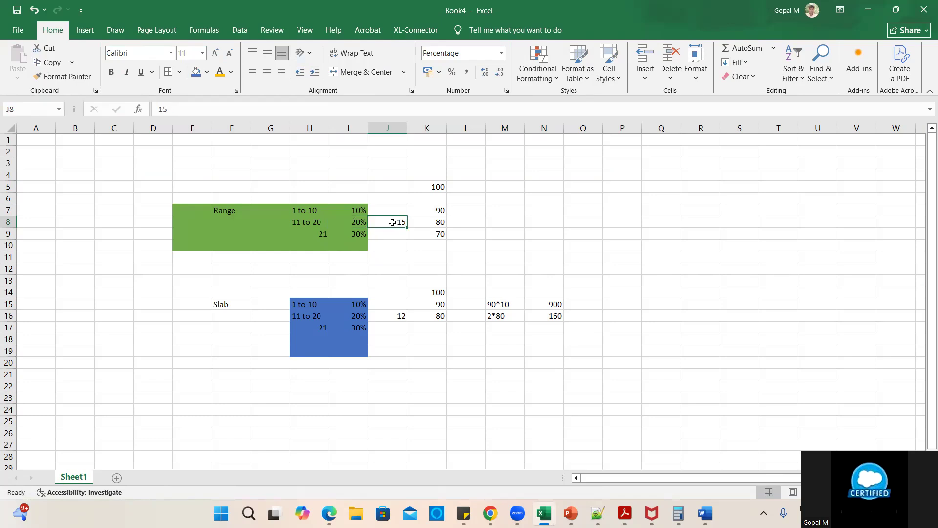
left_click(309, 225)
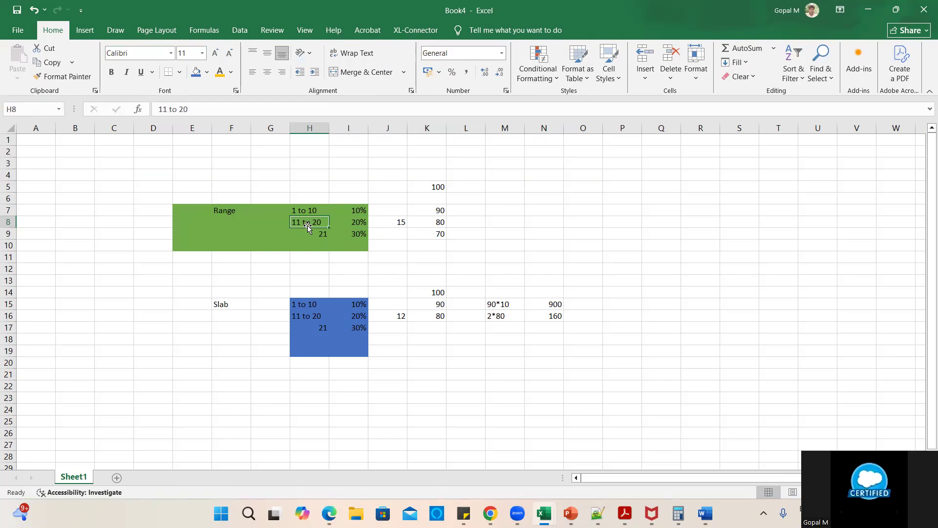
left_click(349, 226)
left_click(439, 187)
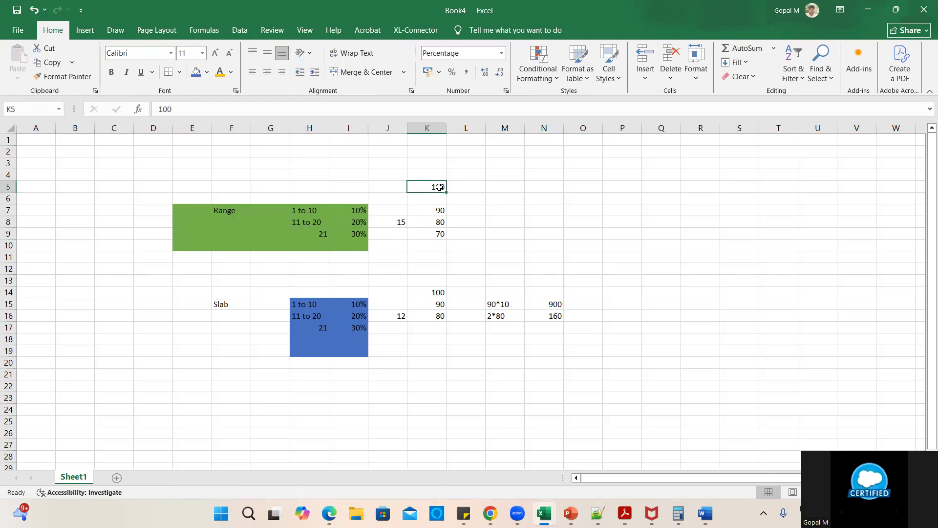
left_click(426, 221)
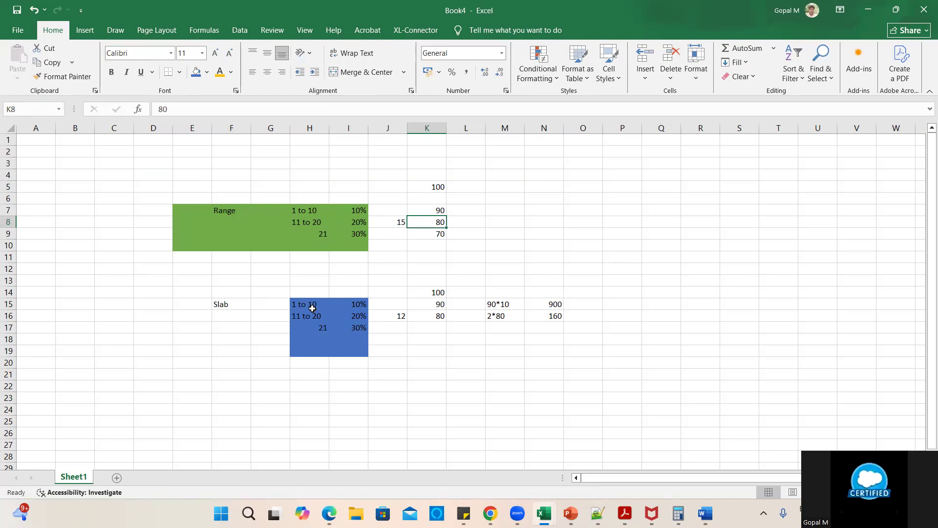
left_click(303, 304)
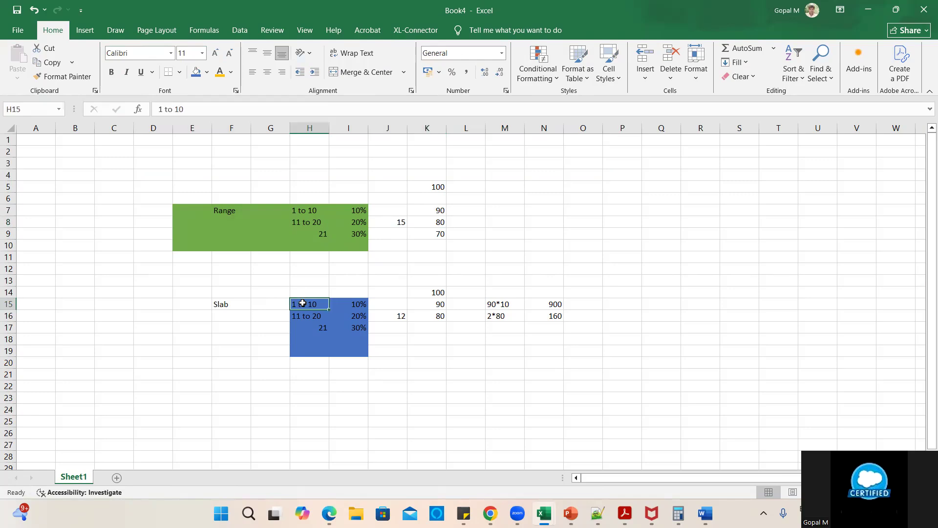
left_click(355, 307)
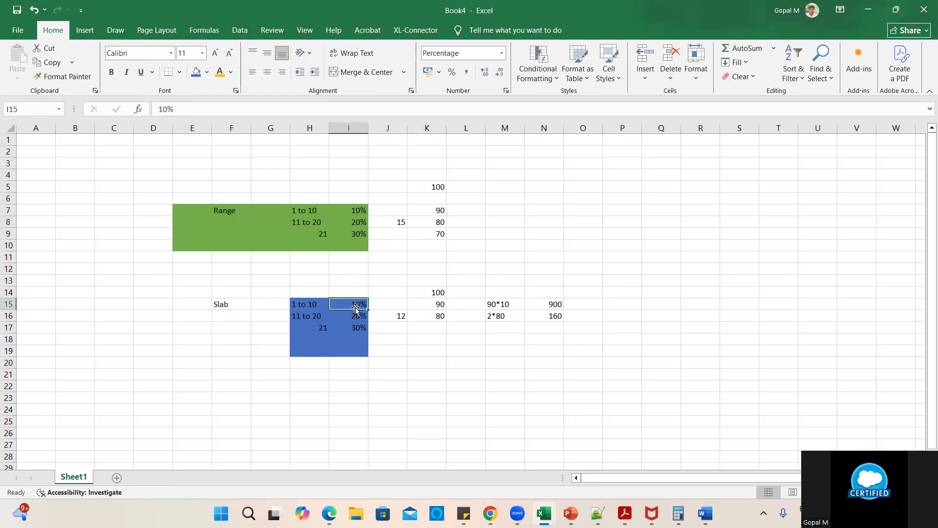
left_click(501, 303)
left_click(559, 304)
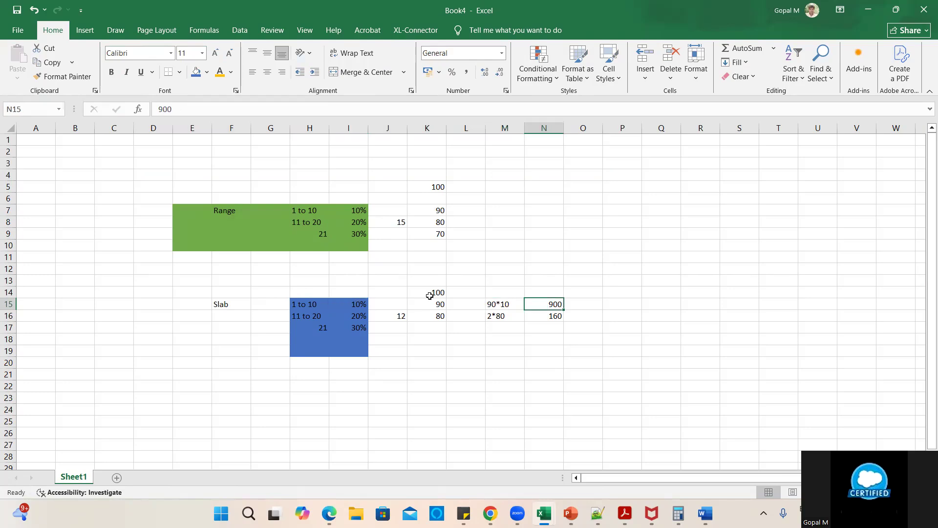
left_click(308, 317)
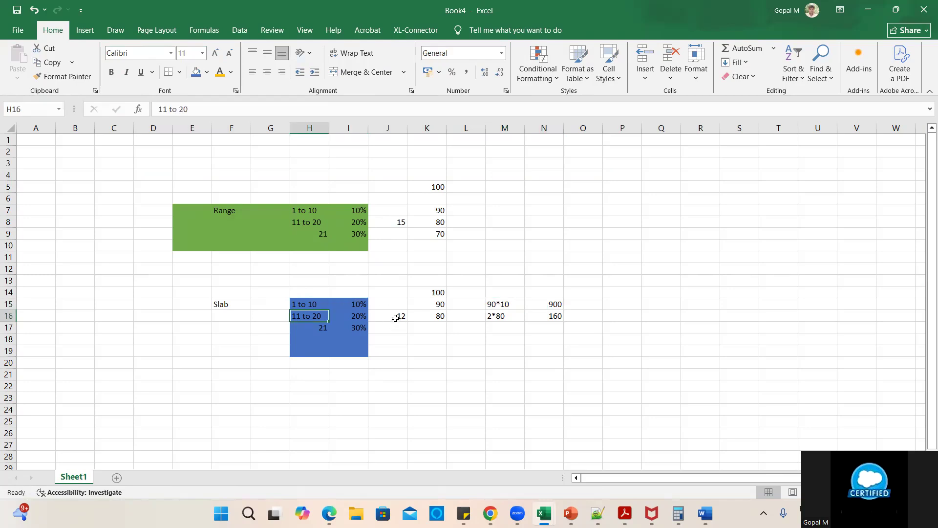
left_click(396, 319)
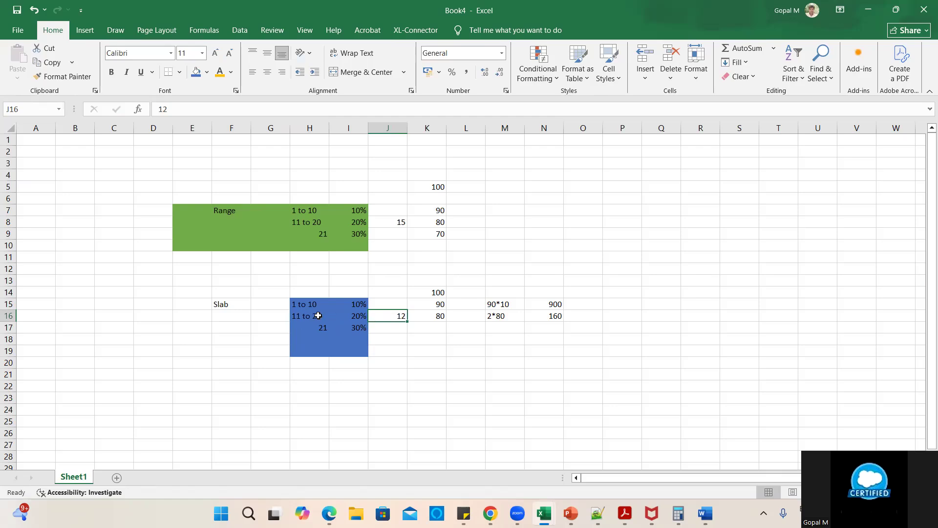
left_click(319, 316)
left_click(401, 317)
left_click(441, 317)
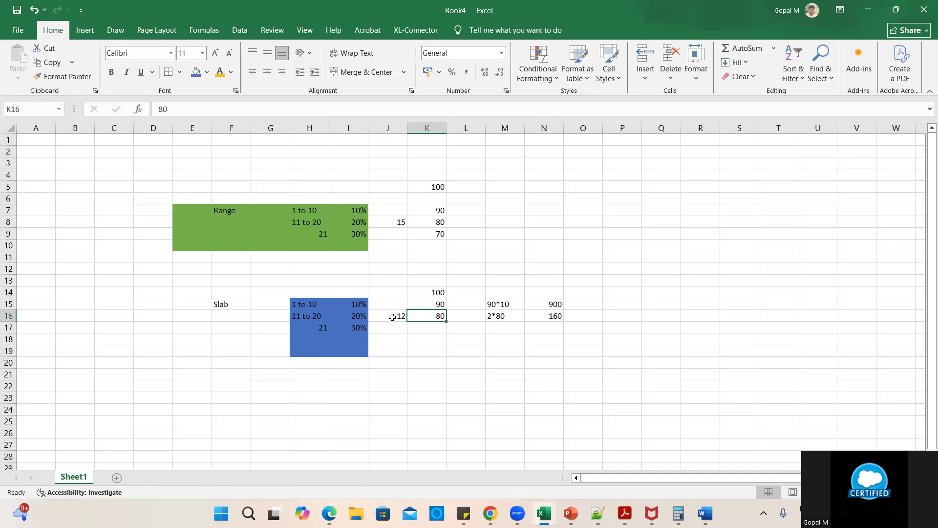
left_click(391, 375)
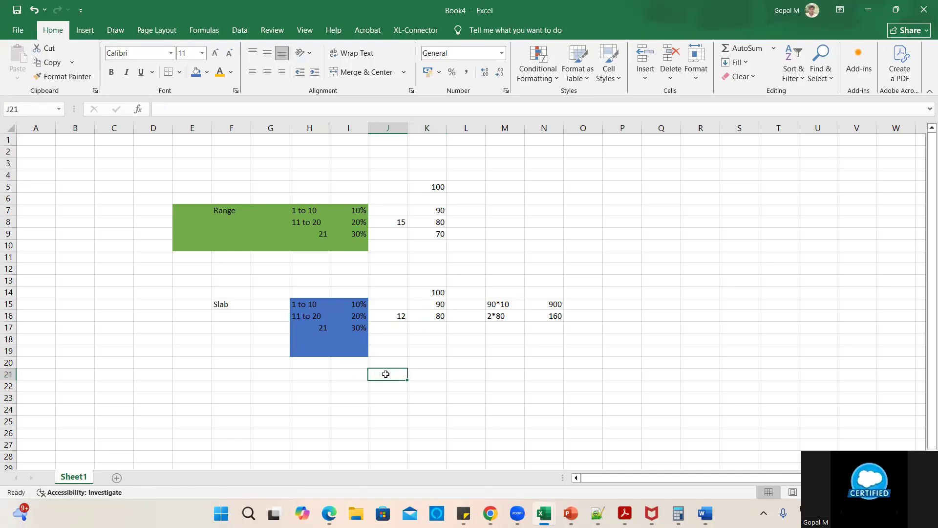
- Change the quantity in J21 to 25
type("21")
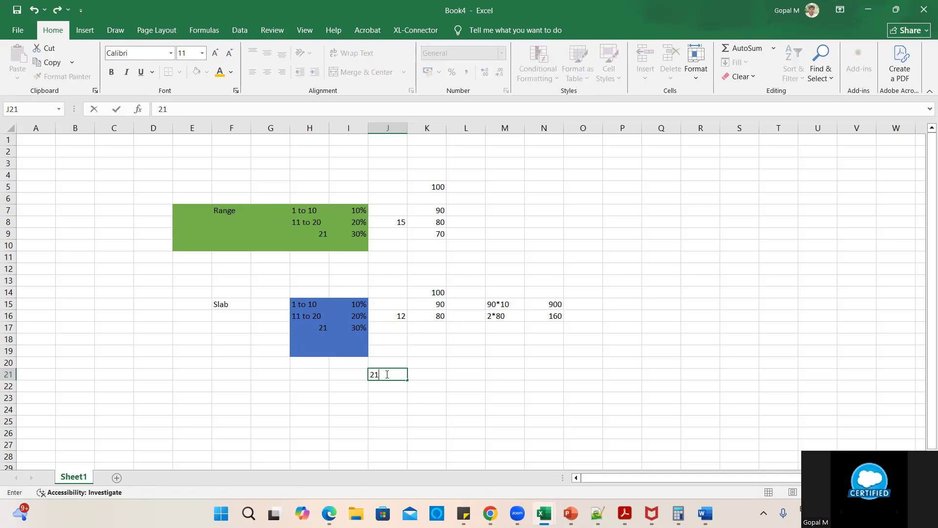
left_click(435, 405)
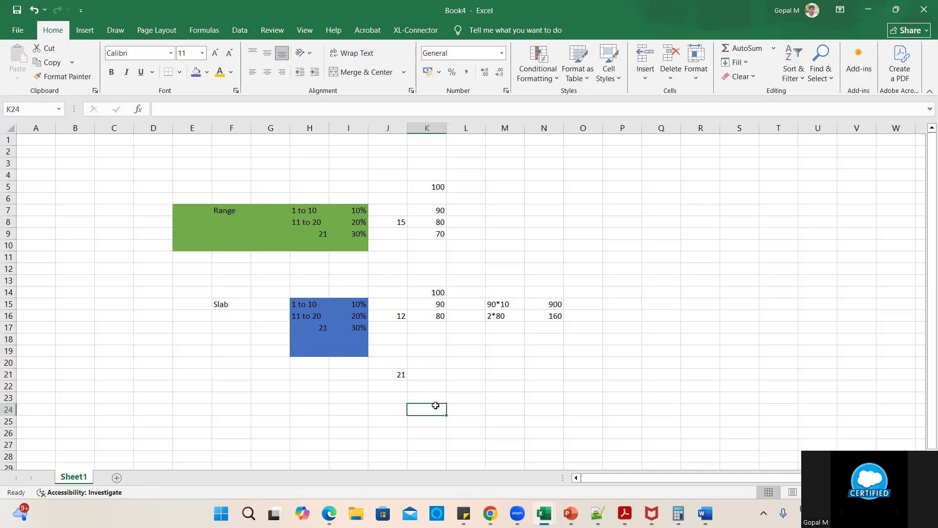
left_click(397, 376)
key("Delete")
type("25")
double_click(453, 382)
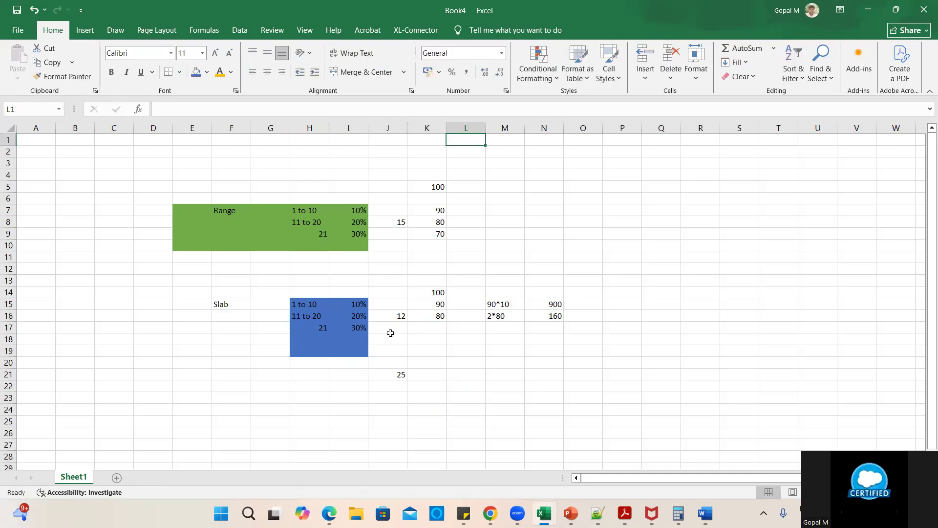
- Review the slab tiers: 1 to 10 at 10% and 11 to 20 at 20%
left_click(313, 303)
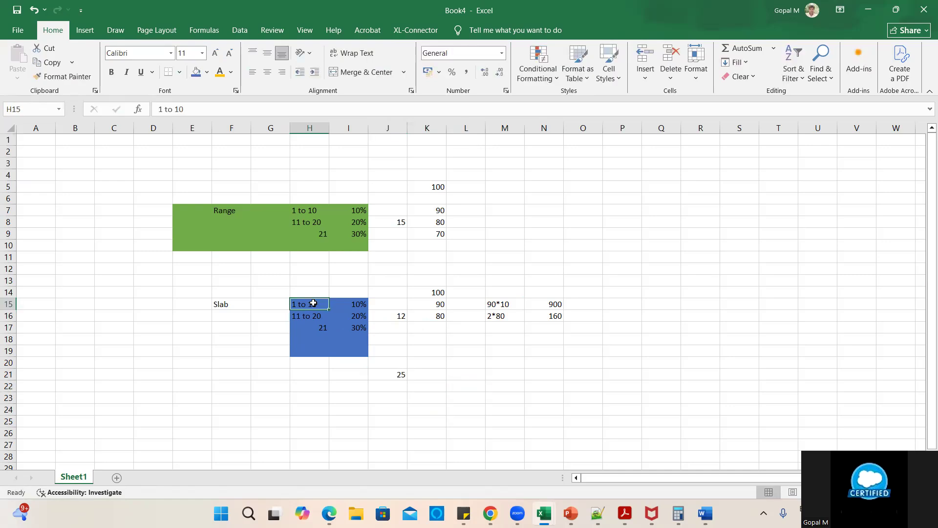
left_click(357, 305)
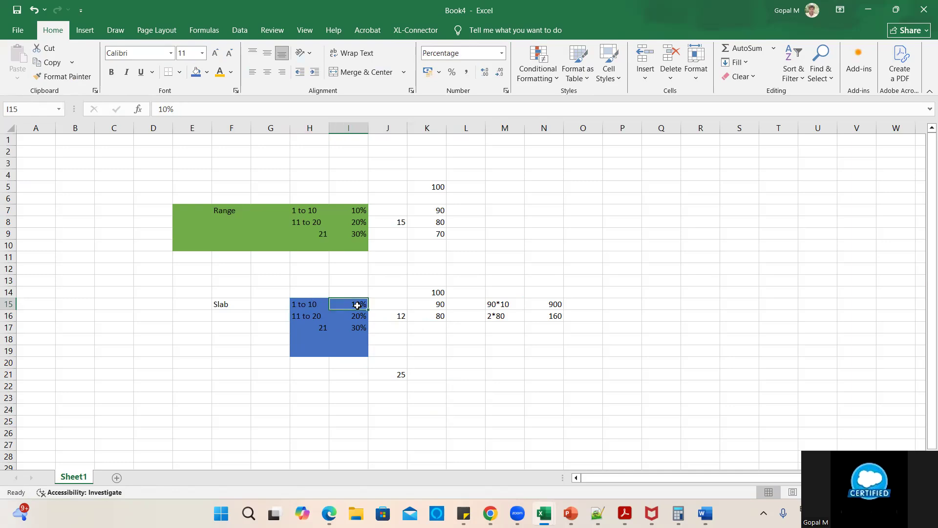
left_click(306, 318)
left_click(352, 314)
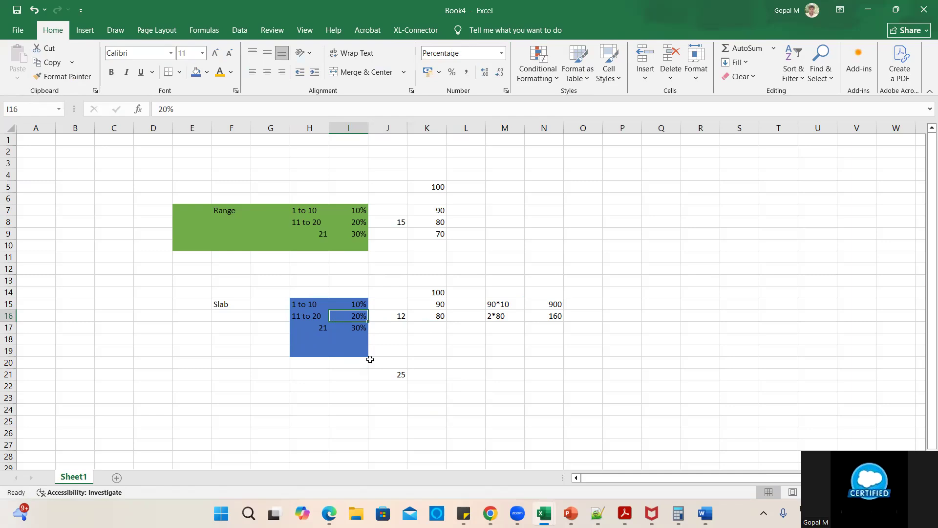
left_click(399, 374)
left_click(441, 381)
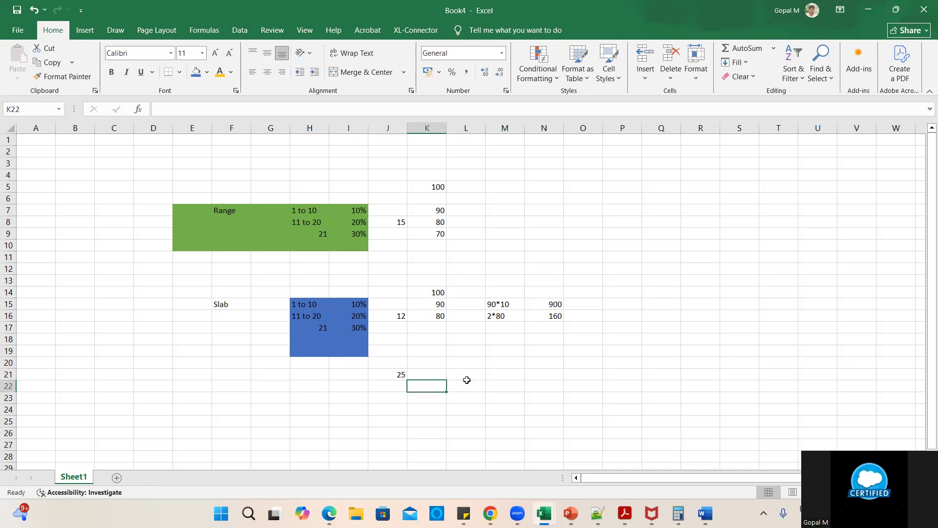
- Enter the note 5*70 in M21 and select the D4:O23 worked example
left_click(495, 382)
left_click(495, 373)
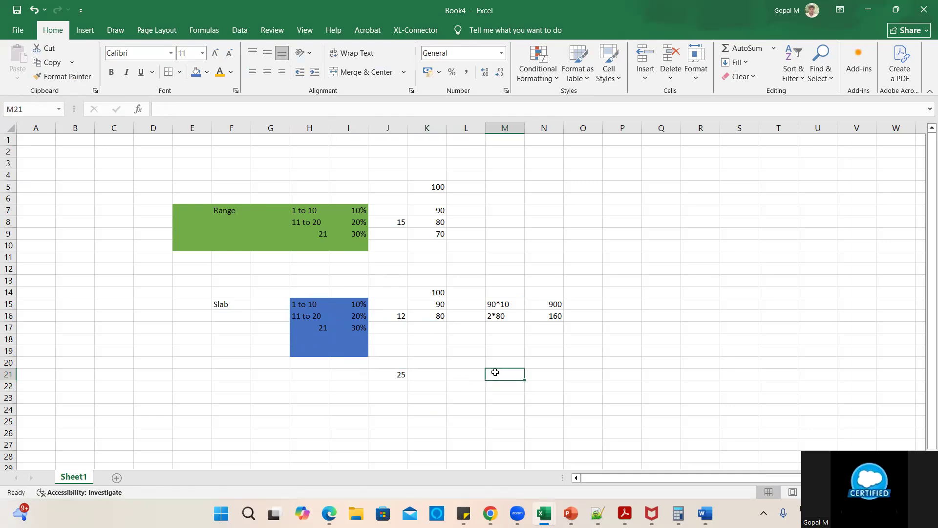
type("5")
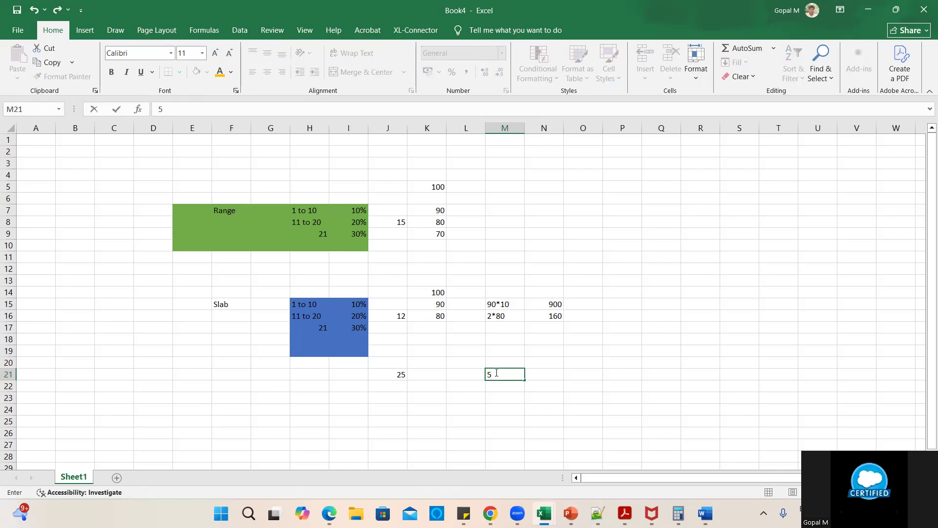
type("*70")
left_click(545, 391)
left_click(552, 375)
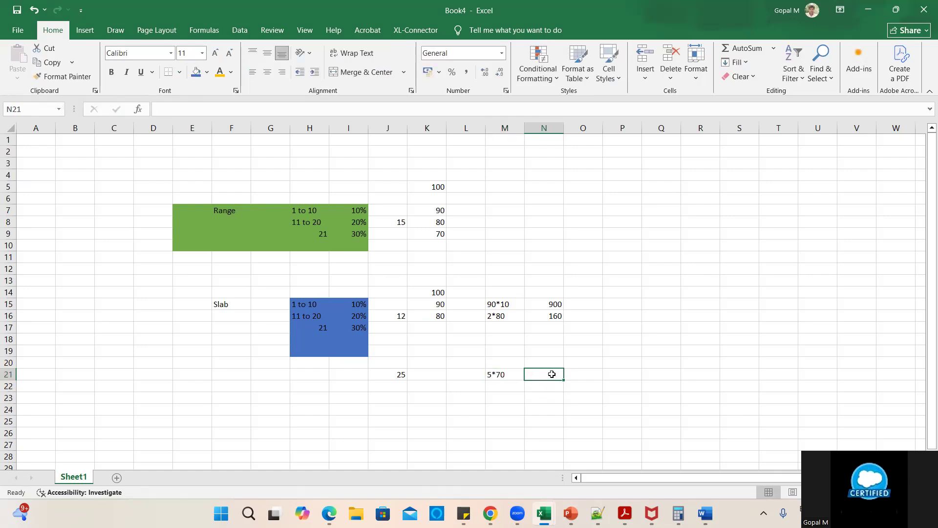
left_click_drag(149, 176, 567, 397)
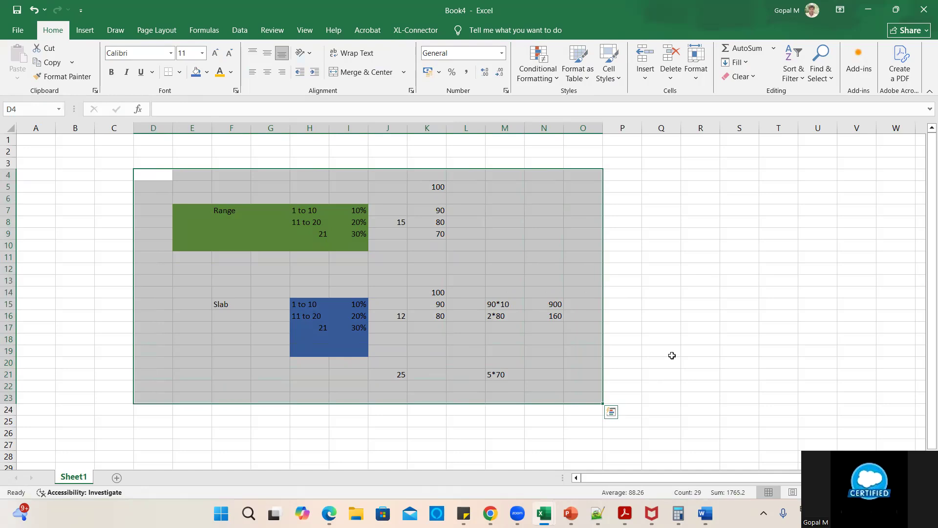
- Minimize both Excel workbooks and open Product Catalog Management from the App Launcher in a new tab
left_click(869, 10)
left_click(869, 9)
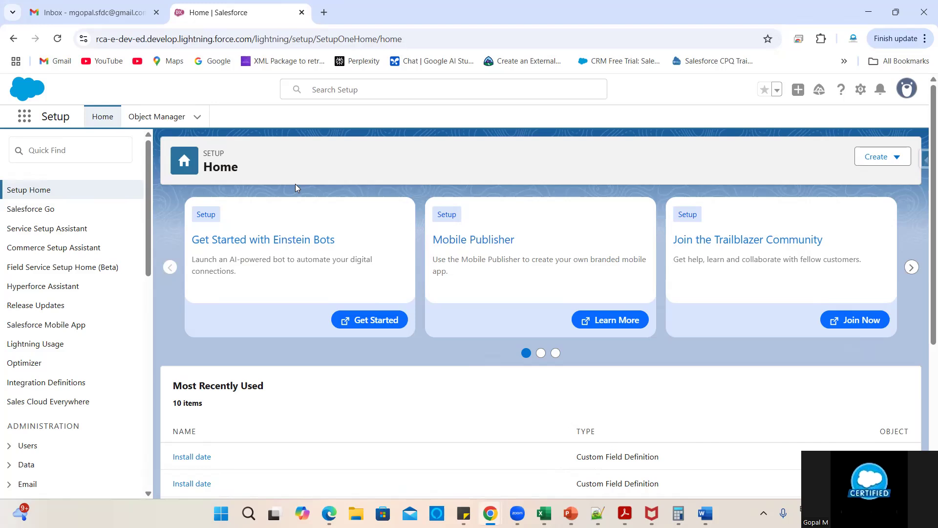
left_click(24, 116)
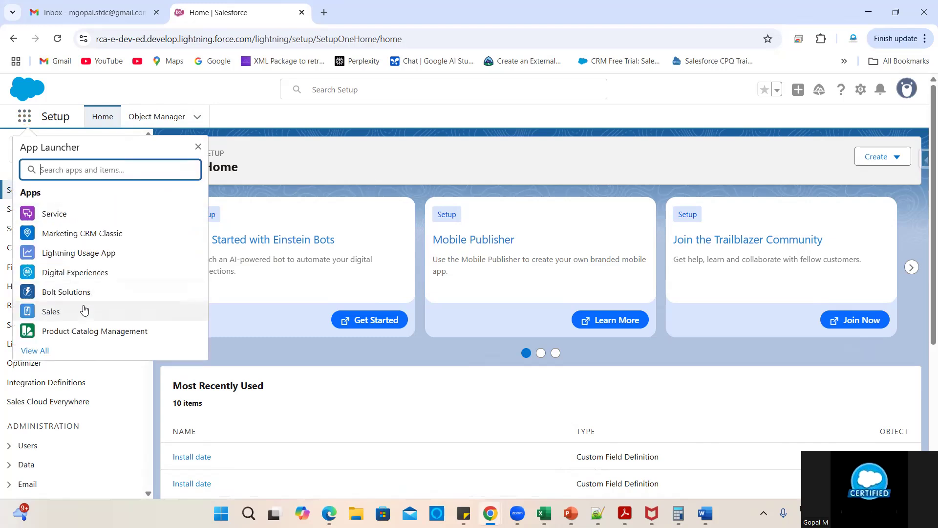
right_click(79, 335)
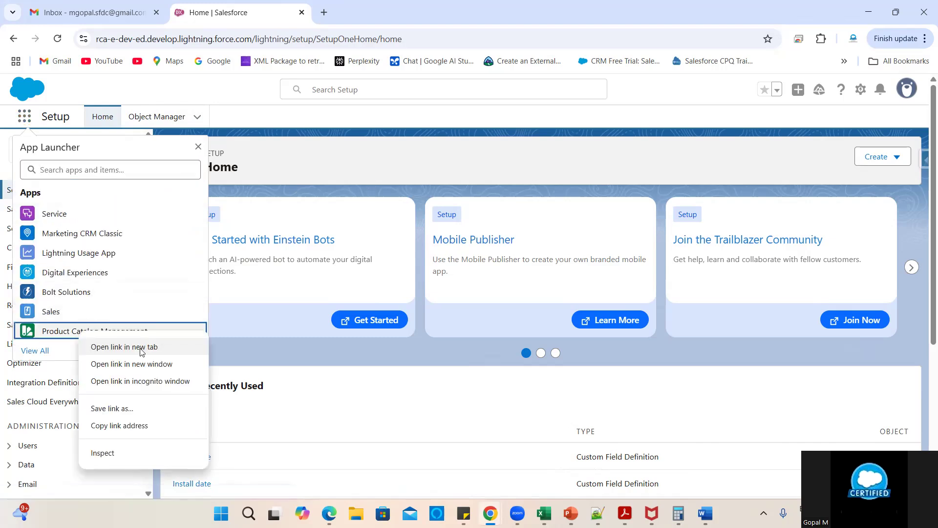
left_click(141, 348)
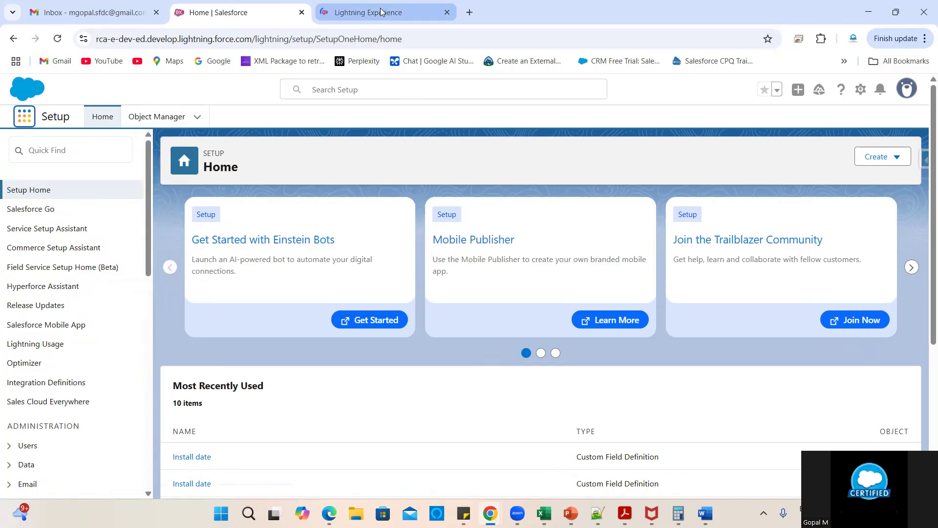
left_click(382, 12)
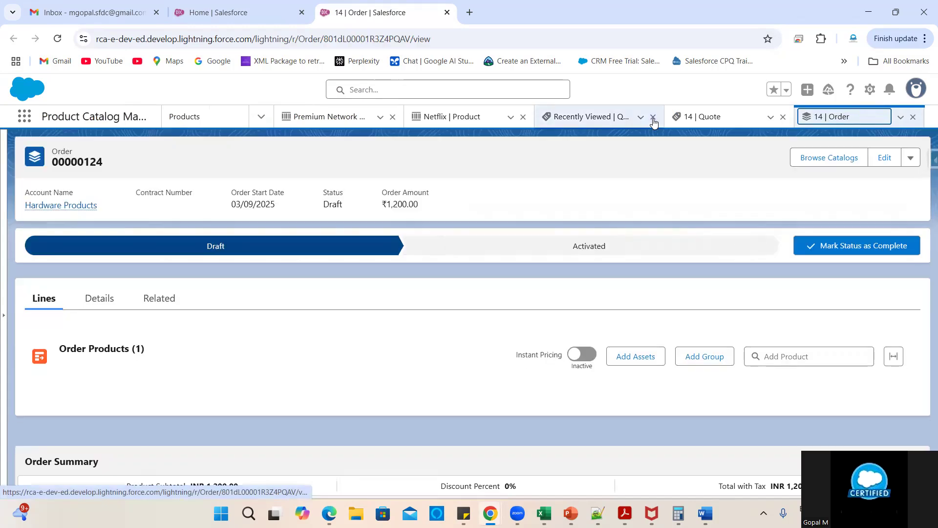
- Close the leftover Quotes and Netflix workspace tabs and go to the Products list
left_click(653, 117)
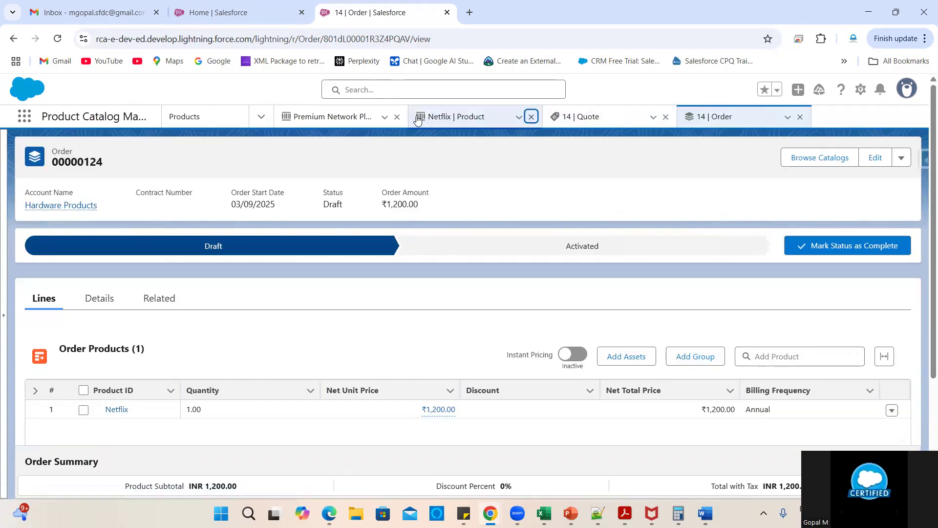
left_click(397, 116)
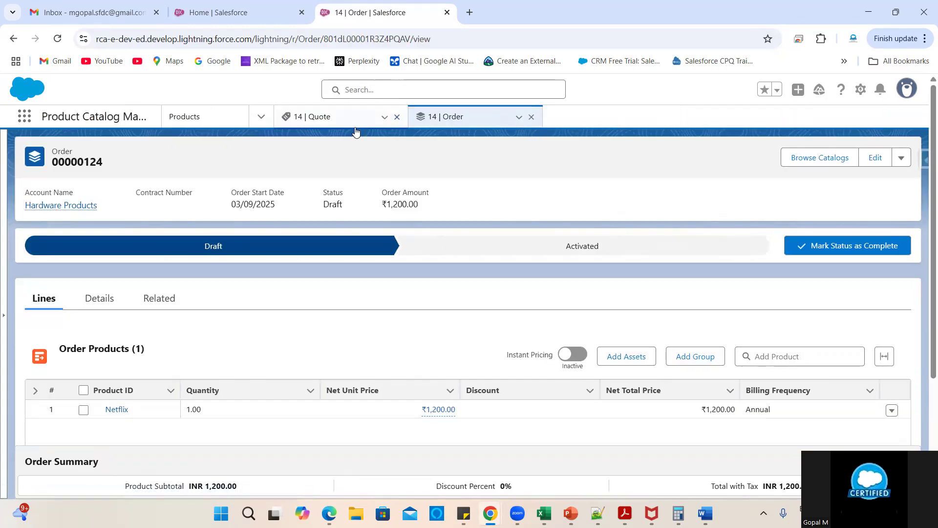
left_click(261, 117)
left_click(195, 168)
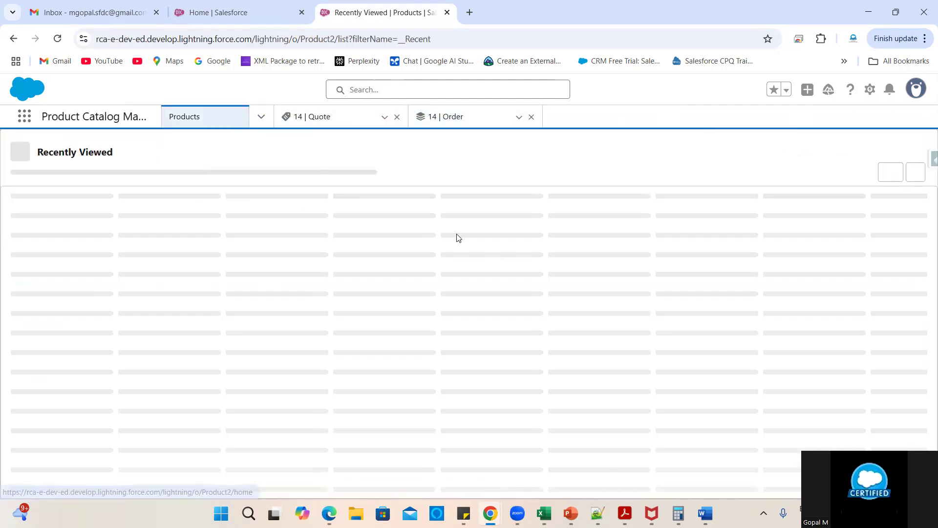
- Open the BSNL100GB product record
left_click(58, 284)
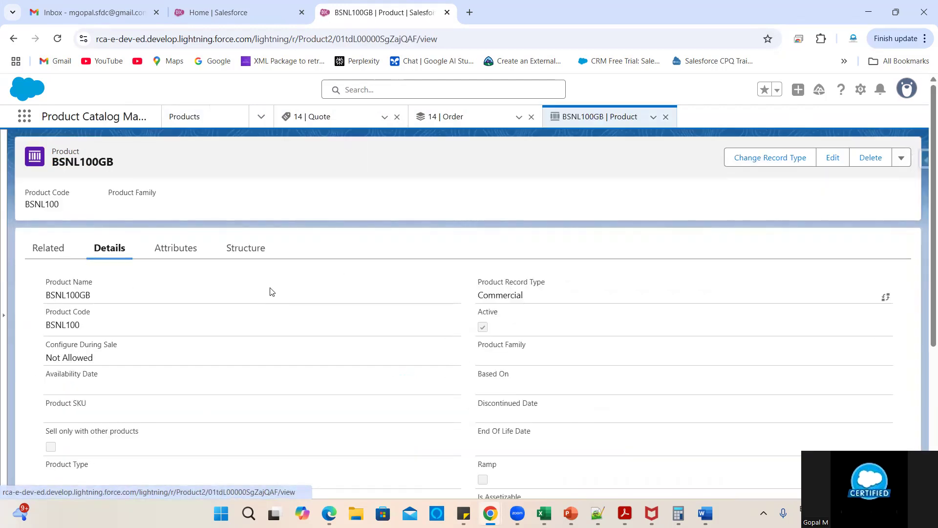
scroll(245, 385, "down", 5)
scroll(245, 384, "up", 5)
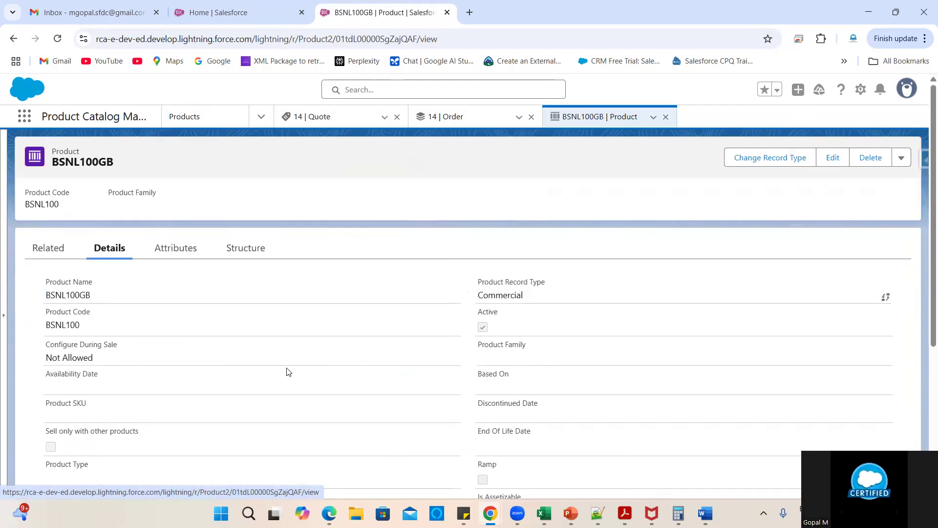
scroll(289, 371, "down", 5)
scroll(247, 298, "up", 3)
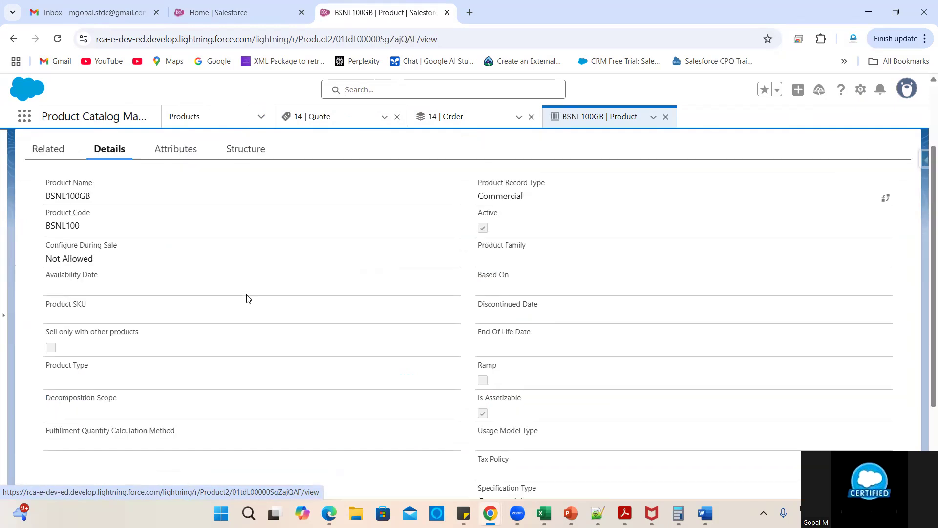
- Show BSNL100GB's related lists, scroll to the empty Price Adjustment Tier list and select its heading
left_click(47, 150)
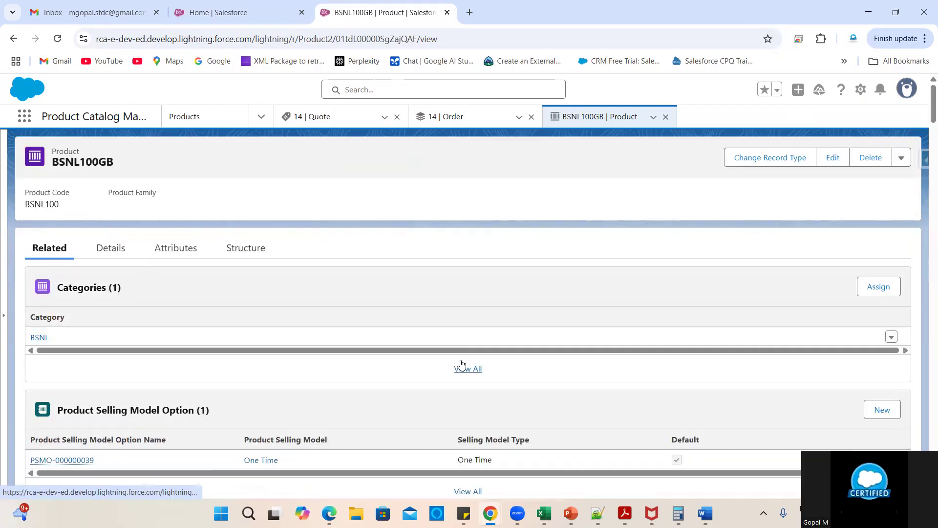
scroll(341, 317, "down", 2)
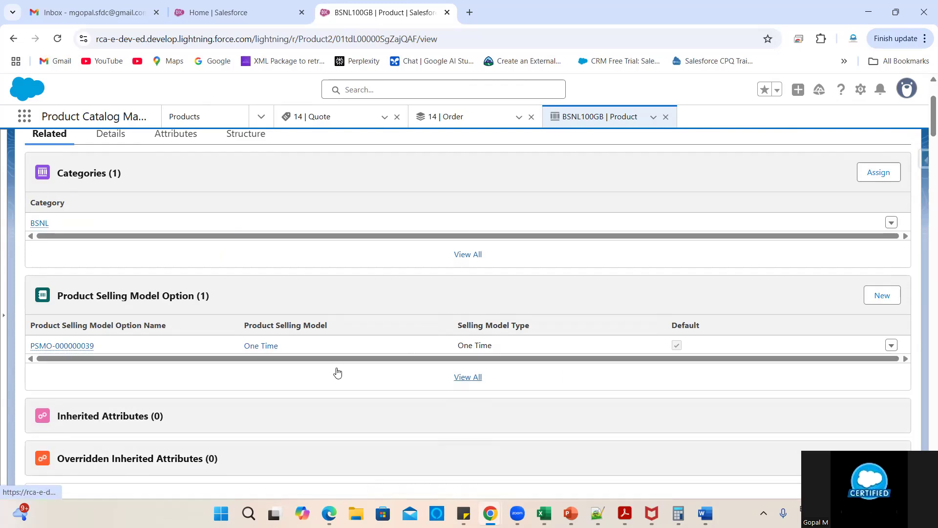
scroll(337, 371, "down", 5)
scroll(328, 342, "down", 2)
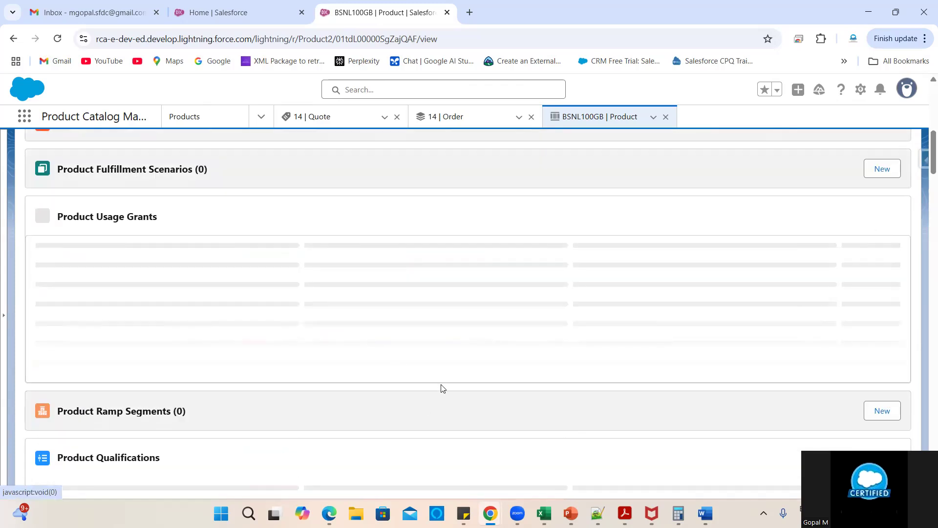
scroll(442, 386, "down", 5)
scroll(415, 362, "down", 2)
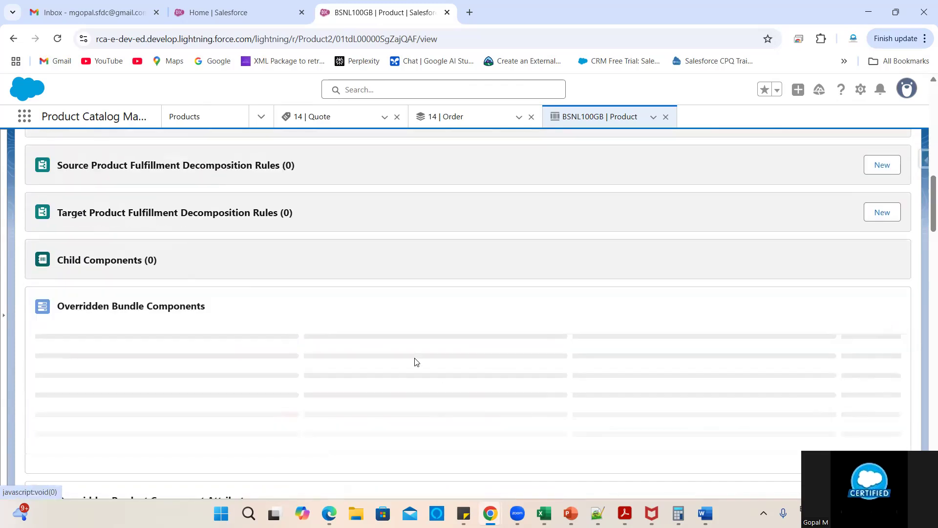
scroll(396, 354, "down", 5)
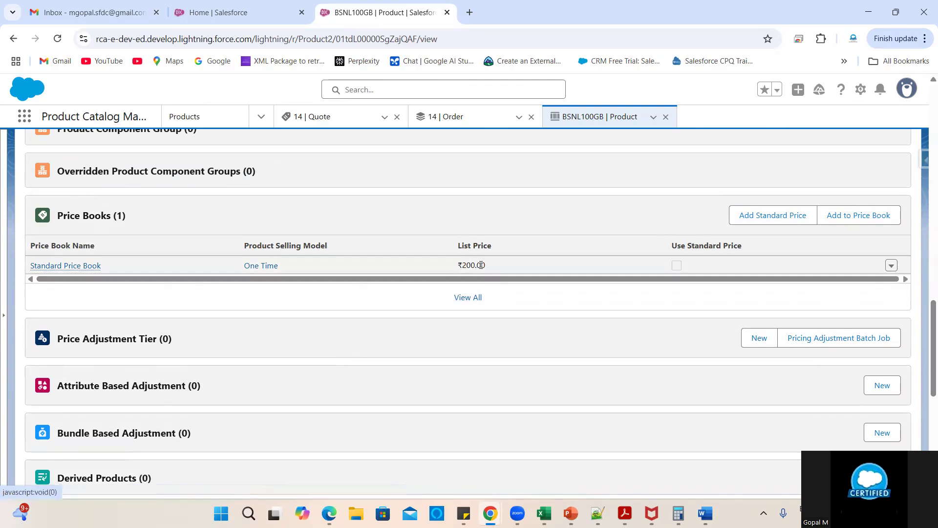
scroll(403, 340, "up", 10)
scroll(404, 341, "up", 6)
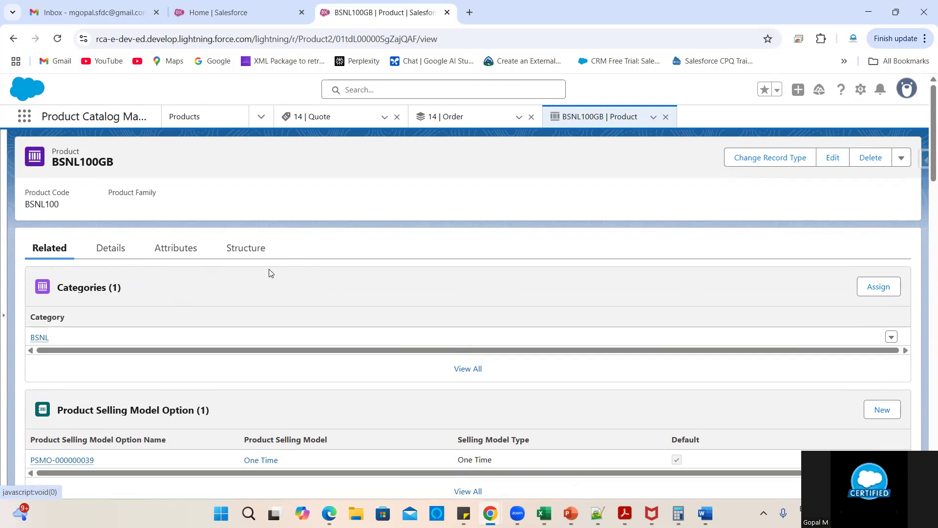
scroll(339, 377, "down", 12)
scroll(340, 377, "down", 3)
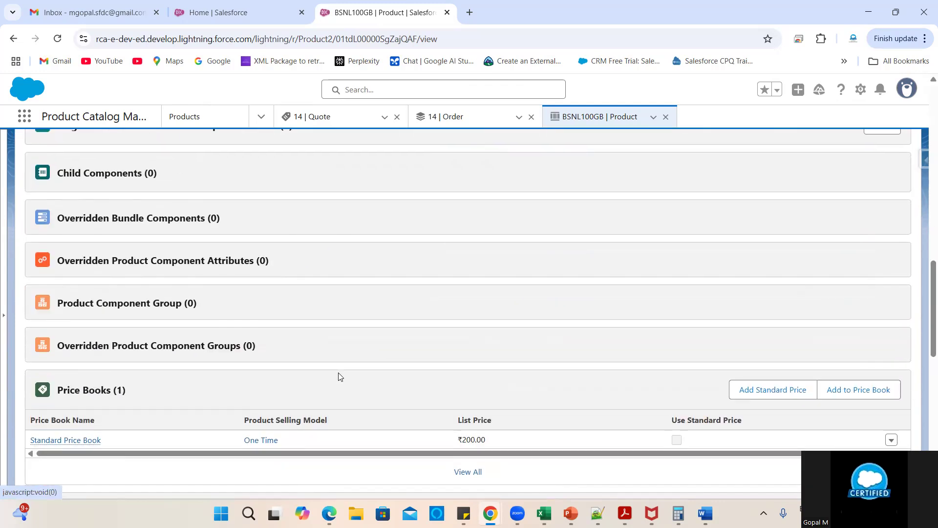
scroll(339, 377, "down", 5)
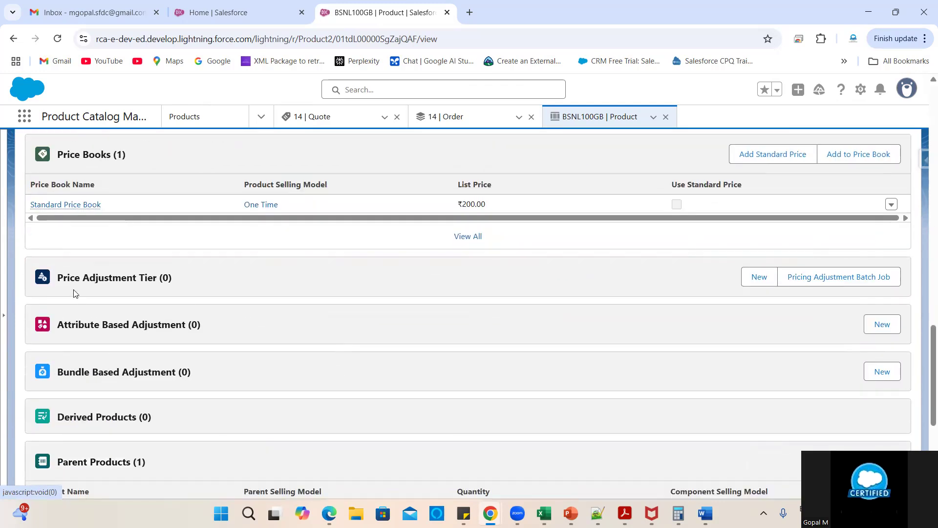
left_click_drag(179, 280, 59, 272)
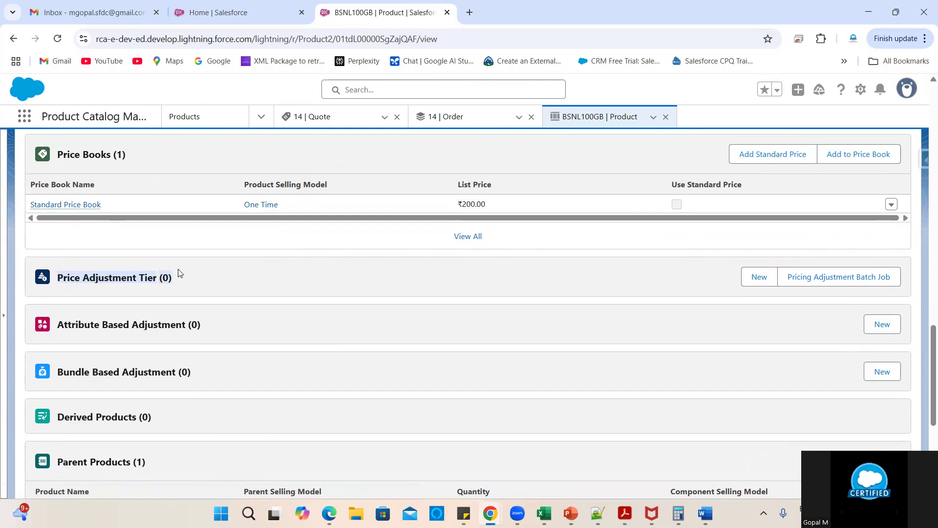
left_click(750, 285)
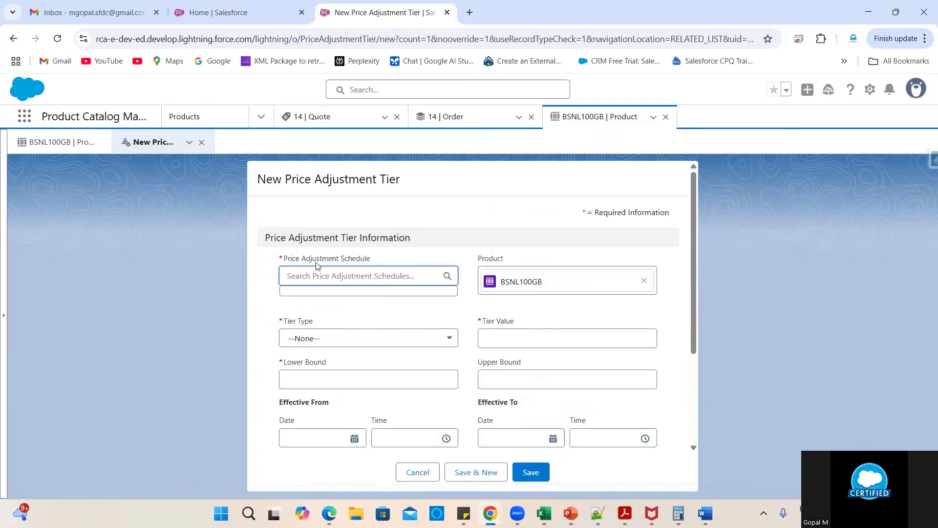
mouse_move(282, 257)
left_mouse_down()
mouse_move(357, 256)
mouse_move(285, 256)
left_mouse_up()
left_click(284, 258)
left_click_drag(289, 179, 421, 179)
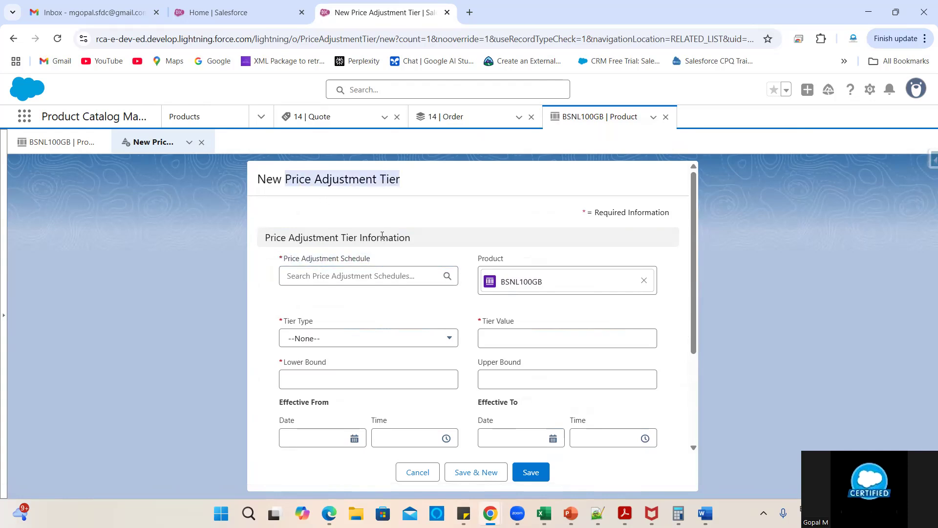
left_click_drag(375, 260, 287, 263)
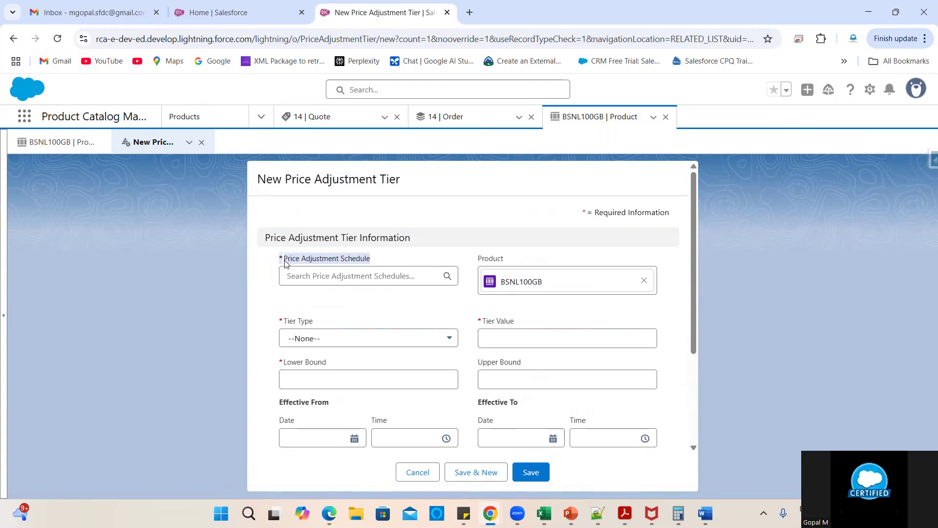
left_click(286, 263)
mouse_move(286, 263)
left_mouse_down()
mouse_move(377, 262)
mouse_move(287, 264)
left_mouse_up()
key("ctrl+c")
left_click(425, 467)
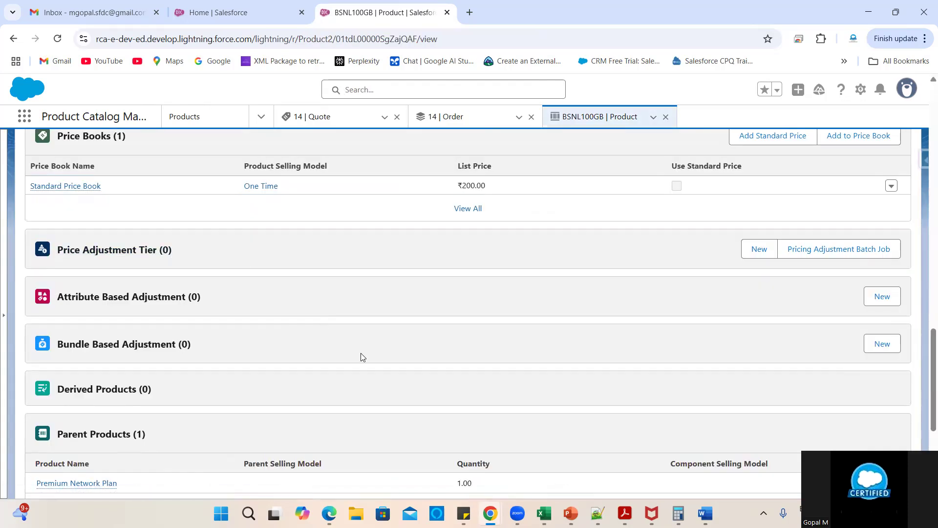
- Find Price Adjustment Schedules in the App Launcher and open it in a new tab
scroll(361, 353, "down", 8)
left_click(24, 116)
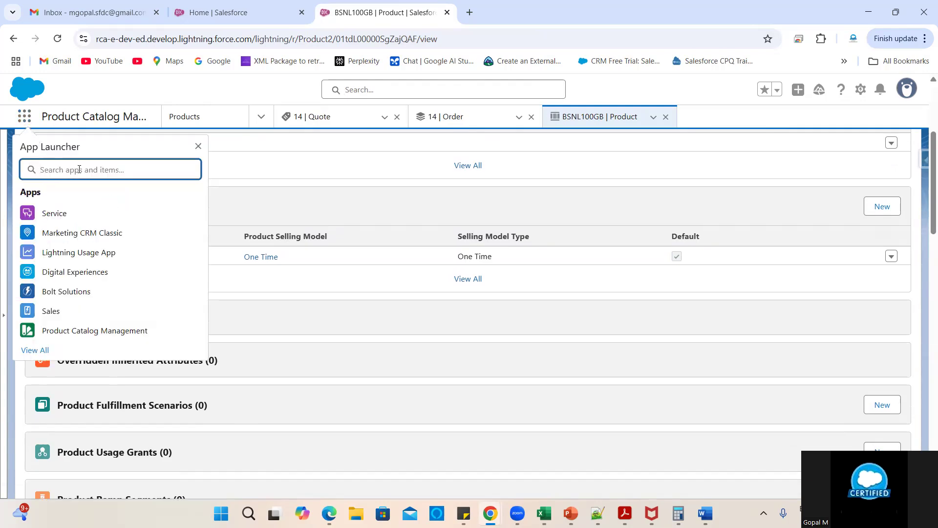
key("ctrl+v")
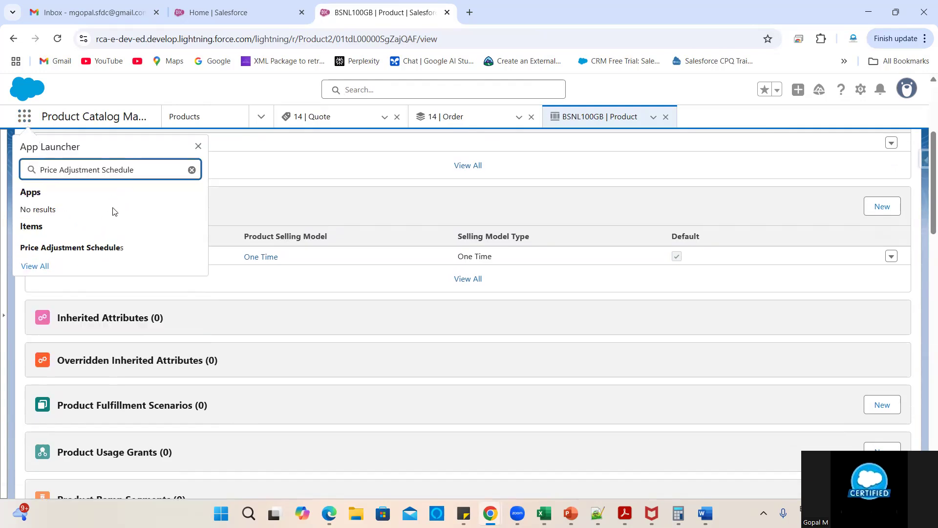
right_click(98, 249)
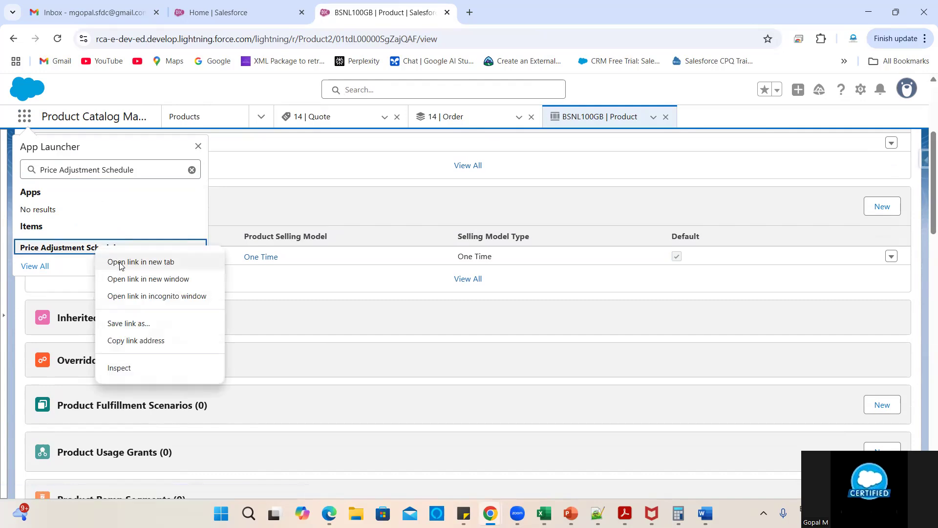
left_click(120, 262)
left_click(492, 11)
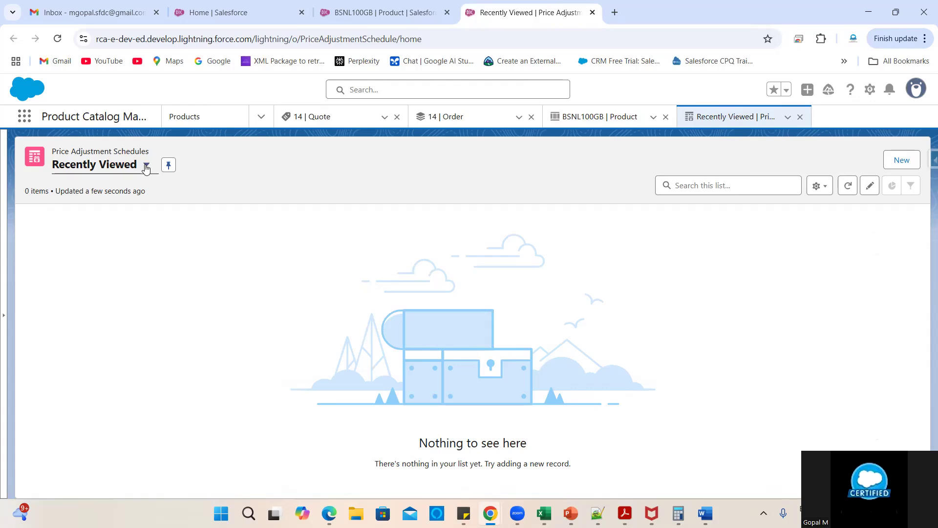
- Show the All Price Adjustment Schedules list view and open Standard Volume Based Adjustment
left_click(146, 165)
left_click(123, 287)
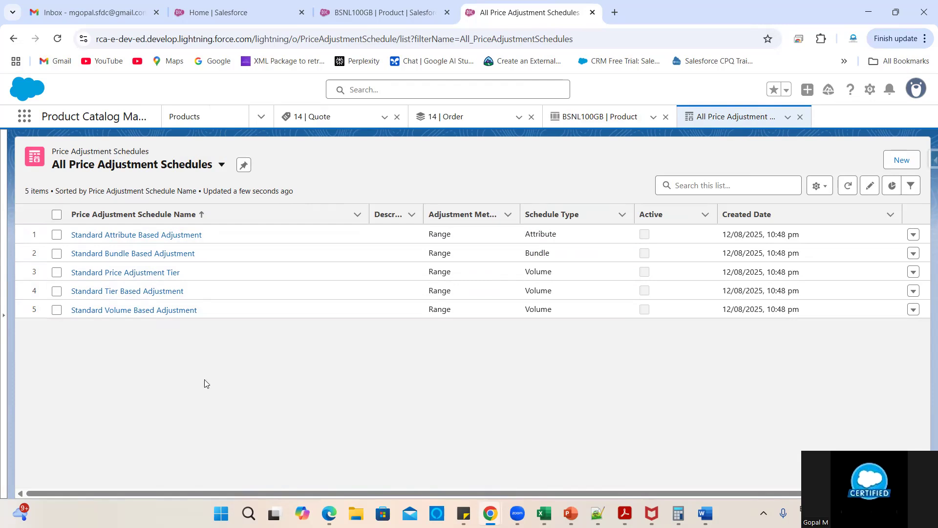
left_click(124, 310)
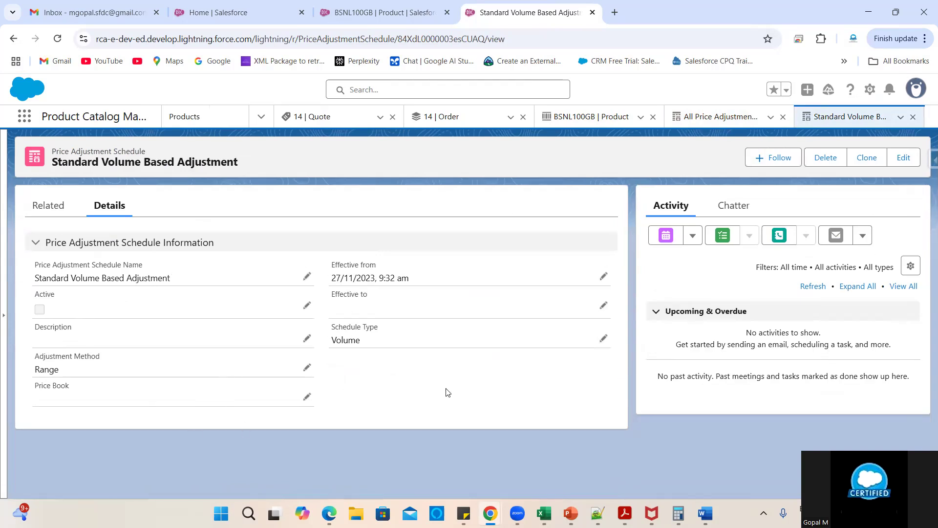
- Edit Standard Volume Based Adjustment, reviewing Schedule Type and Range/Slab Adjustment Method options against Book4
left_click(604, 339)
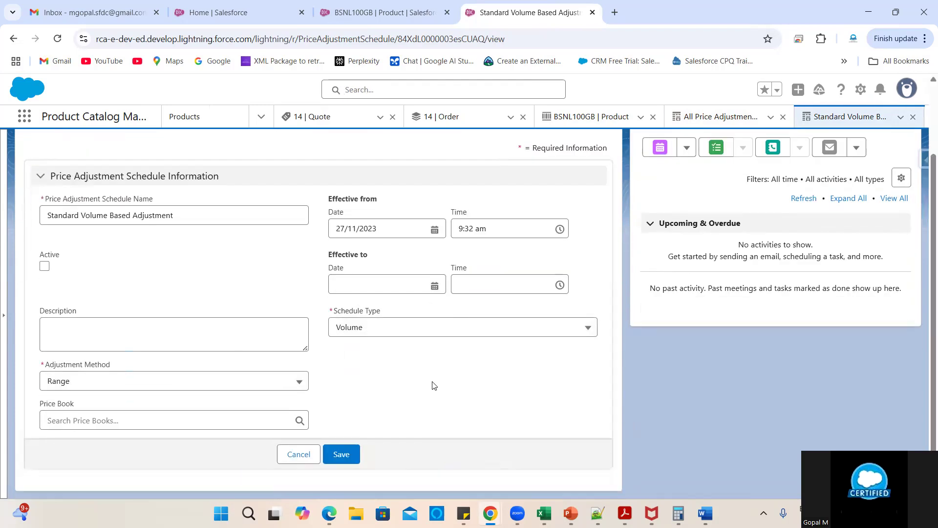
triple_click(95, 366)
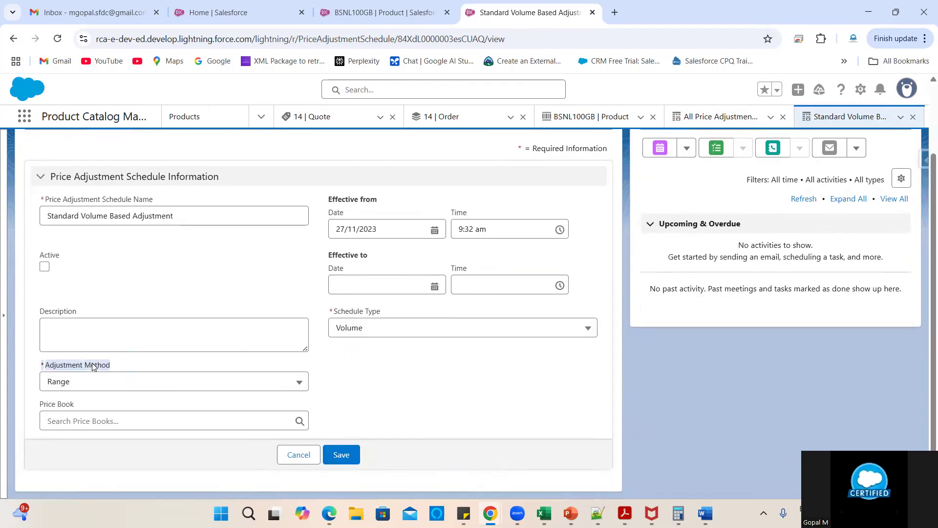
double_click(367, 312)
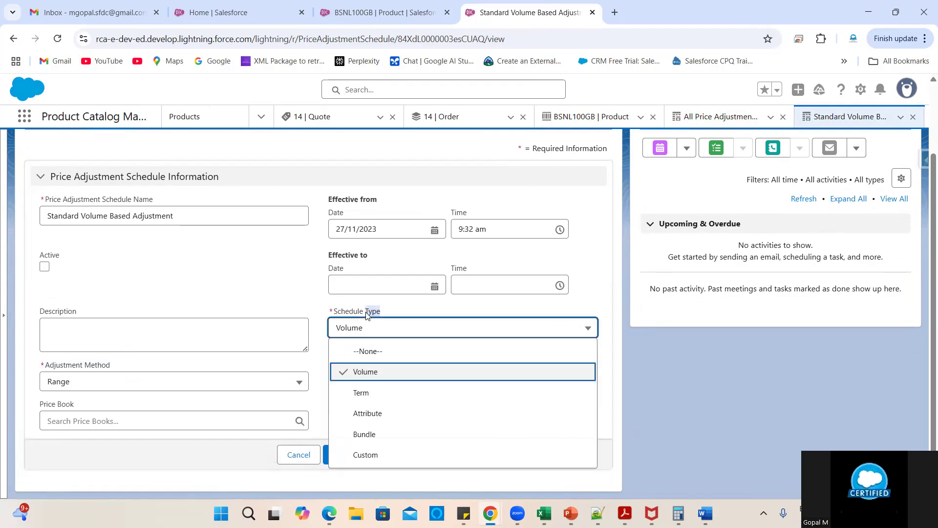
left_click(321, 305)
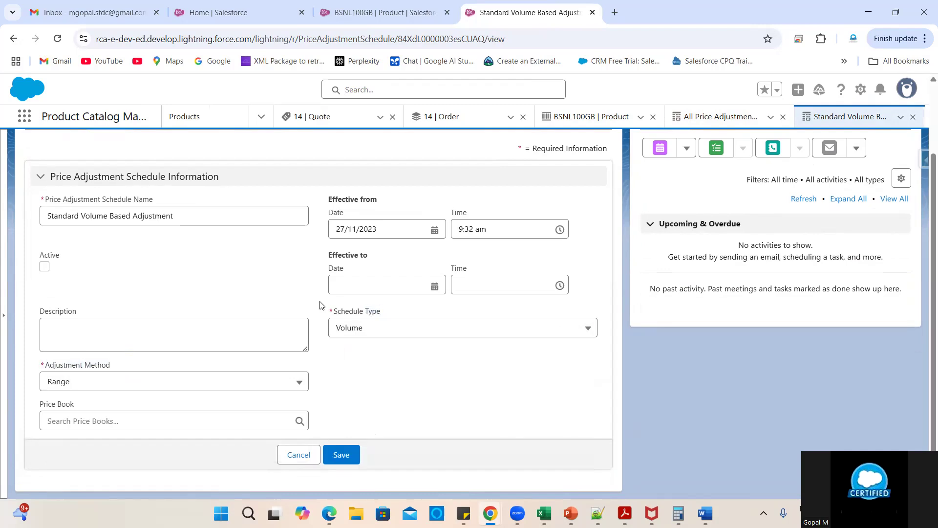
left_click(88, 387)
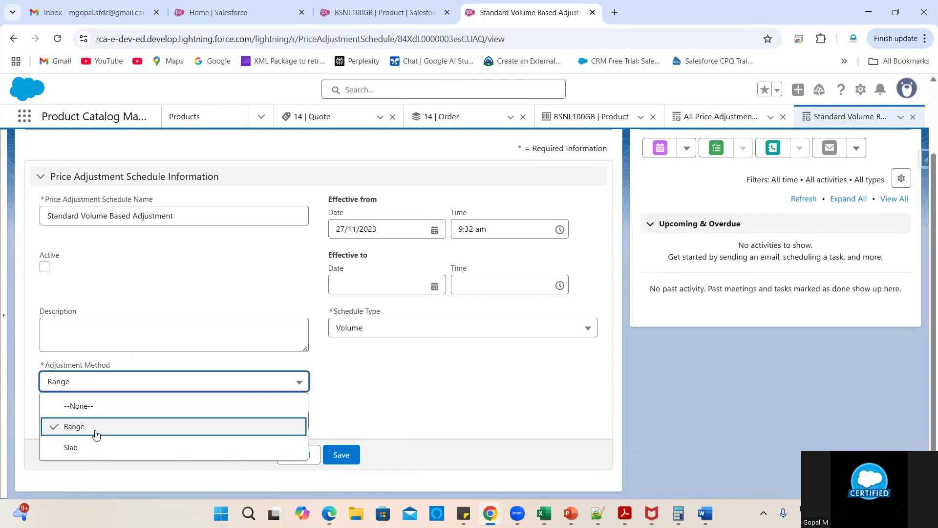
mouse_move(544, 514)
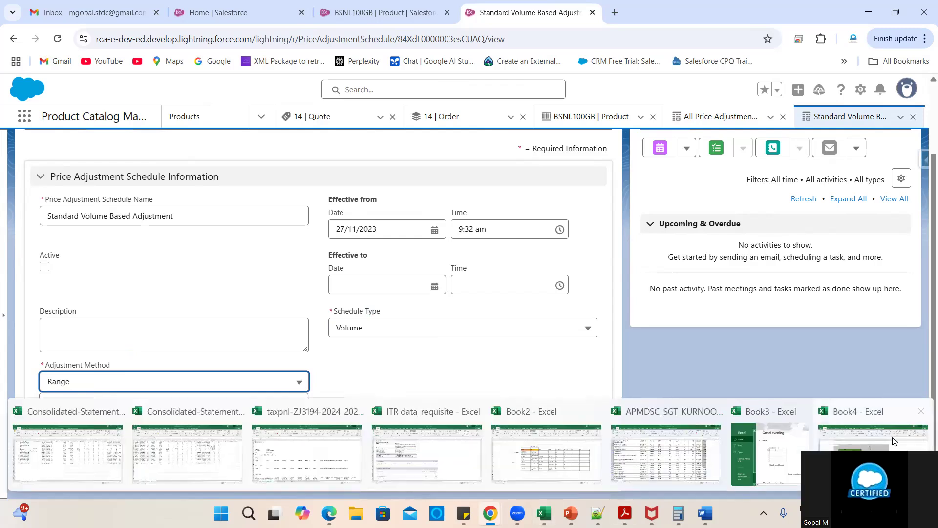
left_click(894, 441)
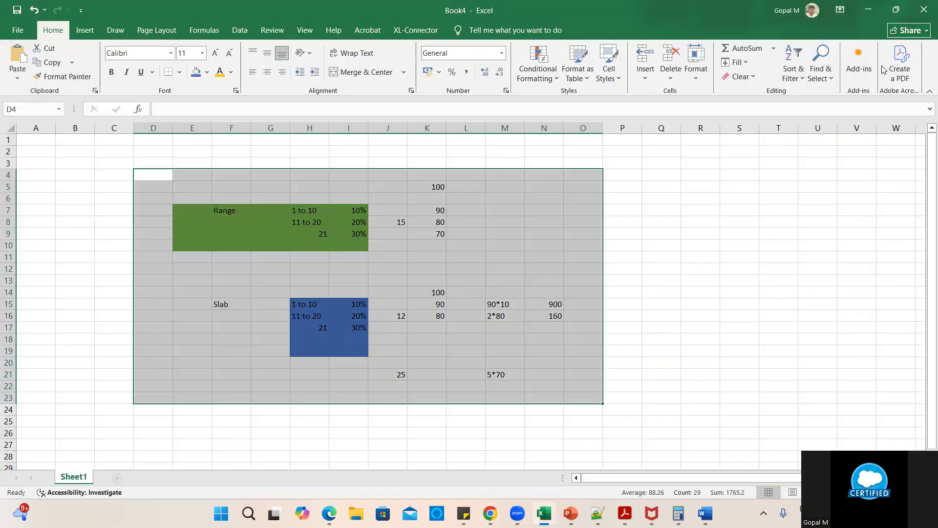
left_click(868, 9)
left_click(131, 386)
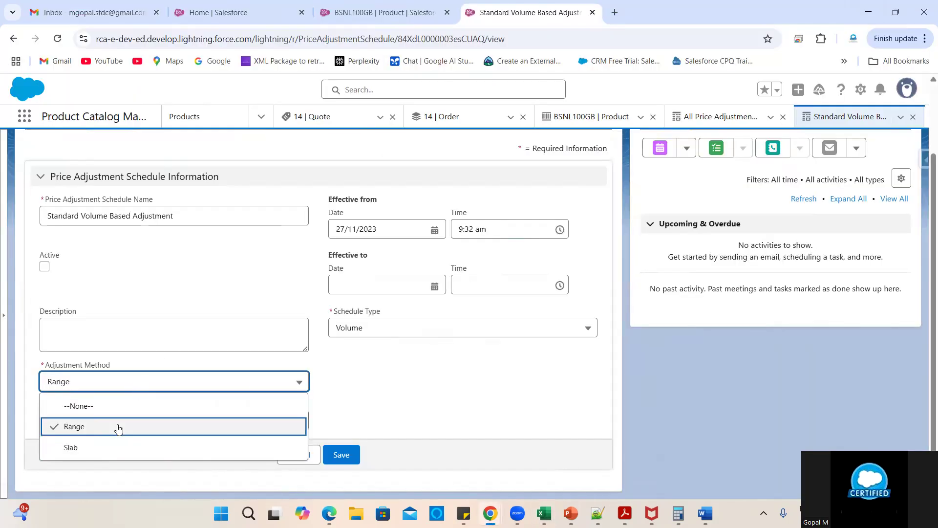
left_click(444, 371)
double_click(345, 311)
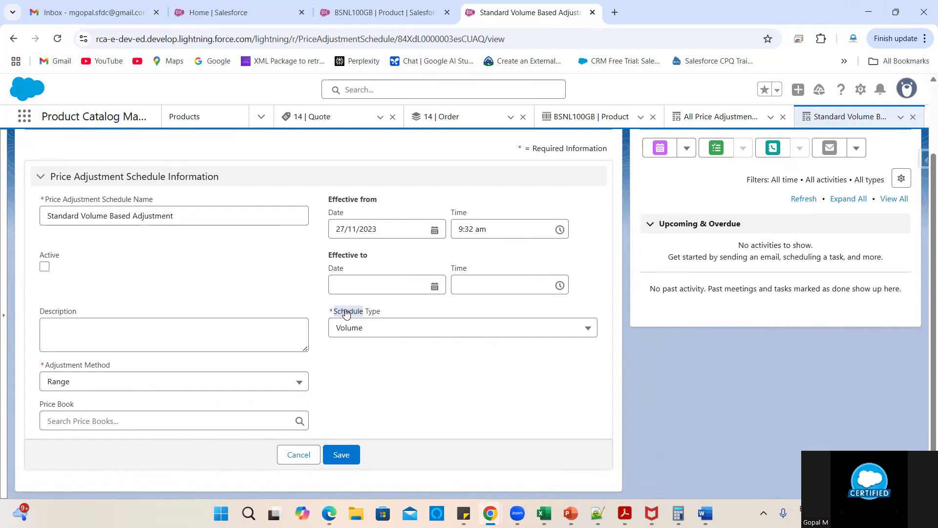
left_click(345, 311)
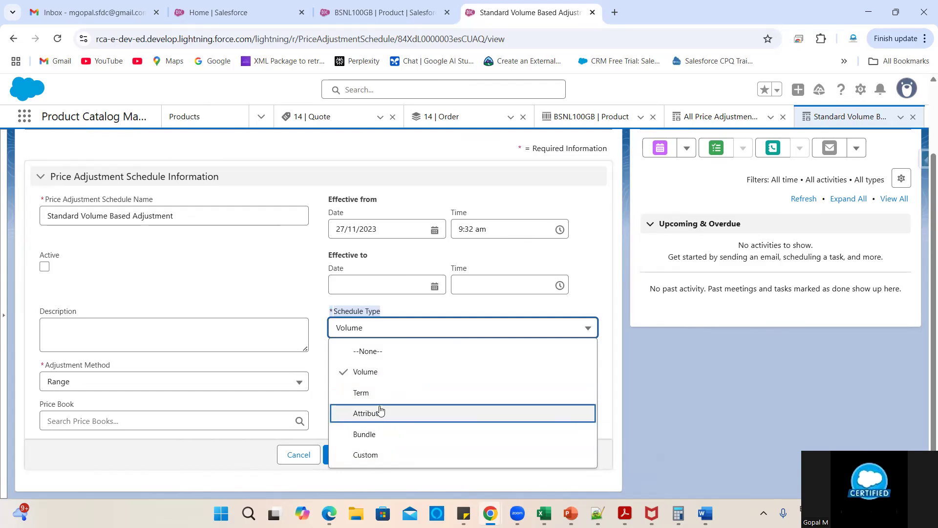
left_click(246, 304)
scroll(329, 307, "up", 2)
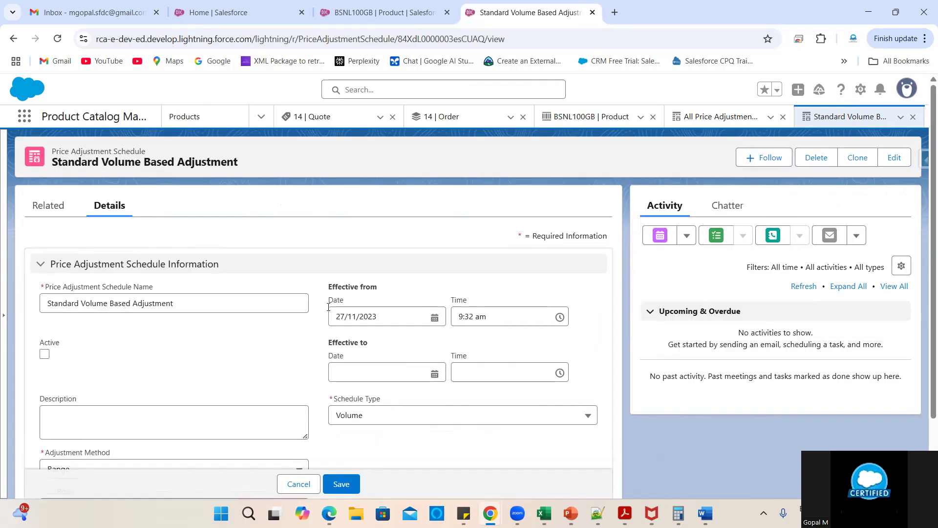
- Search the App Launcher for Price Adjustment Schedule and open the schedules list in a new tab
left_click(24, 116)
type("Price Adjustment Schedule*")
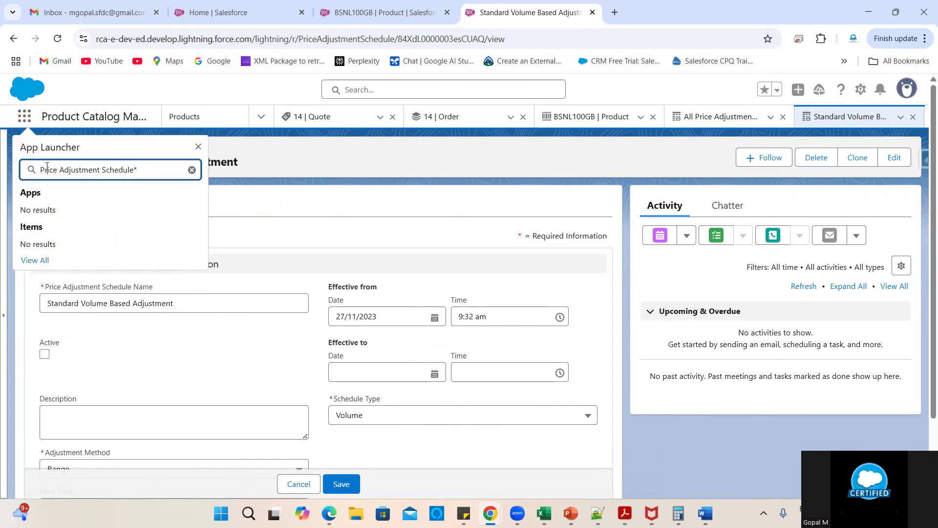
left_click(47, 166)
key("BackSpace")
type("r")
key("BackSpace")
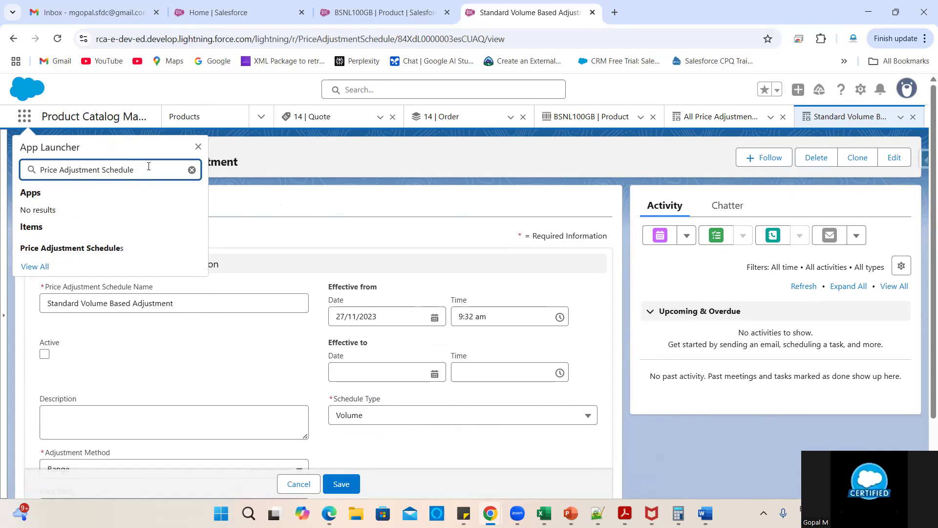
right_click(121, 248)
left_click(151, 261)
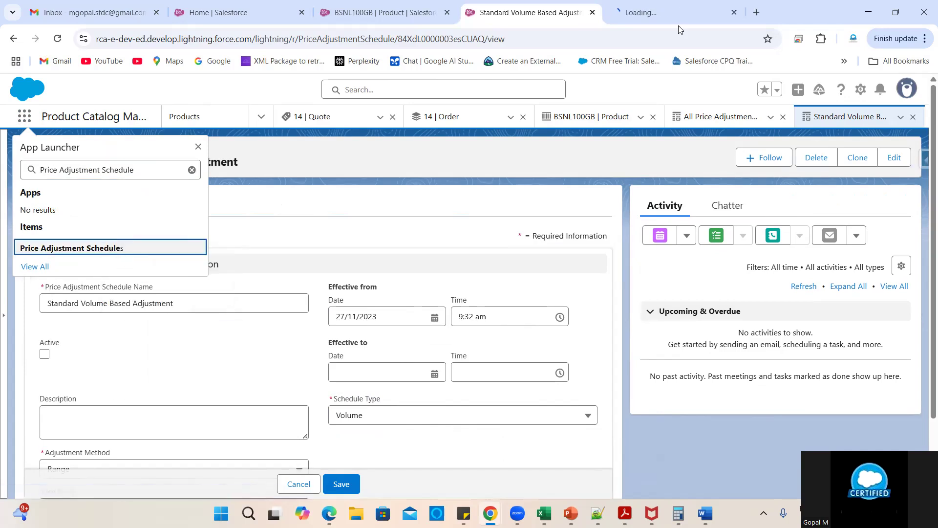
left_click(678, 11)
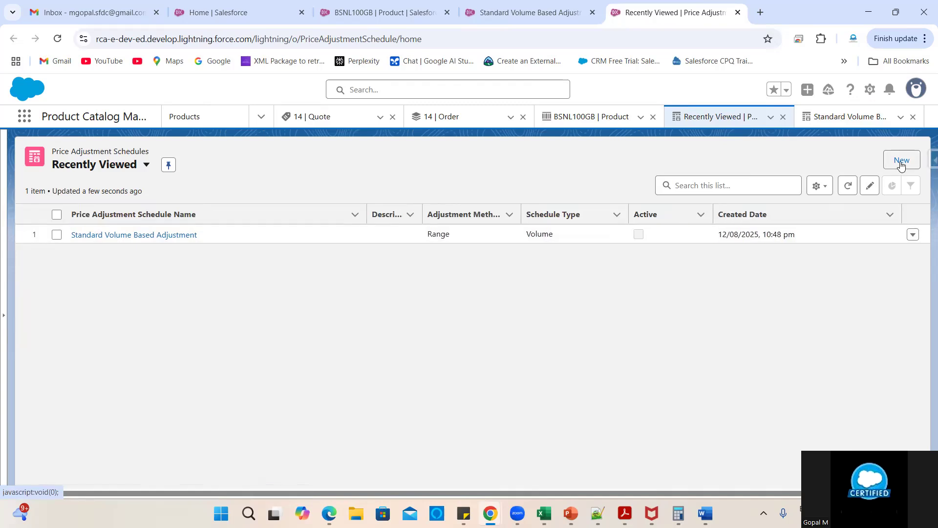
- Start a new Price Adjustment Schedule form and focus its name field
left_click(902, 161)
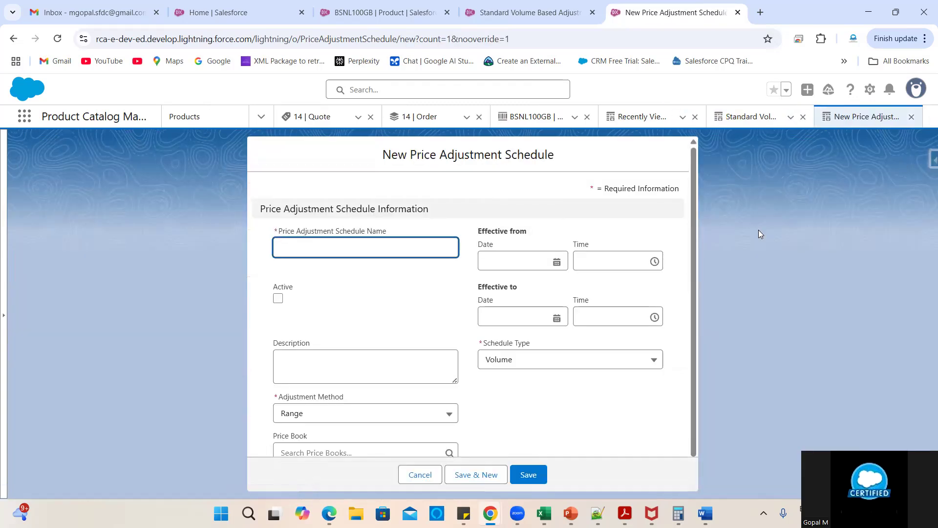
left_click(332, 246)
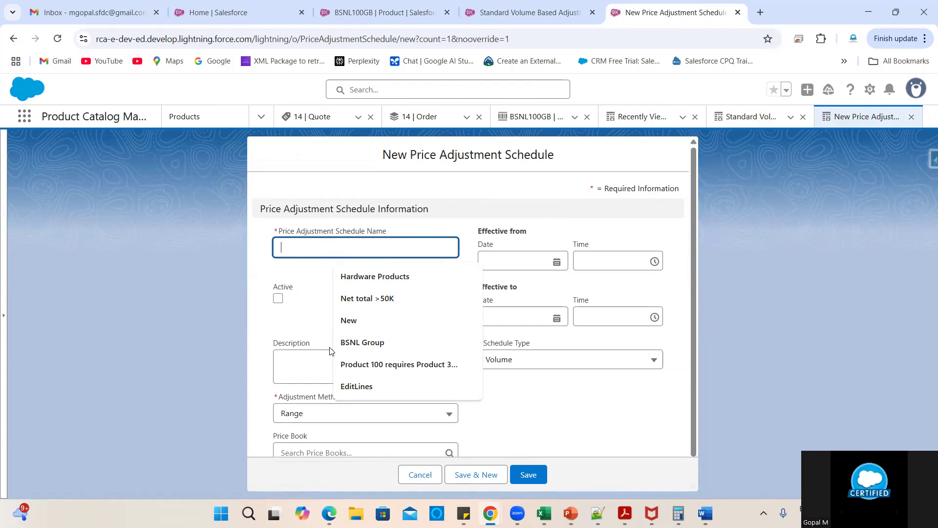
scroll(333, 351, "down", 1)
left_click(547, 403)
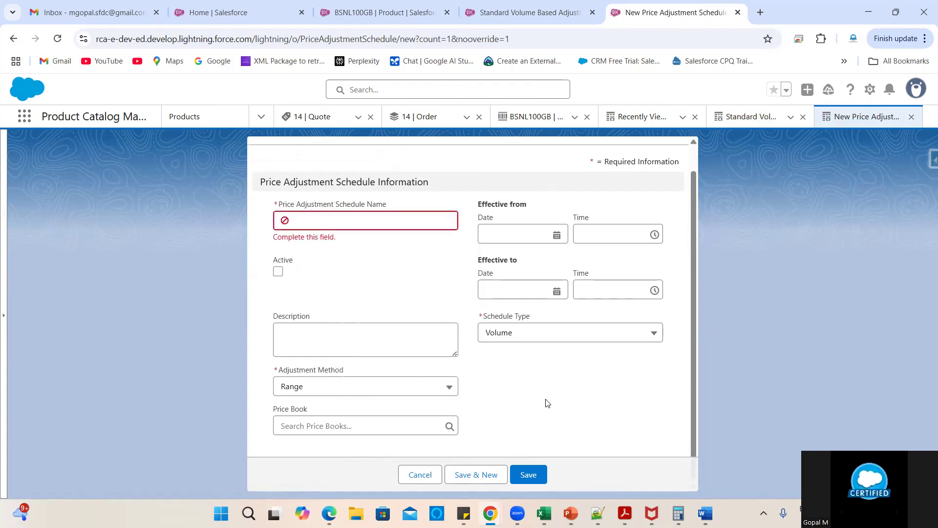
- Return to the Standard Volume Based Adjustment record and show its related lists
left_click(525, 12)
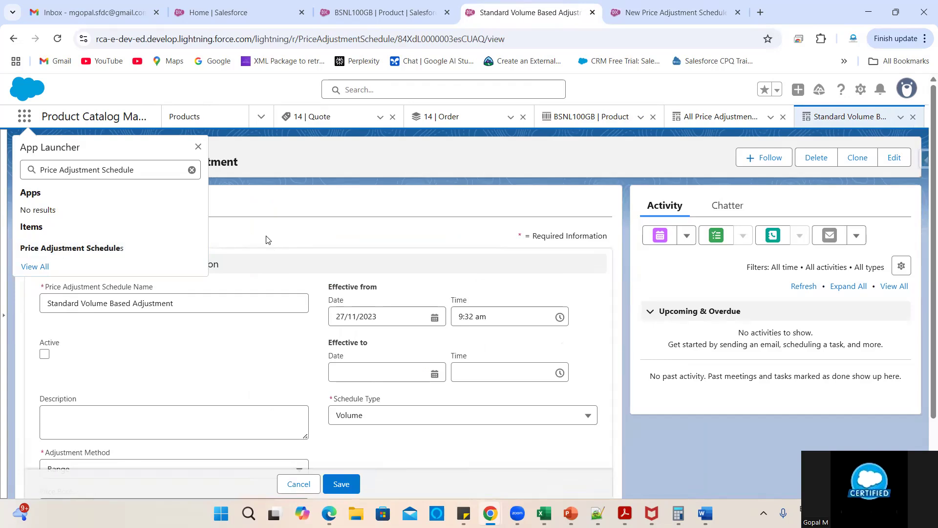
left_click(267, 240)
left_click(52, 214)
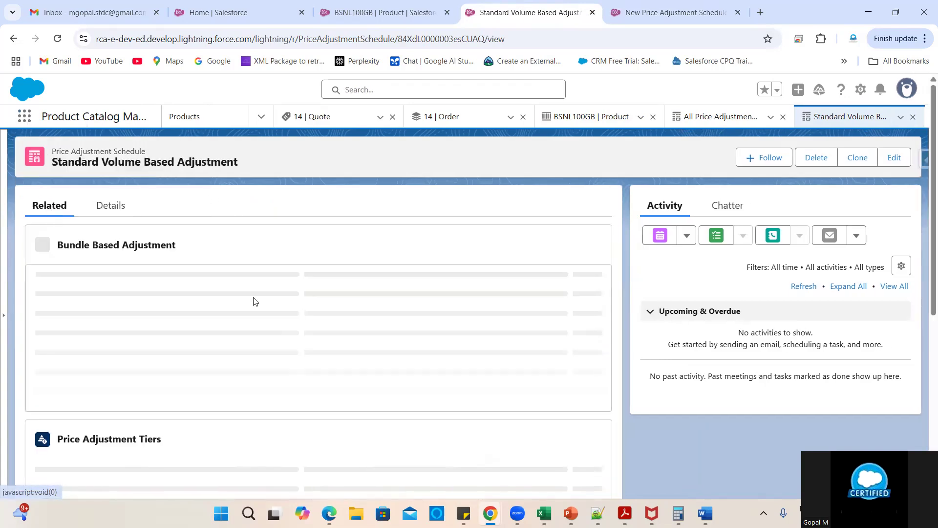
- View all Standard Volume Based Adjustment tiers: 5–10 at 10%, 11–15 at 15%, 16+ at 20%
scroll(379, 350, "down", 2)
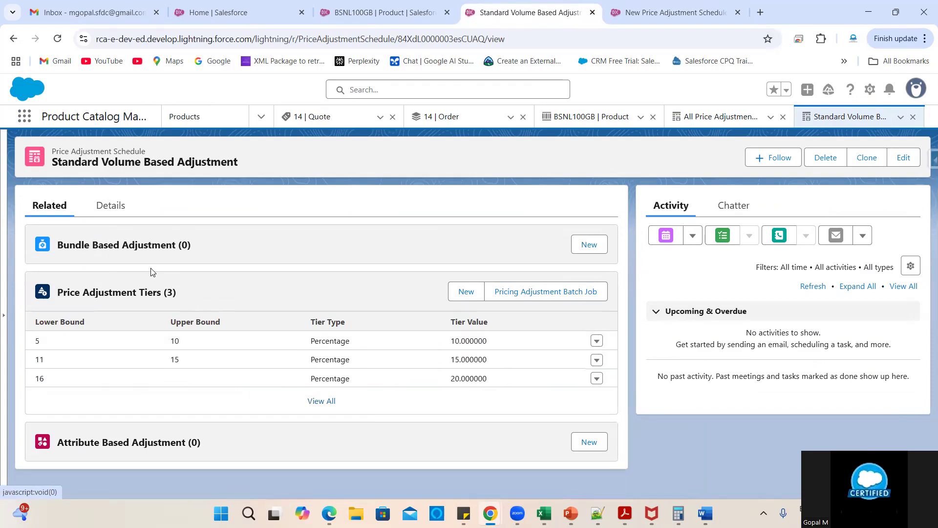
left_click(321, 402)
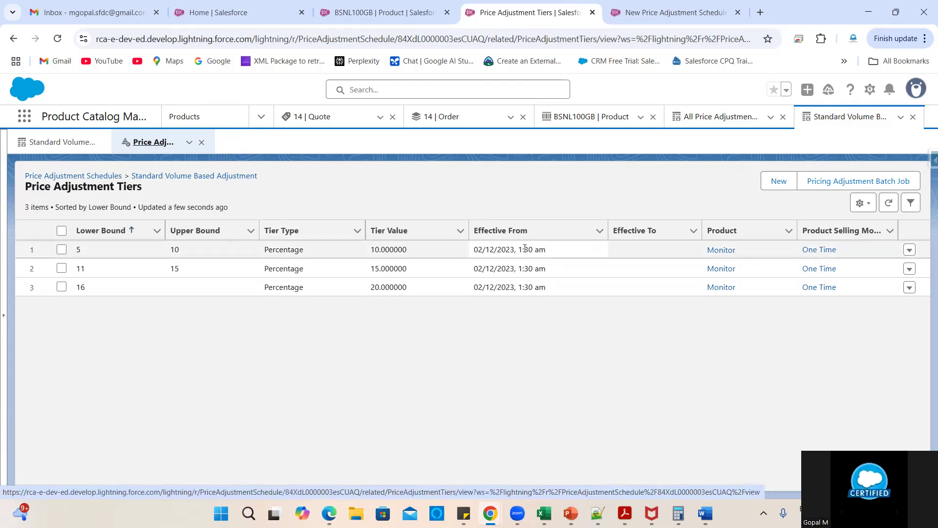
- Name the new schedule 'New', effective 1 September to 30 September 2025
left_click(638, 13)
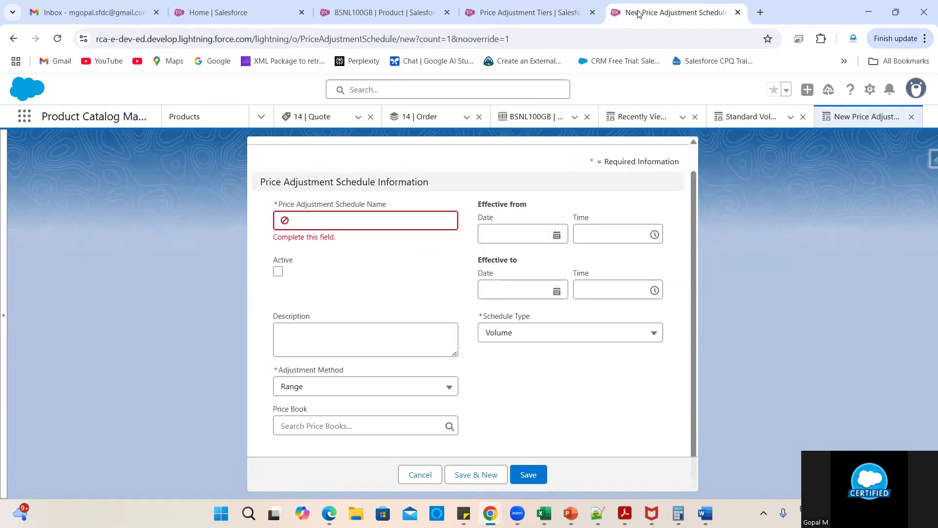
left_click(322, 226)
type("New")
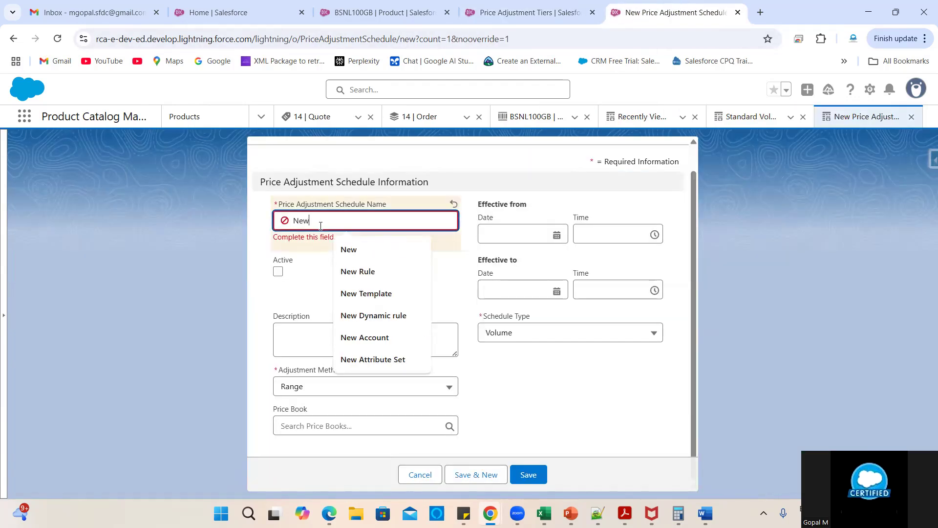
left_click(321, 233)
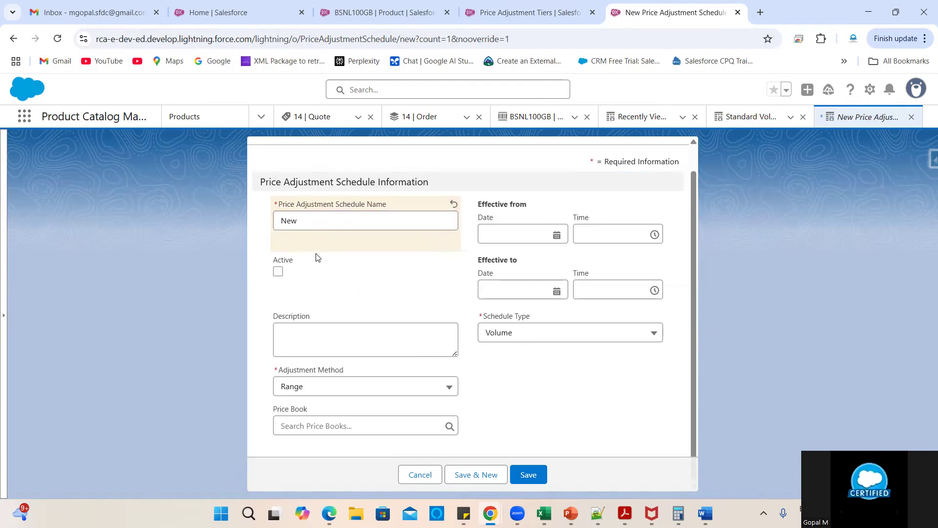
left_click(503, 238)
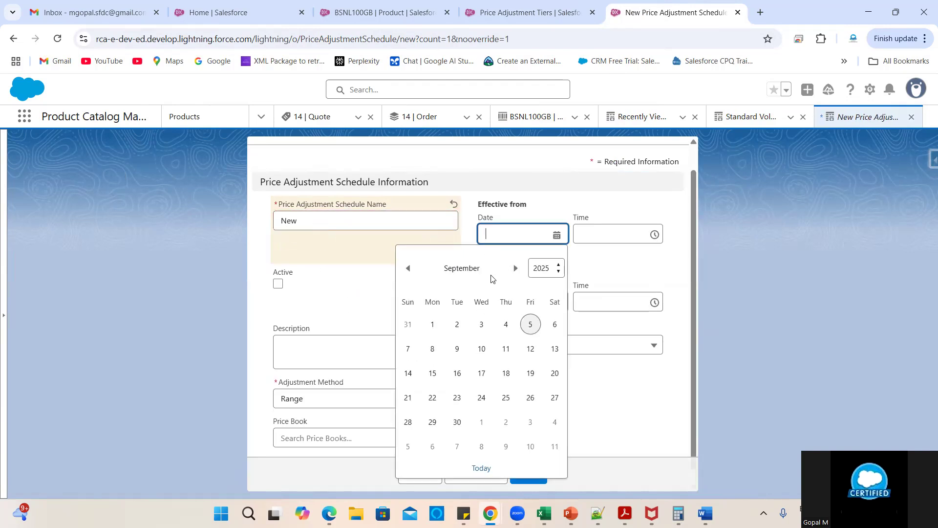
left_click(431, 323)
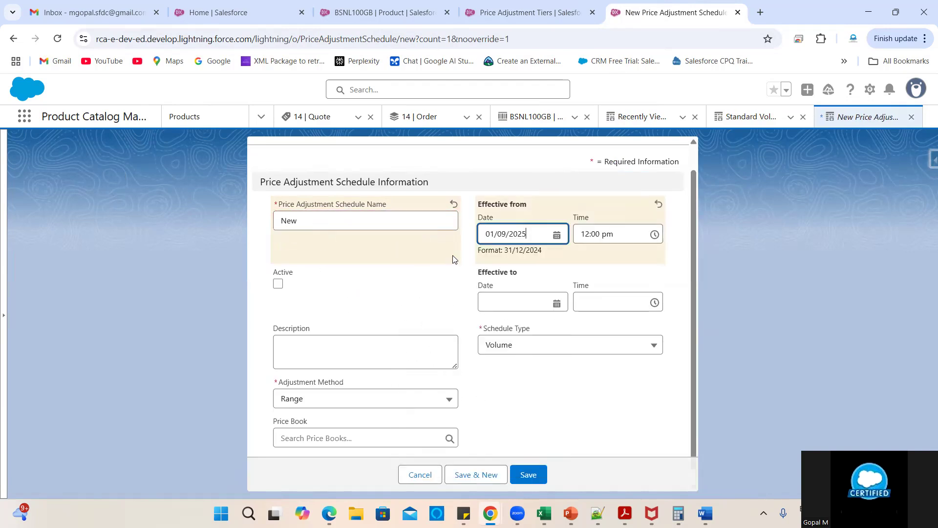
left_click(522, 295)
left_click(459, 478)
left_click(434, 292)
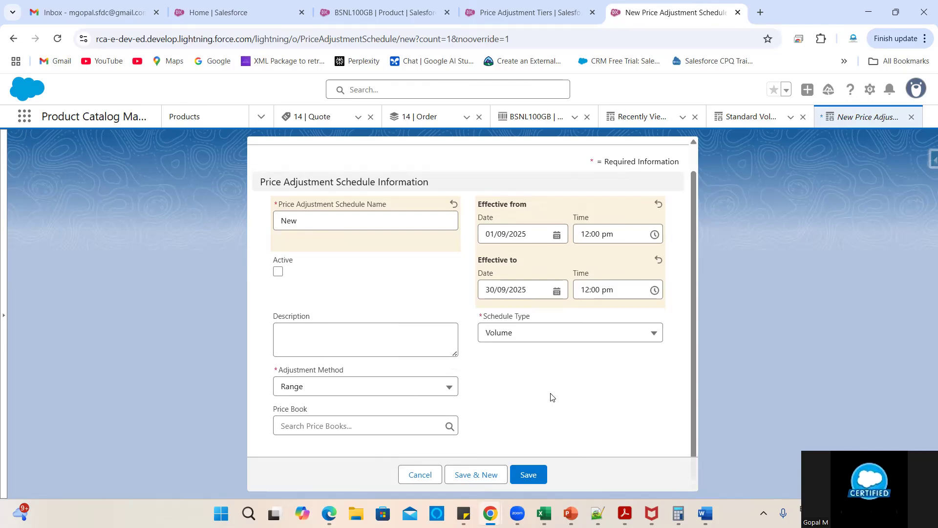
- Keep Volume schedule type, choose Standard Price Book, and save the schedule
left_click(527, 338)
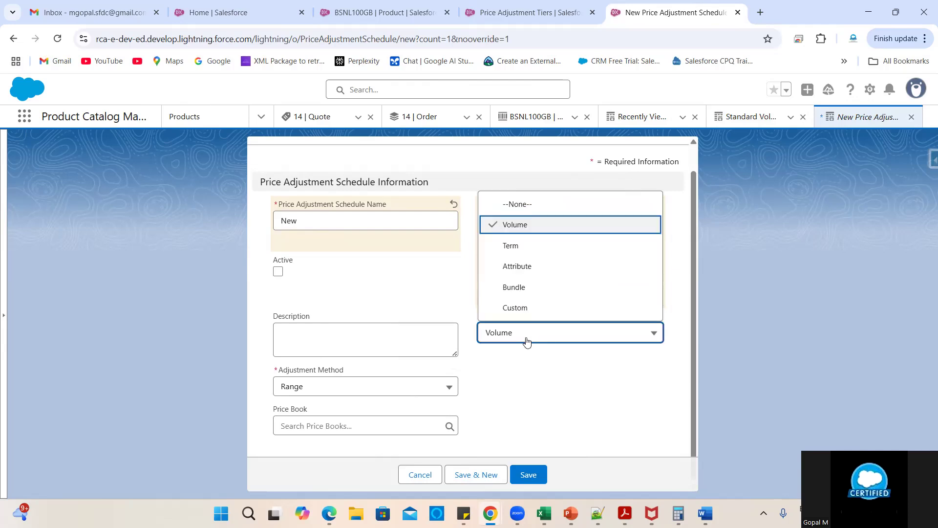
left_click(514, 230)
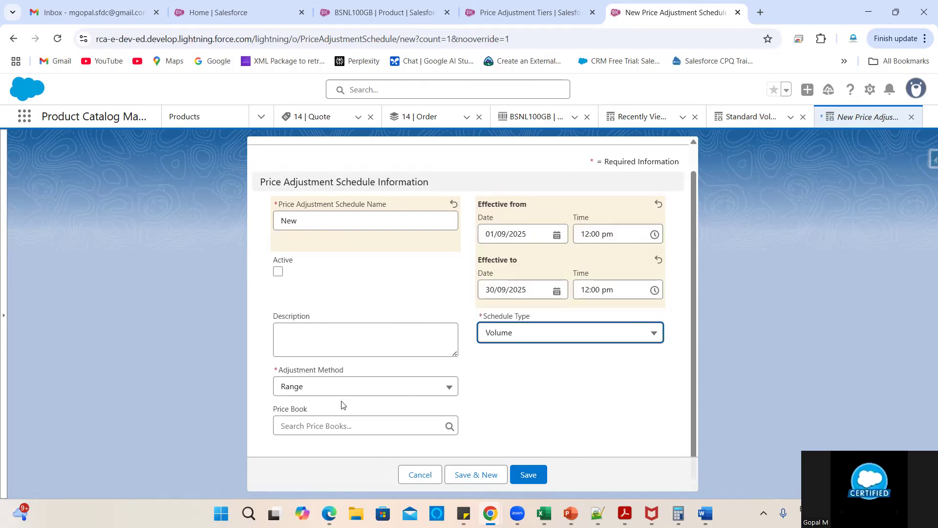
left_click(332, 420)
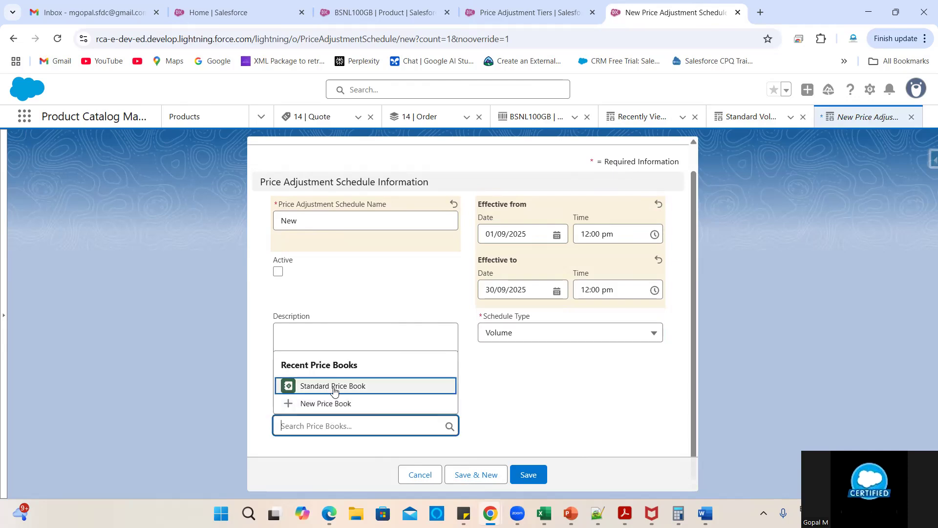
left_click(315, 386)
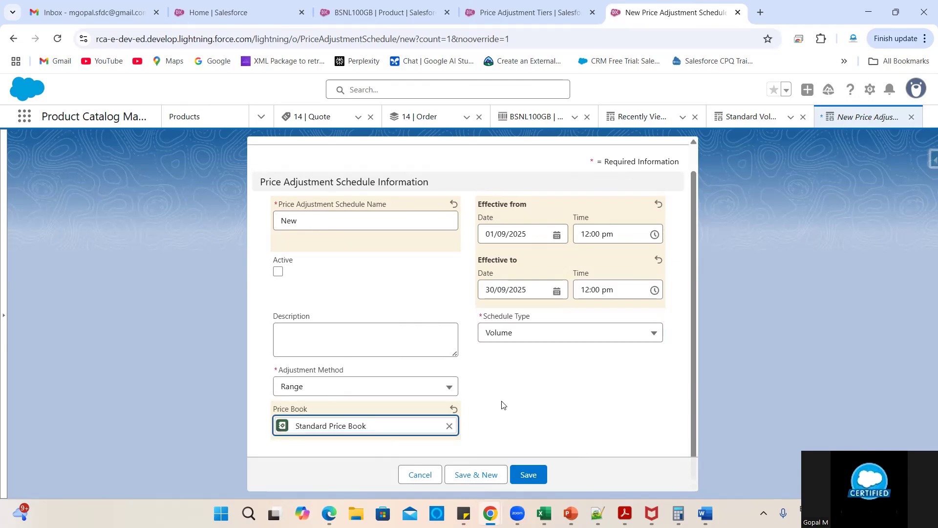
left_click(529, 474)
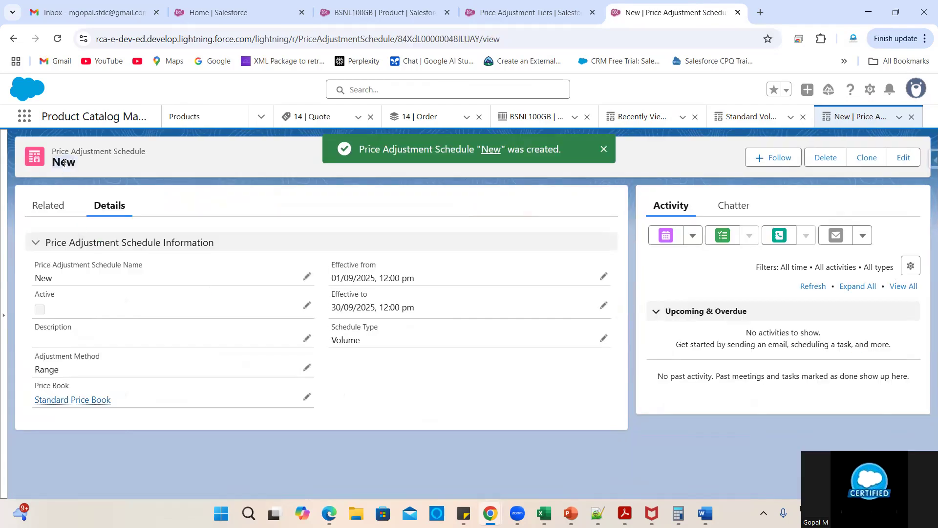
- Tick Active on the New schedule and save; activation fails for lack of tiers, so cancel
left_click(53, 207)
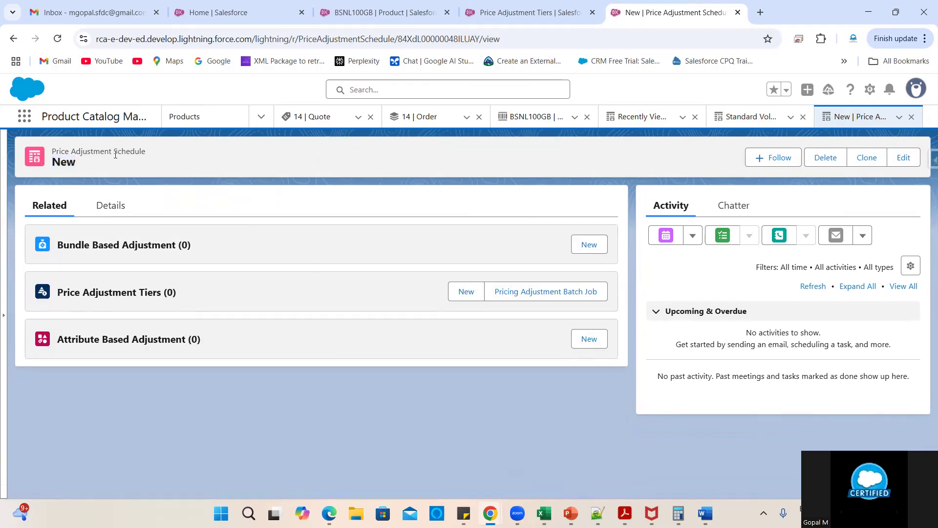
left_click(110, 207)
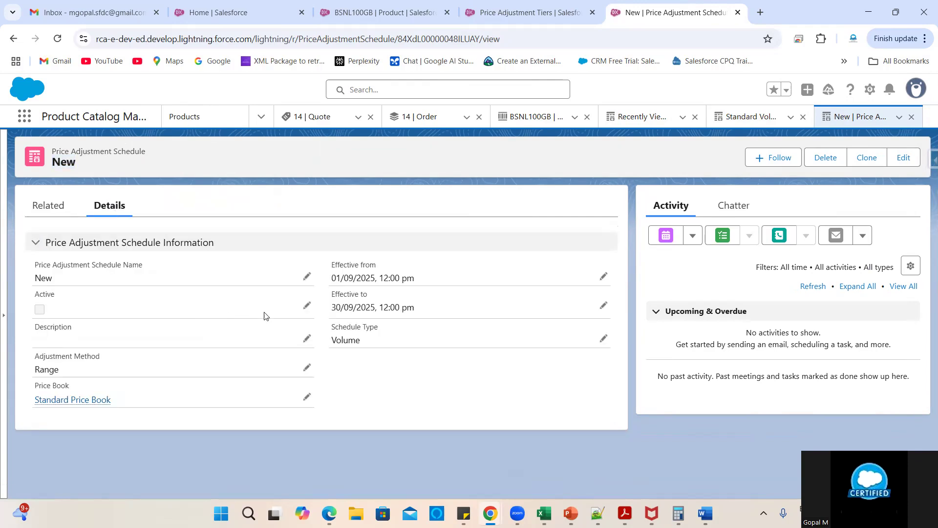
left_click(306, 307)
left_click(44, 313)
scroll(154, 319, "down", 2)
left_click(343, 455)
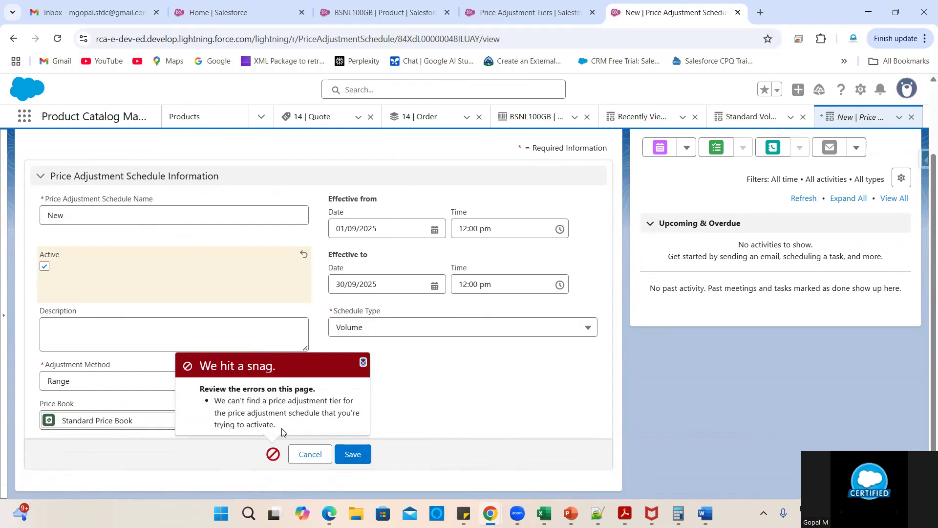
left_click(312, 453)
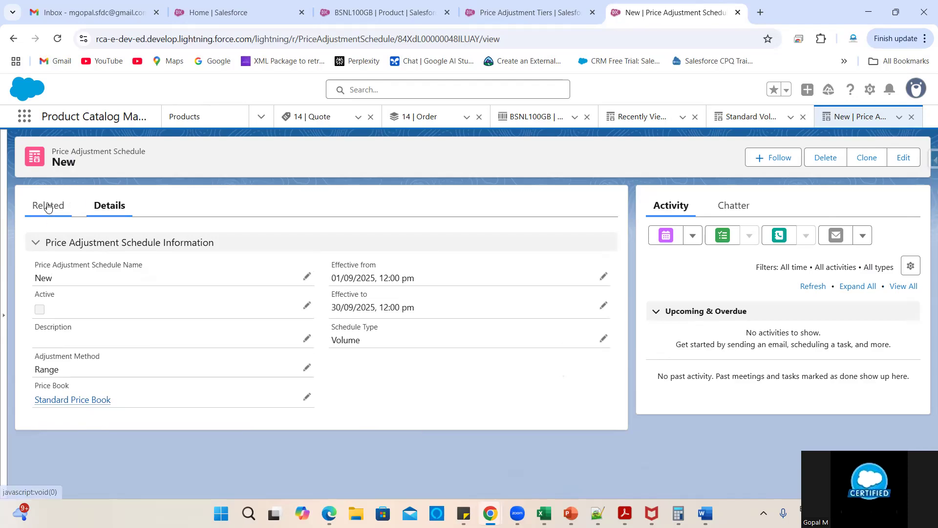
left_click(48, 204)
- Start a BSNL100GB price adjustment tier for the schedule, then abandon it
left_click(462, 293)
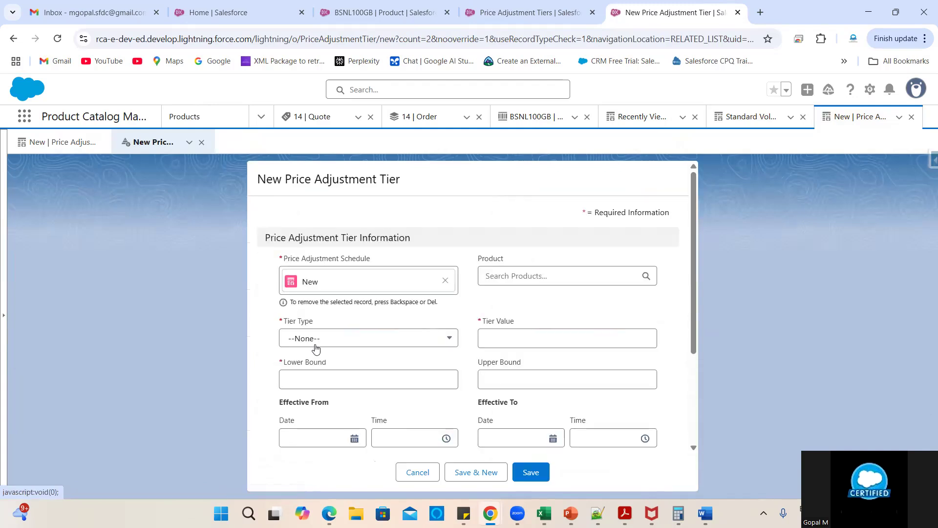
left_click(515, 277)
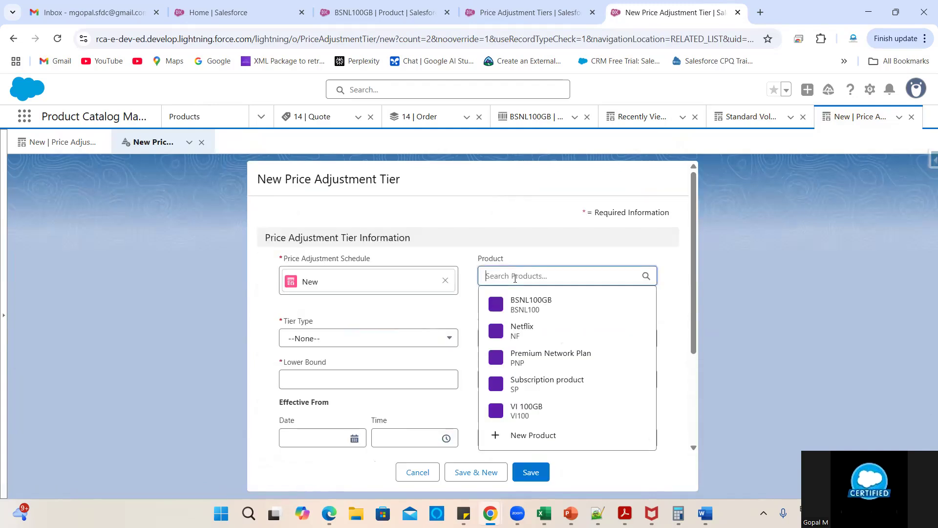
left_click(522, 302)
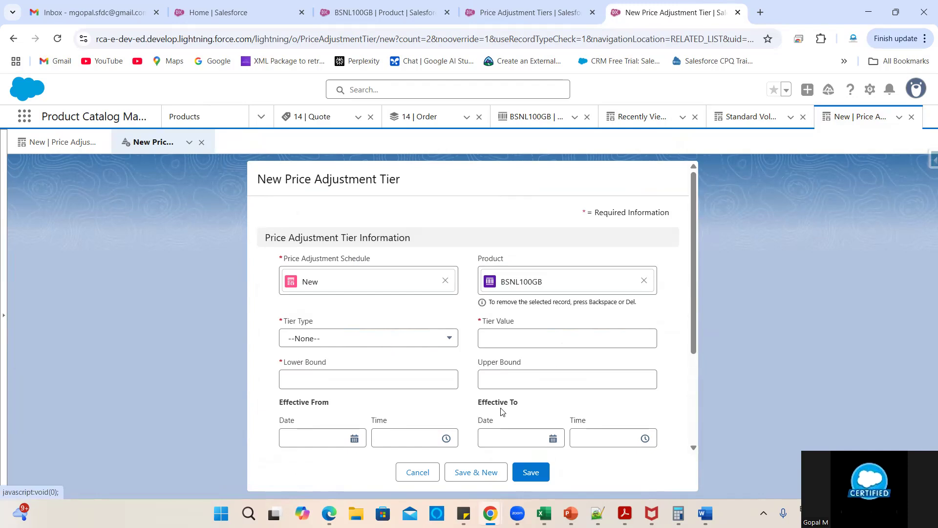
scroll(503, 412, "down", 3)
scroll(497, 416, "up", 3)
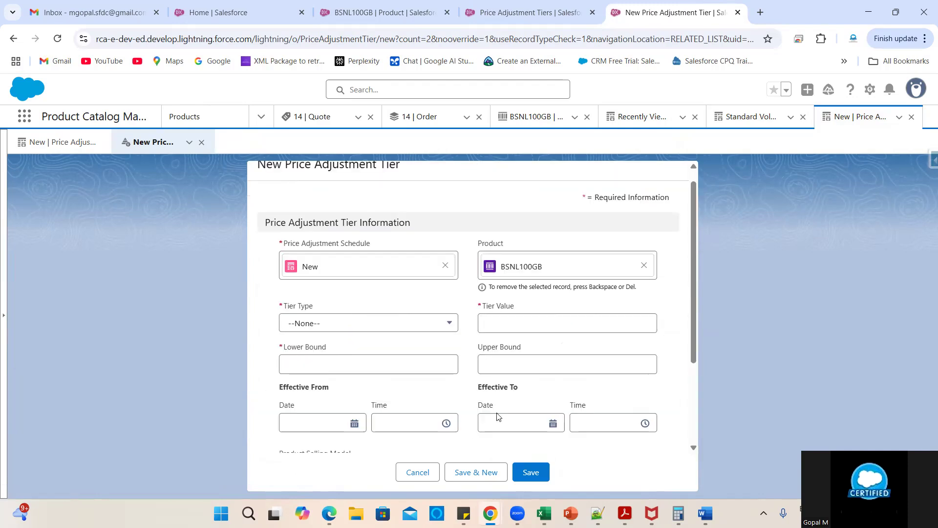
left_click(418, 472)
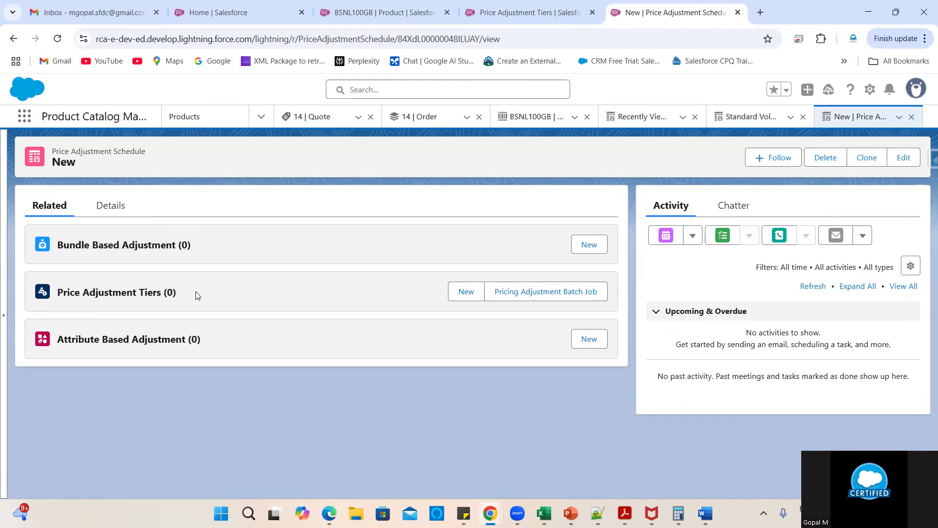
- Retry activating the New schedule, dismiss the error, clear Active and save it inactive
left_click(115, 206)
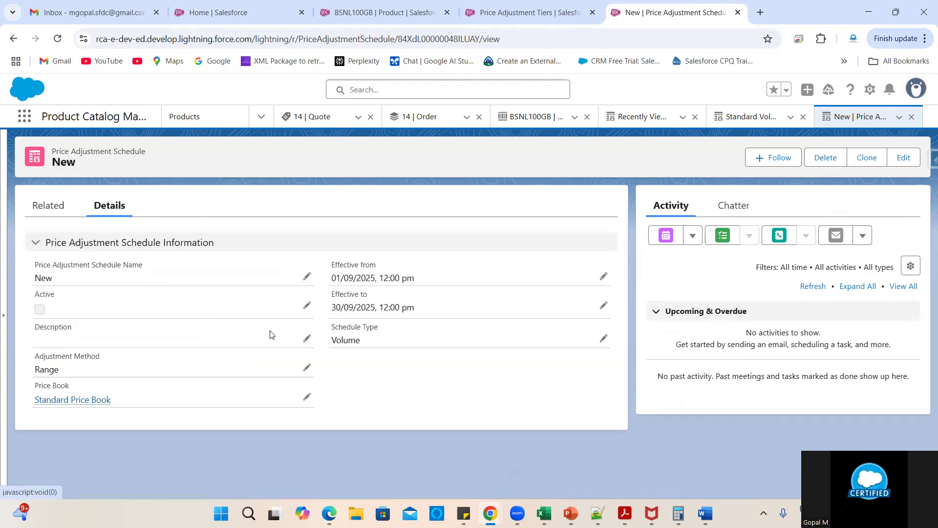
left_click(307, 305)
left_click(44, 311)
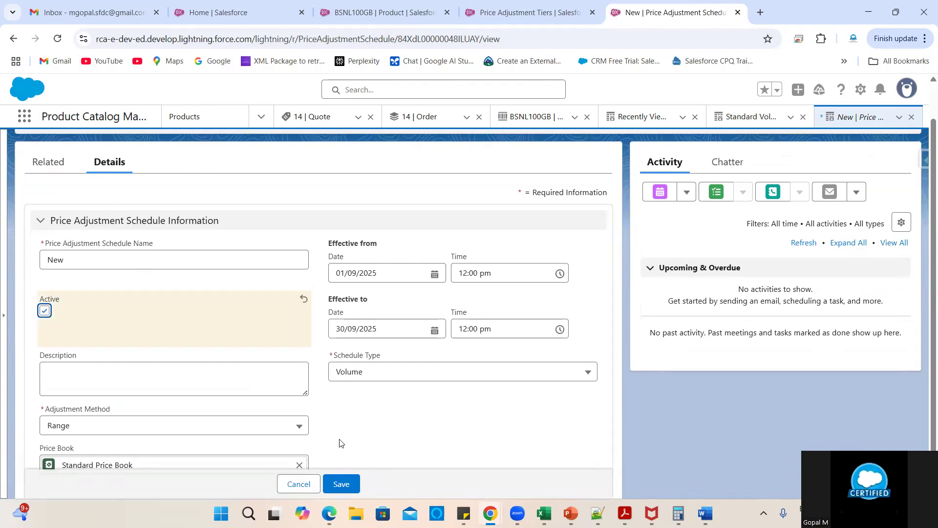
left_click(348, 483)
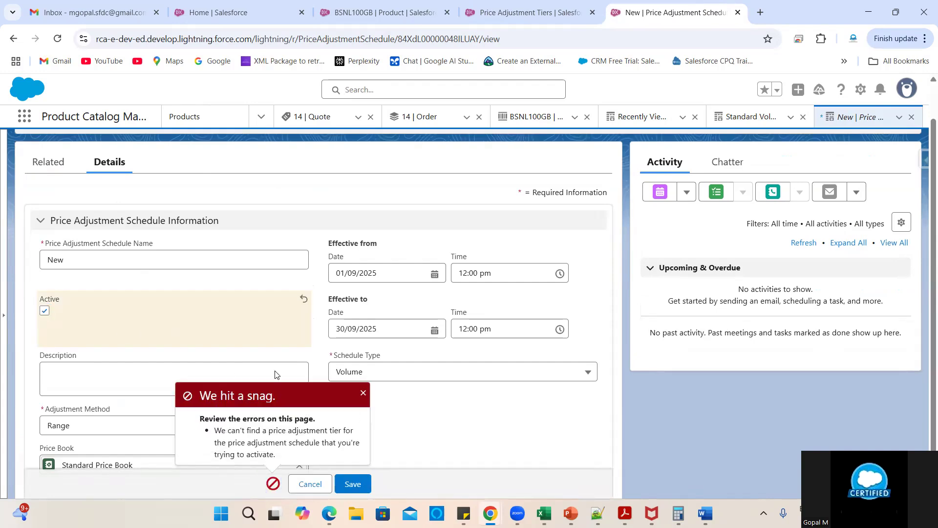
left_click(363, 392)
left_click(45, 311)
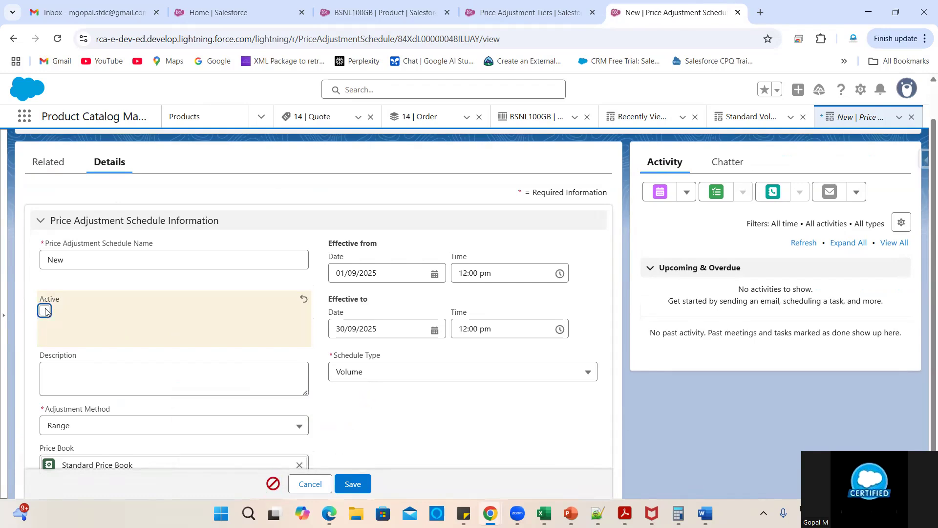
scroll(163, 323, "down", 1)
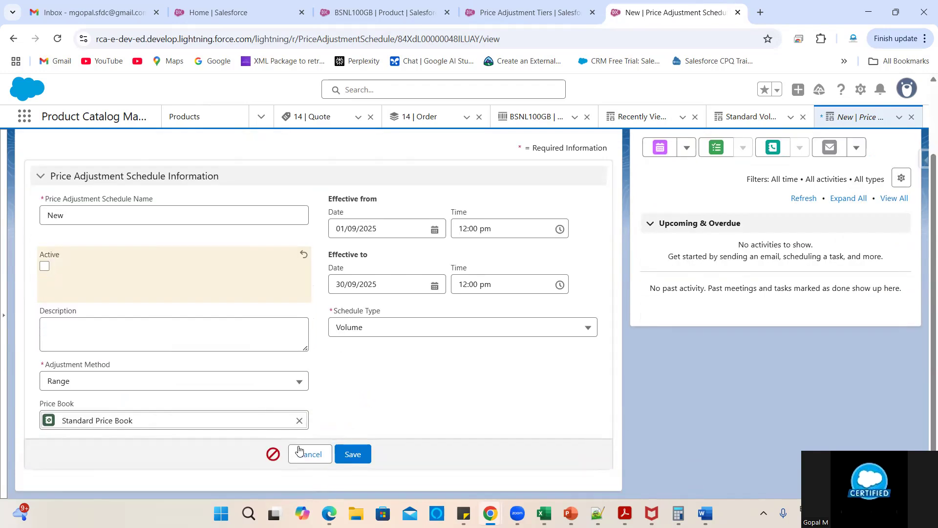
left_click(300, 450)
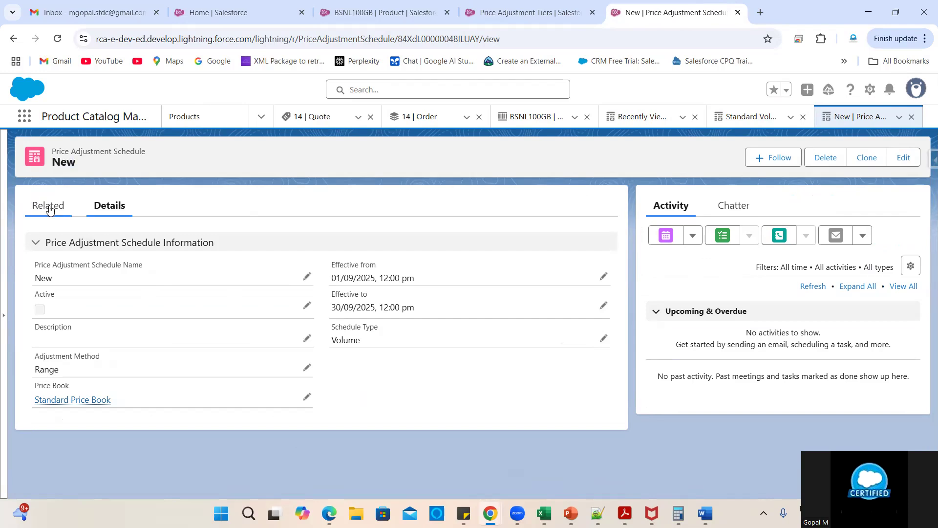
left_click(49, 209)
- Begin a BSNL100GB tier: Percentage type, 10% value, bounds 1 to 10
left_click(466, 291)
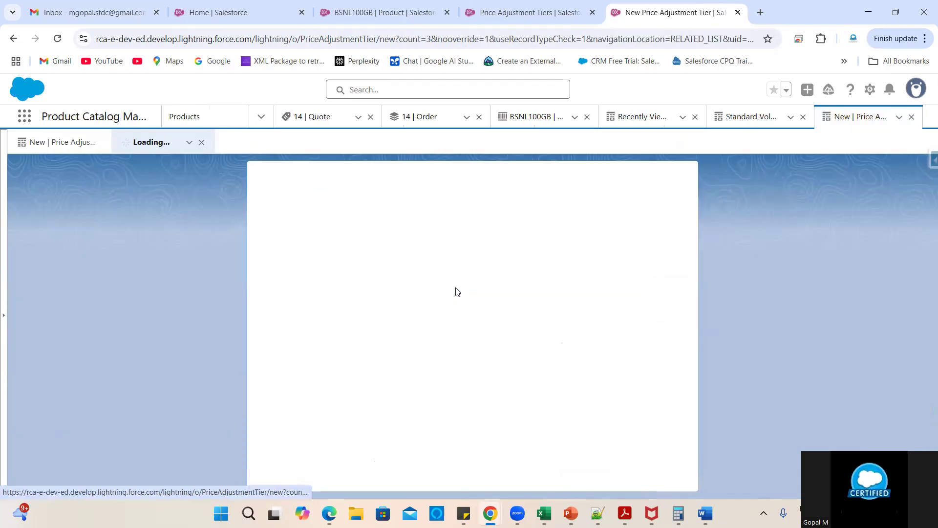
left_click(516, 277)
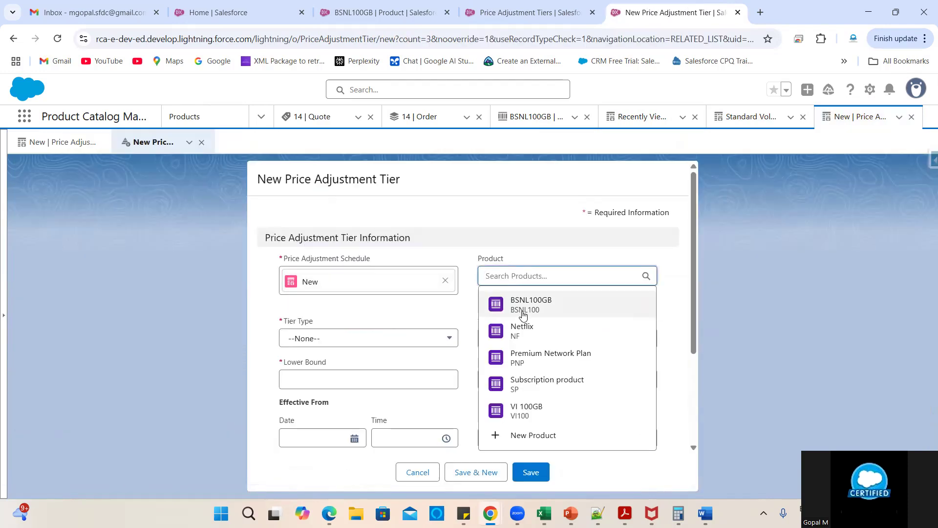
left_click(521, 309)
left_click(359, 335)
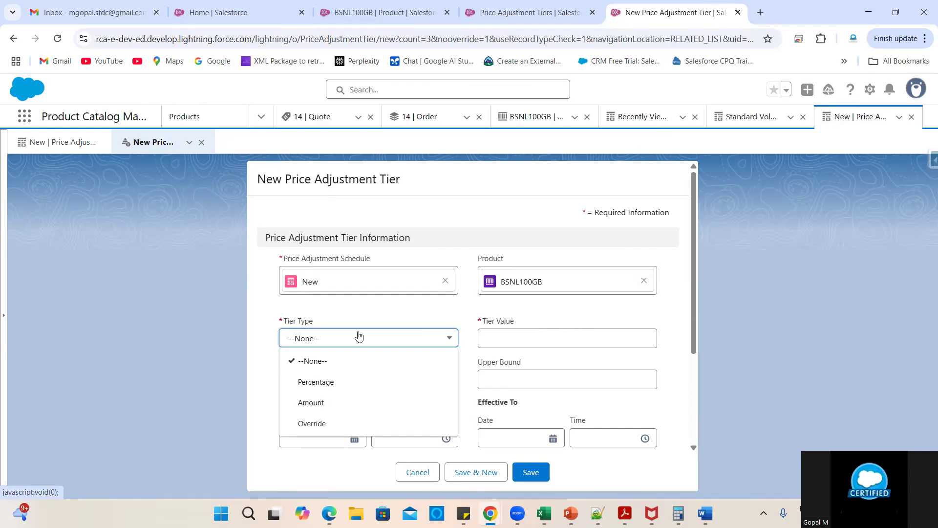
left_click(322, 381)
left_click(501, 344)
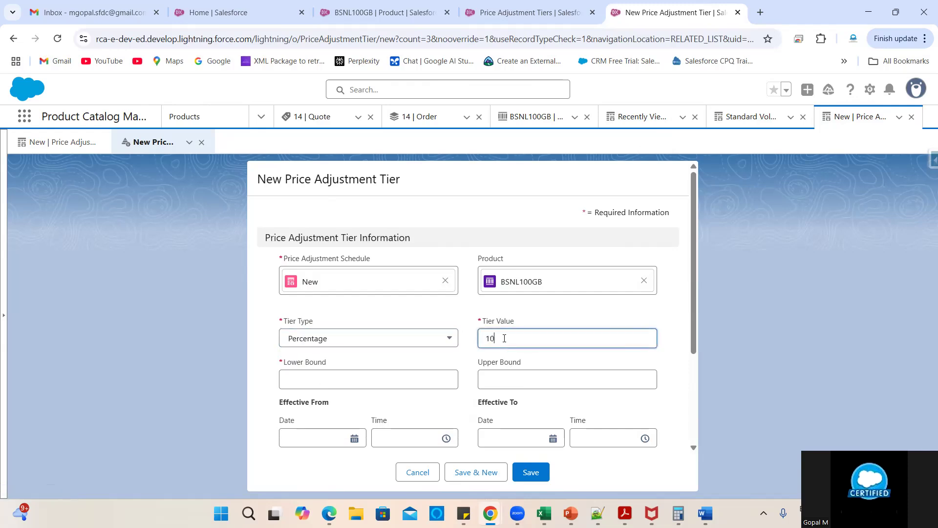
left_click(380, 387)
type("1")
left_click(531, 377)
- Set the tier dates 4–30 September 2025, One Time selling model, and save it
left_click(329, 438)
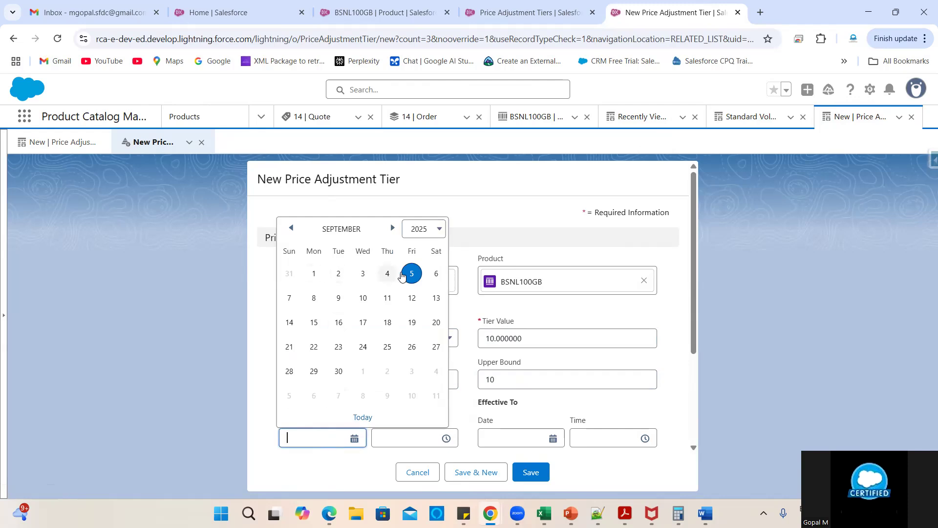
left_click(413, 273)
scroll(320, 425, "down", 2)
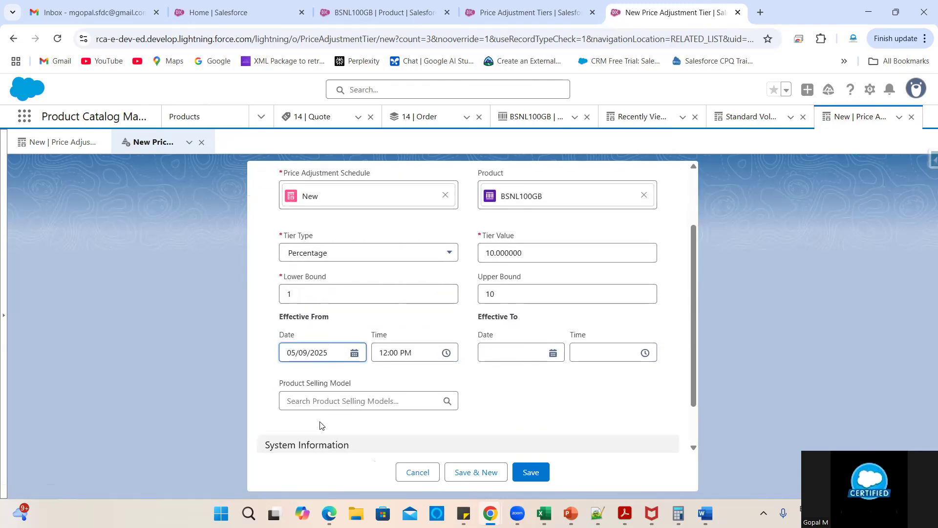
left_click(327, 348)
left_click(392, 295)
scroll(401, 324, "down", 1)
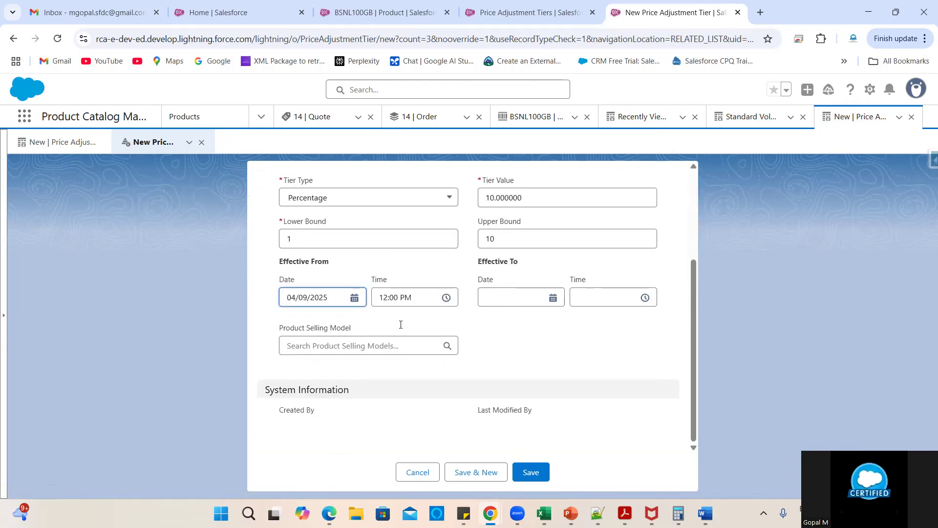
left_click(522, 303)
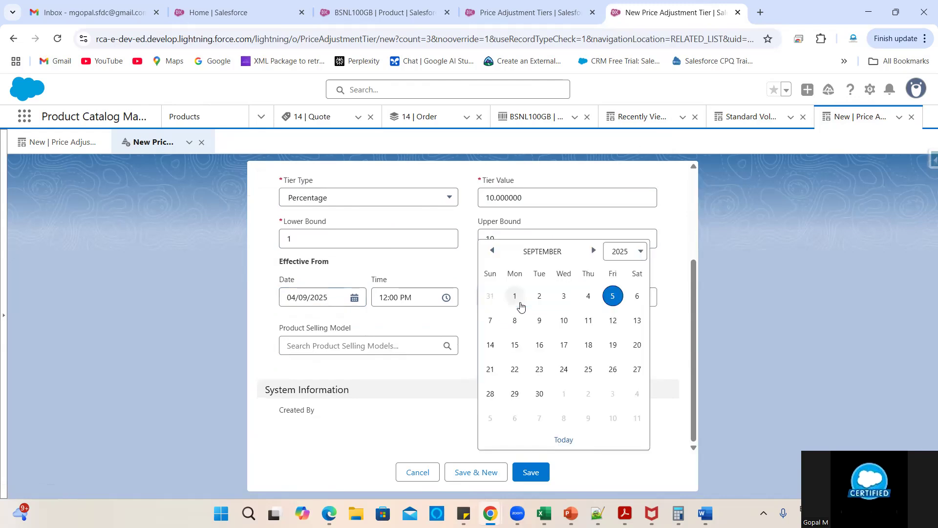
left_click(539, 393)
left_click(329, 345)
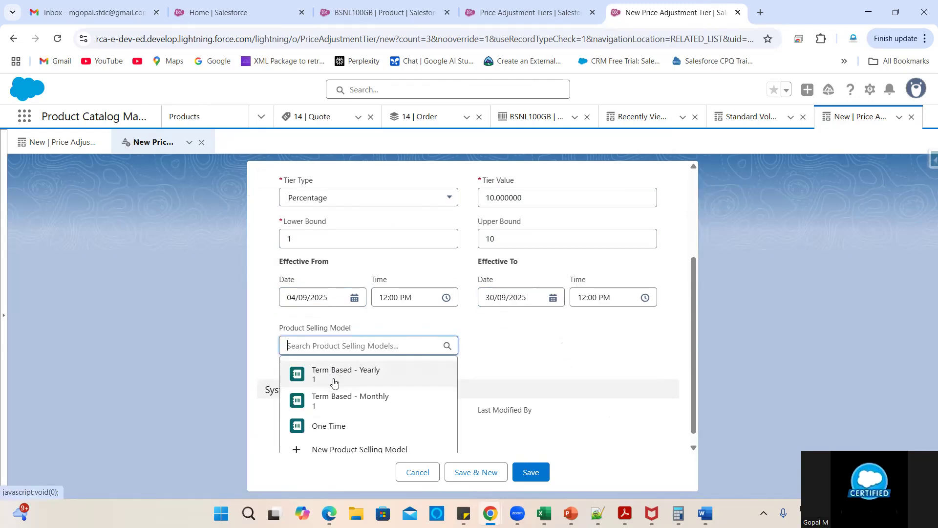
left_click(332, 428)
left_click(529, 467)
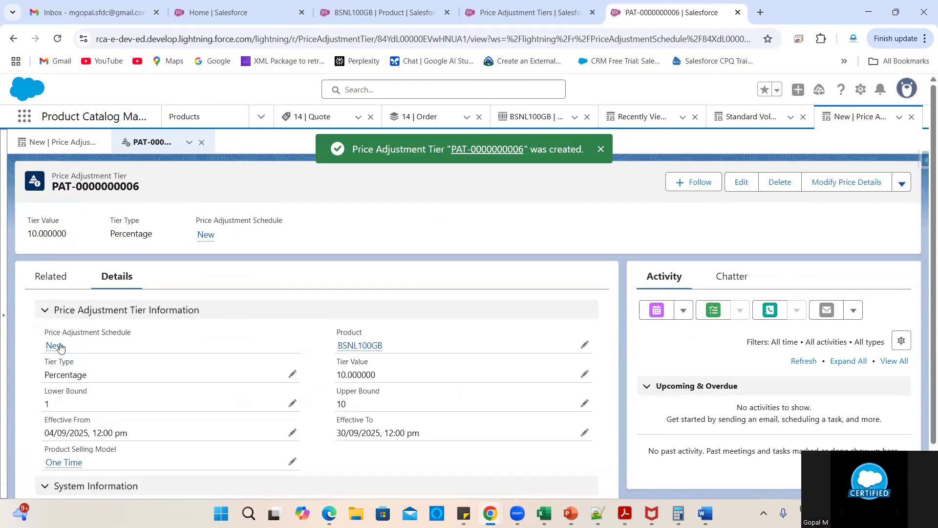
left_click(59, 345)
- Tick Active on the New schedule, save it, then begin a second Price Adjustment Tier
left_click(118, 233)
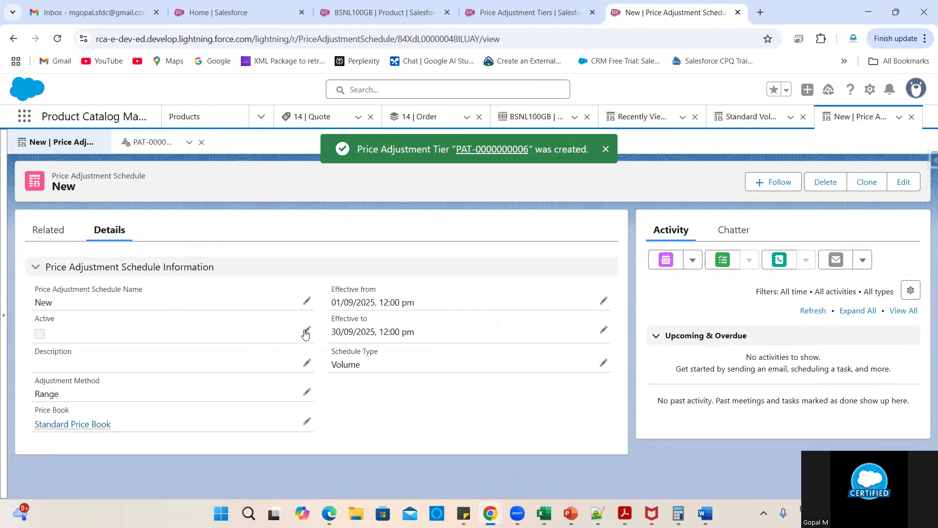
left_click(307, 331)
left_click(45, 338)
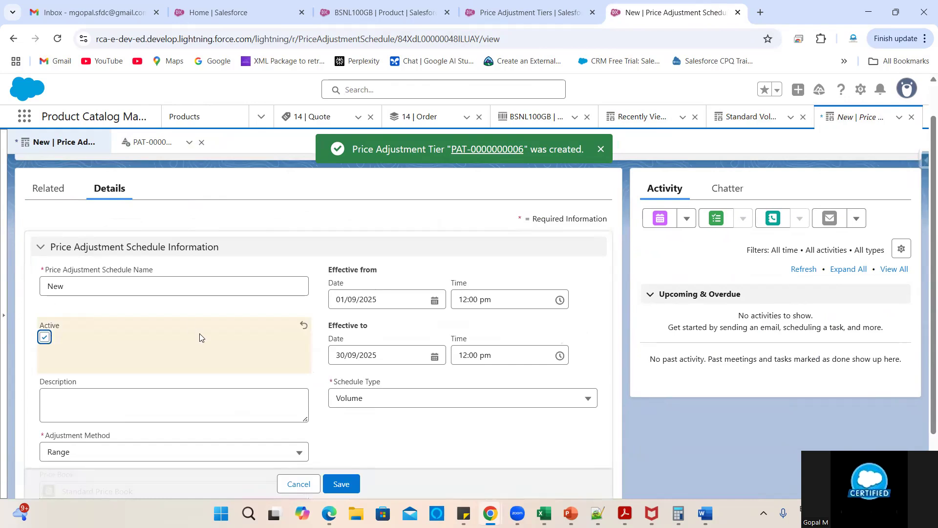
left_click(350, 455)
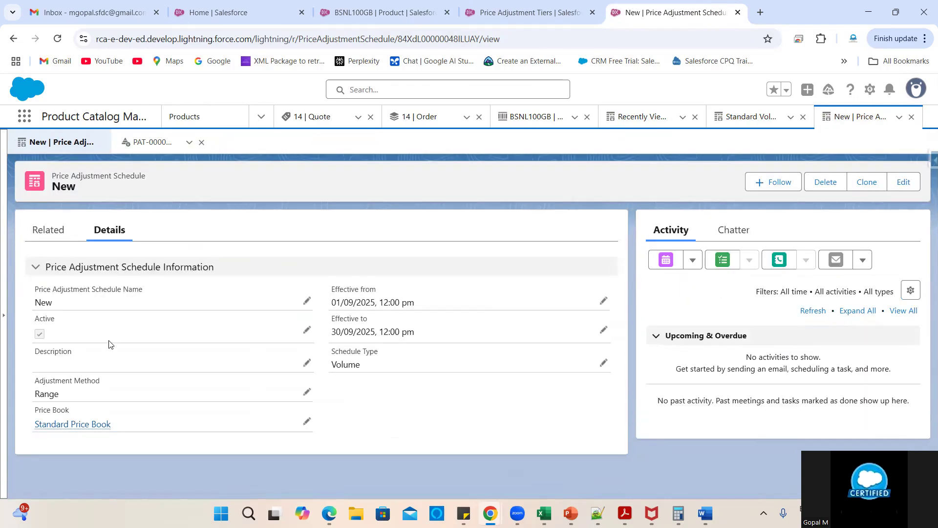
left_click(51, 235)
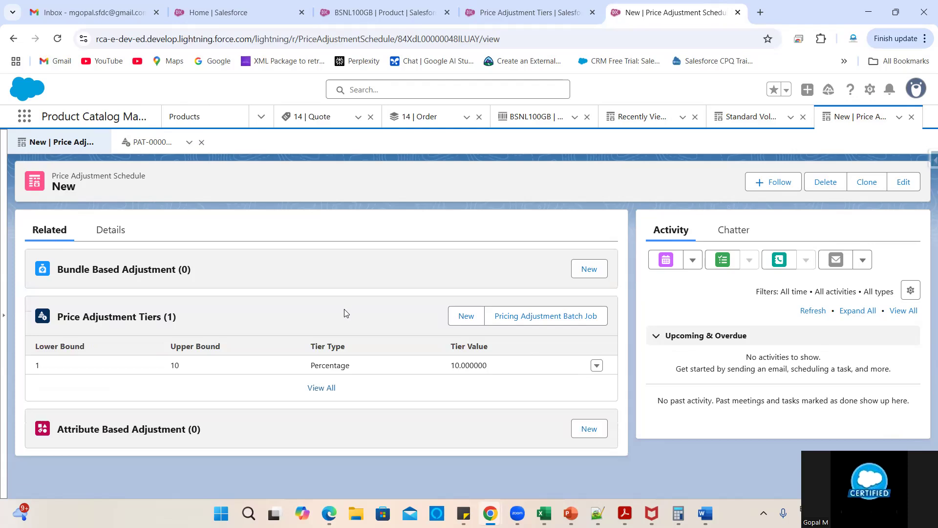
left_click(470, 326)
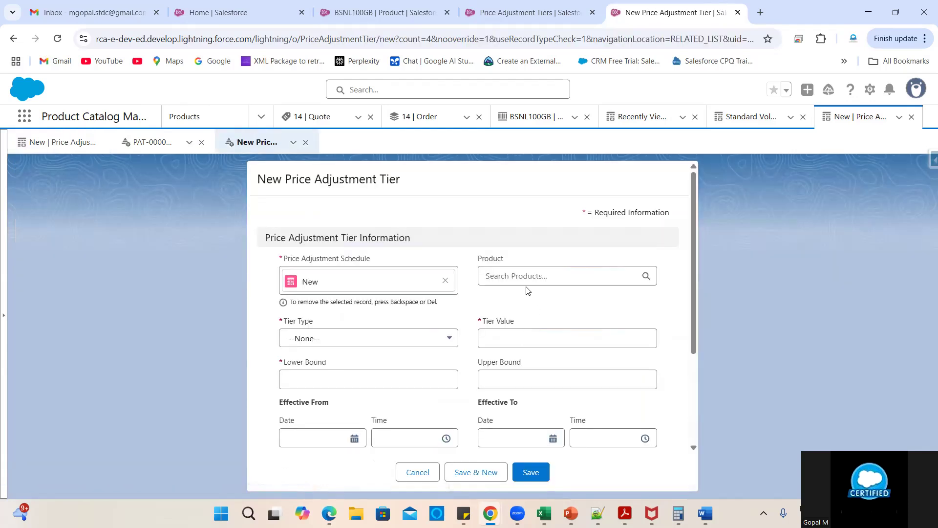
- Enter product BSNL100GB, bounds 11 to 20, and tier value 20 in the second tier
left_click(523, 284)
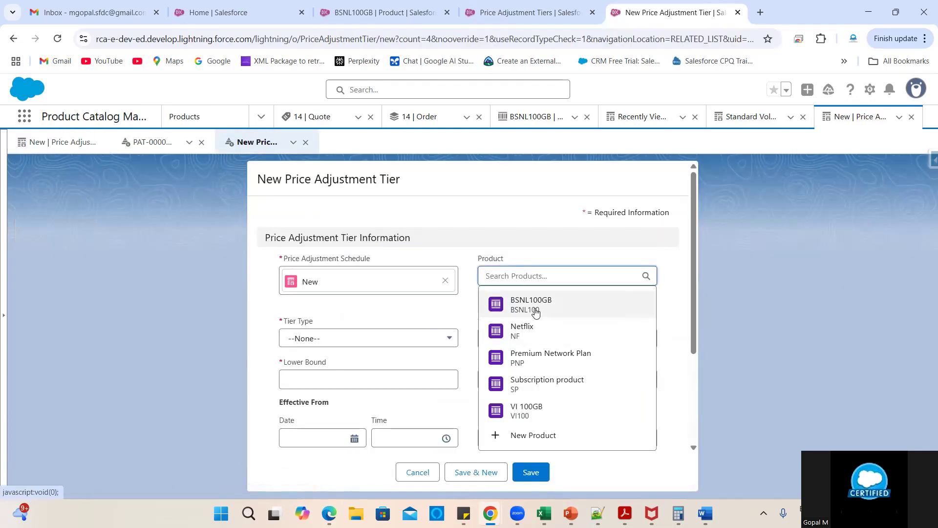
left_click(533, 309)
left_click(350, 375)
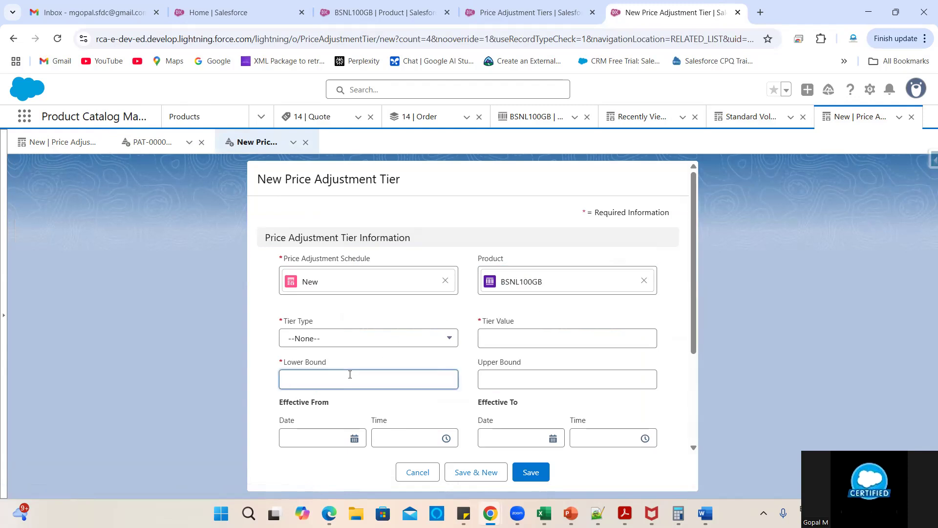
left_click(484, 383)
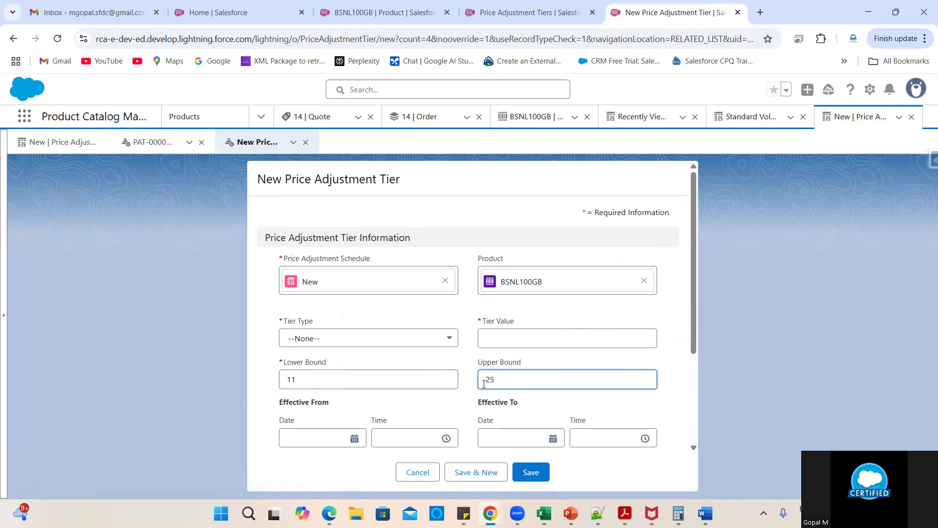
left_click(504, 343)
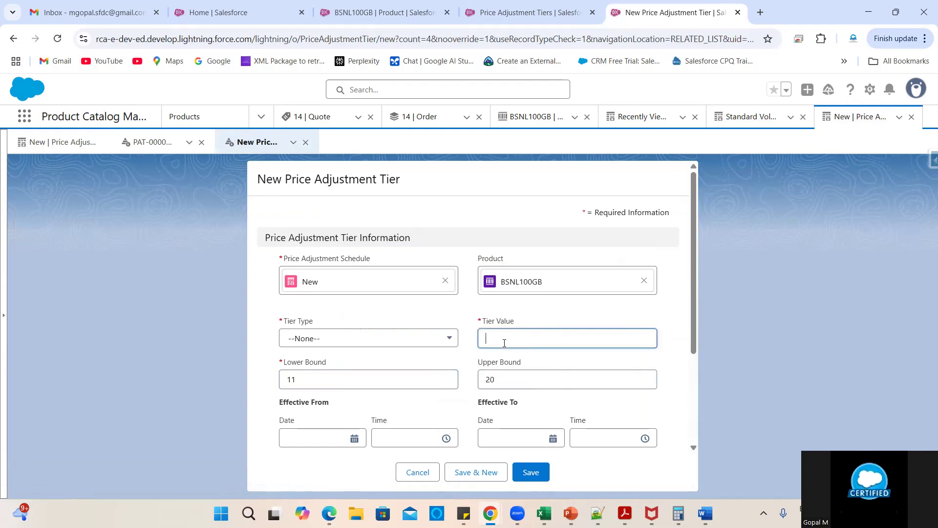
left_click(454, 353)
- Bring up the Tier Type choices for the second tier
scroll(406, 394, "down", 2)
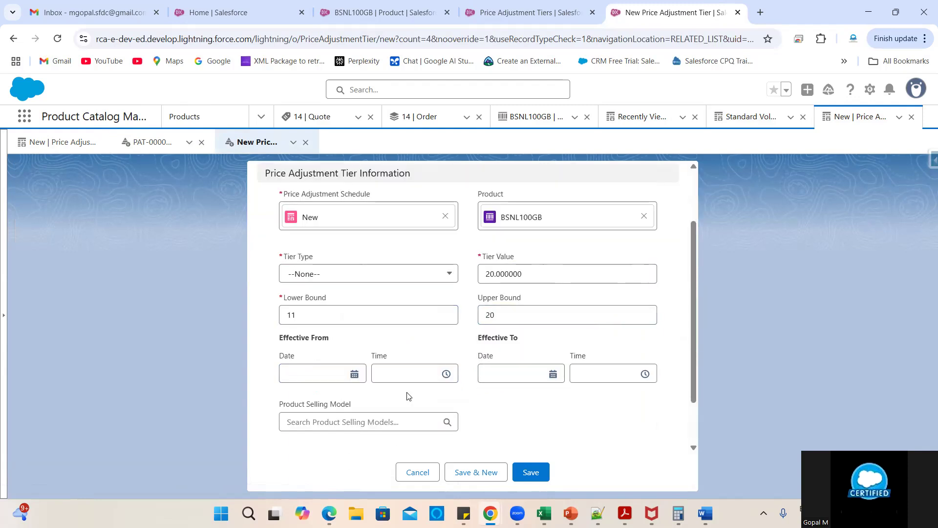
left_click(313, 251)
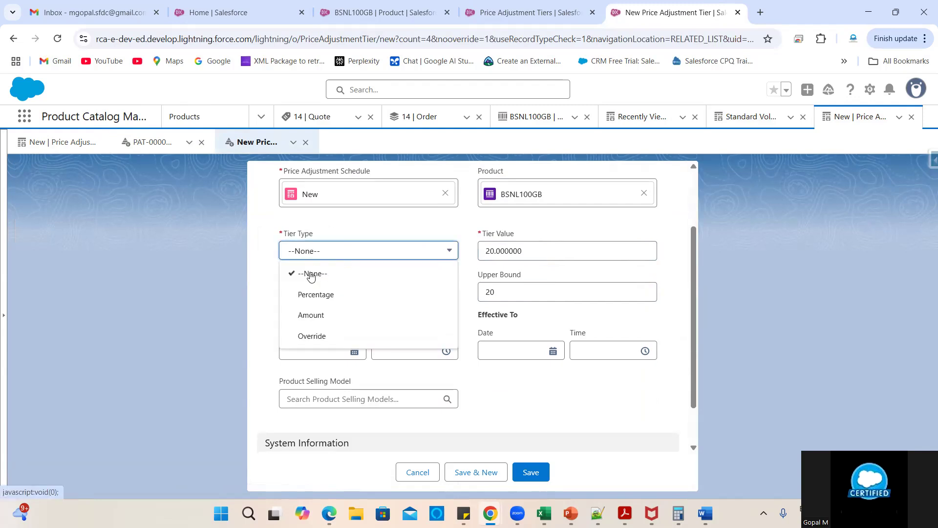
left_click(315, 271)
left_click(318, 251)
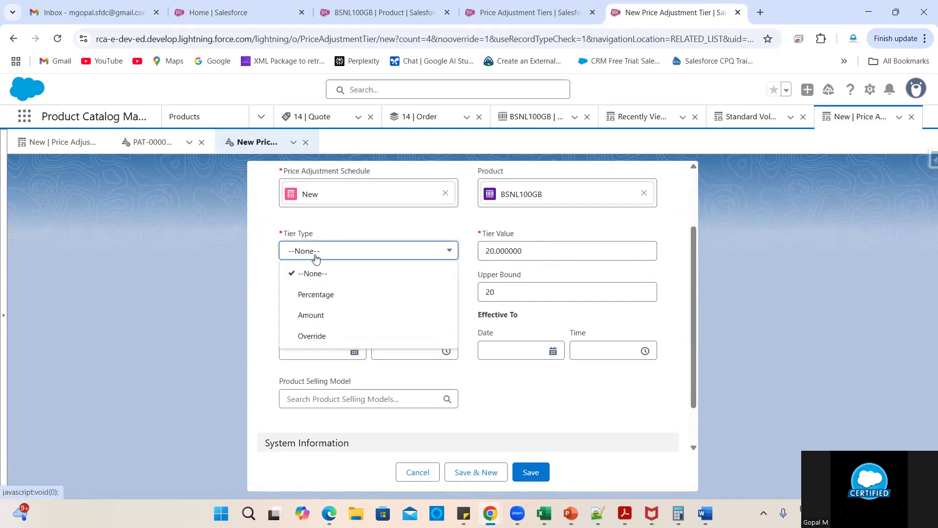
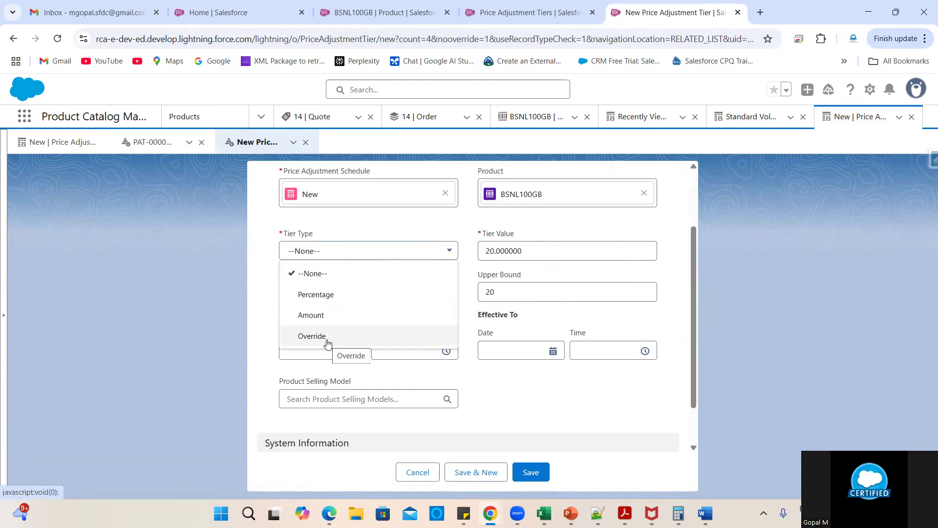
- Complete the tier as Percentage from 04/09/2025 with One Time pricing; saving it fails with errors
left_click(325, 297)
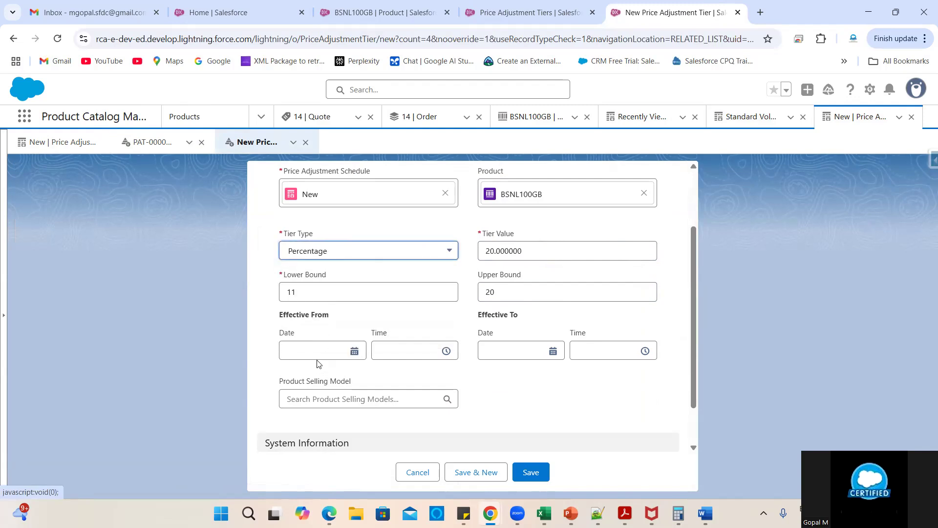
left_click(317, 364)
left_click(389, 296)
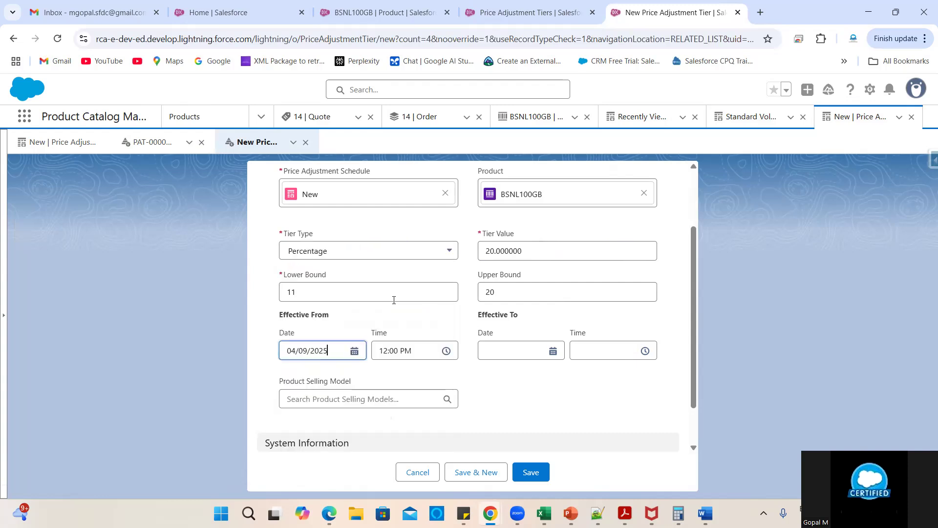
left_click(366, 399)
scroll(337, 436, "down", 2)
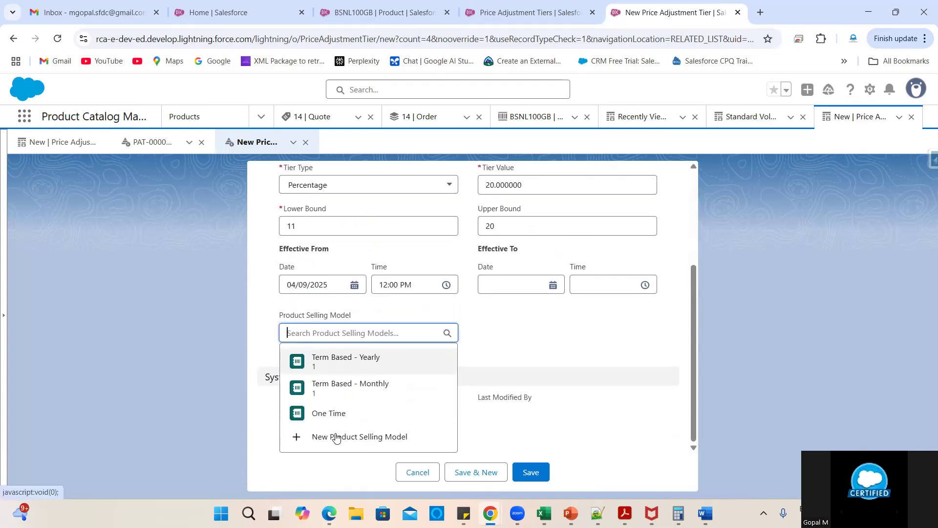
left_click(333, 415)
left_click(533, 472)
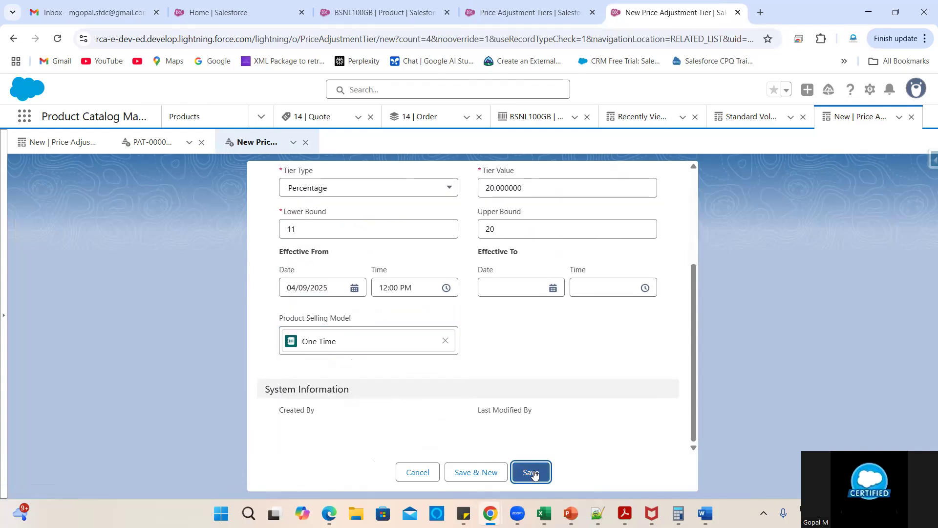
triple_click(330, 282)
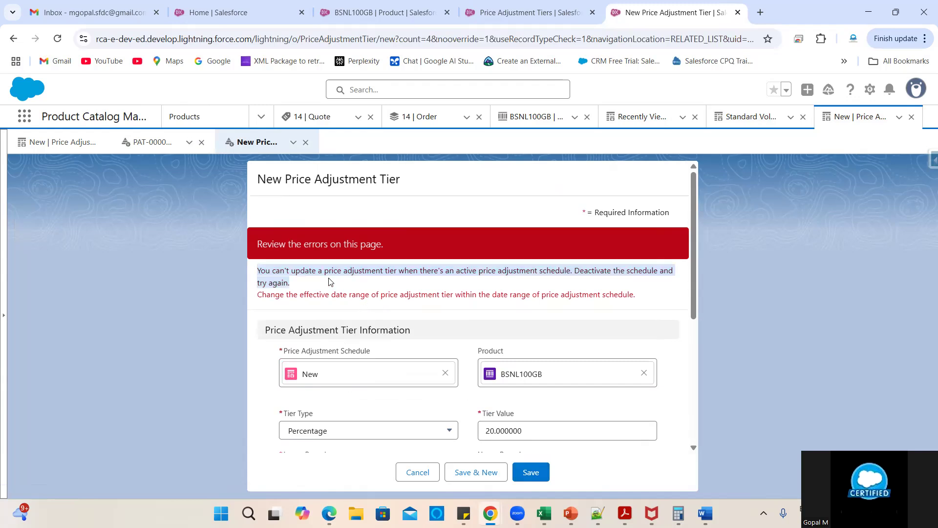
- Review the Price Adjustment Schedule field behind the error, then cancel the rejected tier form
scroll(480, 331, "down", 2)
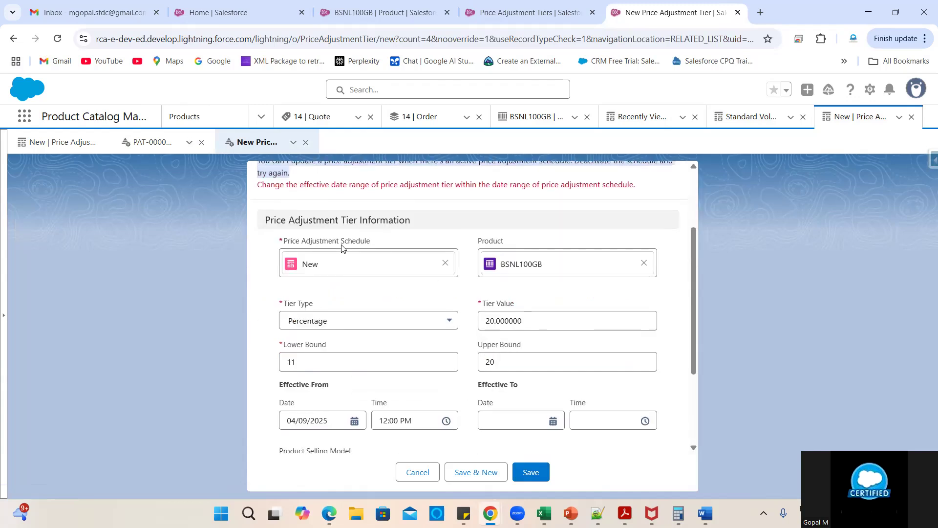
double_click(321, 241)
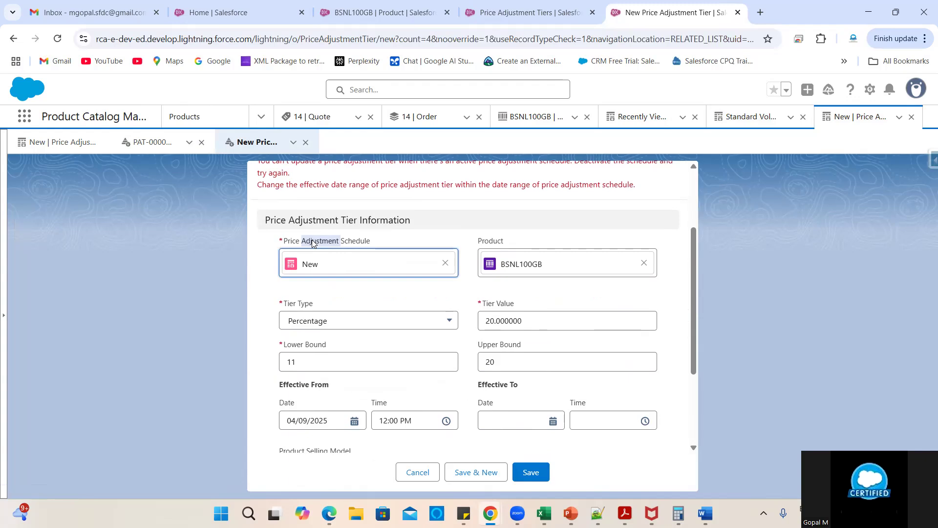
triple_click(313, 243)
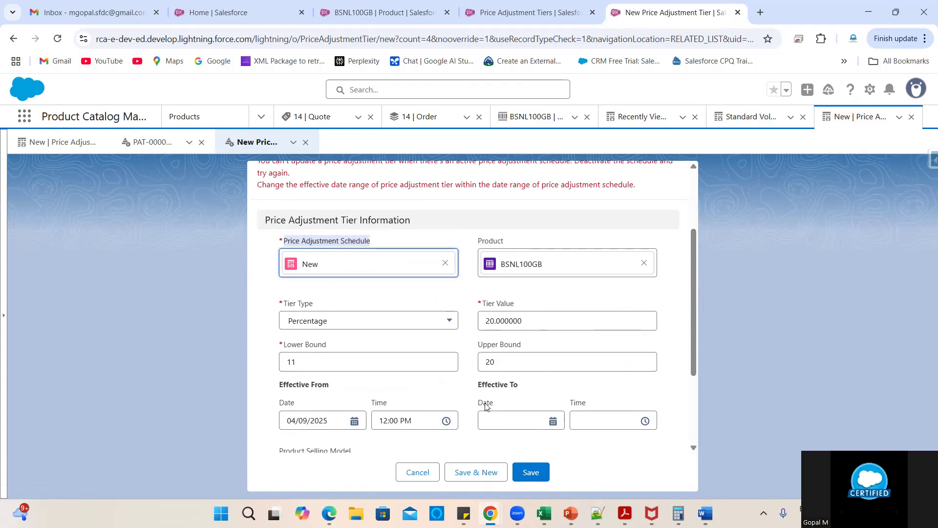
scroll(487, 407, "down", 2)
scroll(488, 408, "up", 1)
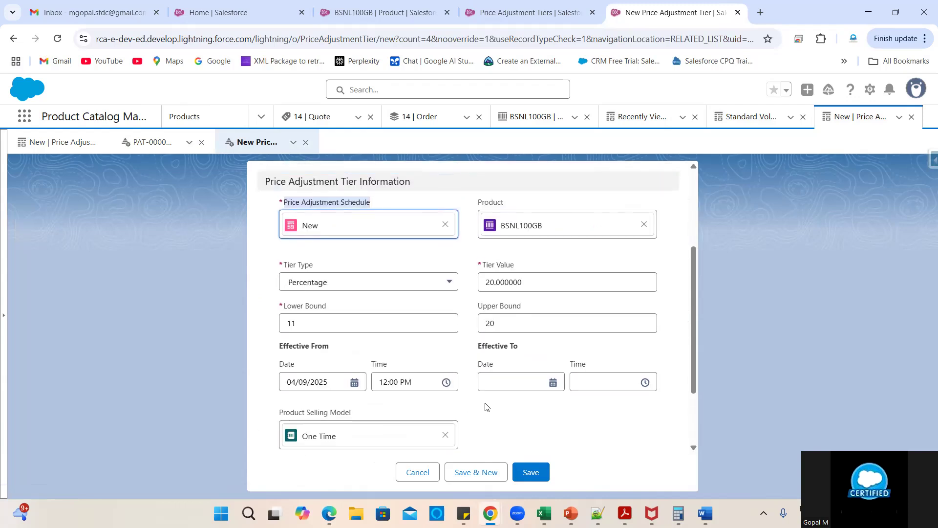
scroll(487, 407, "down", 1)
scroll(486, 405, "down", 1)
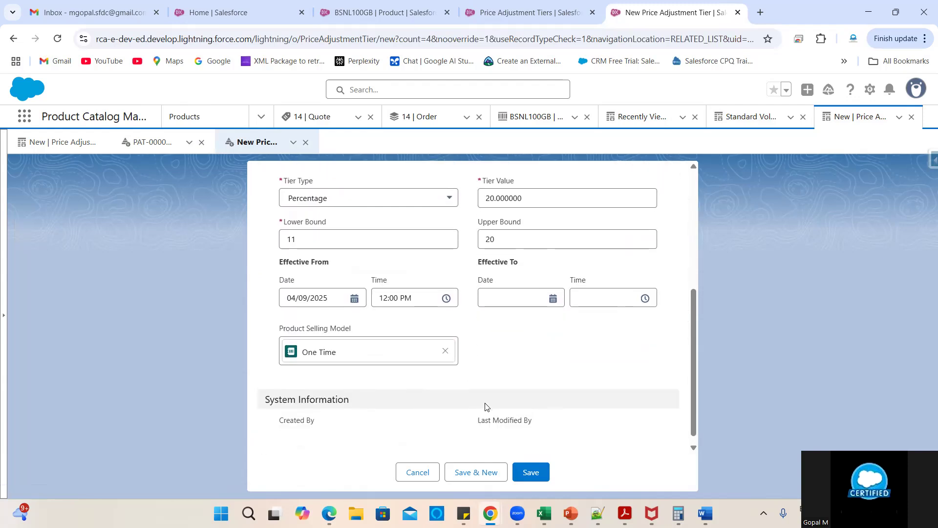
scroll(497, 392, "up", 2)
left_click(429, 473)
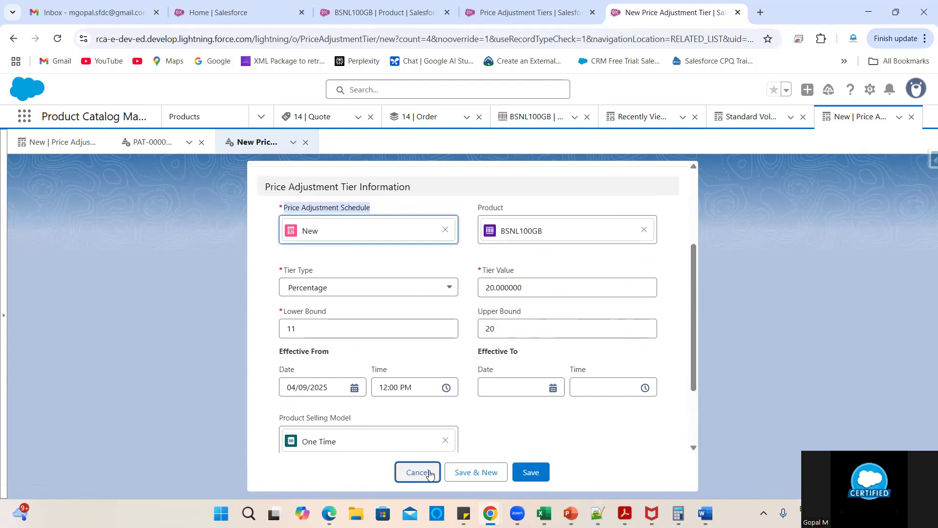
- Uncheck Active on the New schedule, save it, and return to its Related tab
left_click(55, 346)
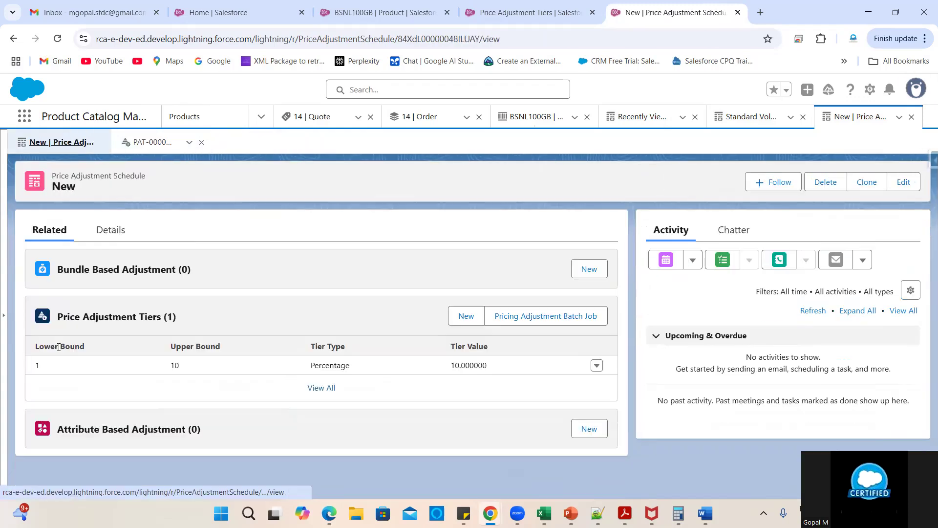
left_click(99, 235)
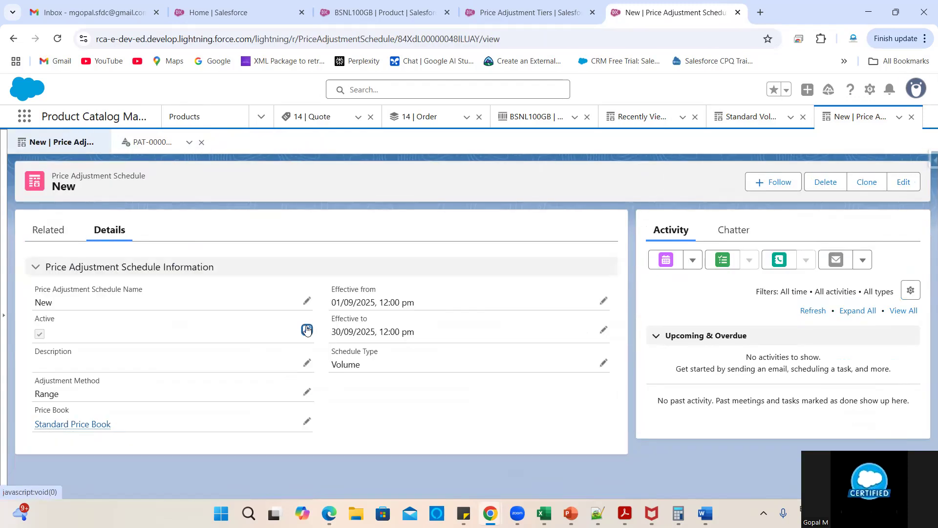
left_click(307, 330)
left_click(45, 334)
scroll(200, 357, "down", 2)
left_click(344, 454)
left_click(53, 237)
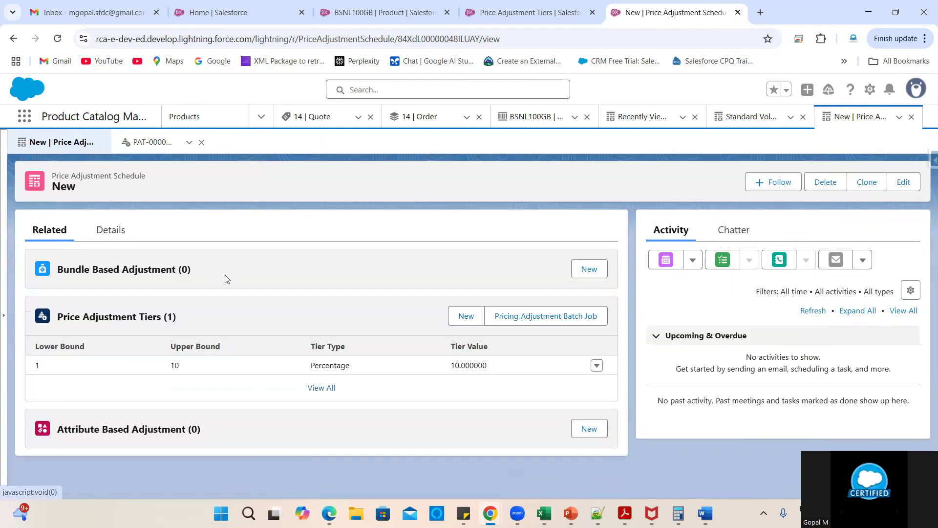
- Start a new tier with Percentage type, tier value 20 and product BSNL100GB
left_click(450, 317)
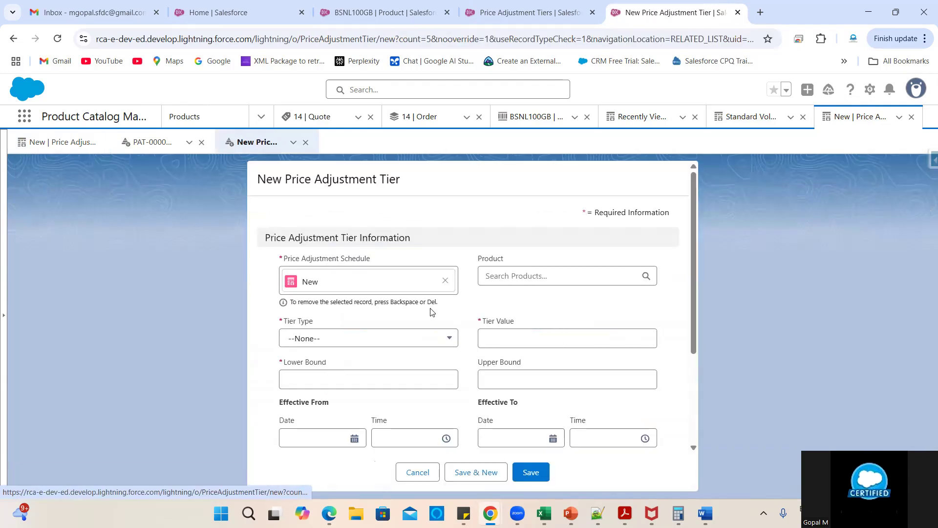
left_click(327, 343)
left_click(316, 382)
left_click(510, 336)
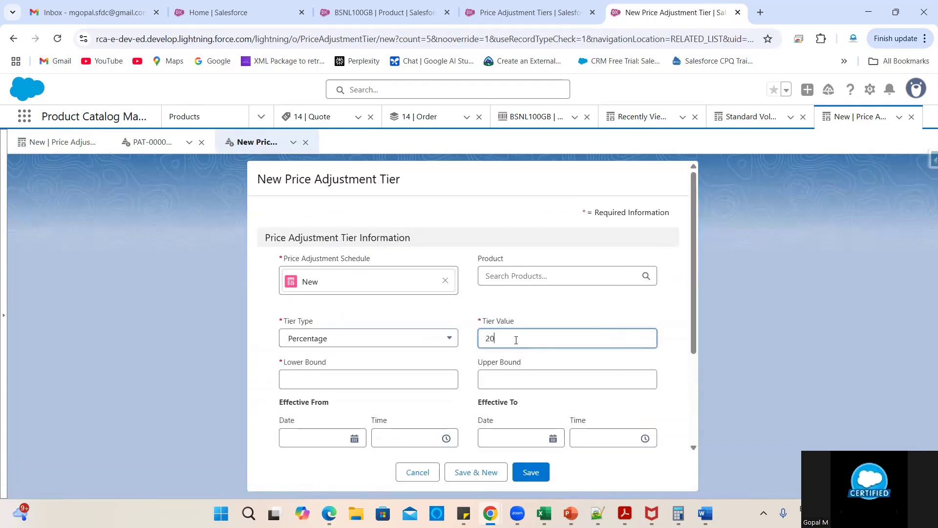
left_click(513, 277)
left_click(523, 308)
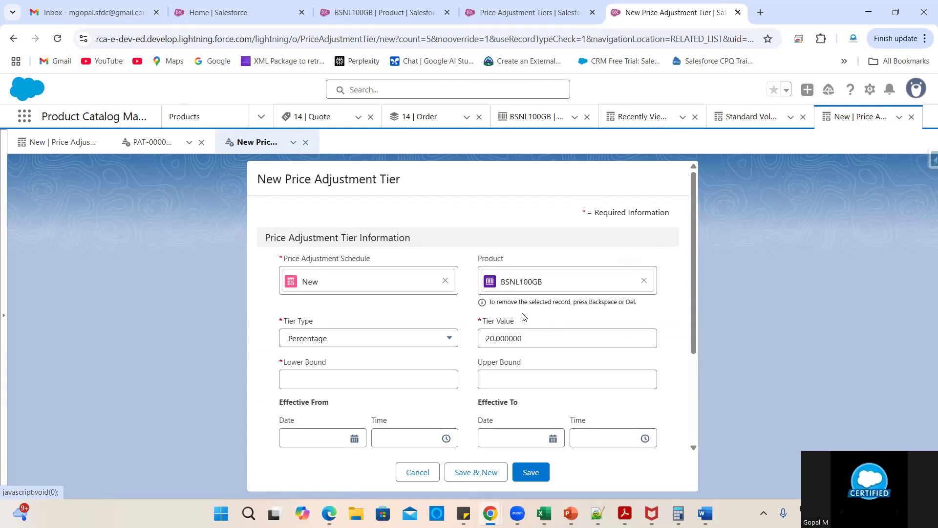
scroll(433, 343, "down", 1)
- Set bounds 11 to 20, effective from 05/09/2025, One Time model, and try saving
left_click(361, 319)
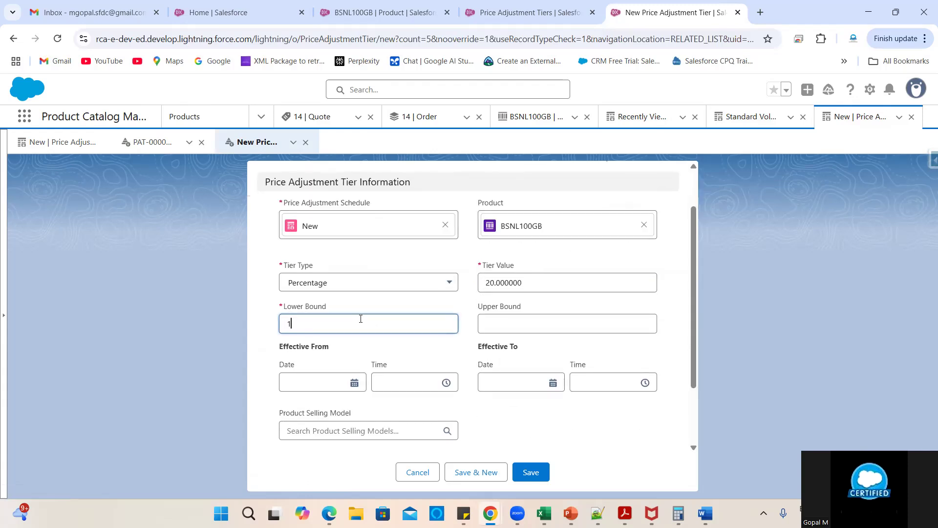
left_click(501, 322)
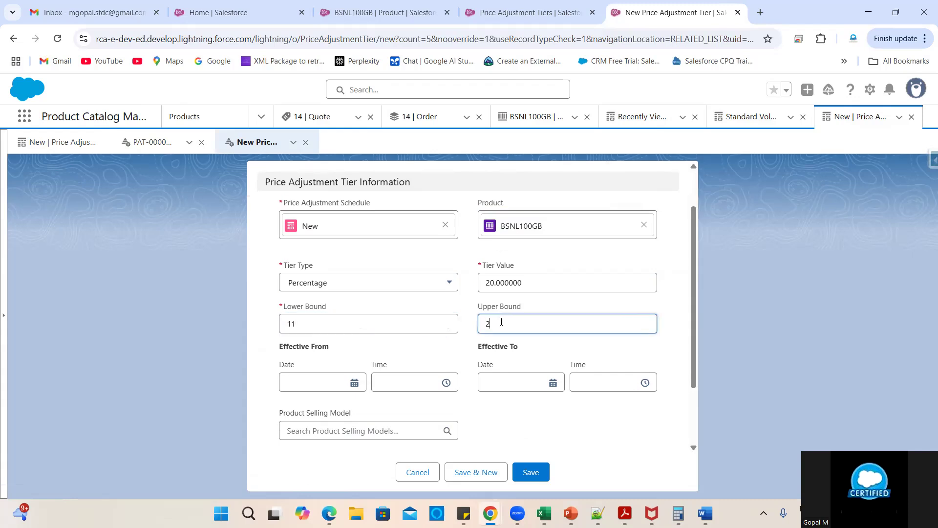
left_click(423, 357)
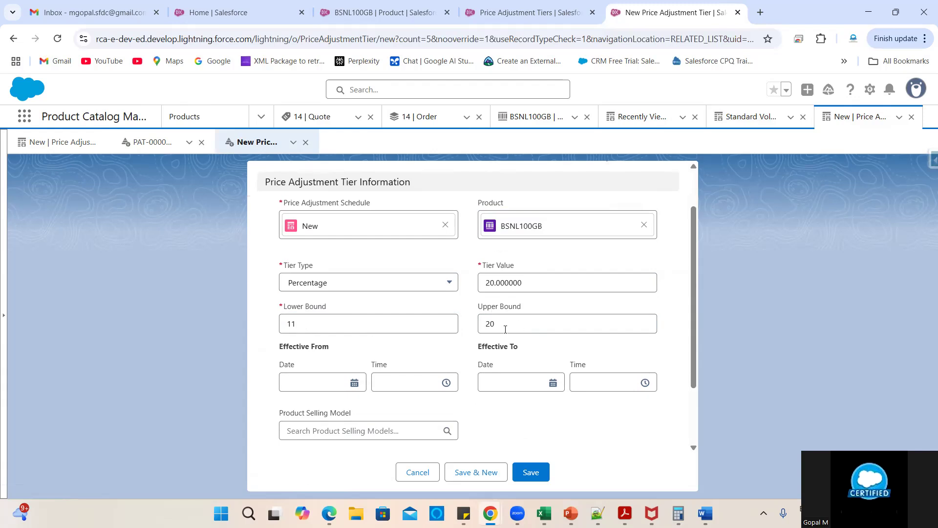
left_click(302, 385)
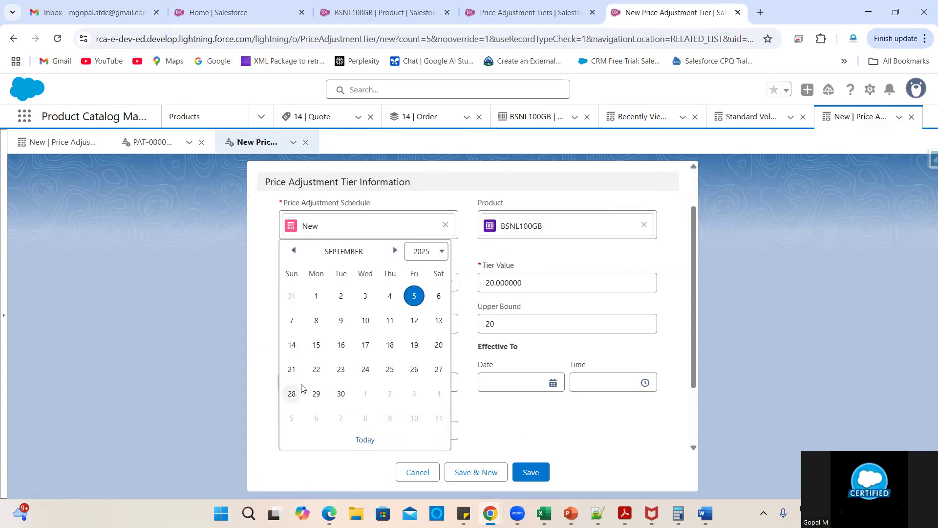
left_click(413, 295)
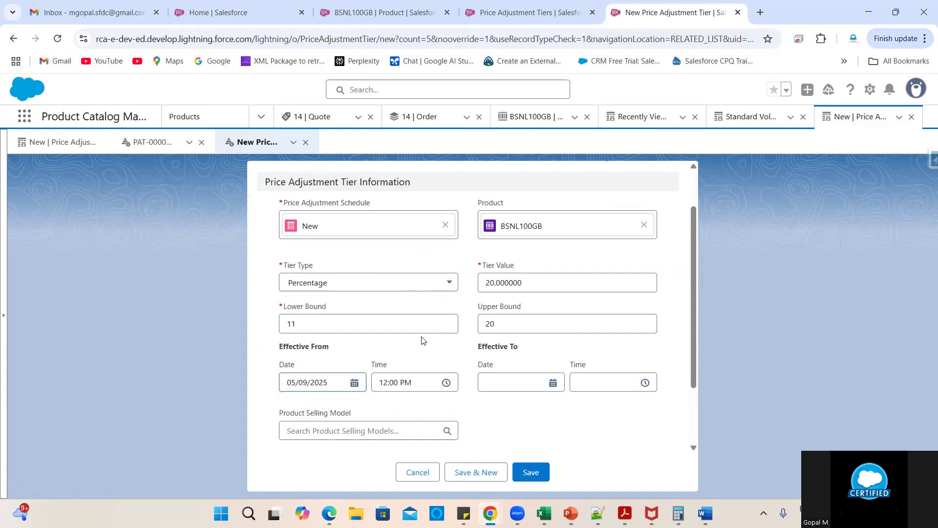
scroll(421, 340, "down", 3)
left_click(356, 366)
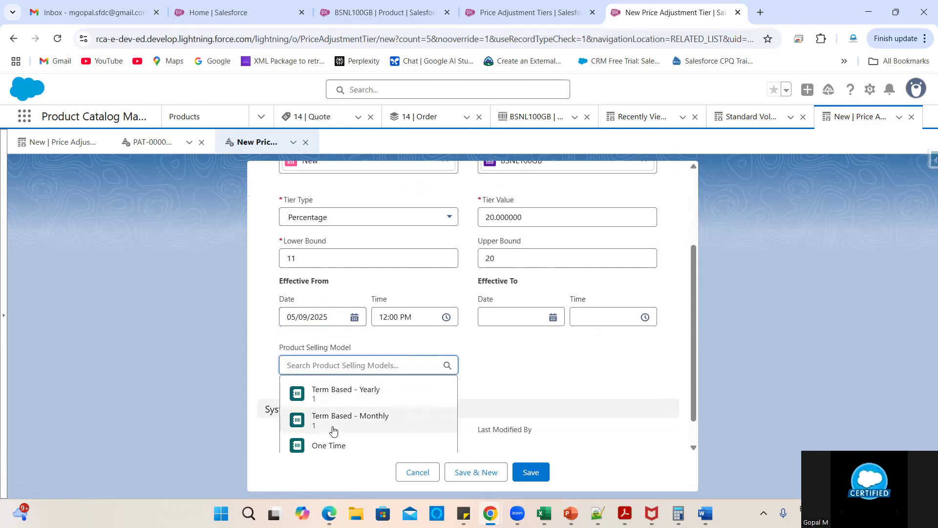
scroll(313, 425, "down", 1)
left_click(327, 413)
left_click(530, 471)
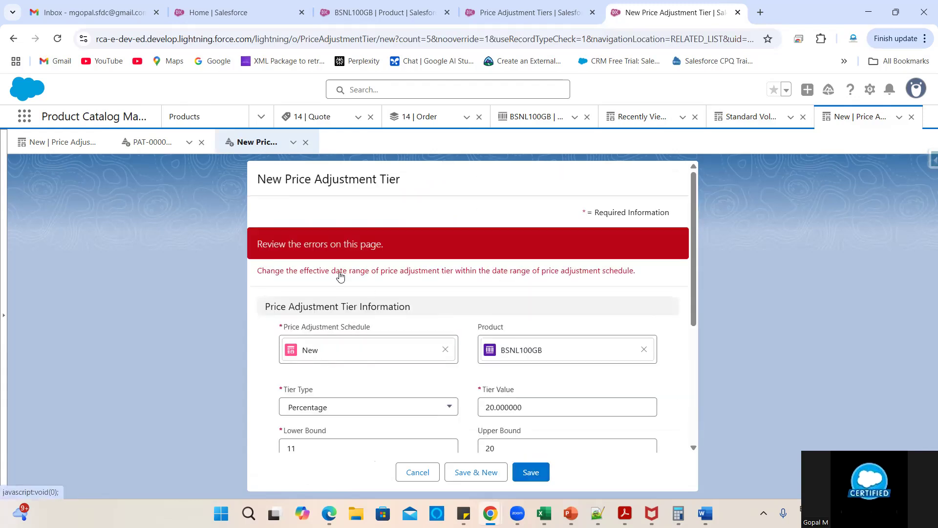
- Change the effective-from date to 04/09/2025 and try saving the tier again
scroll(528, 328, "down", 5)
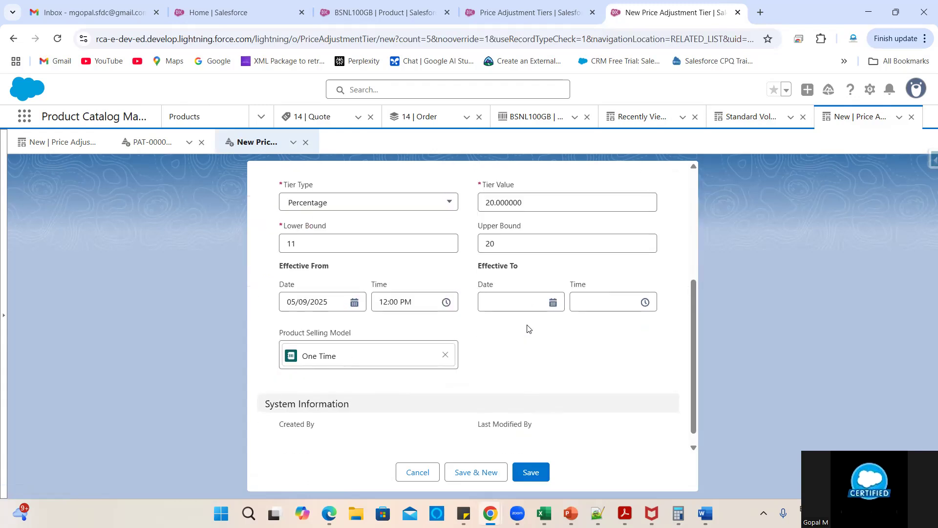
left_click(323, 304)
left_click(390, 296)
left_click(542, 474)
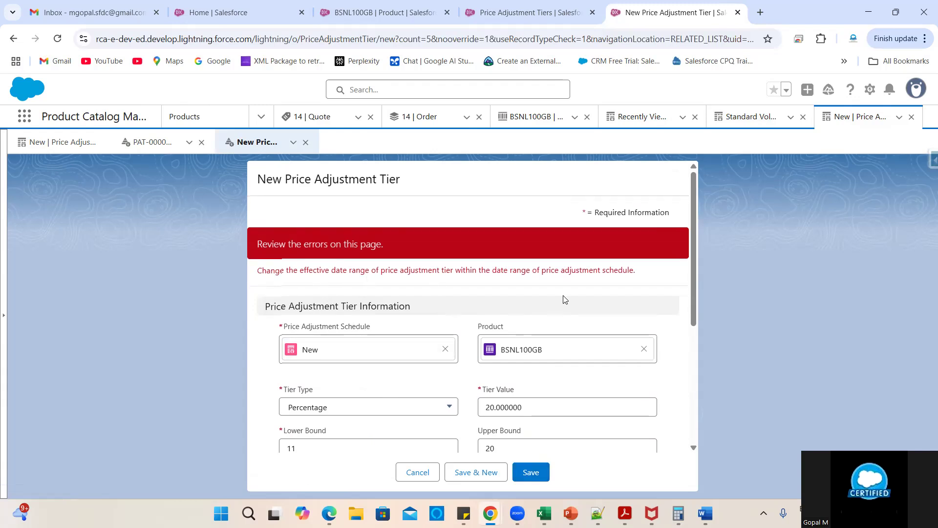
- Read the date-range error, move the effective-from date to 01/09/2025, and retry saving
scroll(581, 297, "down", 3)
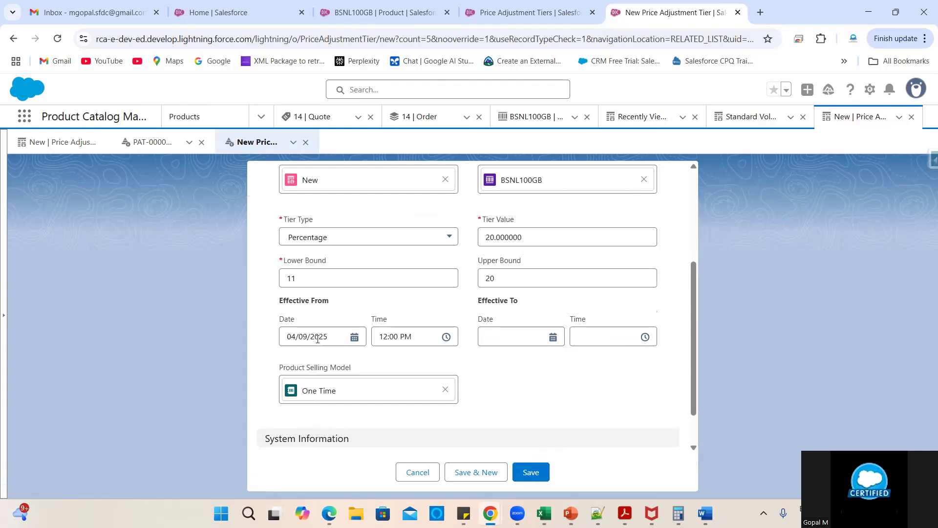
scroll(478, 360, "down", 1)
scroll(477, 360, "up", 2)
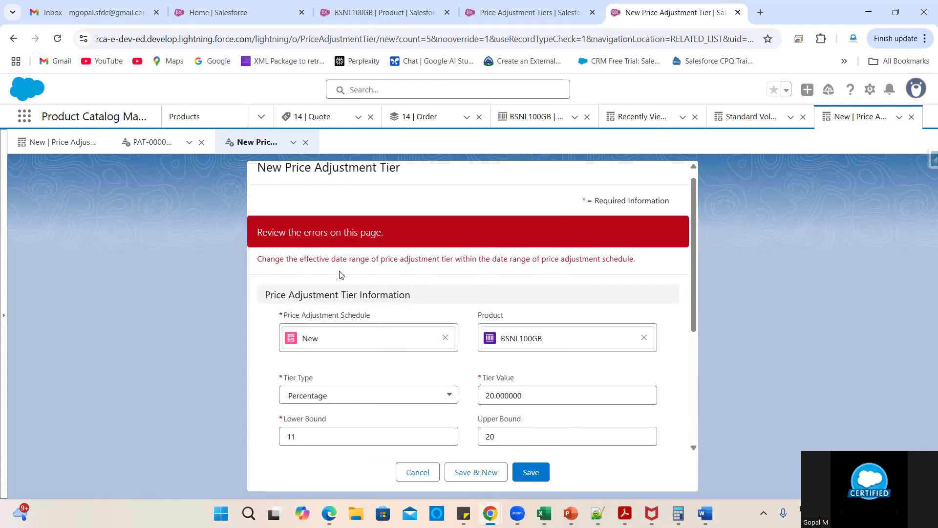
scroll(410, 427, "down", 2)
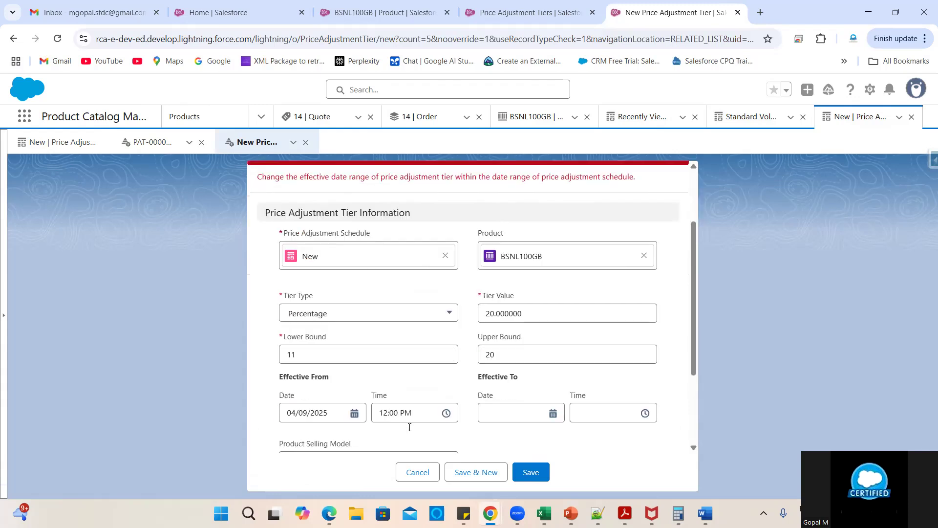
scroll(409, 399, "down", 2)
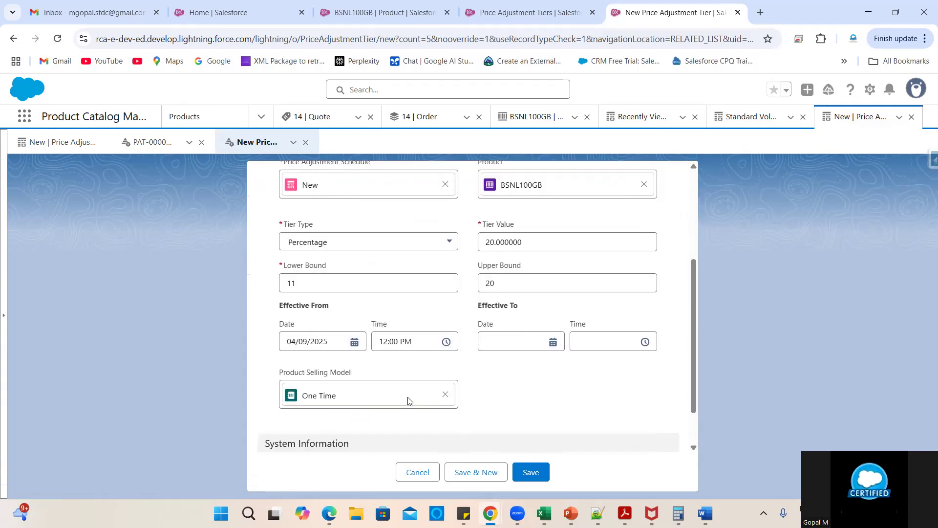
left_click(293, 342)
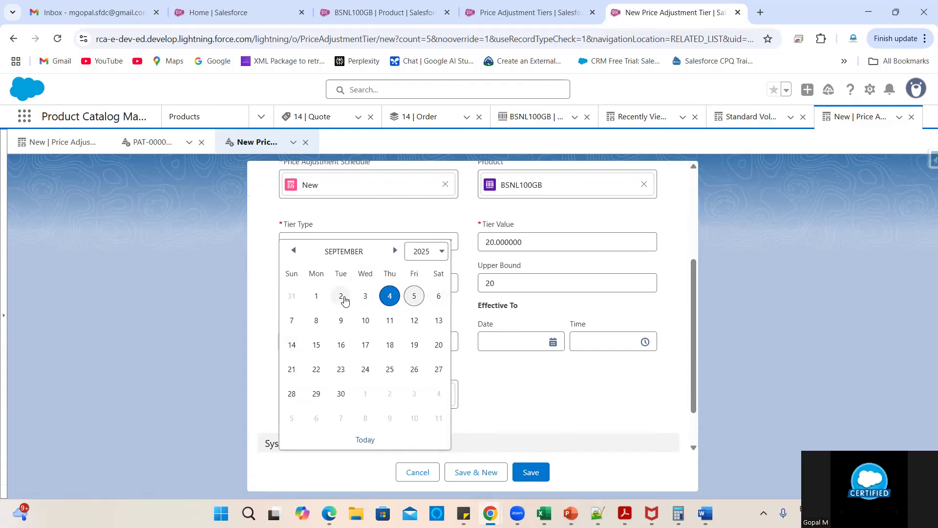
left_click(317, 296)
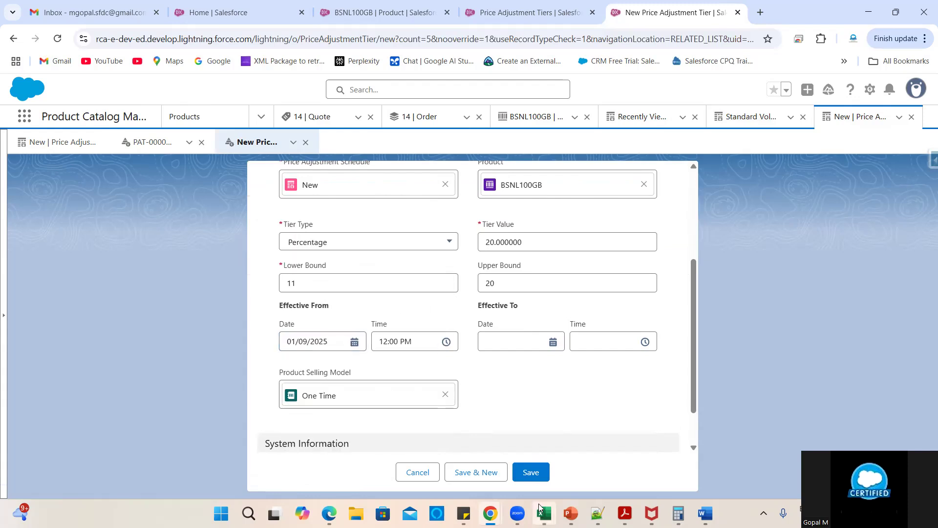
left_click(532, 474)
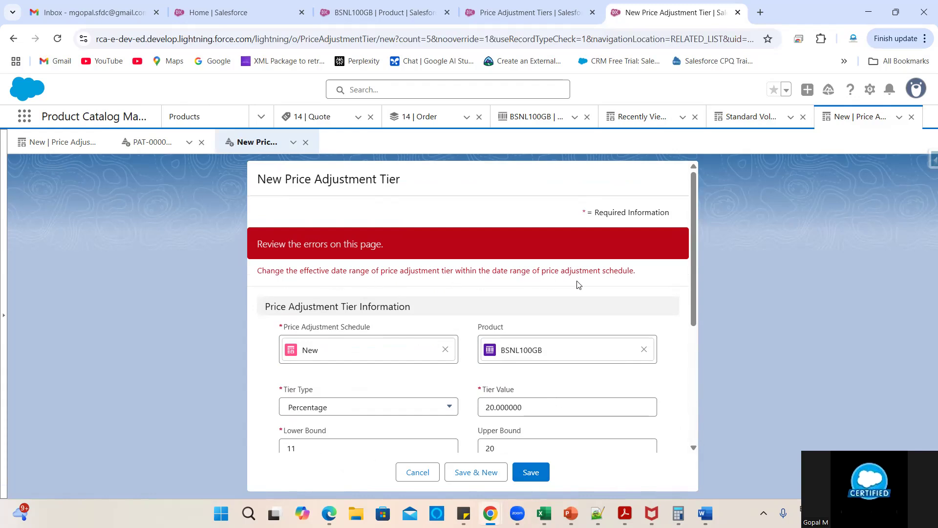
- Cancel the still-rejected tier form
scroll(572, 304, "down", 3)
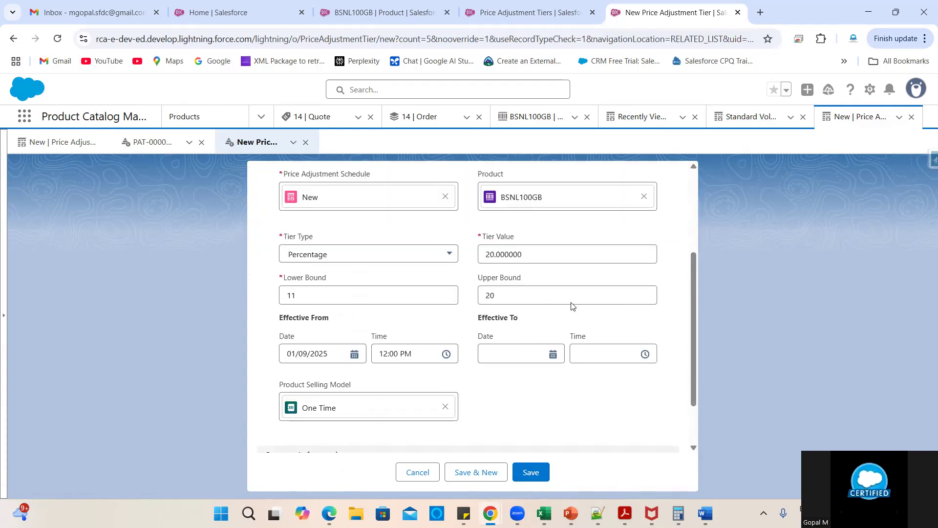
scroll(571, 303, "down", 1)
left_click(424, 473)
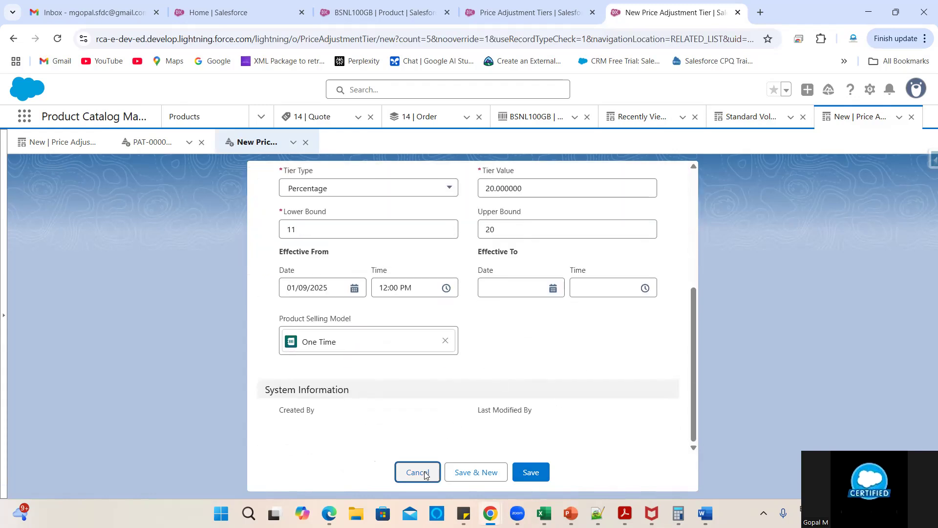
scroll(147, 426, "down", 1)
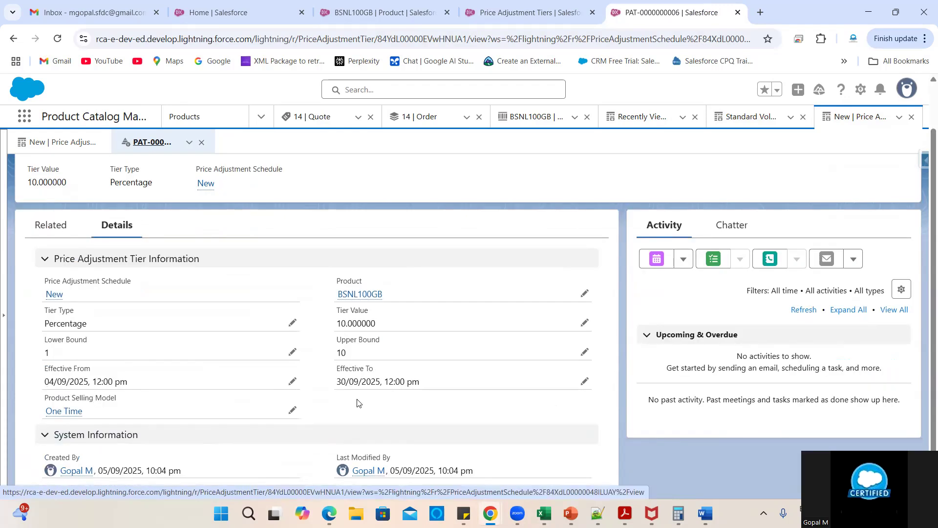
scroll(196, 426, "up", 1)
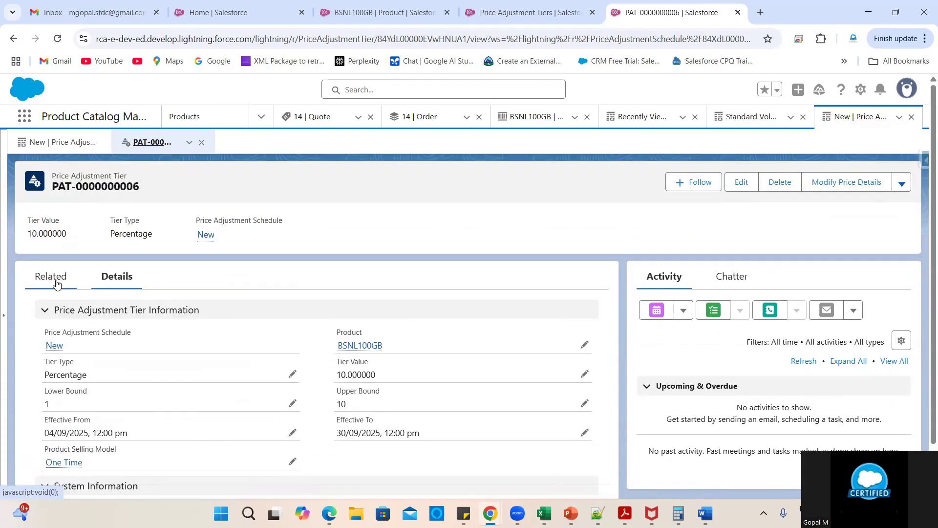
left_click(57, 284)
left_click(127, 284)
left_click(55, 346)
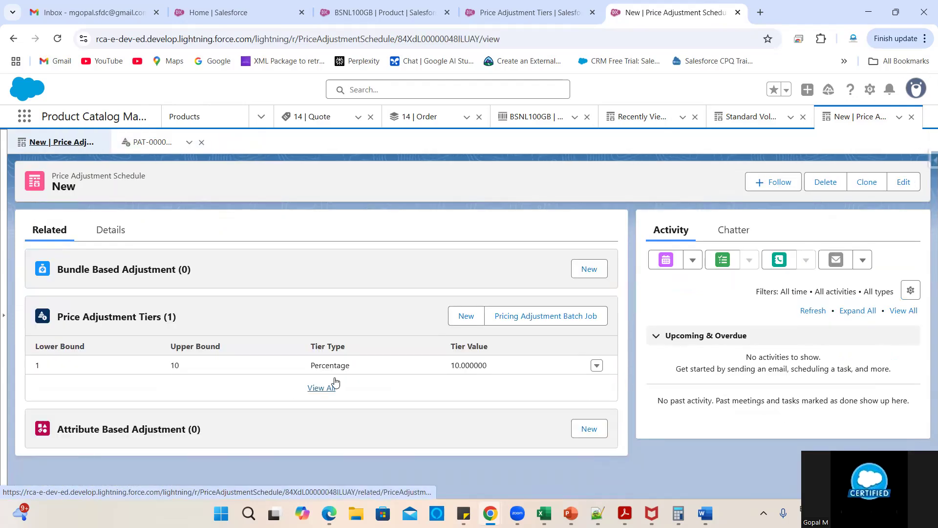
left_click(122, 229)
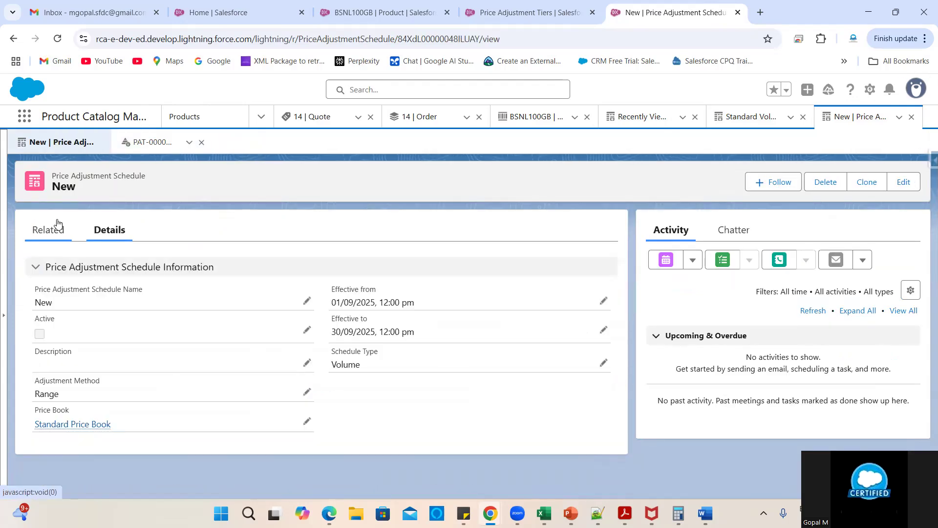
left_click(57, 226)
left_click(466, 316)
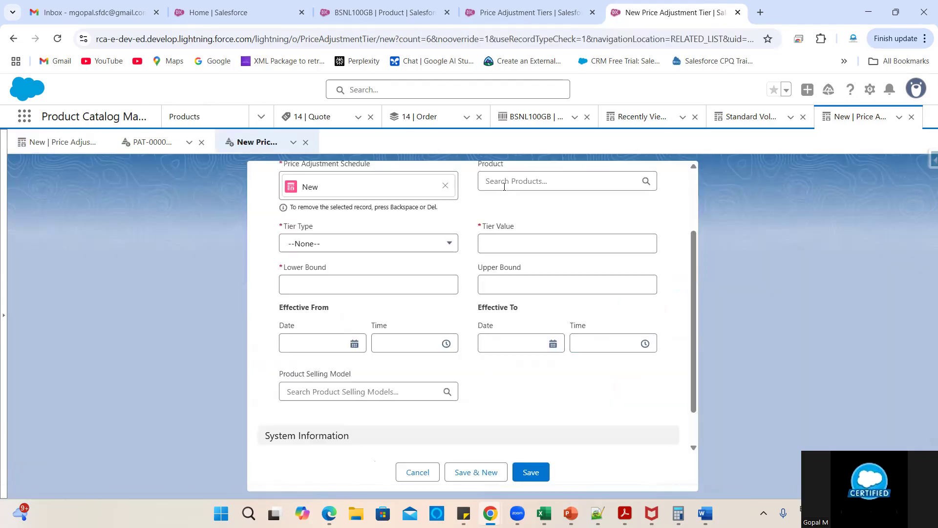
left_click(504, 187)
left_click(527, 215)
left_click(371, 246)
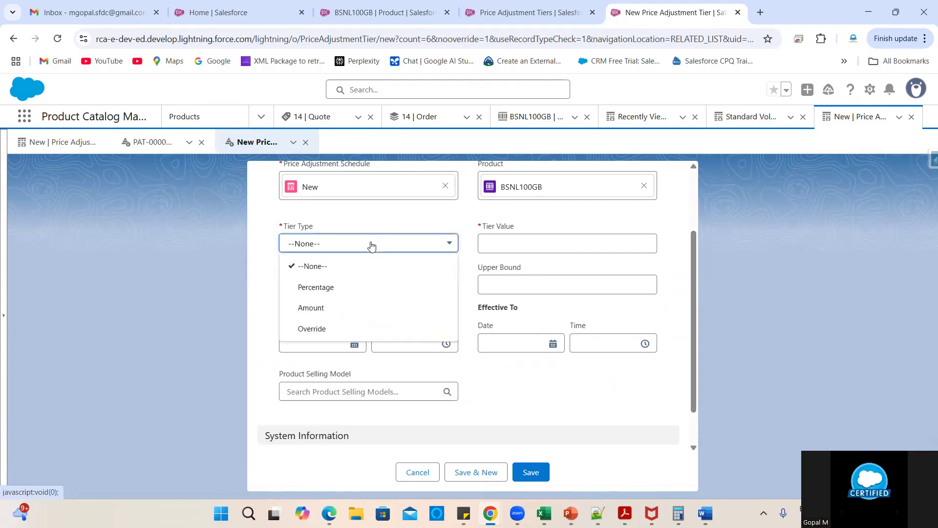
left_click(328, 291)
left_click(508, 245)
type("20")
left_click(399, 292)
left_click(515, 281)
left_click(312, 342)
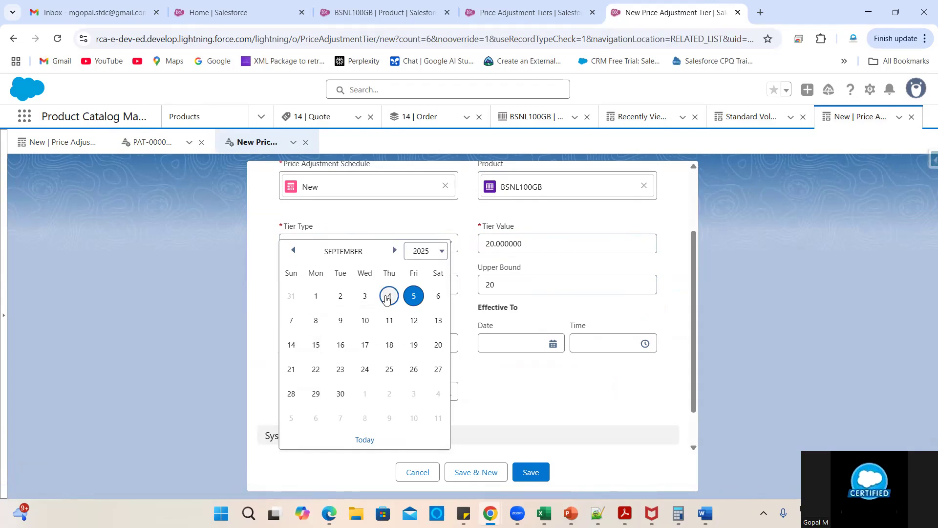
left_click(388, 297)
left_click(352, 389)
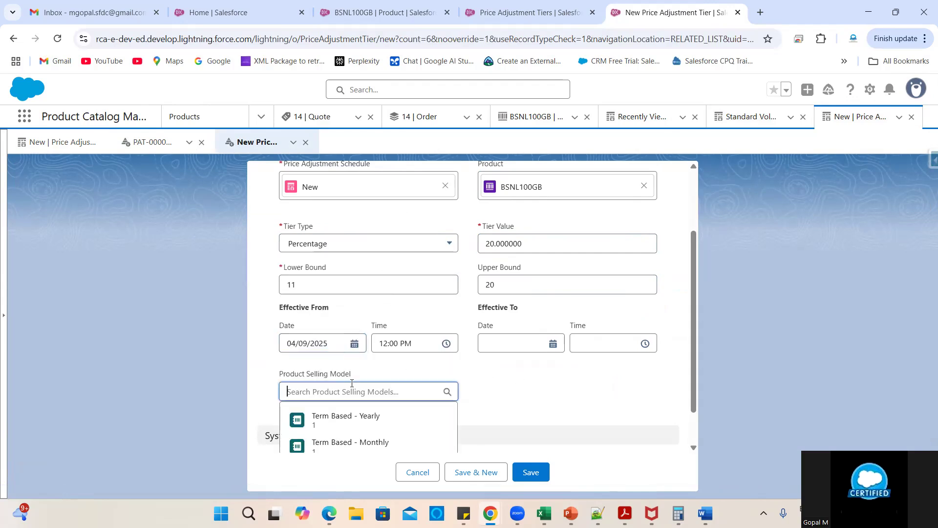
left_click(334, 421)
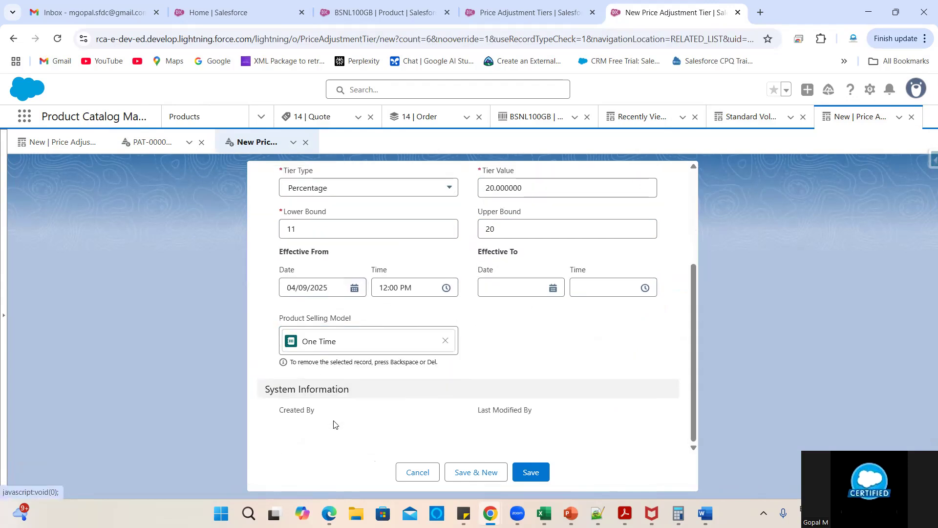
left_click(535, 469)
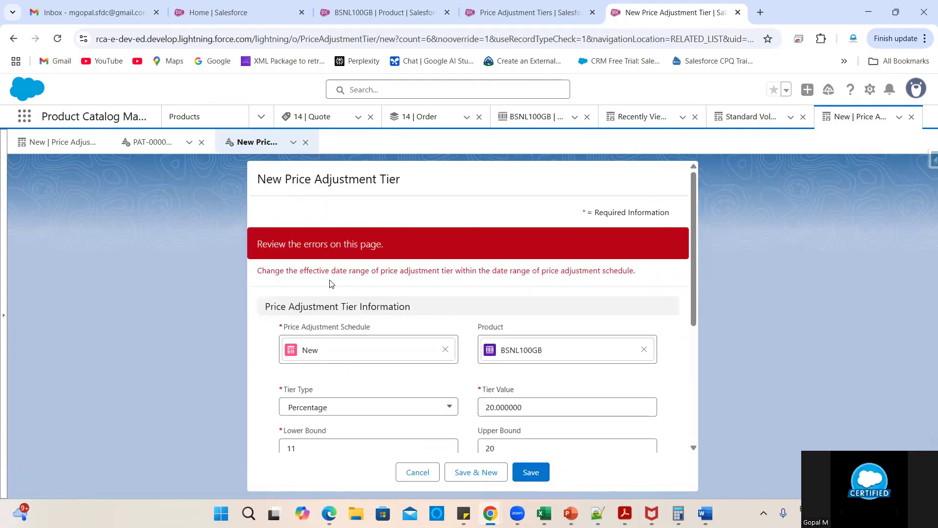
scroll(384, 394, "down", 2)
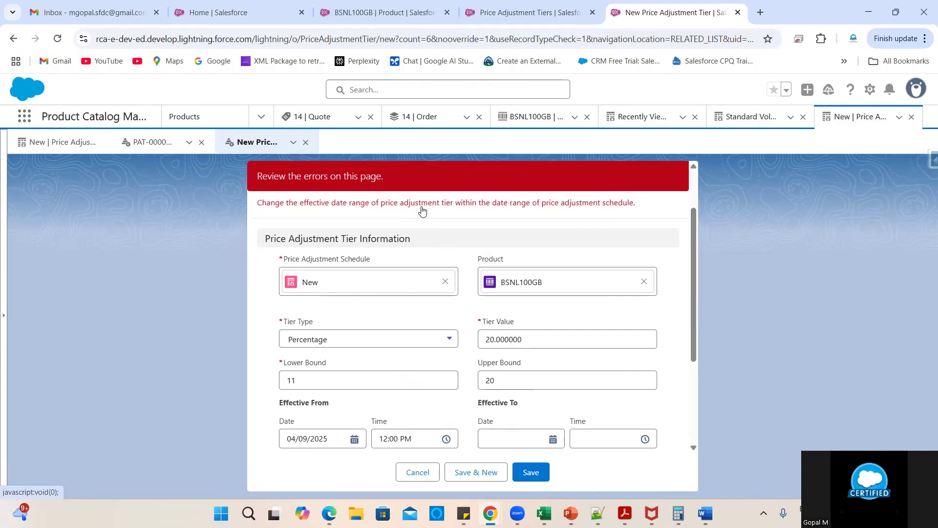
scroll(549, 362, "down", 2)
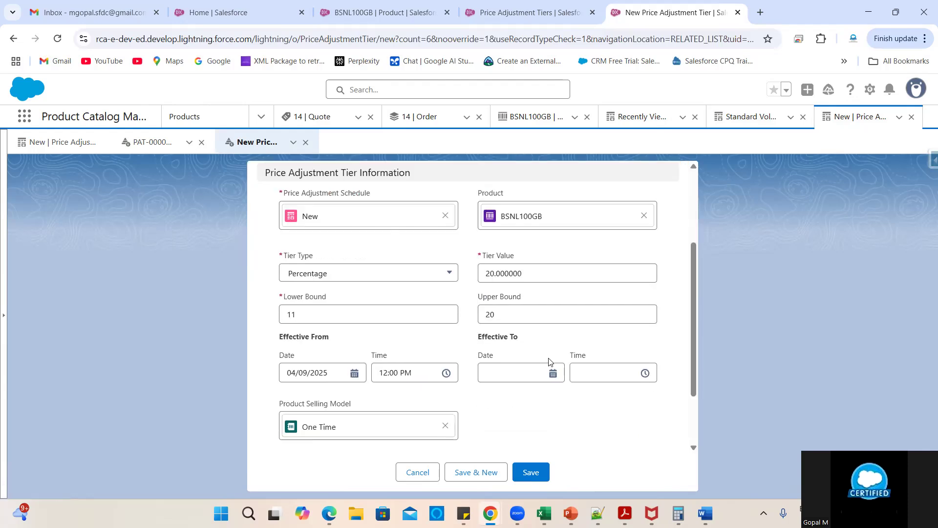
scroll(549, 362, "up", 2)
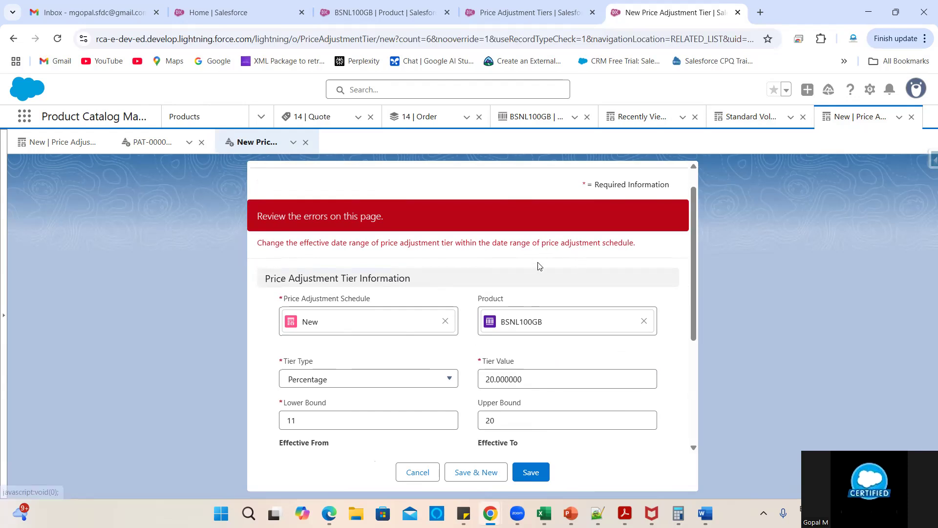
scroll(540, 264, "down", 1)
scroll(539, 265, "down", 2)
scroll(539, 264, "up", 2)
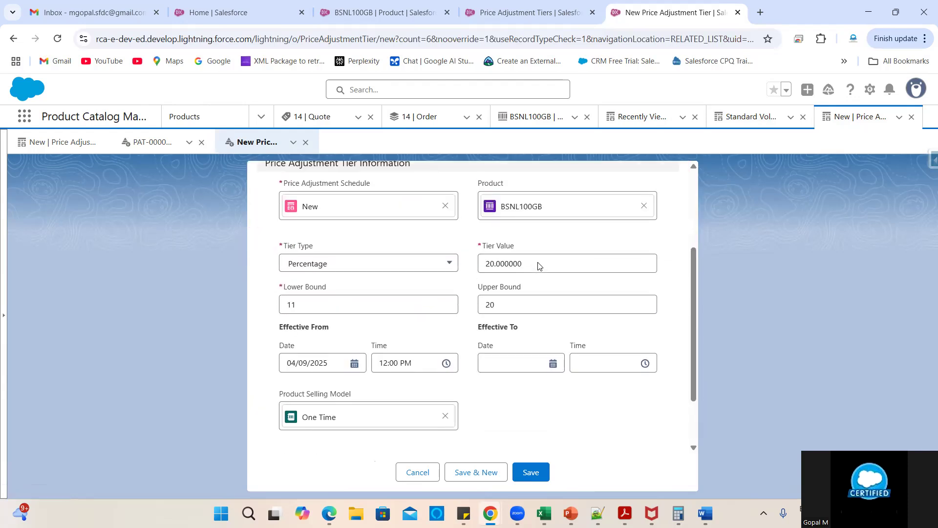
scroll(539, 265, "down", 3)
left_click(418, 471)
scroll(254, 446, "down", 1)
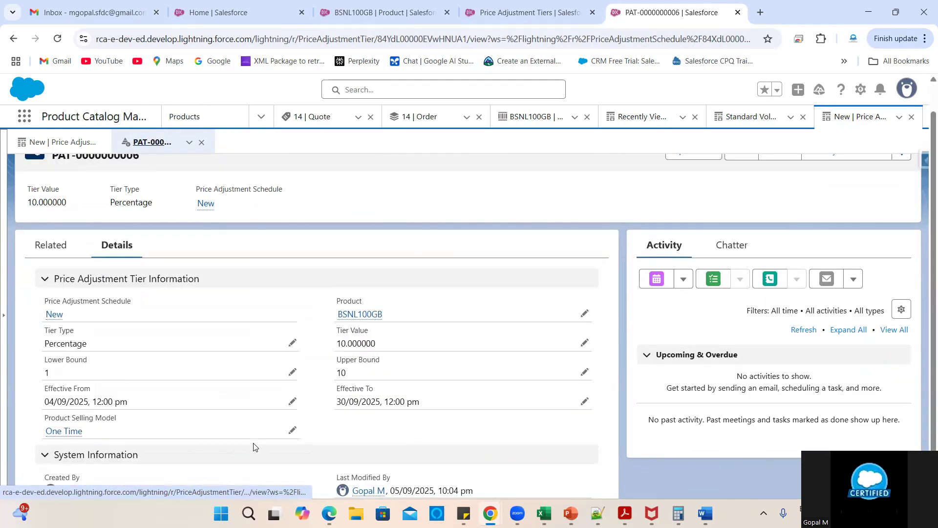
- Check the New schedule's 01/09/2025–30/09/2025 dates, then begin another tier from its Related list
left_click(55, 314)
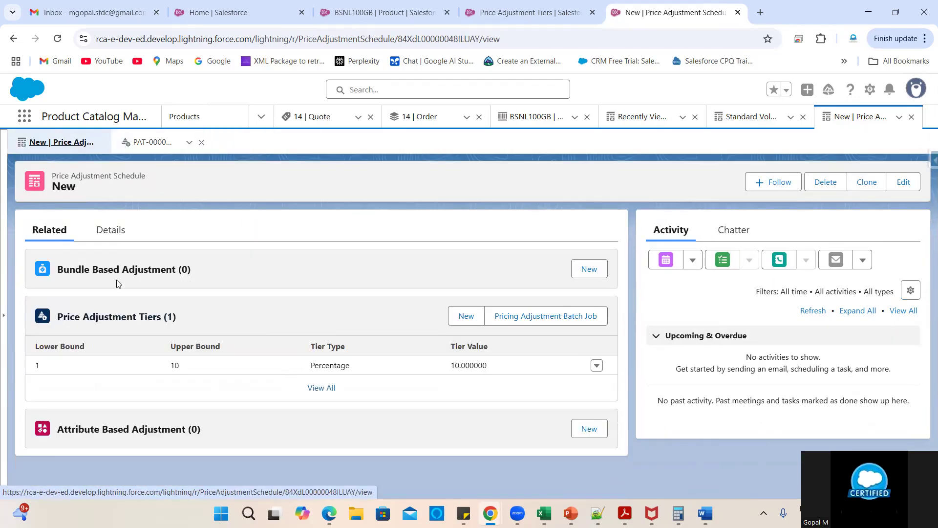
left_click(105, 242)
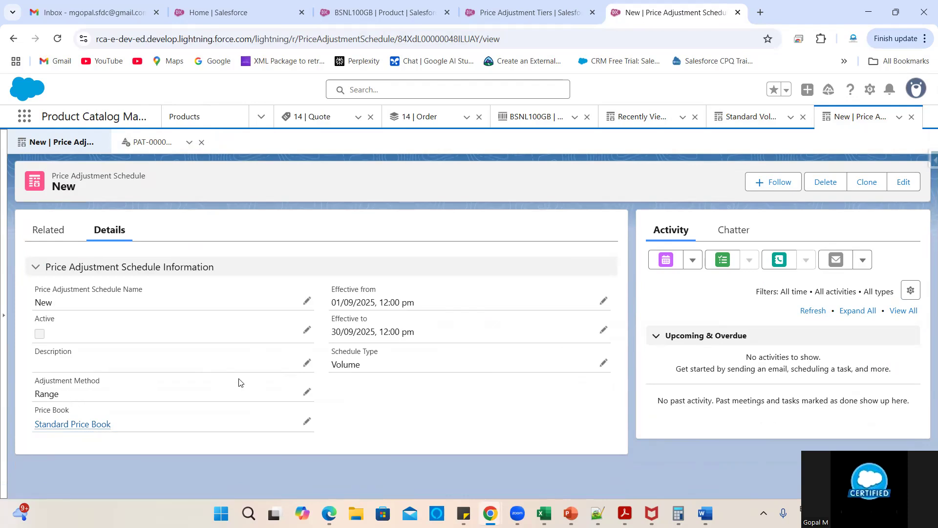
left_click_drag(333, 330, 417, 333)
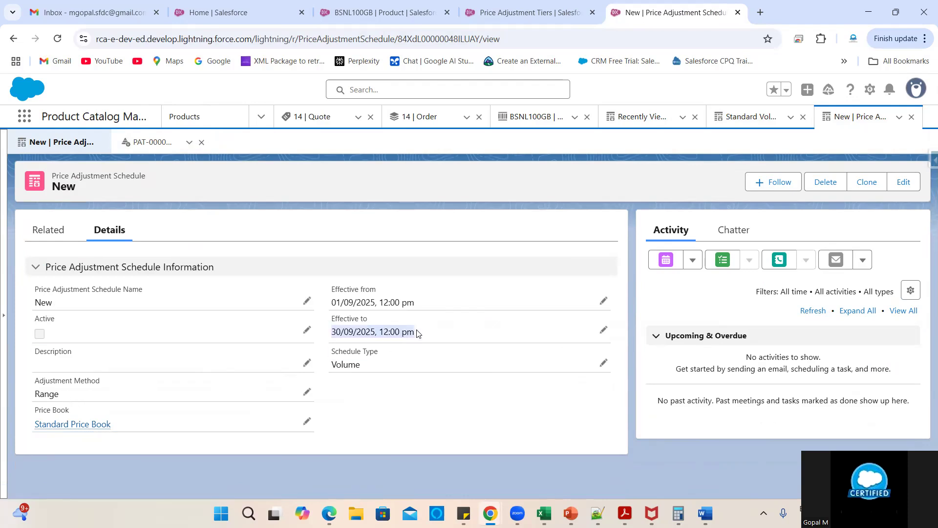
left_click(357, 333)
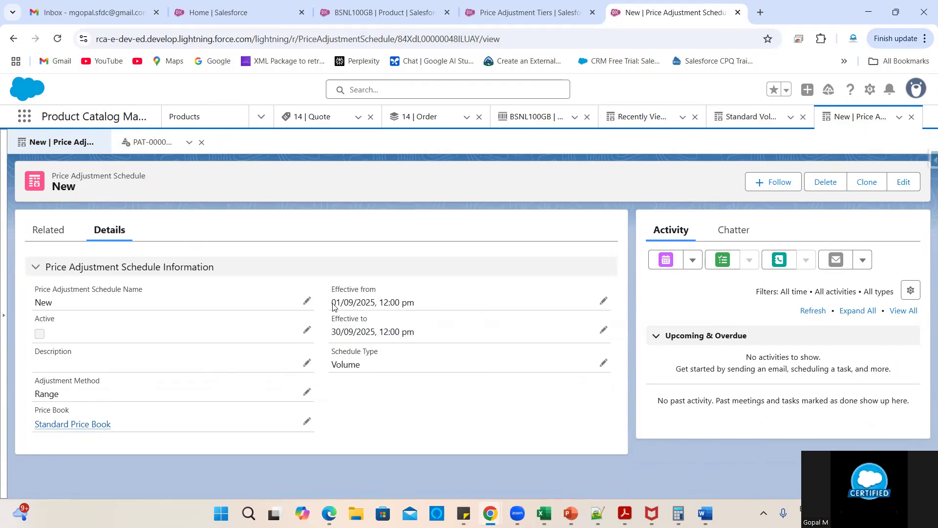
left_click_drag(333, 306, 414, 298)
left_click(48, 230)
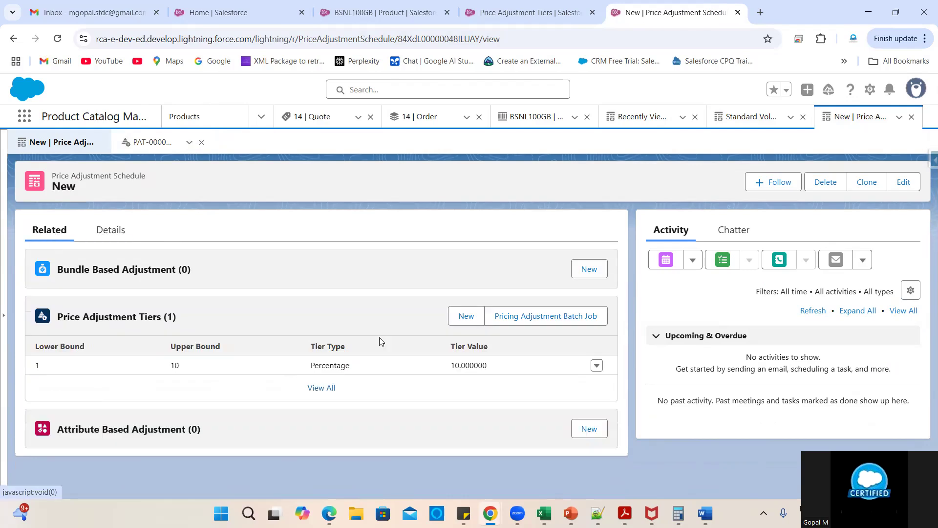
left_click(478, 322)
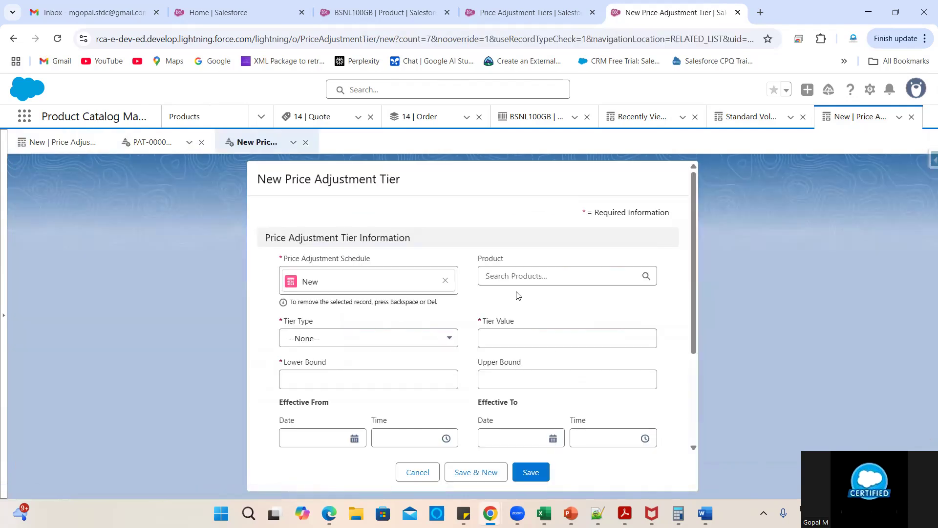
- Set product BSNL100GB, Percentage type, tier value 20, and start date 01/09/2025
left_click(519, 276)
left_click(531, 300)
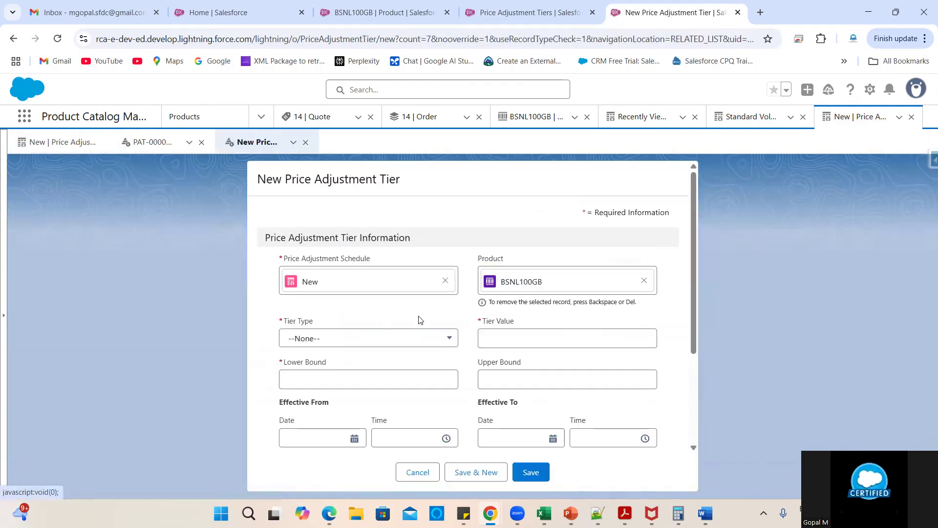
left_click(388, 337)
left_click(317, 382)
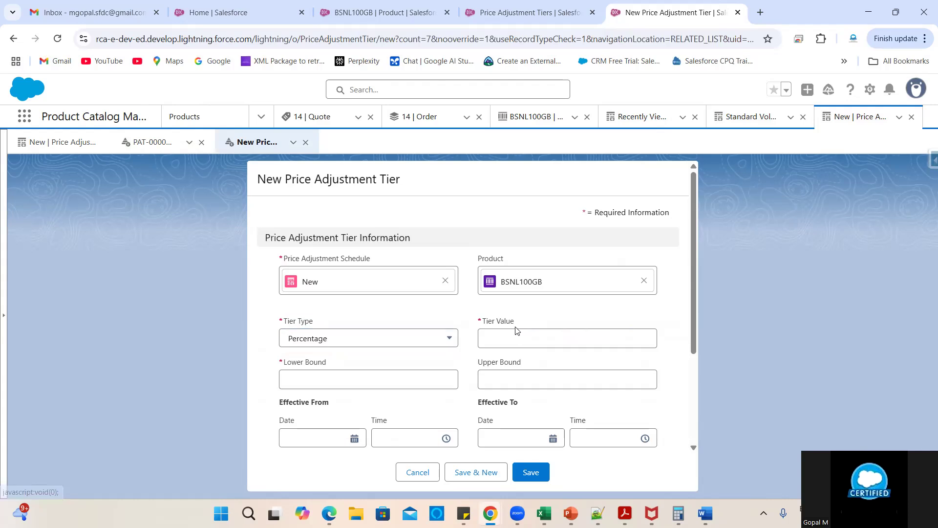
left_click(507, 336)
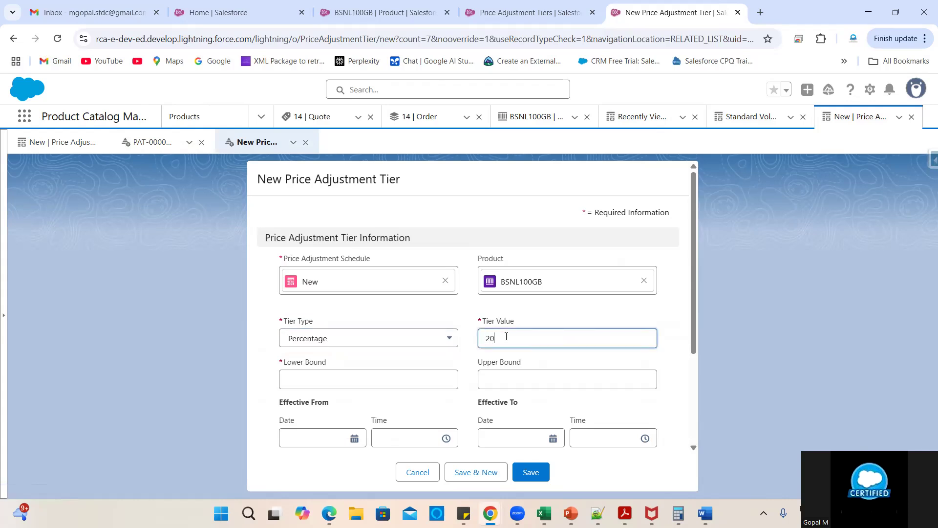
left_click(440, 363)
scroll(440, 362, "down", 2)
left_click(314, 337)
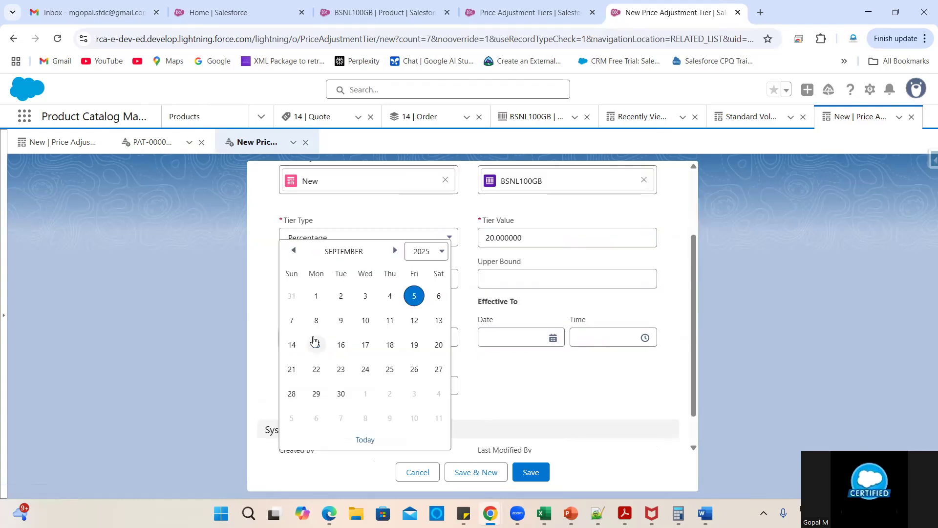
left_click(316, 297)
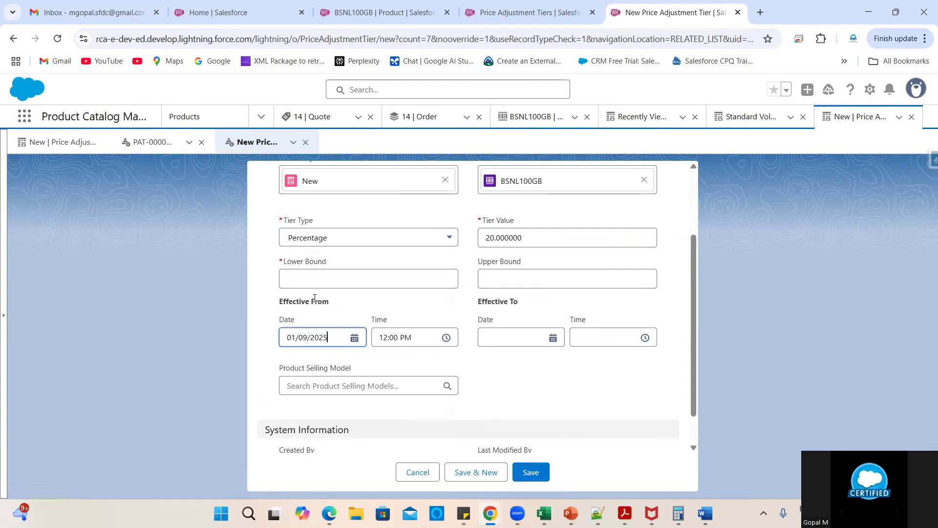
- Enter bounds 11 to 20, choose One Time, and save; the date-range error returns
left_click(381, 279)
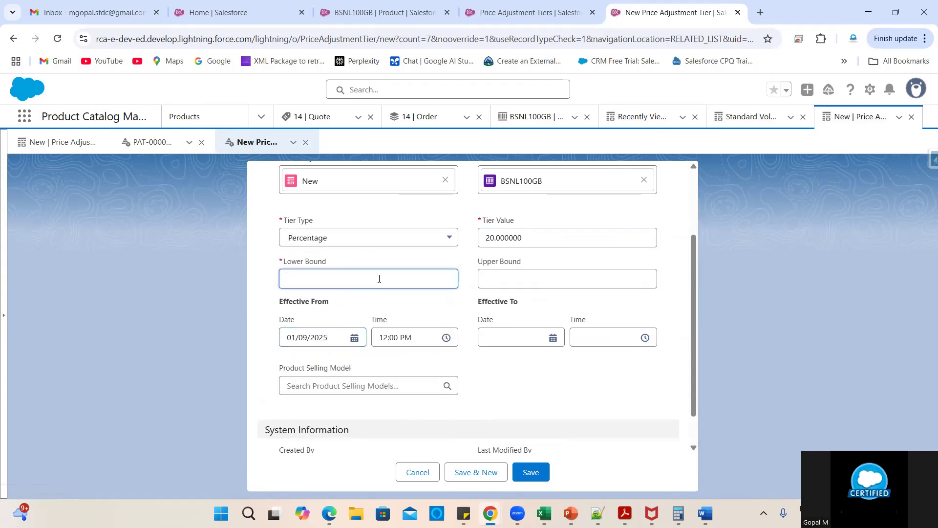
type("11")
left_click(499, 279)
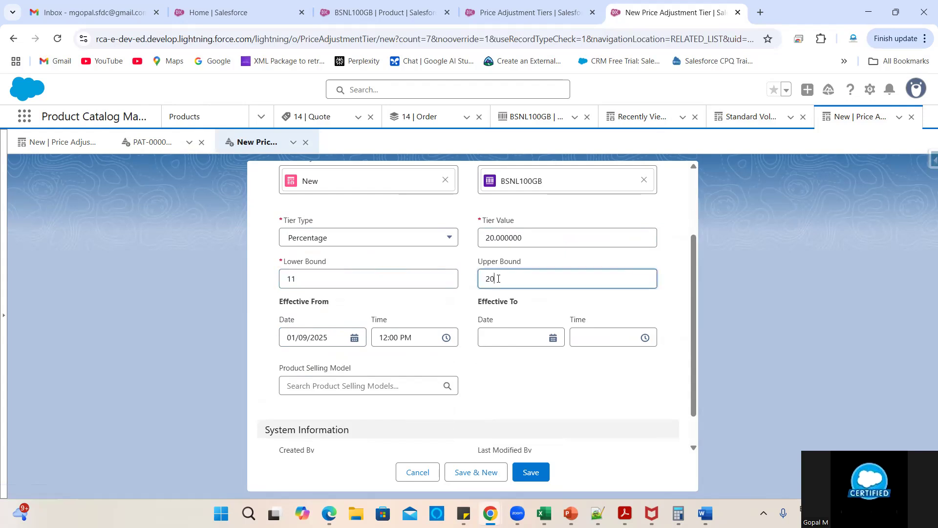
left_click(341, 385)
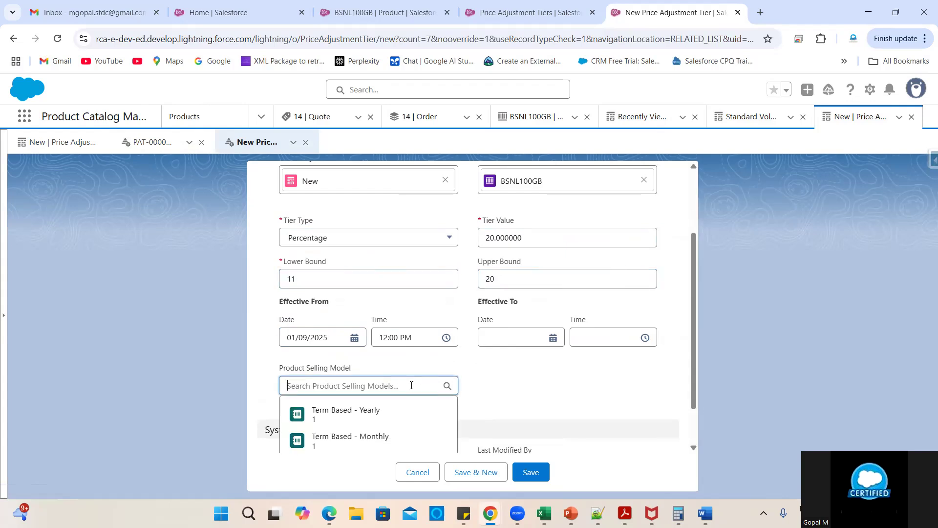
scroll(344, 427, "down", 1)
right_click(344, 421)
left_click(344, 422)
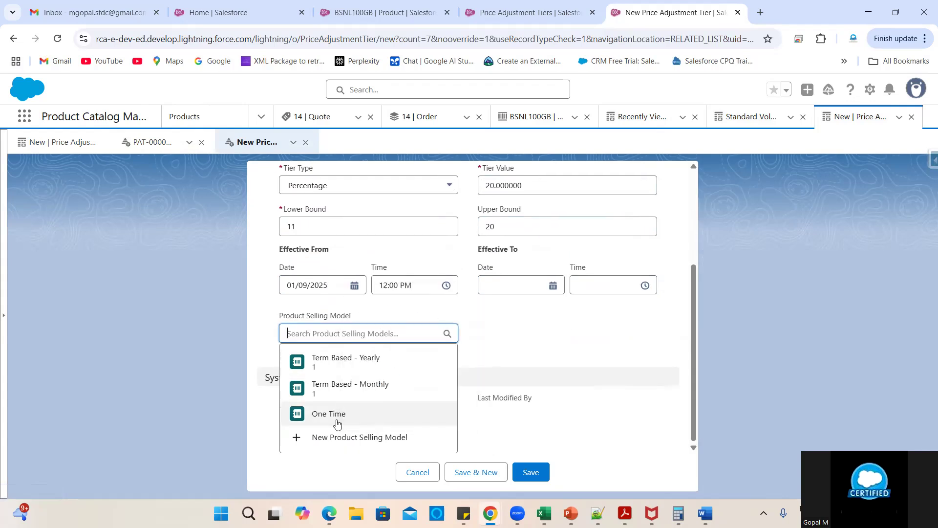
left_click(343, 421)
left_click(530, 472)
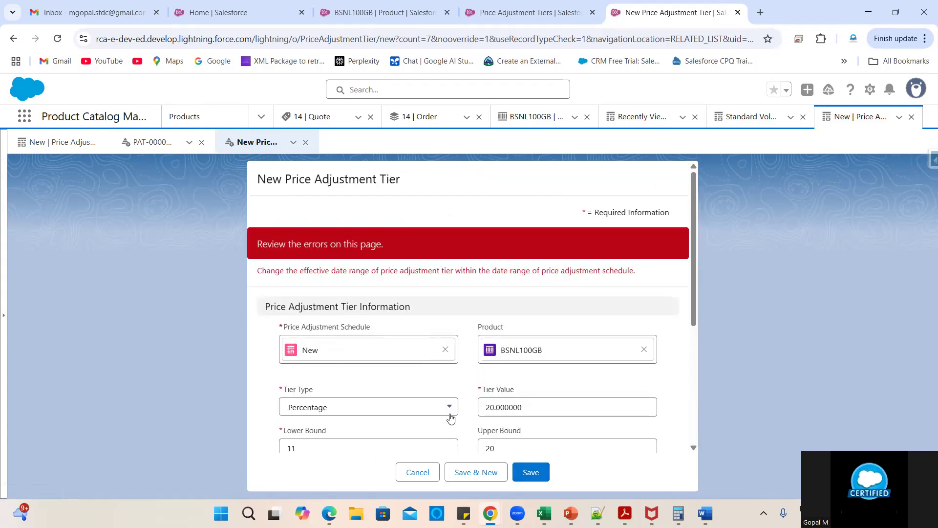
scroll(375, 387, "down", 3)
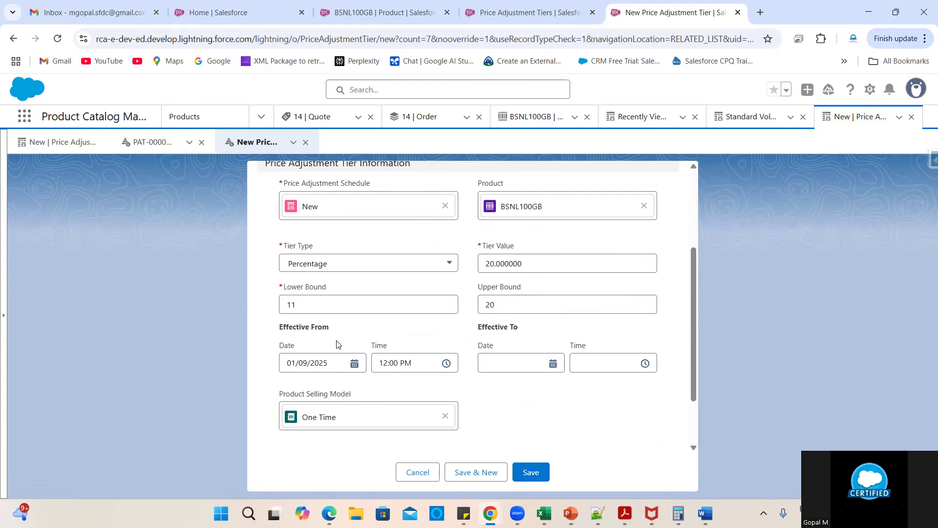
scroll(464, 337, "up", 3)
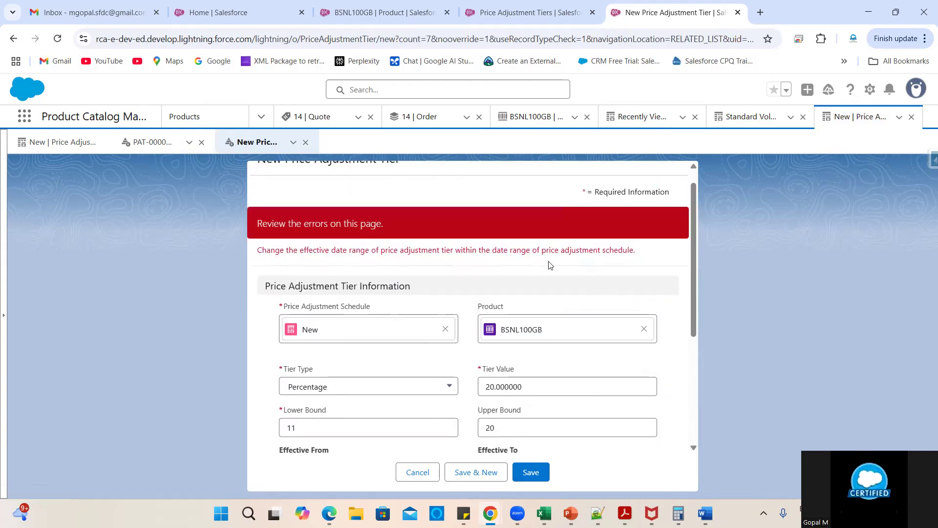
scroll(537, 271, "up", 1)
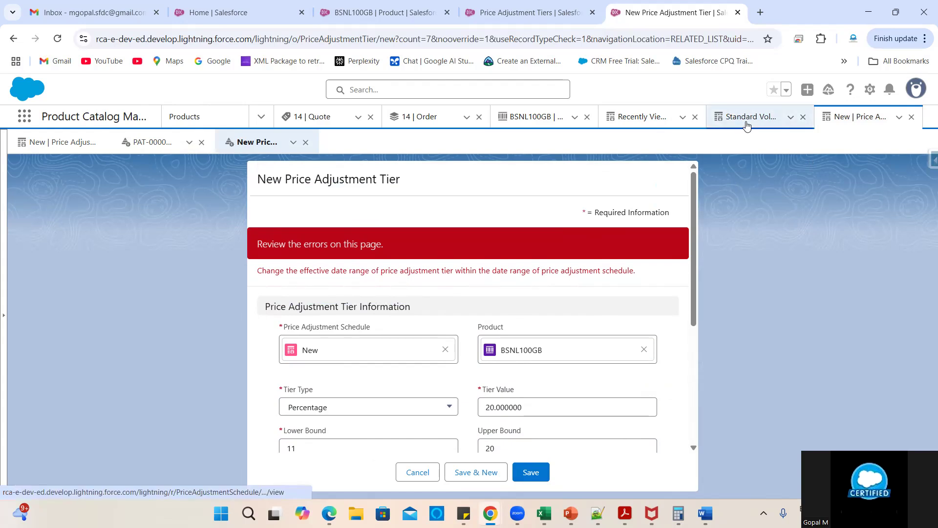
- Check the Standard Volume Based Adjustment schedule's tiers, then reopen the New schedule record
left_click(747, 118)
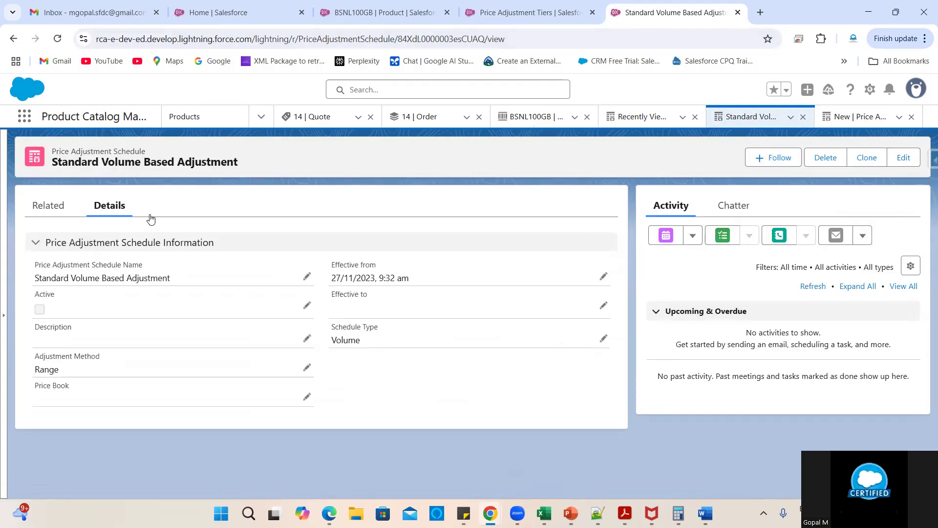
left_click(51, 206)
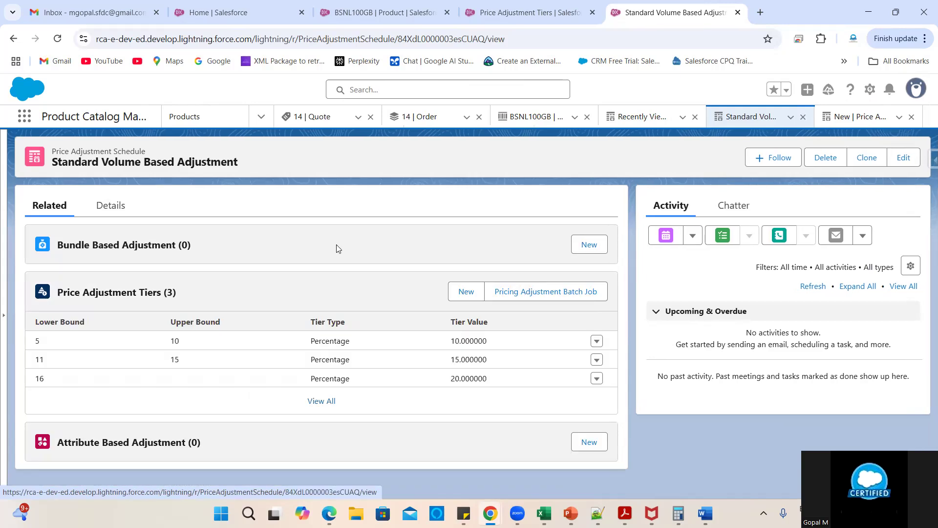
left_click(802, 118)
left_click(521, 14)
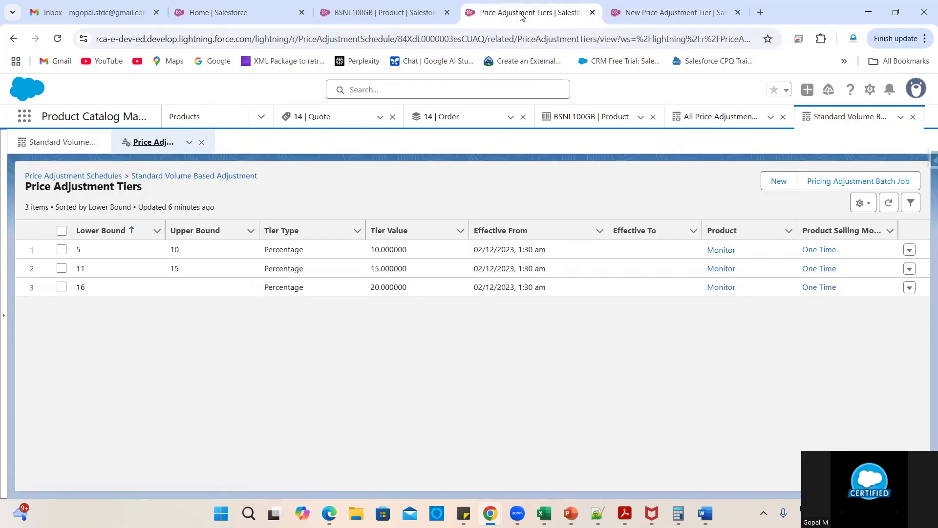
left_click(103, 177)
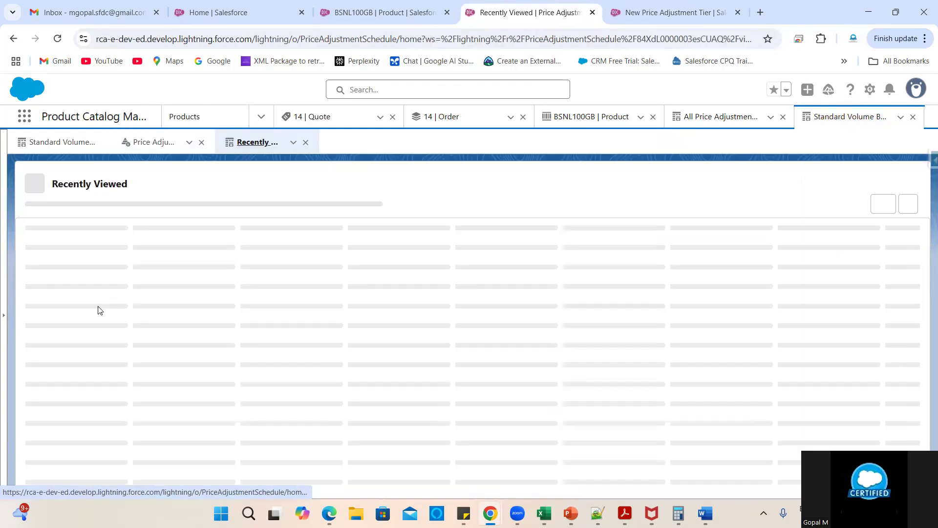
left_click(77, 277)
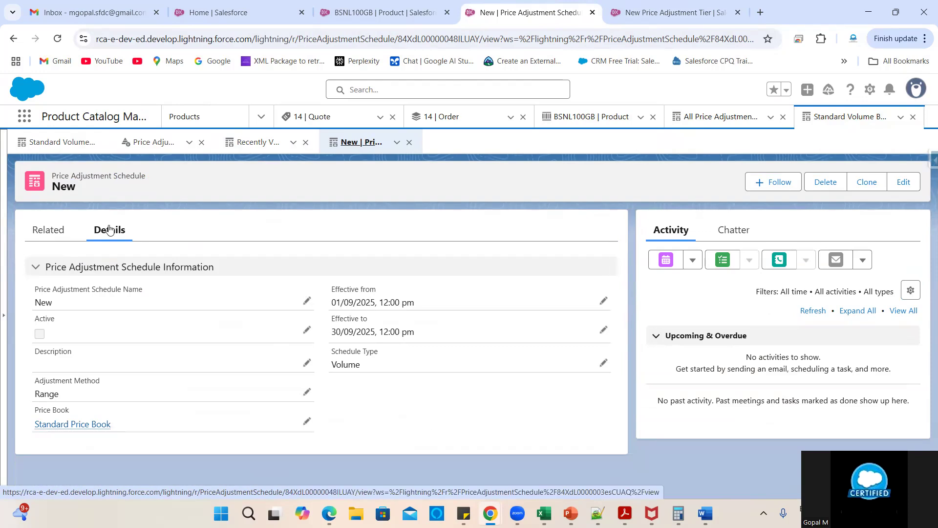
- Compare the unsaved tier form against the New schedule's effective dates
left_click(675, 12)
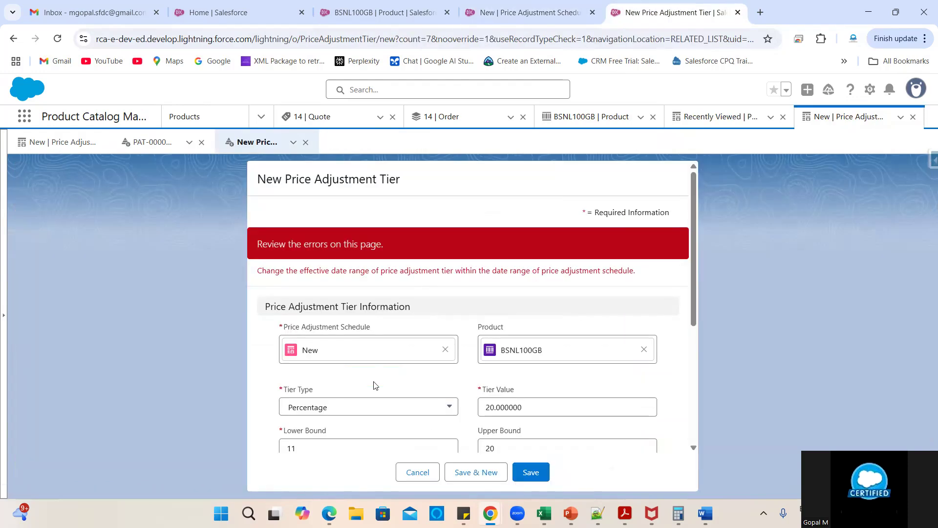
scroll(375, 386, "down", 4)
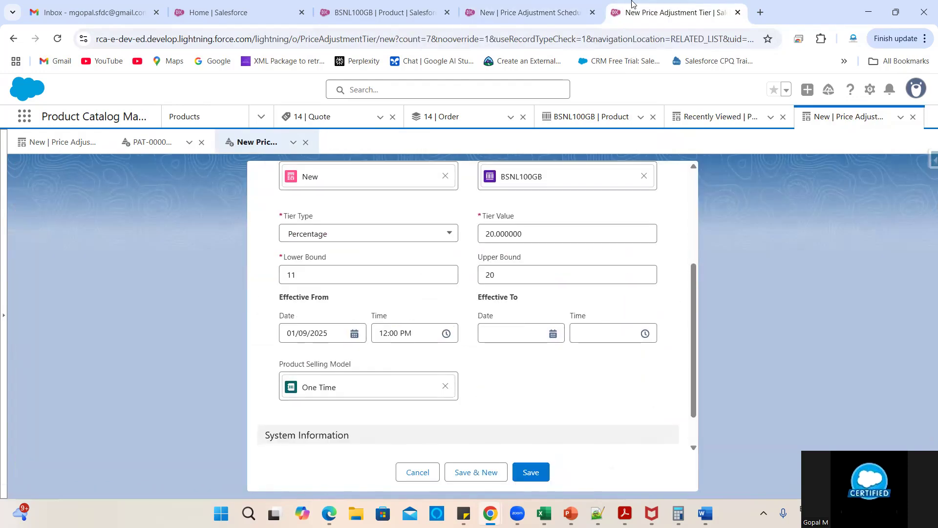
left_click(559, 6)
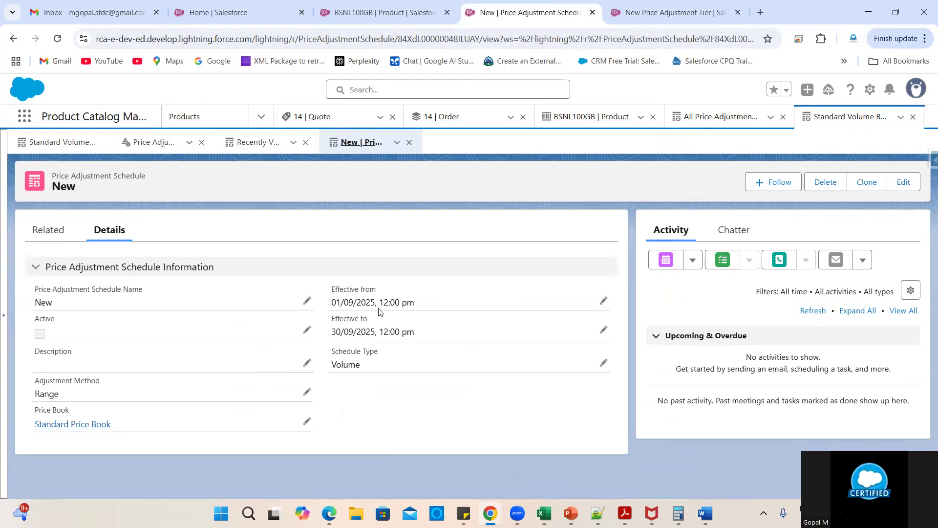
left_click(666, 14)
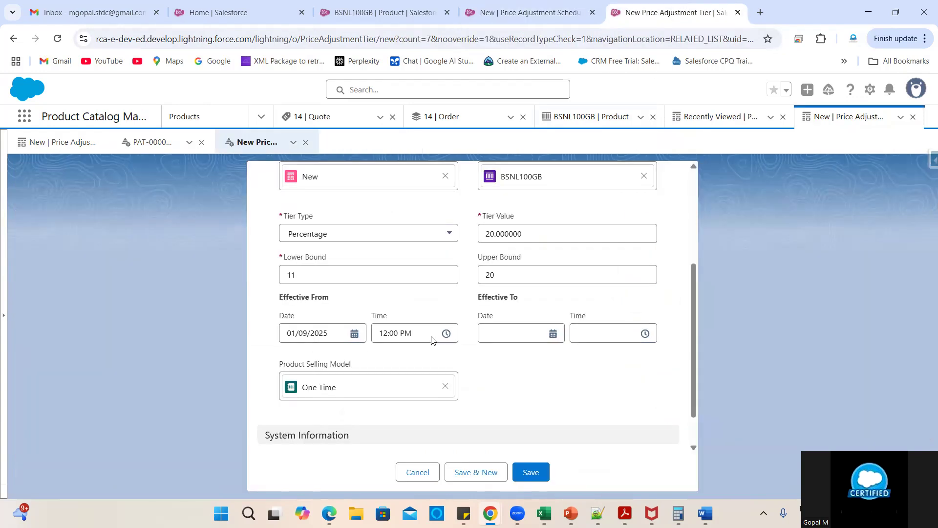
left_click(513, 337)
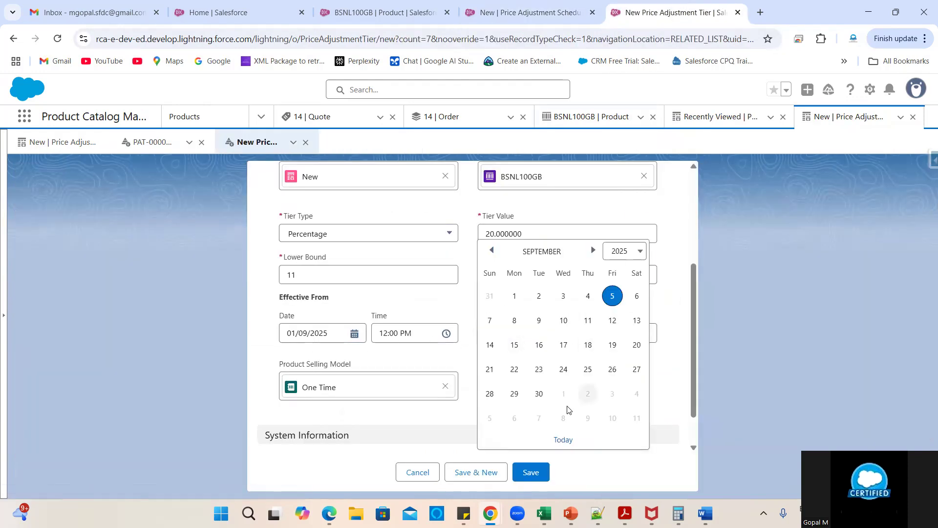
left_click(540, 391)
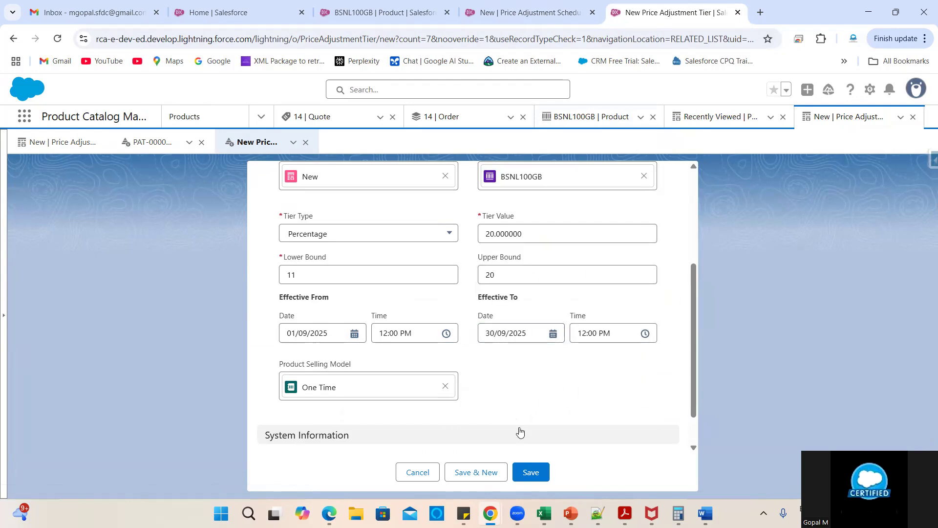
scroll(532, 427, "down", 1)
left_click(536, 470)
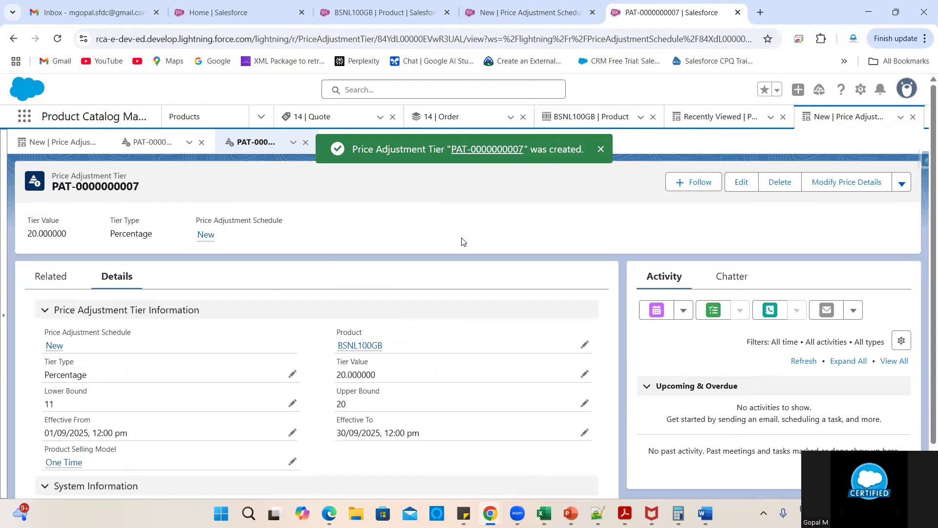
scroll(491, 299, "down", 1)
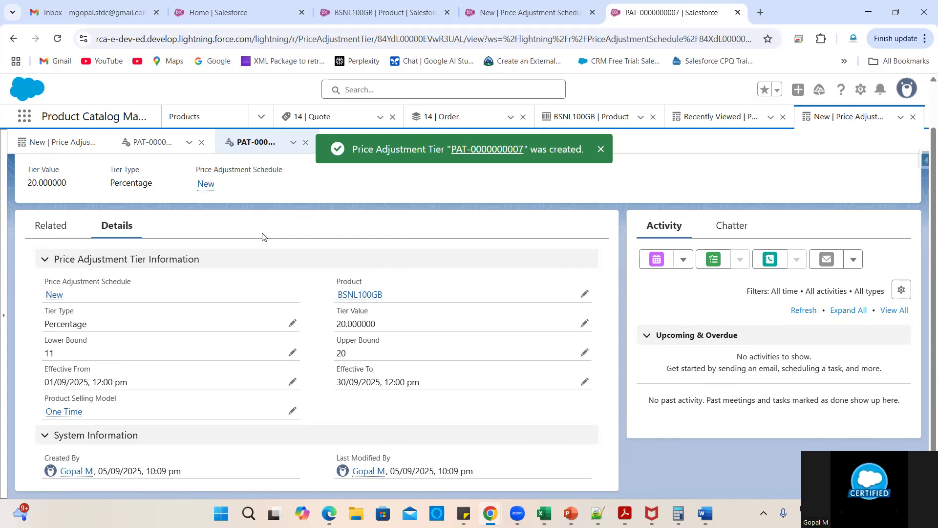
left_click(55, 294)
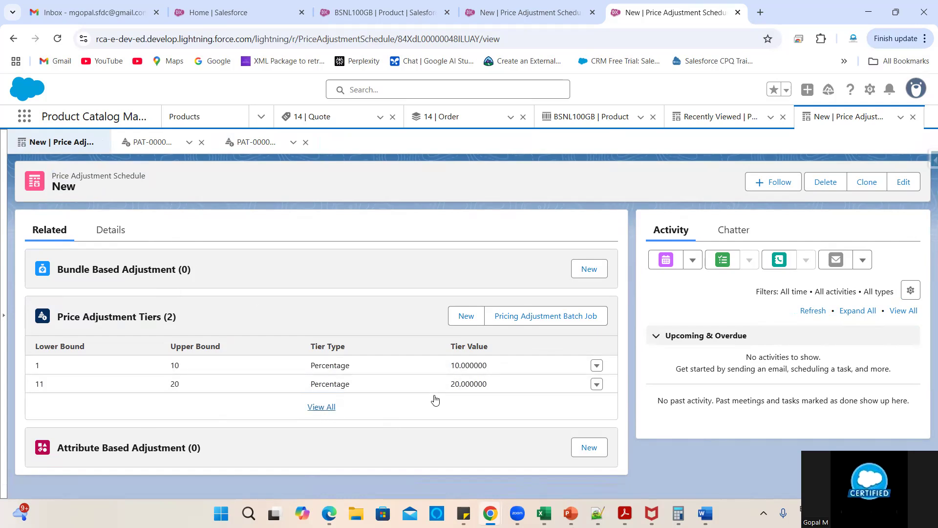
- View all of New's tiers (1–10 at 10, 11–20 at 20), then return to its Details
left_click(321, 407)
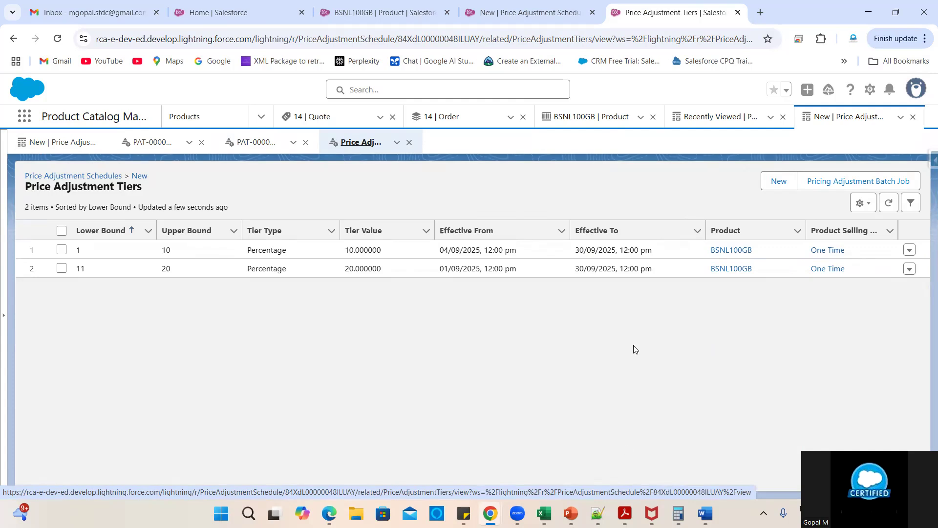
left_click(139, 176)
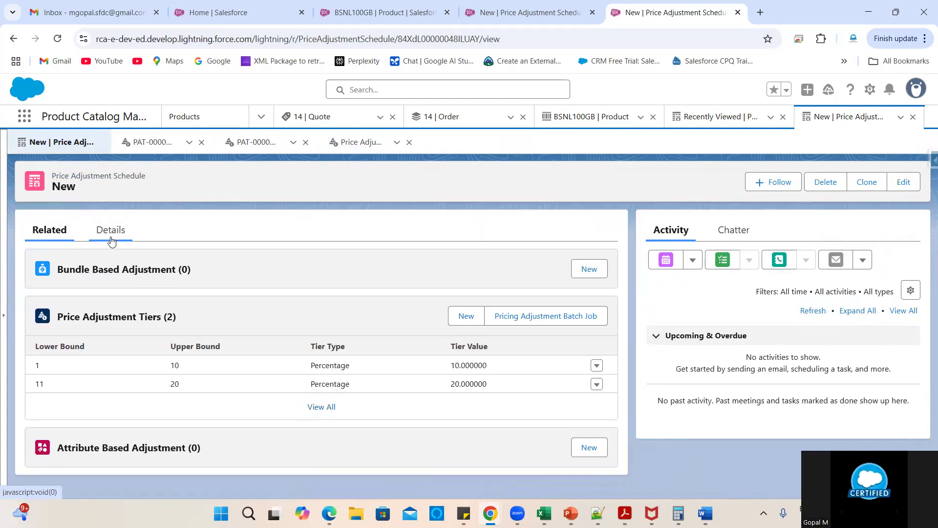
left_click(110, 231)
- Tick Active on the New schedule and save it
left_click(306, 331)
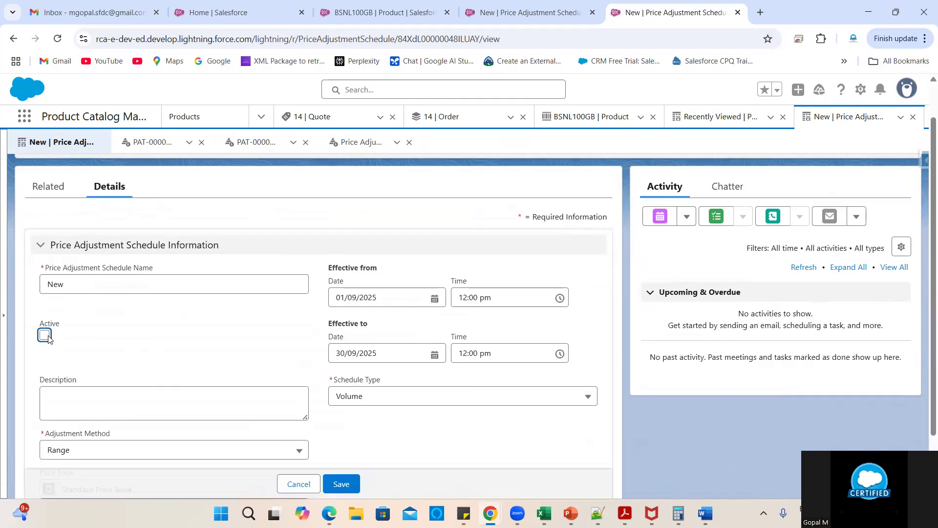
left_click(44, 336)
scroll(183, 353, "down", 2)
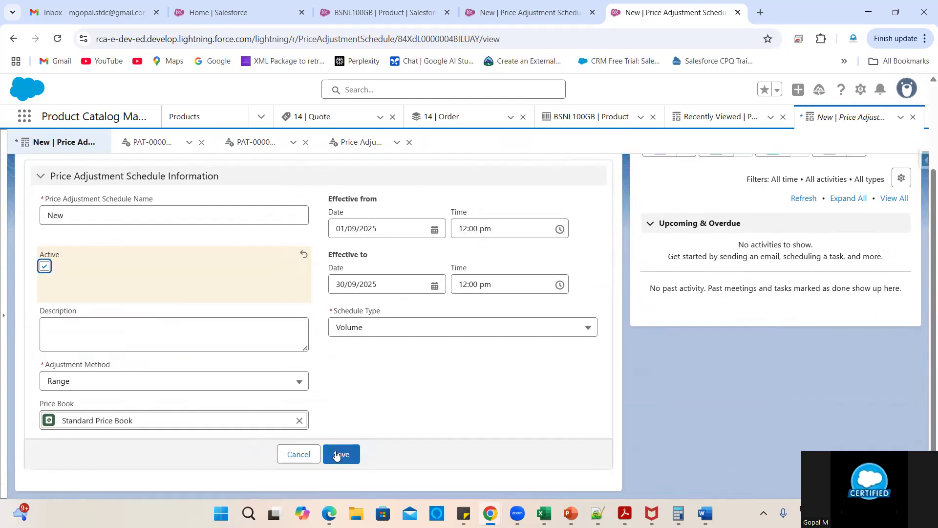
left_click(338, 451)
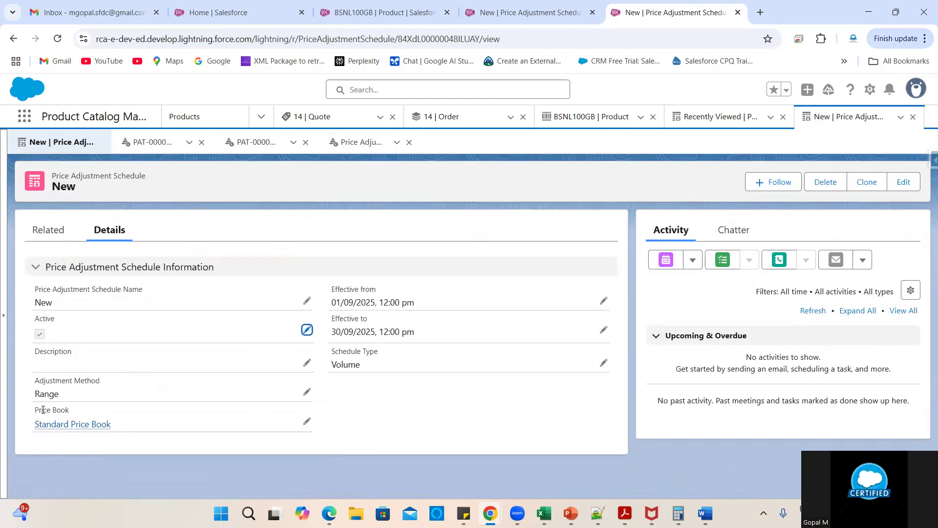
- Open the full Price Adjustment Tiers list and refresh it to show both tiers
left_click(62, 235)
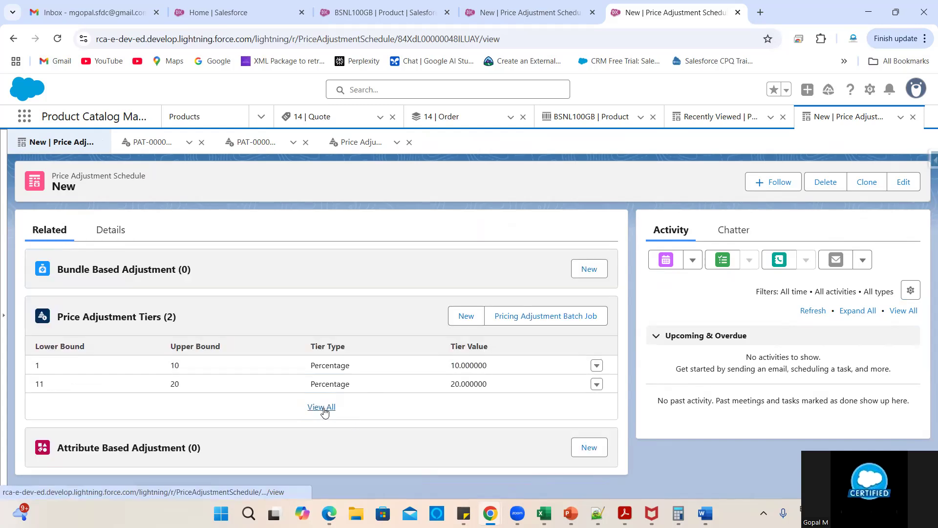
left_click(321, 408)
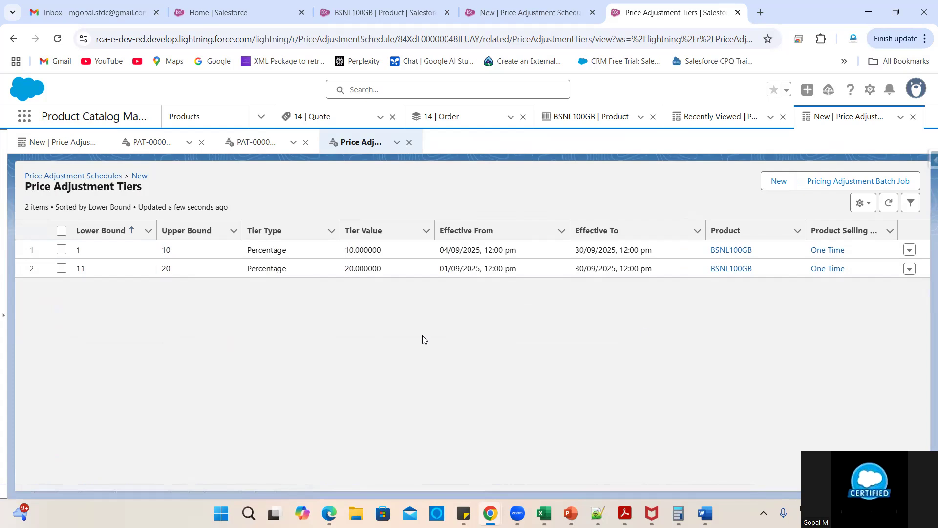
left_click(888, 202)
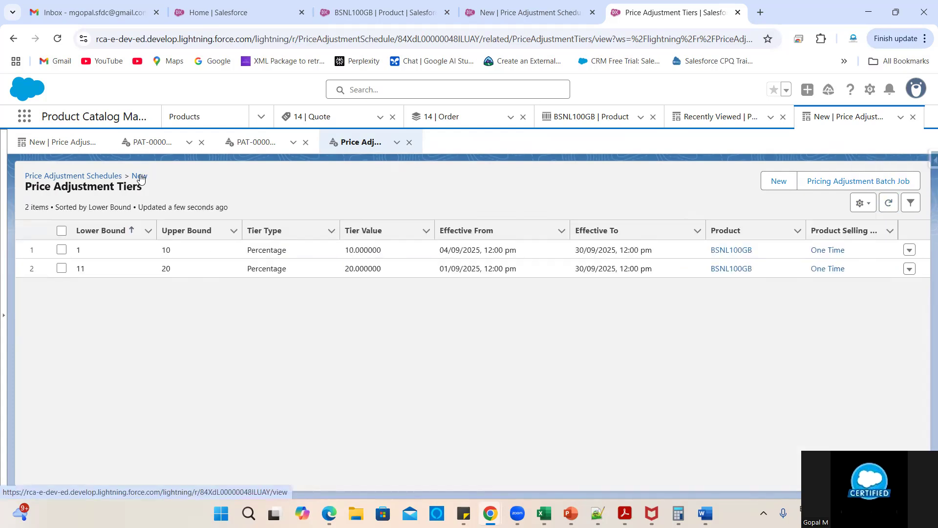
- Return to the BSNL100GB product record, close the App Launcher and reload the page
left_click(140, 176)
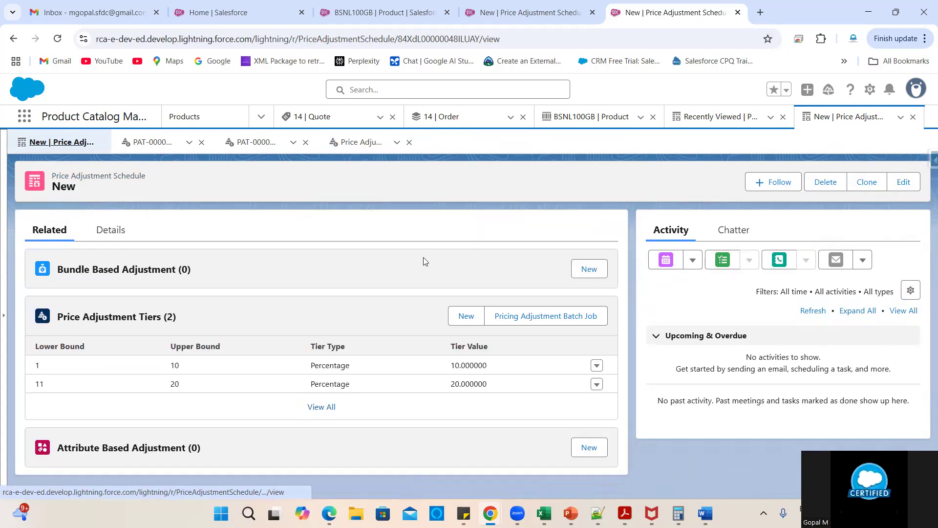
left_click(385, 12)
left_click(232, 352)
left_click(57, 38)
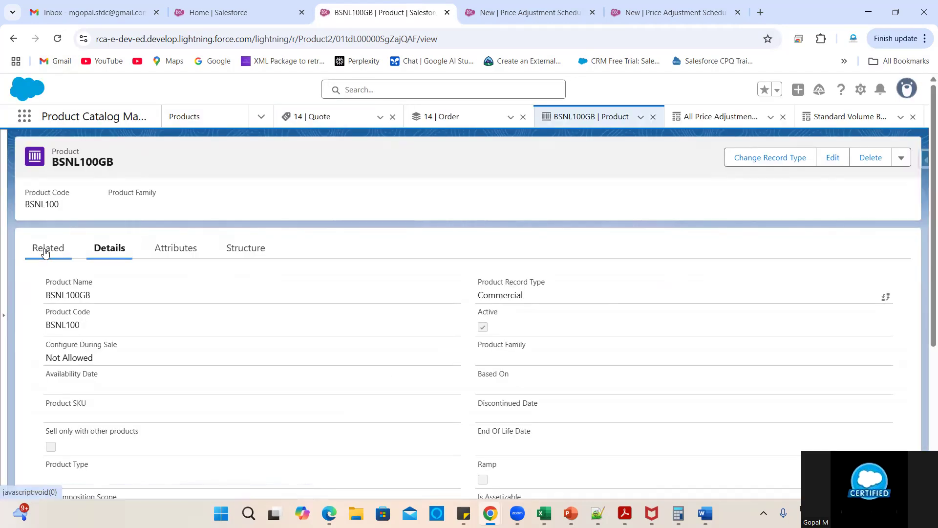
- Scroll through BSNL100GB's related lists, checking its two price adjustment tiers
left_click(45, 251)
scroll(226, 412, "down", 10)
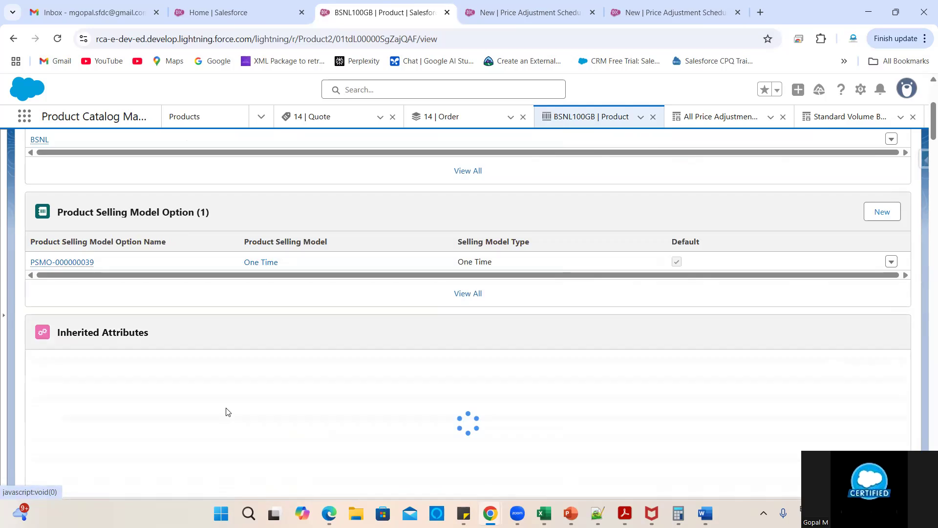
scroll(383, 387, "down", 6)
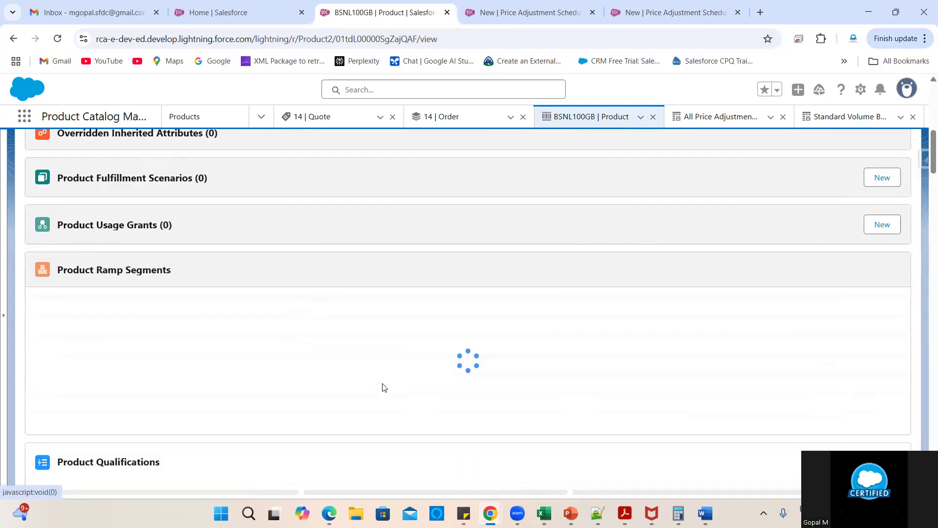
scroll(351, 371, "down", 3)
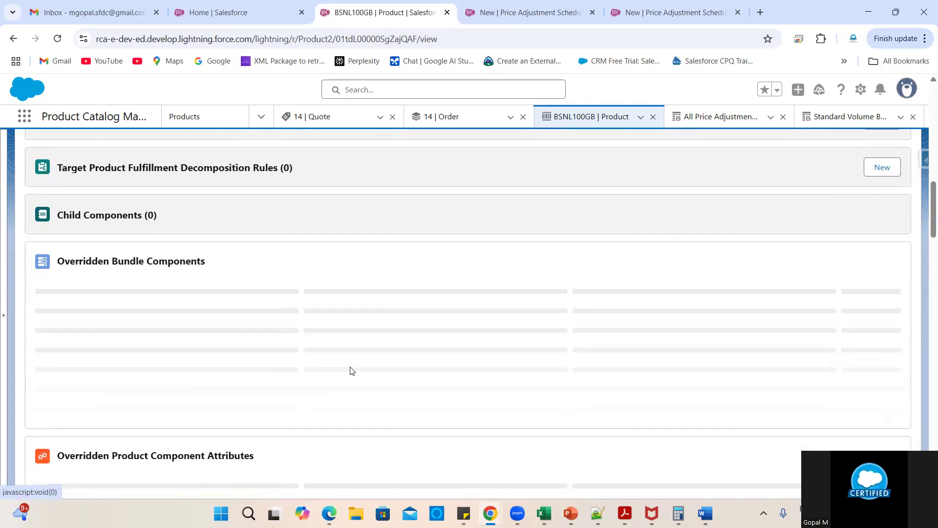
scroll(350, 371, "down", 2)
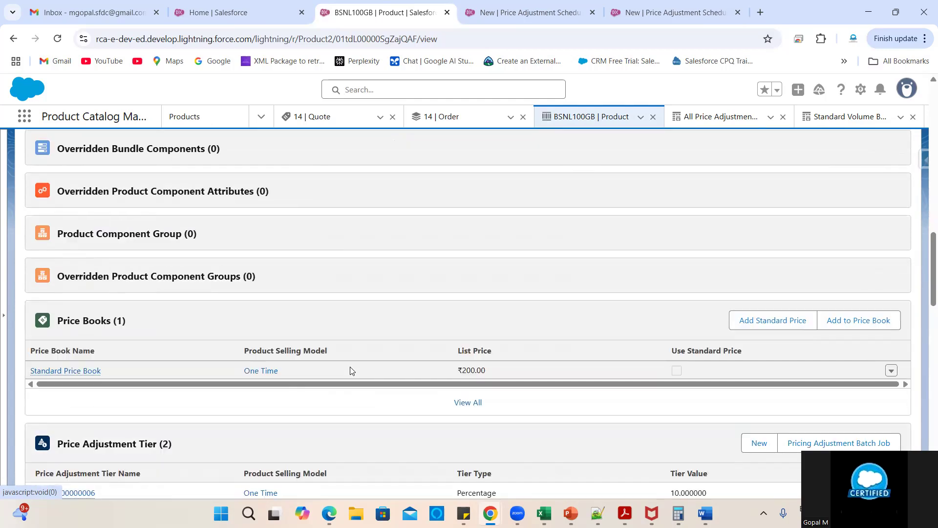
scroll(350, 371, "down", 3)
scroll(439, 360, "down", 1)
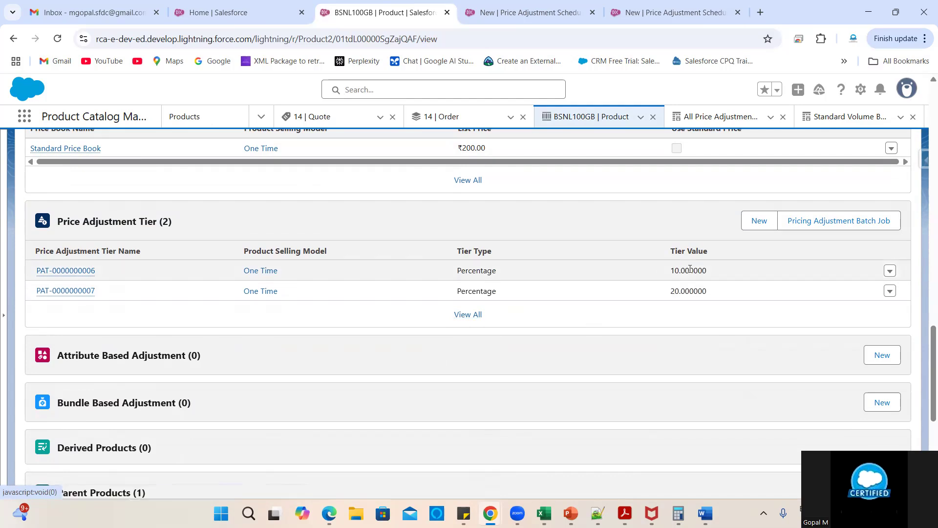
scroll(544, 345, "up", 6)
scroll(544, 346, "up", 15)
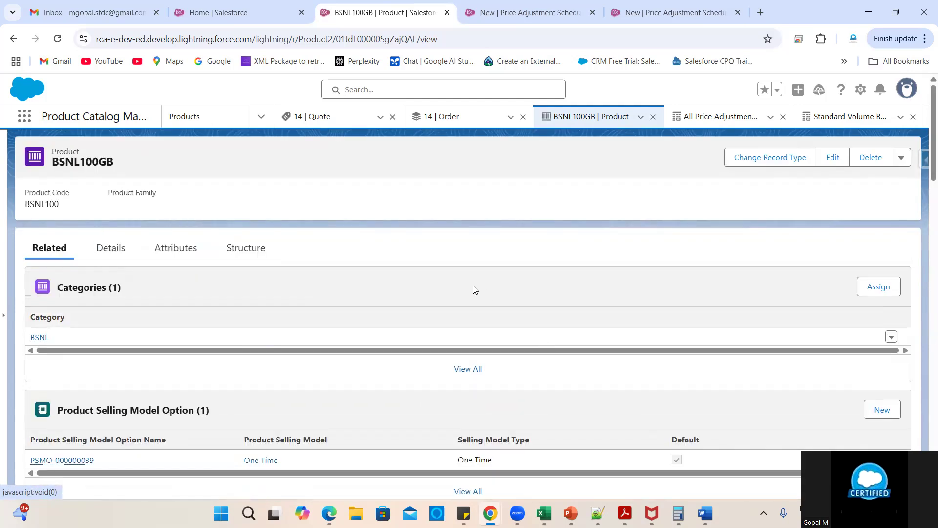
left_click(229, 12)
- Find and open Salesforce Pricing Setup through a Quick Find search for 'Pric'
left_click(52, 157)
type("Pric")
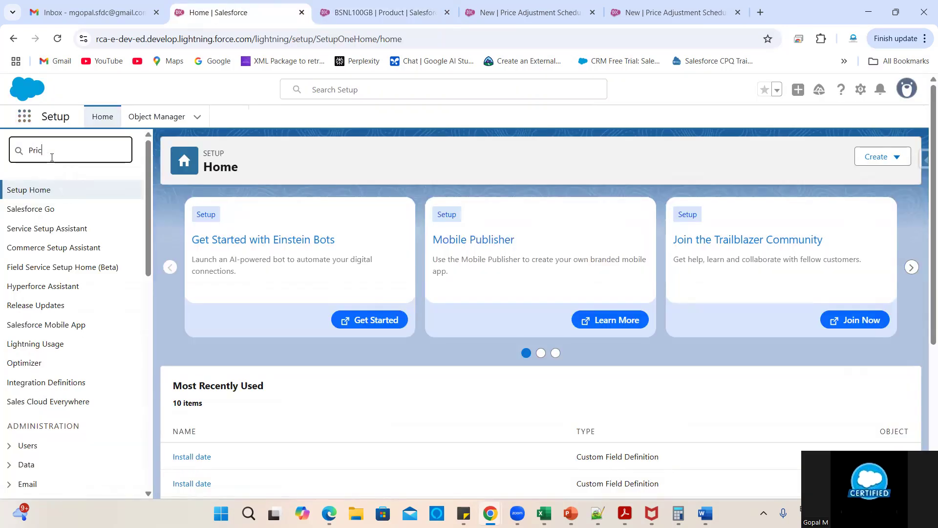
left_click(81, 288)
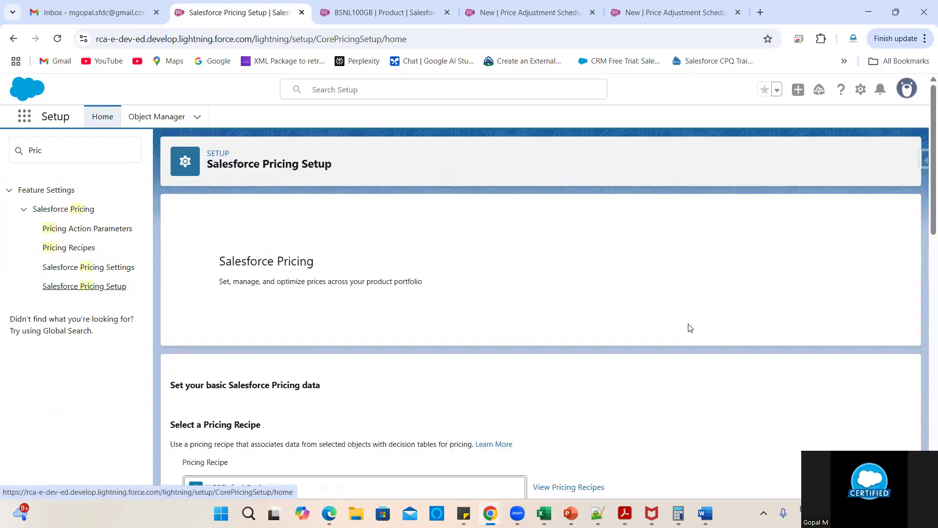
- Start and confirm a sync of all pricing data, then go back to the BSNL100GB product
scroll(697, 396, "down", 8)
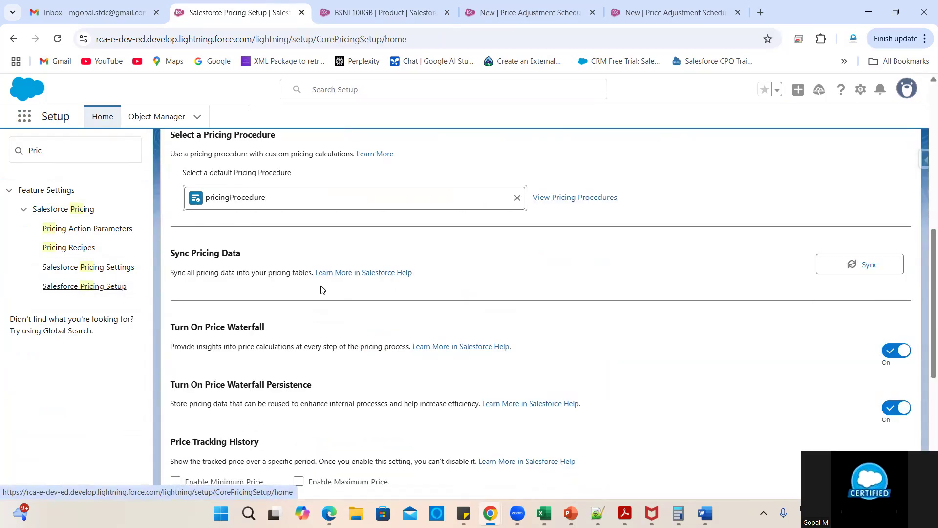
left_click(840, 265)
left_click(552, 311)
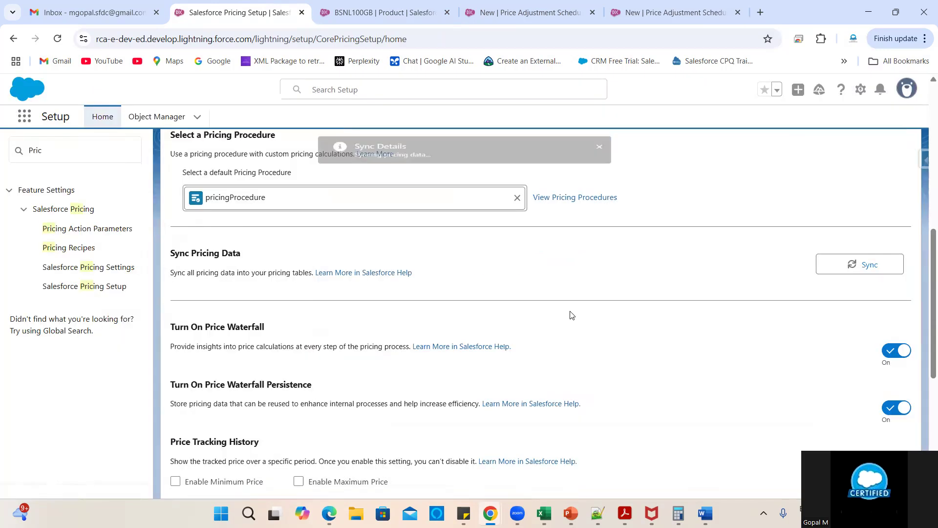
scroll(712, 304, "up", 4)
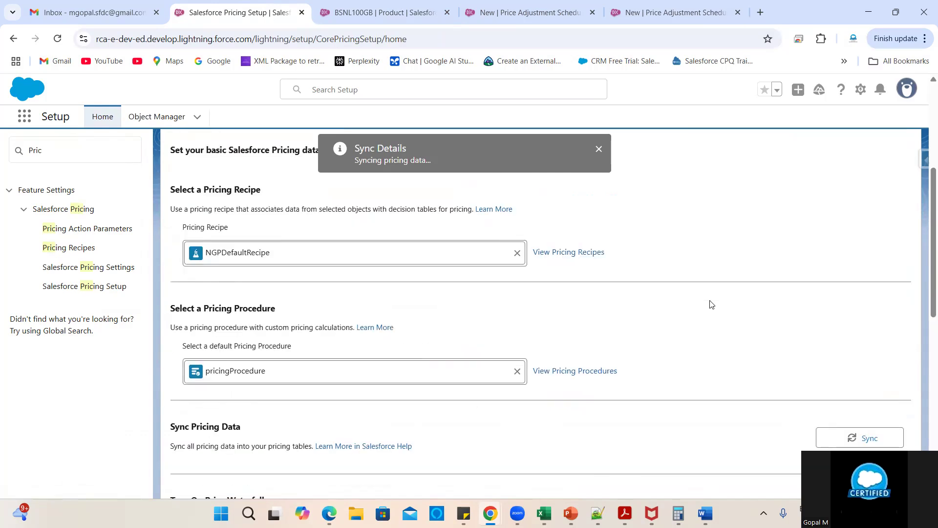
scroll(712, 304, "down", 5)
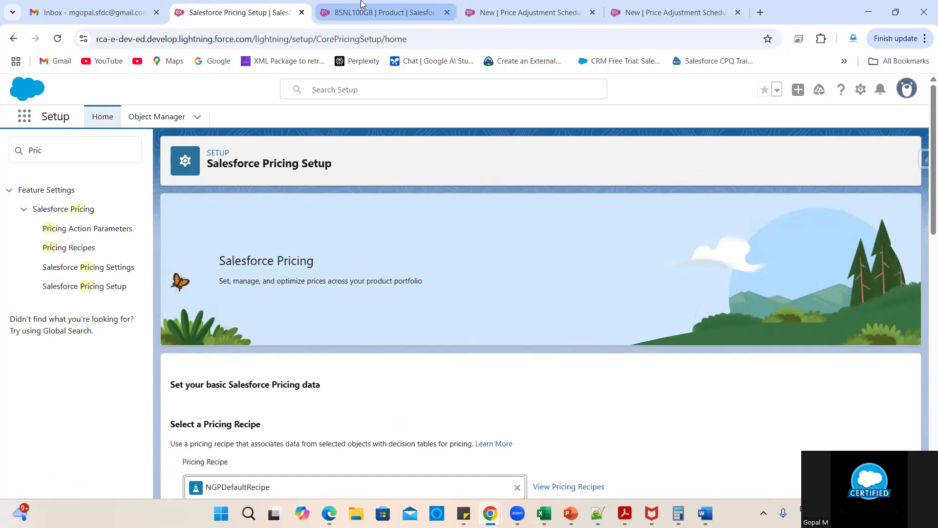
left_click(384, 13)
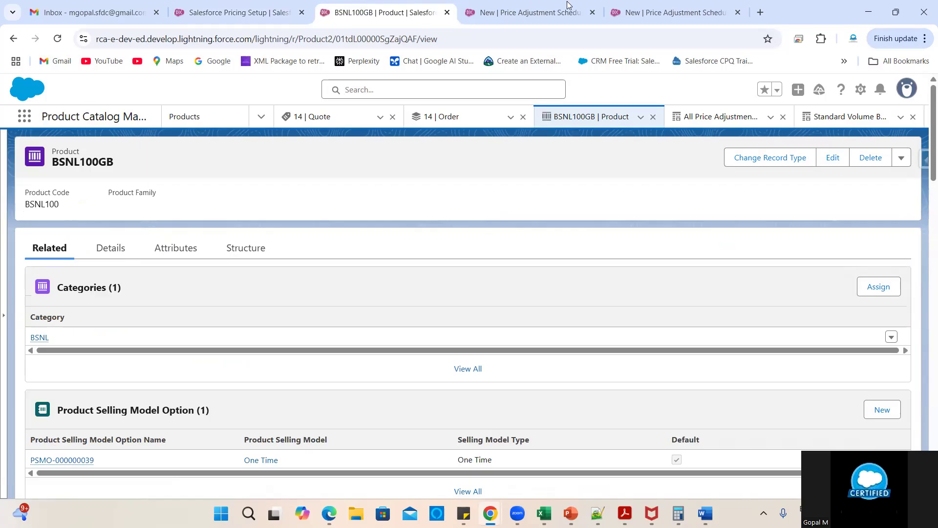
- Delete the Netflix line item from Quote 14 and save the quote at a ₹0.00 total
left_click(527, 12)
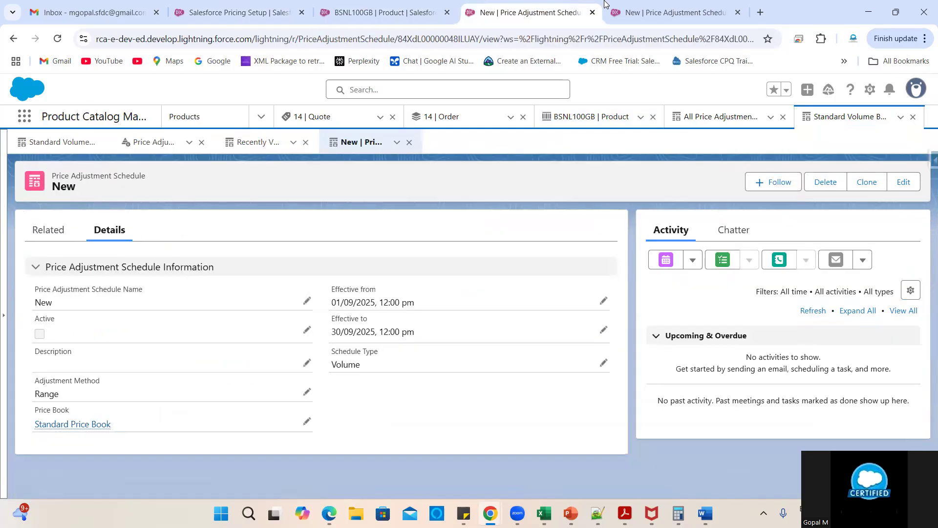
left_click(317, 117)
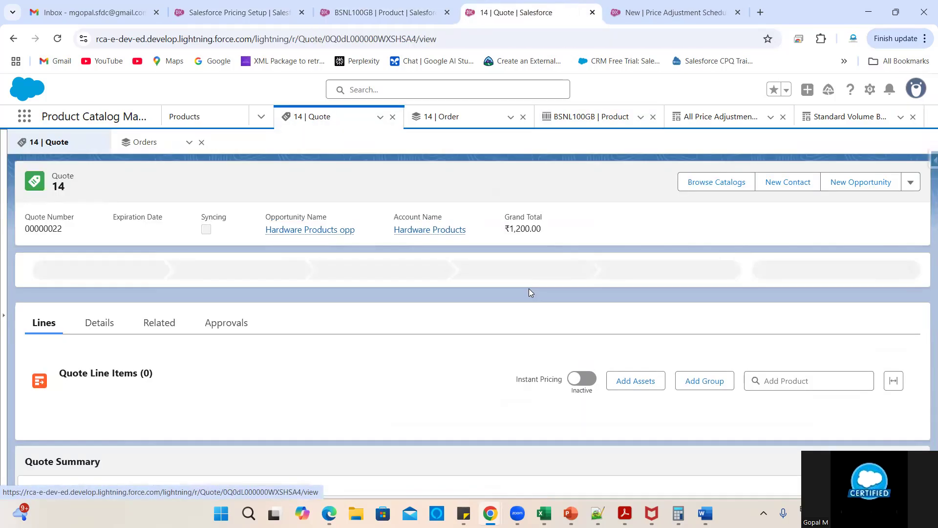
scroll(455, 373, "down", 4)
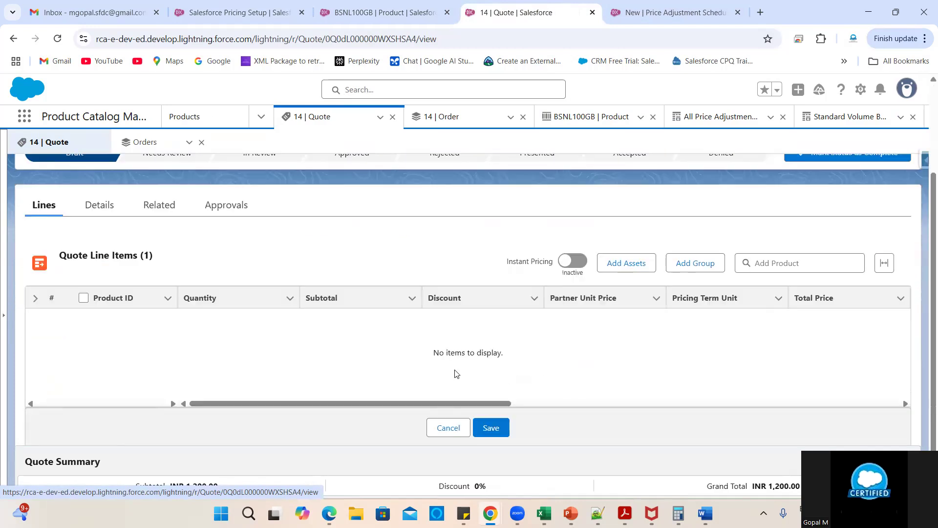
scroll(577, 357, "right", 2)
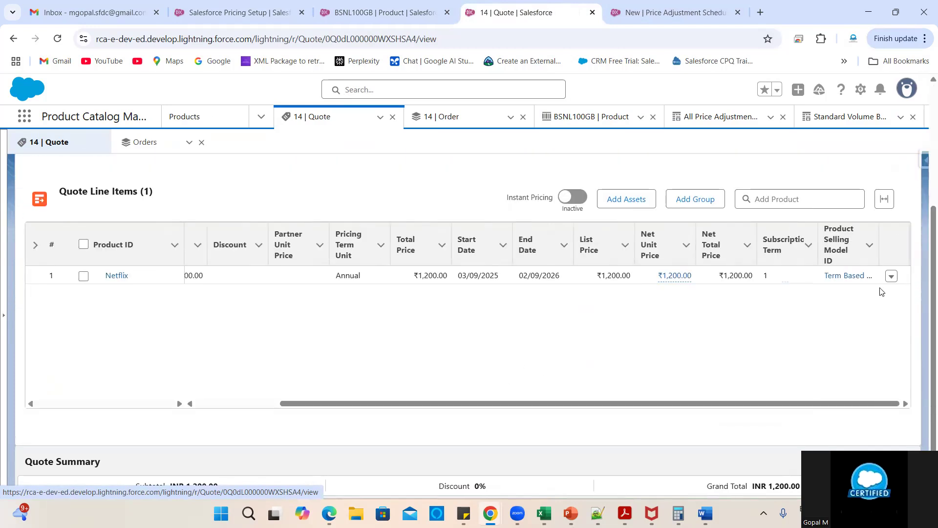
left_click(892, 277)
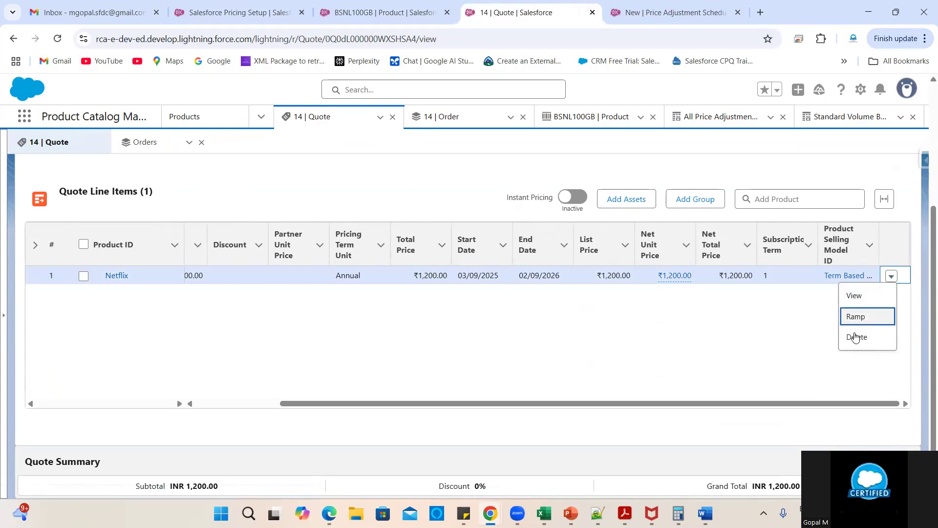
left_click(855, 337)
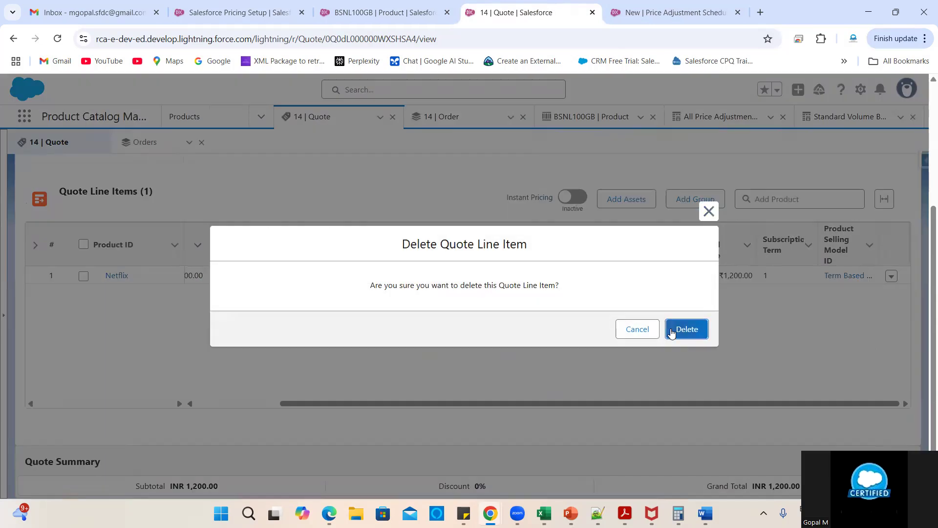
left_click(672, 333)
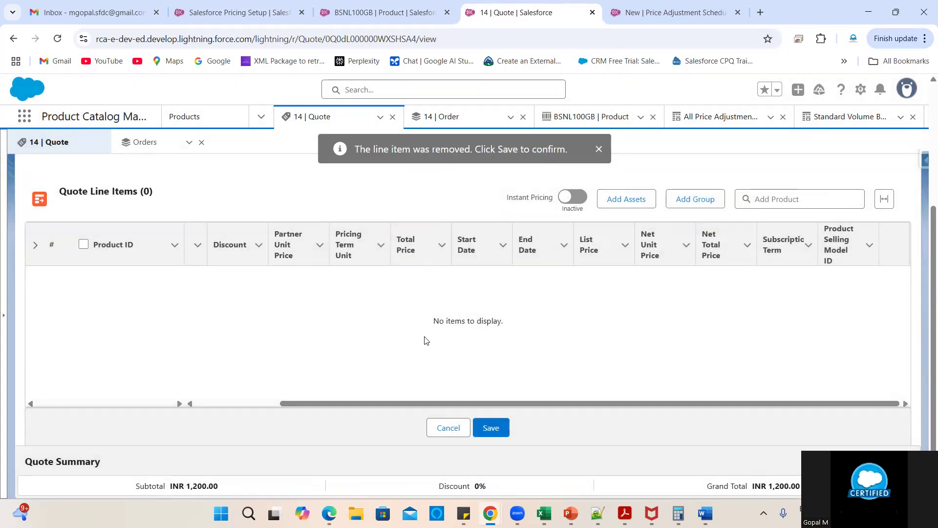
left_click(492, 428)
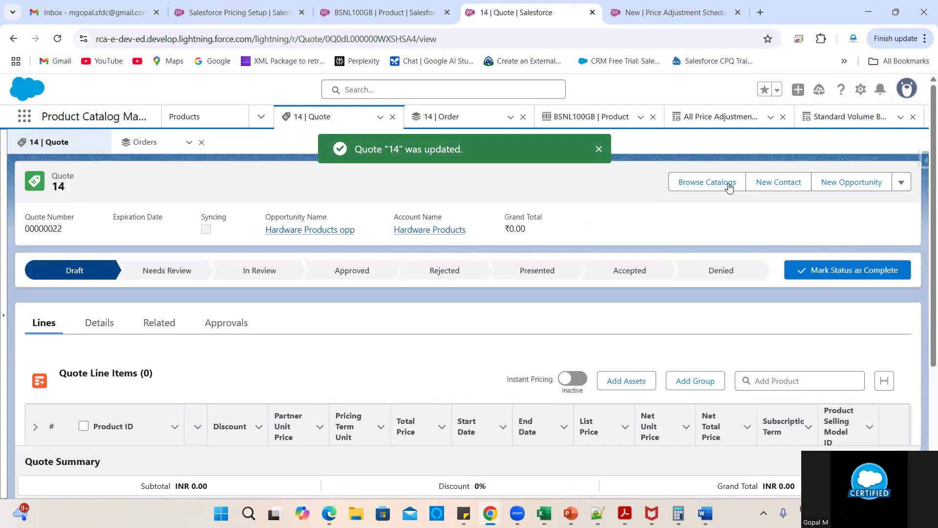
- Add BSNL100GB from the Network's catalog to Quote 14 and save, giving a INR 200.00 subtotal
left_click(712, 183)
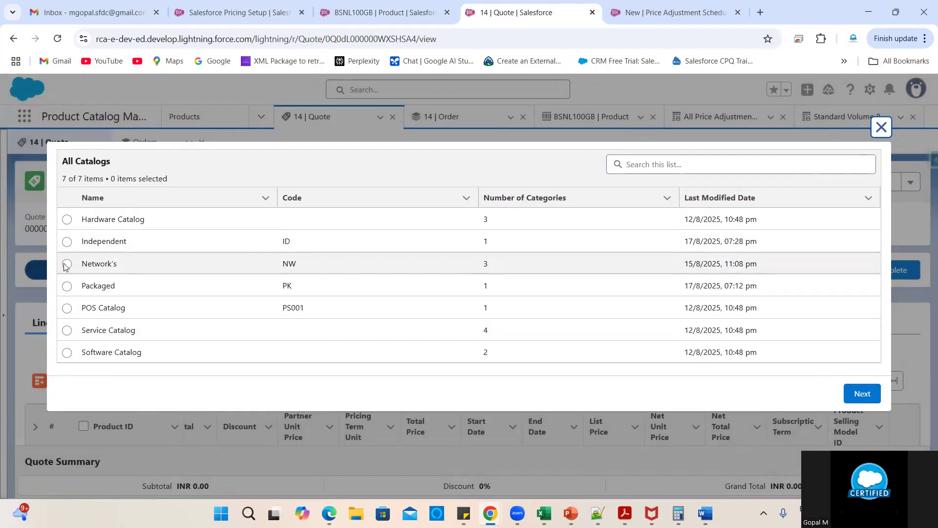
left_click(66, 264)
left_click(861, 393)
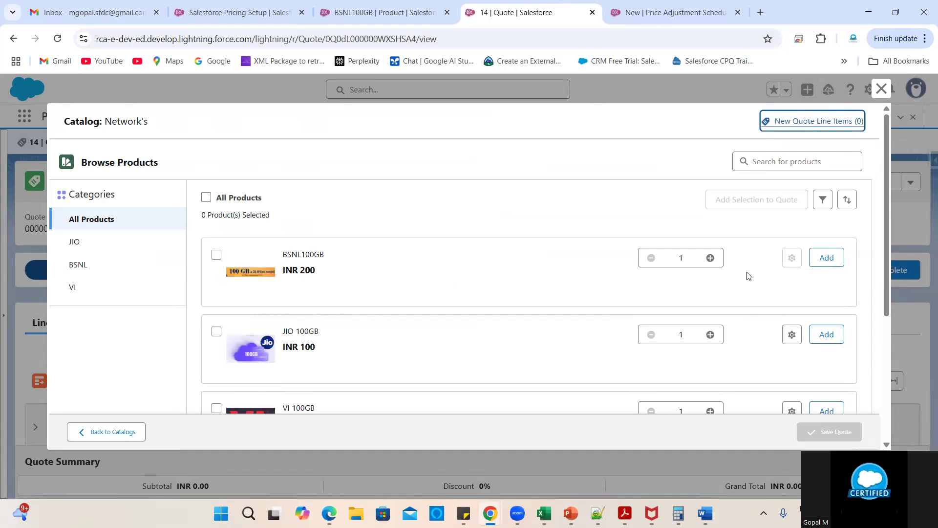
left_click(827, 259)
left_click(827, 433)
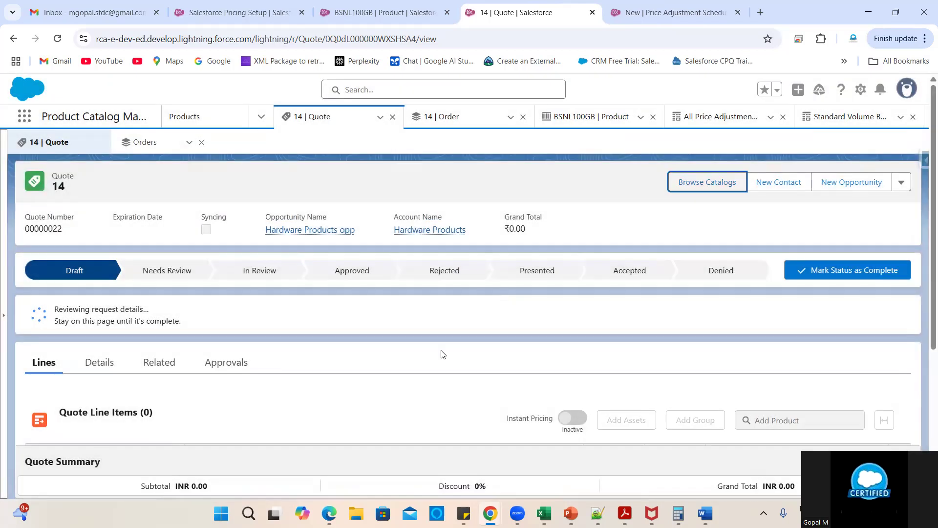
scroll(468, 366, "down", 5)
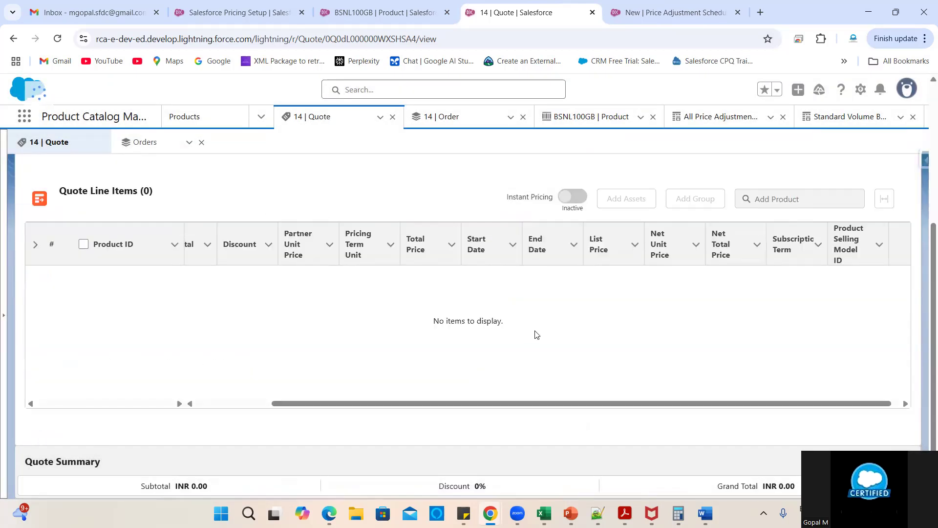
scroll(394, 336, "left", 2)
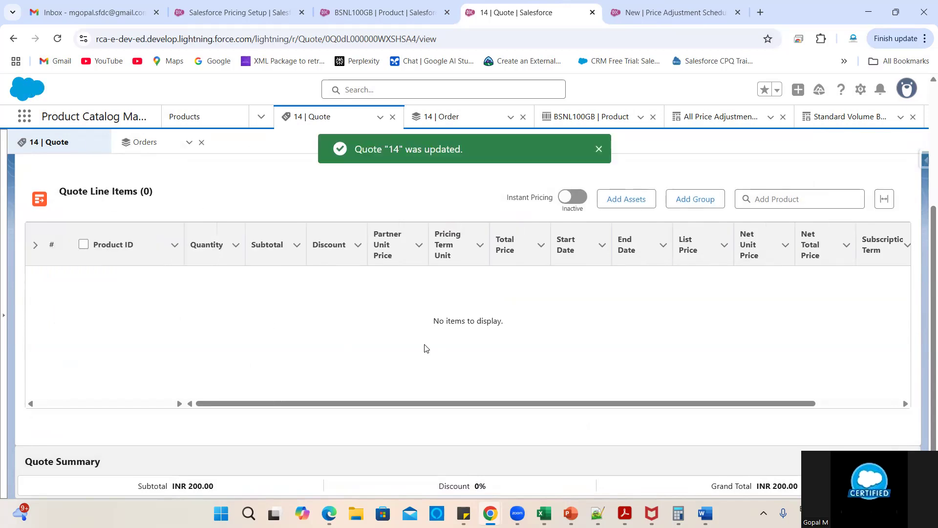
- Turn on Instant Pricing for Quote 14
scroll(425, 348, "right", 2)
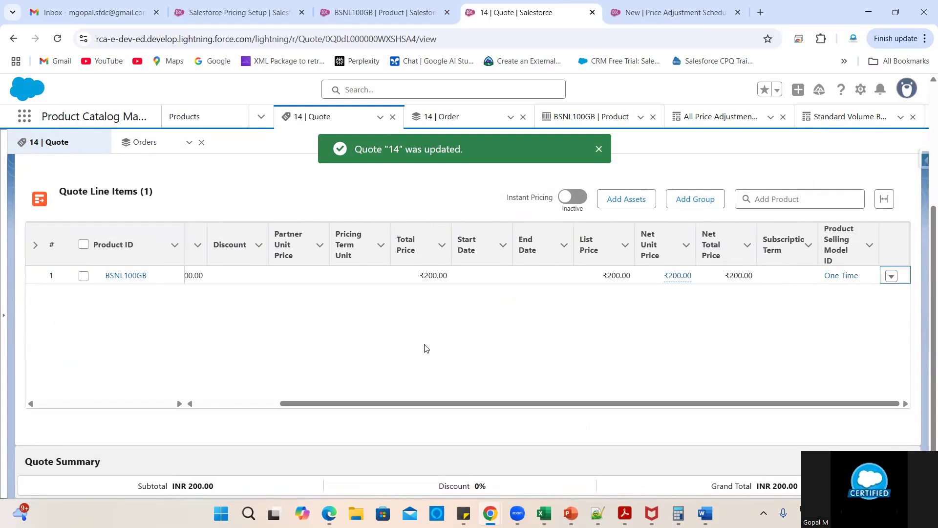
scroll(425, 348, "left", 2)
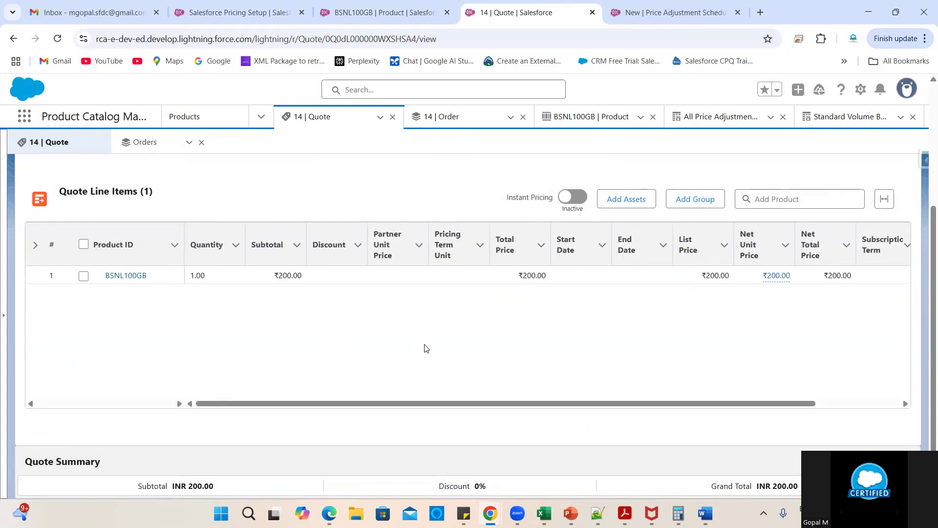
left_click(233, 277)
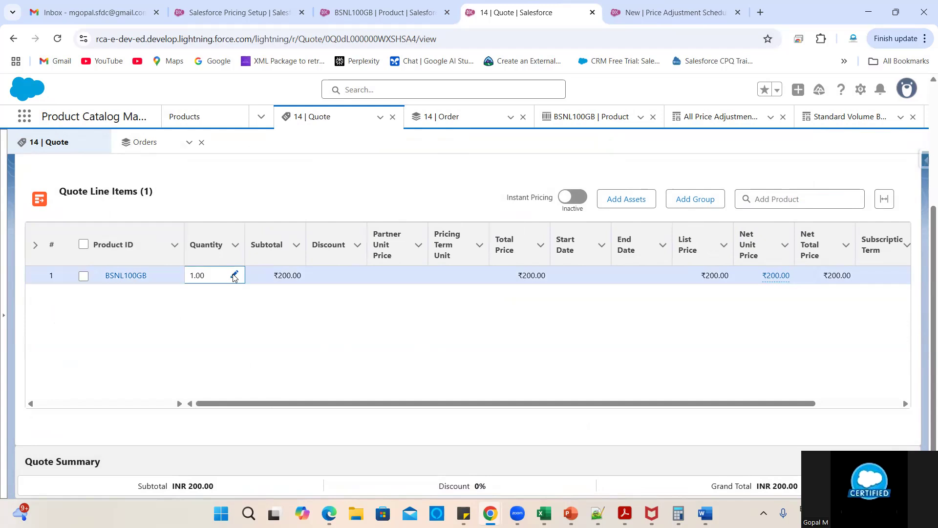
left_click(571, 198)
- Change the BSNL100GB line quantity to 5, raising its total to ₹1,000.00 with no discount
left_click(234, 277)
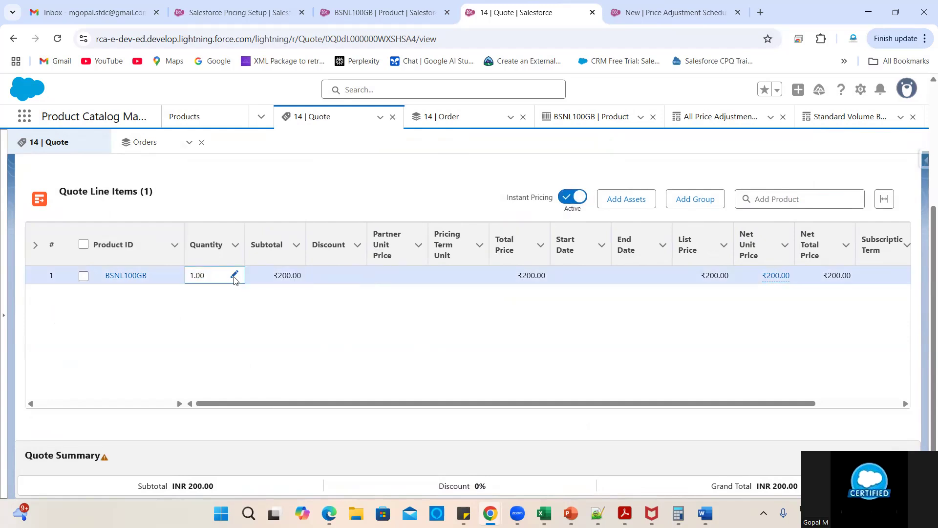
left_click(234, 277)
left_click(571, 414)
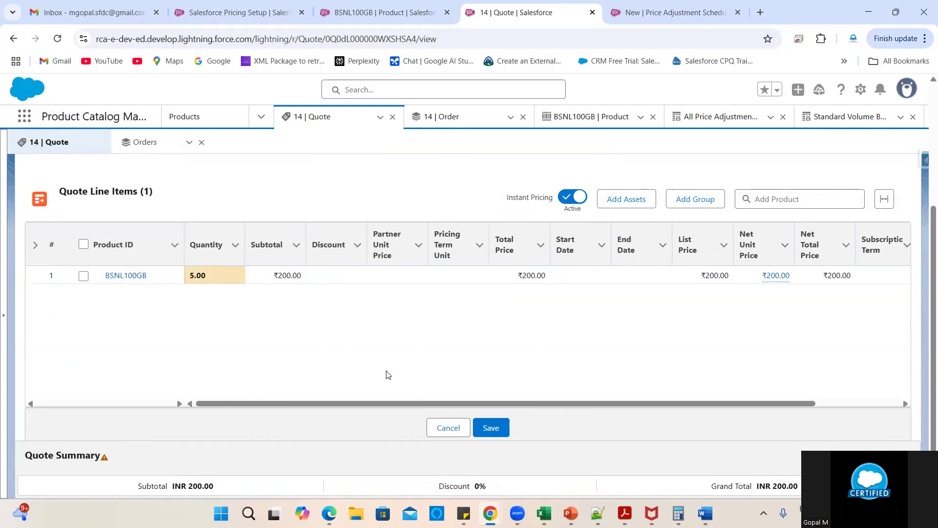
scroll(684, 346, "right", 2)
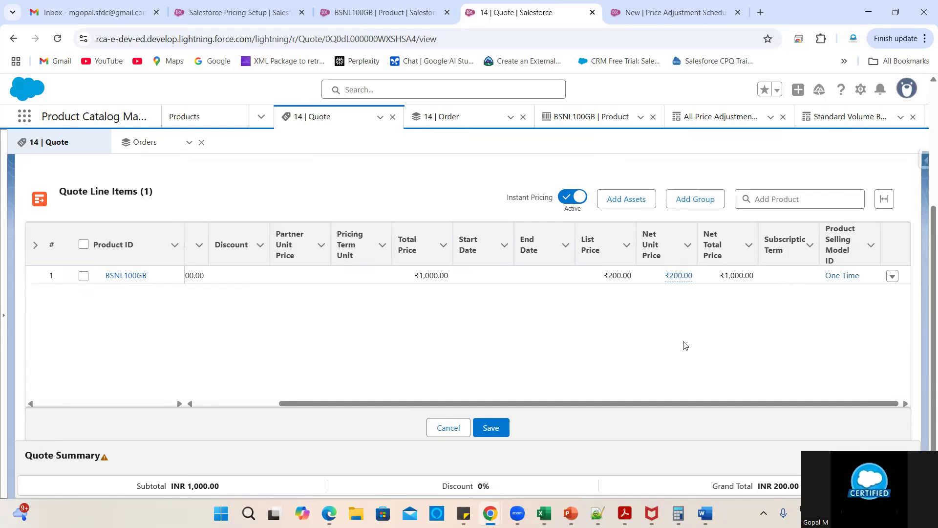
scroll(684, 346, "left", 2)
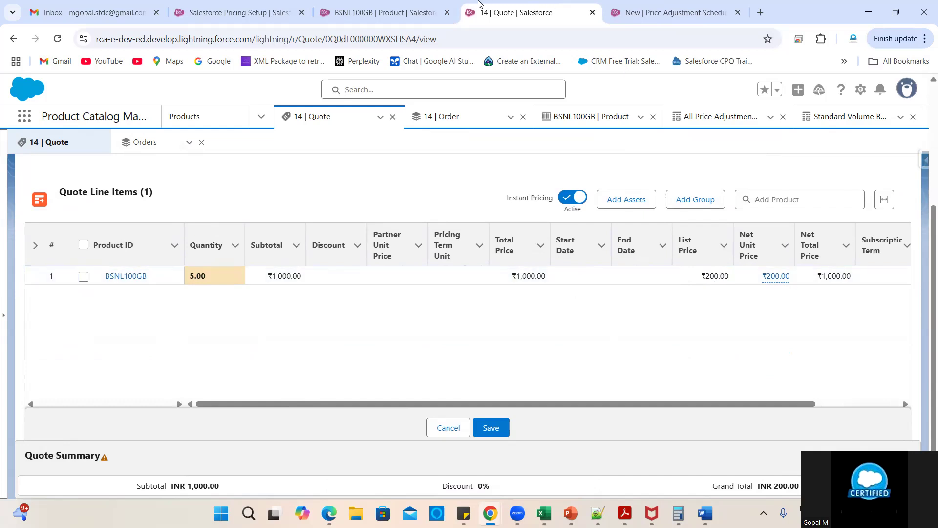
left_click(675, 13)
- Check the tier list, product record and pricing setup, then reload Quote 14 showing the Product Selling Model ID column
left_click(325, 416)
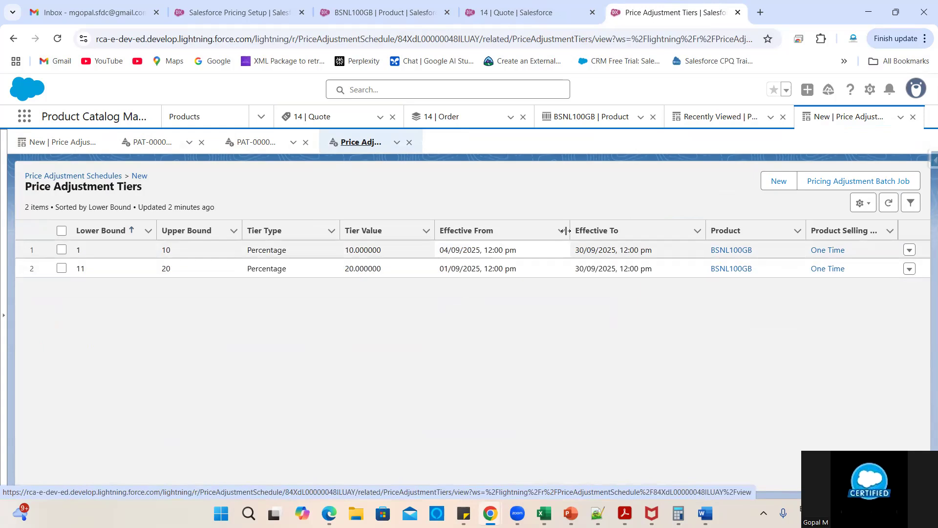
left_click(386, 10)
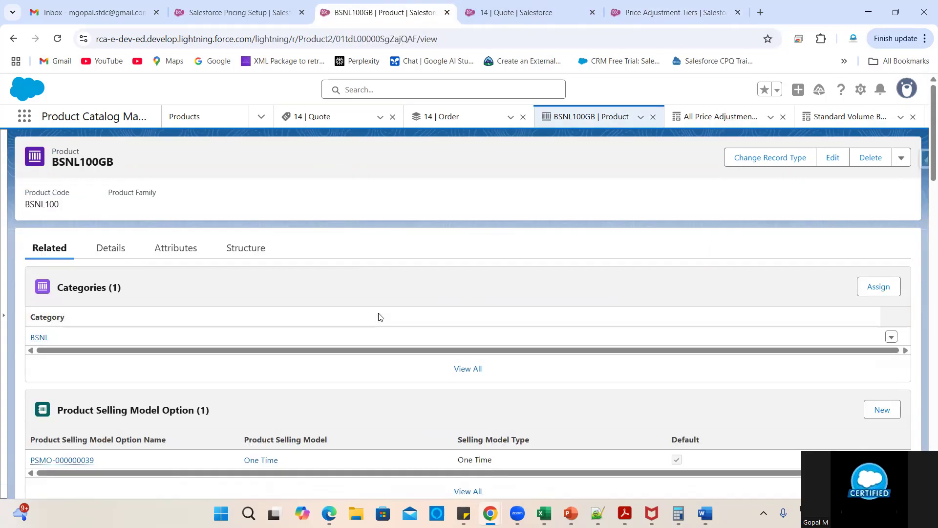
scroll(429, 341, "down", 2)
scroll(429, 341, "down", 4)
scroll(429, 341, "up", 3)
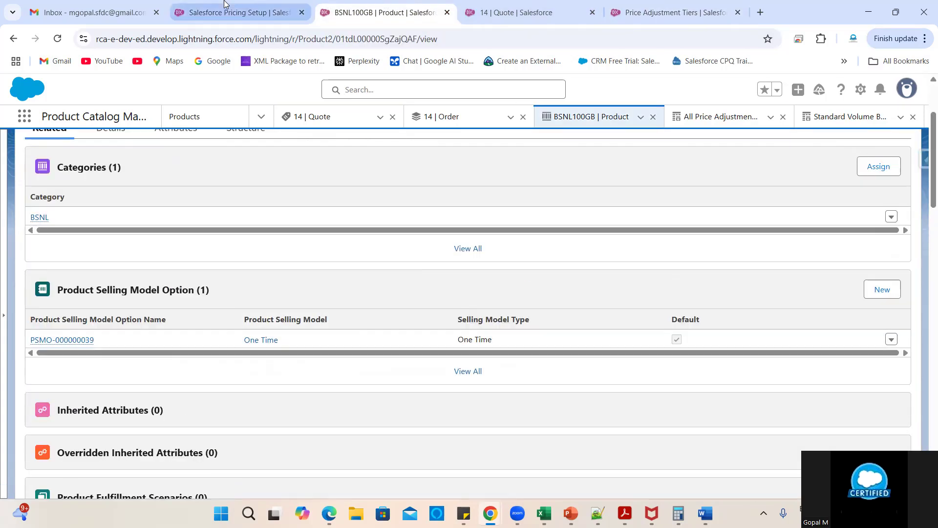
left_click(240, 13)
left_click(515, 4)
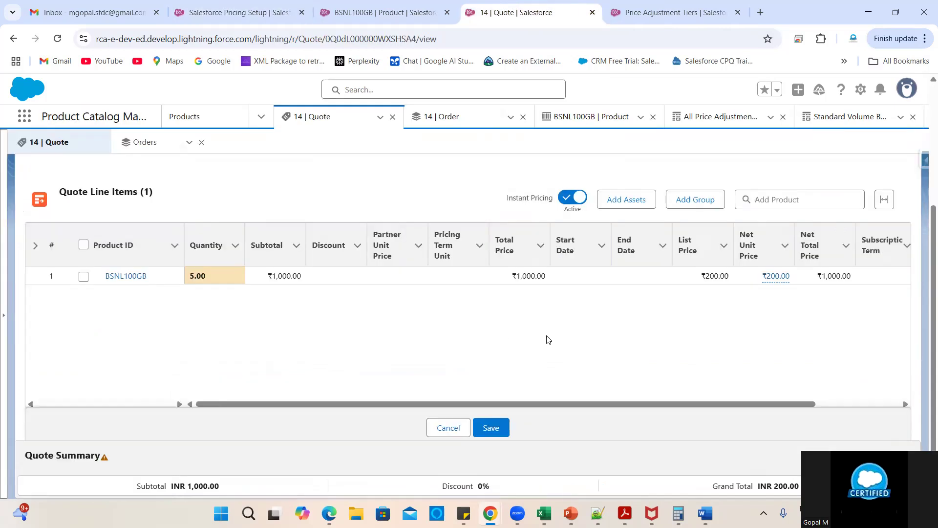
left_click(838, 407)
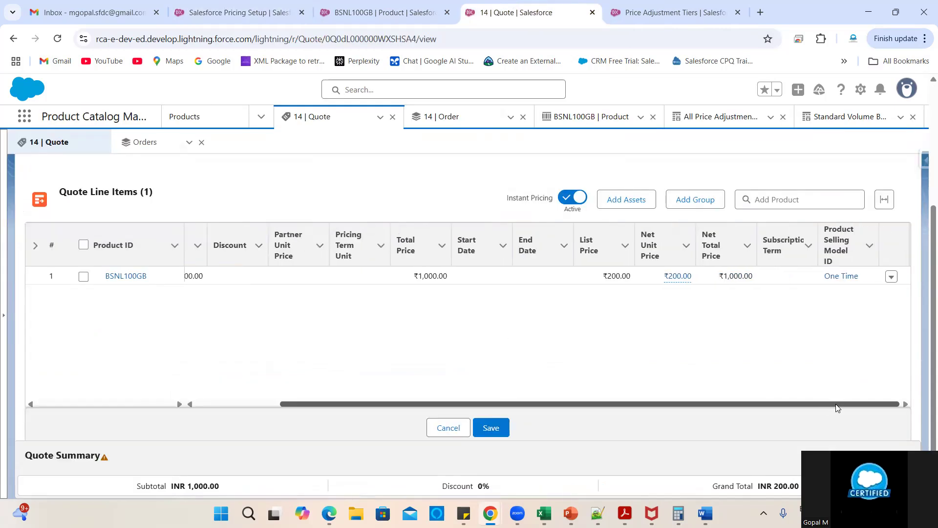
left_click(59, 38)
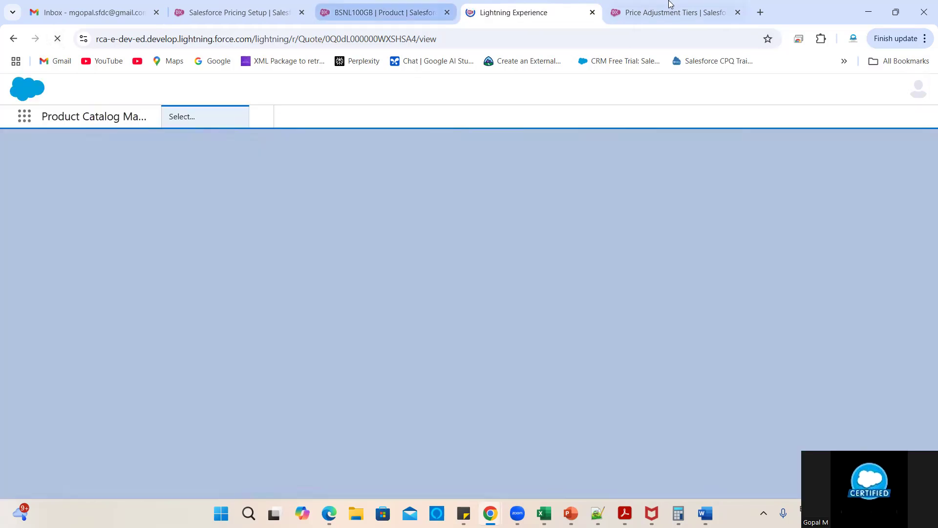
- Open the New schedule, confirm it is Active, and view all its tiers (1–10 at 10%, 11–20 at 20%)
left_click(670, 6)
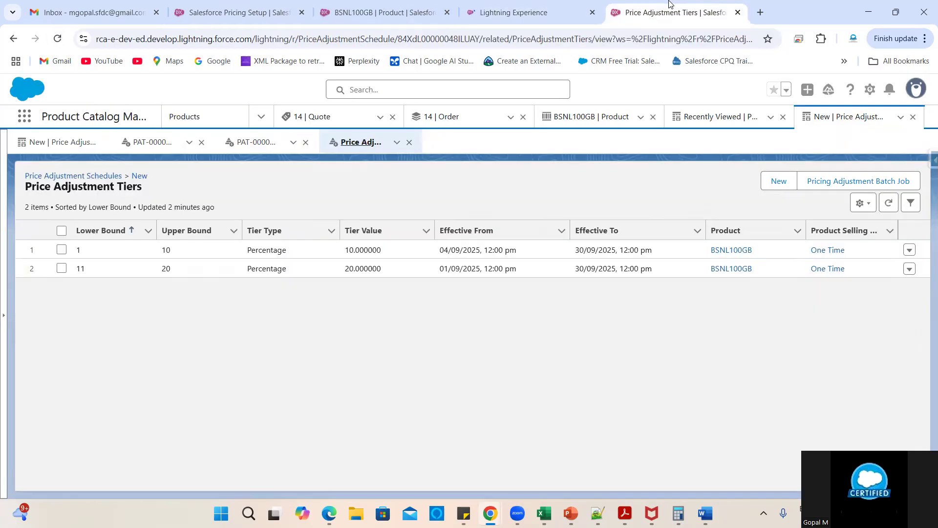
left_click(142, 176)
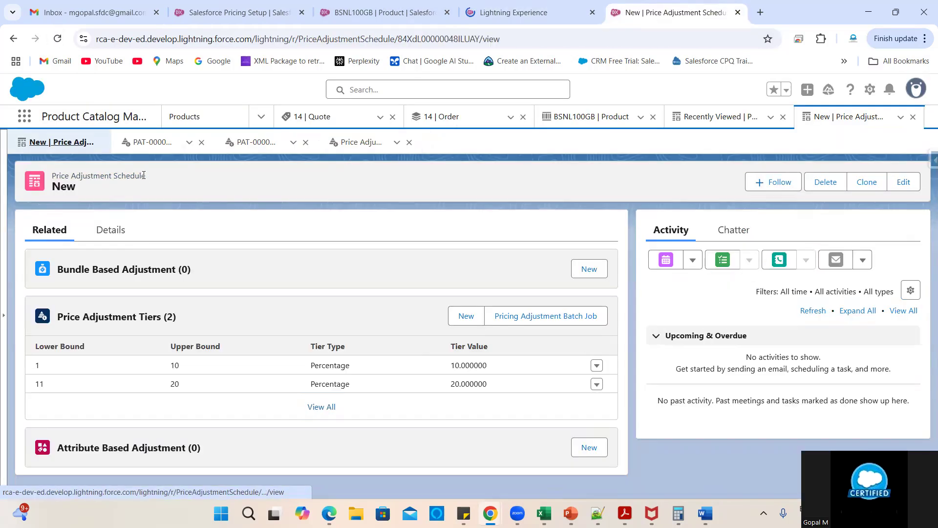
left_click(111, 229)
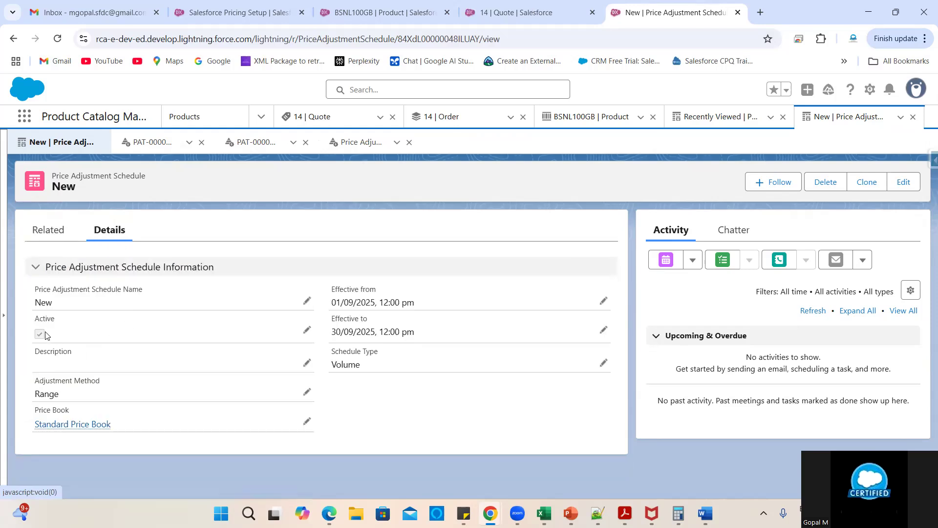
left_click(47, 230)
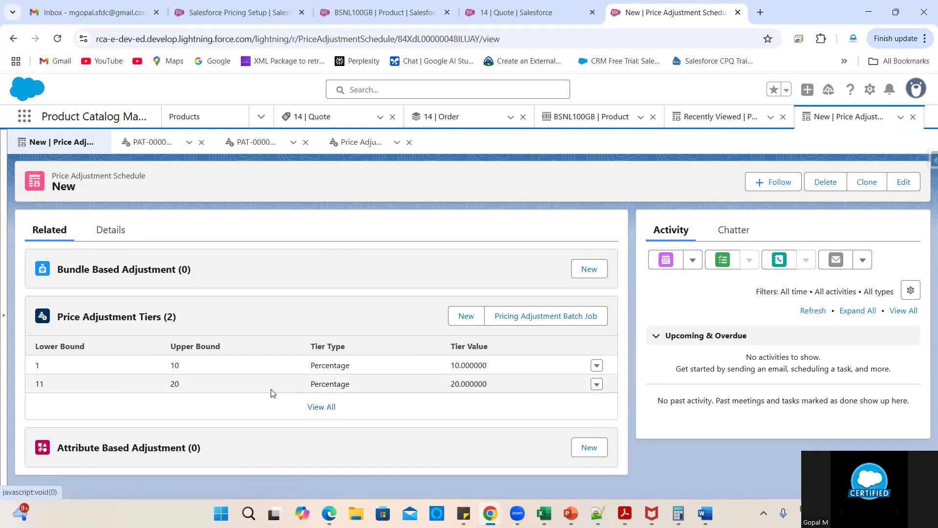
left_click(320, 408)
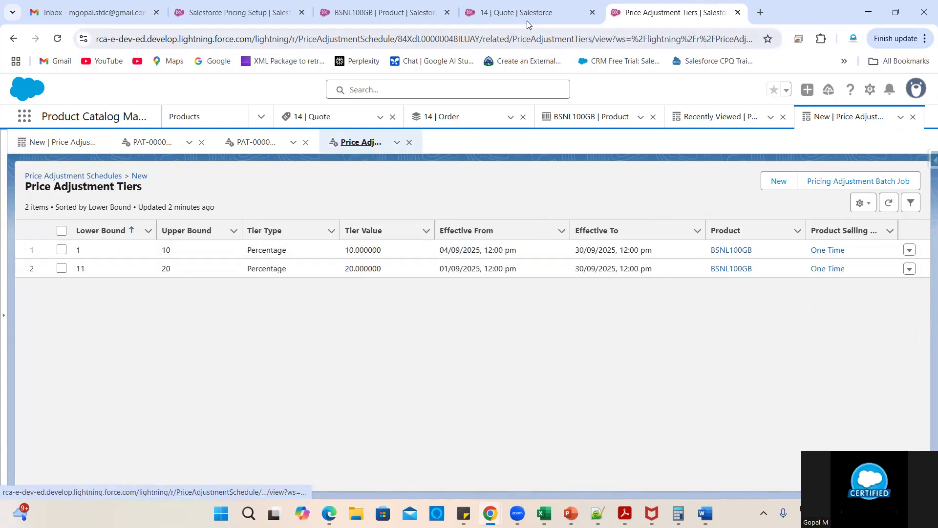
- Delete the BSNL100GB line from Quote 14, save at INR 0.00, and switch Instant Pricing to Active
left_click(461, 7)
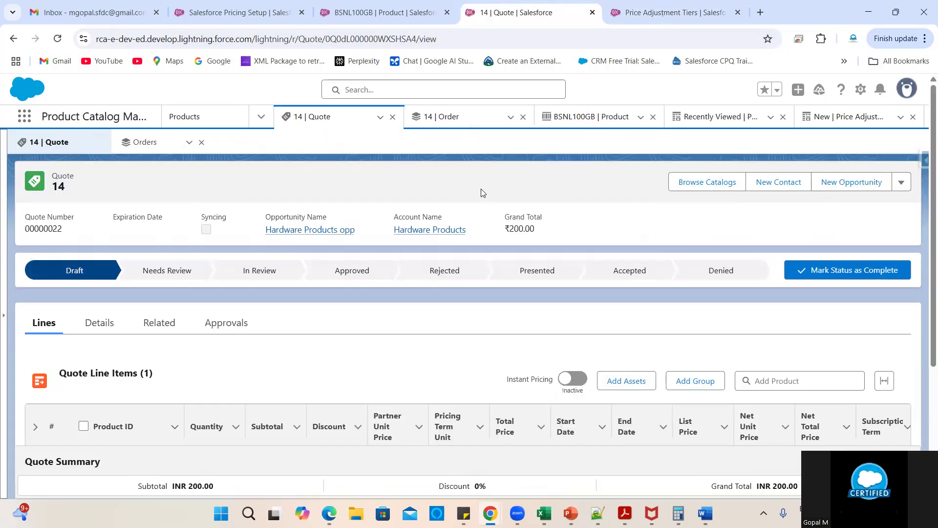
scroll(399, 356, "down", 4)
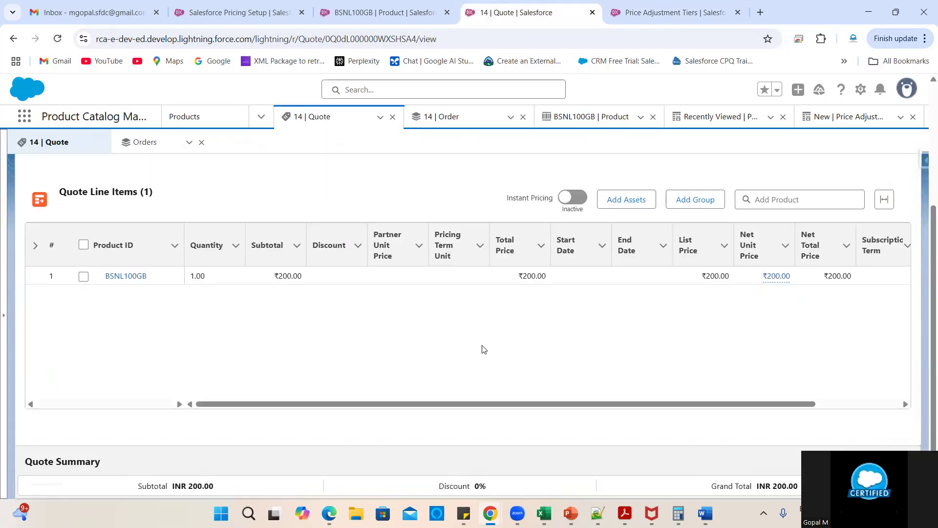
scroll(281, 346, "right", 3)
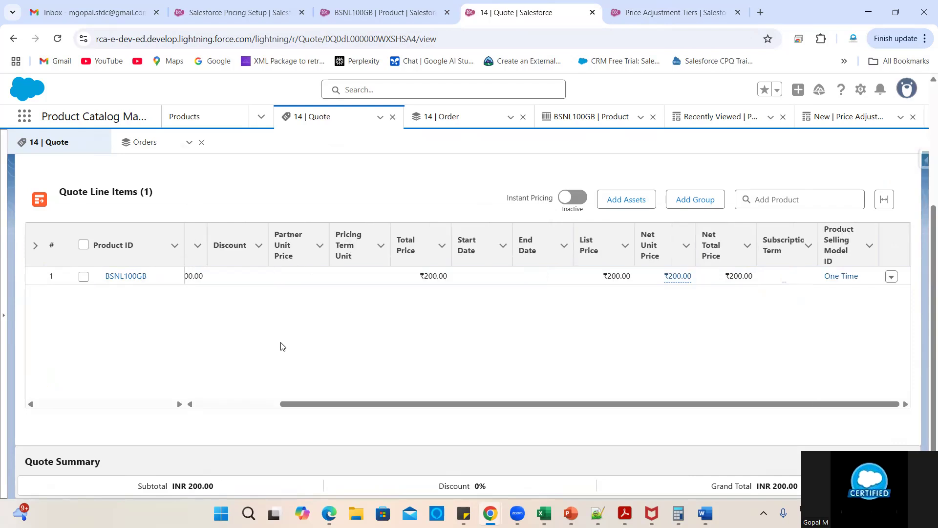
left_click(892, 277)
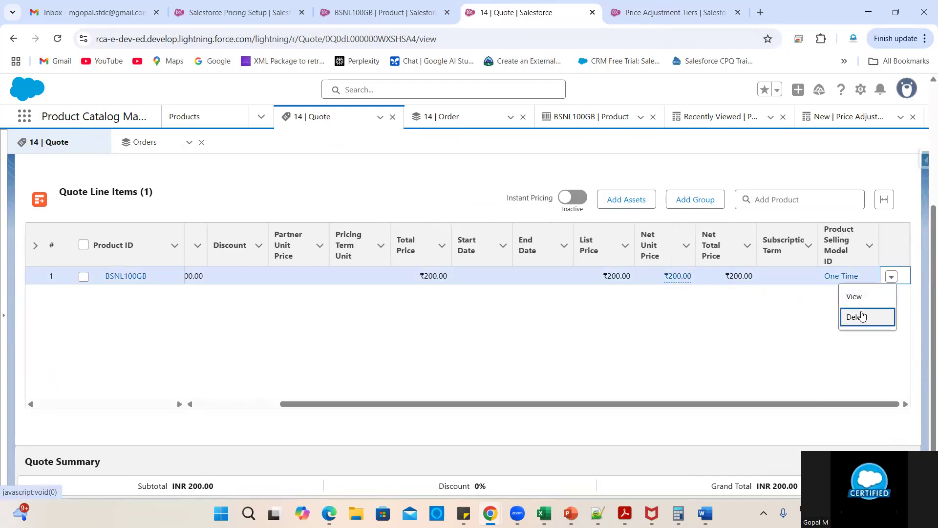
left_click(861, 317)
left_click(690, 329)
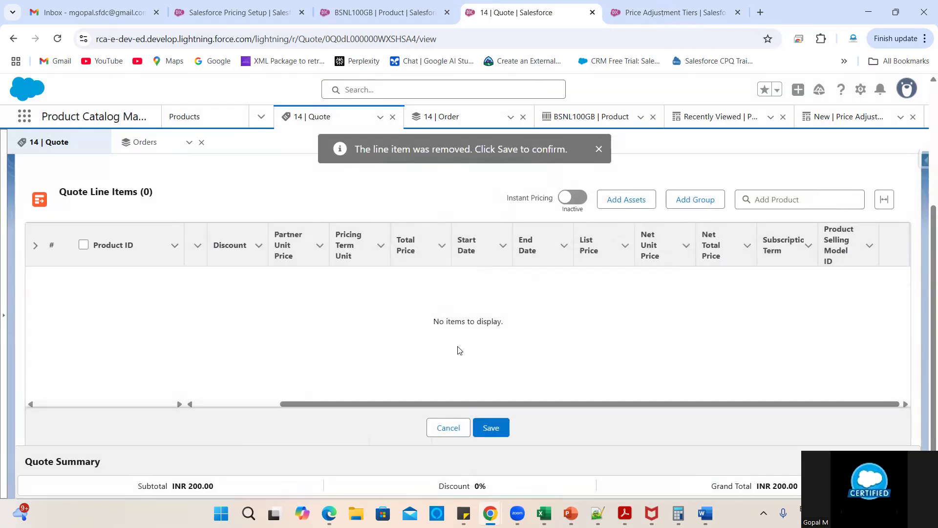
left_click(494, 427)
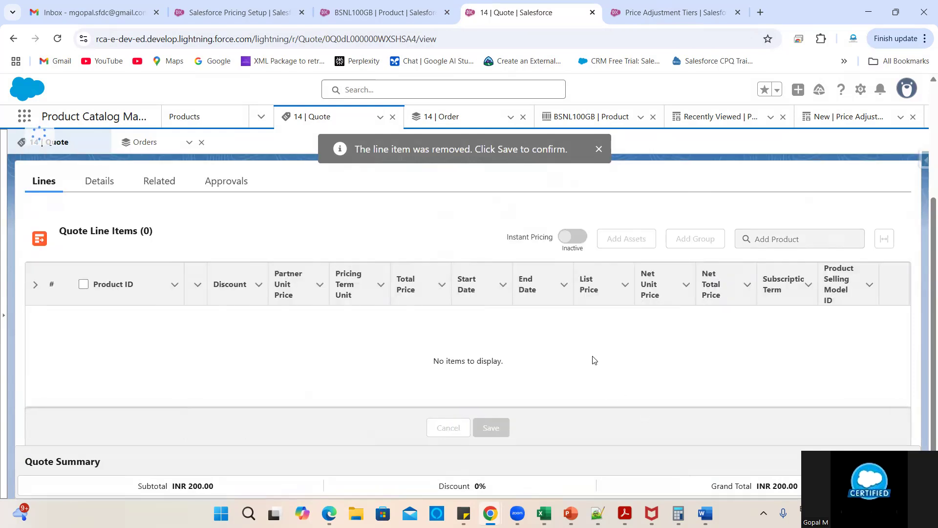
left_click(573, 201)
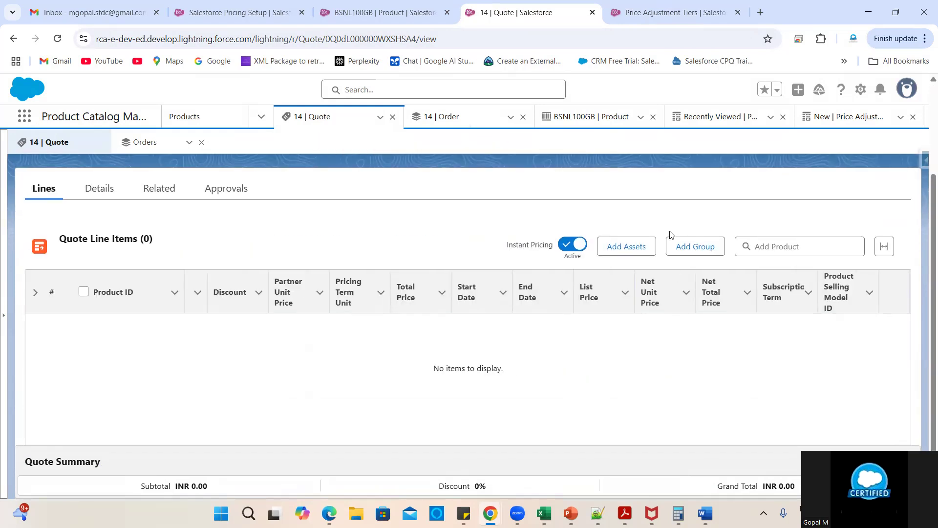
left_click(254, 12)
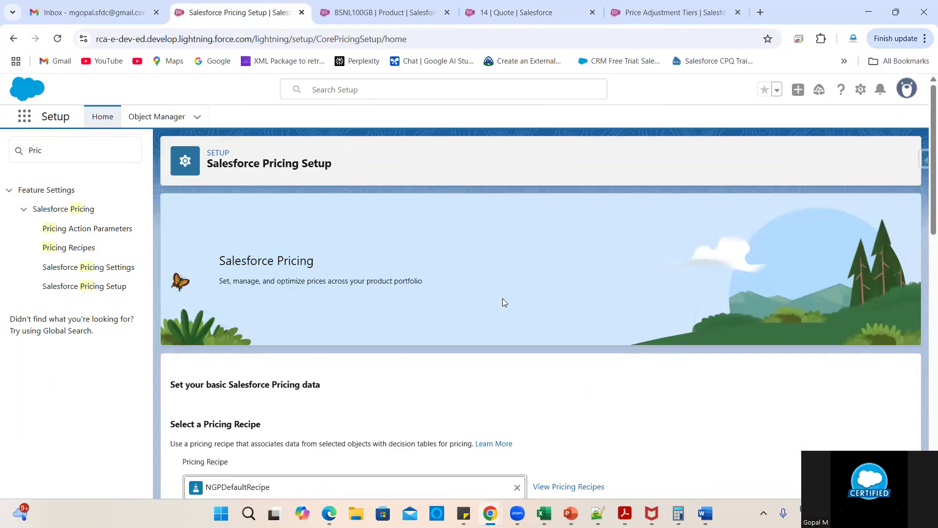
- Start and confirm a fresh pricing data sync from Salesforce Pricing Setup
scroll(614, 334, "down", 5)
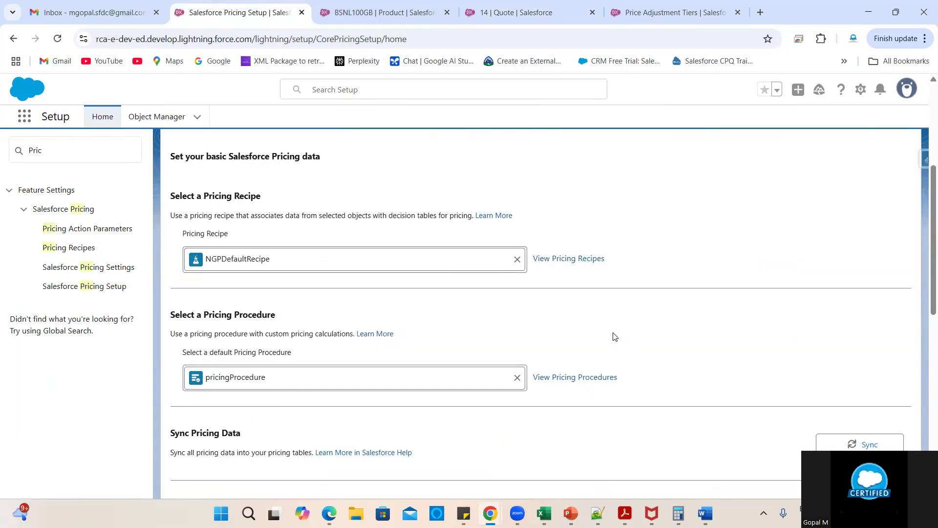
scroll(615, 336, "down", 3)
scroll(615, 336, "up", 2)
scroll(614, 336, "up", 1)
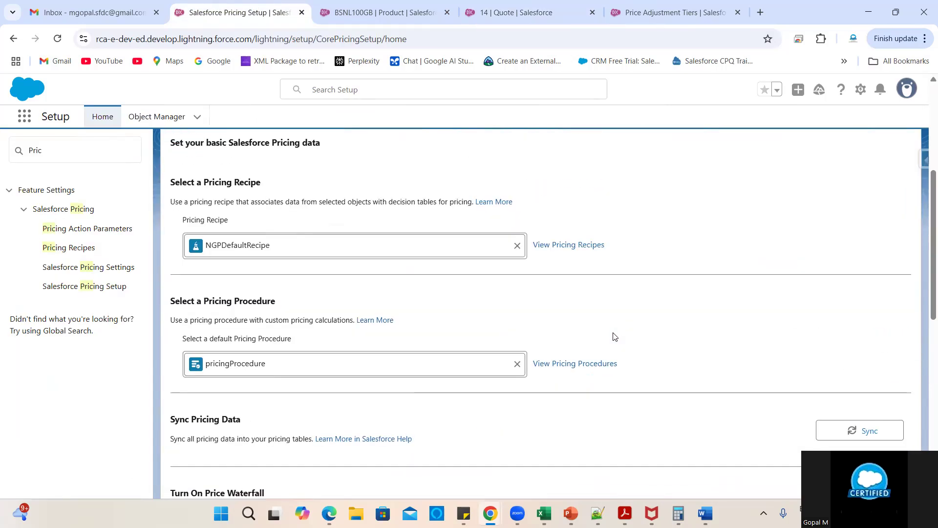
scroll(614, 335, "down", 4)
scroll(771, 278, "up", 1)
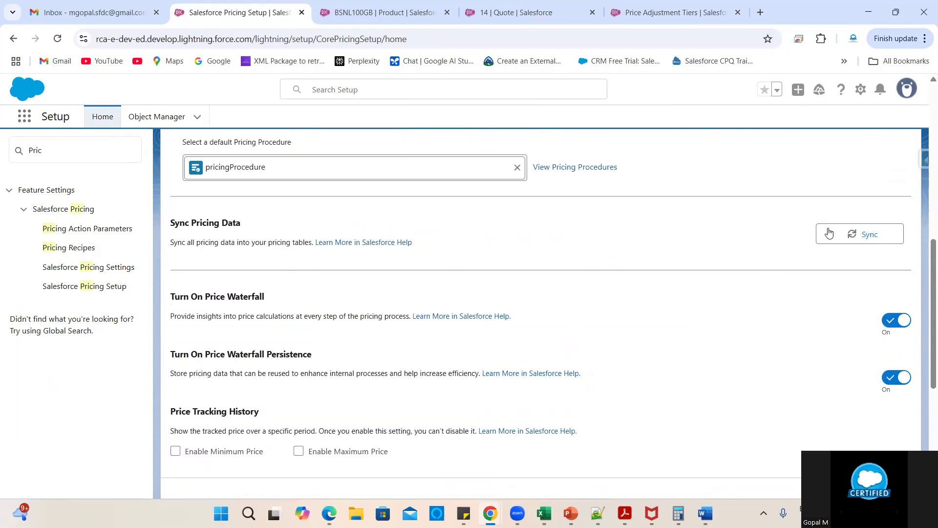
left_click(827, 231)
left_click(556, 311)
- Check the BSNL100GB product record, then return to Quote 14, which still has no line items
left_click(379, 12)
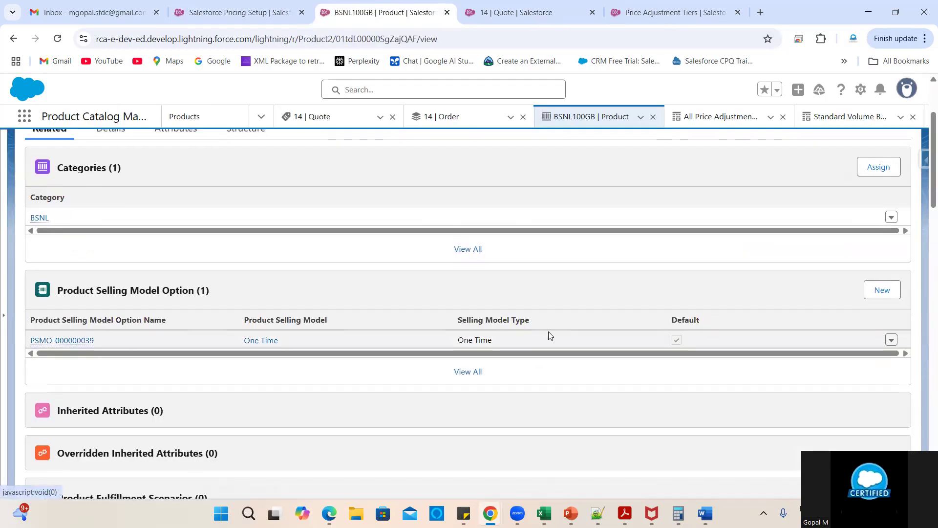
scroll(447, 320, "down", 10)
scroll(448, 320, "up", 10)
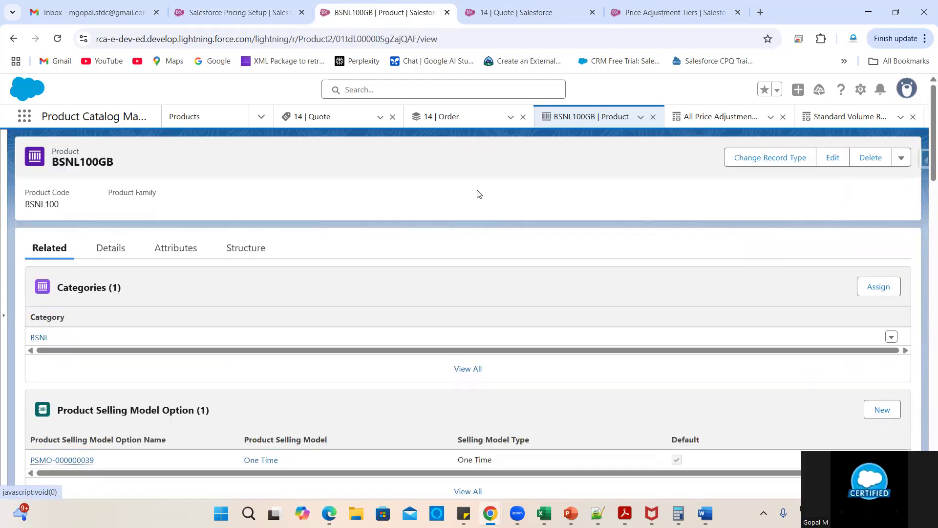
left_click(519, 12)
scroll(438, 408, "down", 3)
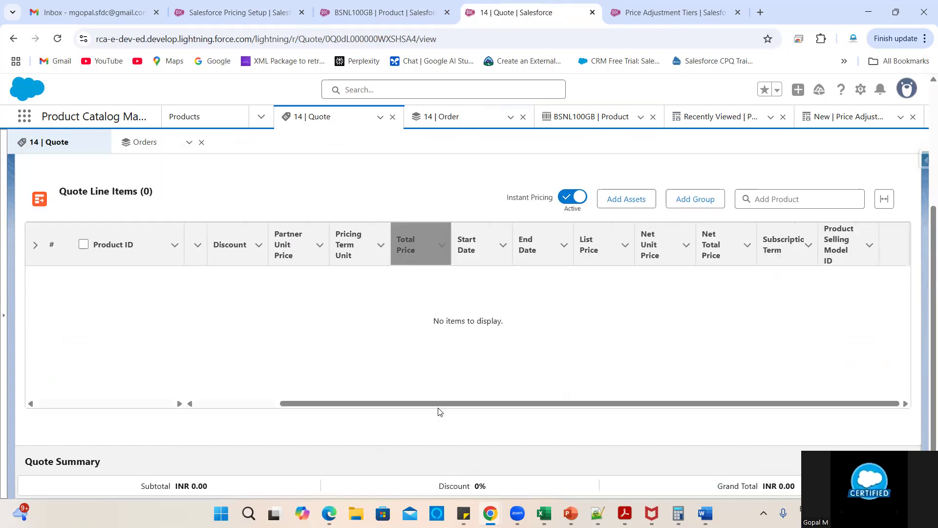
- Re-add BSNL100GB from the Network's catalog to Quote 14 and save at quantity 1, totaling ₹200.00
scroll(670, 314, "up", 3)
left_click(686, 185)
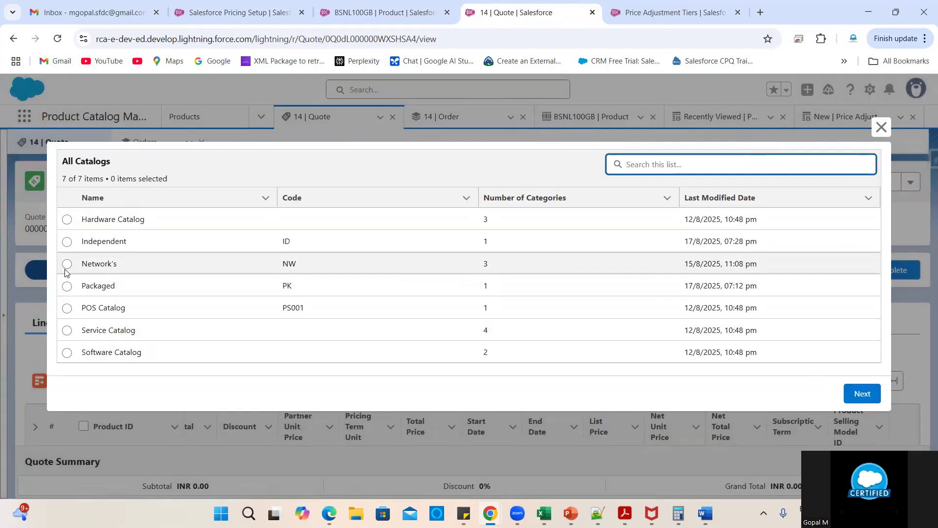
left_click(67, 265)
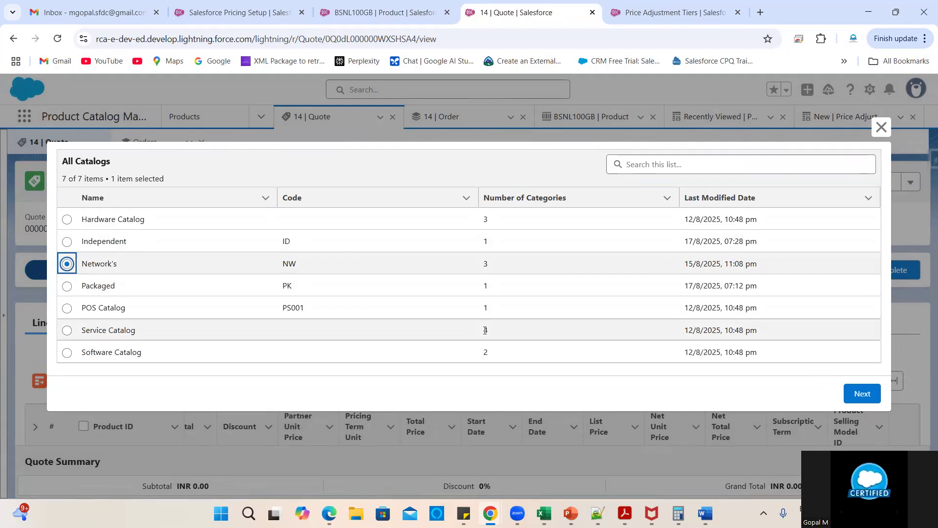
left_click(861, 392)
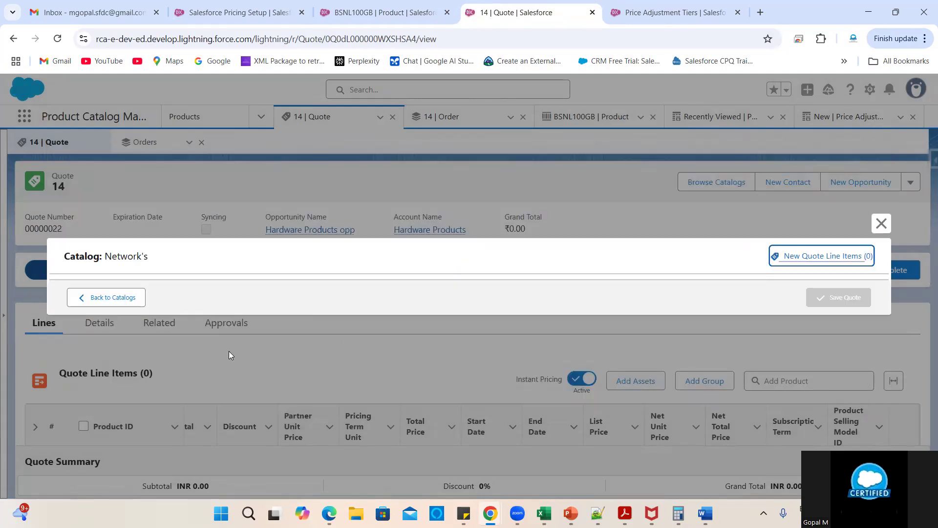
left_click(216, 255)
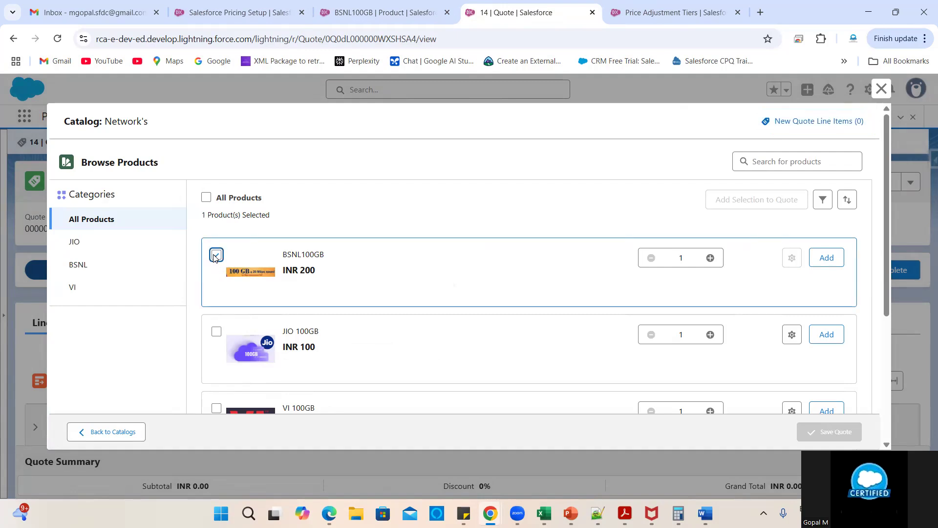
scroll(448, 327, "down", 3)
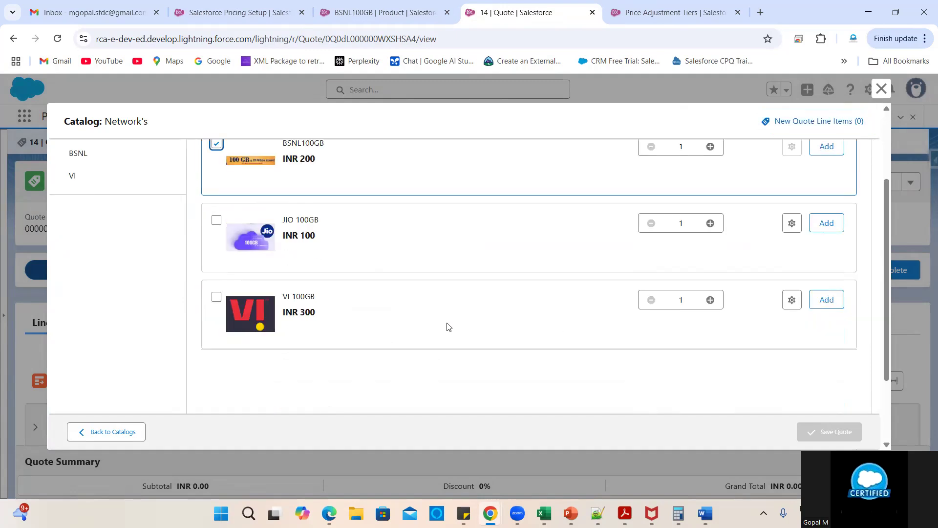
scroll(449, 327, "up", 2)
left_click(826, 234)
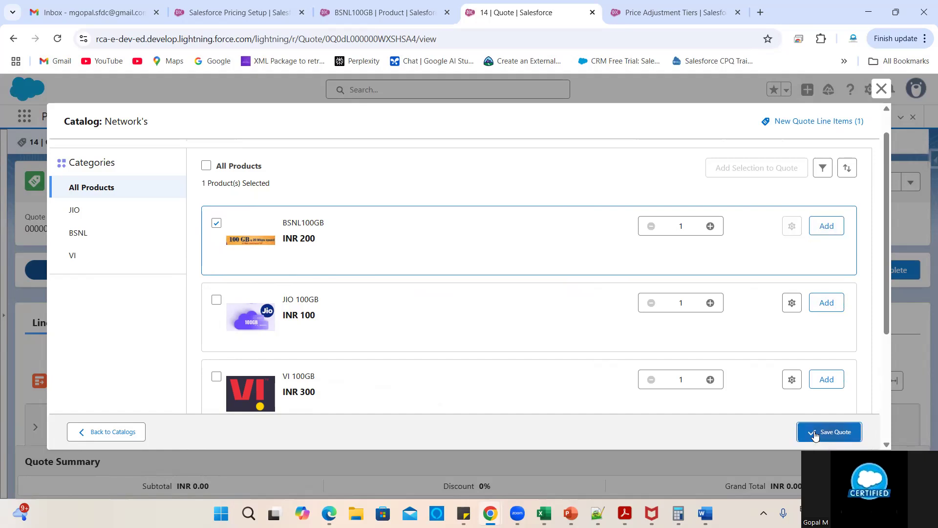
left_click(830, 432)
scroll(404, 352, "down", 4)
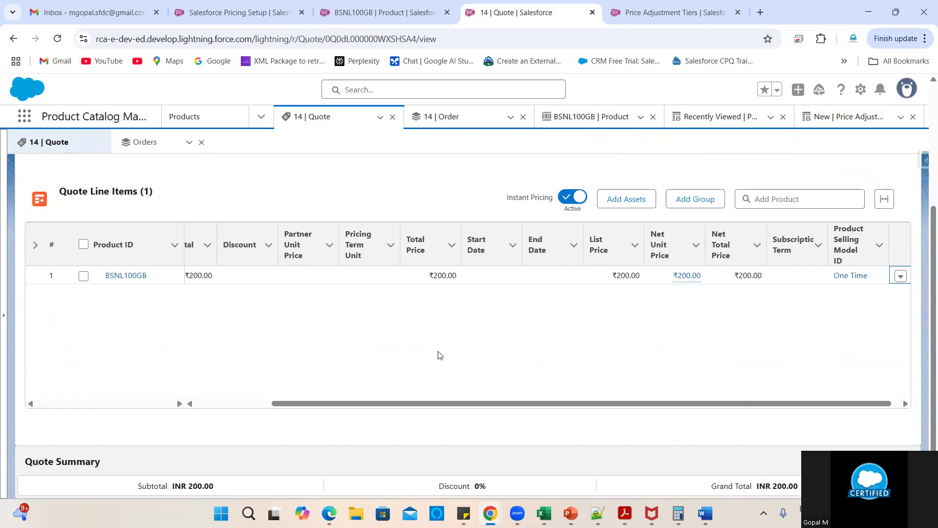
scroll(432, 356, "left", 3)
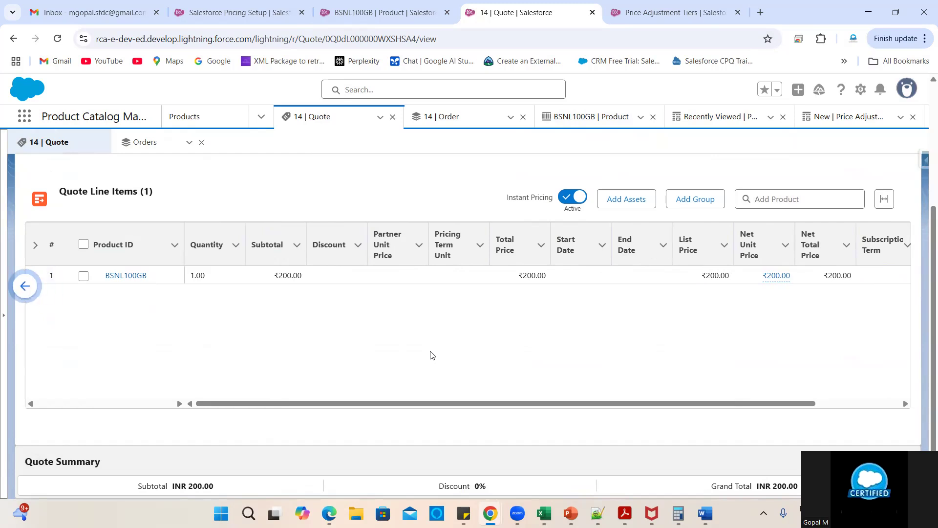
- Try a quantity of 10 on the BSNL100GB line, then discard it to keep 1.00 at INR 200.00
left_click(247, 277)
left_click(240, 277)
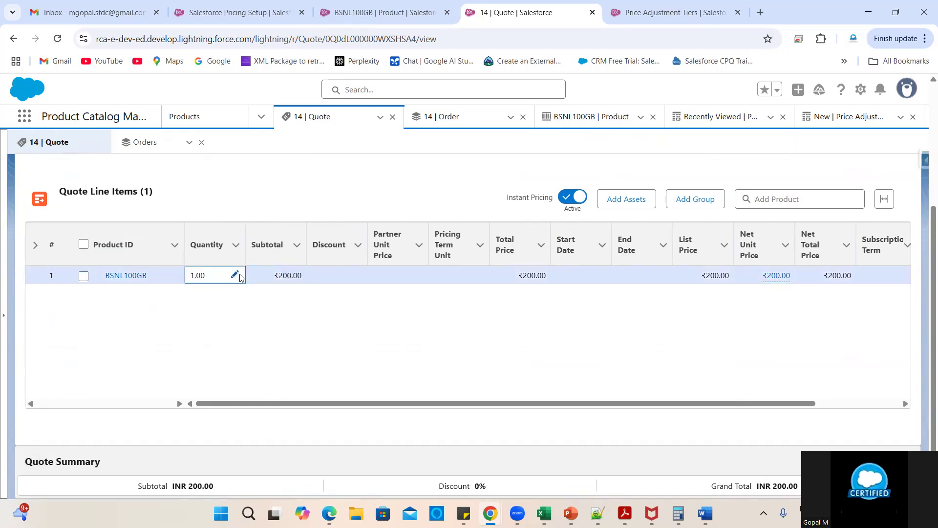
left_click(239, 276)
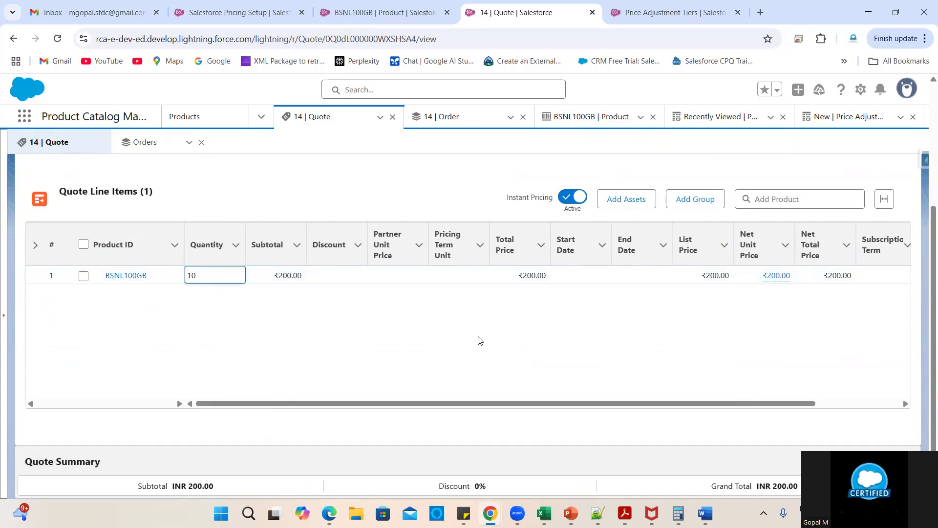
left_click(600, 425)
scroll(705, 356, "right", 2)
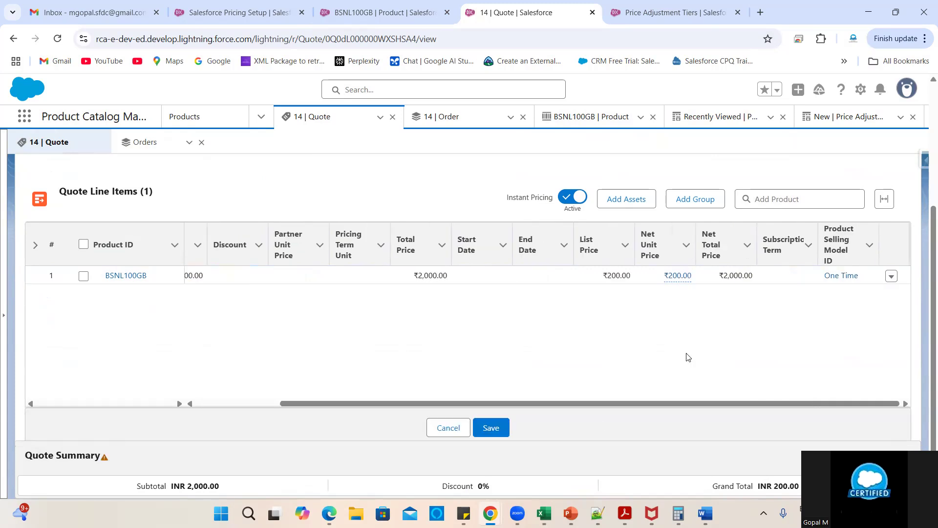
scroll(686, 357, "left", 2)
left_click(448, 428)
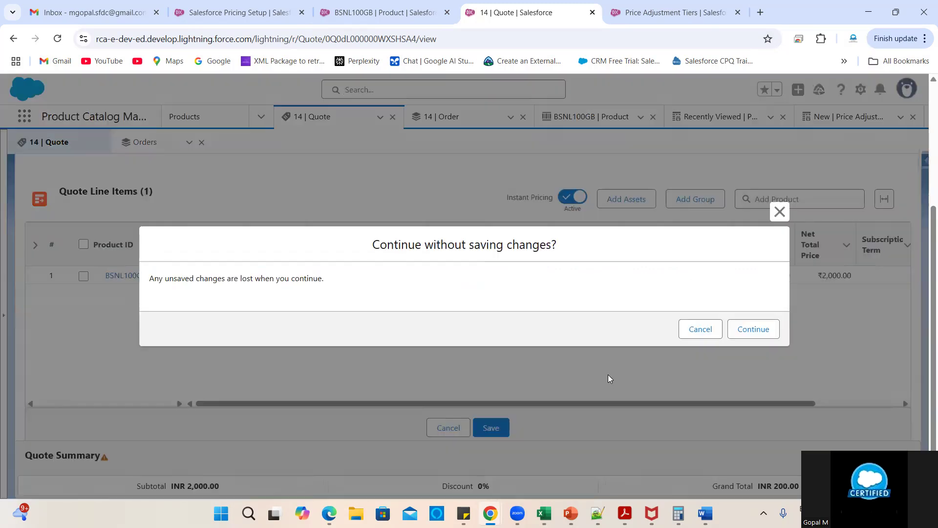
left_click(753, 329)
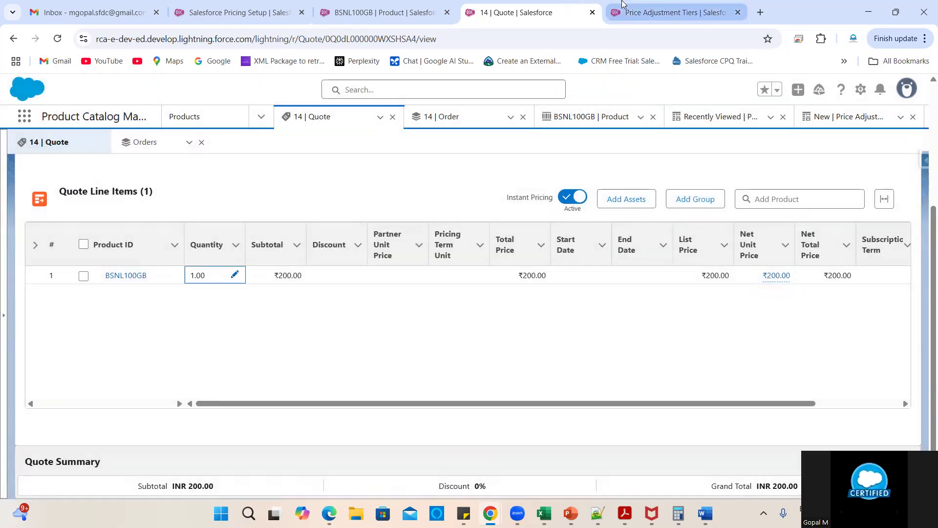
left_click(623, 4)
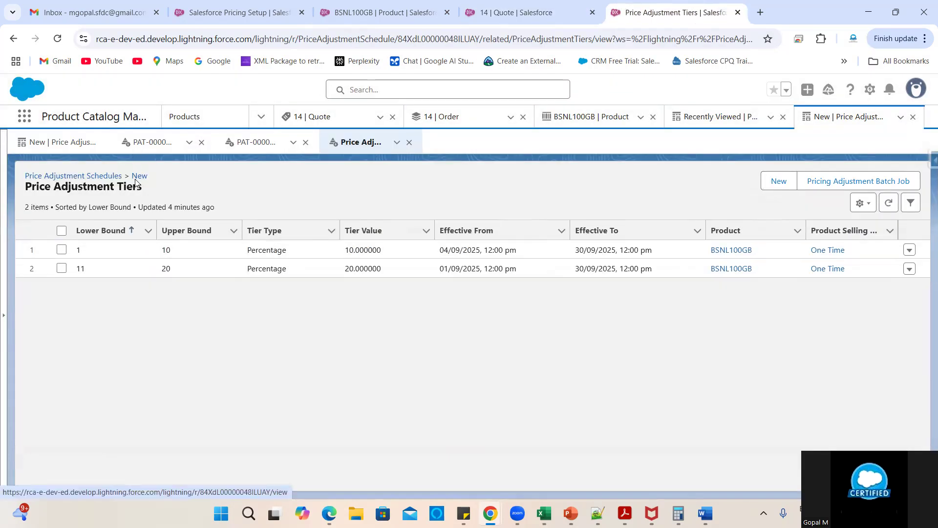
- Check the New schedule's details, then go to the price adjustment schedules list
left_click(137, 178)
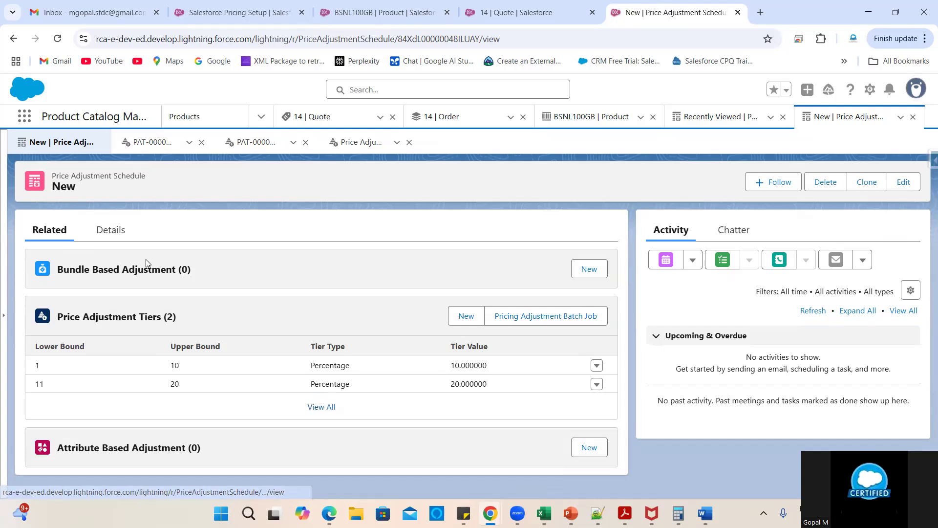
left_click(111, 230)
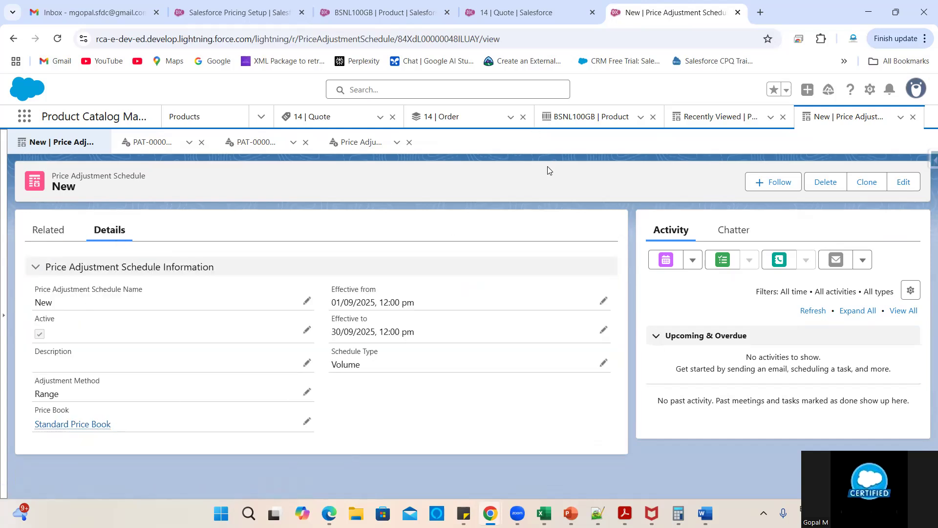
left_click(355, 145)
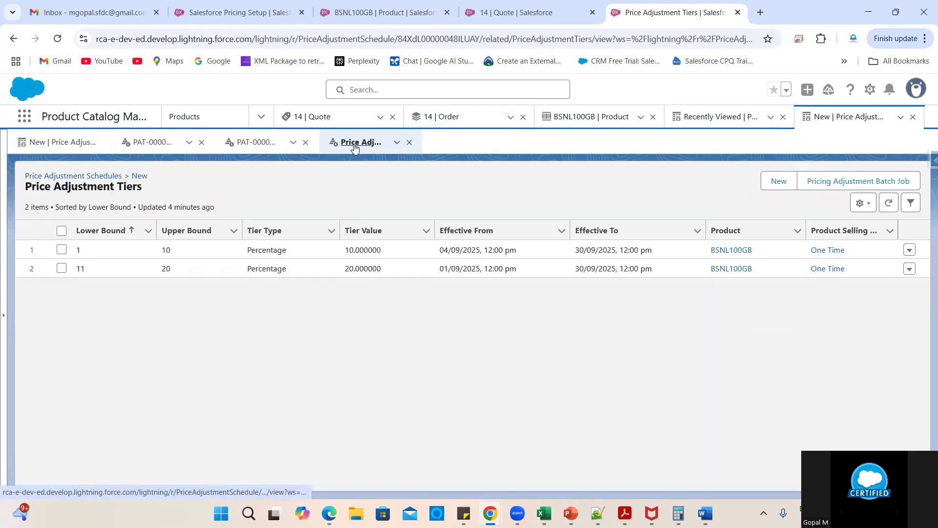
left_click(88, 180)
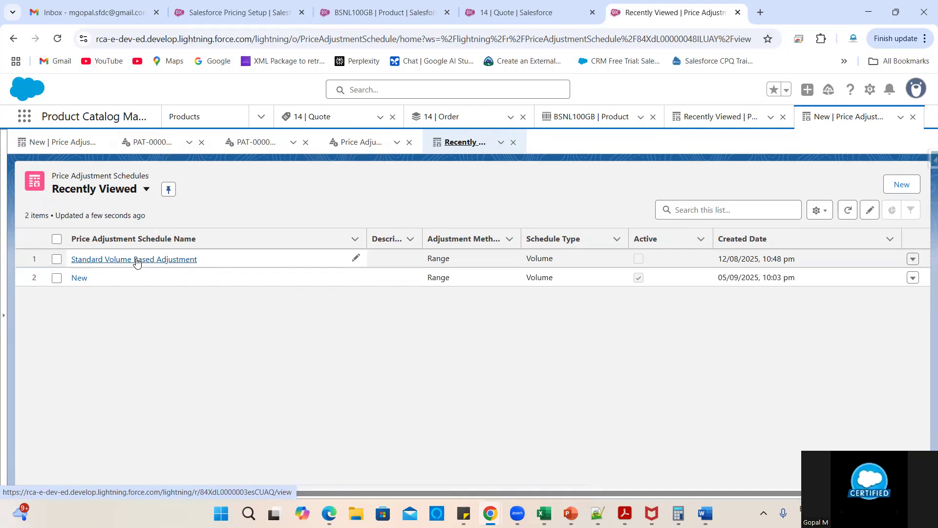
- Show all Standard Volume Based Adjustment tiers: Monitor 5–10 at 10%, 11–15 at 15%, 16+ at 20%
left_click(135, 260)
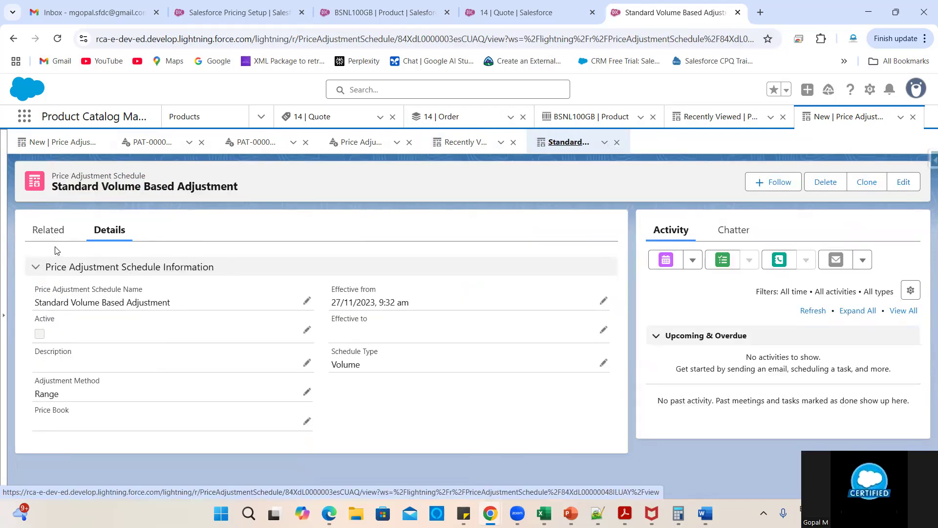
left_click(50, 234)
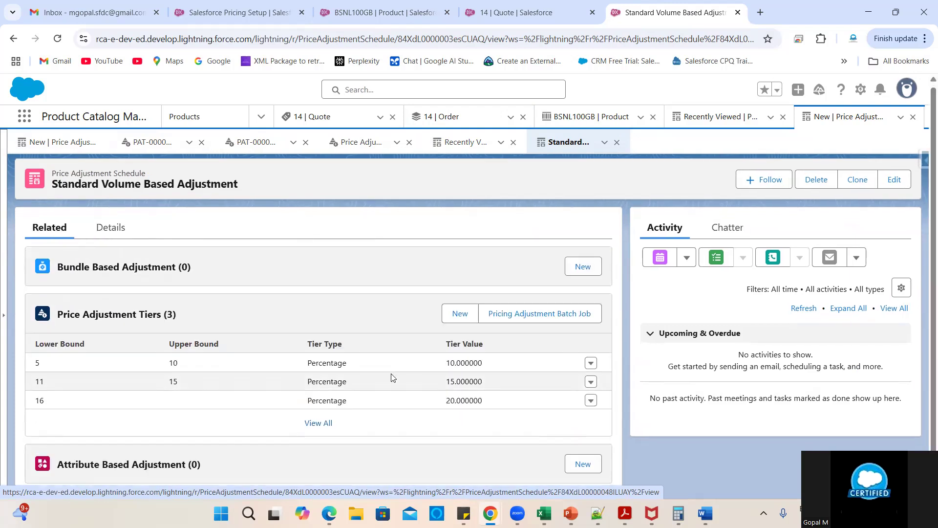
left_click(318, 424)
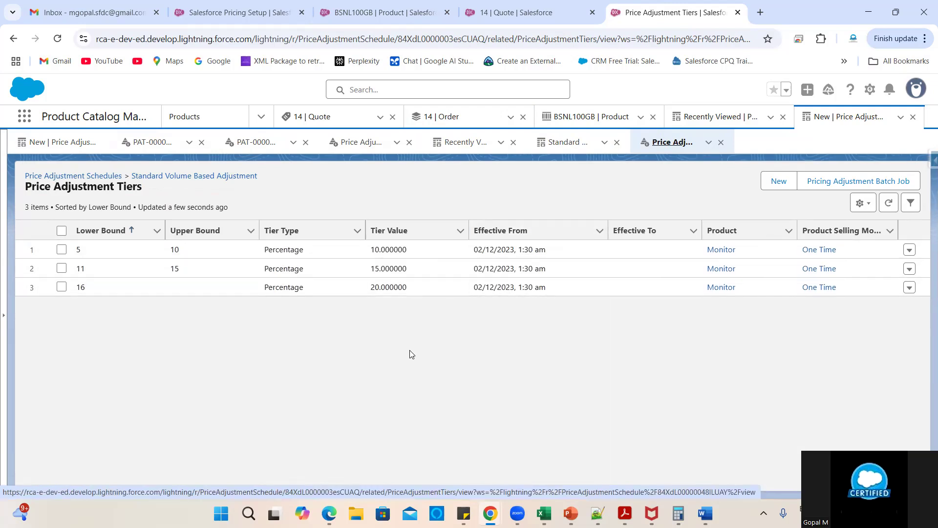
- Start a new tier for product BSNL100GB, type Percentage, value 10
left_click(780, 182)
left_click(489, 275)
left_click(523, 316)
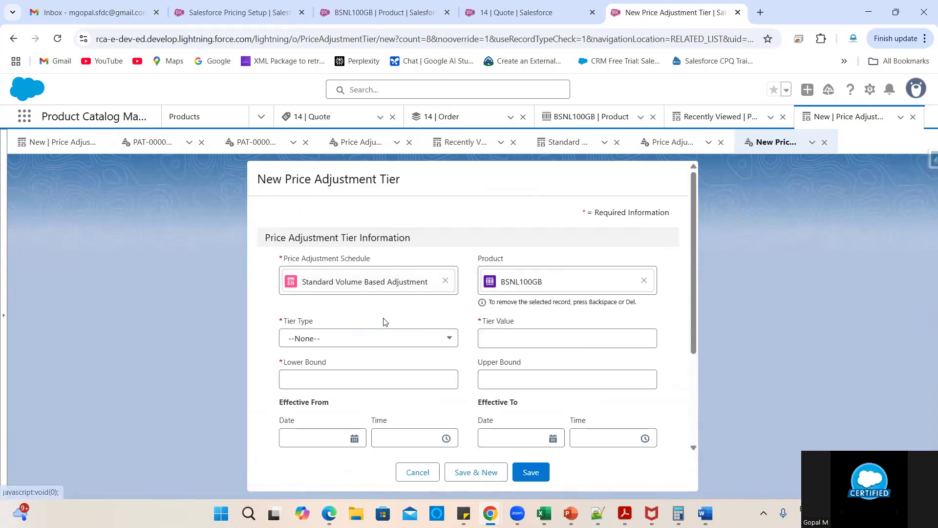
left_click(346, 337)
left_click(327, 382)
left_click(486, 337)
left_click(456, 316)
- Give the tier bounds 1–10, One Time selling model, effective 01/09/2025, and save it
left_click(333, 383)
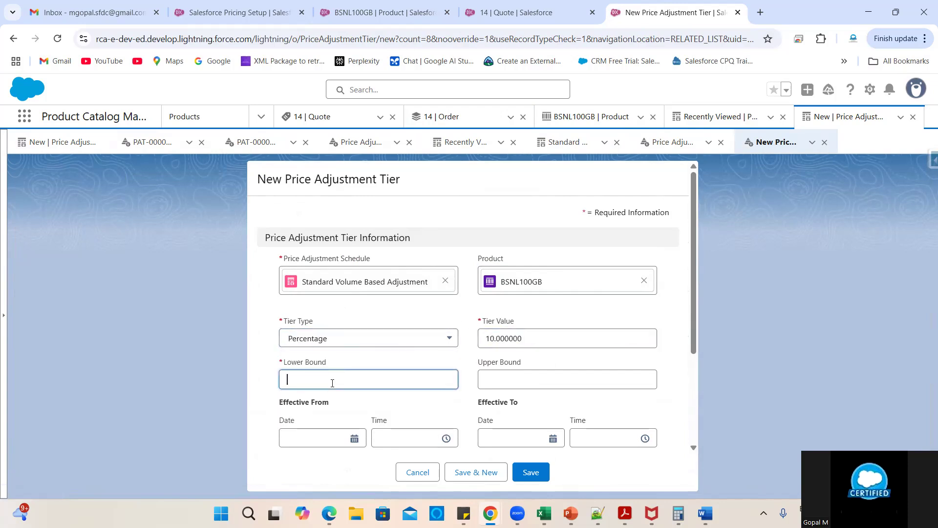
left_click(491, 386)
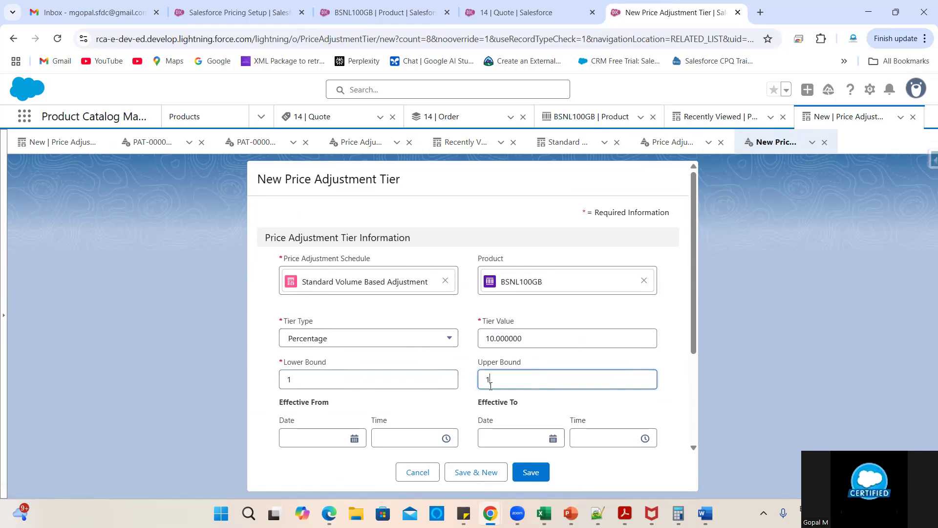
scroll(491, 387, "down", 3)
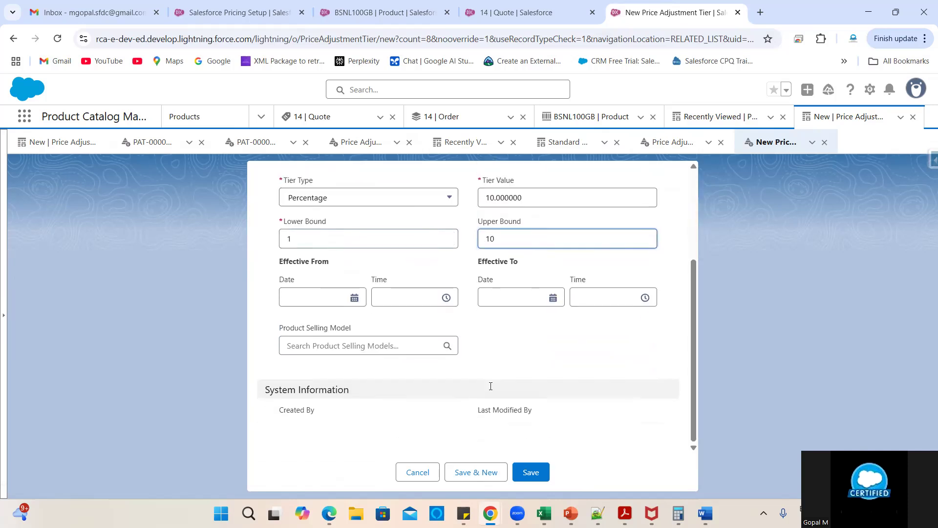
left_click(328, 344)
left_click(317, 373)
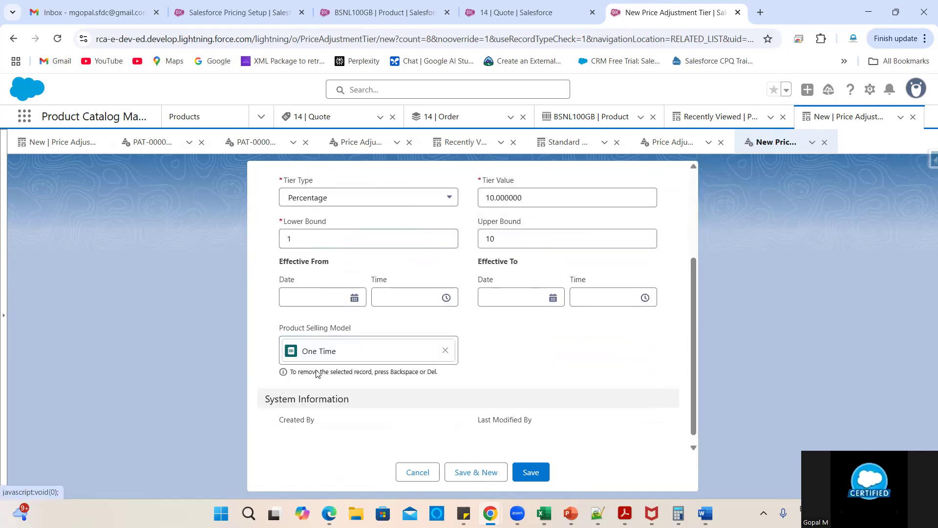
left_click(334, 297)
left_click(318, 296)
left_click(548, 364)
left_click(535, 473)
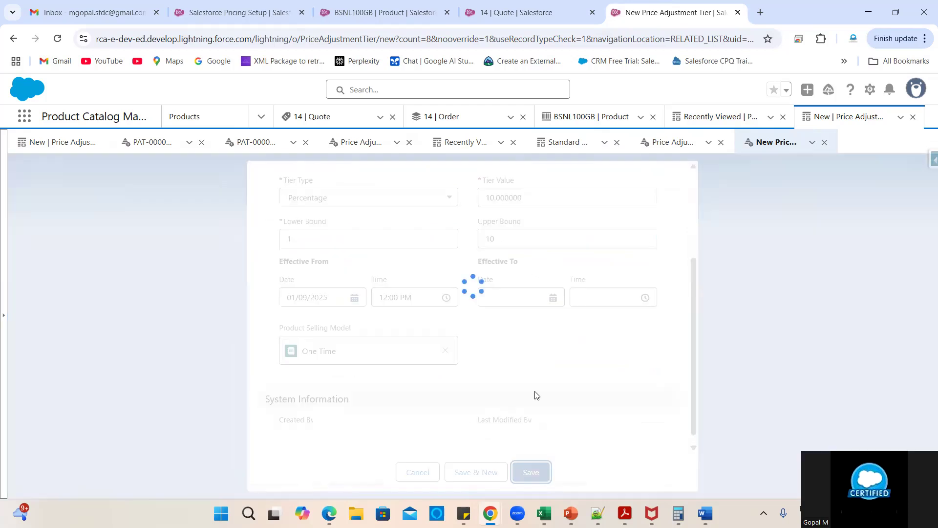
mouse_move(140, 345)
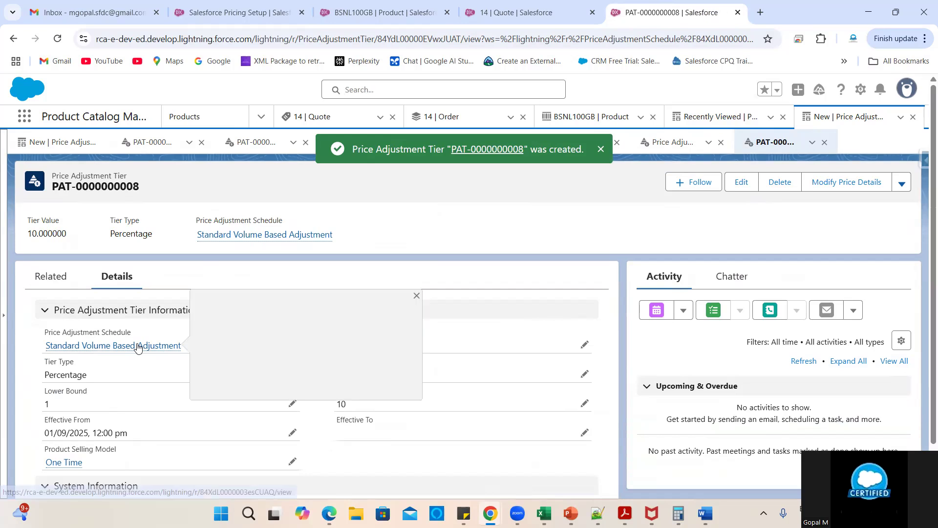
- Show the BSNL100GB product's full Price Adjustment Tier list
left_click(383, 12)
scroll(271, 299, "down", 10)
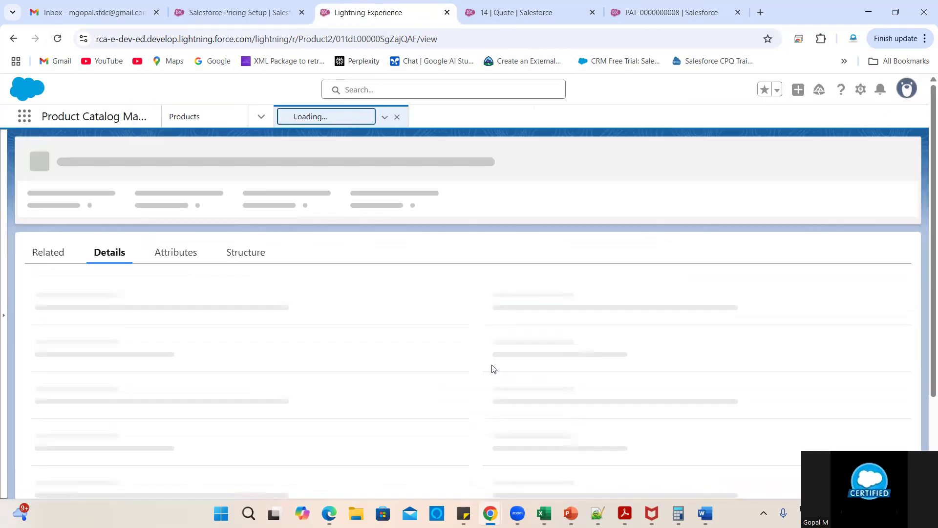
left_click(41, 254)
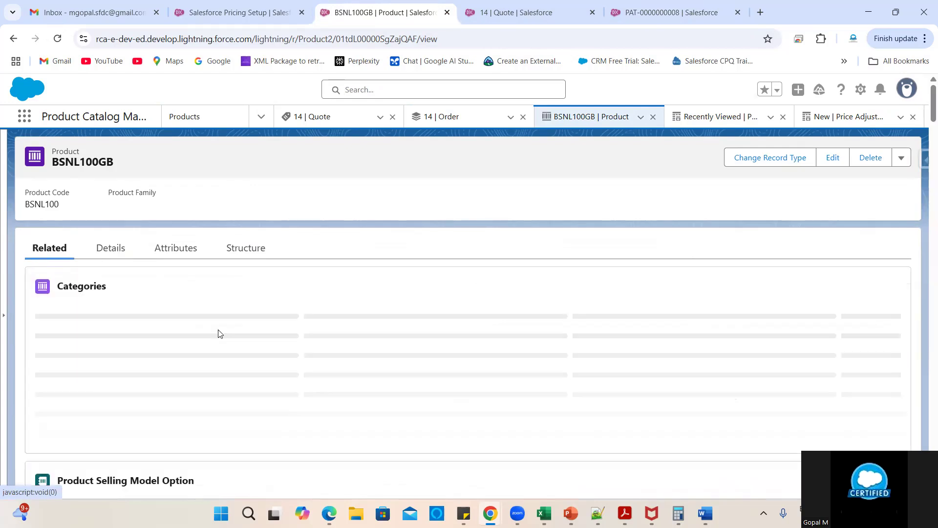
scroll(342, 342, "down", 3)
scroll(430, 362, "down", 4)
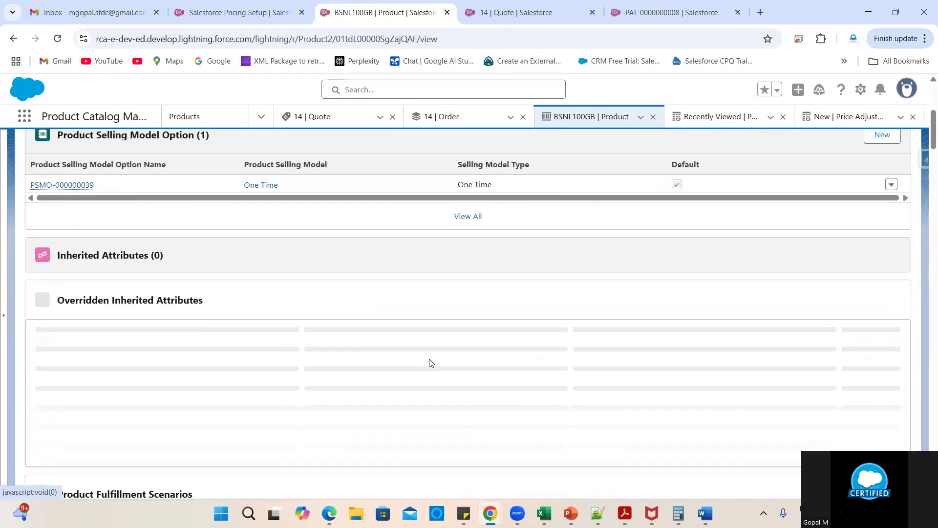
scroll(430, 362, "down", 6)
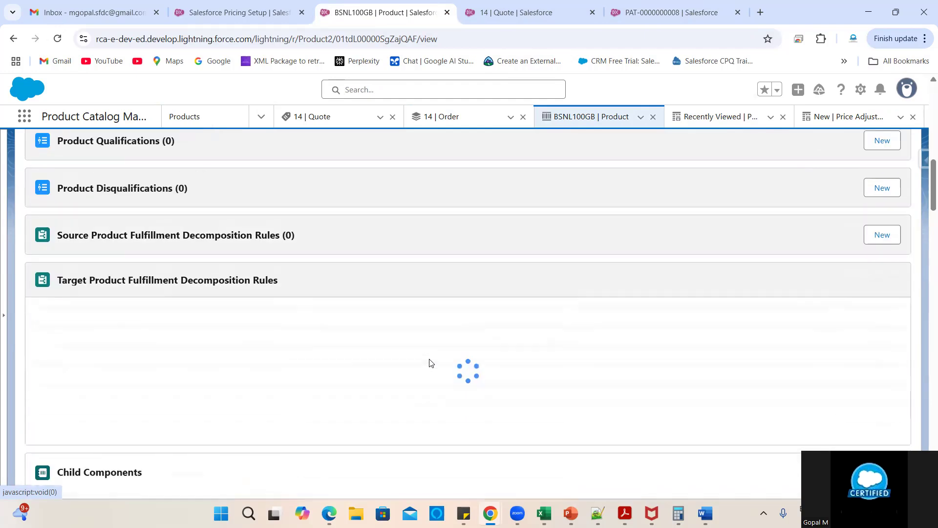
scroll(430, 362, "down", 3)
scroll(386, 364, "down", 6)
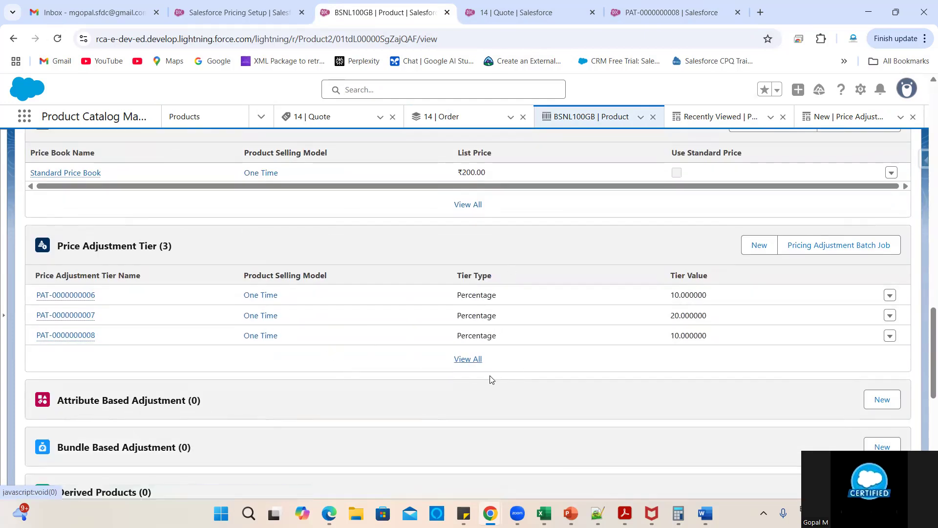
left_click(468, 360)
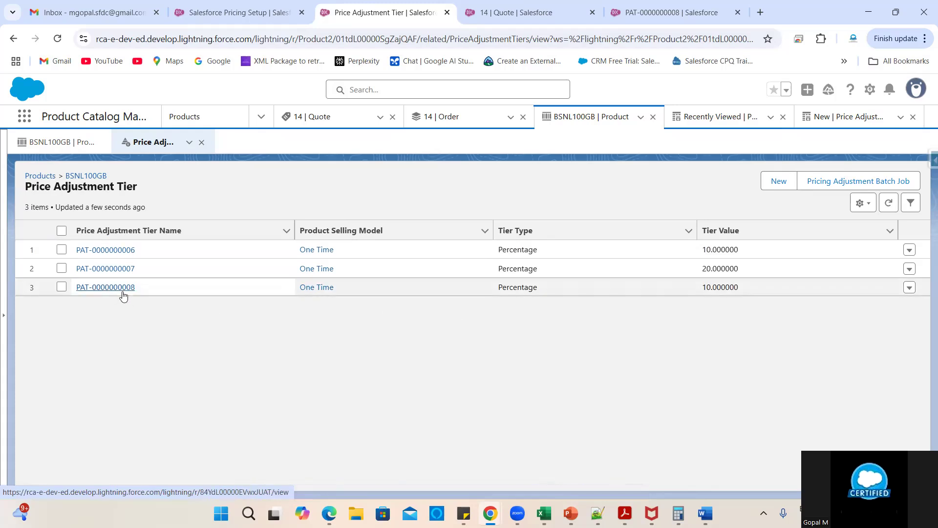
left_click(122, 290)
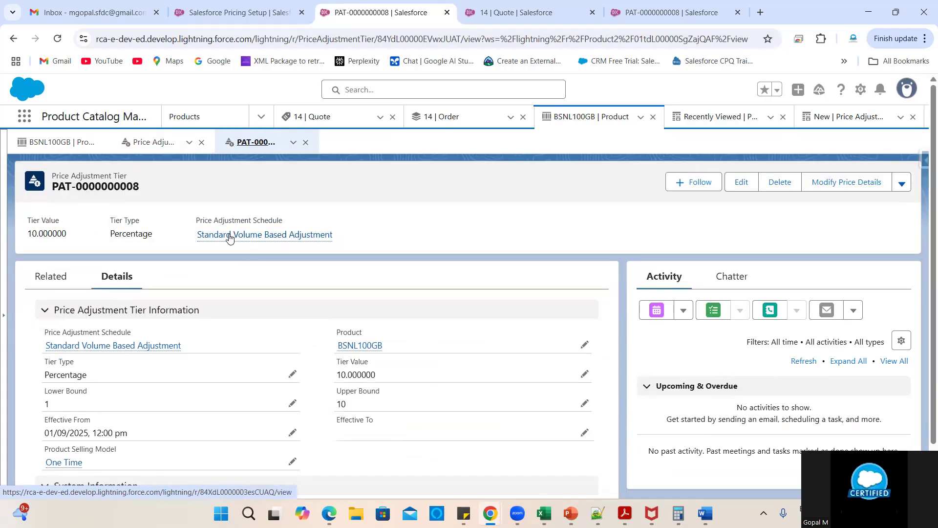
mouse_move(228, 240)
scroll(230, 360, "down", 1)
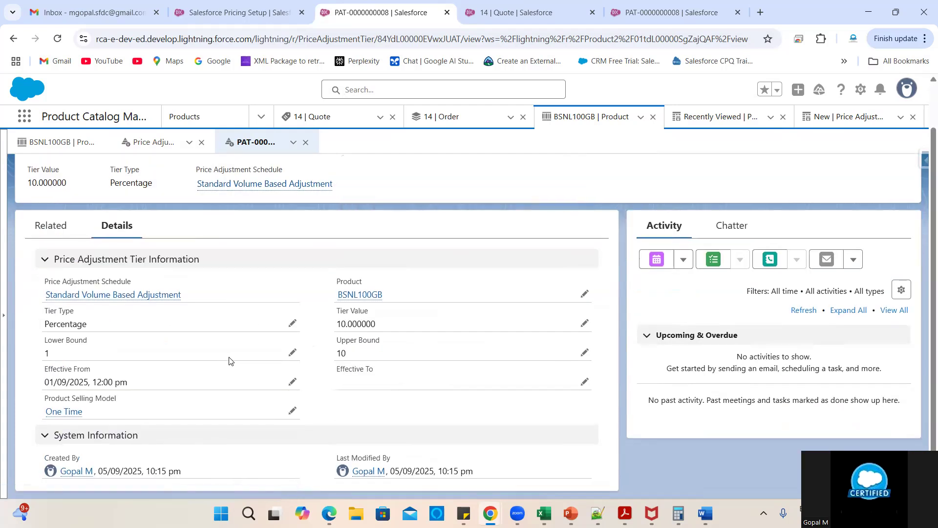
scroll(231, 361, "up", 1)
left_click(11, 40)
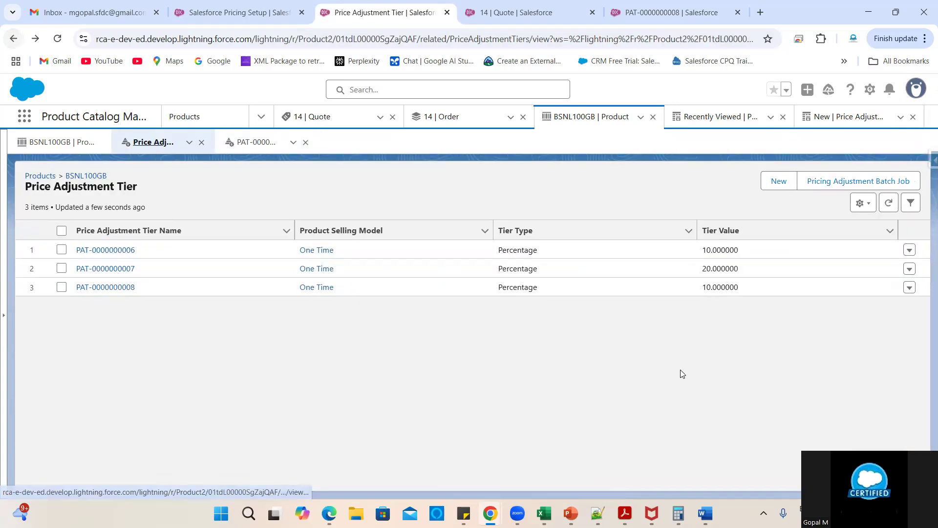
left_click(910, 251)
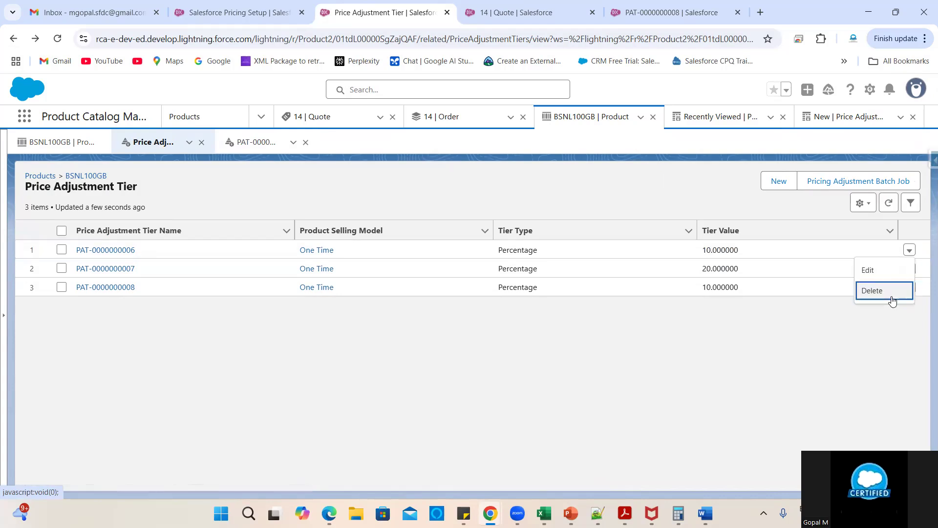
key("Return")
left_click(635, 317)
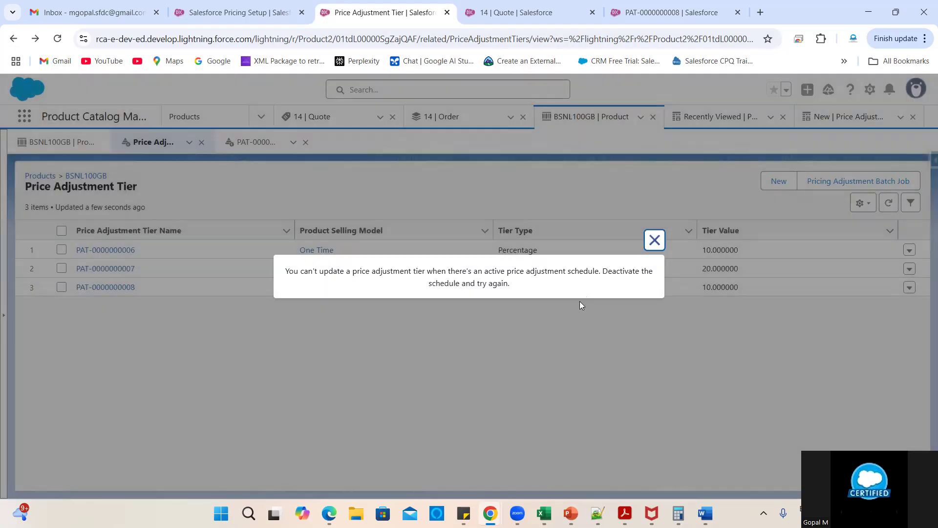
left_click(655, 240)
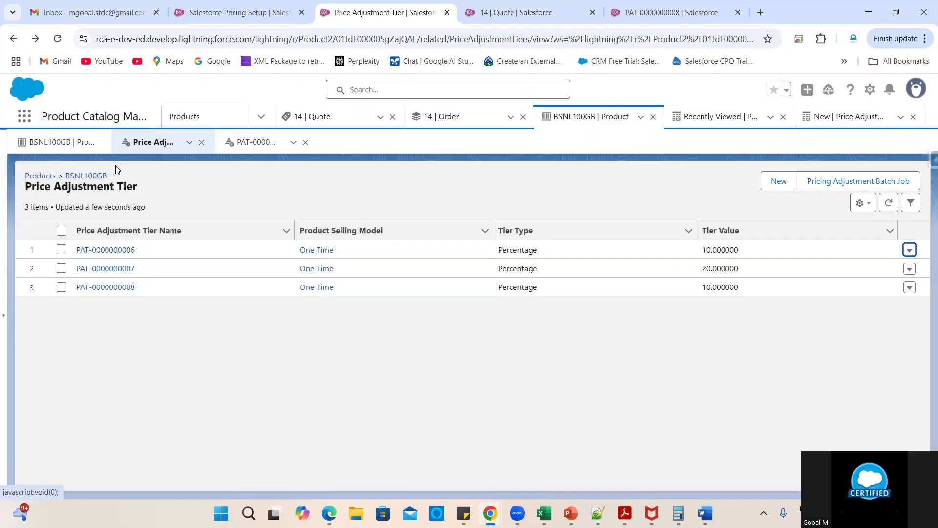
- View the Standard Volume Based Adjustment schedule's four tiers, including BSNL100GB 1–10 at 10%
left_click(40, 176)
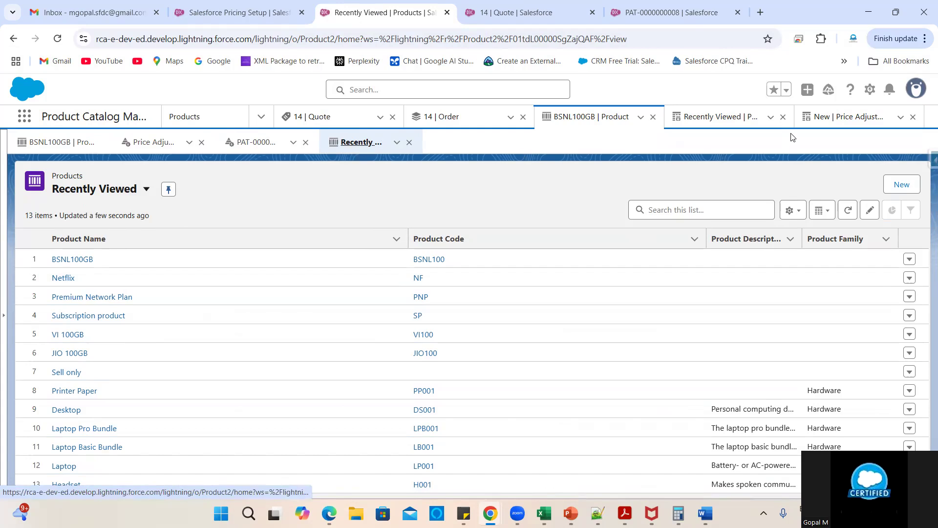
left_click(849, 117)
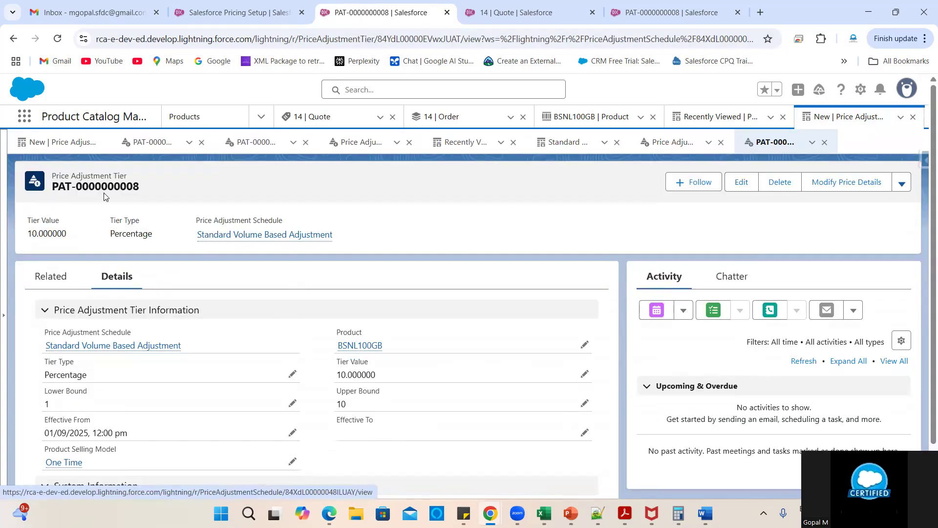
left_click(672, 142)
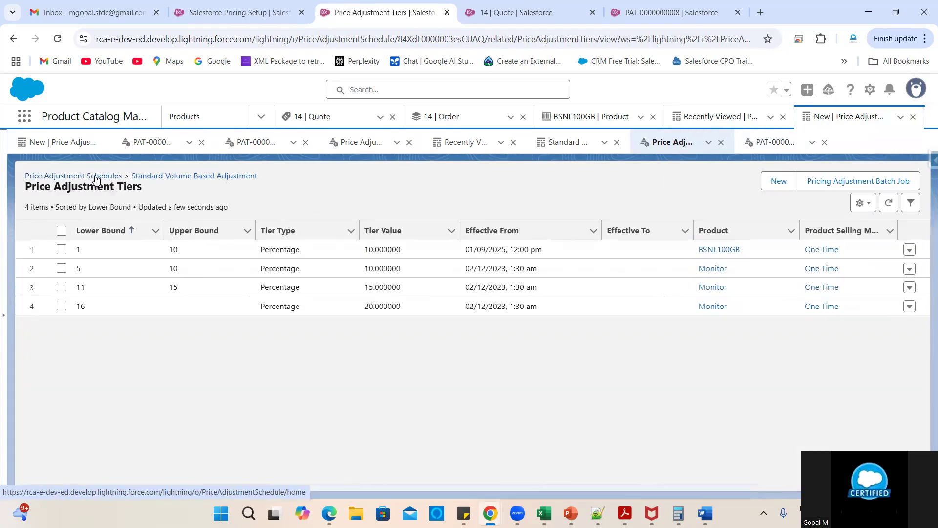
left_click(95, 177)
- Deactivate the schedule named New and save it
left_click(79, 275)
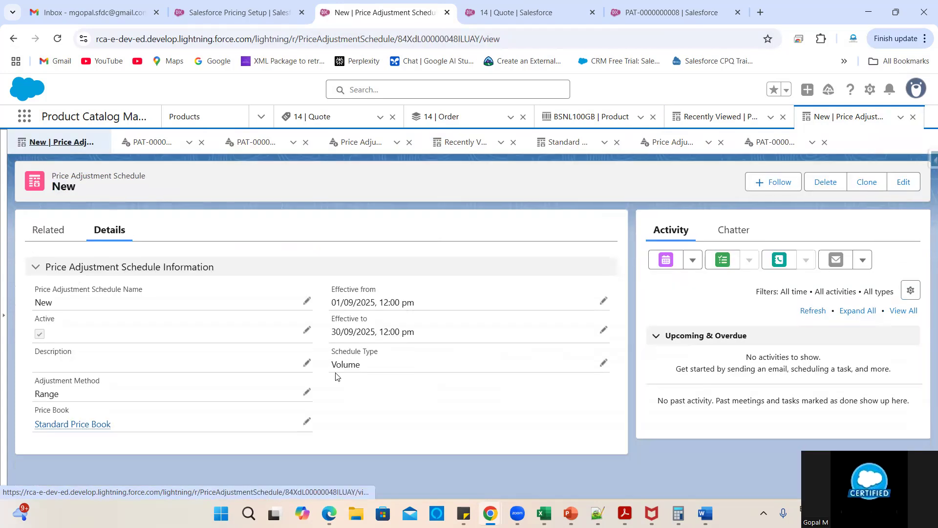
double_click(94, 344)
left_click(44, 338)
scroll(161, 362, "down", 2)
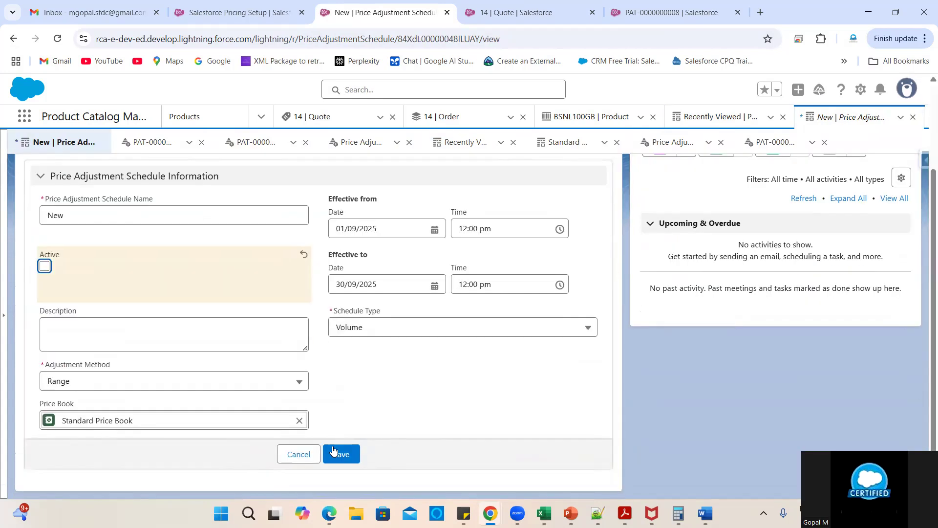
left_click(332, 446)
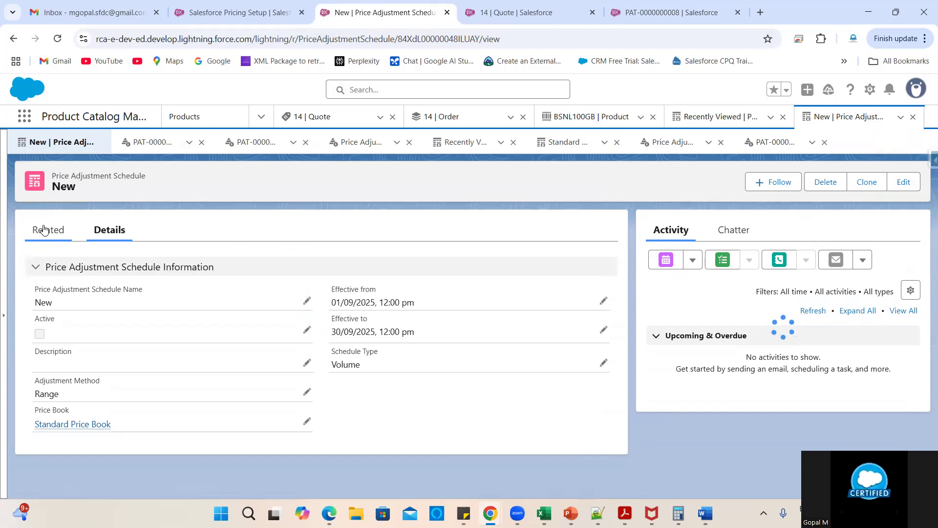
left_click(43, 229)
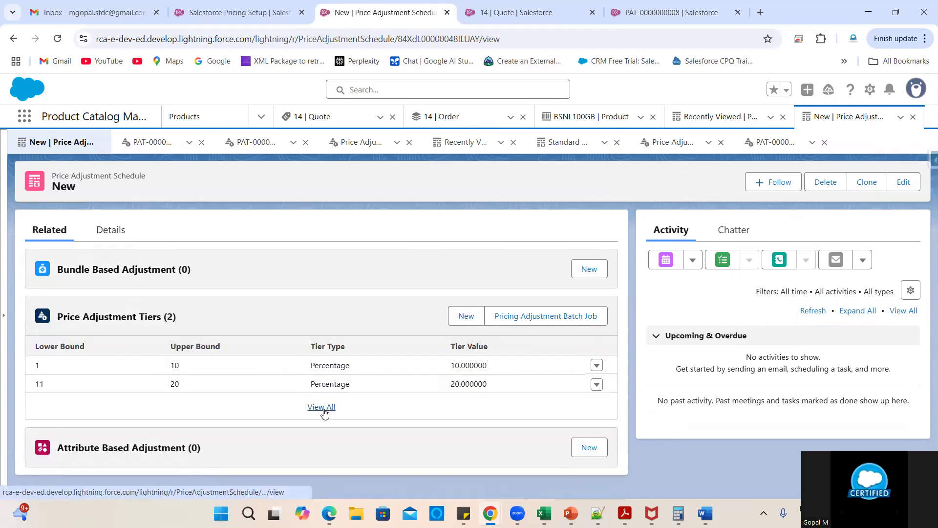
left_click(594, 386)
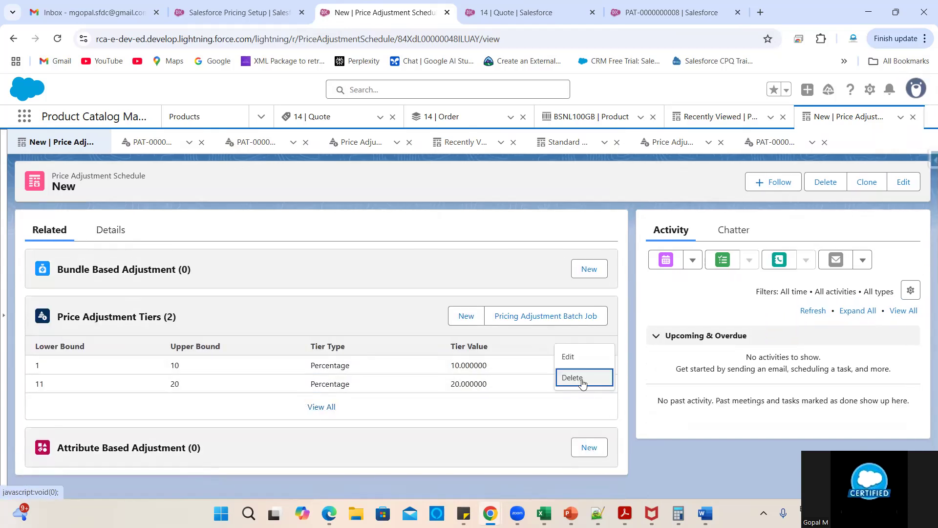
left_click(581, 377)
left_click(632, 310)
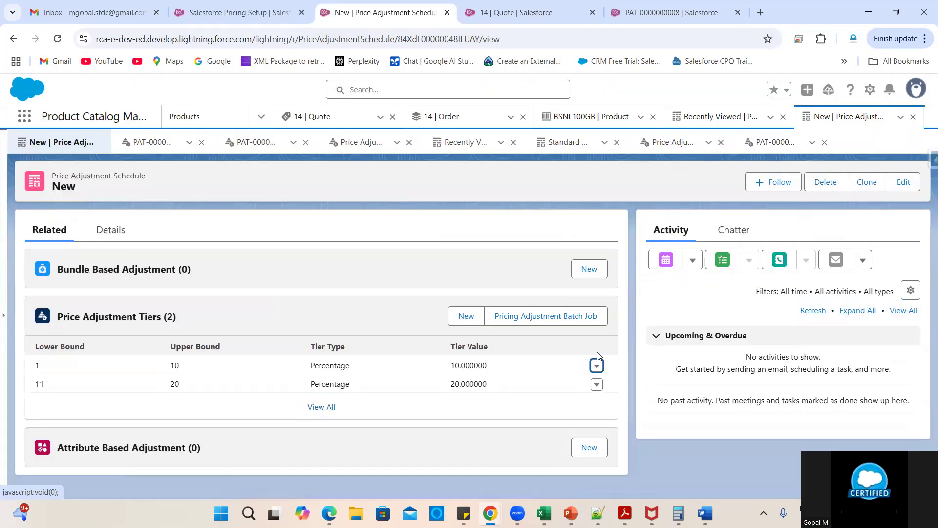
left_click(597, 366)
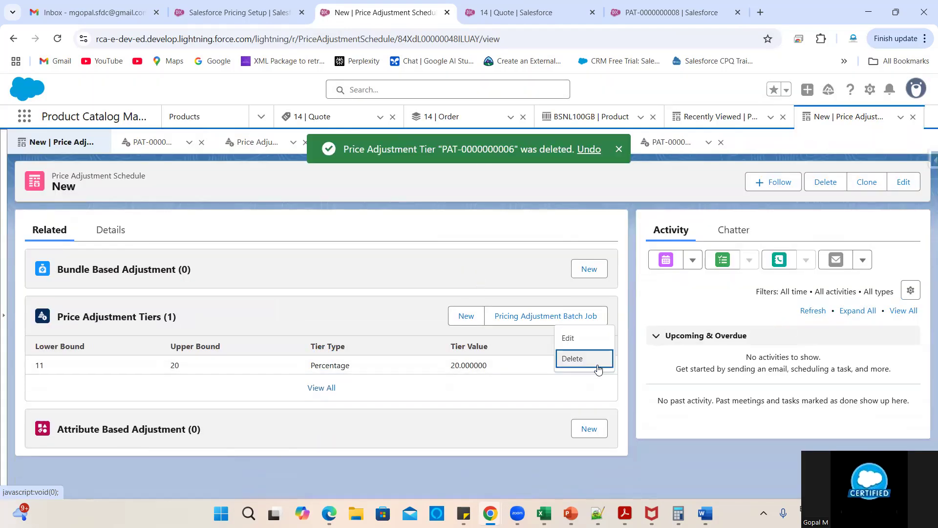
left_click(589, 362)
left_click(629, 308)
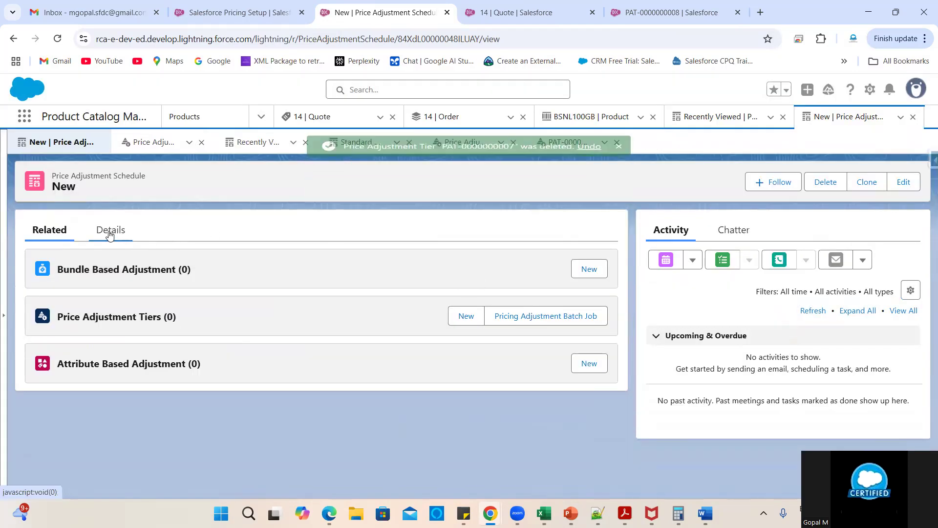
left_click(110, 236)
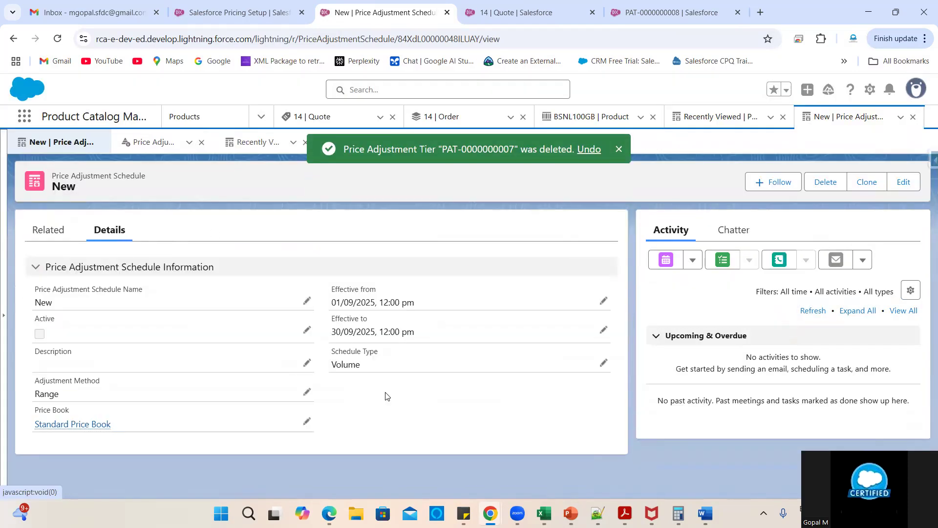
left_click(651, 8)
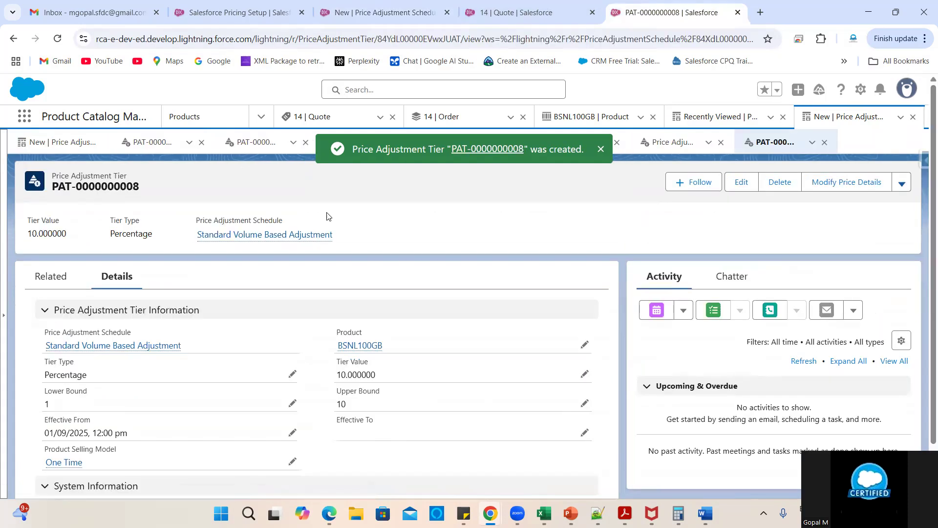
- Review the Standard Volume Based Adjustment schedule's full tier list
left_click(259, 237)
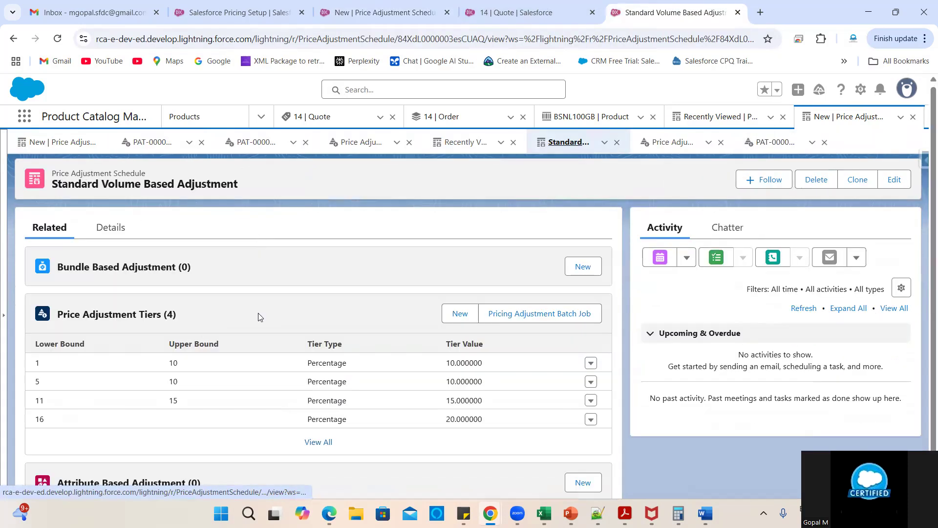
left_click(319, 442)
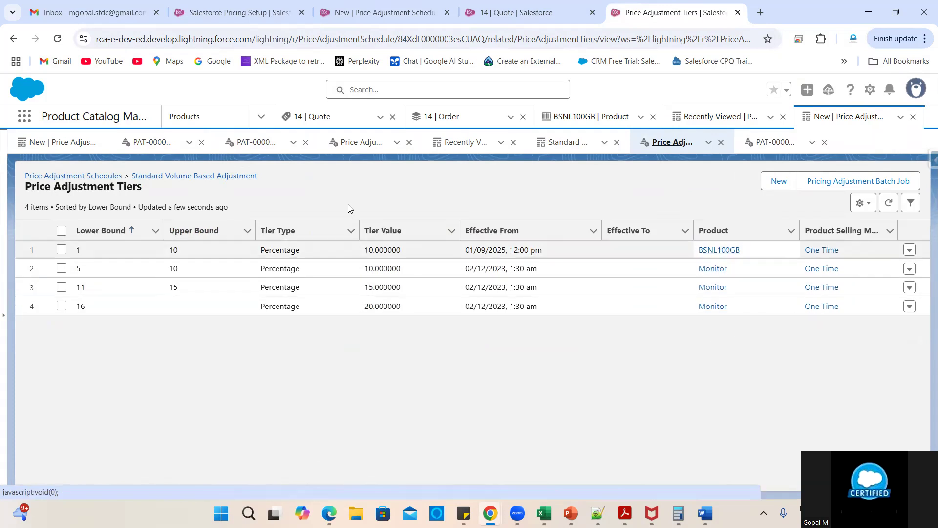
left_click(213, 177)
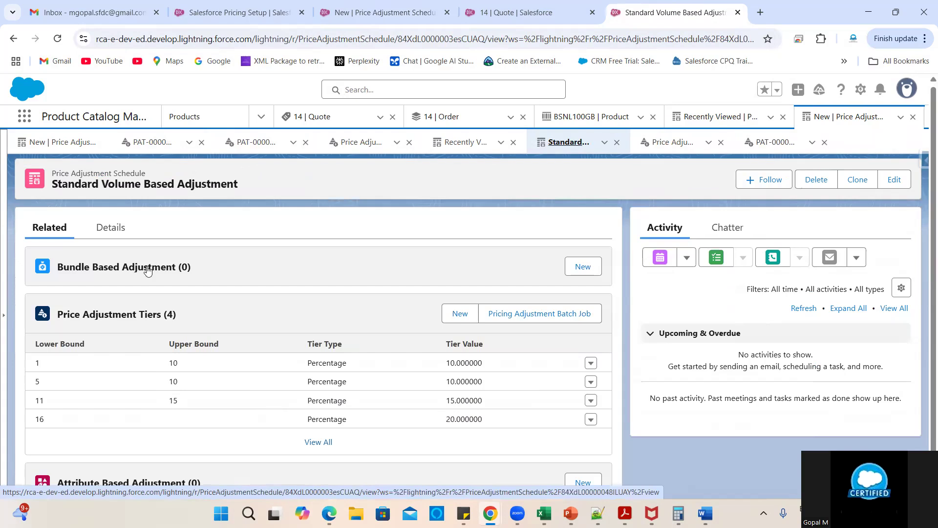
- Tick Active on the Standard Volume Based Adjustment schedule and save it
left_click(112, 230)
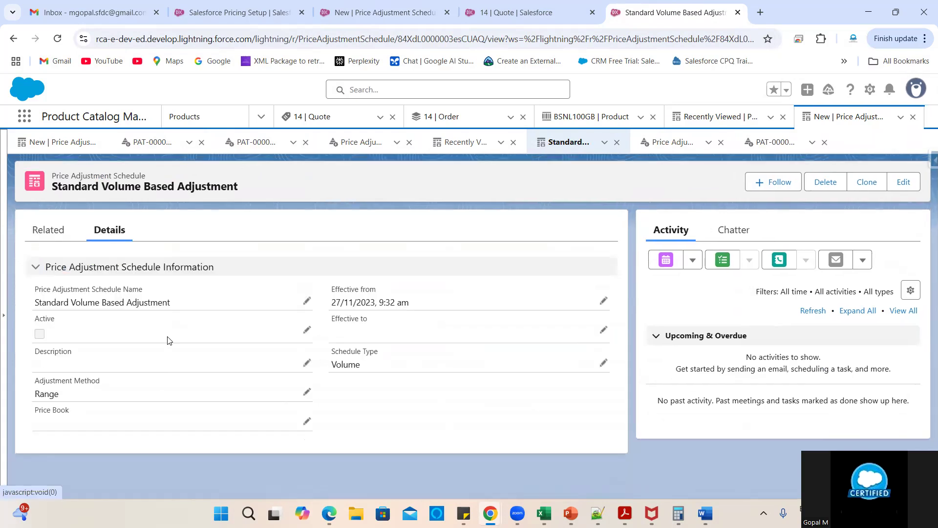
double_click(236, 330)
left_click(49, 343)
scroll(186, 369, "down", 2)
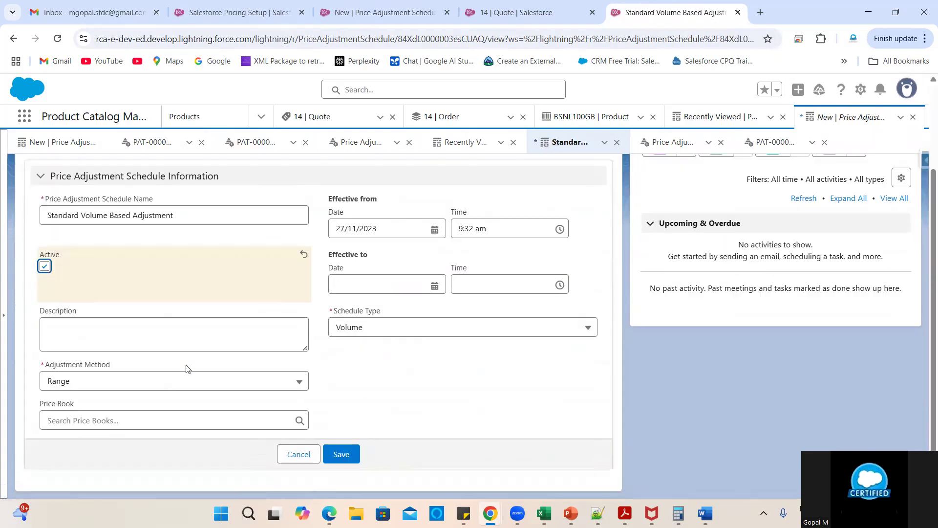
left_click(341, 455)
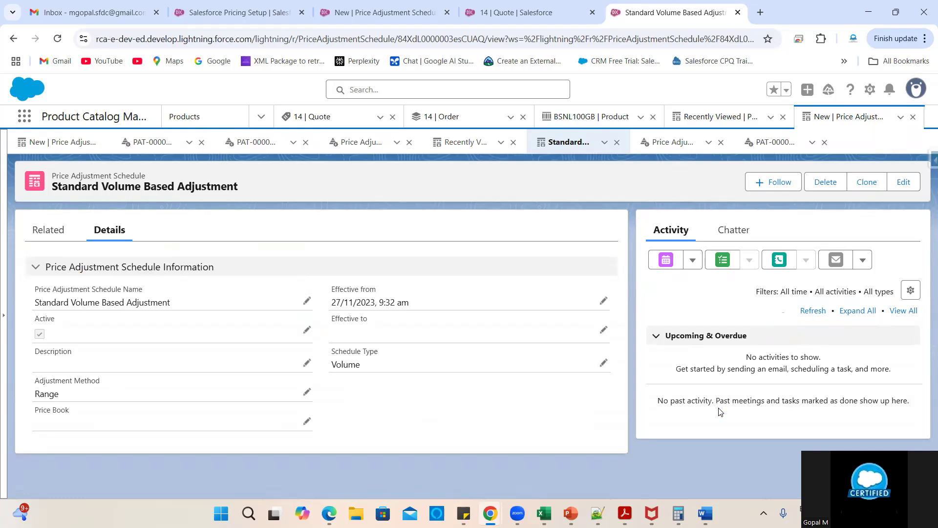
left_click(244, 11)
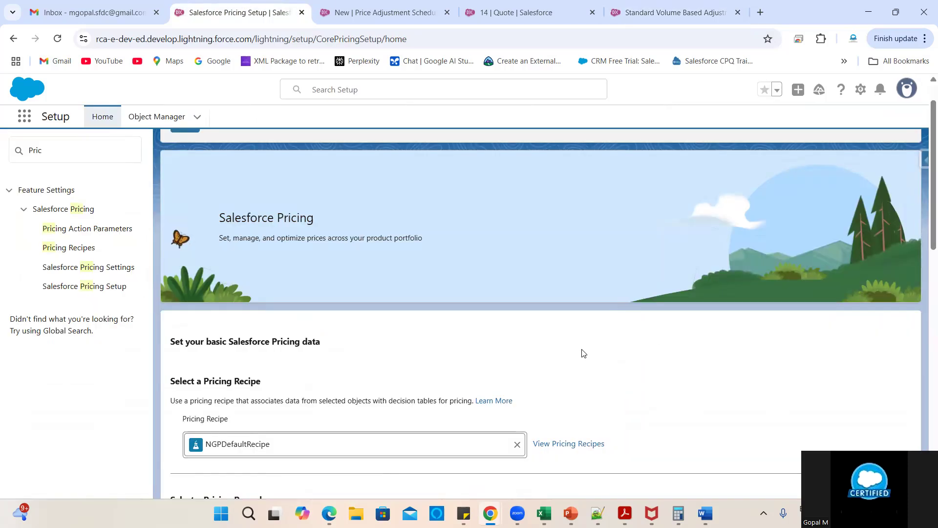
- Run and confirm Sync Pricing Data, then return to Quote 14
scroll(658, 335, "down", 5)
left_click(853, 332)
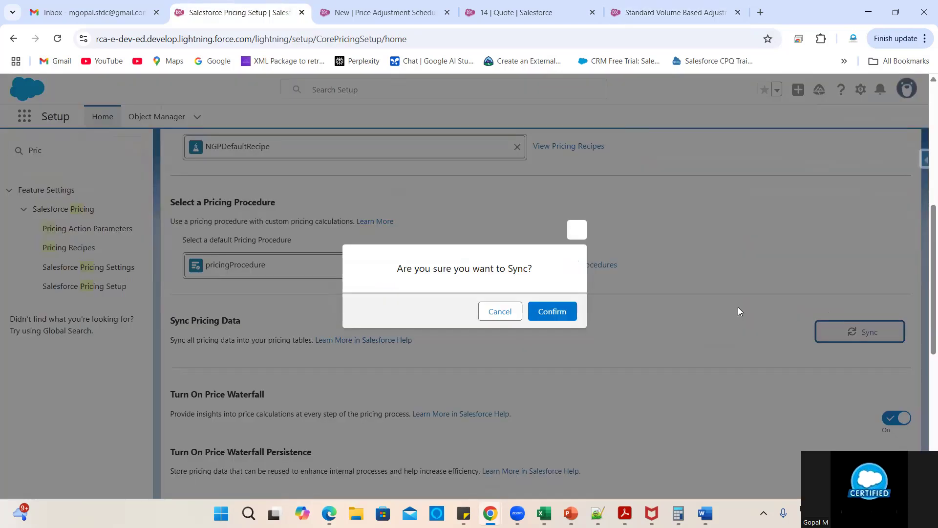
left_click(571, 311)
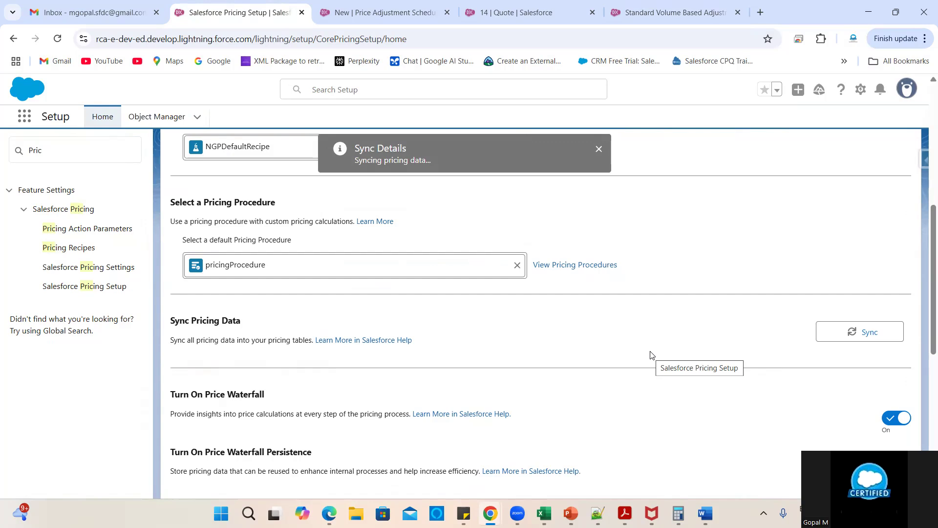
left_click(517, 5)
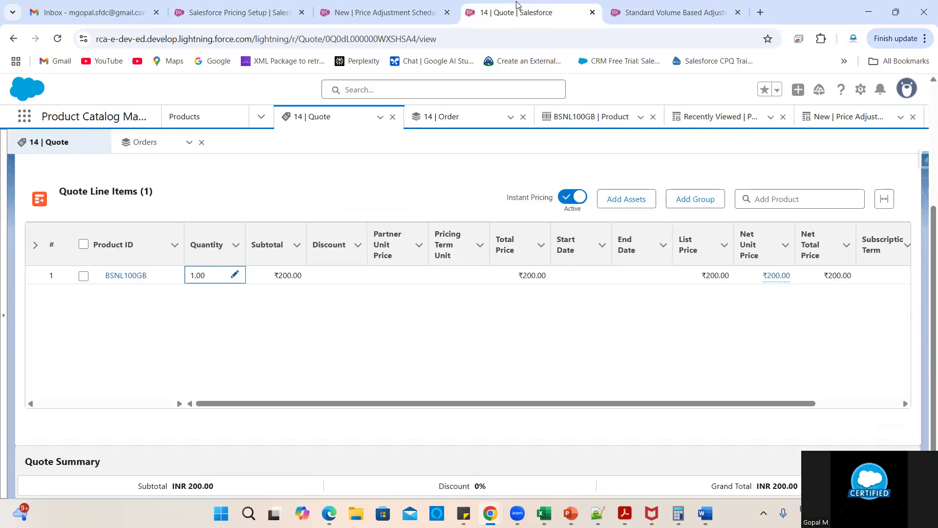
- Delete Quote 14's BSNL100GB line, save, and reload to confirm a ₹0.00 total
scroll(525, 331, "right", 2)
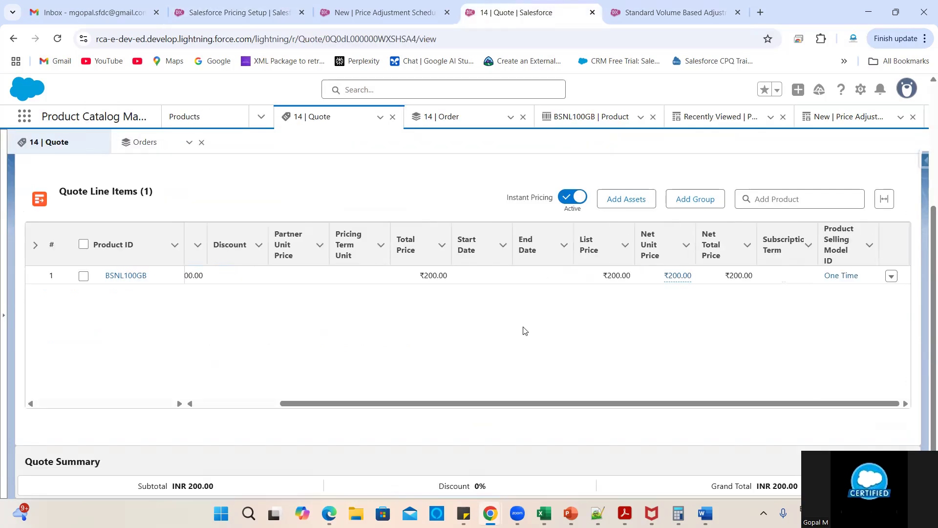
left_click(891, 276)
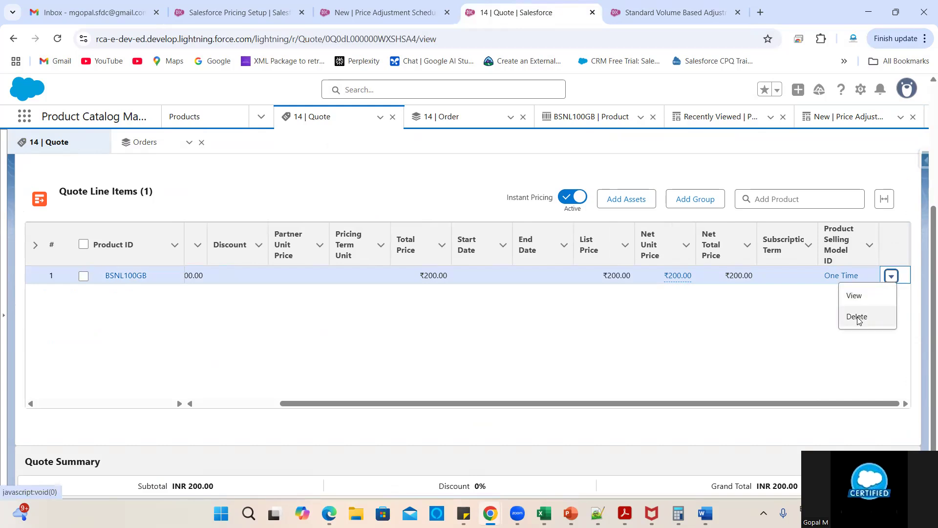
left_click(858, 318)
left_click(693, 329)
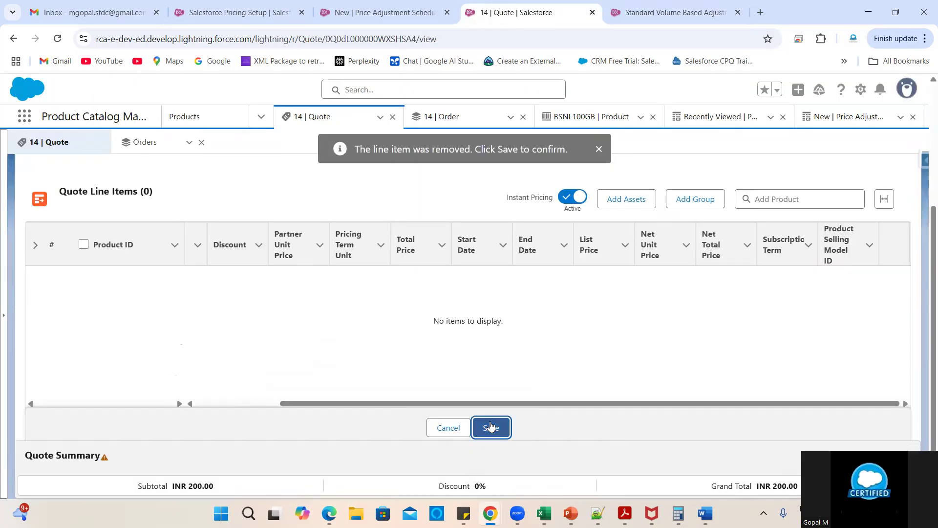
left_click(491, 427)
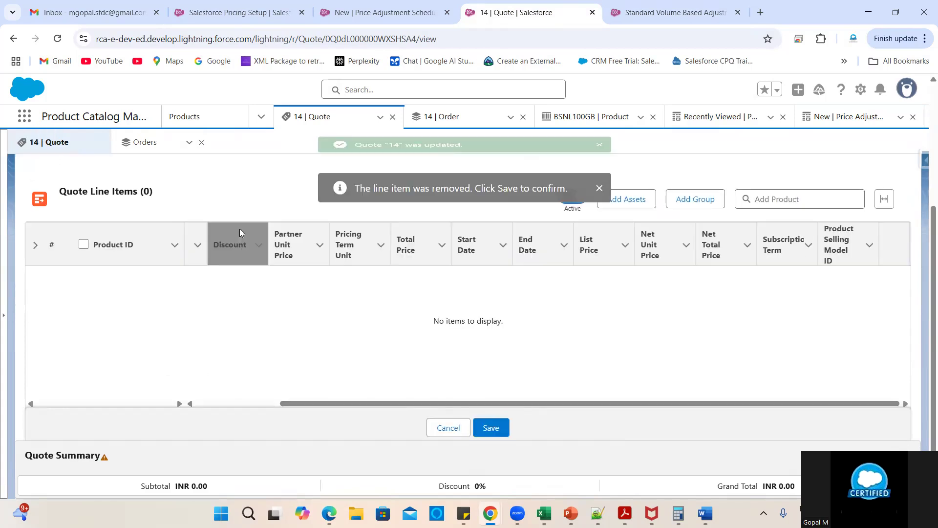
left_click(58, 39)
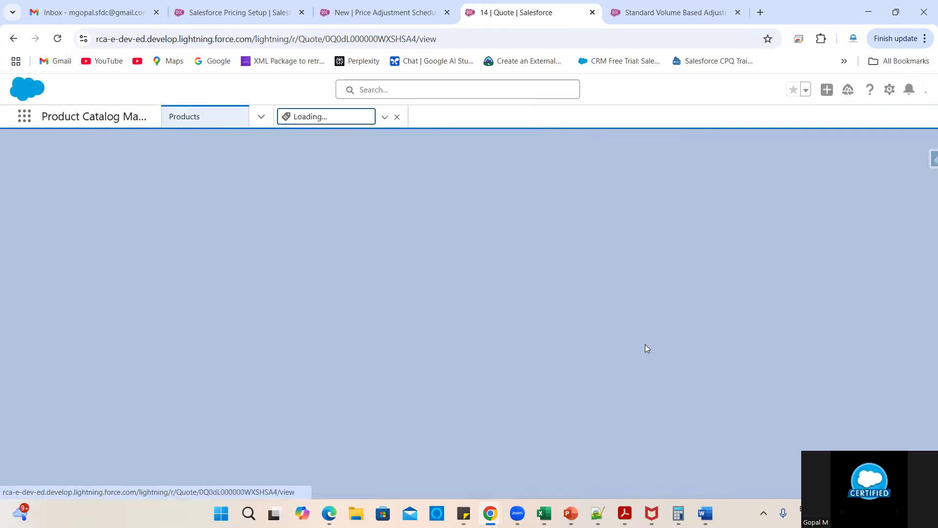
scroll(436, 363, "down", 4)
scroll(559, 371, "right", 2)
scroll(560, 371, "left", 2)
scroll(603, 305, "up", 4)
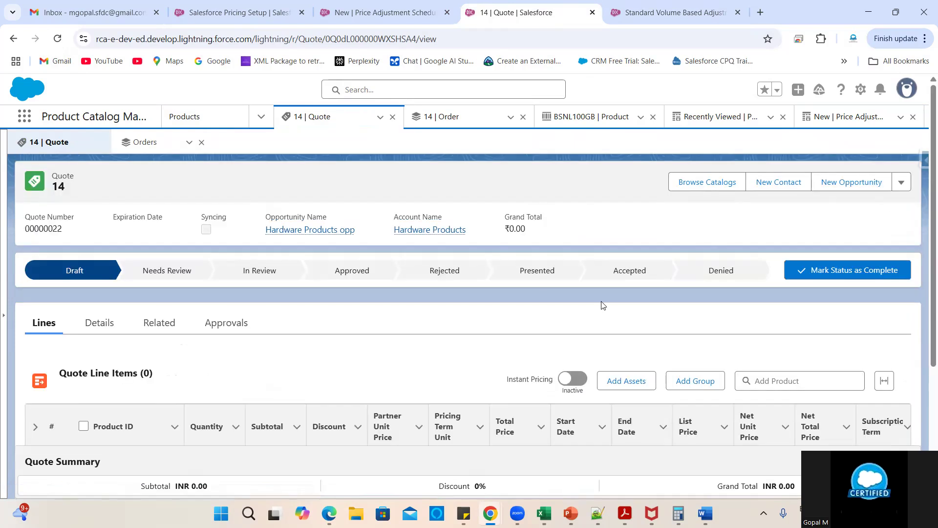
scroll(502, 323, "down", 4)
scroll(502, 324, "up", 4)
- Add BSNL100GB from the Network's catalog, save, and enable Instant Pricing for INR 180.00 total
left_click(708, 188)
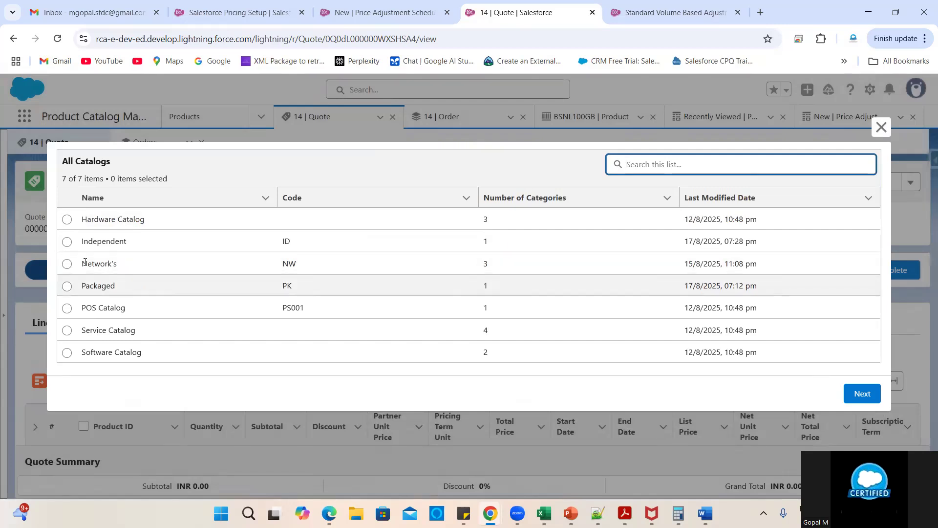
left_click(67, 264)
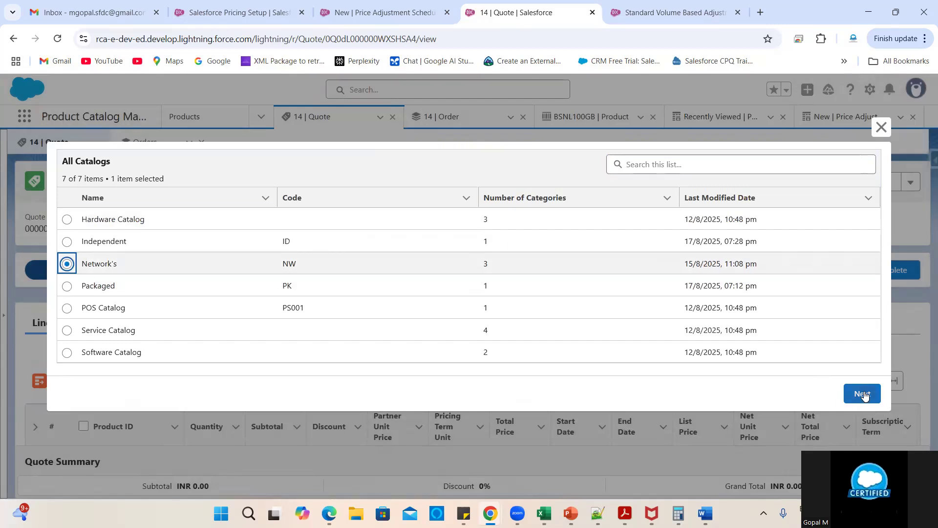
left_click(862, 394)
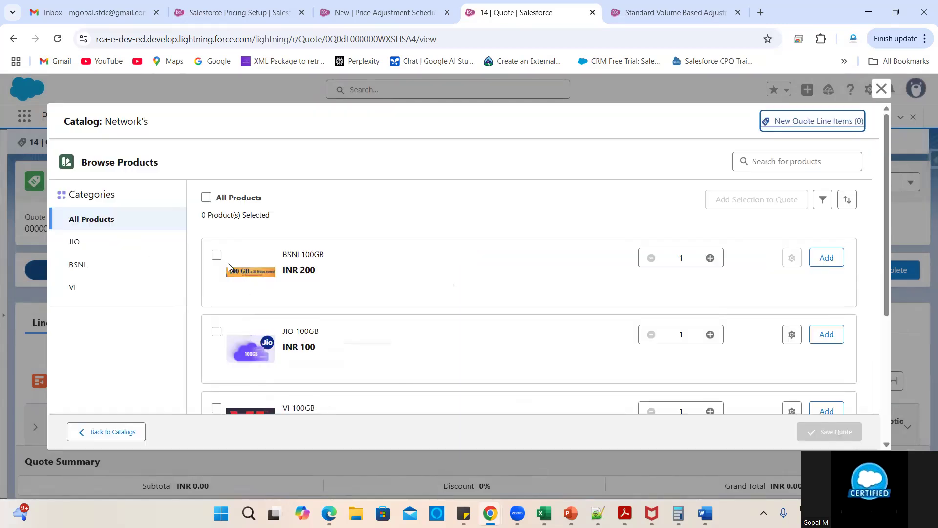
scroll(358, 339, "down", 1)
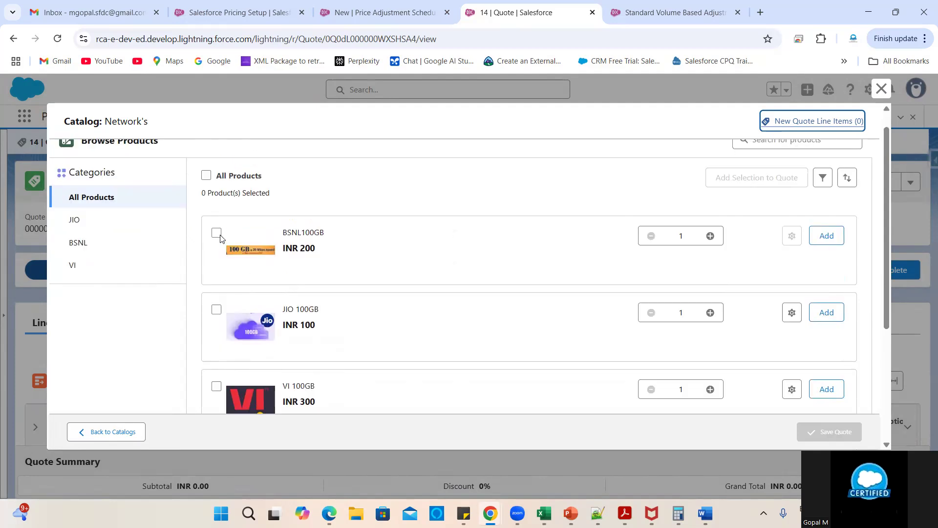
left_click(217, 234)
left_click(826, 237)
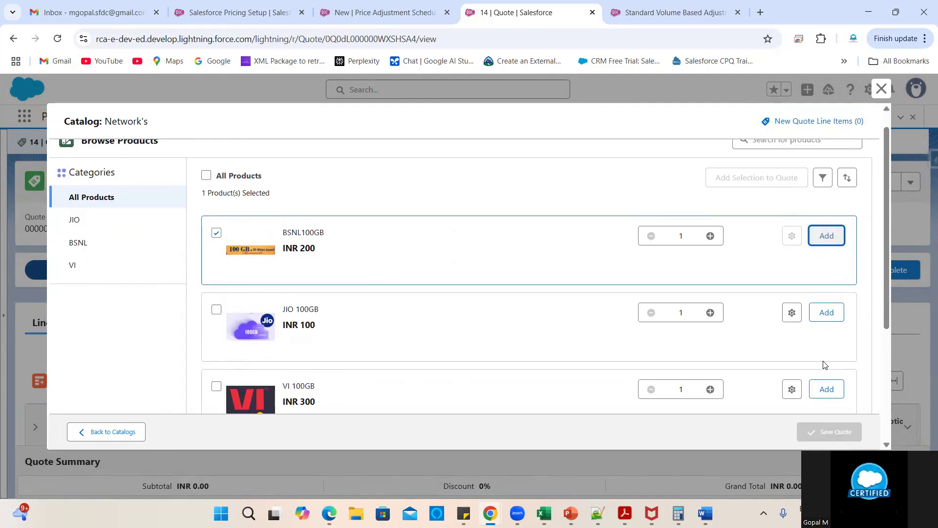
left_click(829, 432)
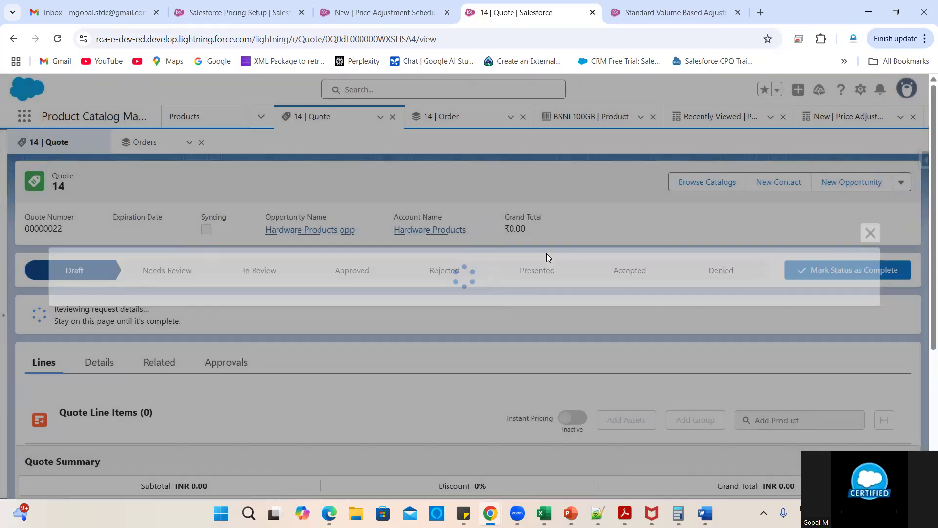
scroll(577, 352, "down", 4)
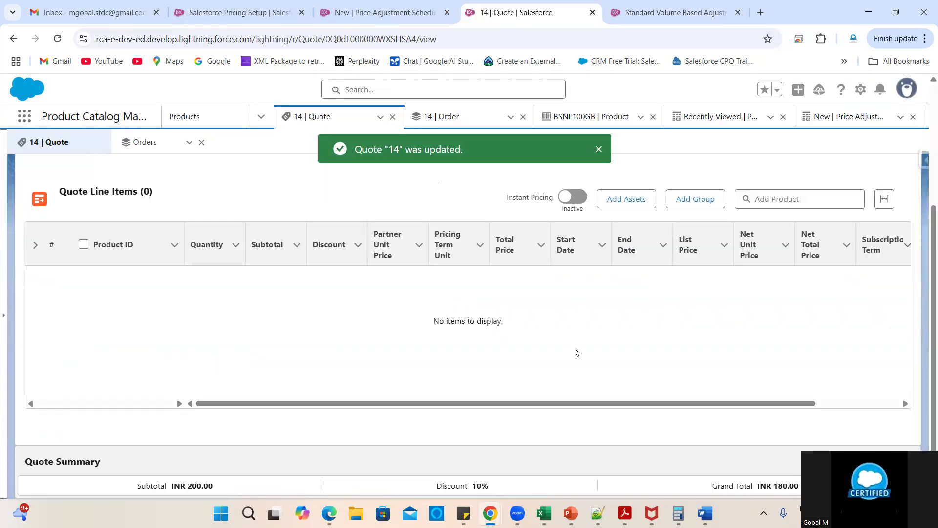
left_click(572, 200)
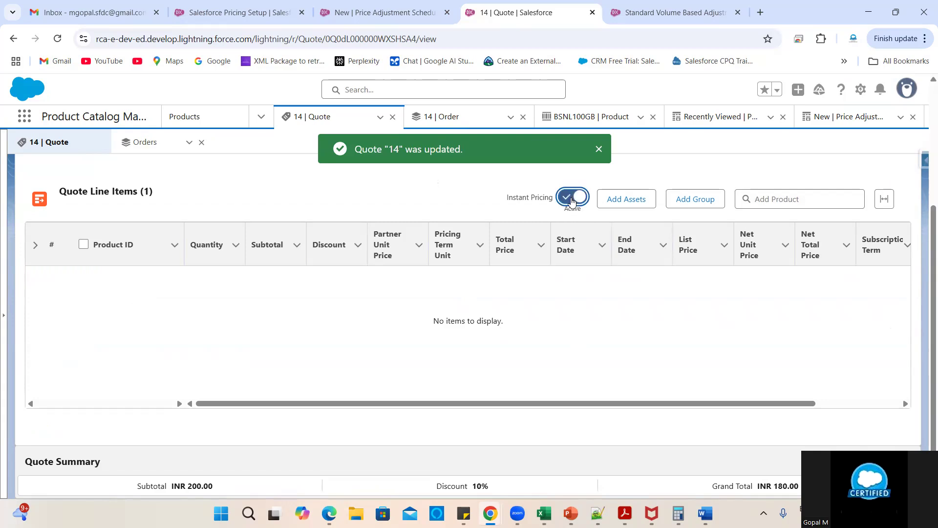
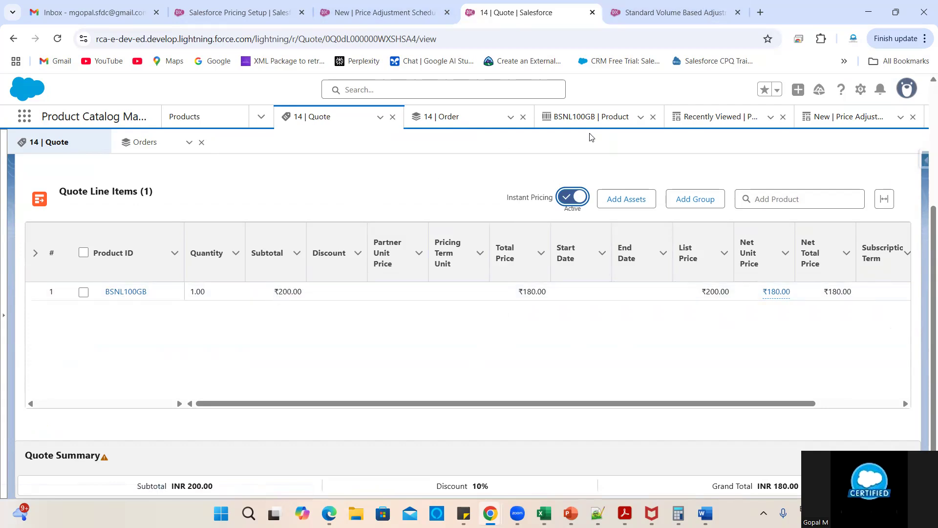
- Open the BSNL100GB product in its own browser tab and review its related price adjustment tiers
right_click(580, 116)
left_click(601, 126)
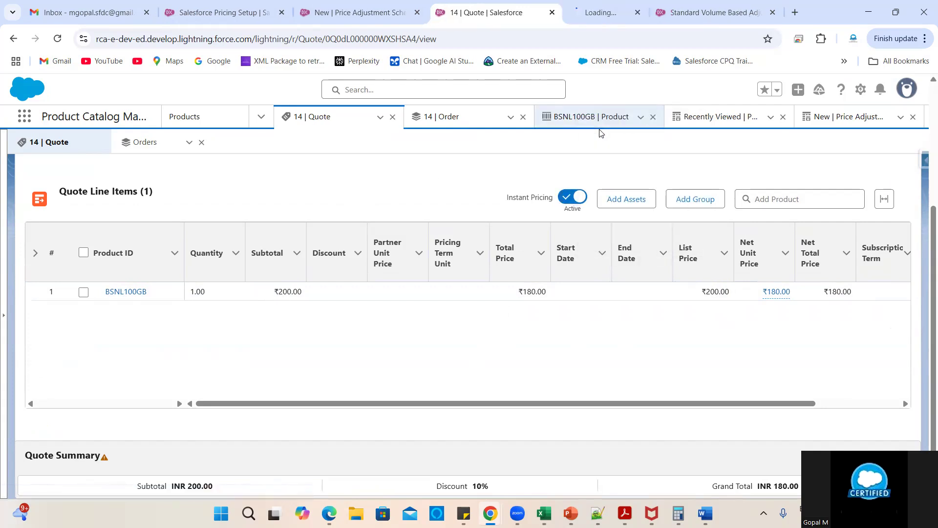
left_click_drag(600, 7, 482, 11)
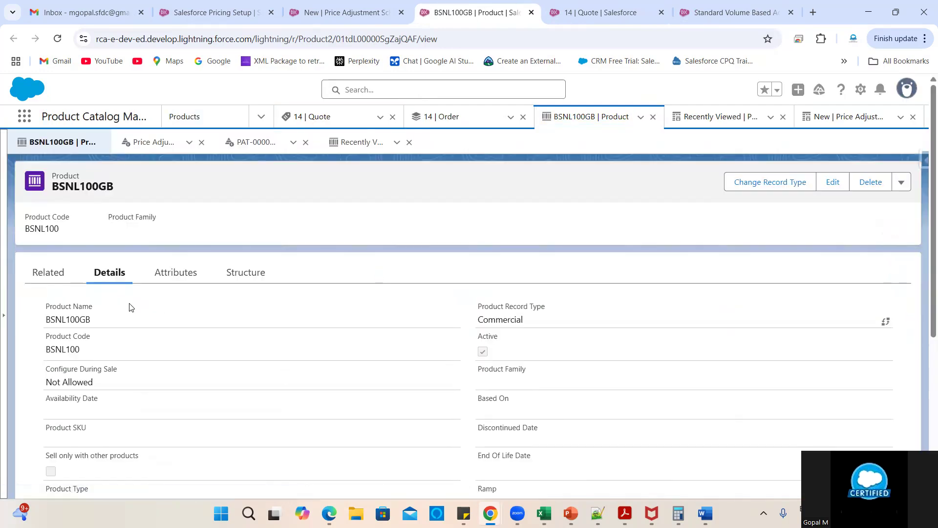
left_click(58, 277)
scroll(291, 374, "down", 3)
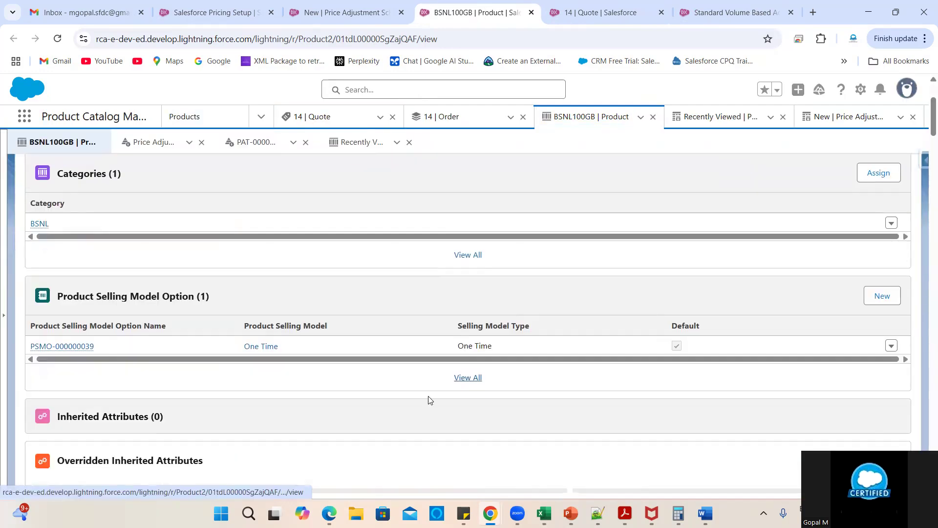
scroll(430, 399, "down", 5)
scroll(429, 400, "down", 15)
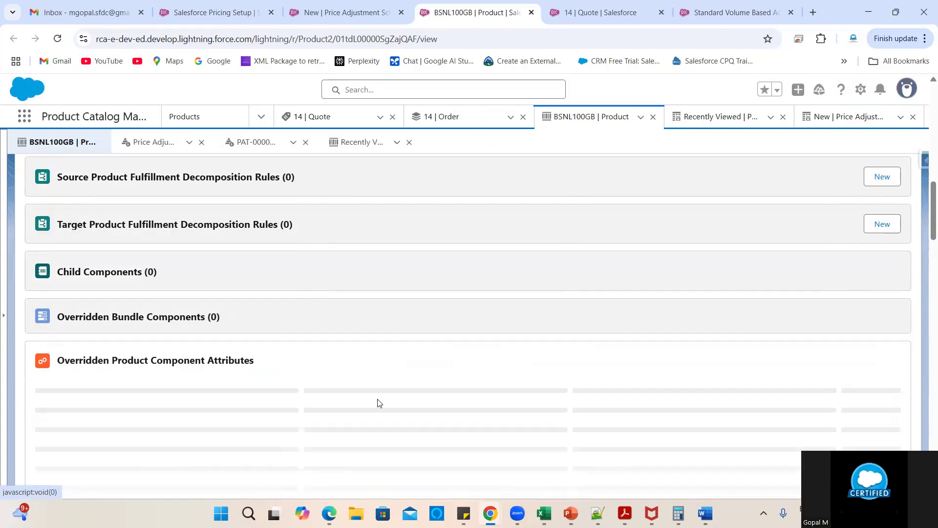
scroll(379, 403, "down", 3)
scroll(379, 403, "down", 3)
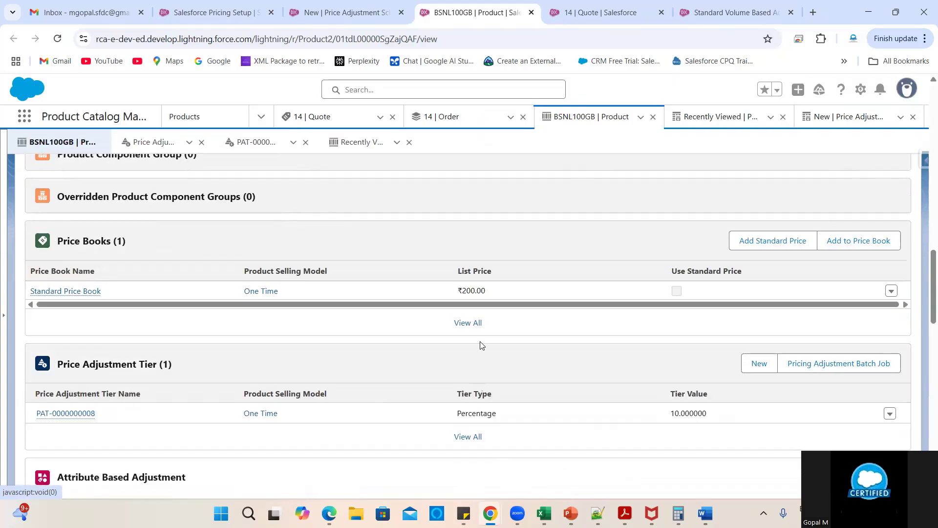
- Close the New price adjustment schedule tab, check the schedule's tiers, and return to Quote 14
left_click(581, 12)
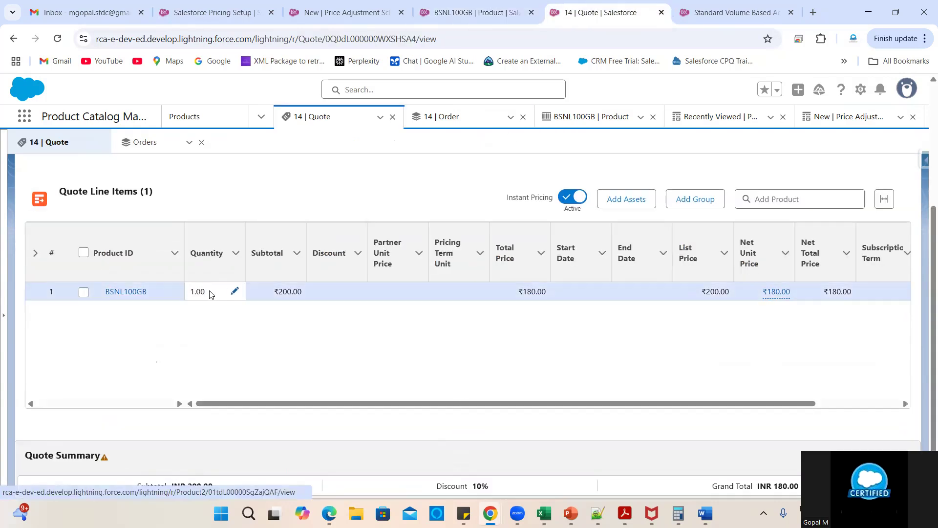
left_click(342, 12)
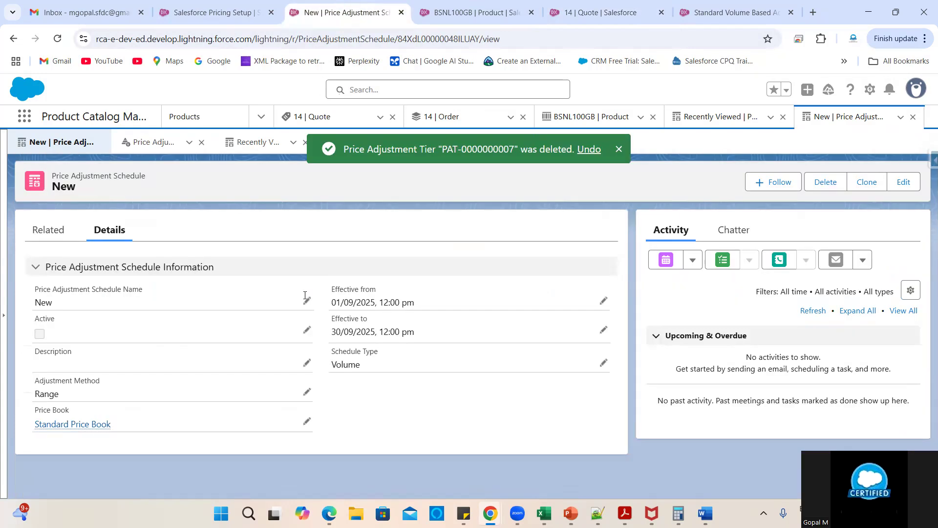
left_click(404, 15)
left_click(616, 12)
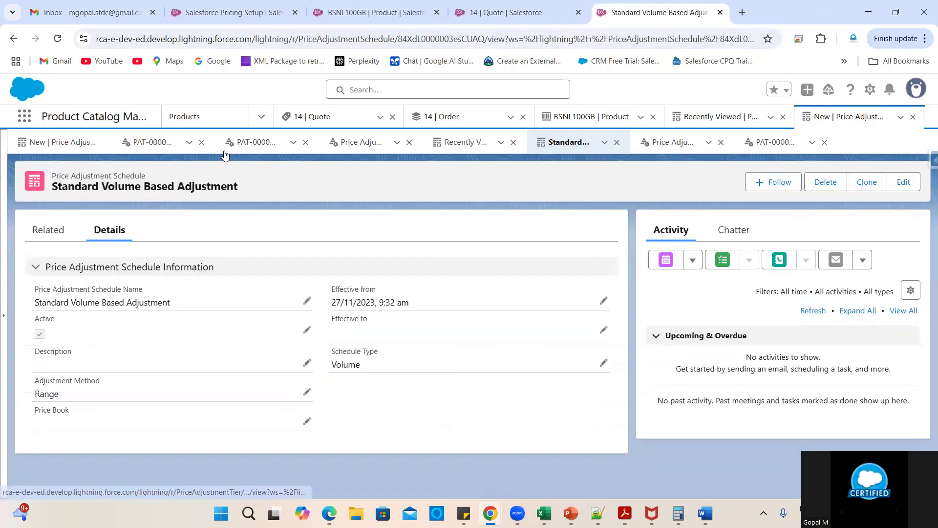
left_click(48, 230)
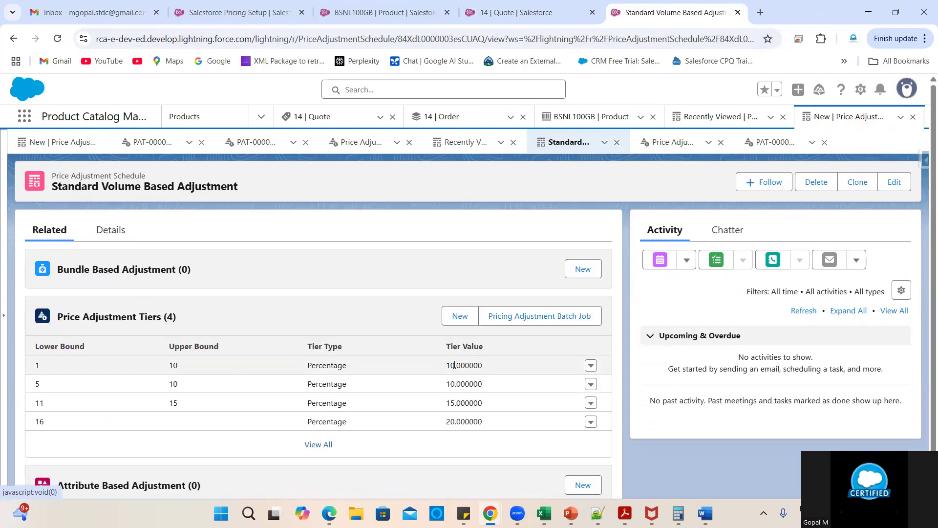
left_click(494, 12)
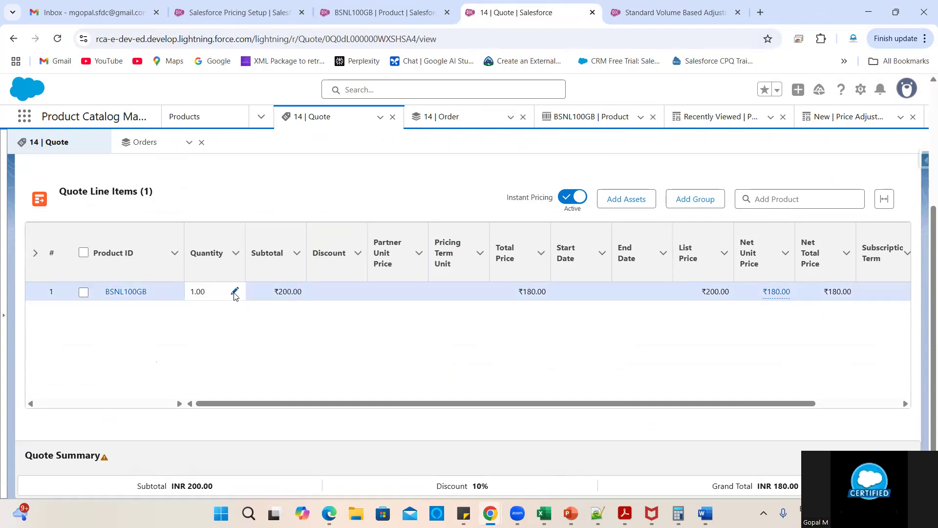
scroll(740, 357, "right", 2)
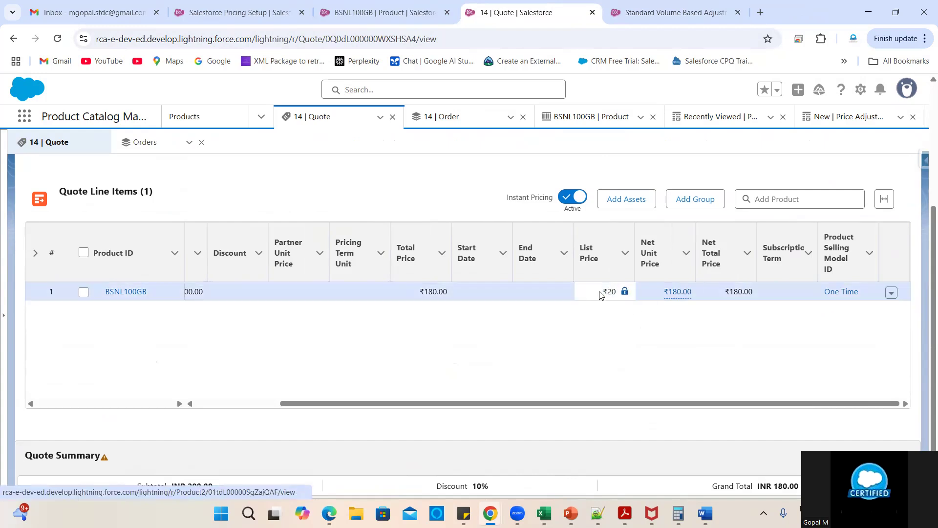
left_click(249, 402)
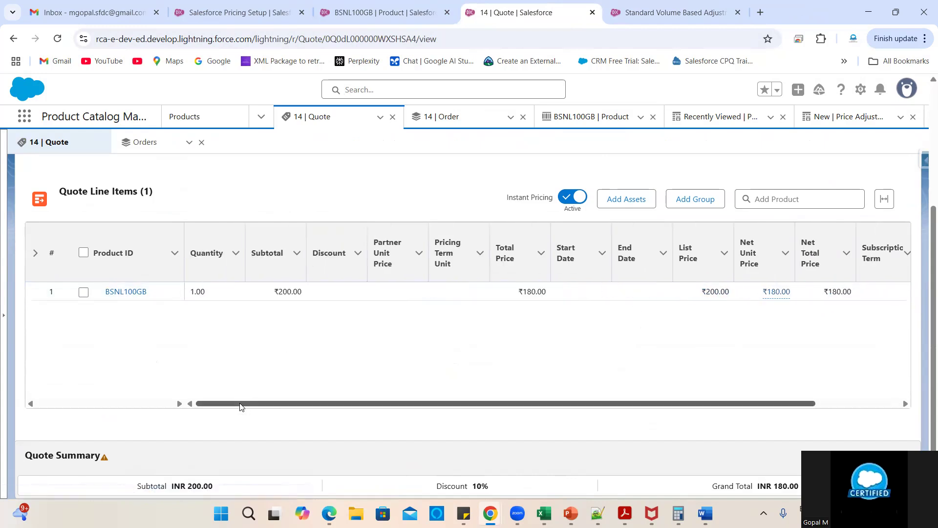
- Change the BSNL100GB line quantity to 10, then to 11
left_click(228, 293)
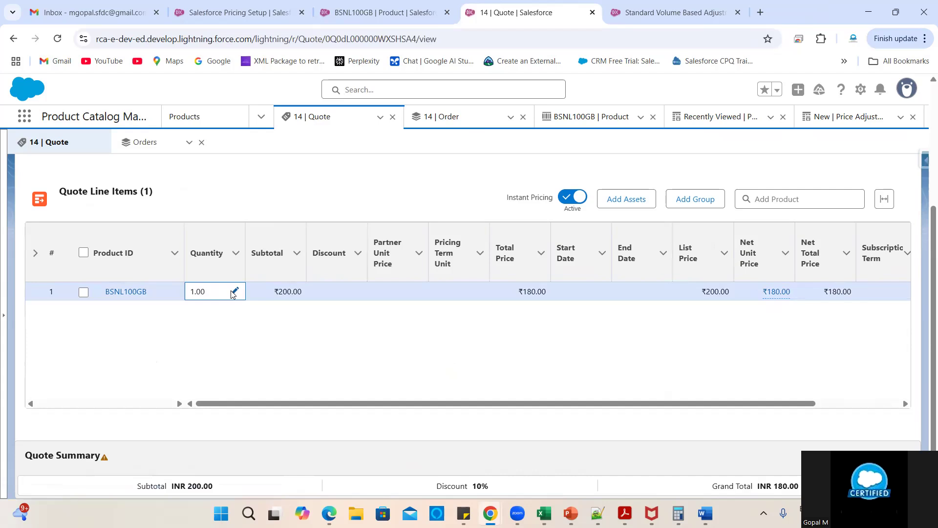
left_click(231, 291)
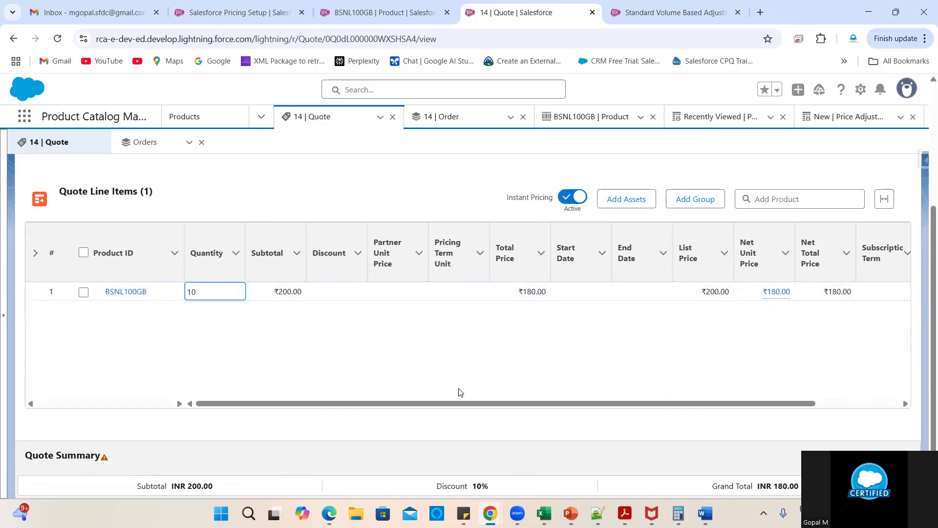
left_click(606, 448)
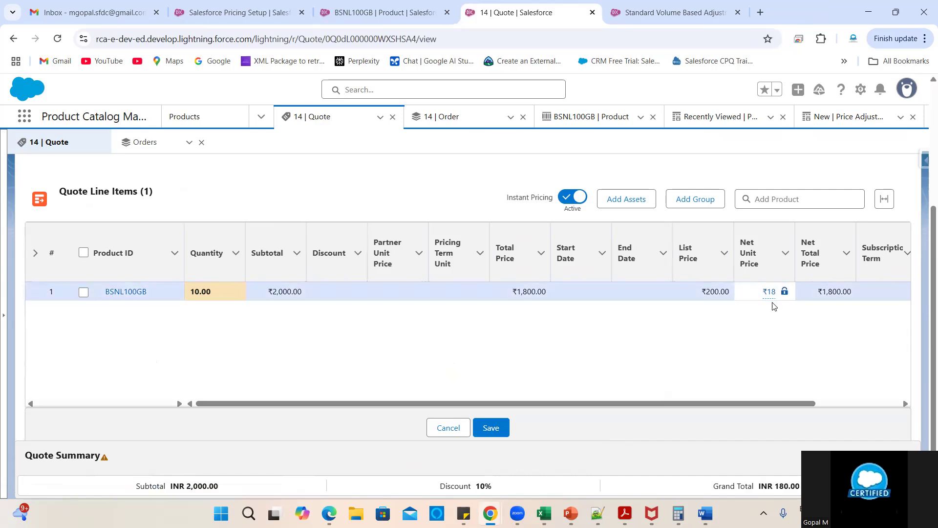
left_click(236, 292)
key("BackSpace")
key("BackSpace")
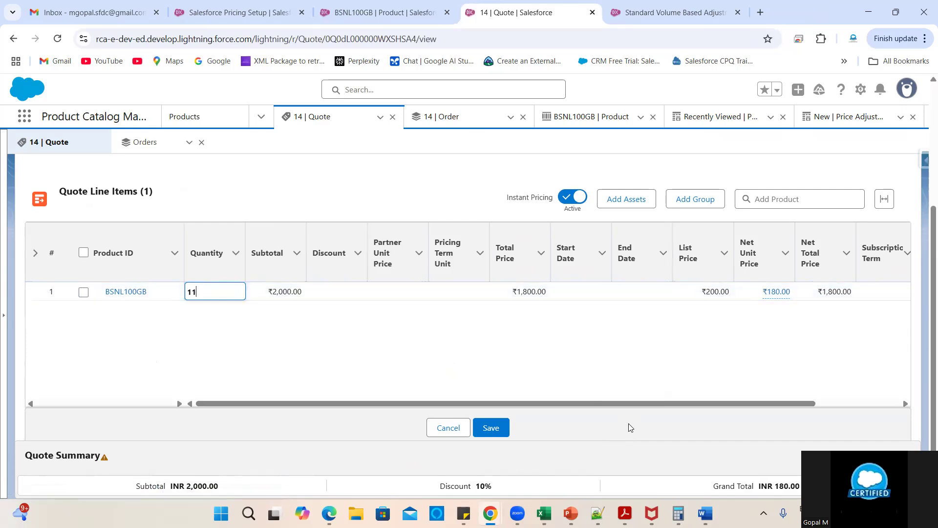
left_click(629, 424)
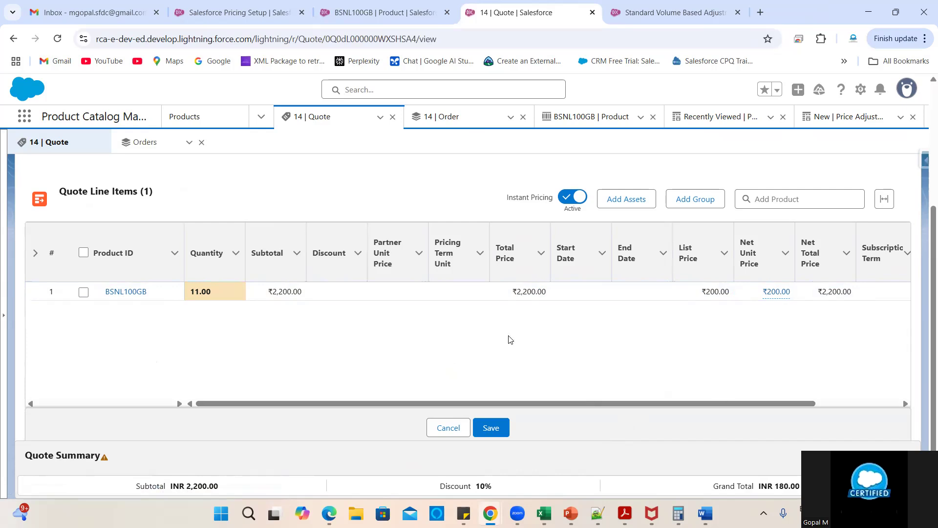
- Compare the full tier list with the line's net unit price calculation details
left_click(673, 13)
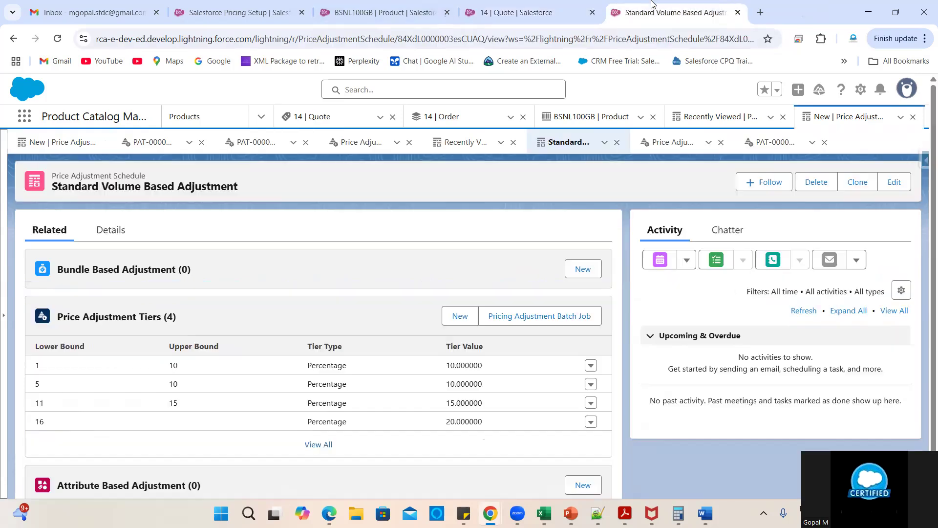
left_click(315, 446)
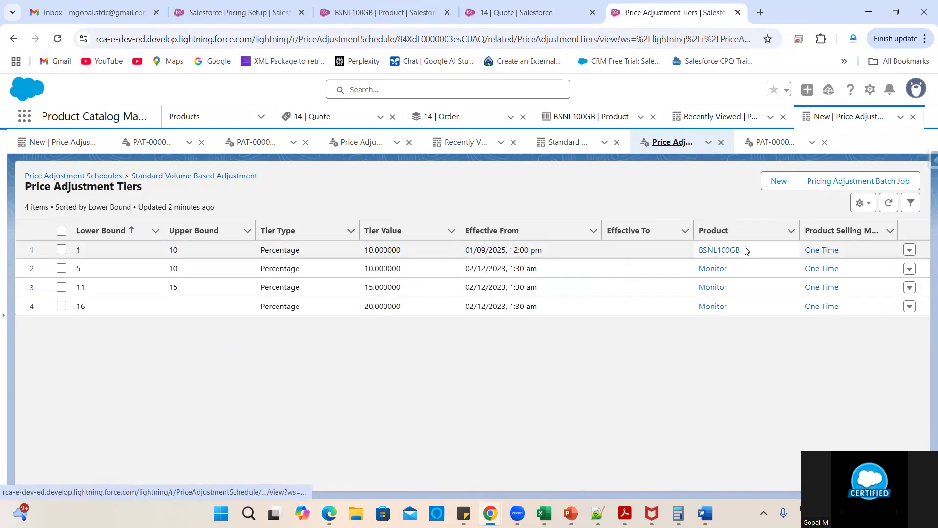
left_click_drag(749, 251, 690, 251)
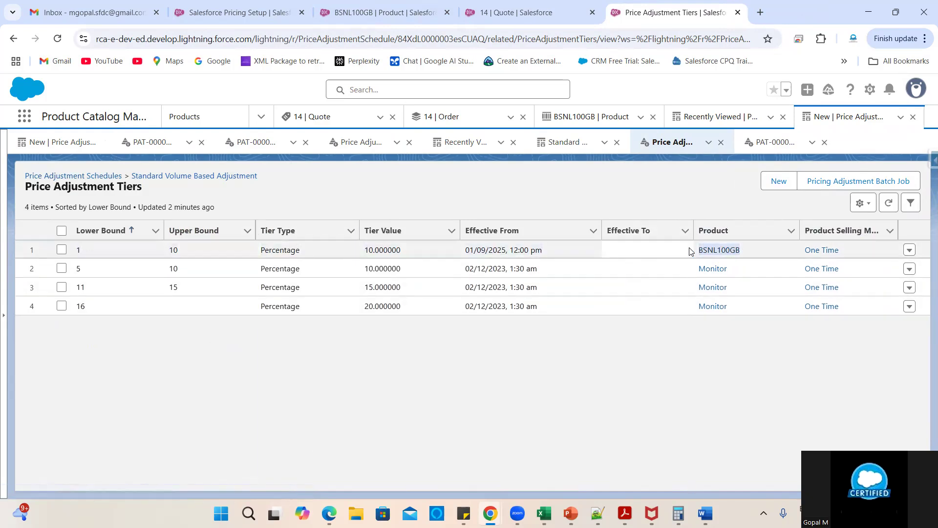
left_click(506, 7)
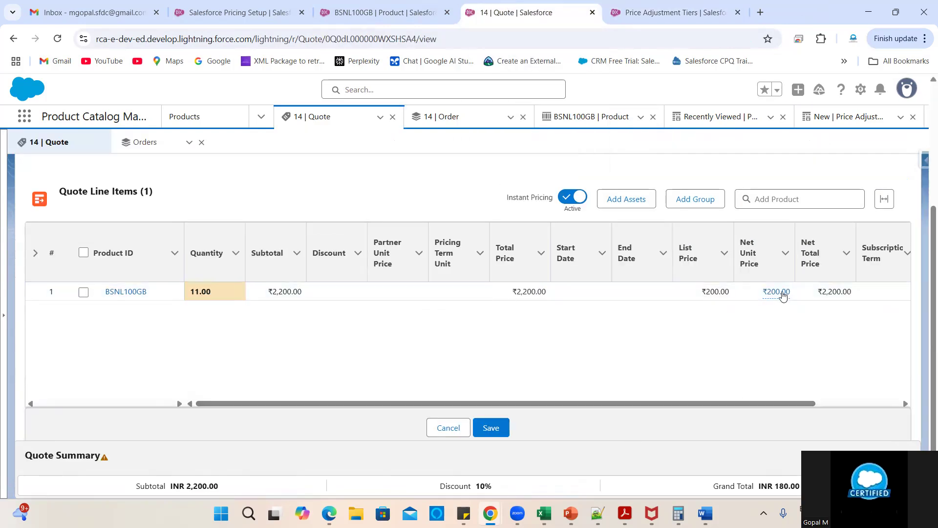
left_click(774, 292)
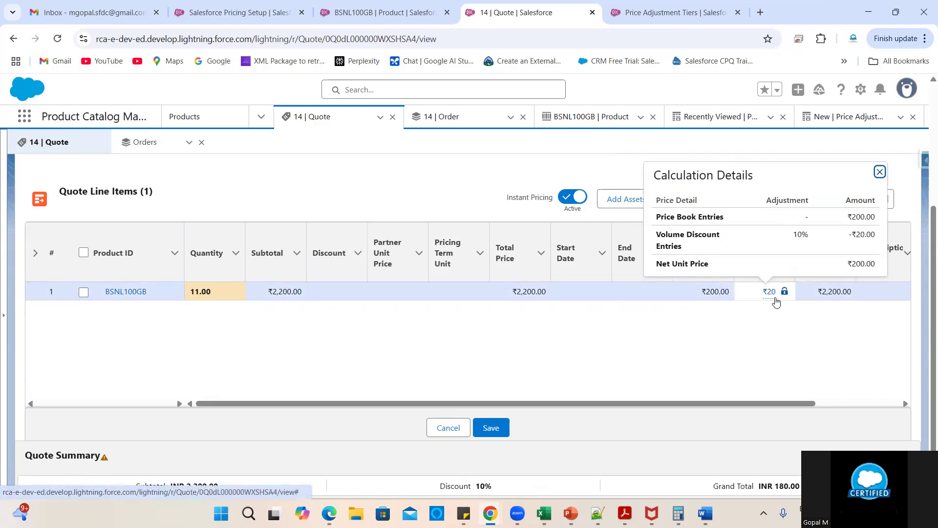
left_click(678, 10)
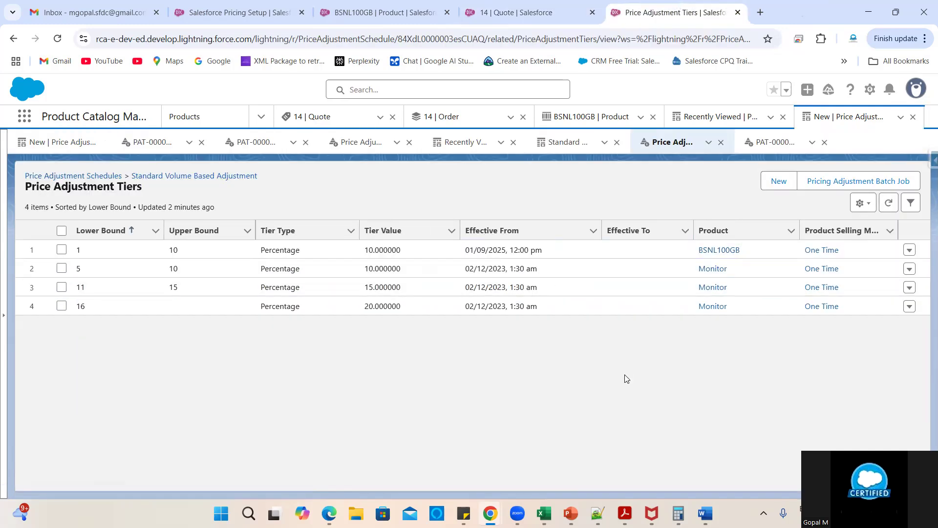
- Deactivate the Standard Volume Based Adjustment schedule by unticking Active and saving
left_click(163, 176)
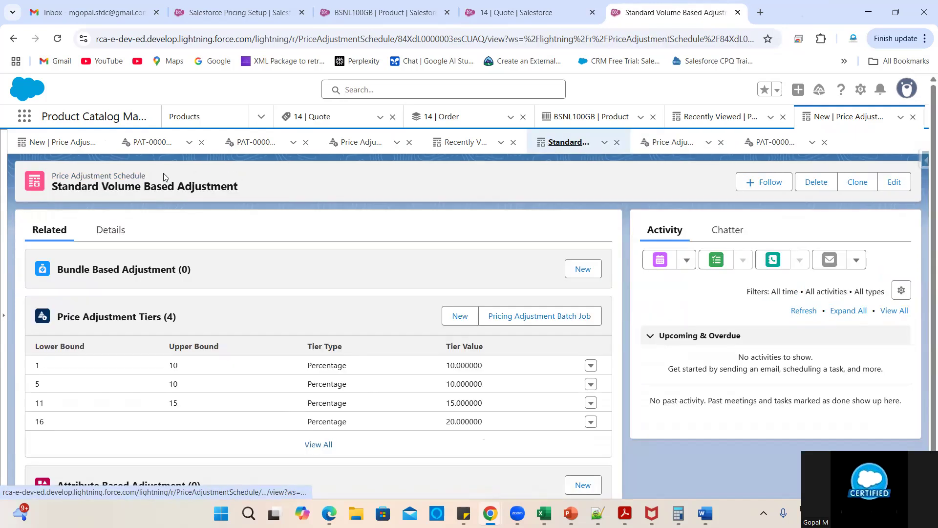
left_click(110, 231)
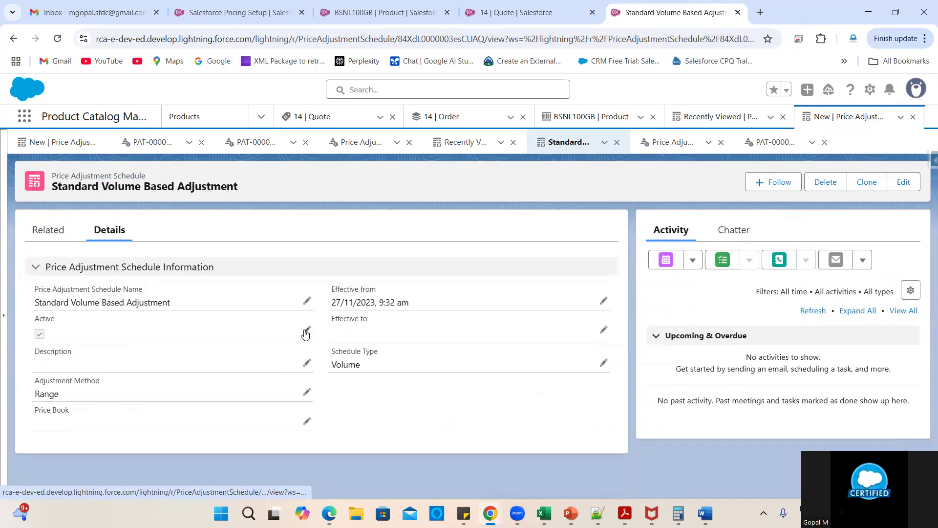
double_click(41, 339)
left_click(42, 338)
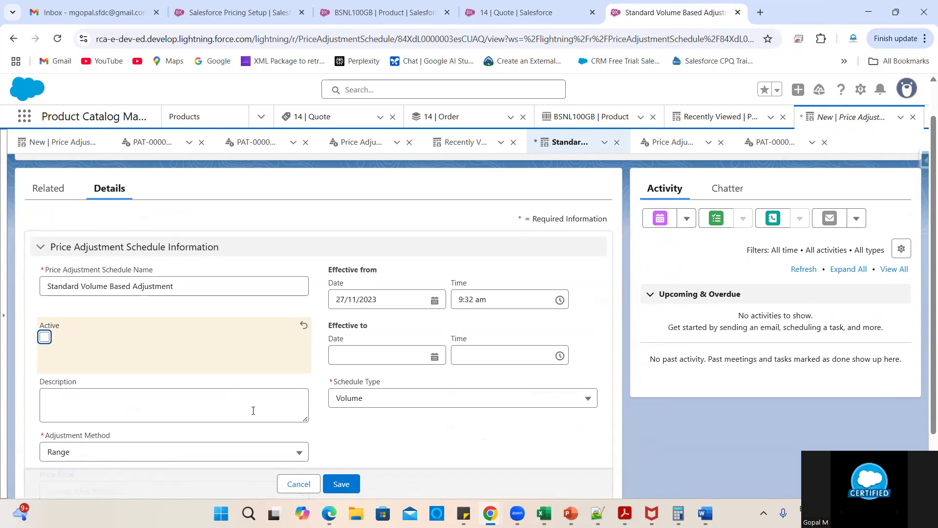
scroll(253, 410, "down", 2)
left_click(342, 452)
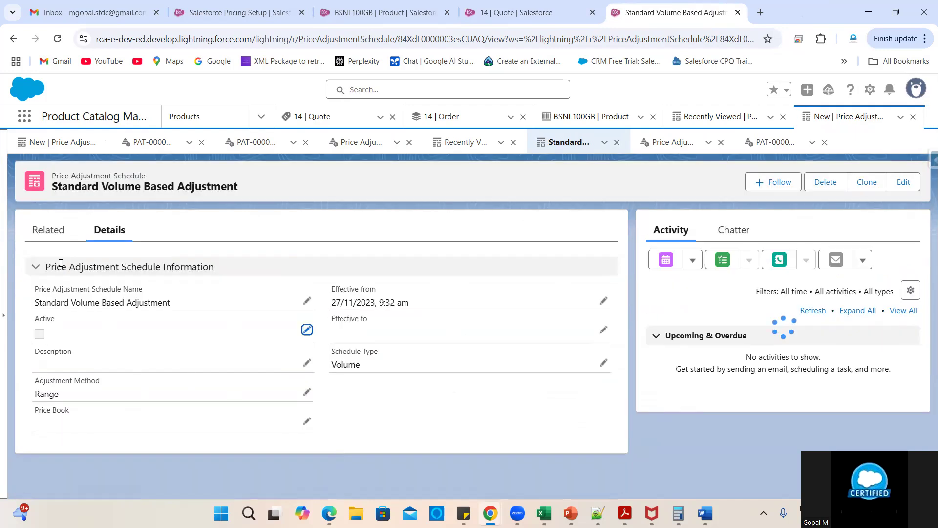
left_click(47, 230)
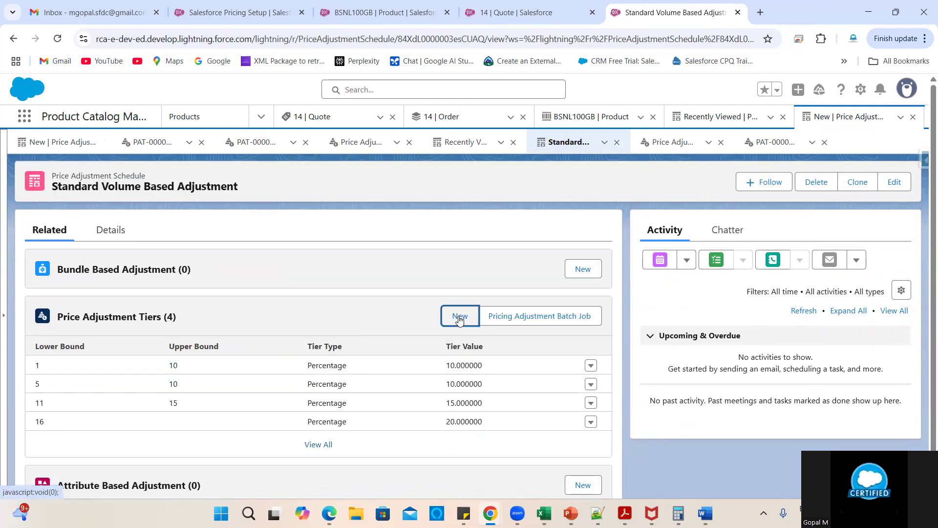
- Start a new BSNL100GB Percentage tier of 20% covering quantities 11–20
left_click(459, 318)
left_click(508, 275)
left_click(533, 307)
left_click(352, 337)
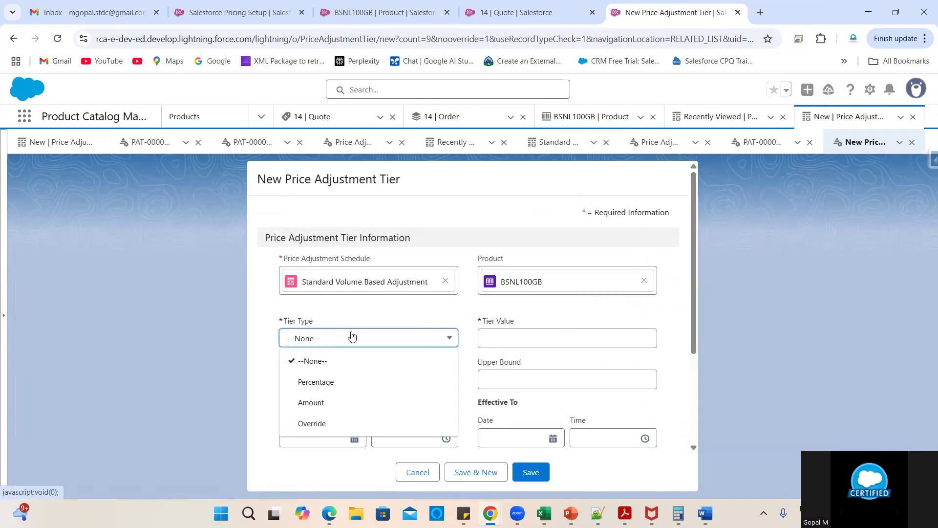
left_click(333, 381)
left_click(509, 336)
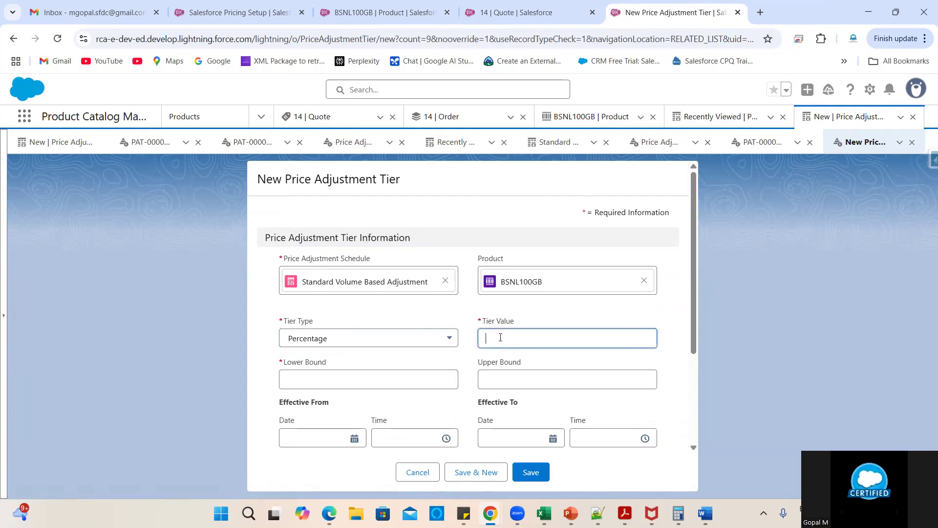
type("20")
scroll(500, 338, "down", 1)
left_click(488, 323)
left_click(372, 322)
left_click(525, 318)
- Give the tier effective date 01/09/2025 and One Time selling model, save it, and reopen its schedule
left_click(300, 383)
left_click(315, 295)
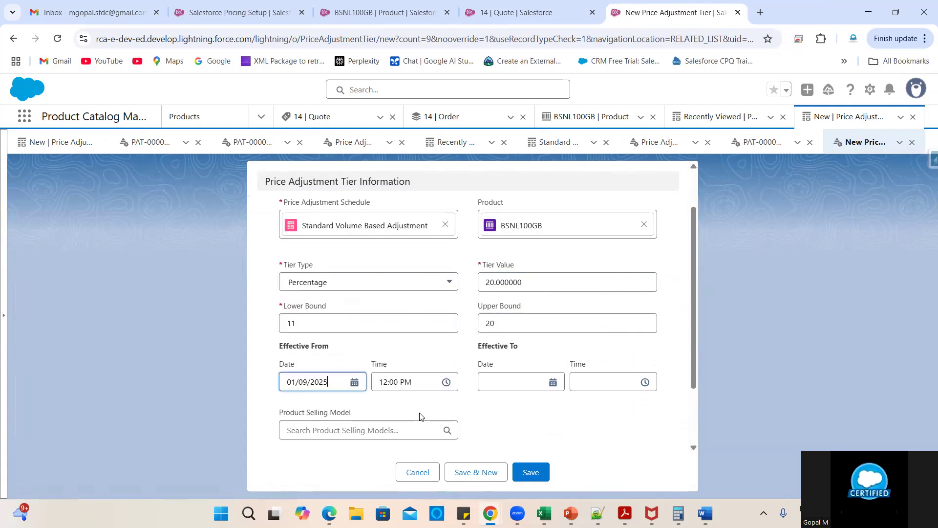
scroll(420, 416, "down", 2)
left_click(342, 345)
left_click(334, 382)
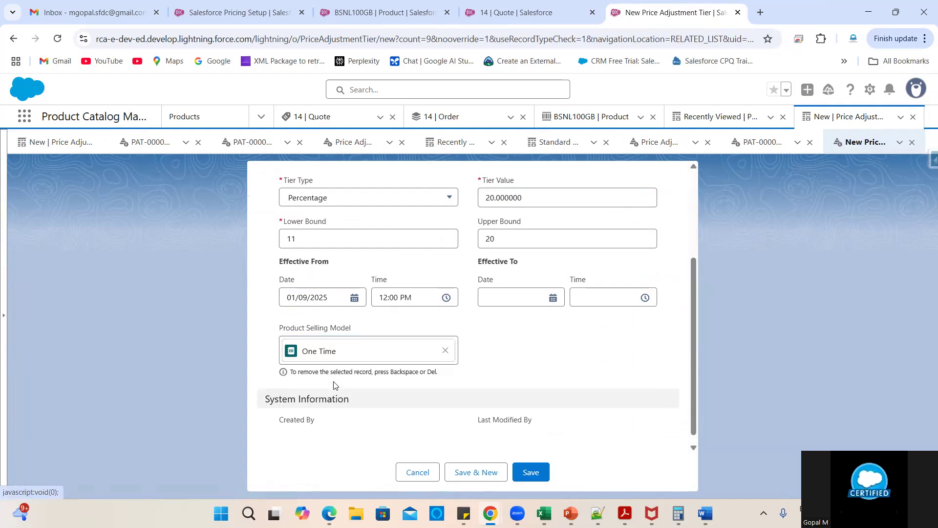
left_click(533, 473)
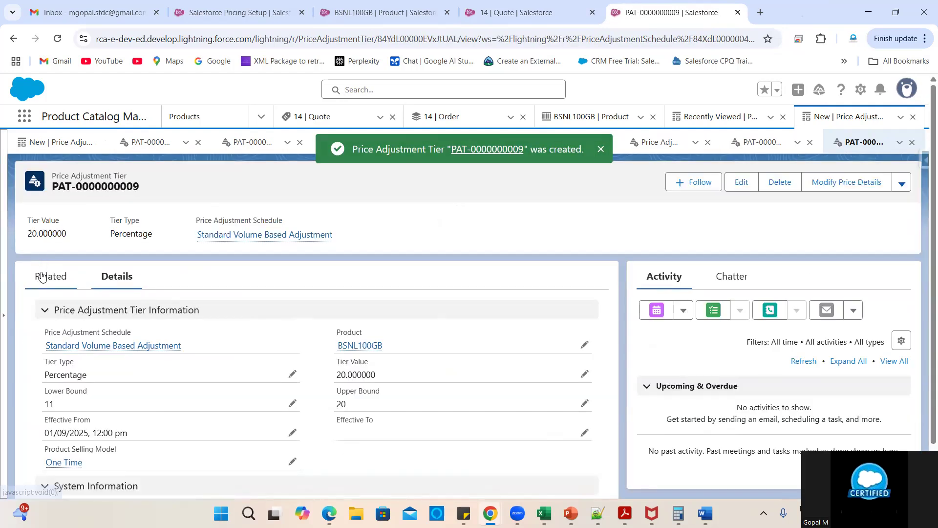
left_click(42, 277)
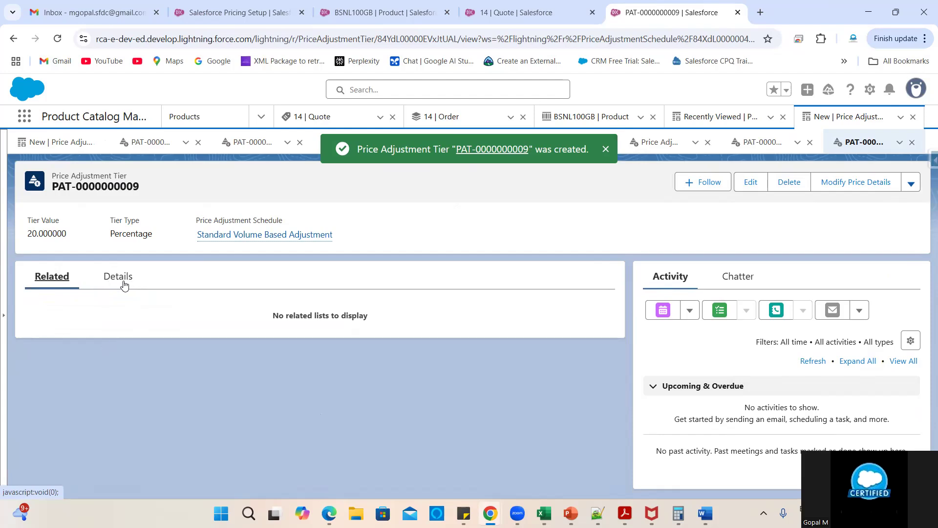
left_click(117, 276)
left_click(99, 348)
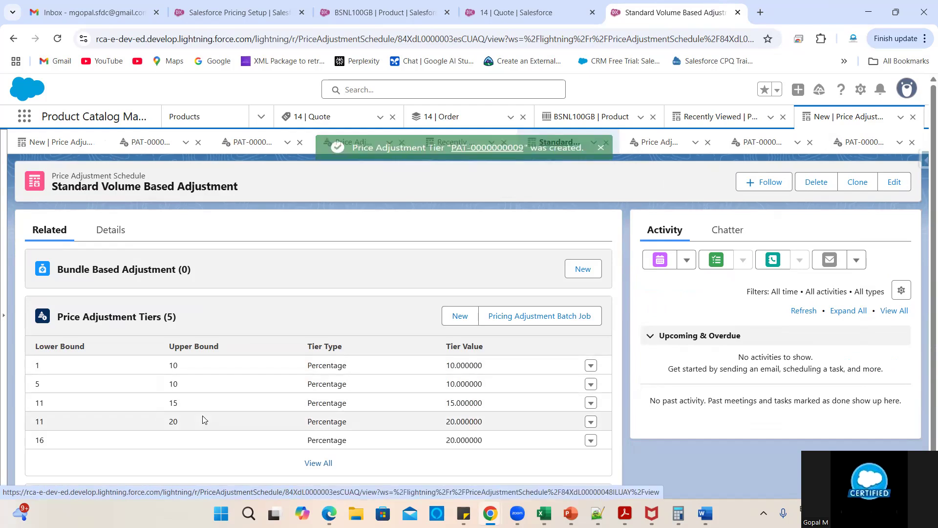
scroll(309, 390, "down", 1)
- Review the full tier list, then reactivate the Standard Volume Based Adjustment schedule
left_click(311, 434)
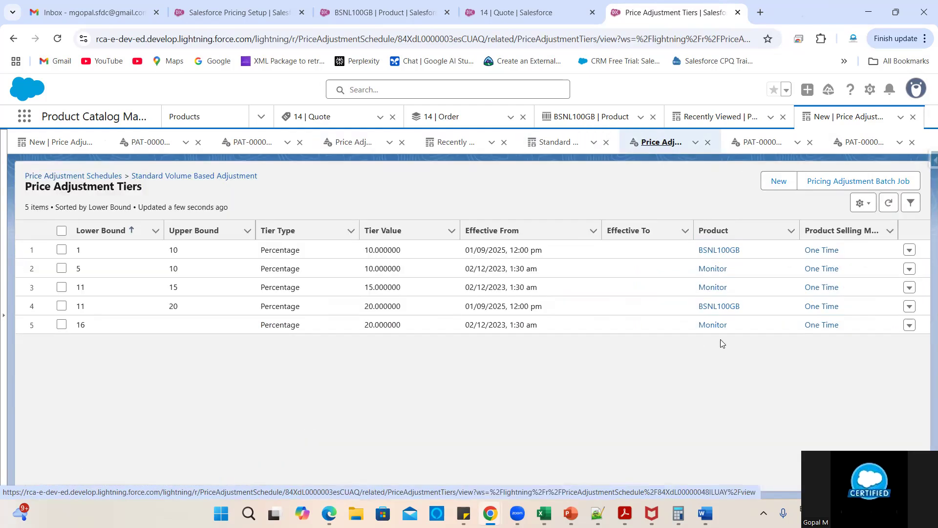
left_click(699, 309)
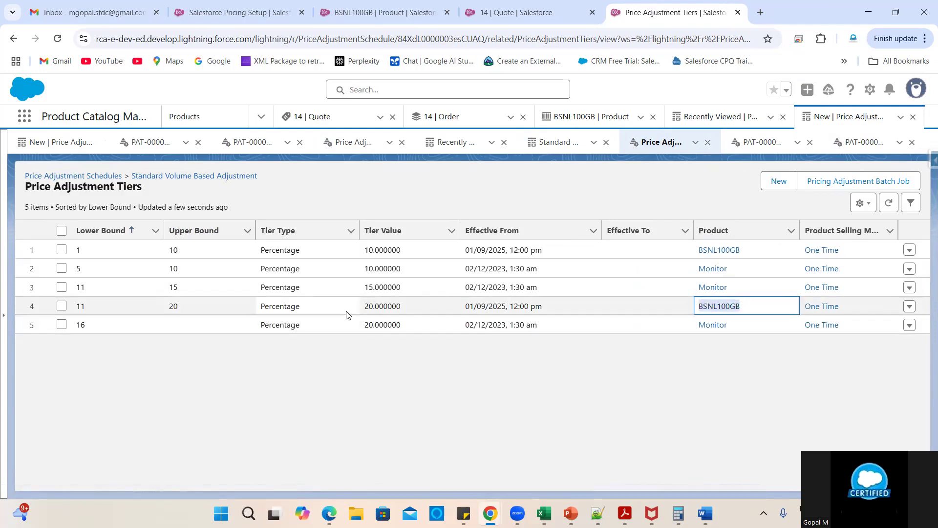
left_click(186, 177)
left_click(122, 225)
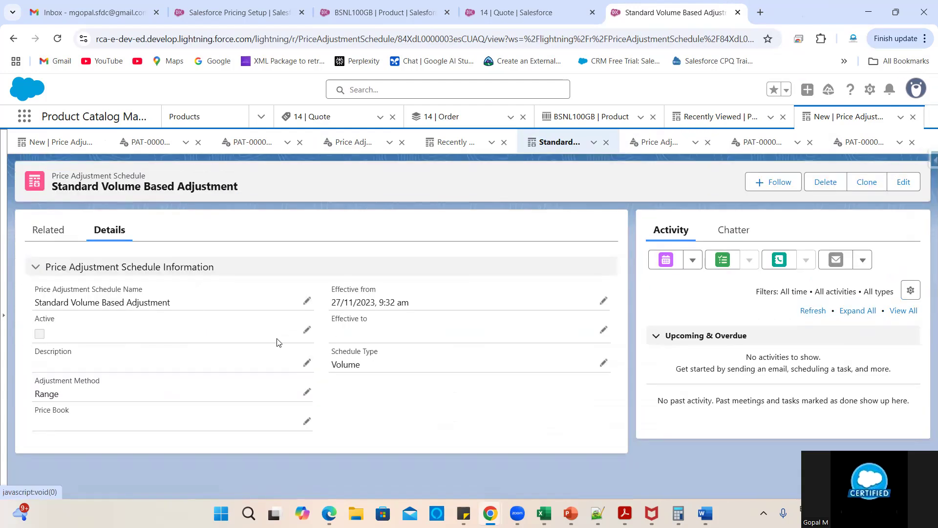
left_click(307, 330)
left_click(45, 336)
scroll(294, 416, "down", 2)
left_click(341, 454)
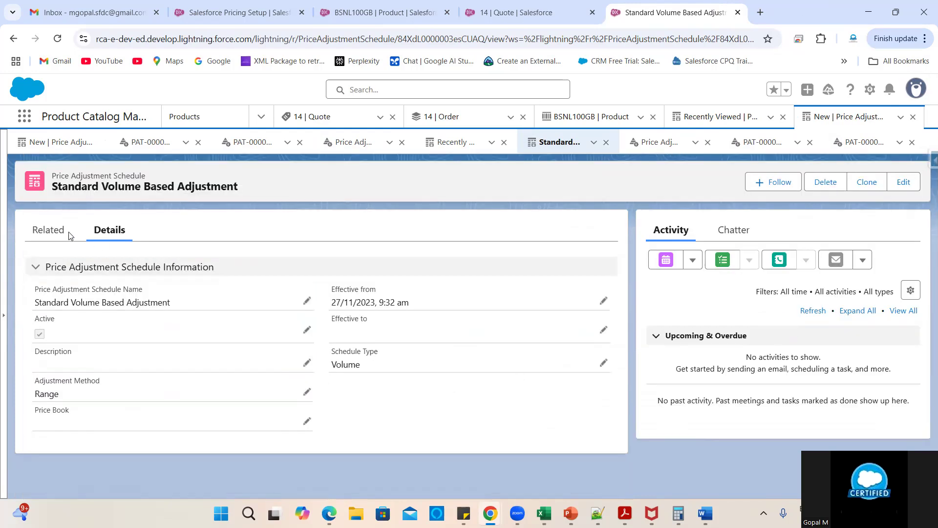
left_click(61, 232)
left_click(109, 230)
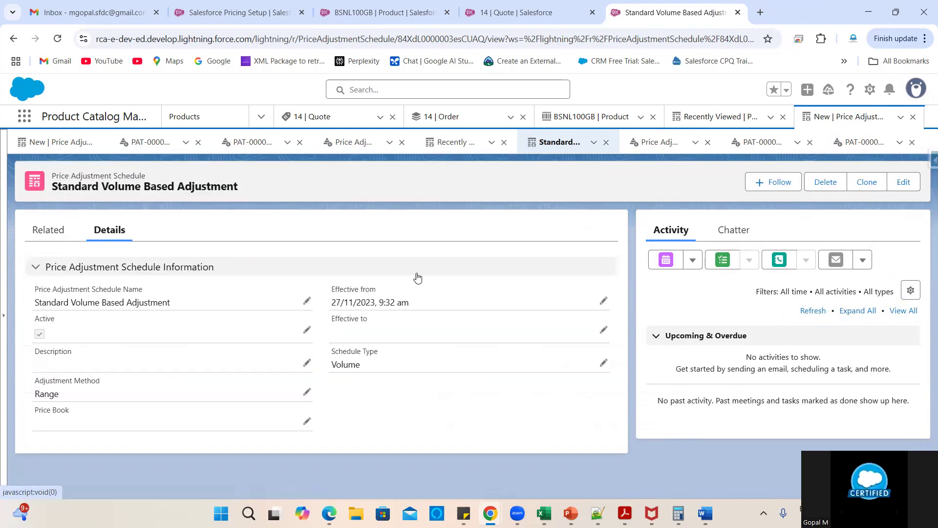
- Set the BSNL100GB line quantity to 15, reload Quote 14, and re-enter 15
left_click(506, 14)
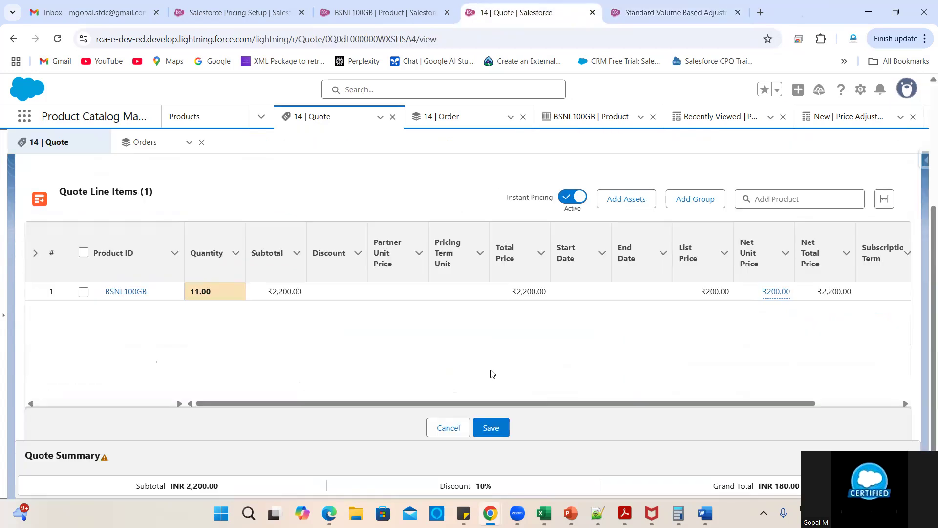
left_click(235, 292)
key("BackSpace")
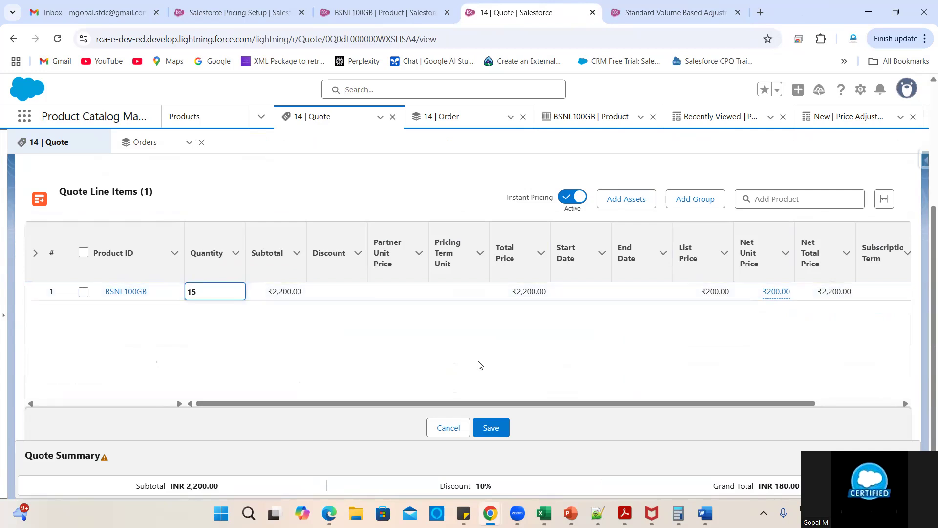
left_click(581, 417)
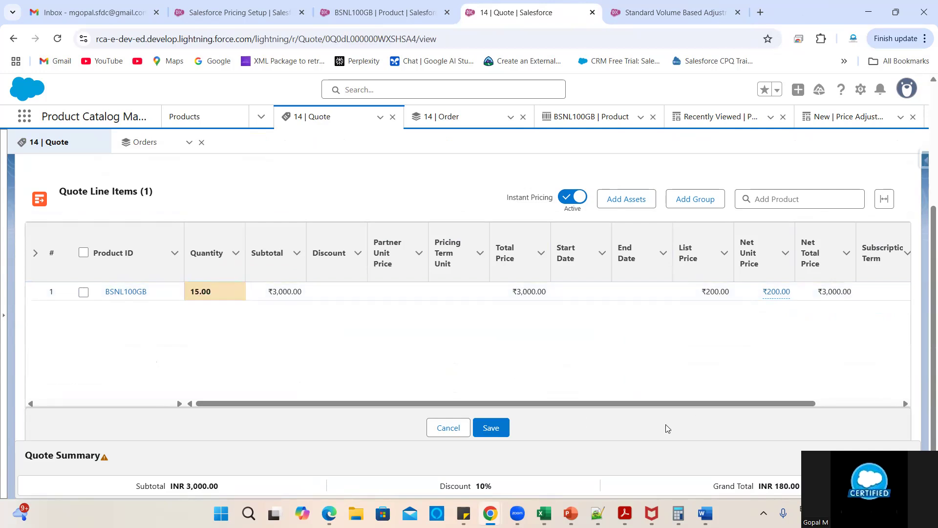
scroll(798, 363, "right", 2)
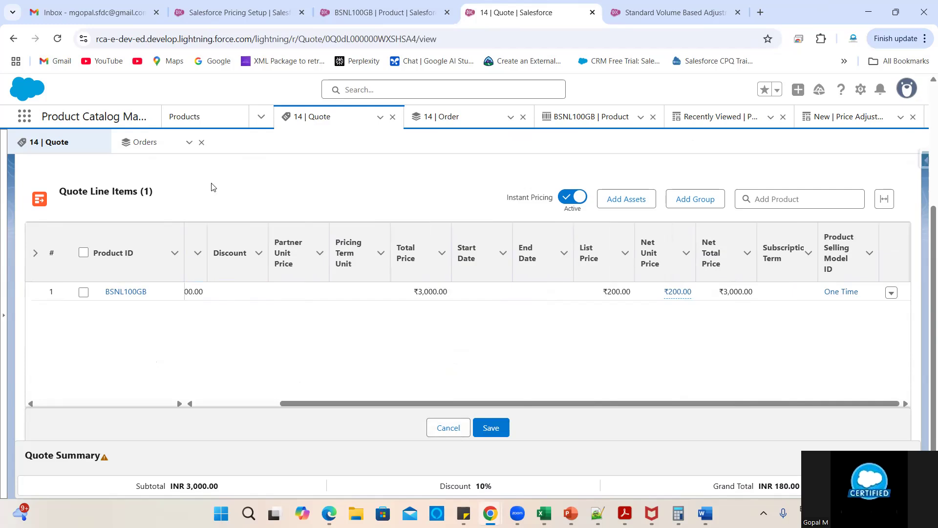
left_click(57, 39)
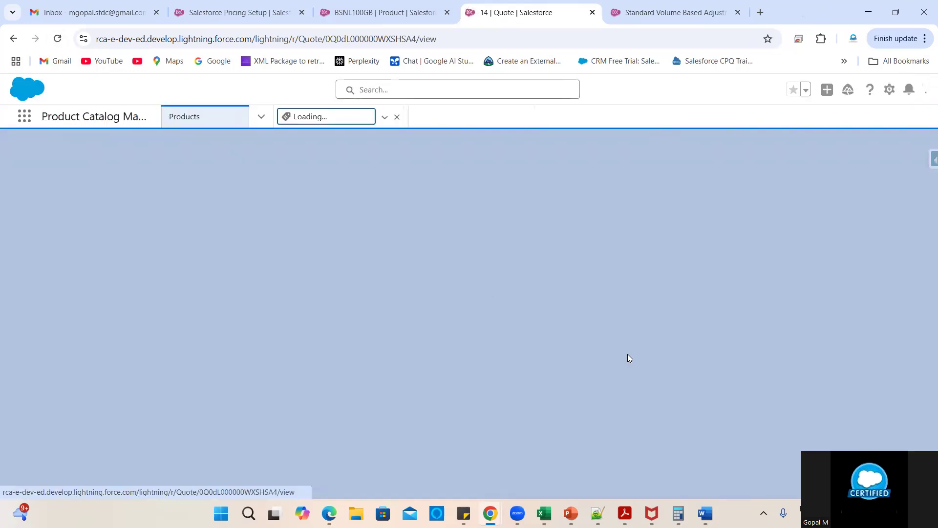
scroll(413, 398, "down", 3)
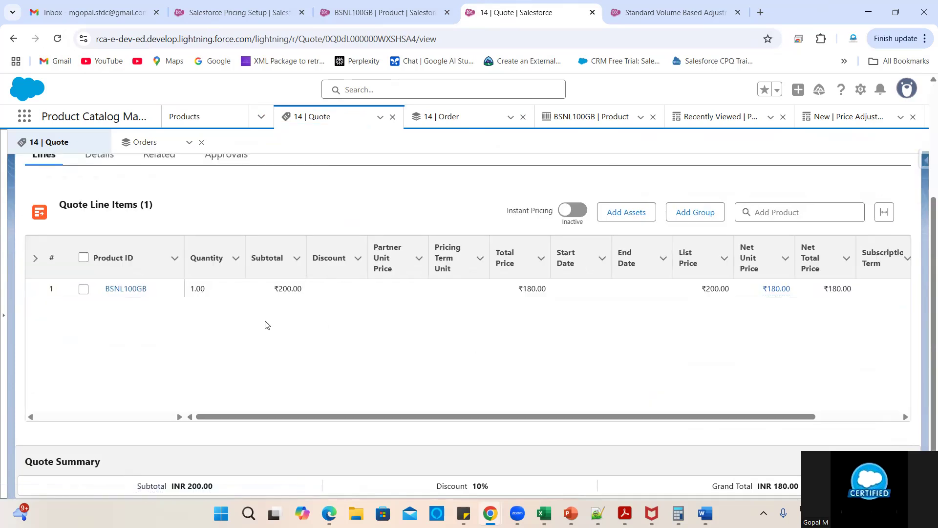
left_click(232, 292)
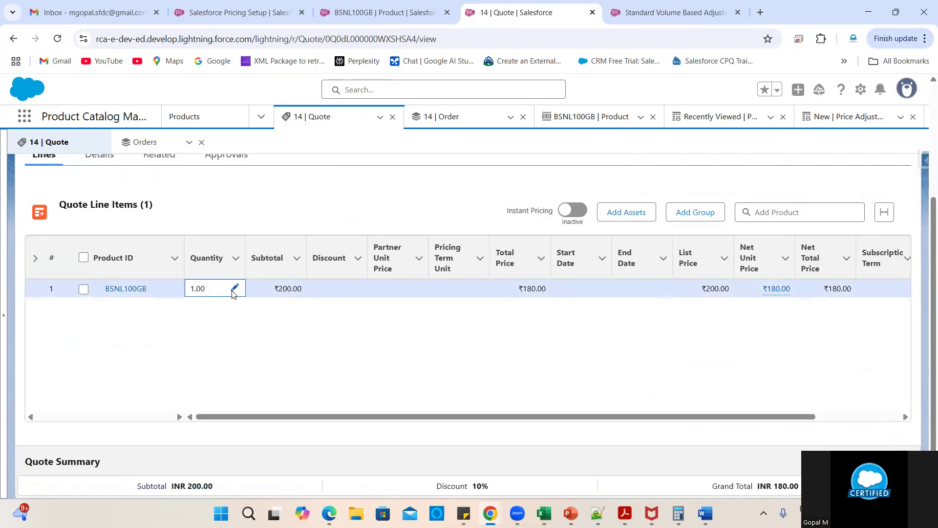
left_click(234, 290)
left_click(546, 443)
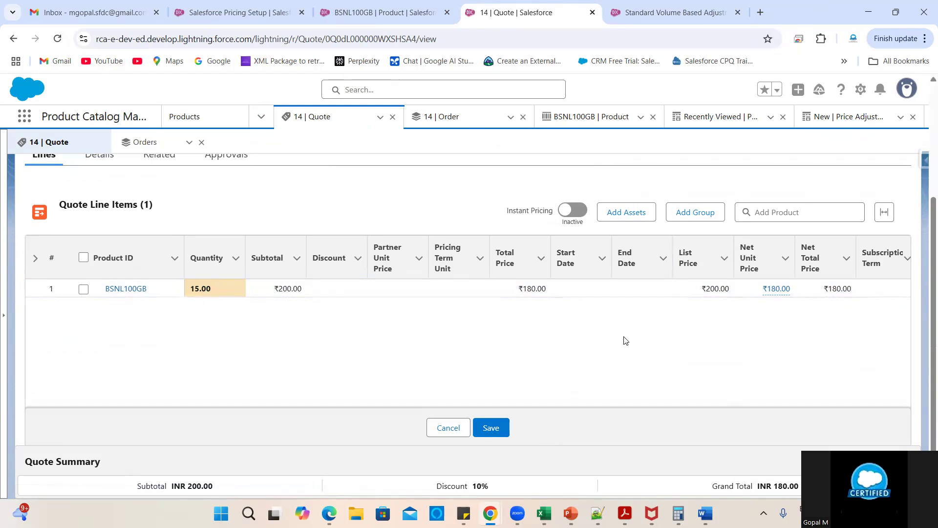
left_click(250, 9)
- Run and confirm Sync Pricing Data, then reload Quote 14
left_click(864, 336)
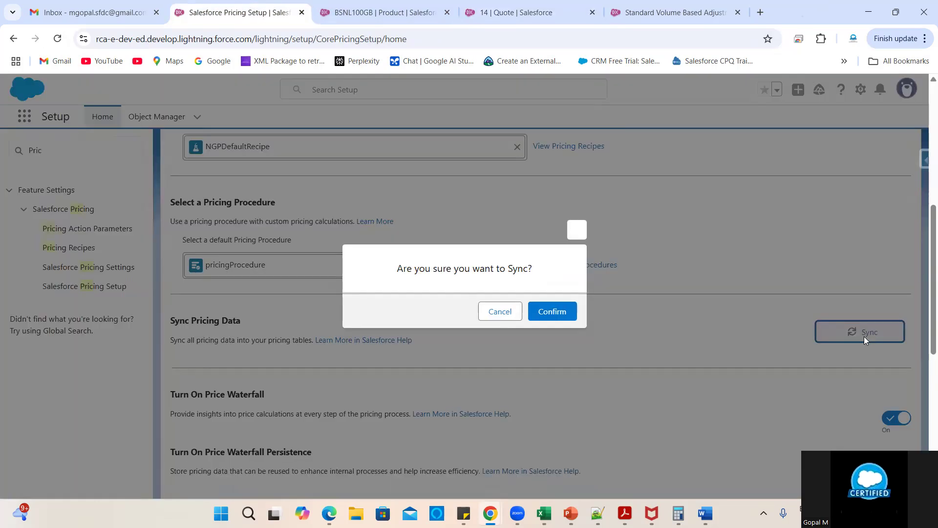
left_click(567, 315)
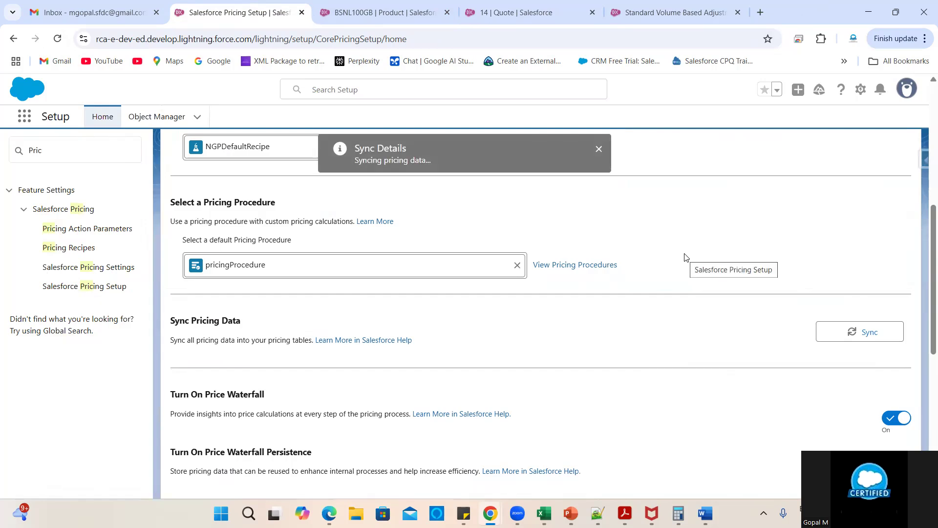
left_click(496, 5)
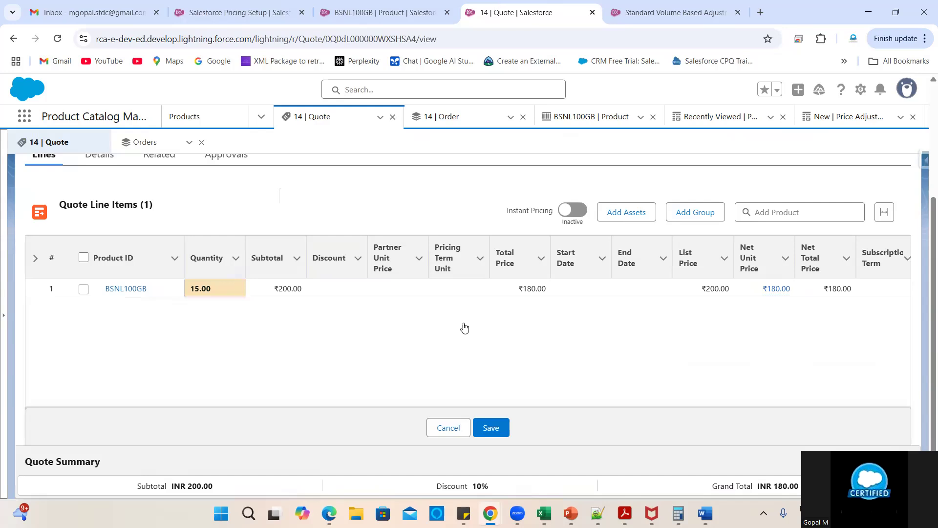
left_click(58, 39)
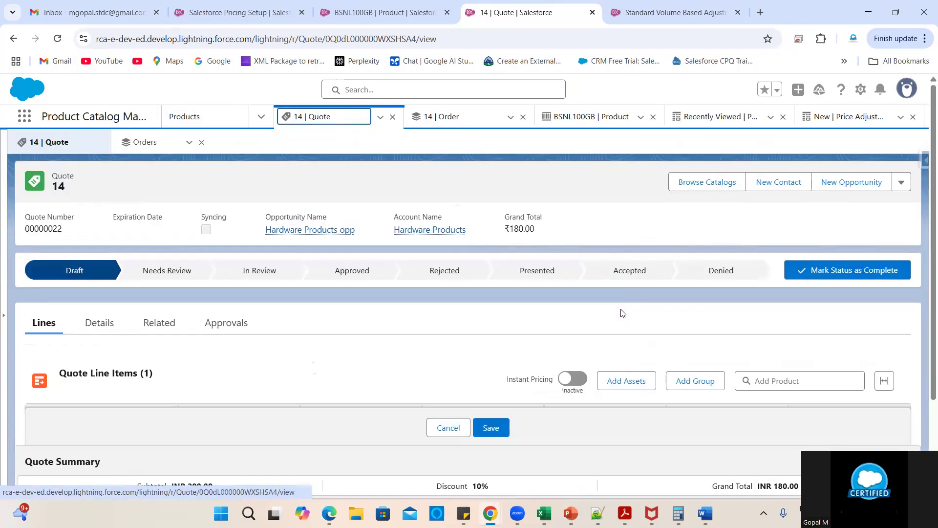
- Enter quantity 15 on BSNL100GB and enable Instant Pricing, giving ₹160 per unit
scroll(391, 281, "down", 4)
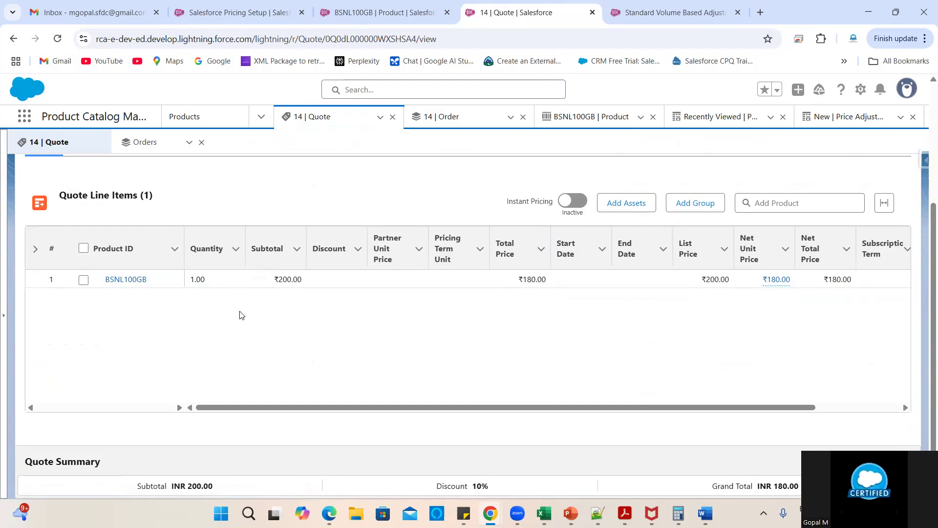
left_click(234, 279)
left_click(235, 277)
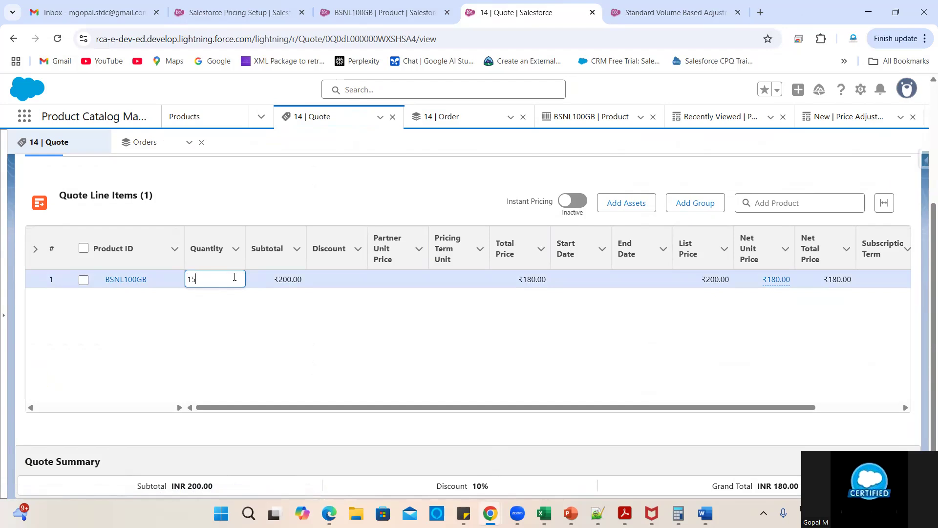
left_click(649, 423)
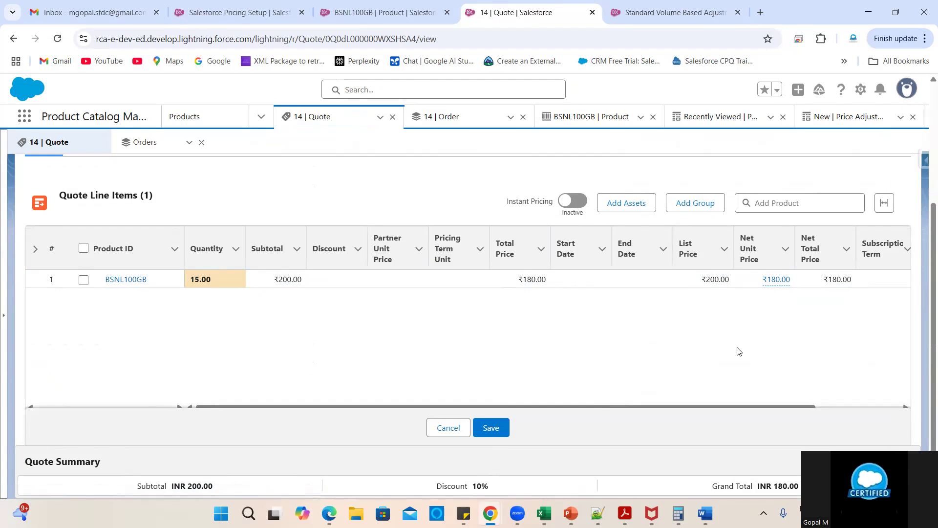
scroll(835, 339, "right", 2)
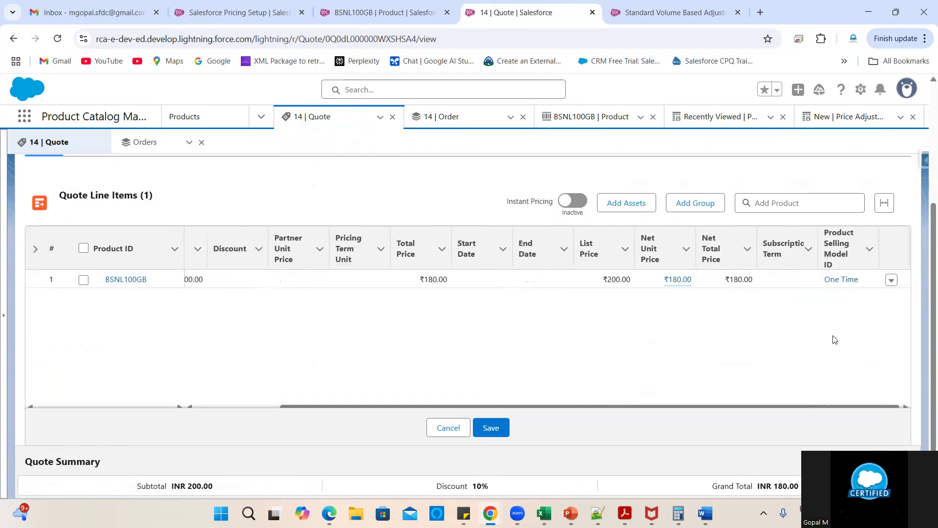
left_click(579, 204)
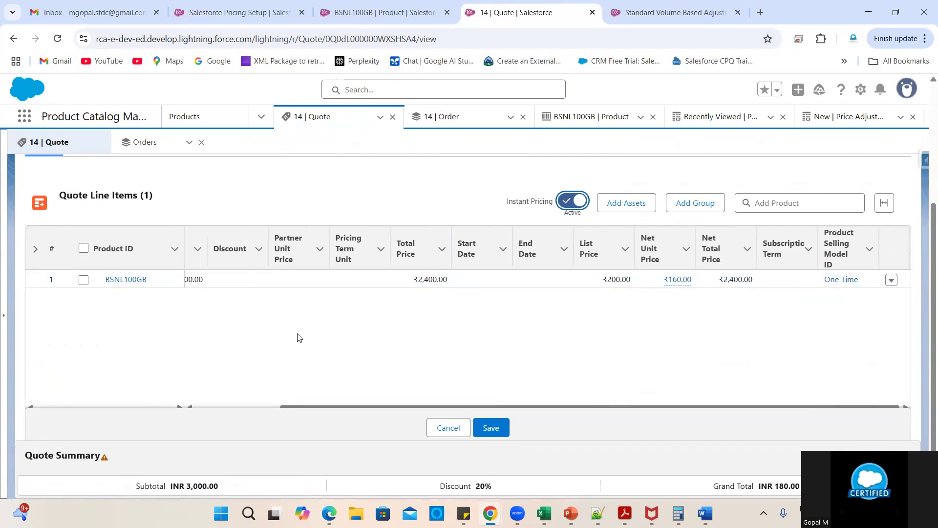
left_click(675, 12)
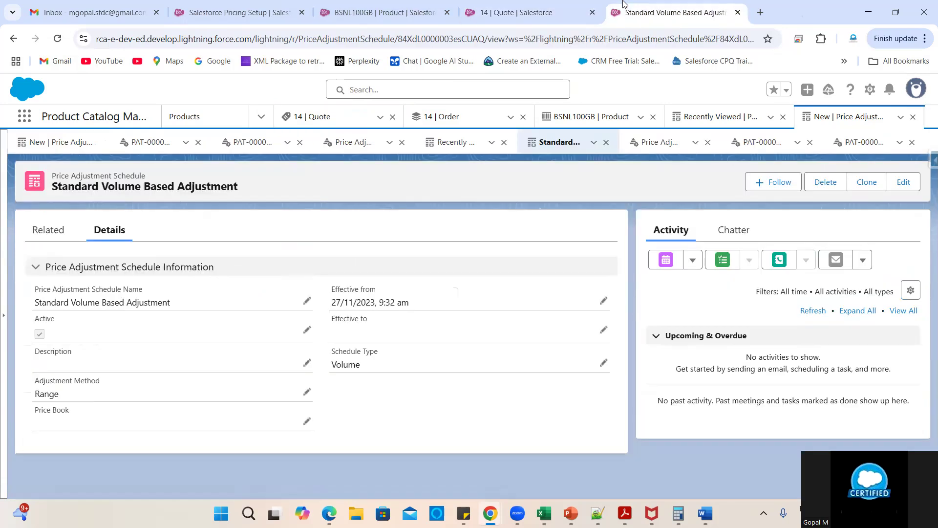
left_click(50, 234)
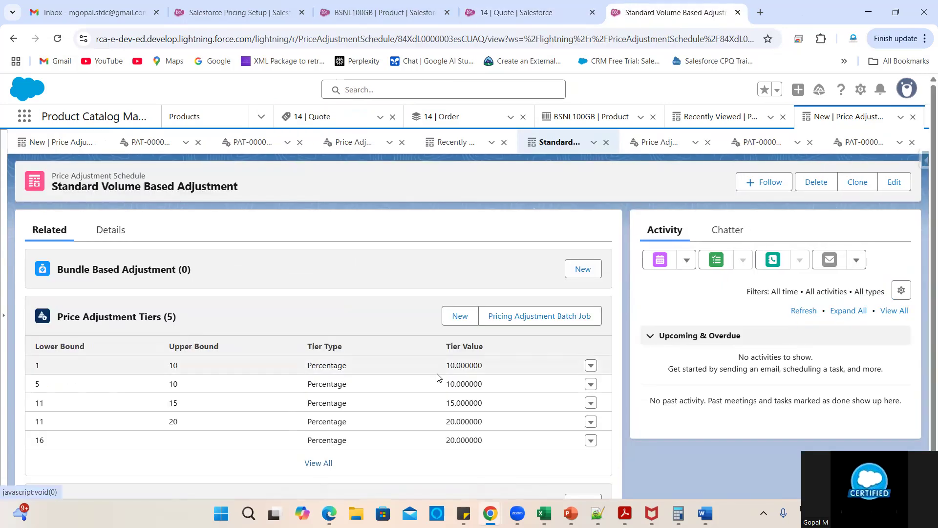
scroll(360, 409, "down", 1)
left_click(318, 424)
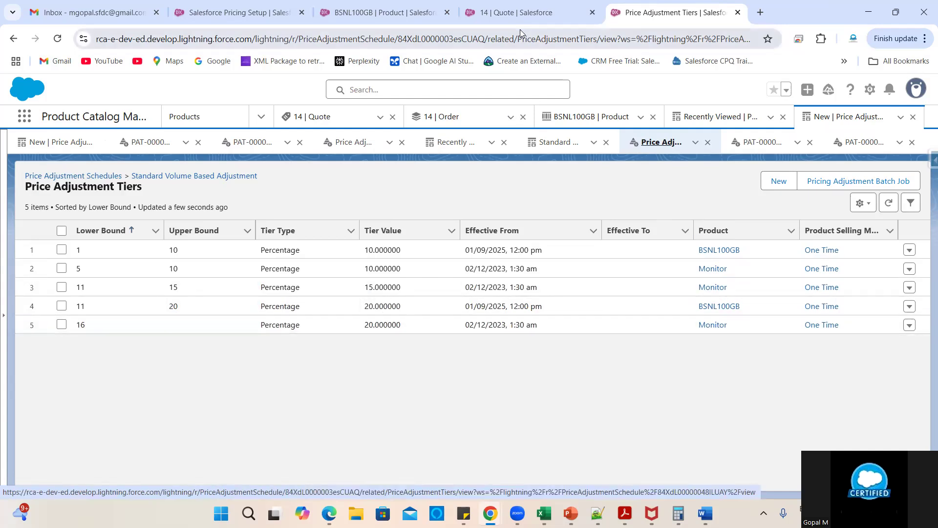
left_click(521, 13)
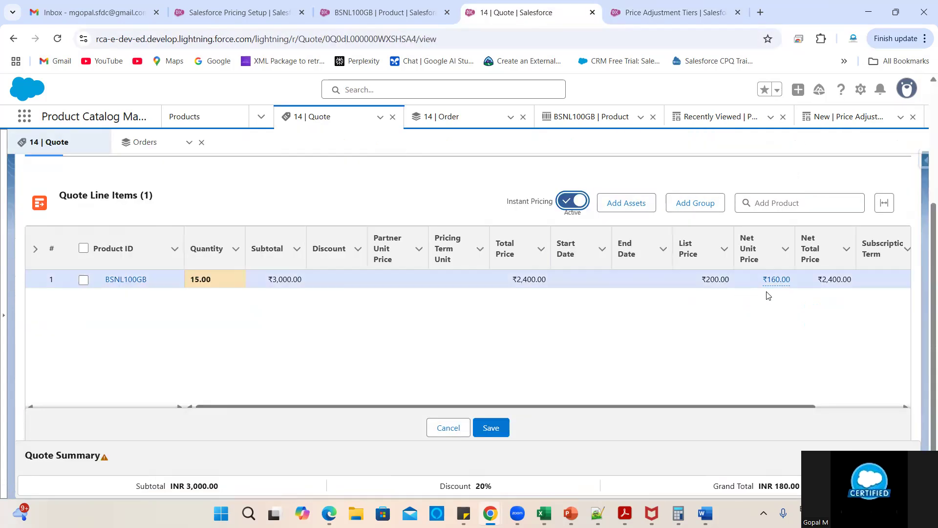
left_click(775, 279)
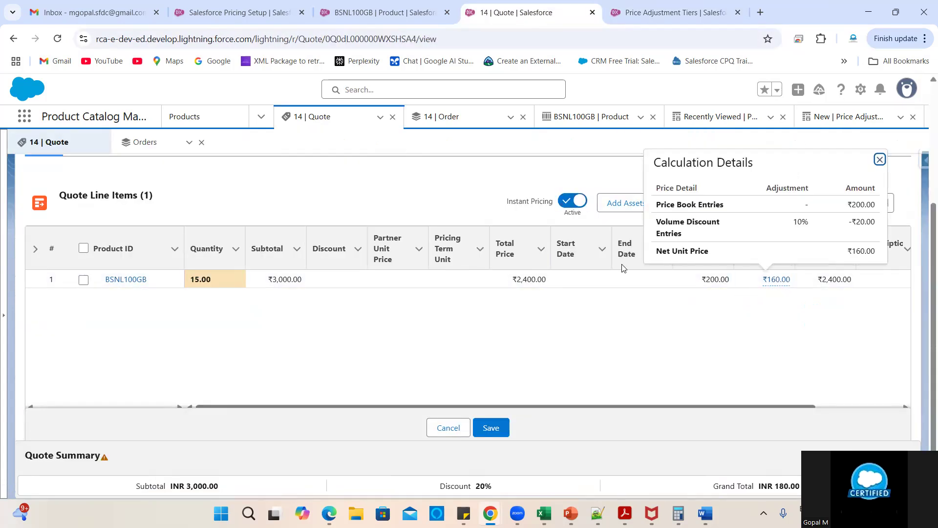
left_click(651, 13)
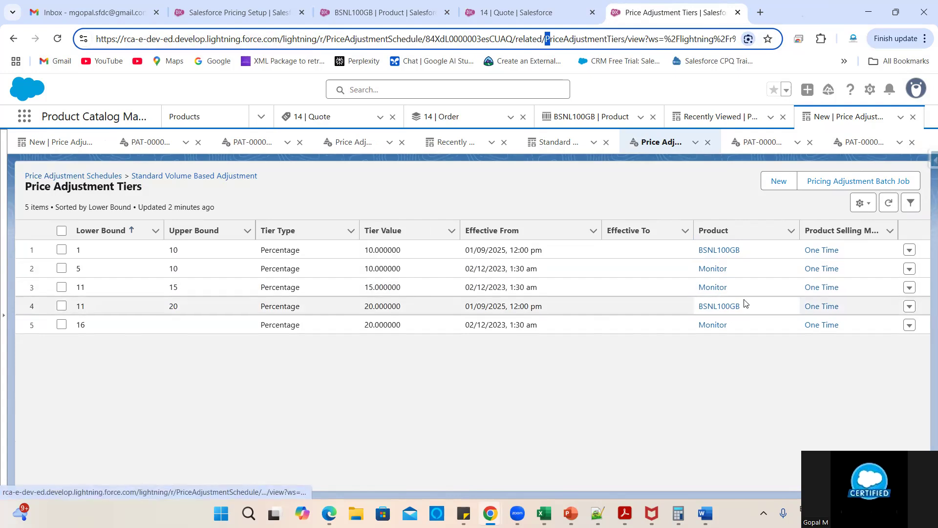
left_click_drag(734, 292, 693, 284)
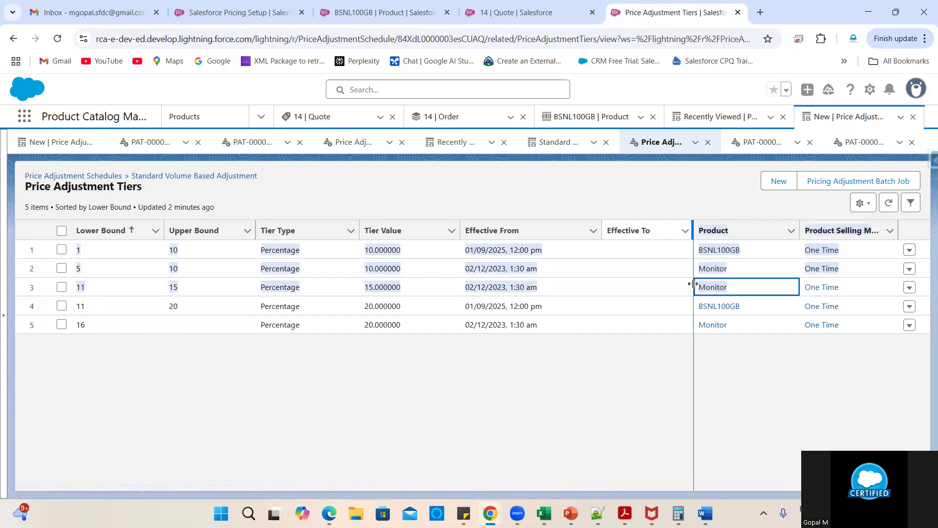
left_click(567, 11)
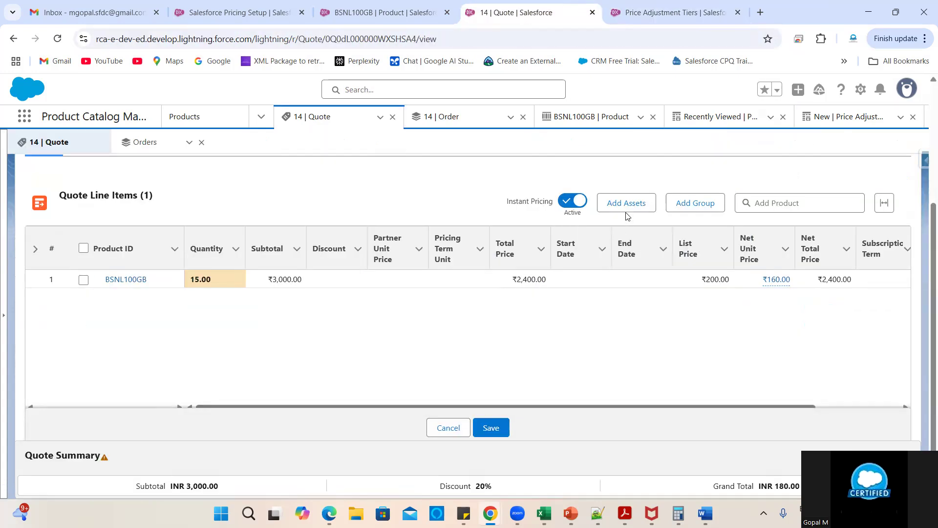
scroll(579, 341, "up", 4)
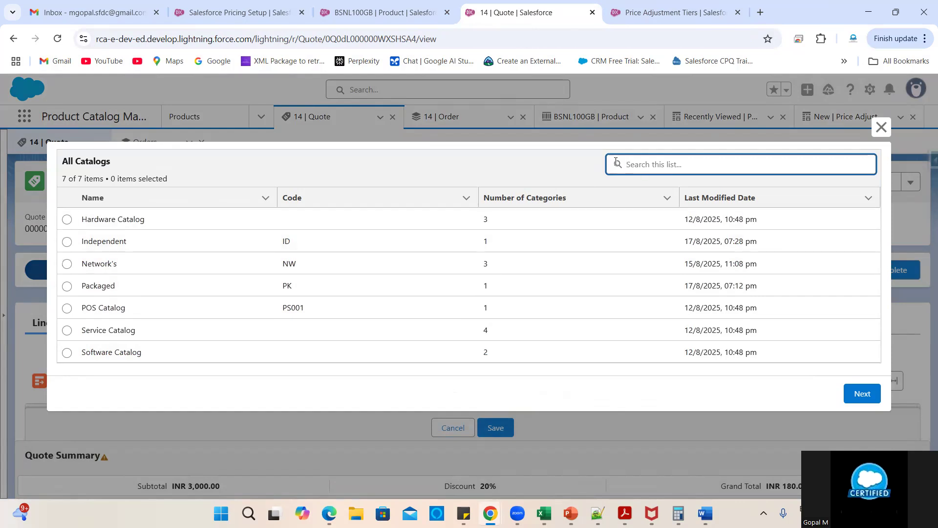
- Clear the catalog search and select the Hardware Catalog
key("ctrl+v")
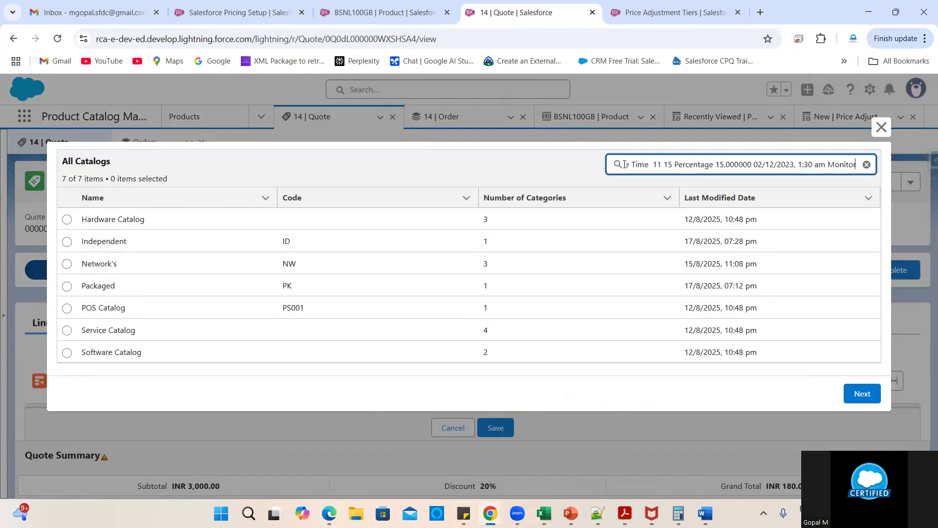
key("ctrl+a")
key("BackSpace")
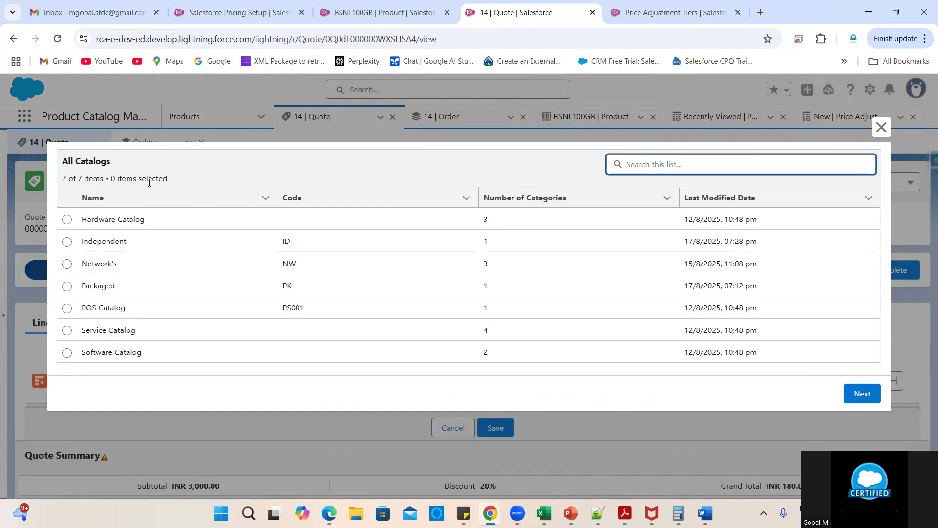
left_click(67, 219)
left_click(862, 393)
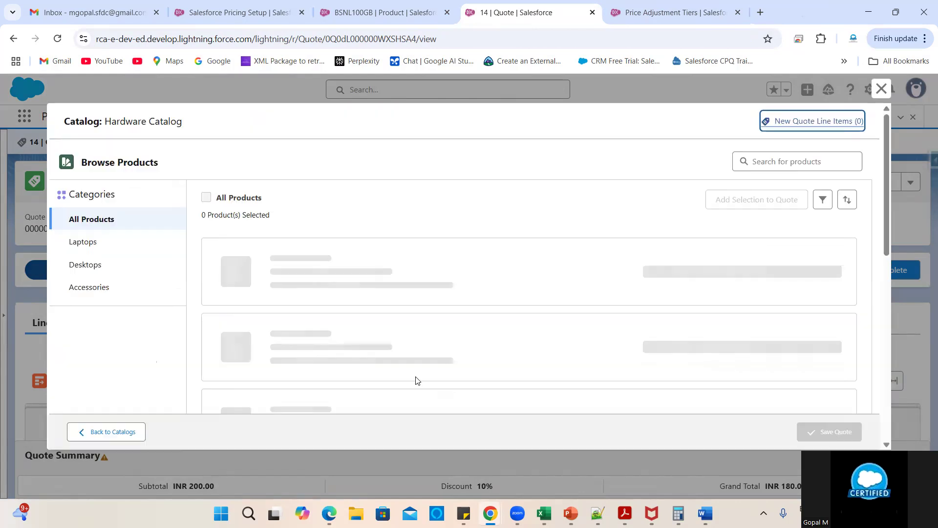
- Add the Monitor from Accessories to Quote 14 and save the quote
scroll(385, 337, "down", 3)
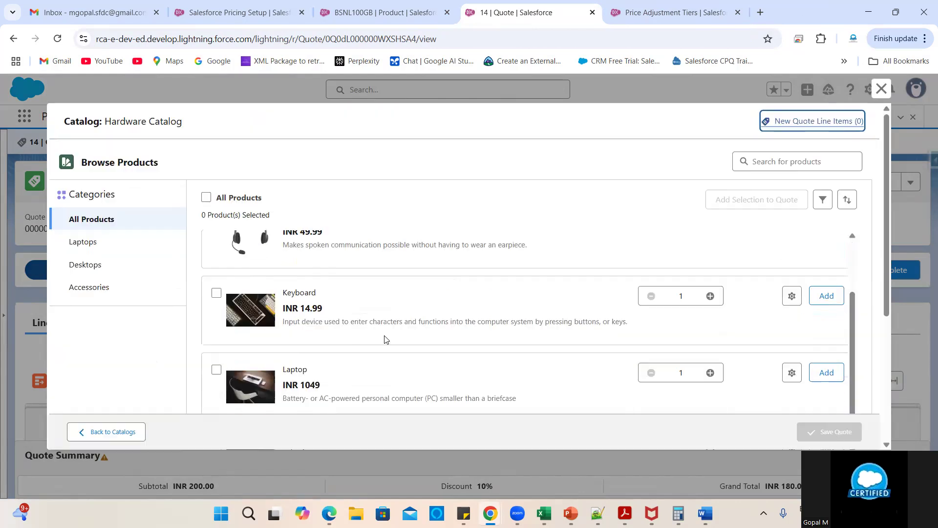
scroll(385, 337, "down", 1)
left_click(93, 243)
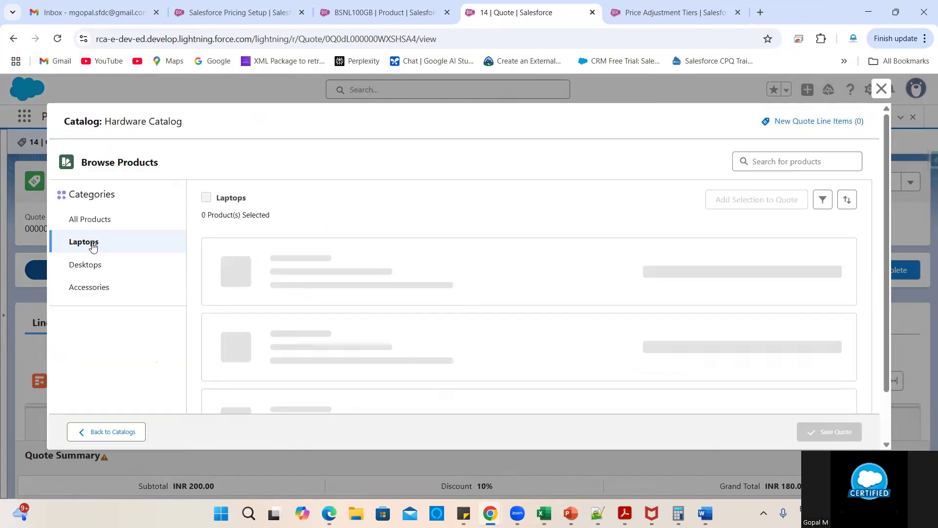
left_click(86, 267)
left_click(88, 288)
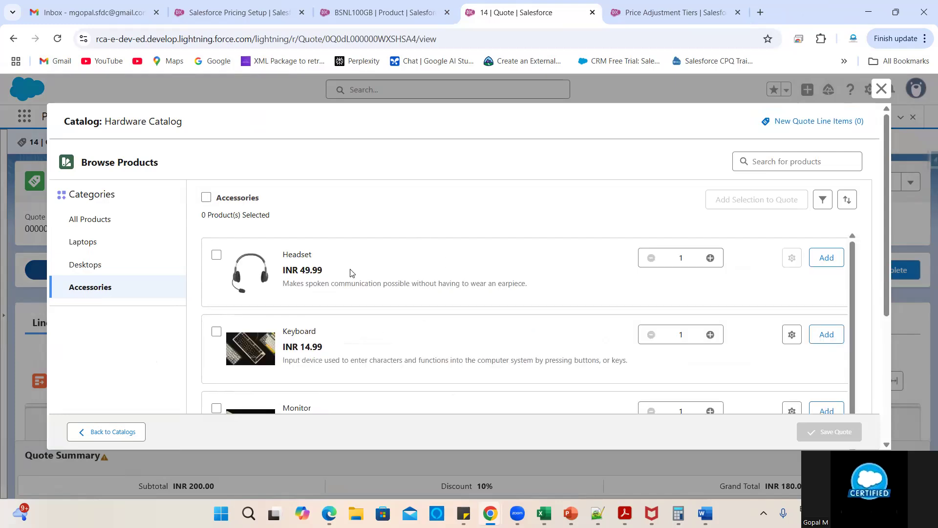
scroll(366, 356, "down", 2)
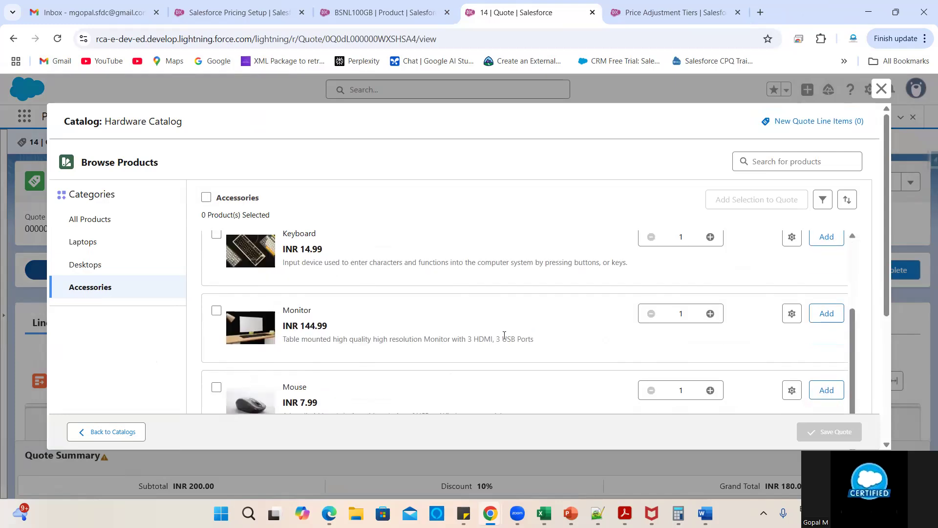
left_click(826, 313)
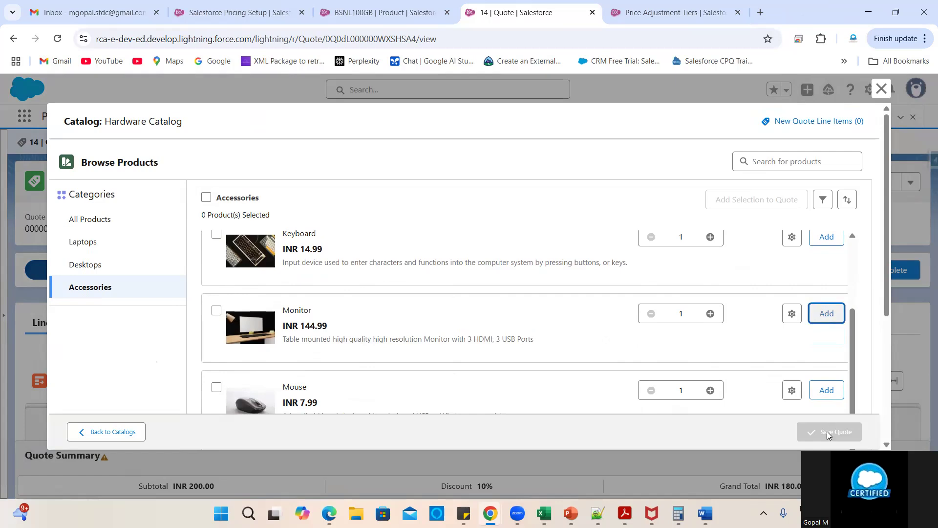
left_click(821, 430)
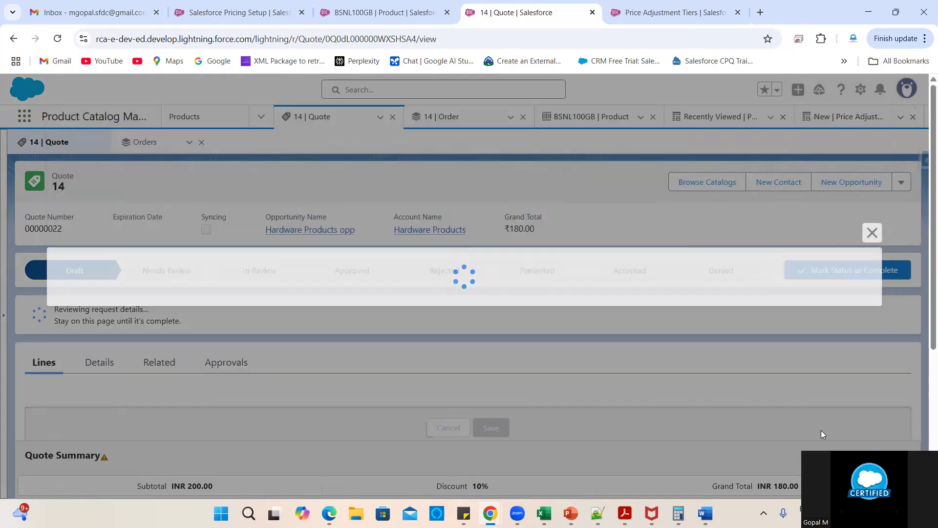
scroll(612, 383, "down", 3)
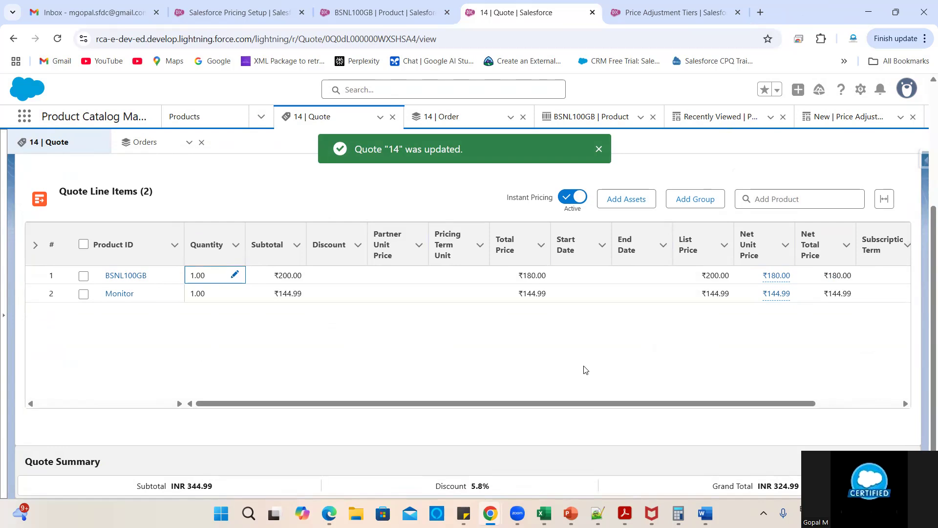
- Finish the quantity edit, open the Monitor link in a new tab, and view Quote 14 there
left_click(453, 369)
scroll(453, 373, "right", 2)
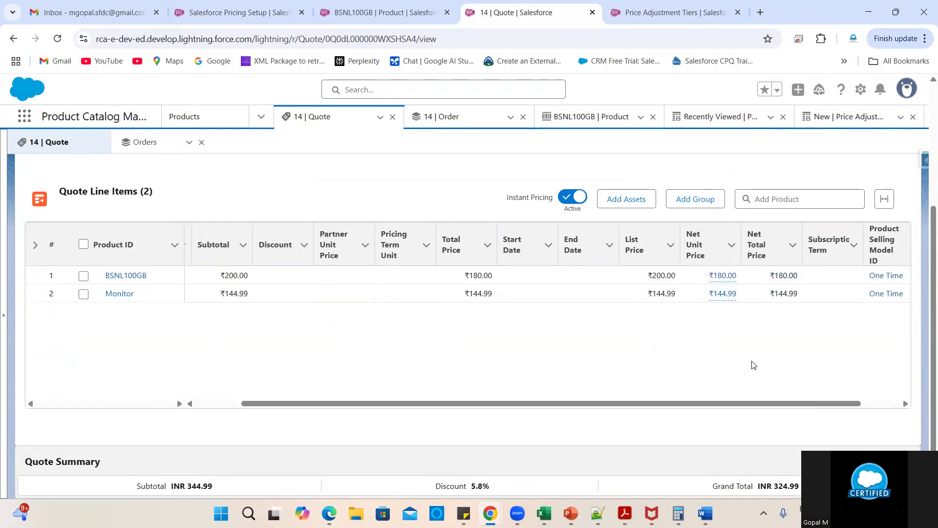
scroll(752, 364, "right", 2)
scroll(751, 364, "left", 4)
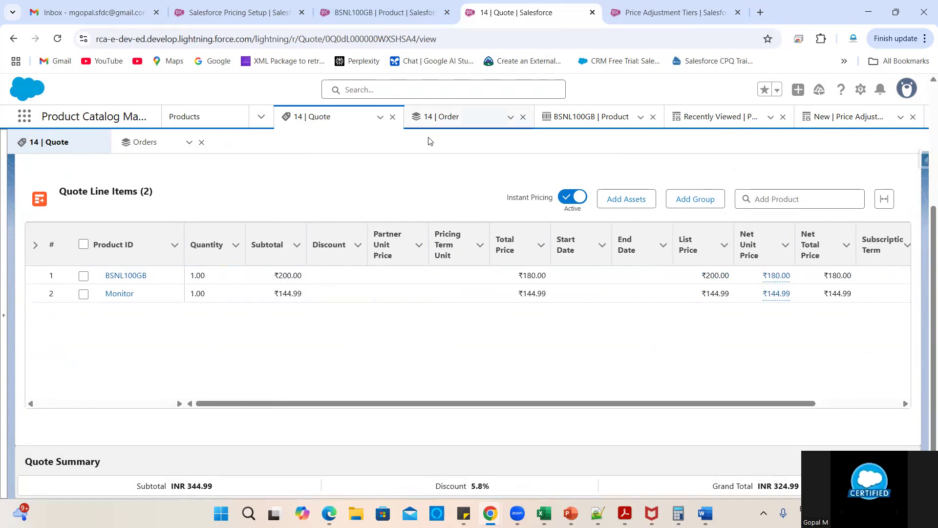
right_click(118, 297)
left_click(146, 310)
left_click(597, 8)
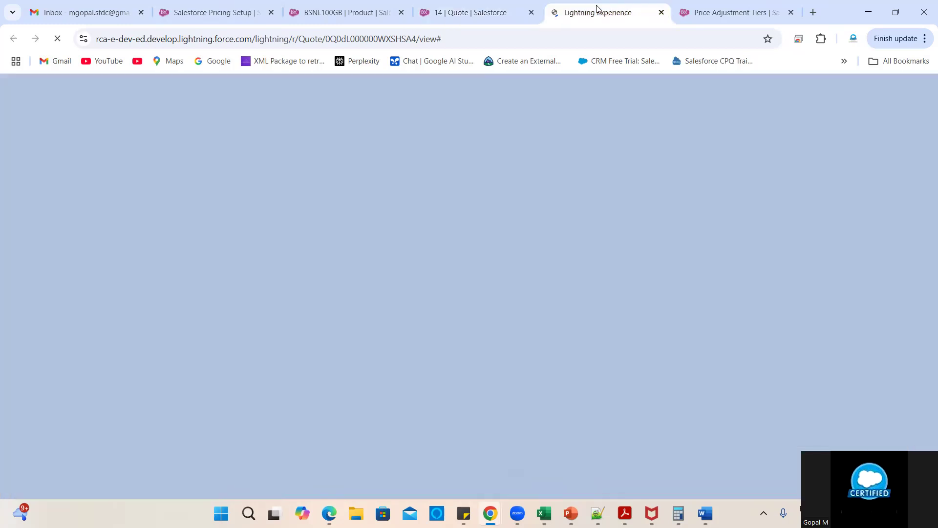
left_click(731, 6)
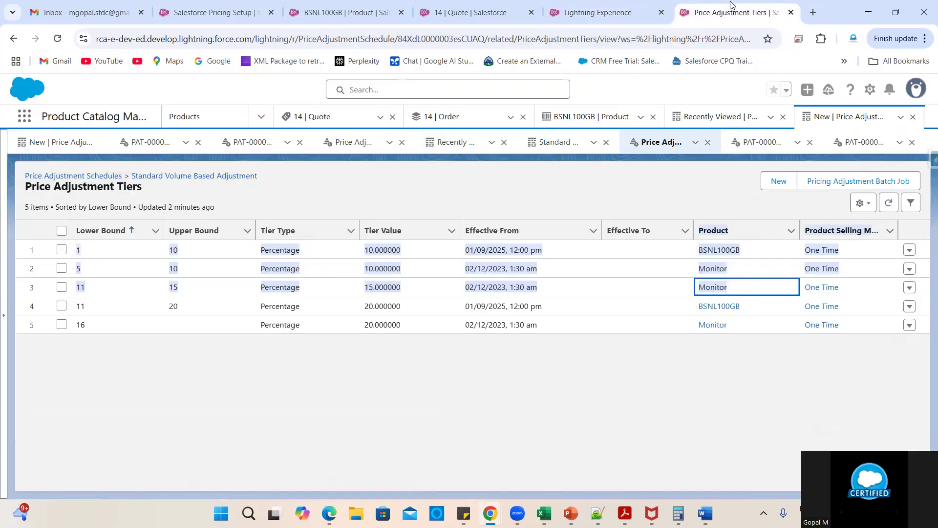
left_click(288, 399)
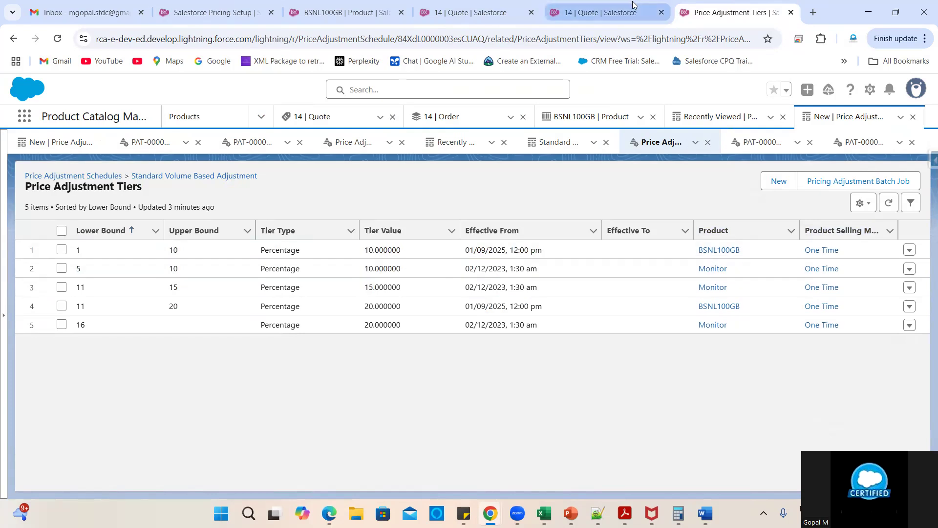
left_click(612, 10)
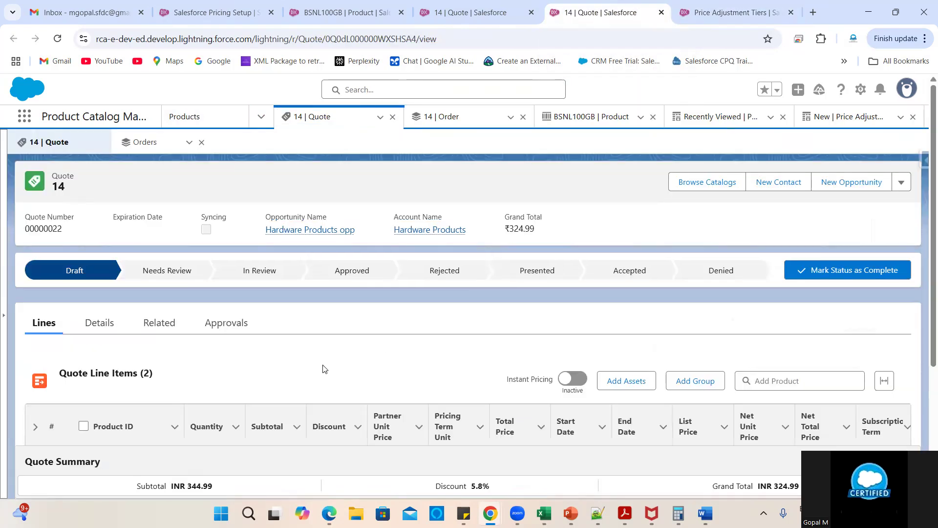
scroll(322, 368, "down", 4)
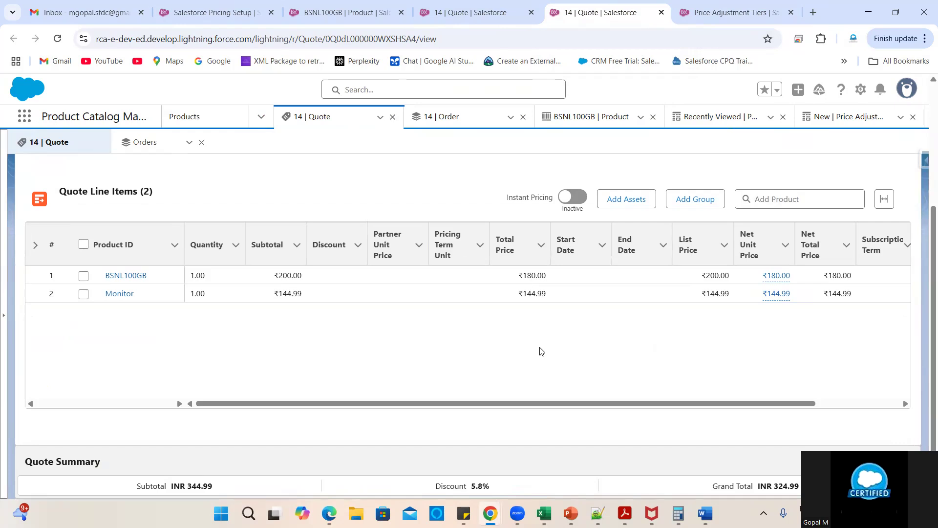
- Set the Monitor line to quantity 5 with Instant Pricing, confirming a ₹130.49 net unit price
left_click(234, 297)
left_click(235, 294)
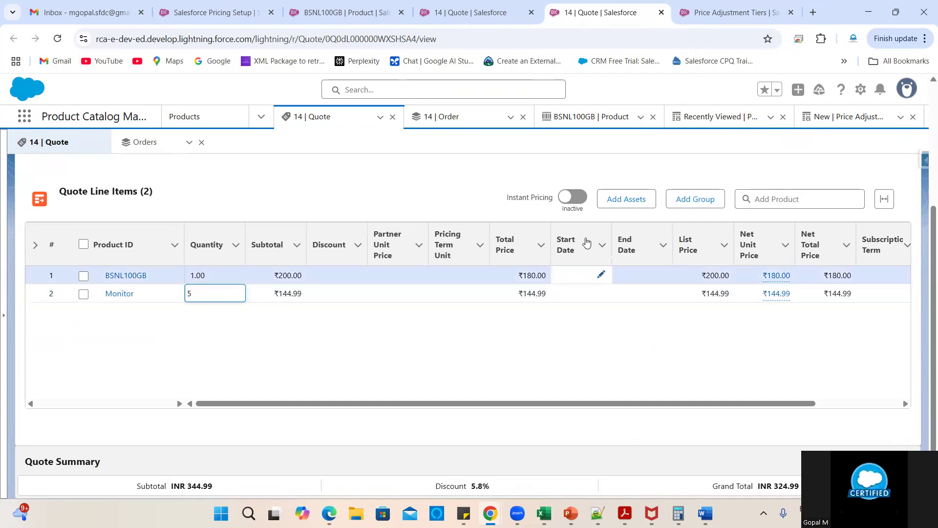
left_click(577, 200)
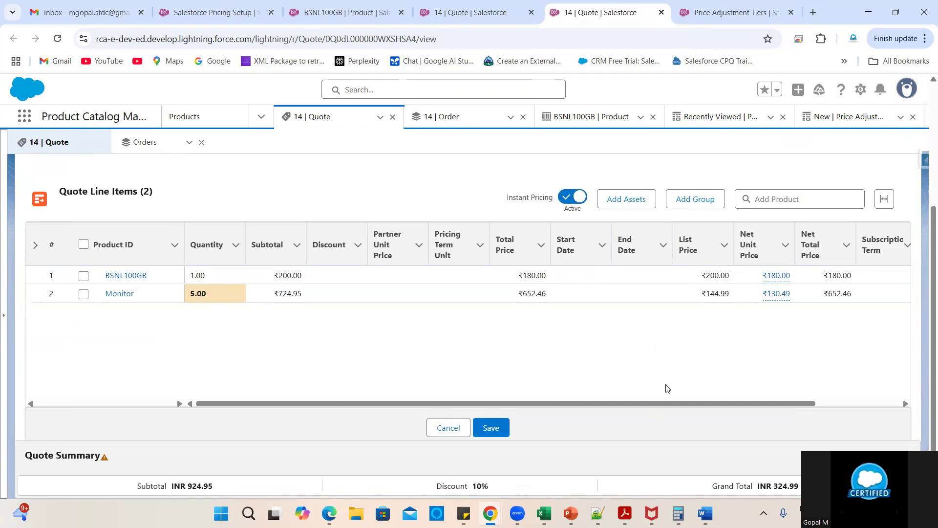
left_click(776, 295)
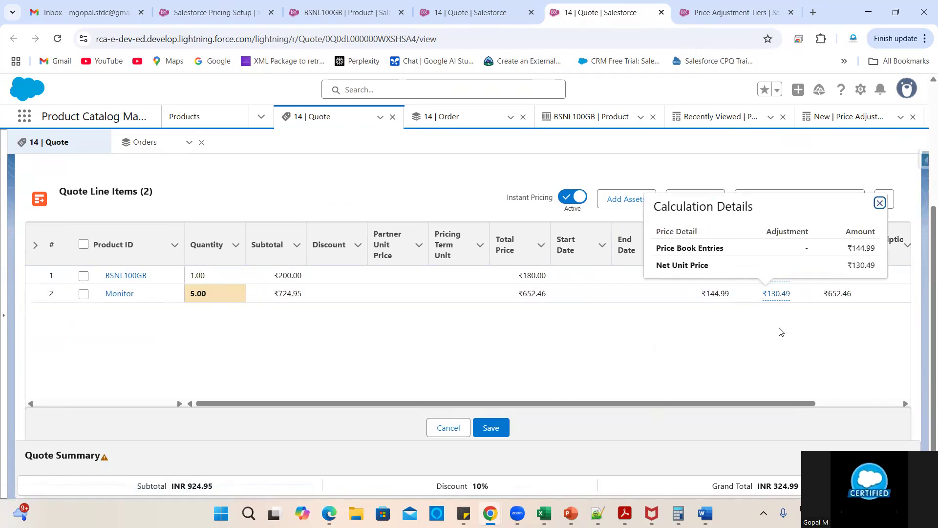
left_click(637, 356)
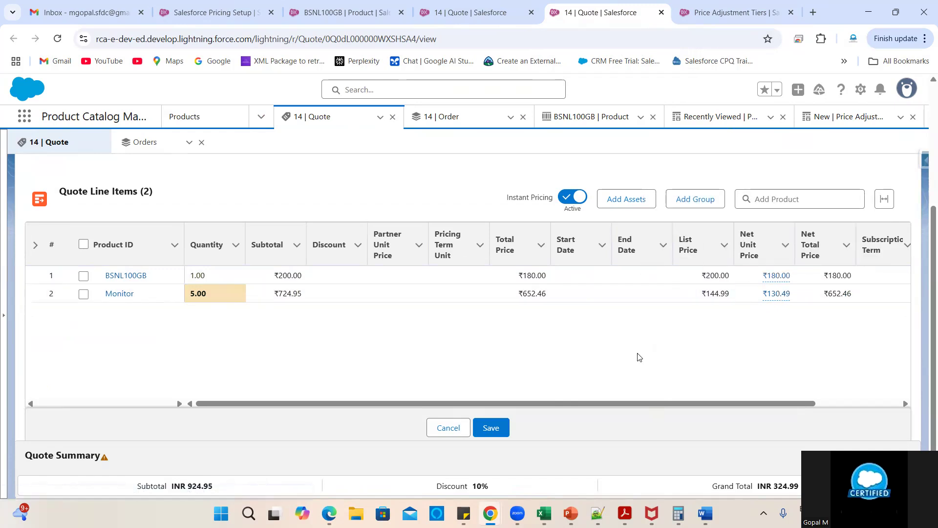
left_click(730, 11)
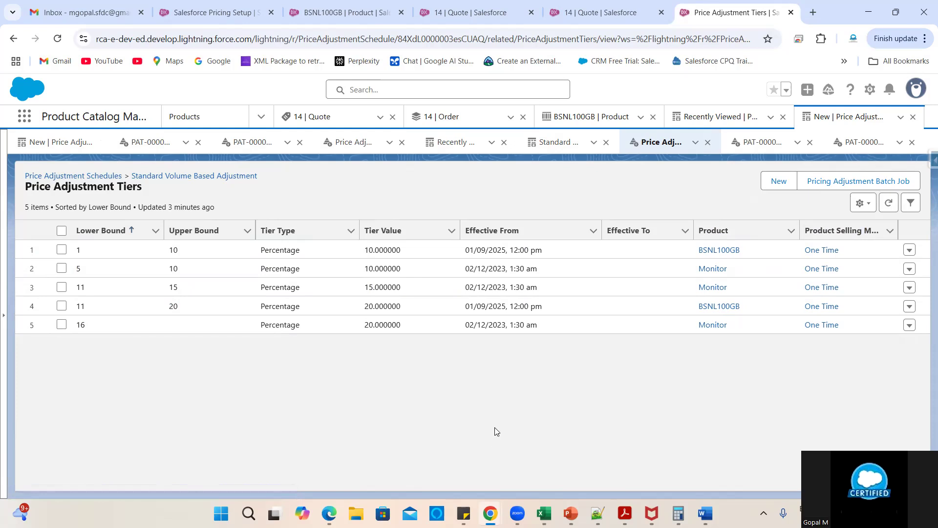
- Edit the schedule's Adjustment Method, changing it from Range to Slab
left_click(183, 176)
left_click(109, 196)
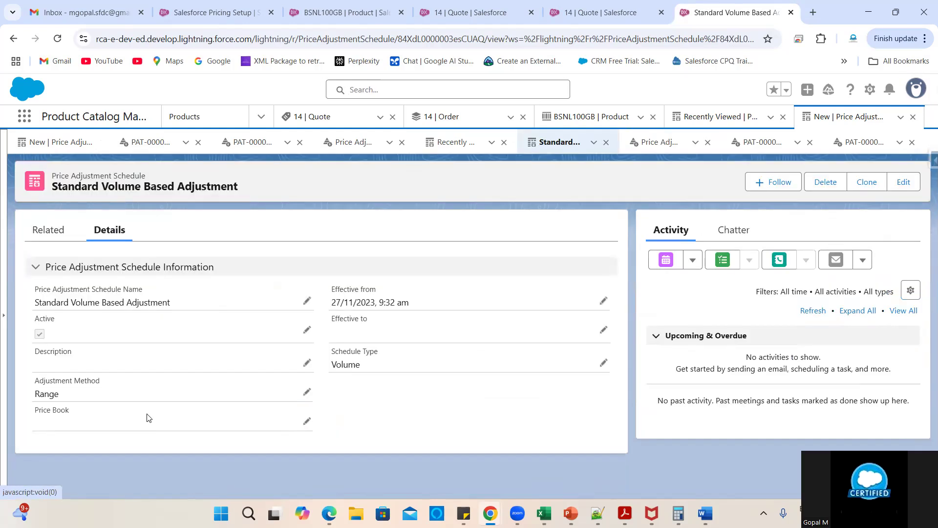
left_click(308, 391)
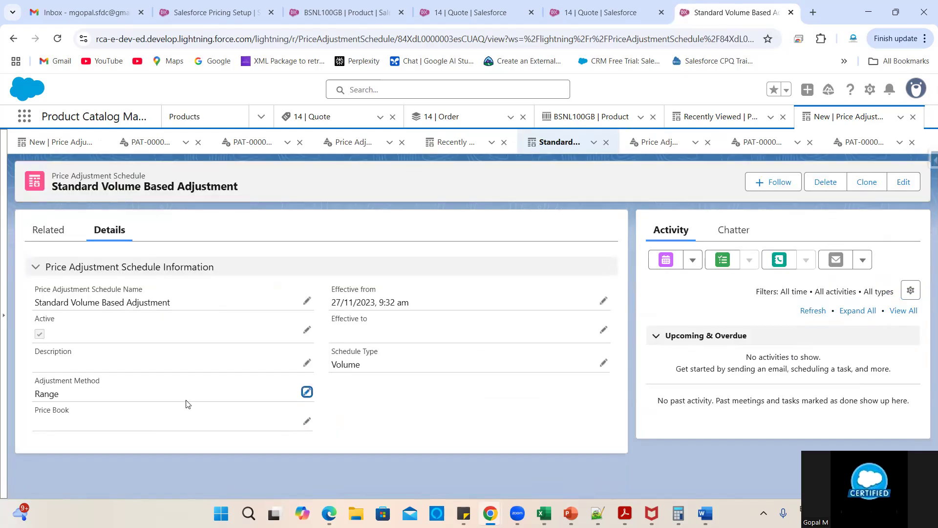
left_click(169, 389)
left_click(120, 441)
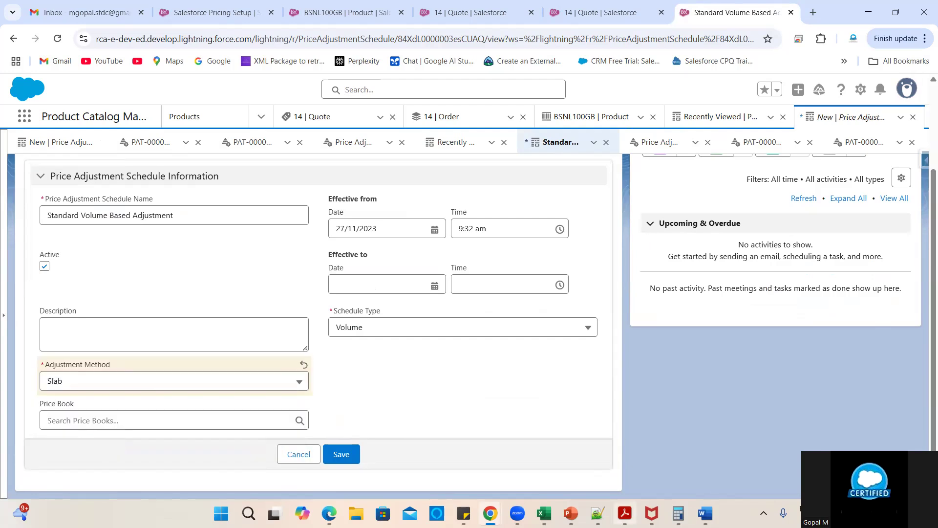
mouse_move(544, 514)
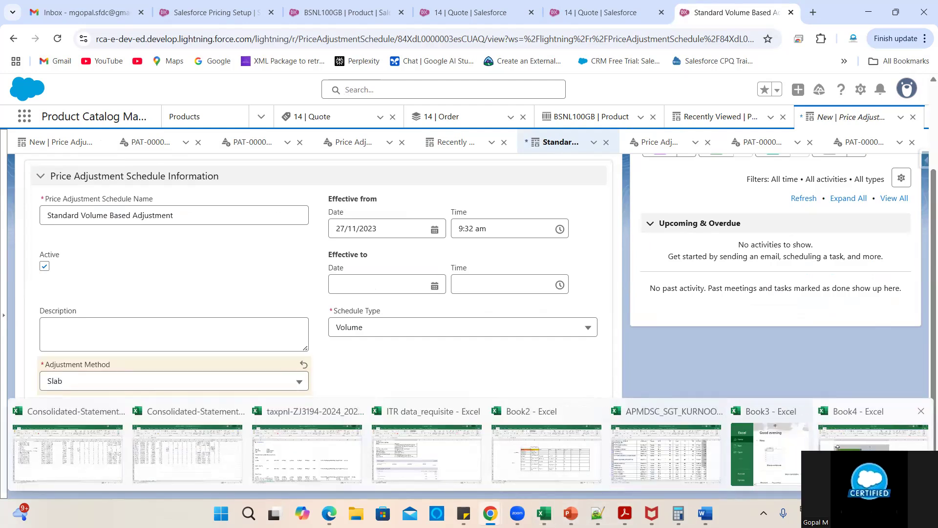
key("alt+Tab")
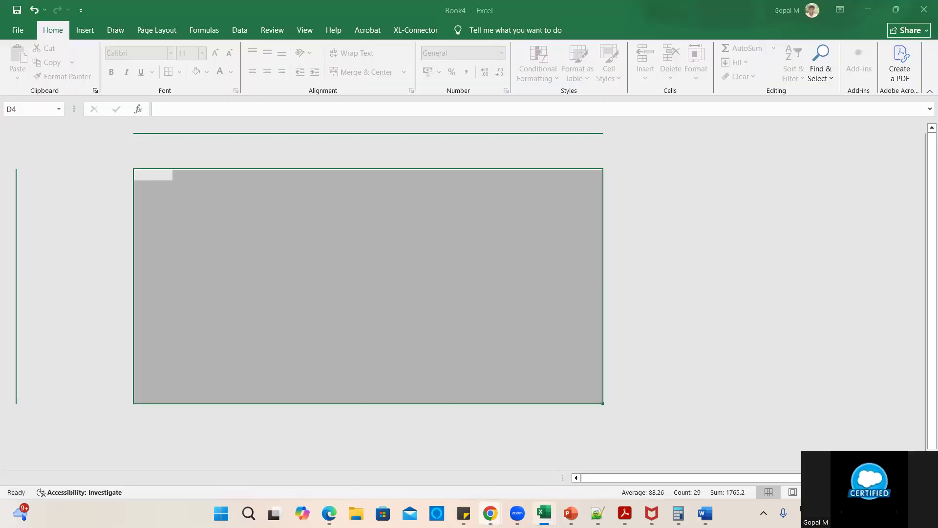
left_click(364, 323)
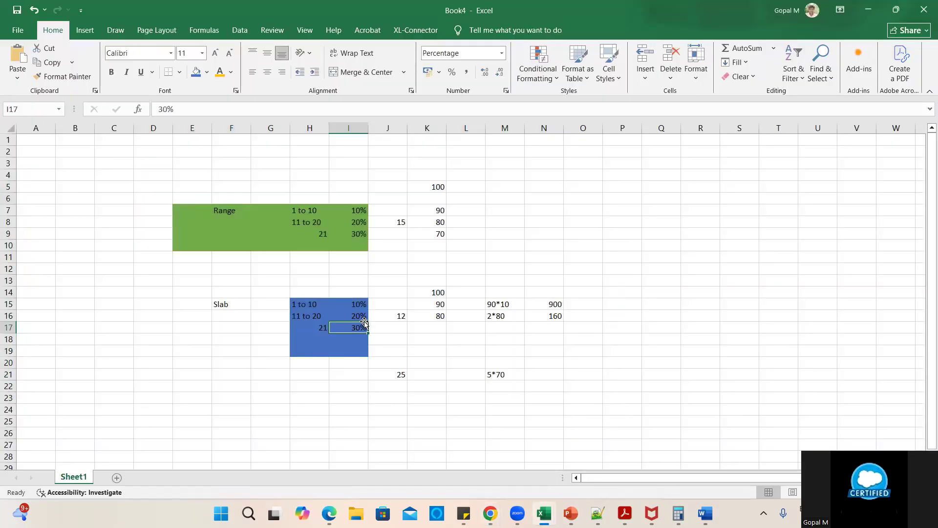
left_click_drag(187, 296, 548, 382)
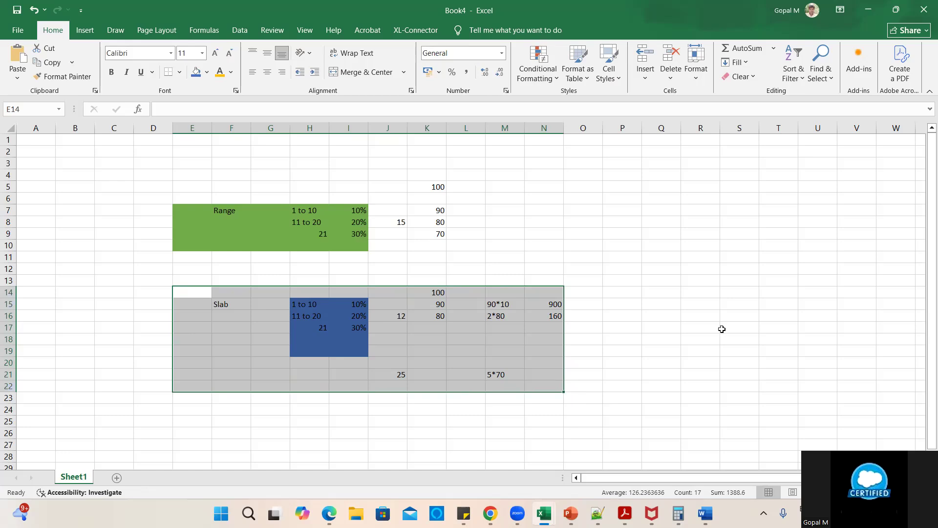
left_click(869, 16)
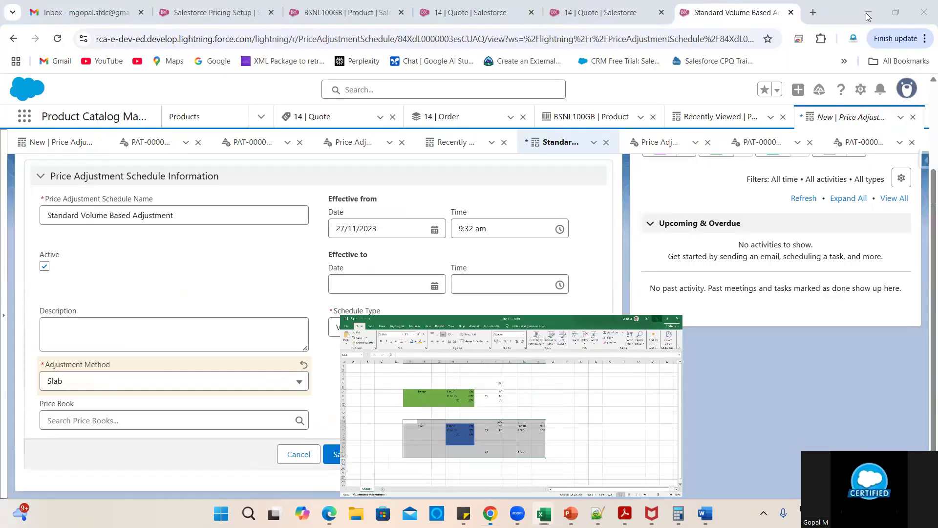
- Cancel the unsaved Slab change so the schedule keeps Range, and open a new browser tab
left_click(299, 454)
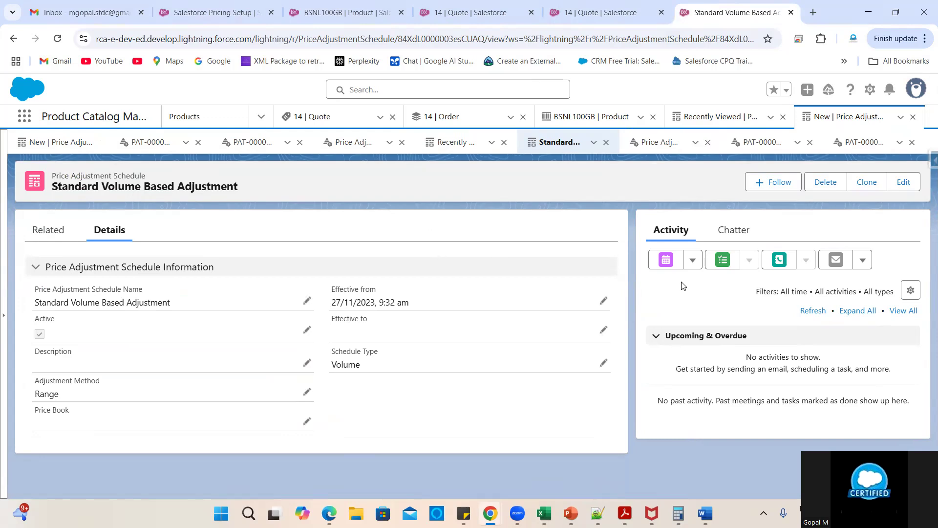
key("ctrl+t")
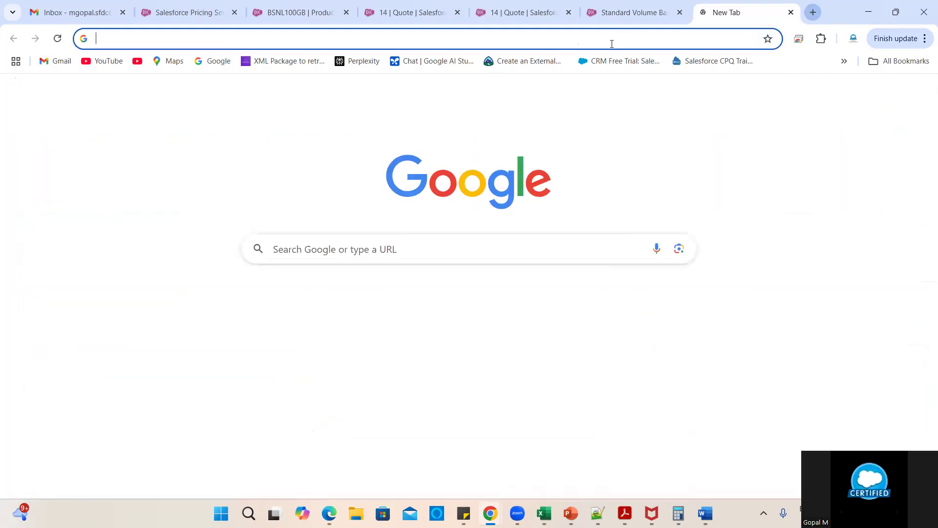
- Go to the Salesforce login page and choose to log in with a different username
left_click(611, 40)
type("login")
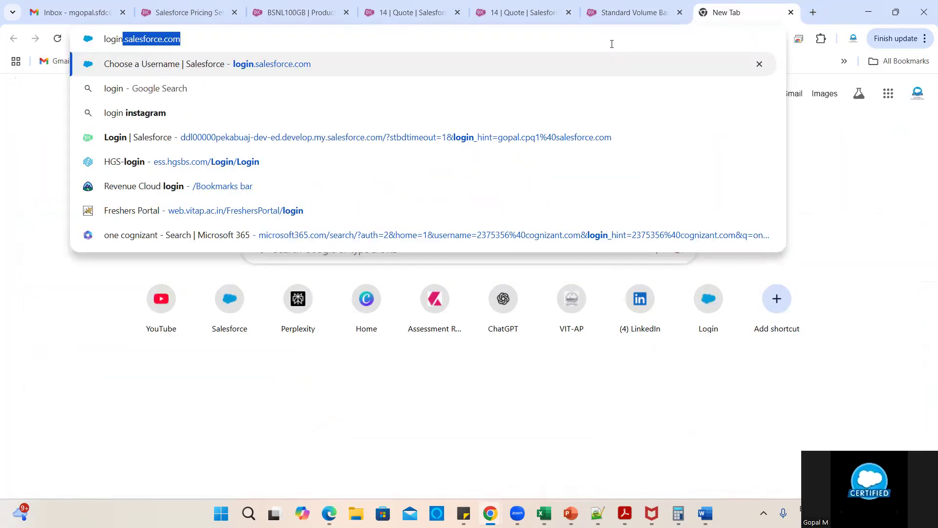
key("Return")
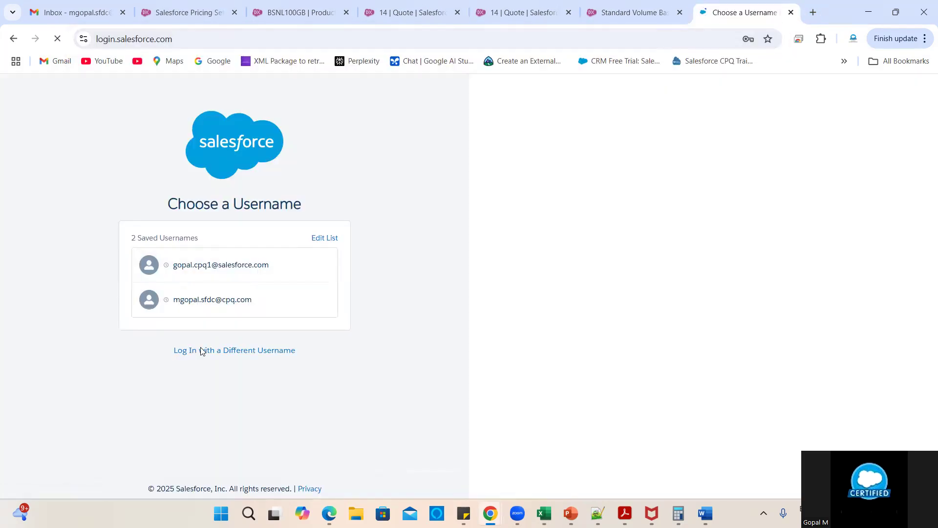
left_click(202, 350)
- Sign in with the other org's saved username and password, and postpone phone registration
left_click(181, 240)
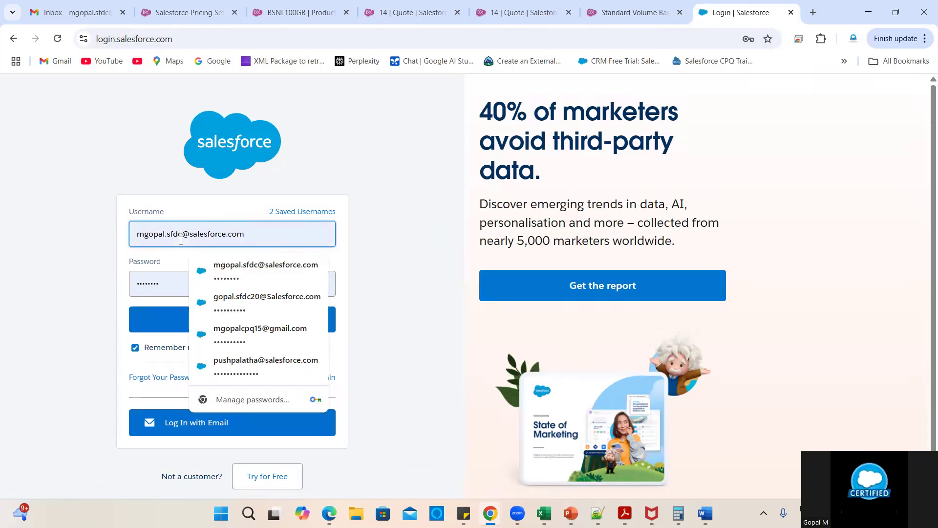
triple_click(181, 241)
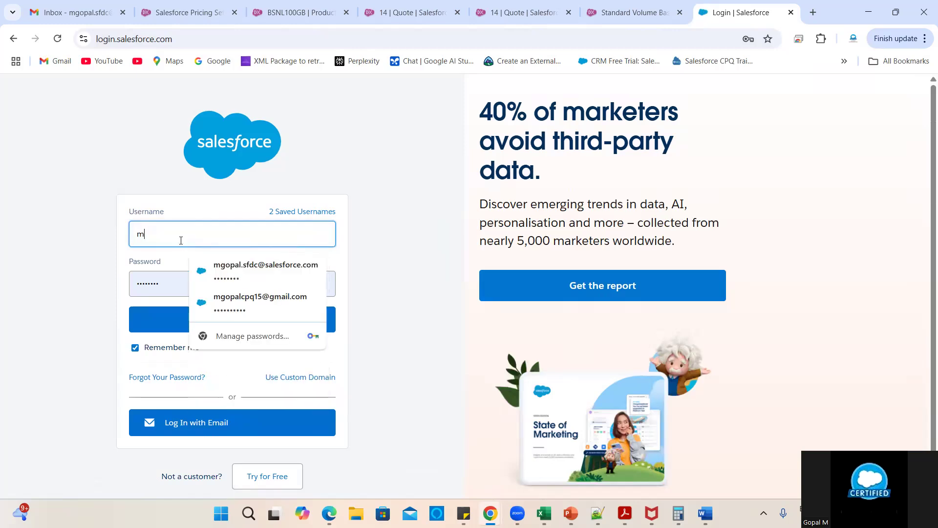
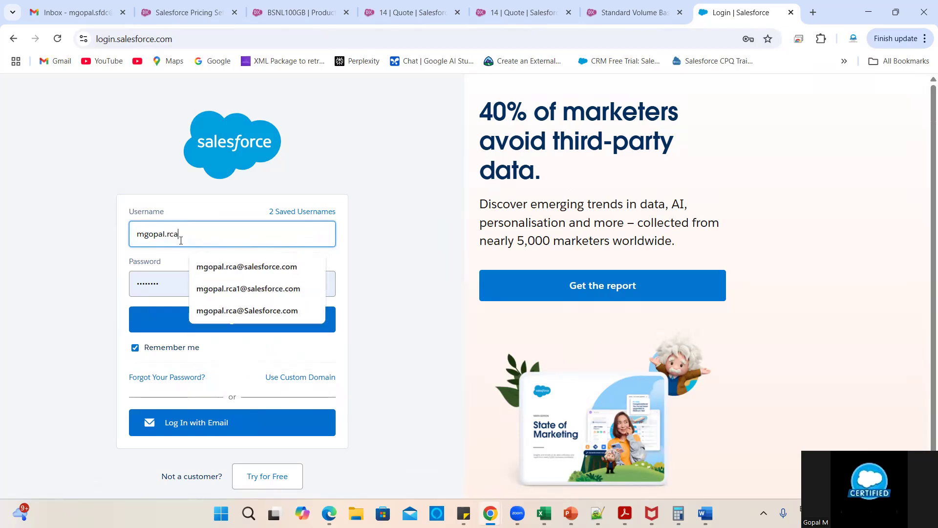
left_click(223, 311)
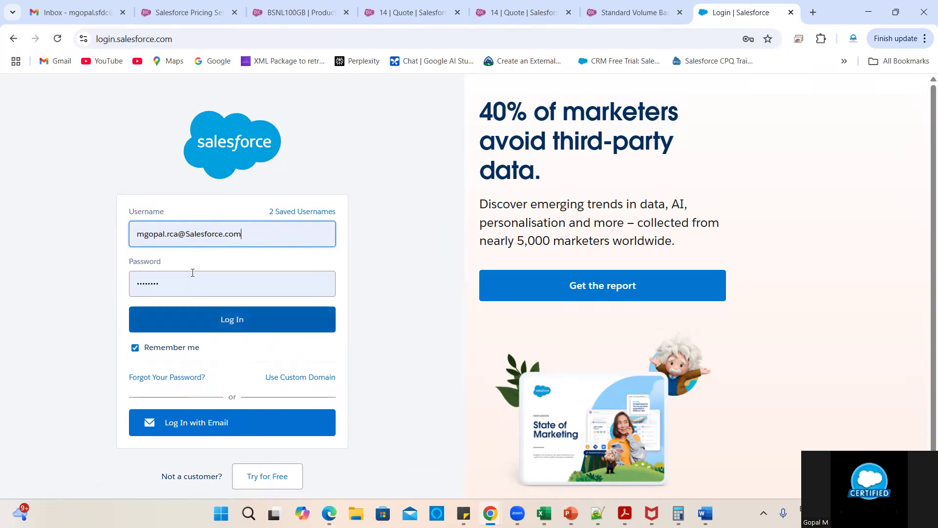
left_click(180, 272)
key("ctrl+a")
key("BackSpace")
type("••••")
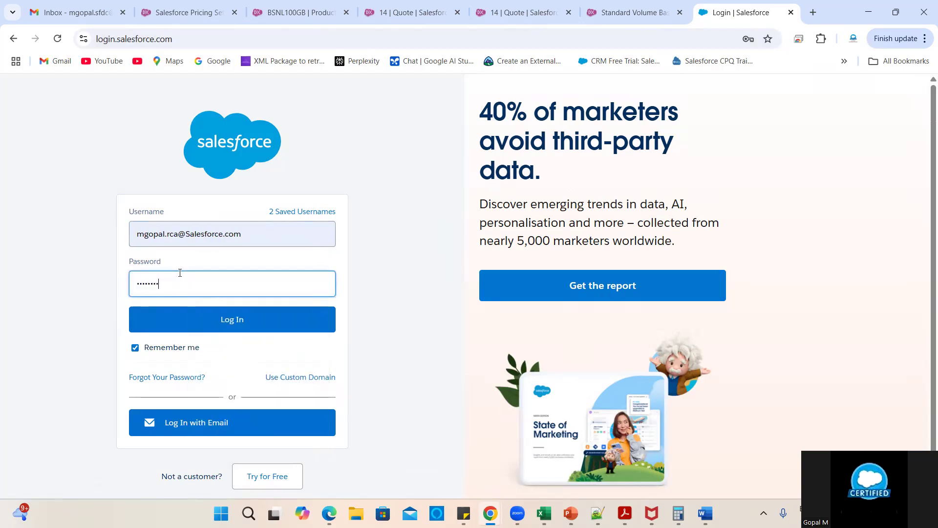
left_click(169, 319)
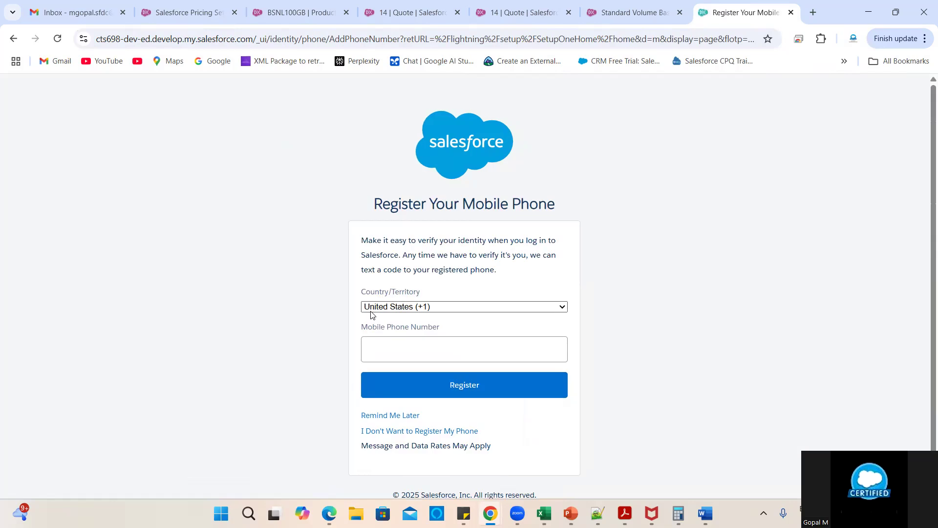
left_click(373, 416)
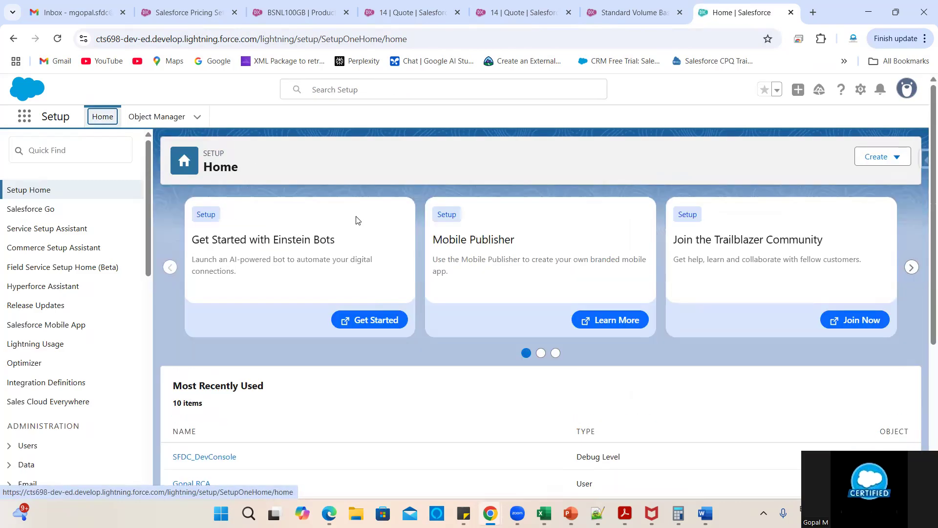
- Open Product Catalog Management from the App Launcher in a new tab and switch to it
left_click(24, 117)
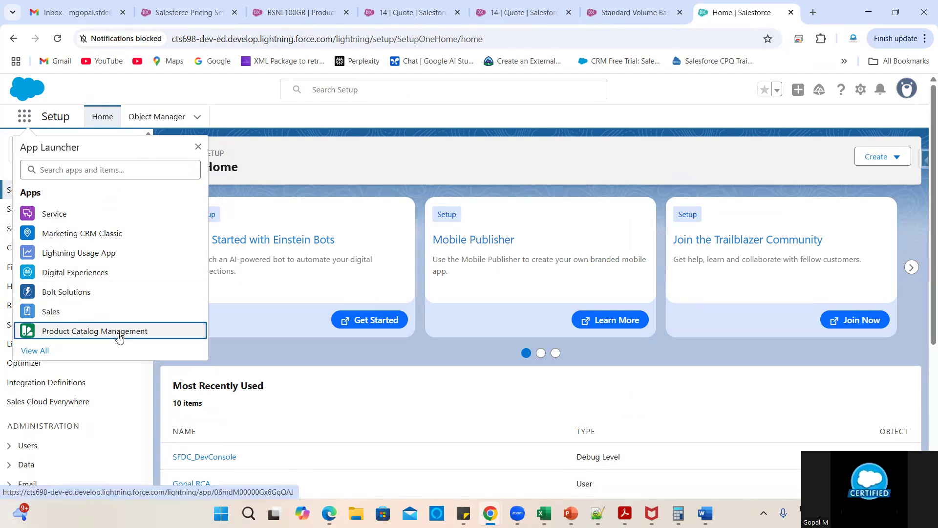
right_click(119, 337)
left_click(153, 350)
left_click(522, 189)
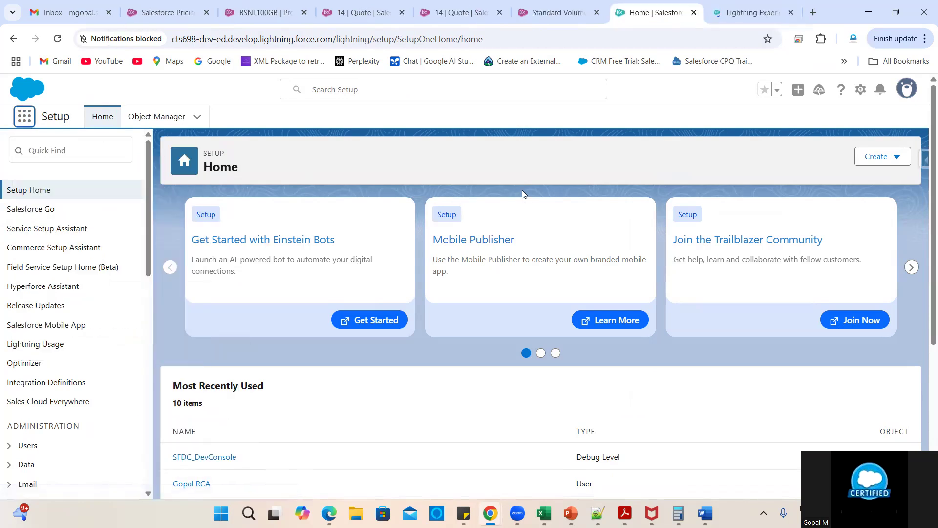
left_click(734, 4)
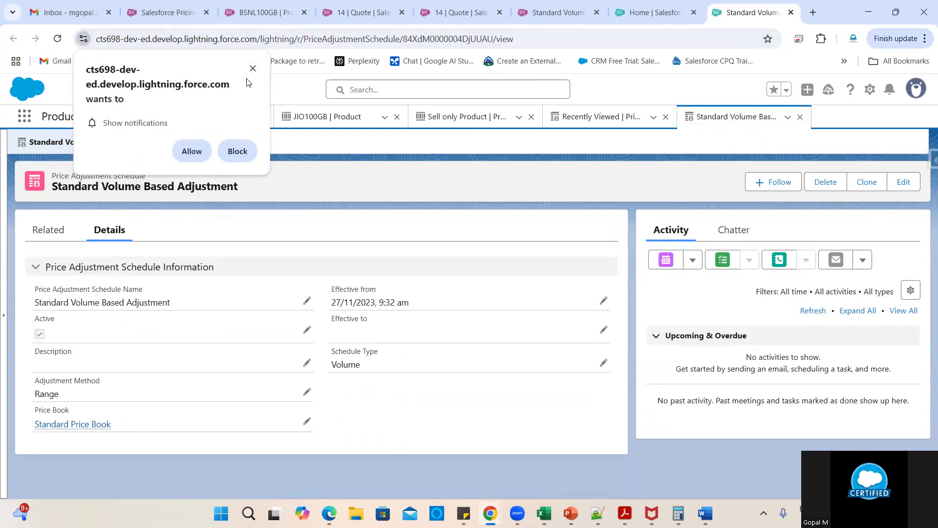
left_click(253, 69)
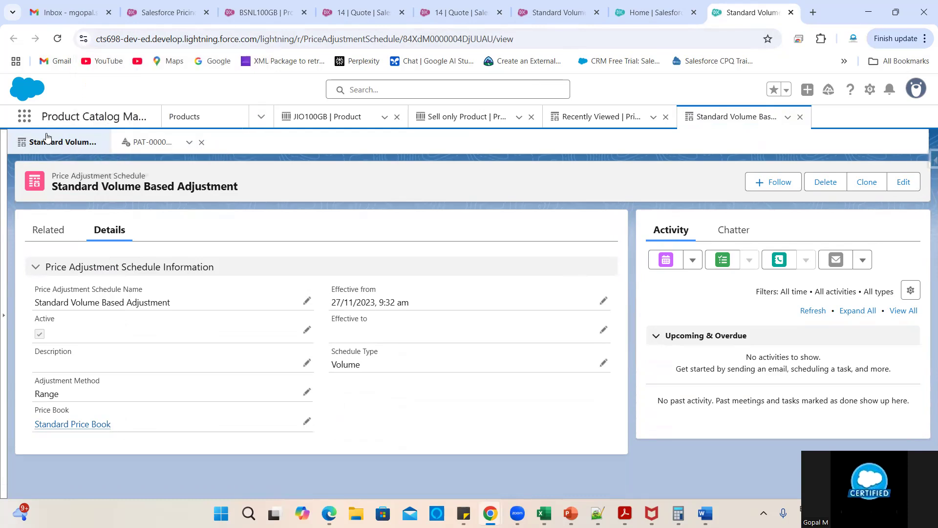
- Search the App Launcher for 'Price Adjustment Schedule' and open the Price Adjustment Schedules list
left_click(22, 122)
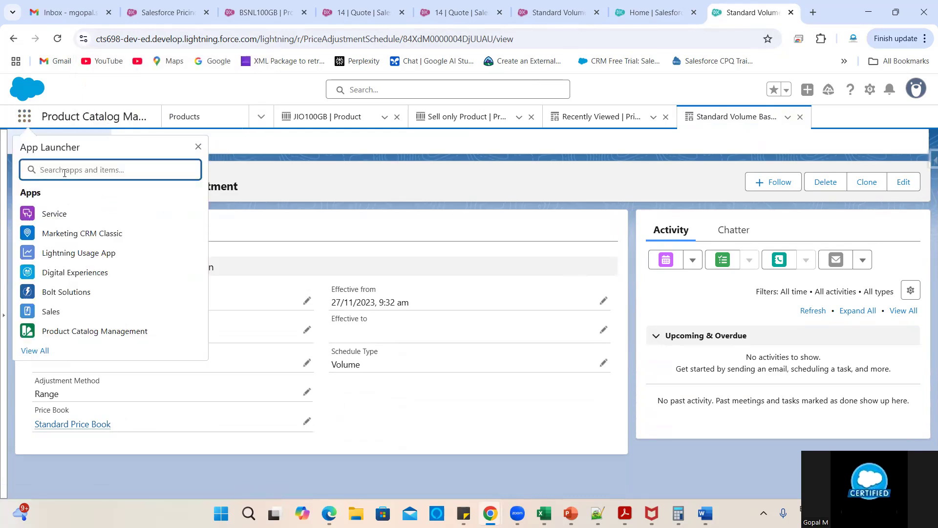
type("pricing")
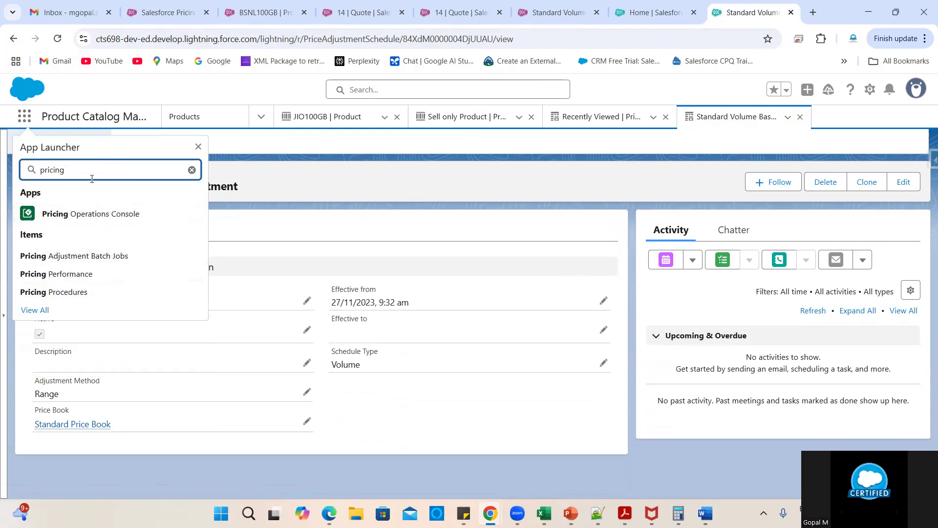
left_click(554, 177)
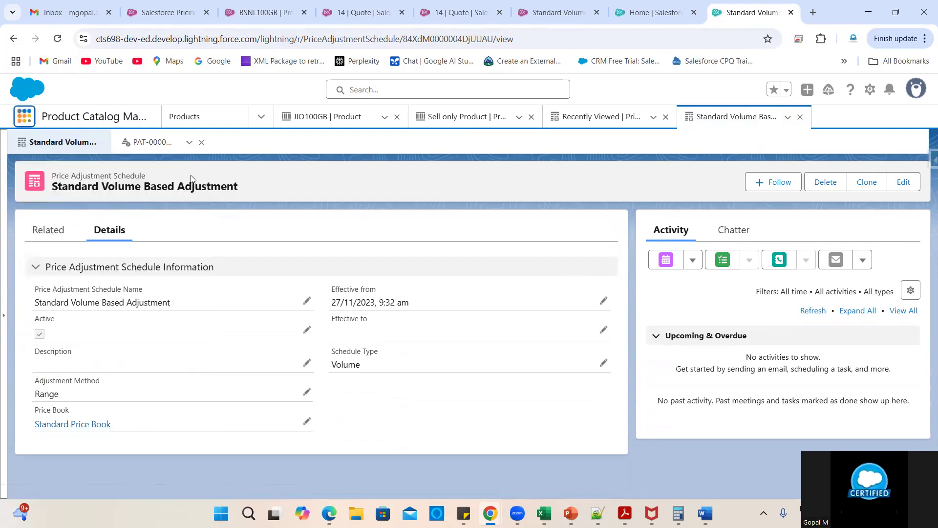
left_click_drag(149, 173, 50, 174)
key("ctrl+c")
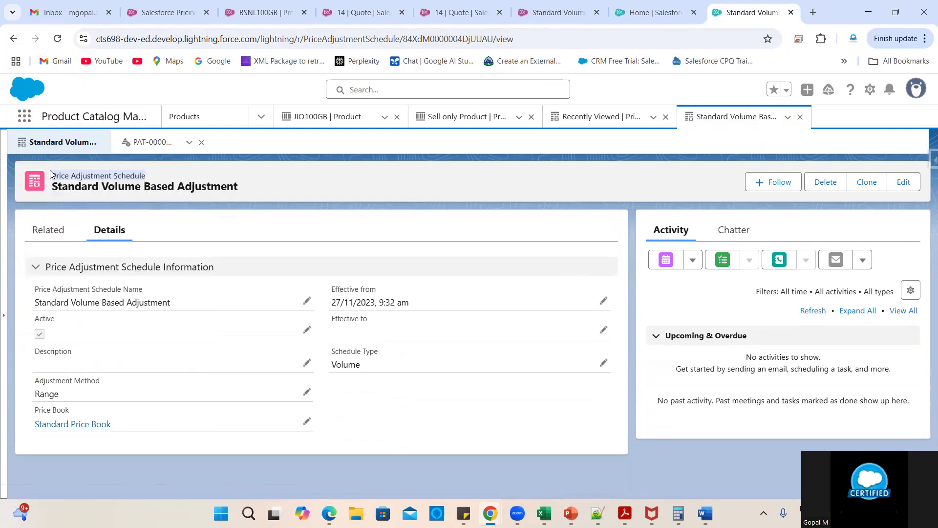
left_click(24, 116)
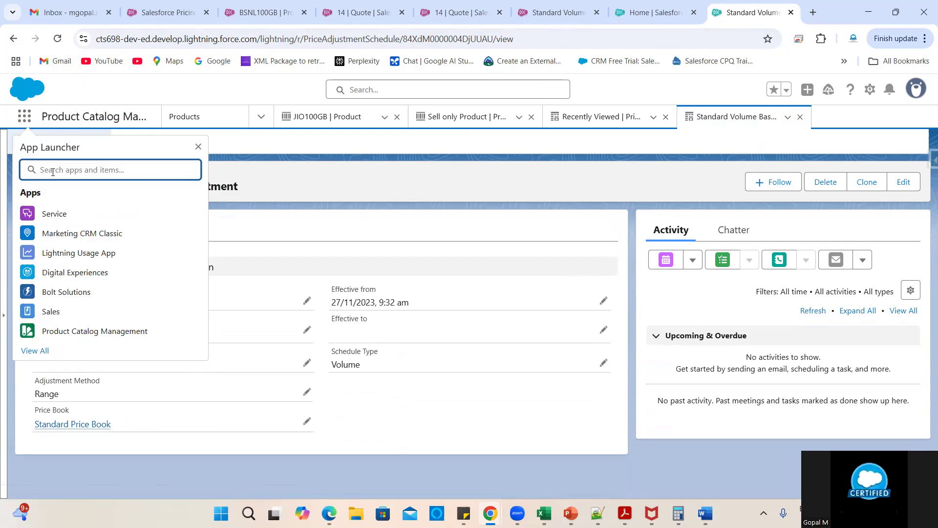
key("ctrl+v")
left_click(73, 249)
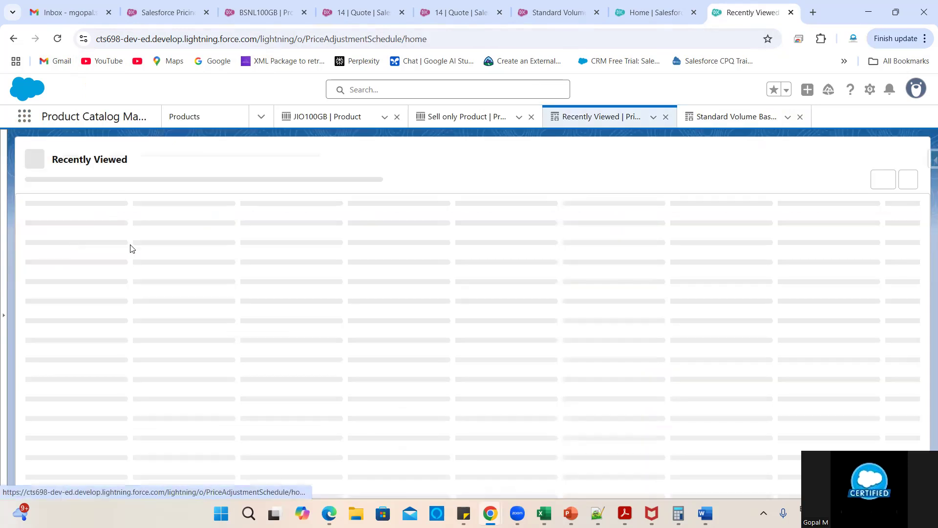
- Open the New1 schedule, review all its price adjustment tiers, and return to its details
left_click(83, 254)
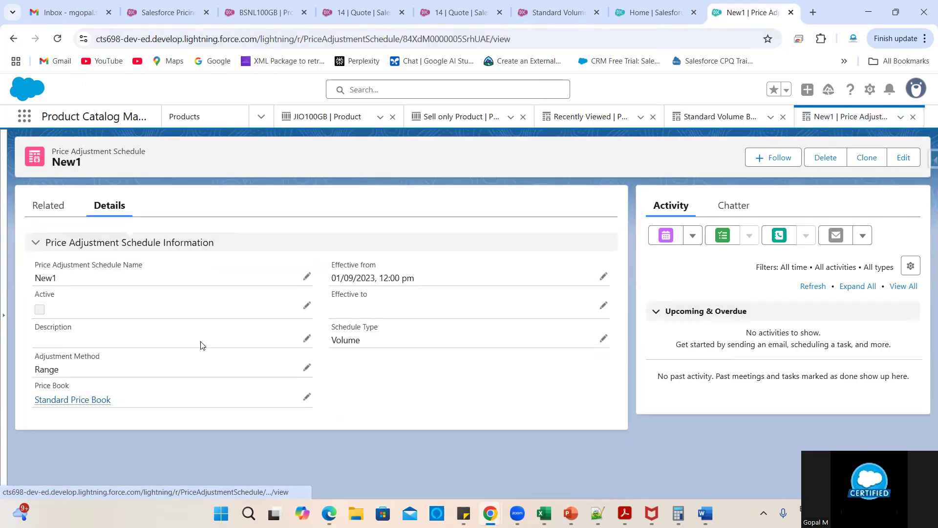
left_click(49, 206)
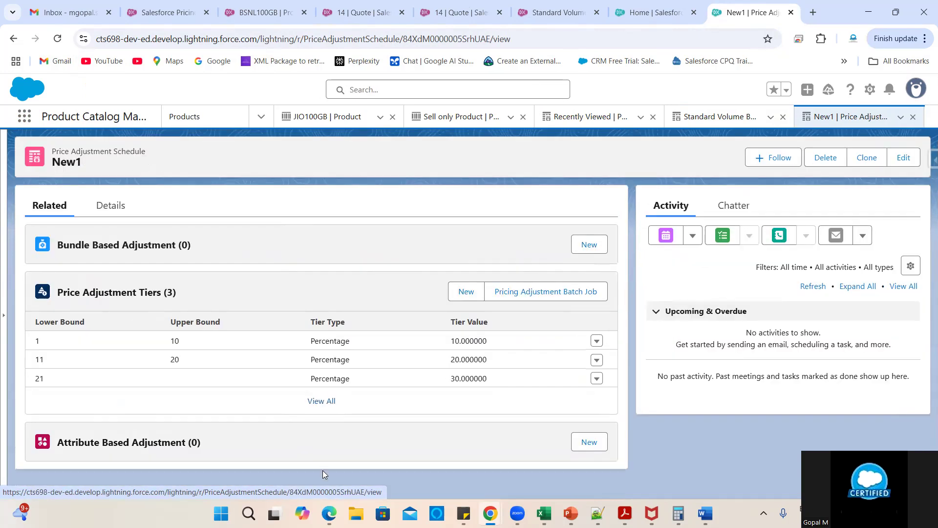
left_click(321, 401)
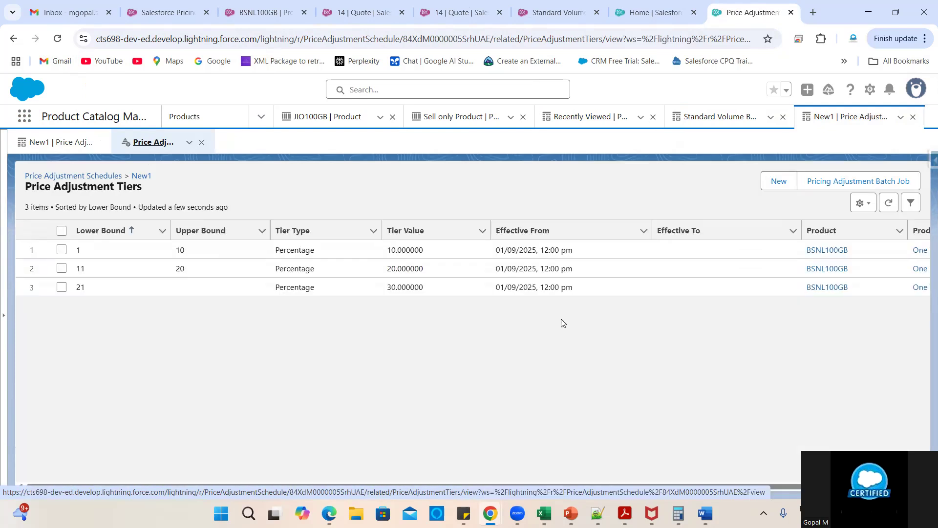
scroll(728, 387, "right", 3)
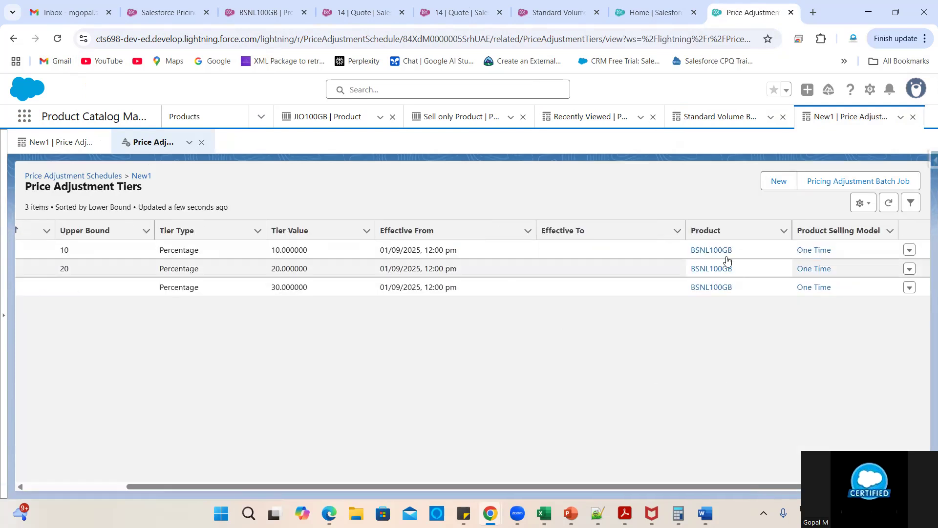
scroll(236, 269, "left", 3)
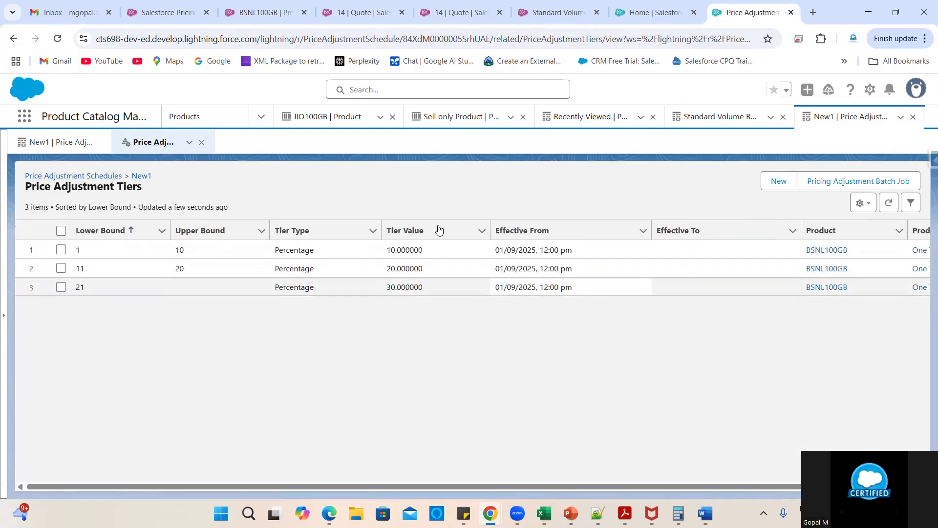
left_click(142, 176)
left_click(117, 233)
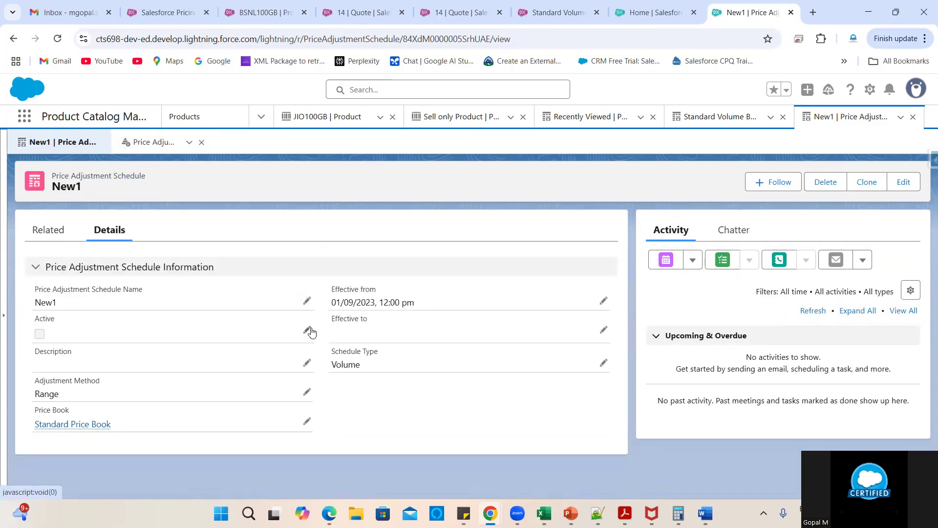
- Check Active on New1 and save, then refresh its tiers list to confirm 10%, 20% and 30%
left_click(40, 334)
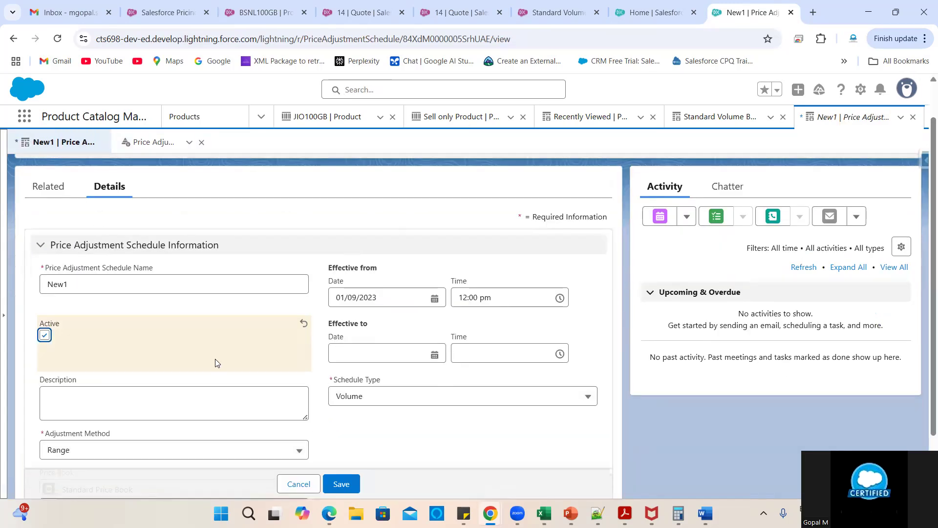
left_click(343, 455)
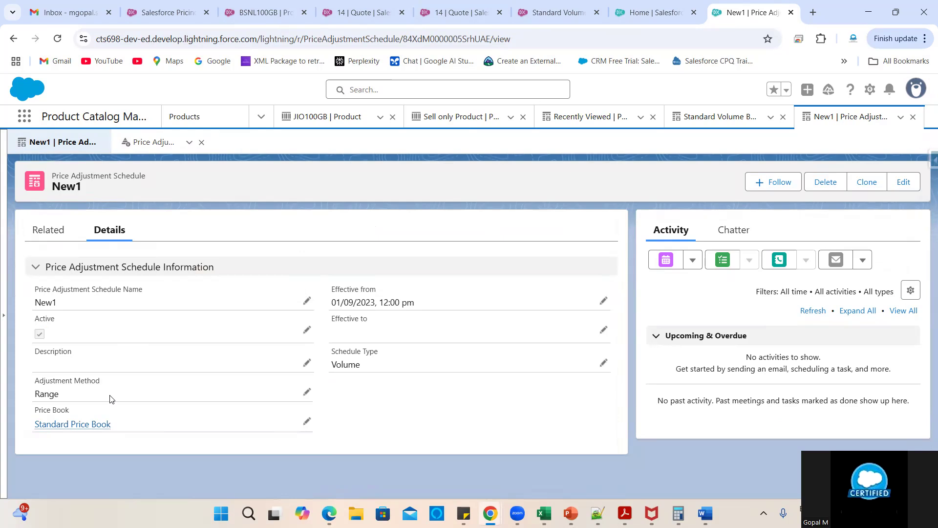
left_click(48, 231)
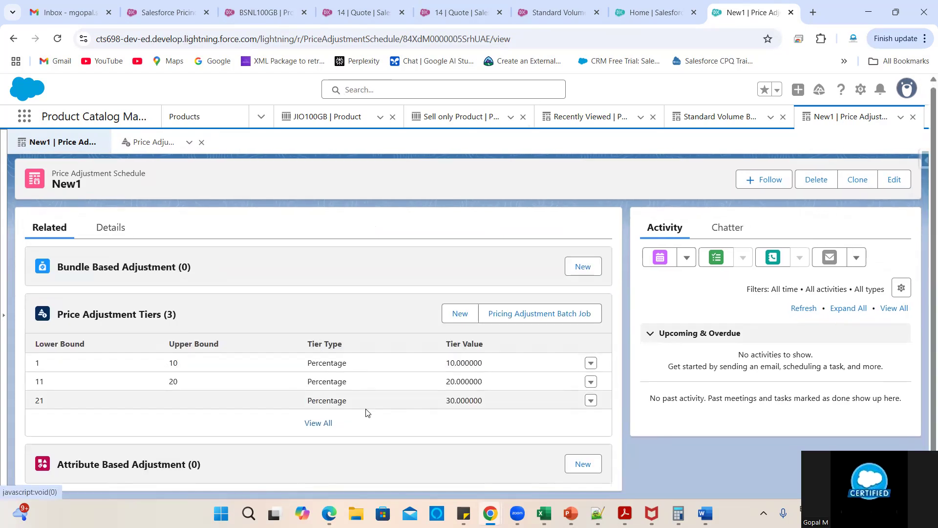
left_click(325, 424)
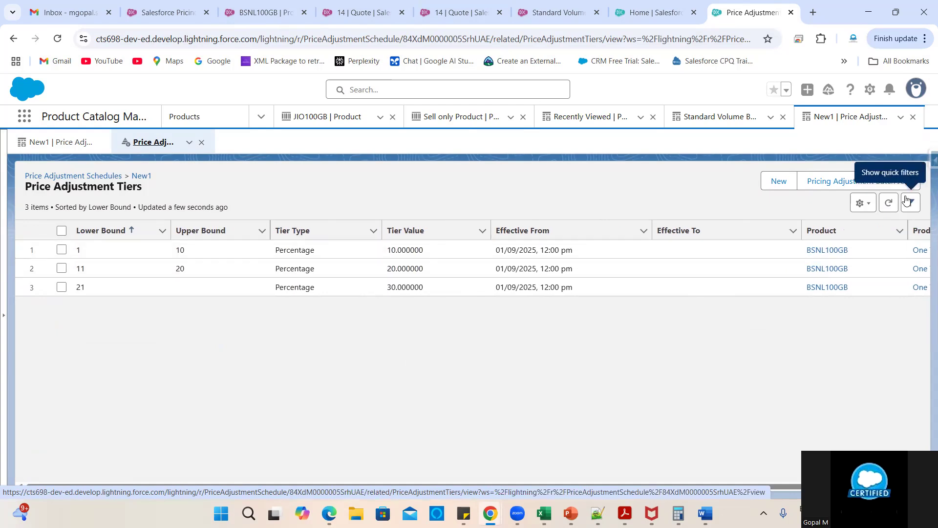
left_click(888, 202)
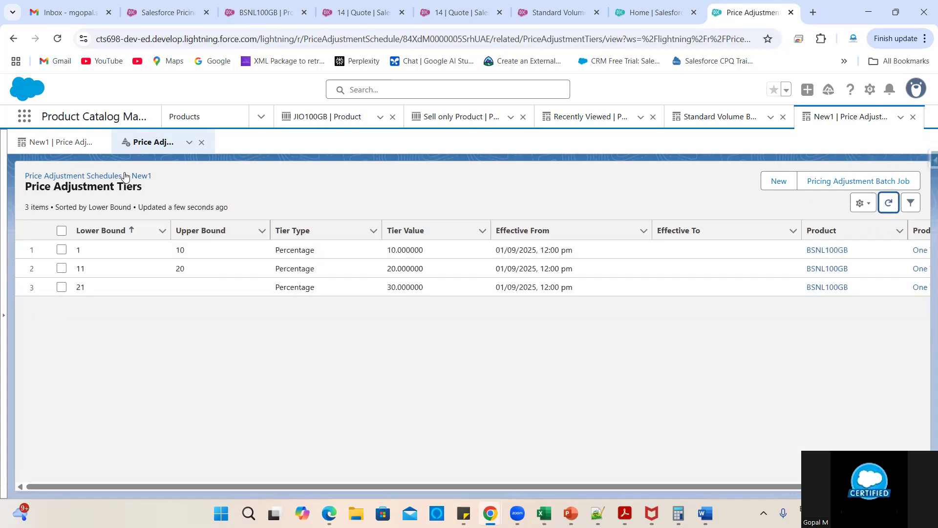
left_click(137, 176)
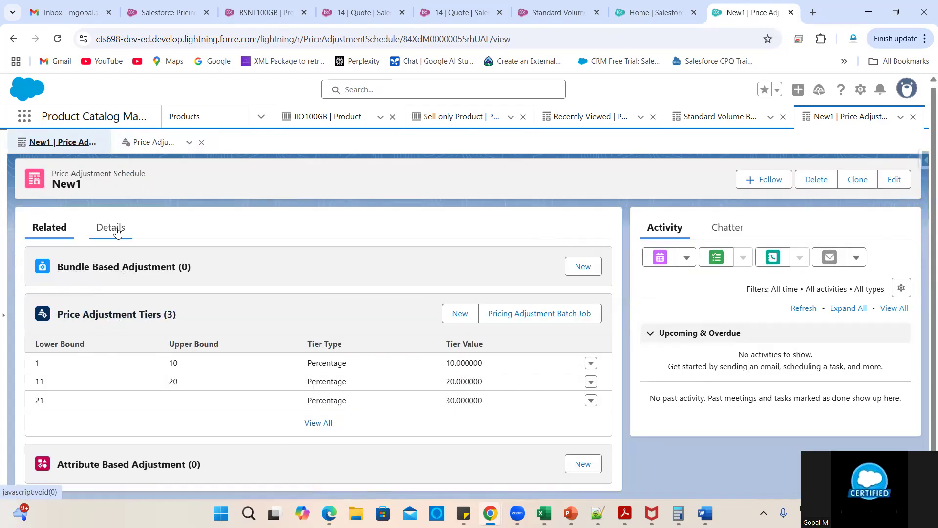
left_click(116, 229)
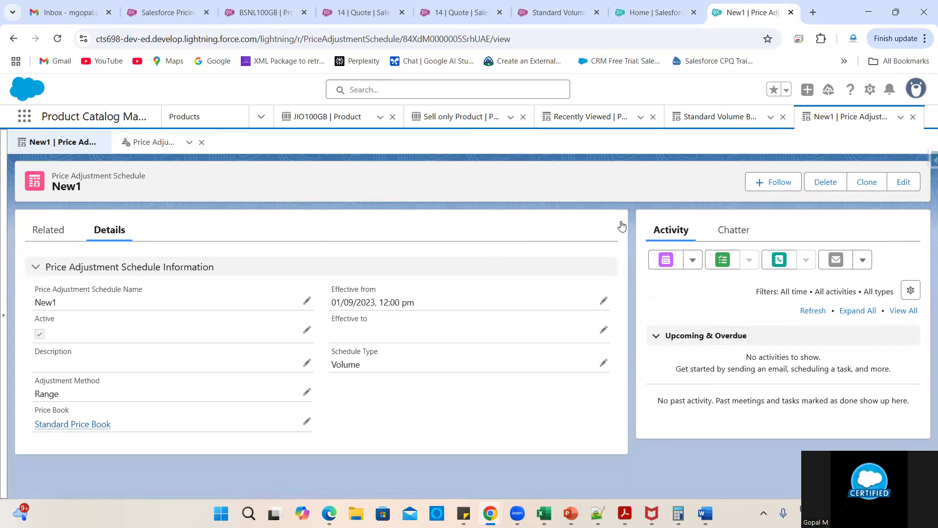
triple_click(76, 177)
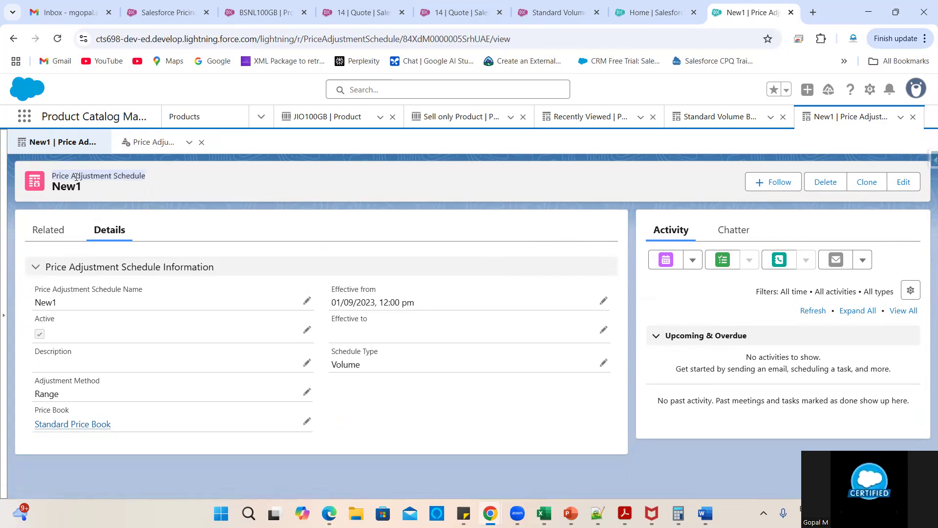
- Close the Standard Volume Based Adjustment record and open the Quotes list via App Launcher search
left_click(716, 122)
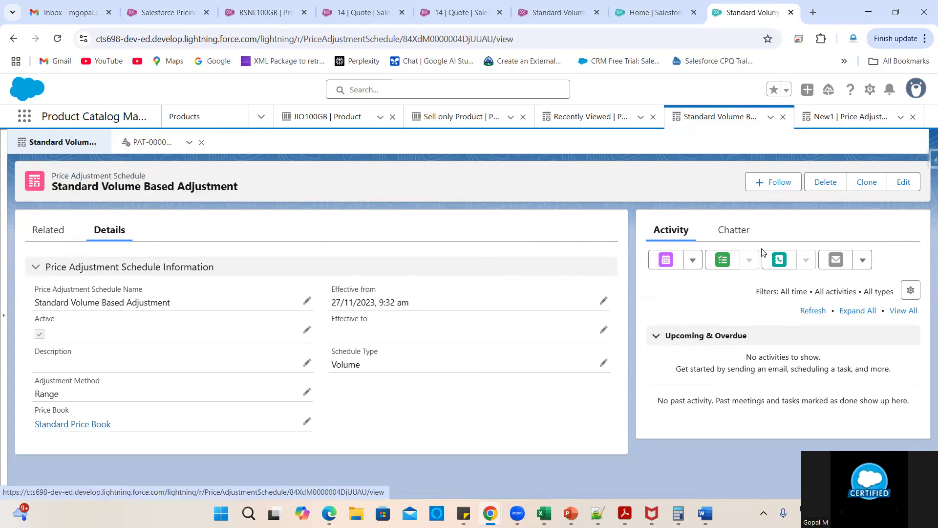
left_click(783, 118)
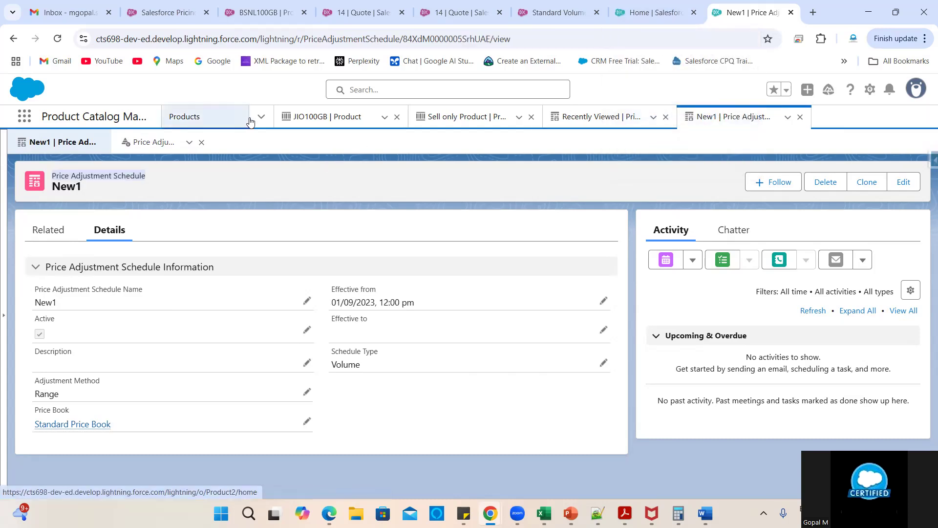
left_click(31, 121)
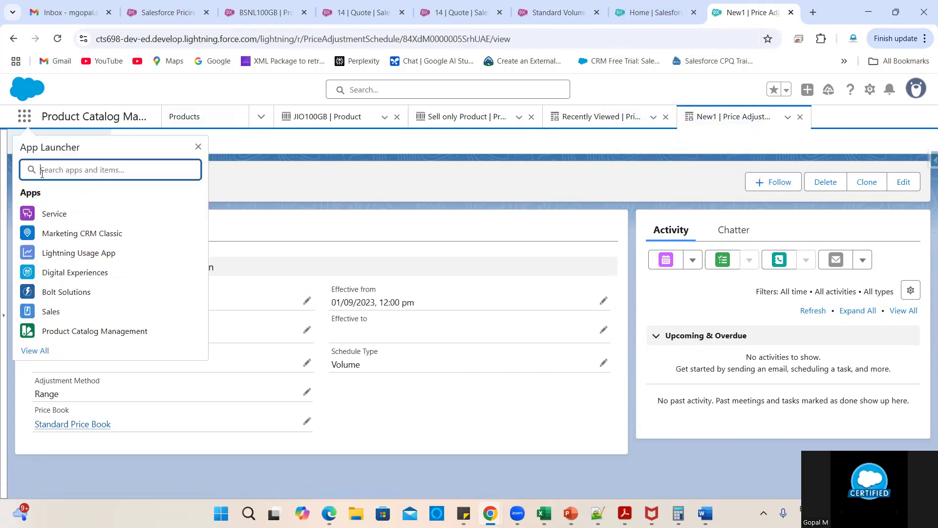
type("co")
key("BackSpace")
key("BackSpace")
type("Quote")
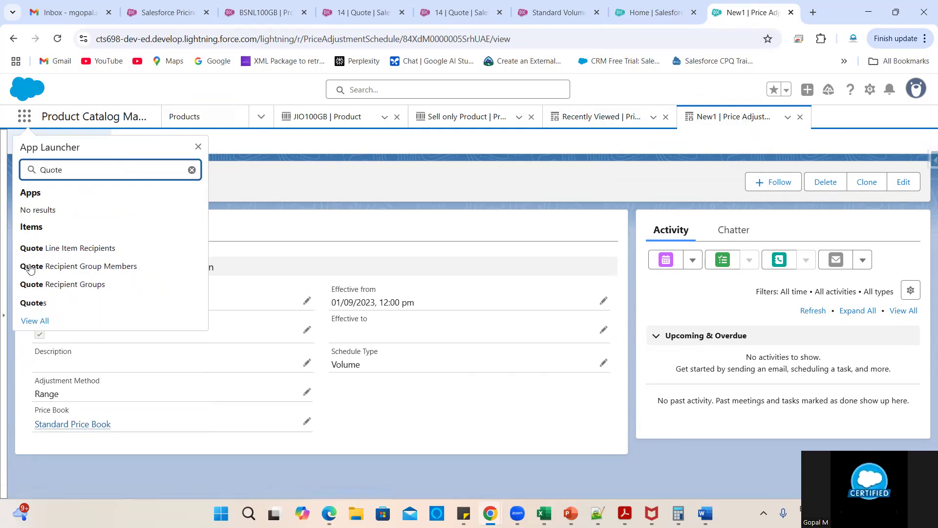
left_click(30, 303)
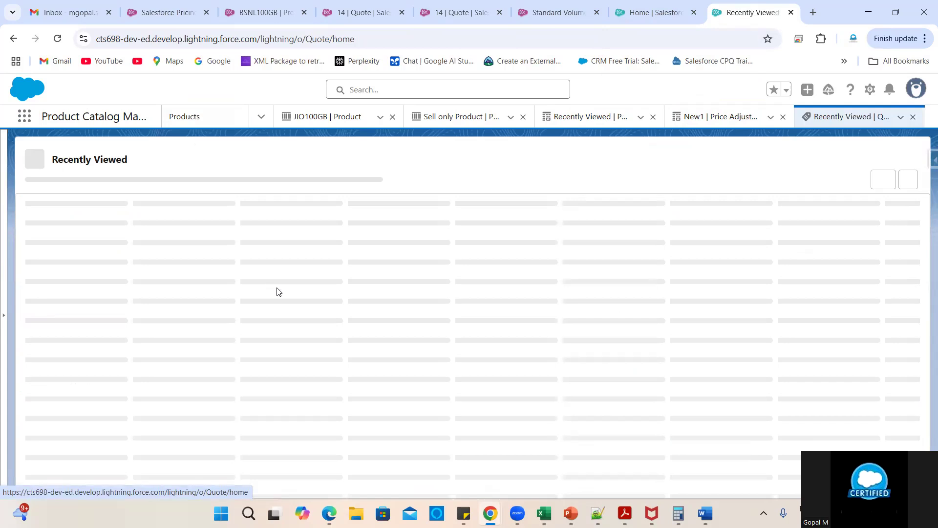
- Open Salesforce Setup in a new browser tab and begin a Setup search
right_click(665, 11)
mouse_move(666, 77)
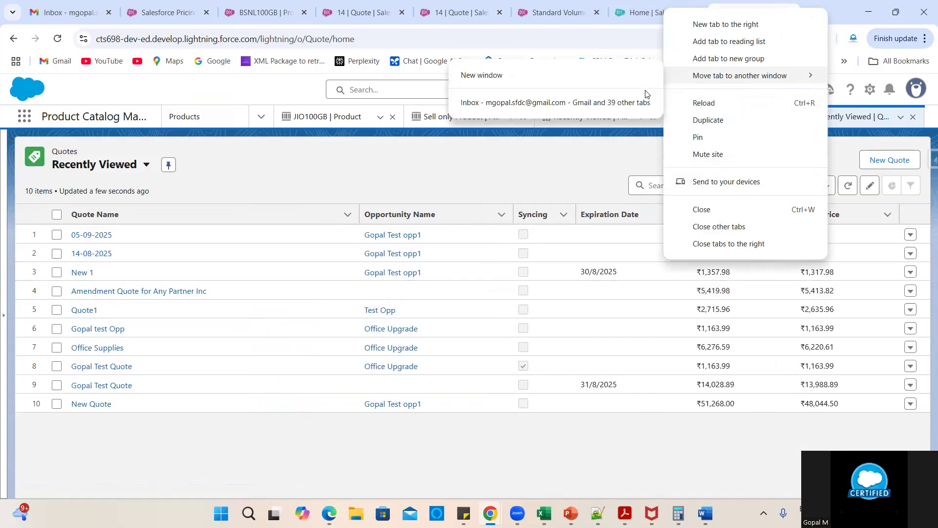
left_click(607, 148)
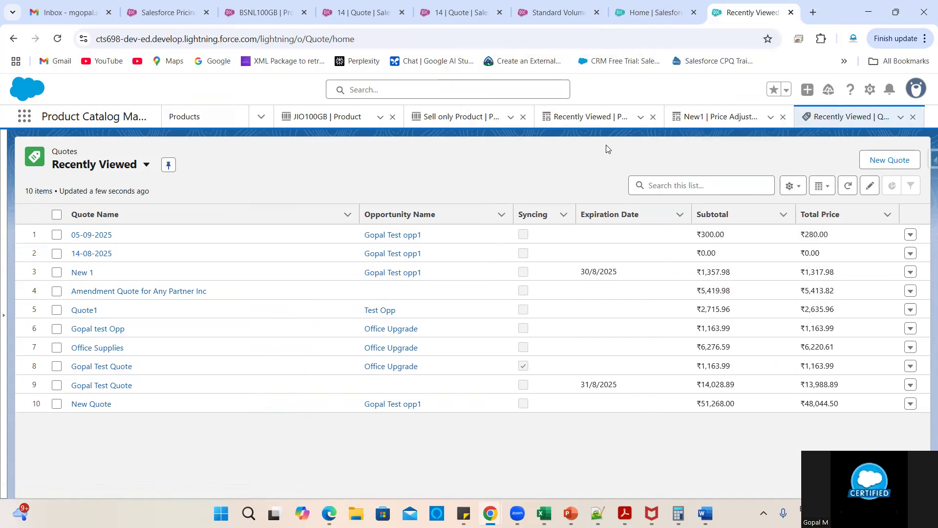
left_click(870, 90)
left_click(811, 137)
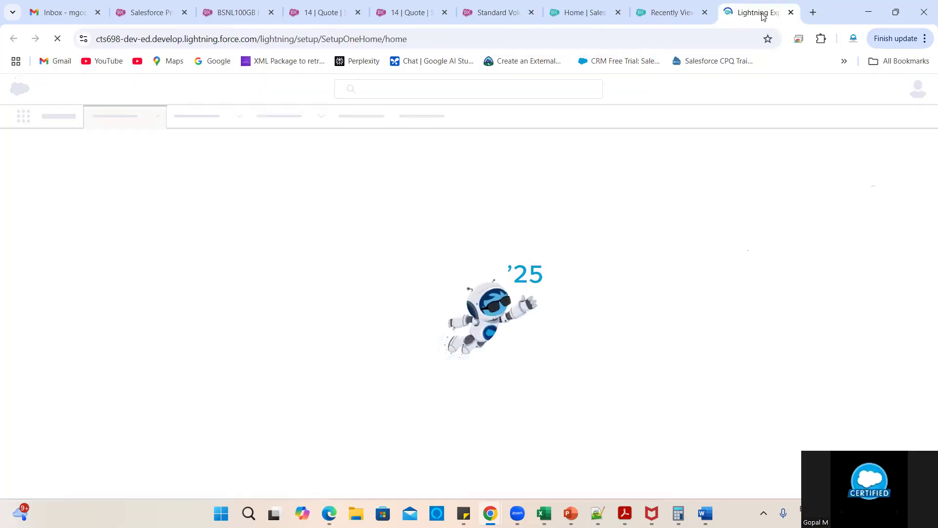
left_click_drag(677, 4, 606, 6)
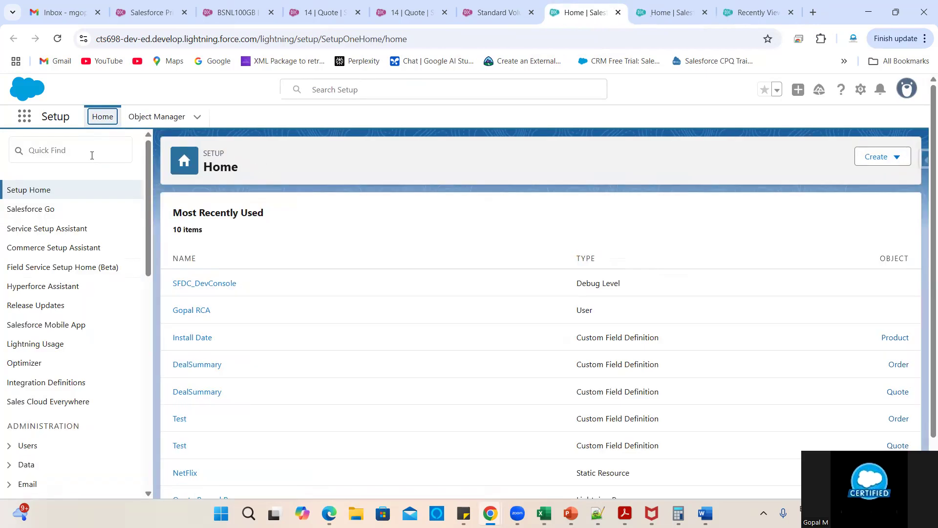
left_click(92, 155)
- Find Salesforce Pricing Setup with Quick Find 'pric', confirm Sync of all pricing data, then return to Quotes
type("pring")
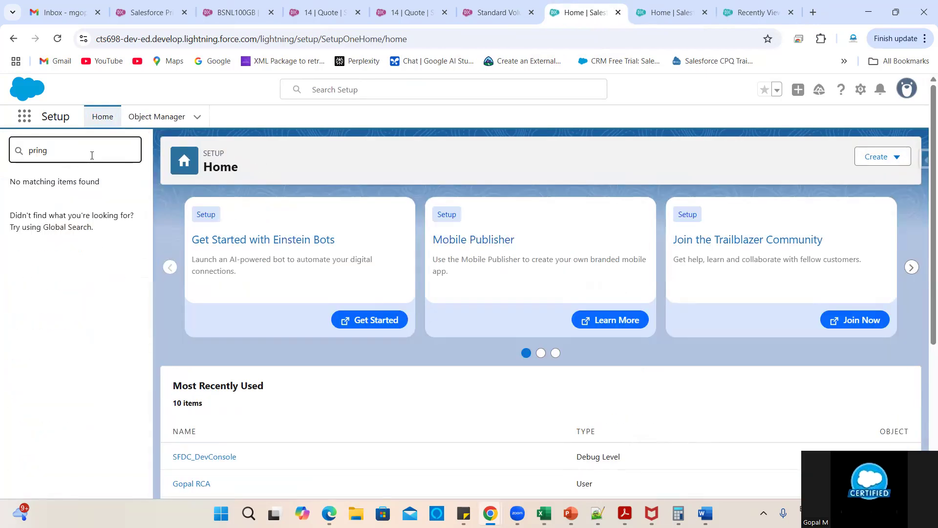
key("BackSpace")
type("p")
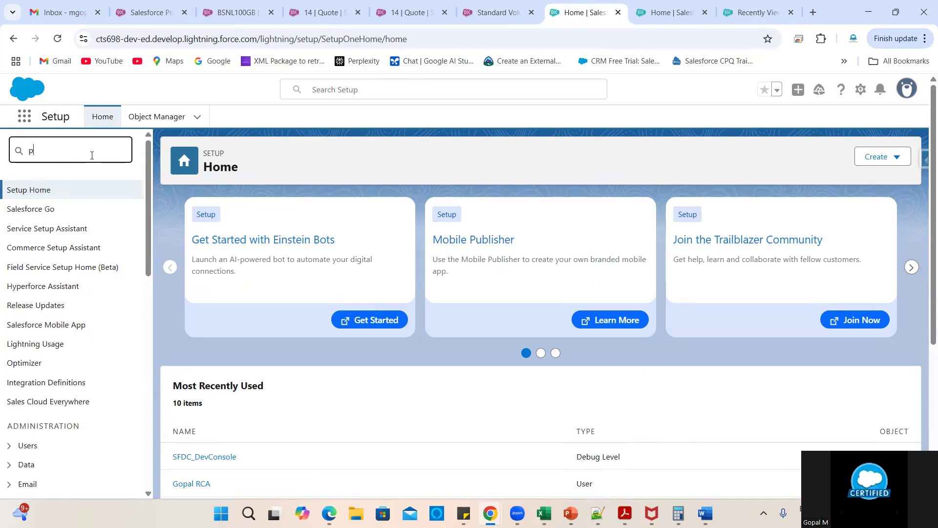
type("ricin")
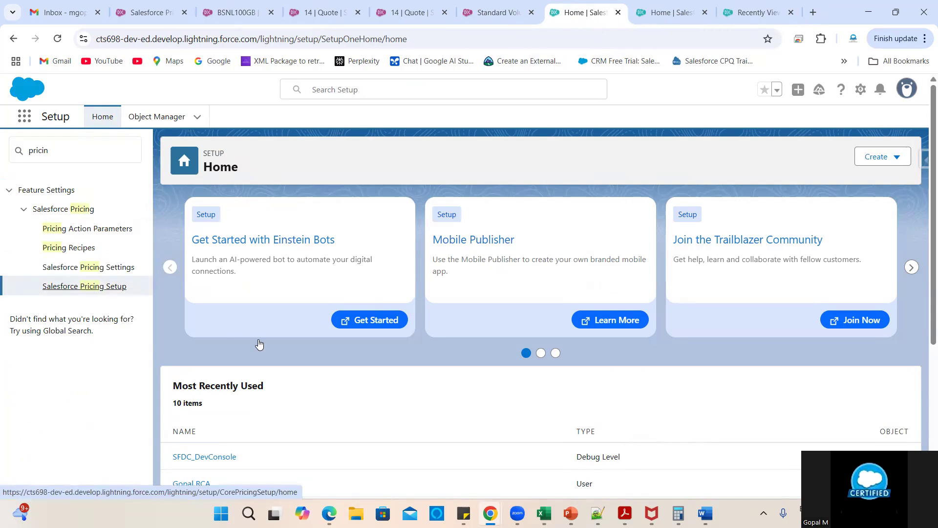
left_click(95, 289)
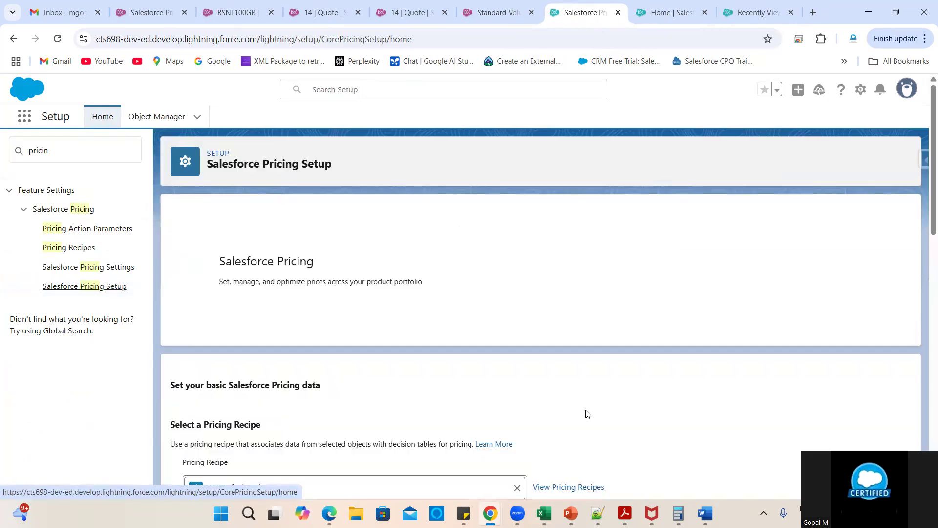
scroll(587, 414, "down", 10)
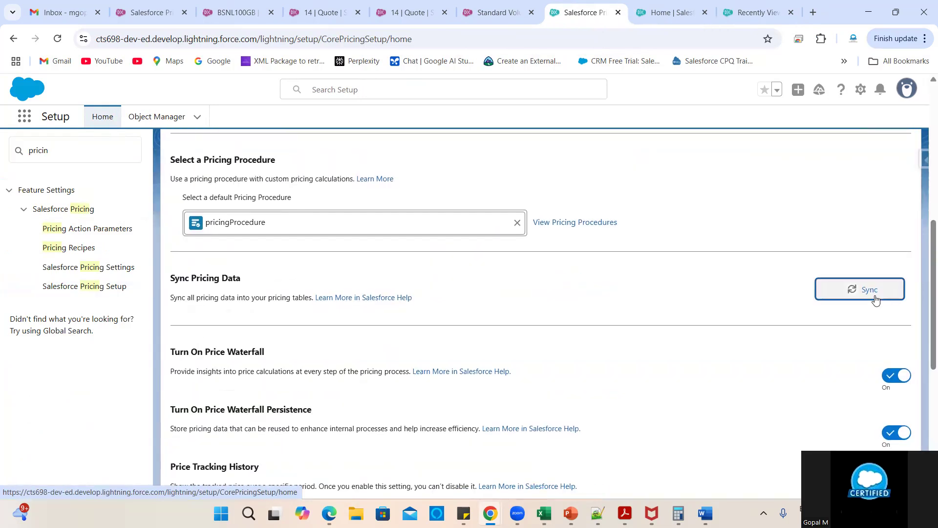
left_click(876, 295)
left_click(551, 311)
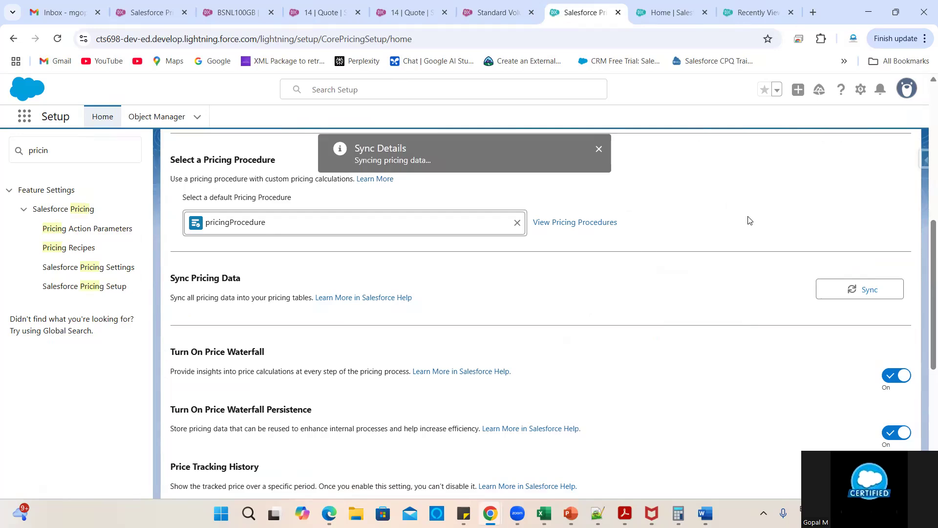
scroll(724, 292, "up", 4)
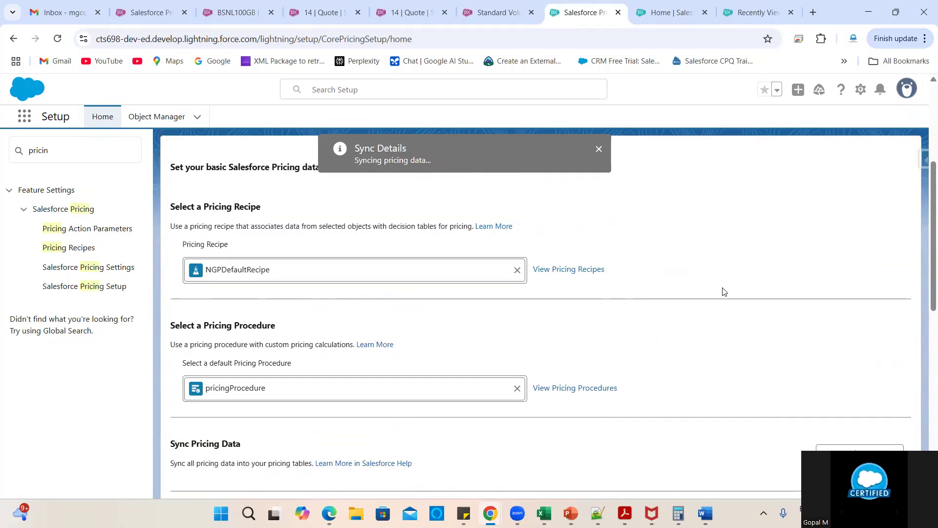
left_click(751, 6)
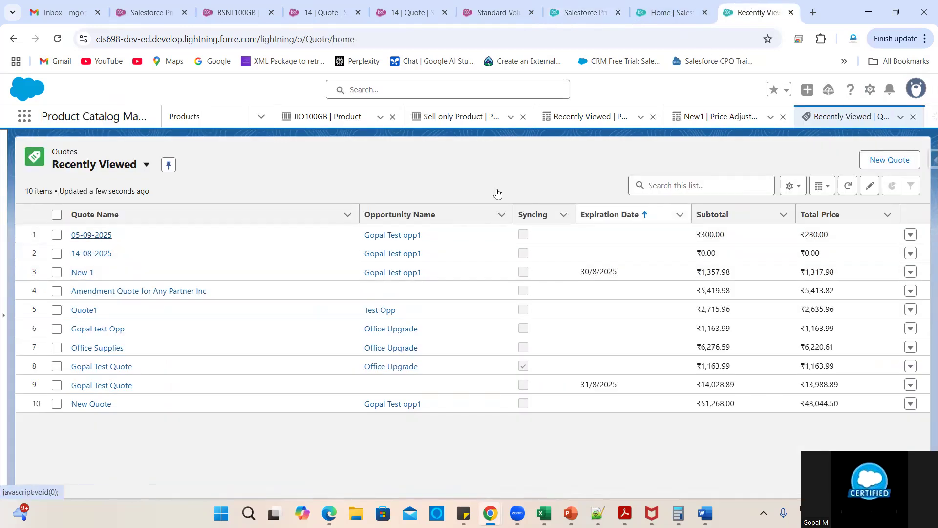
- Switch to the Product Catalog Management app and open the BSNL100GB product from Products
left_click(667, 5)
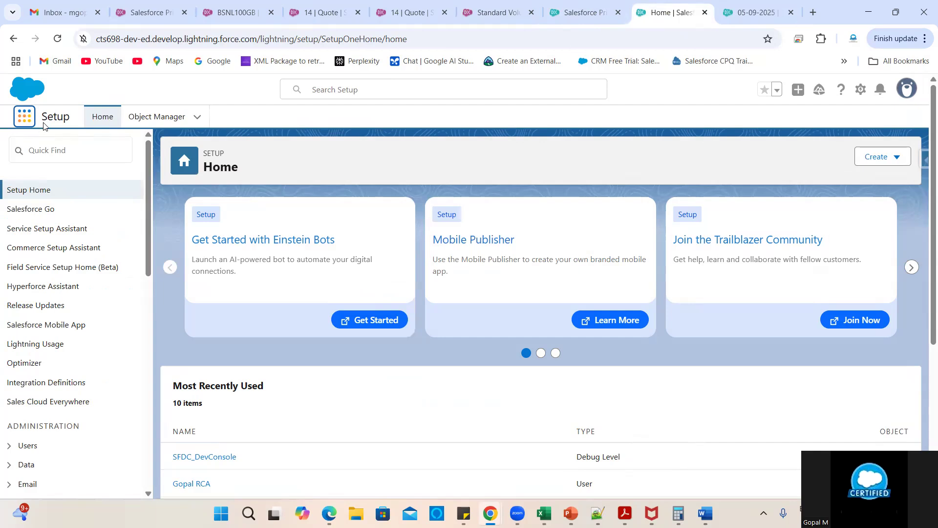
left_click(25, 116)
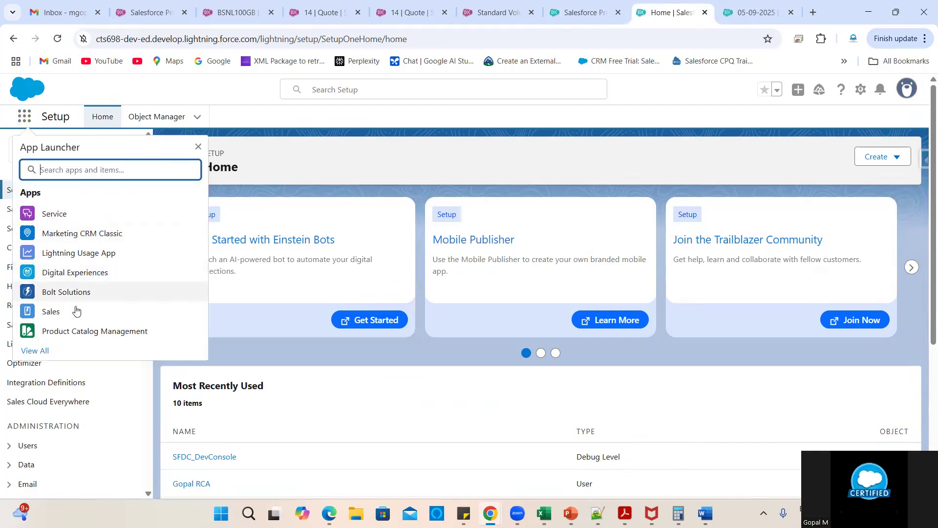
left_click(69, 330)
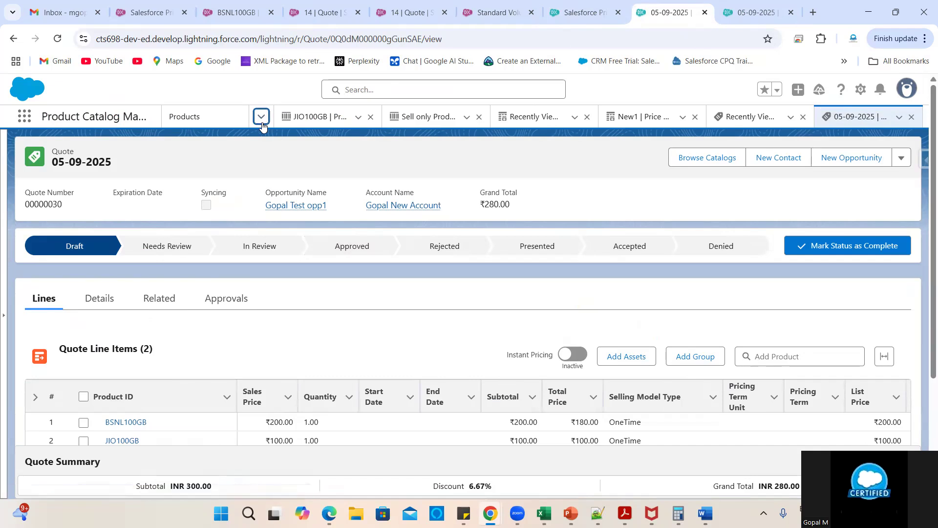
left_click(262, 116)
left_click(196, 177)
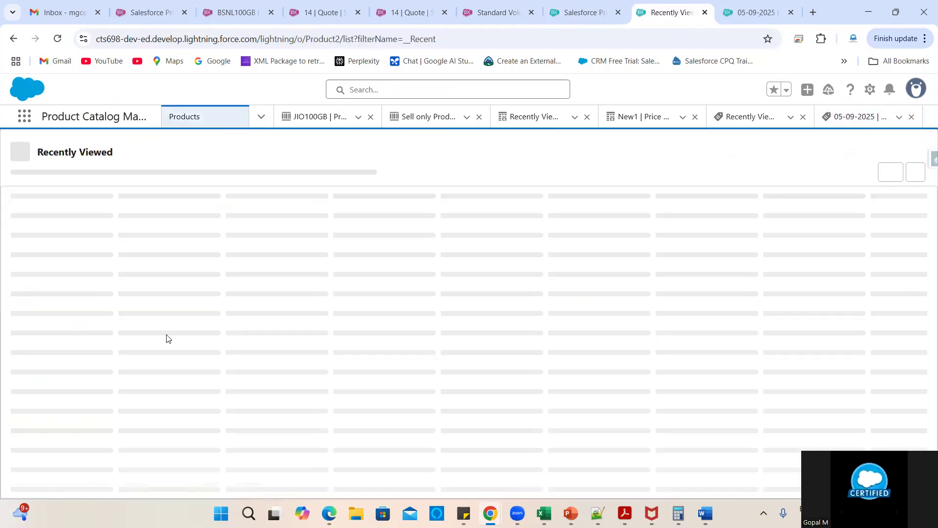
left_click(57, 228)
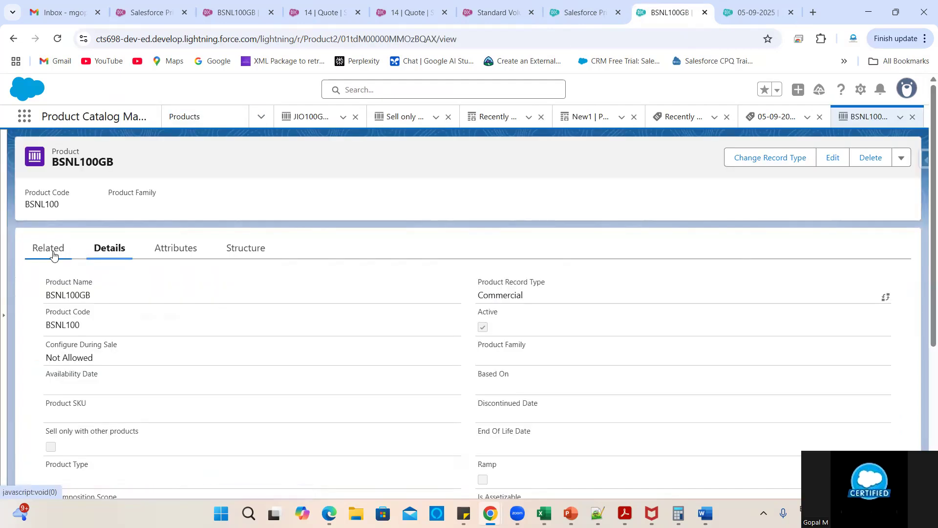
- Review BSNL100GB's four Price Adjustment Tiers under Related, then bring up the 05-09-2025 quote
left_click(53, 255)
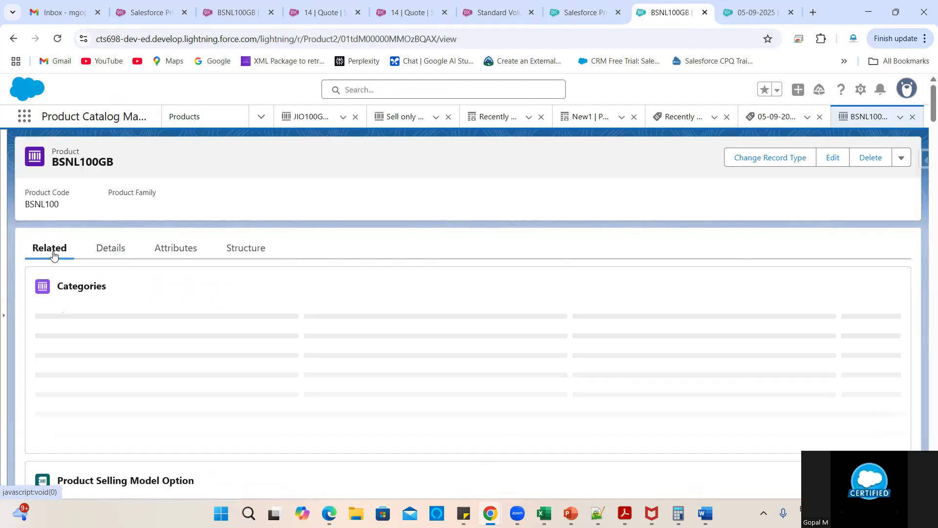
scroll(459, 412, "down", 7)
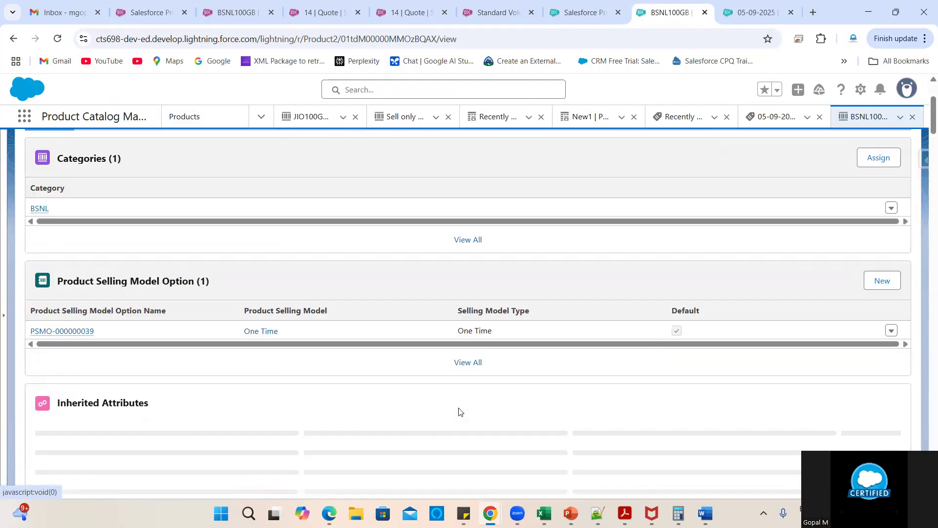
scroll(420, 324, "up", 3)
scroll(420, 324, "down", 6)
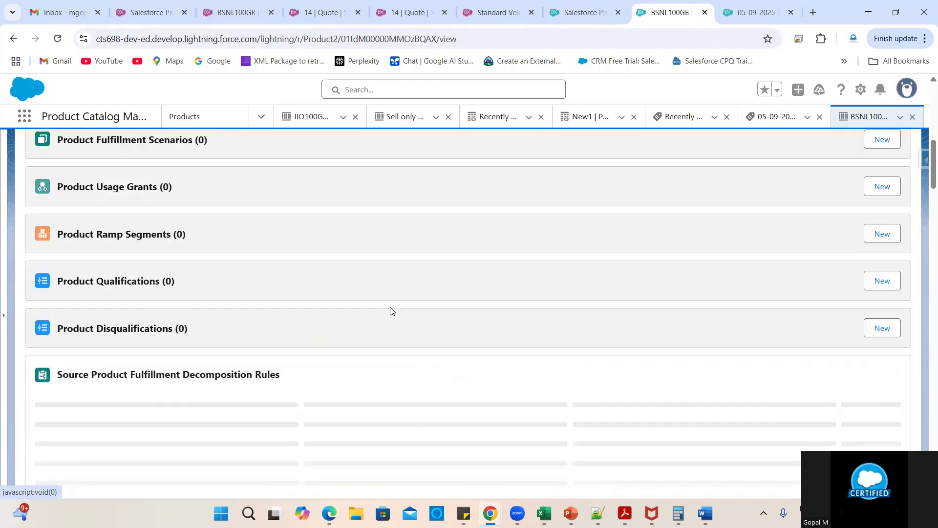
scroll(390, 310, "down", 4)
scroll(390, 311, "down", 5)
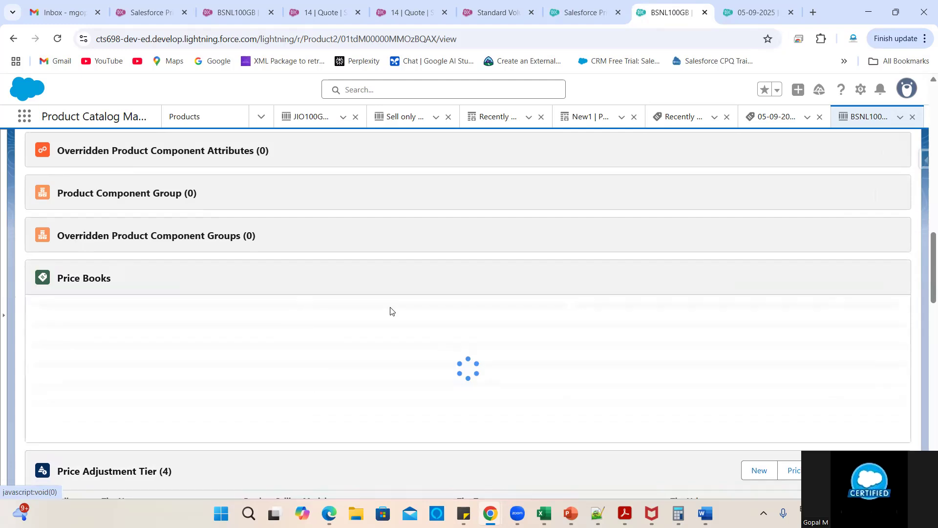
scroll(389, 310, "down", 3)
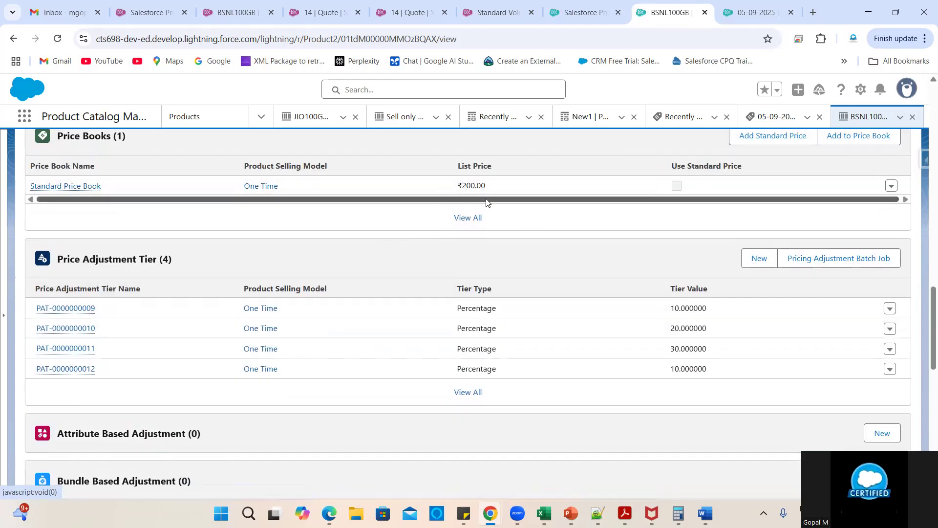
scroll(471, 255, "down", 5)
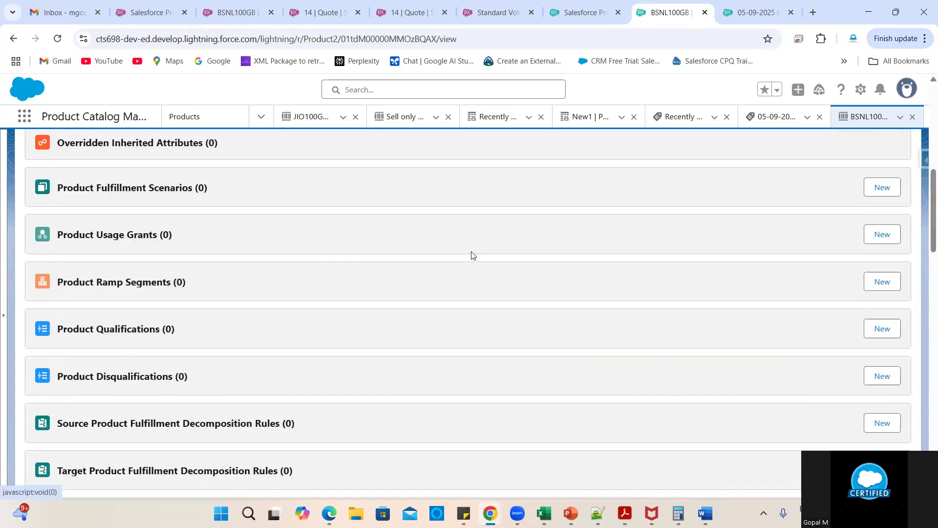
scroll(334, 328, "up", 6)
left_click(100, 252)
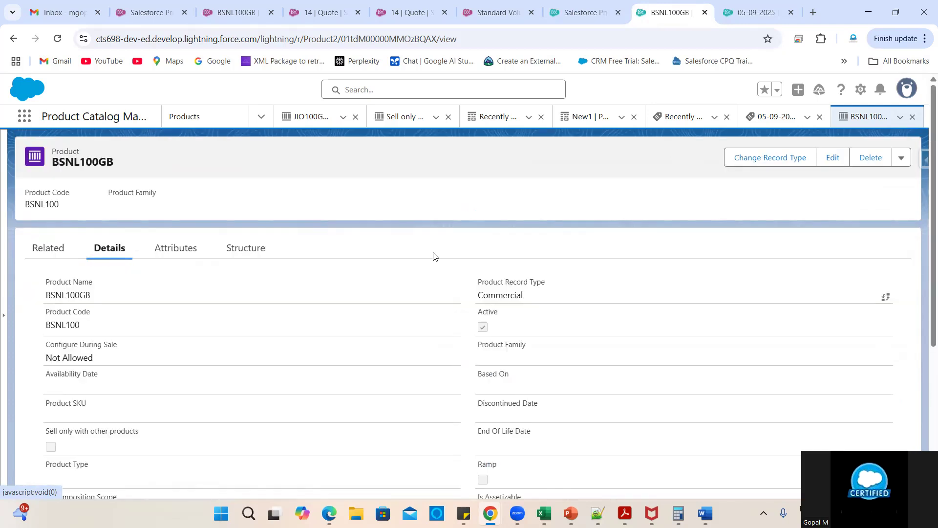
left_click(728, 3)
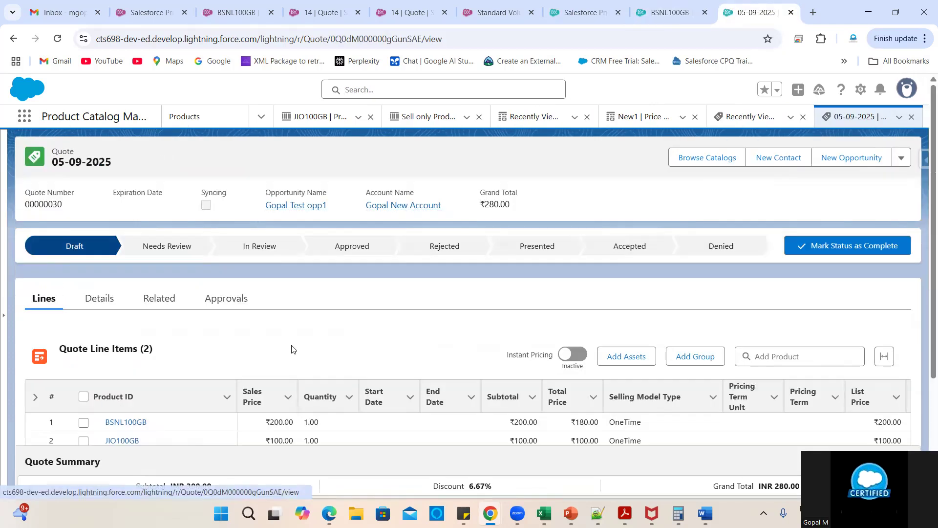
- Delete the JIO100GB line from the 05-09-2025 quote and save
scroll(499, 346, "down", 3)
scroll(644, 346, "right", 4)
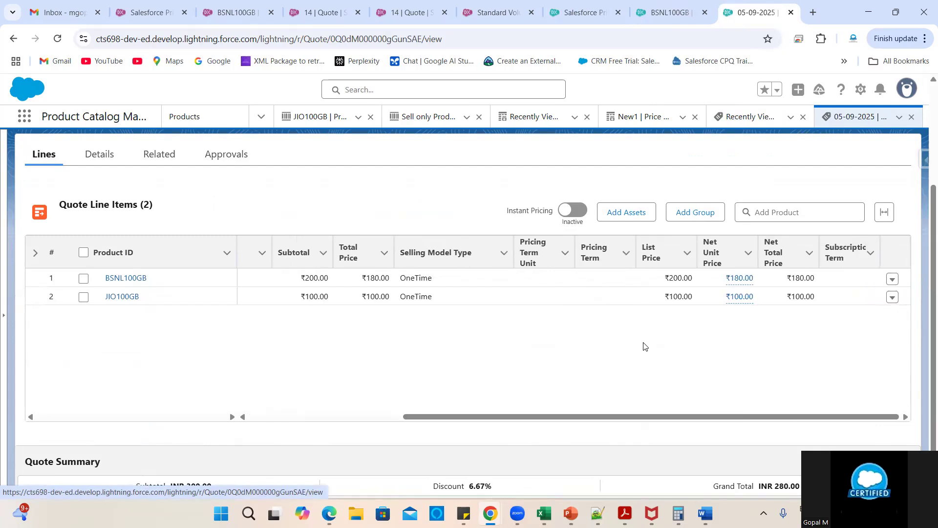
left_click(895, 296)
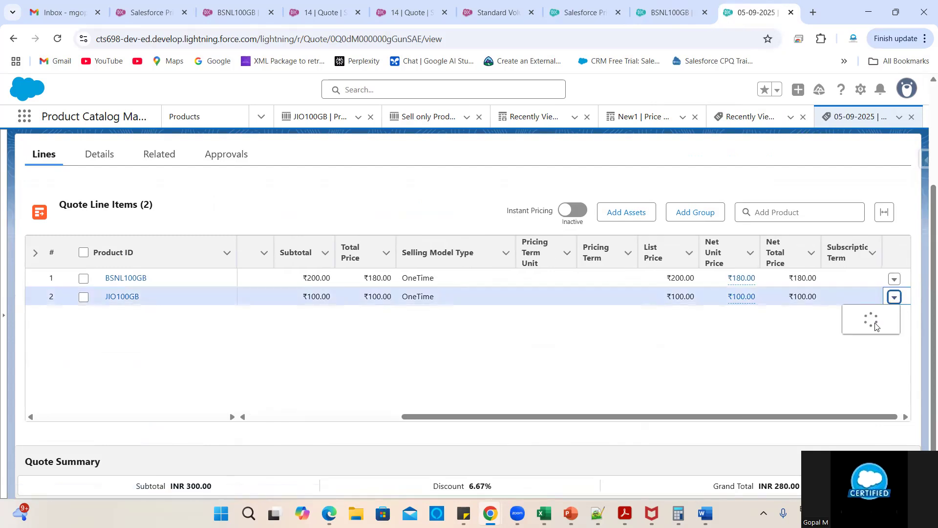
key("Return")
left_click(687, 331)
left_click(490, 428)
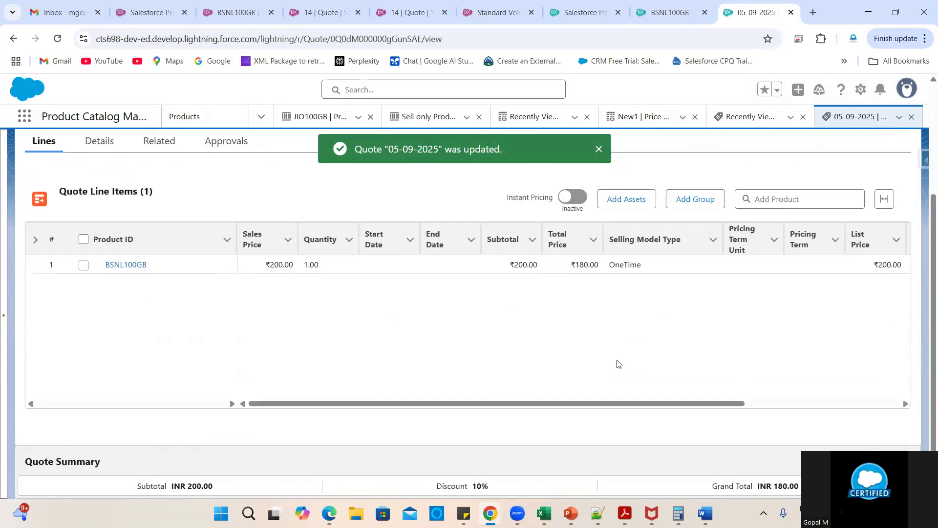
- Turn on Instant Pricing, set BSNL100GB quantity to 5, and check the ₹180.00 net unit price calculation
left_click(577, 204)
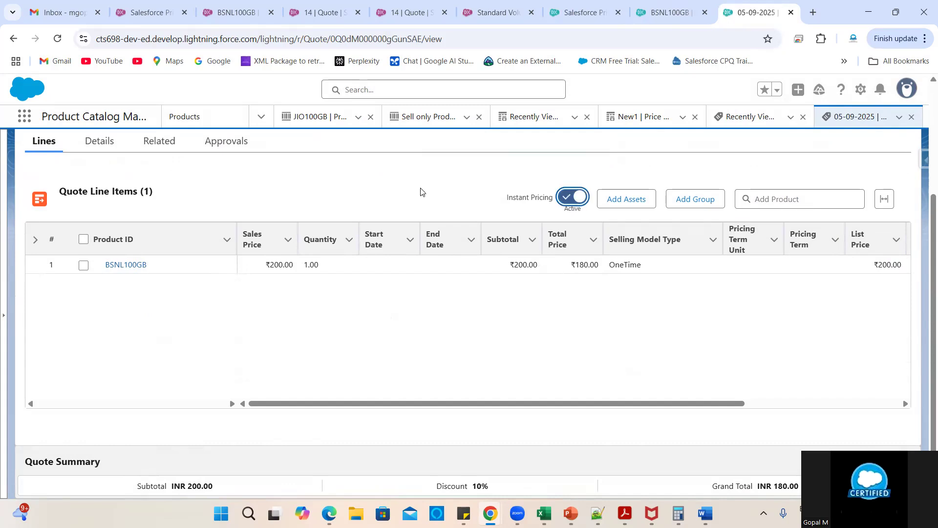
left_click(351, 268)
left_click(348, 265)
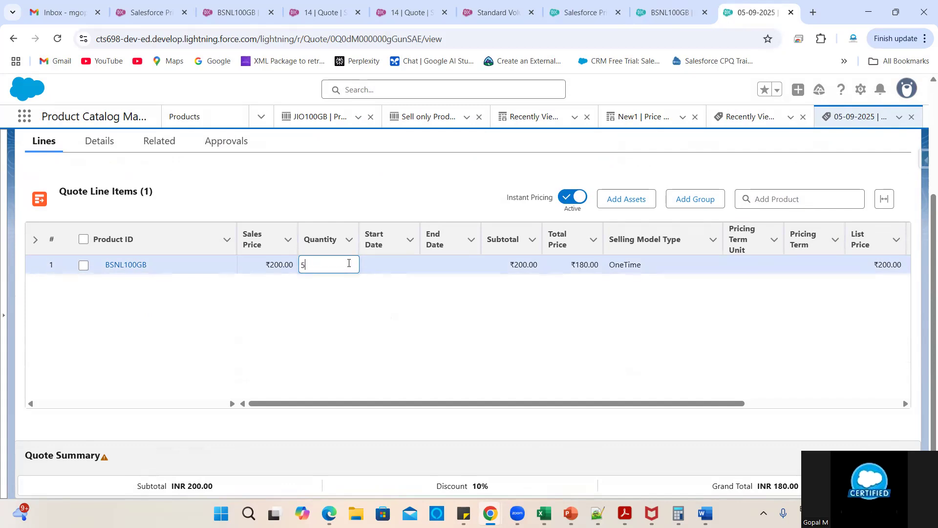
left_click(579, 427)
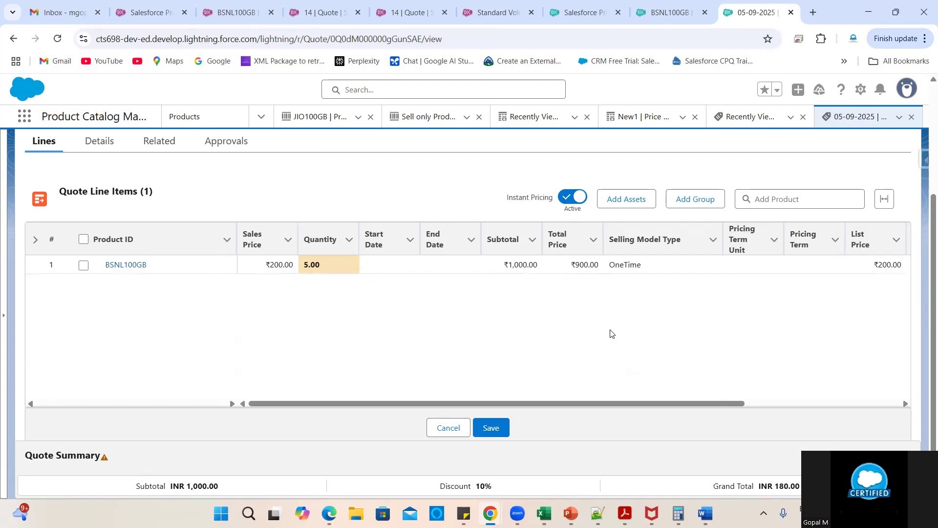
scroll(727, 309, "right", 2)
scroll(725, 309, "right", 4)
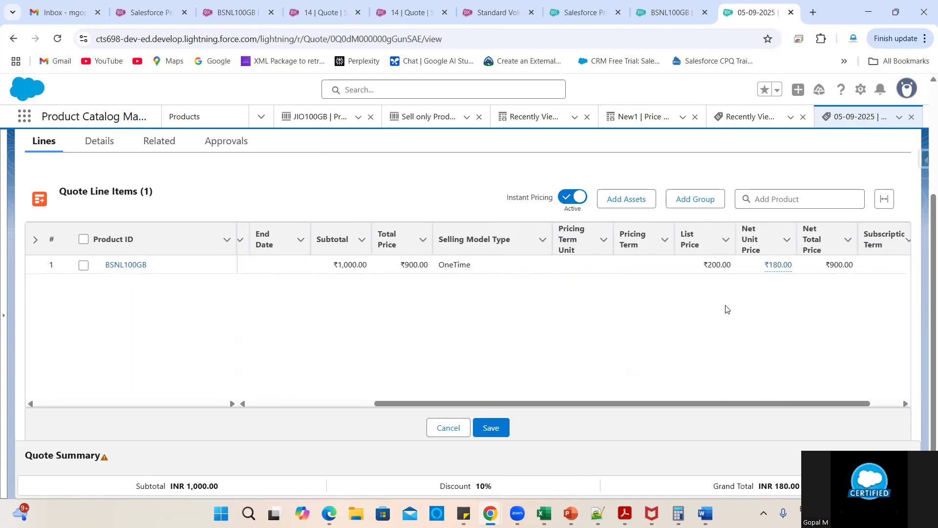
left_click(735, 265)
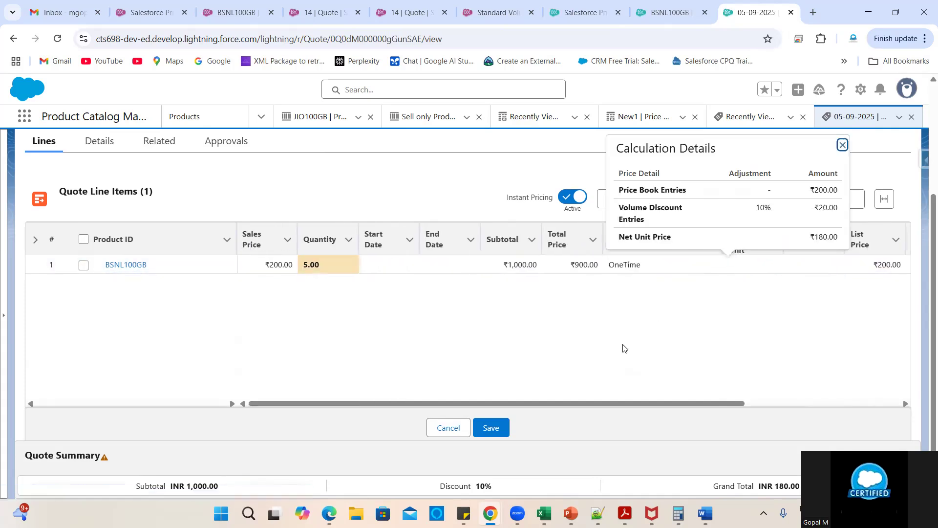
left_click(659, 7)
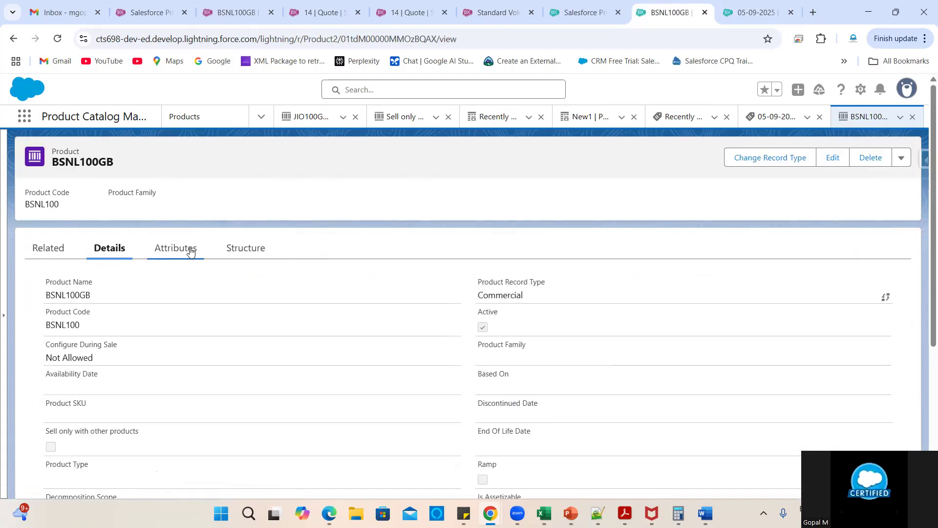
- Search App Launcher for 'Price Adjustment Schedule' and open all of New1's price adjustment tiers
left_click(593, 11)
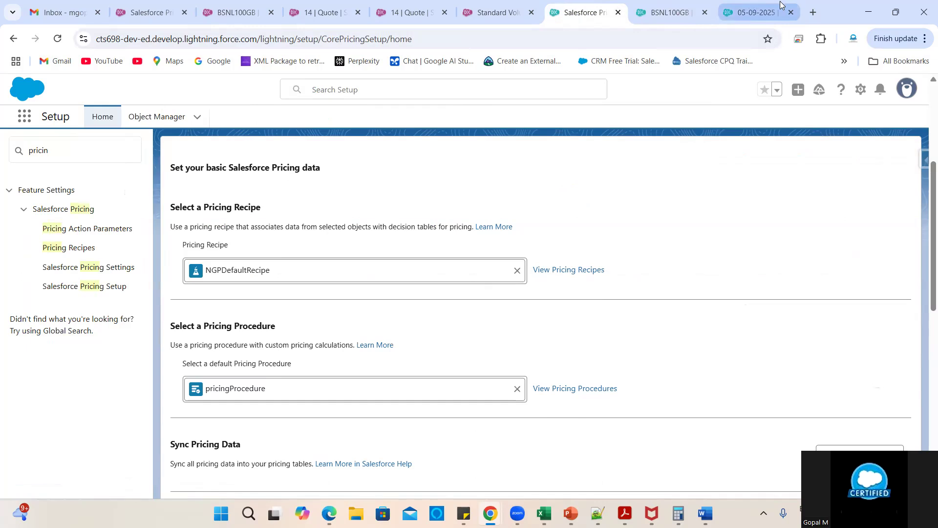
left_click(751, 5)
left_click(670, 12)
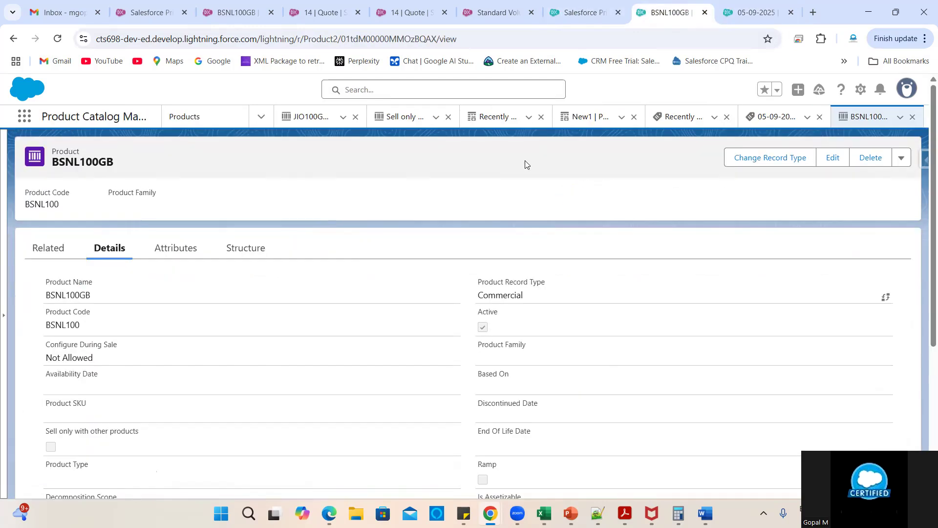
left_click(671, 122)
left_click(714, 117)
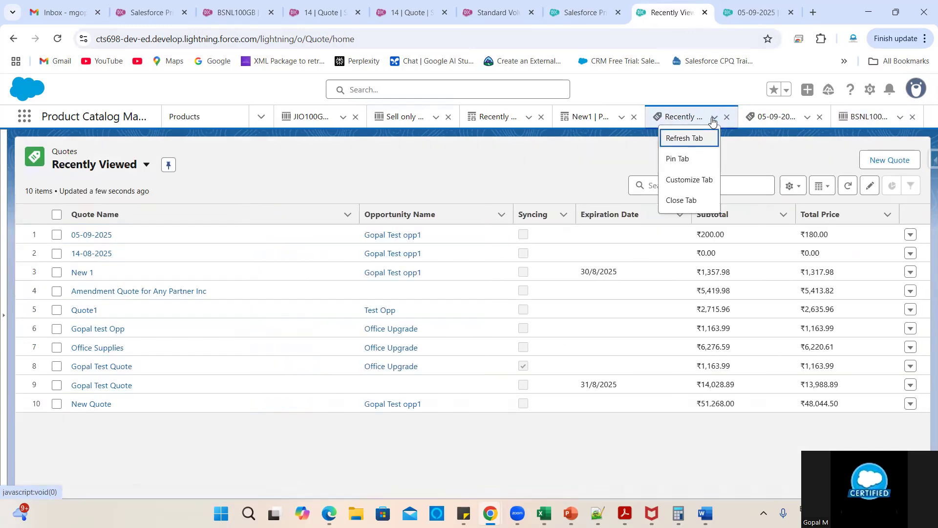
left_click(26, 120)
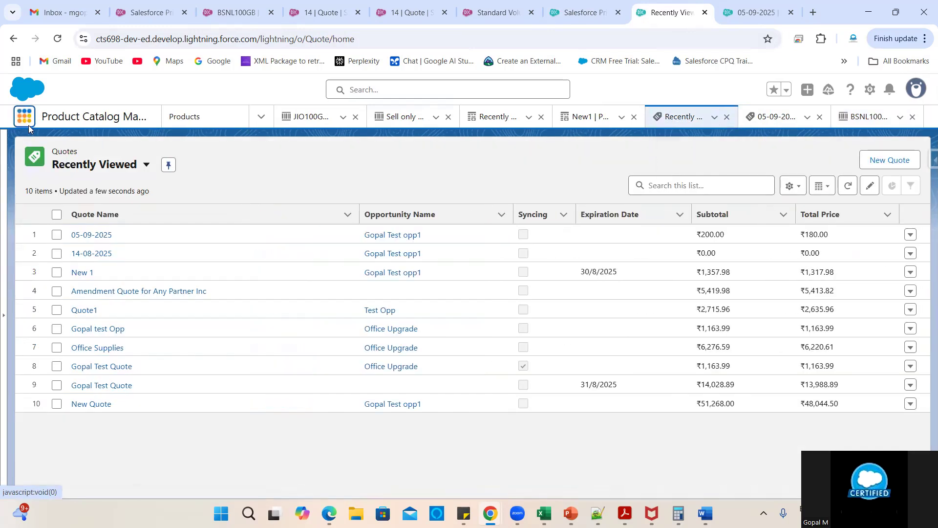
type("Price Adjustment Schedule")
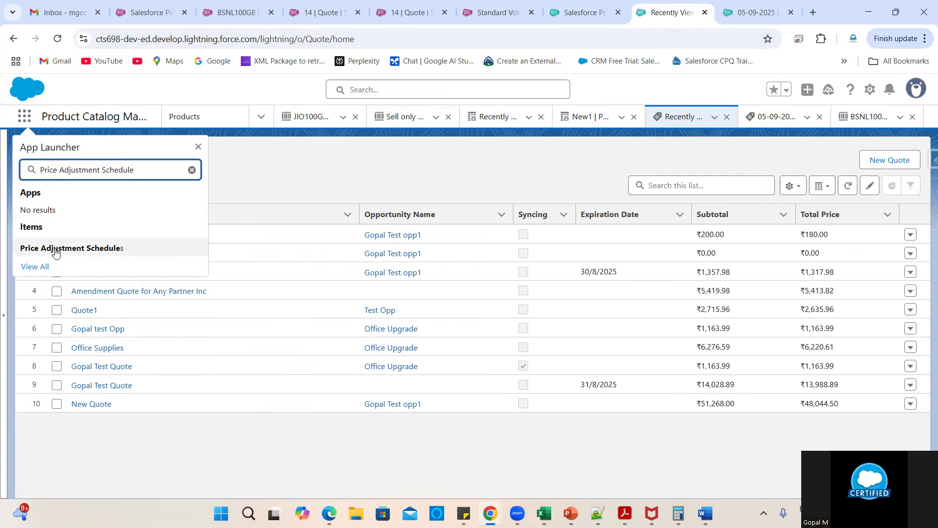
left_click(100, 246)
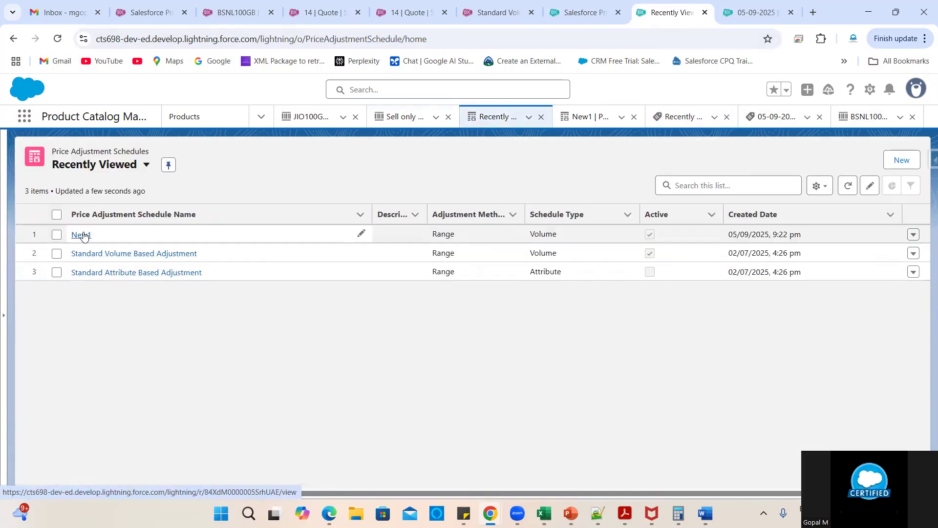
left_click(90, 236)
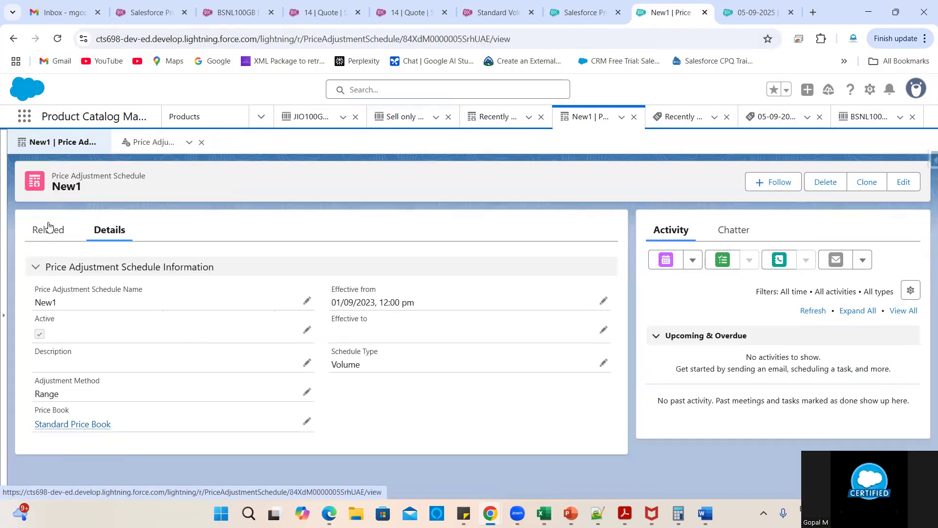
left_click(48, 230)
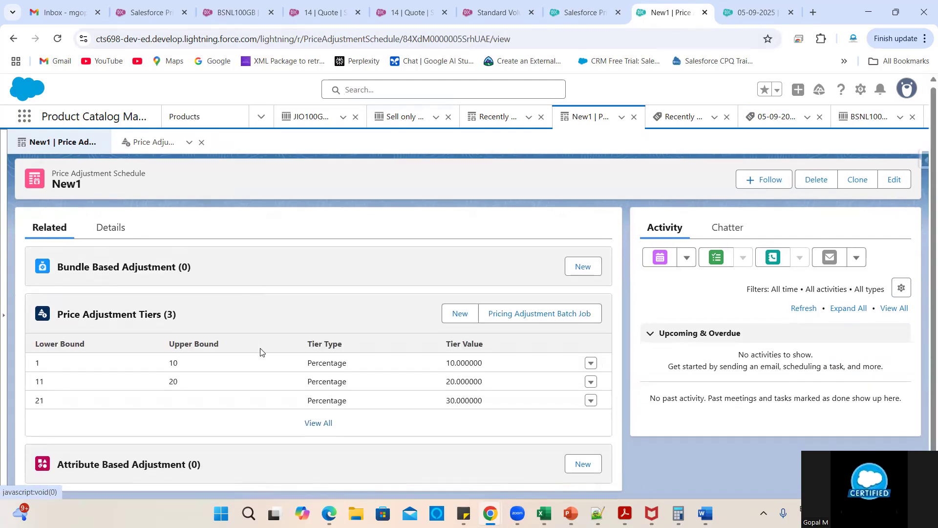
left_click(319, 426)
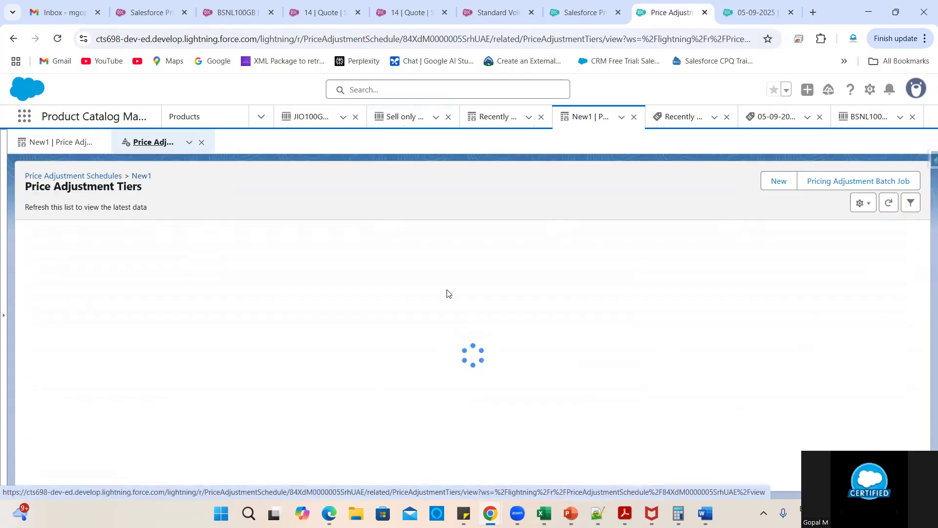
- Compare the New1 tiers against the quote line's net unit price calculation breakdown
scroll(673, 425, "right", 3)
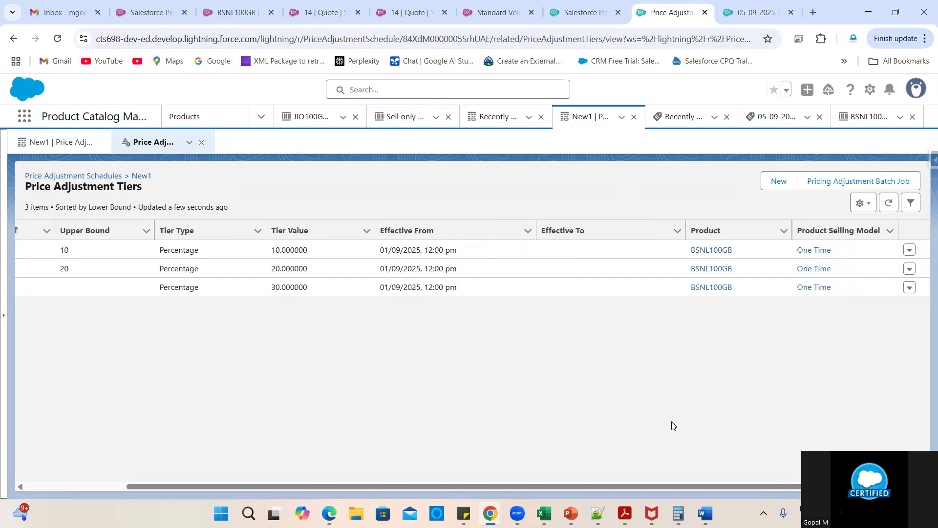
scroll(533, 420, "left", 3)
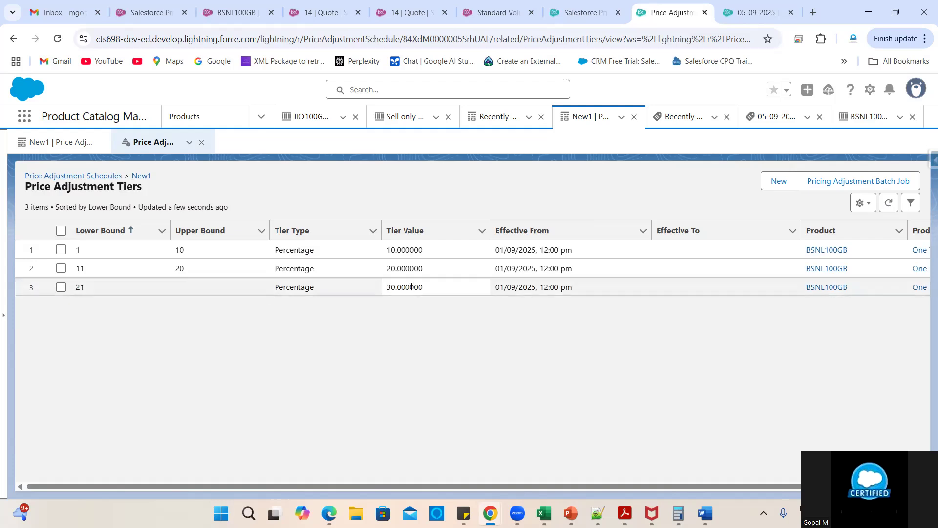
left_click(745, 11)
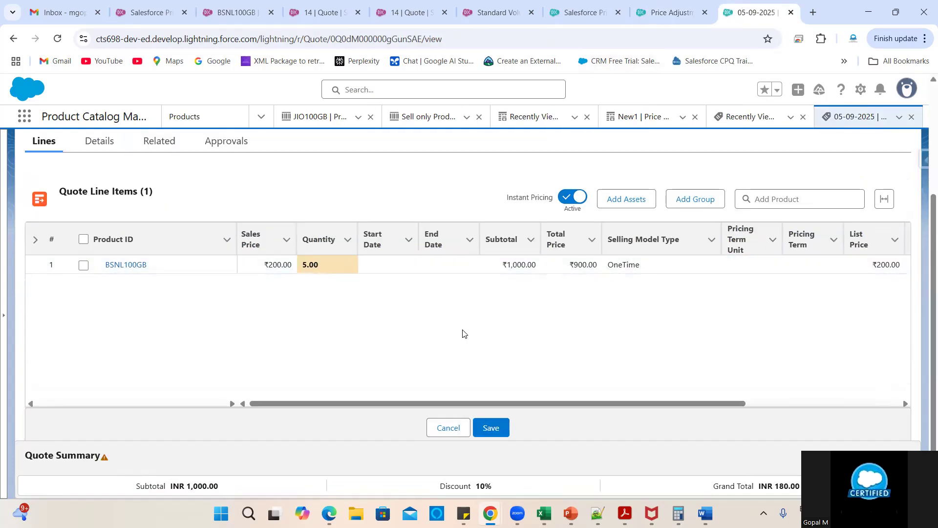
scroll(619, 342, "right", 3)
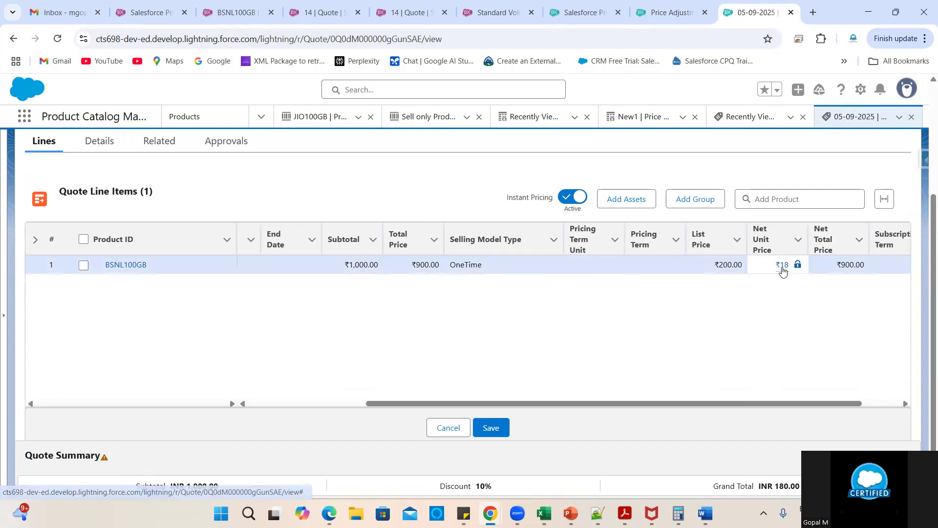
left_click(788, 266)
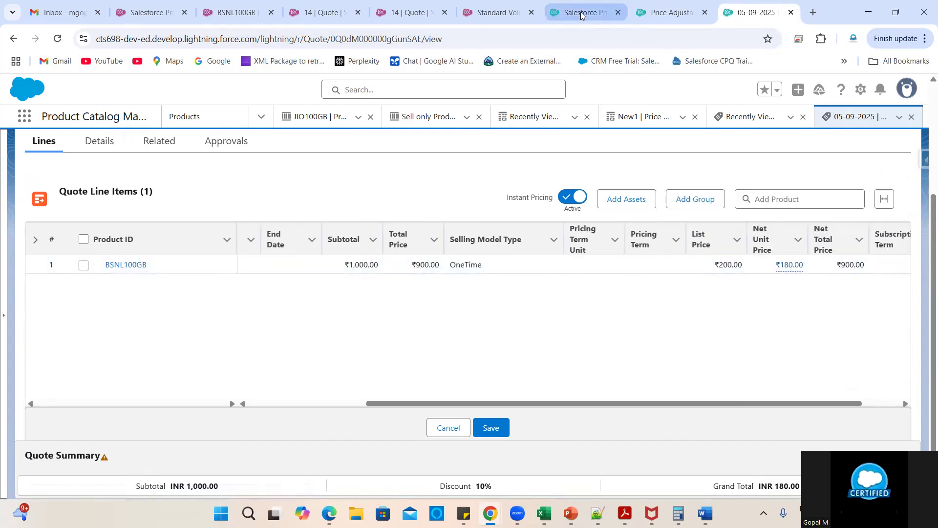
left_click(582, 15)
left_click(648, 7)
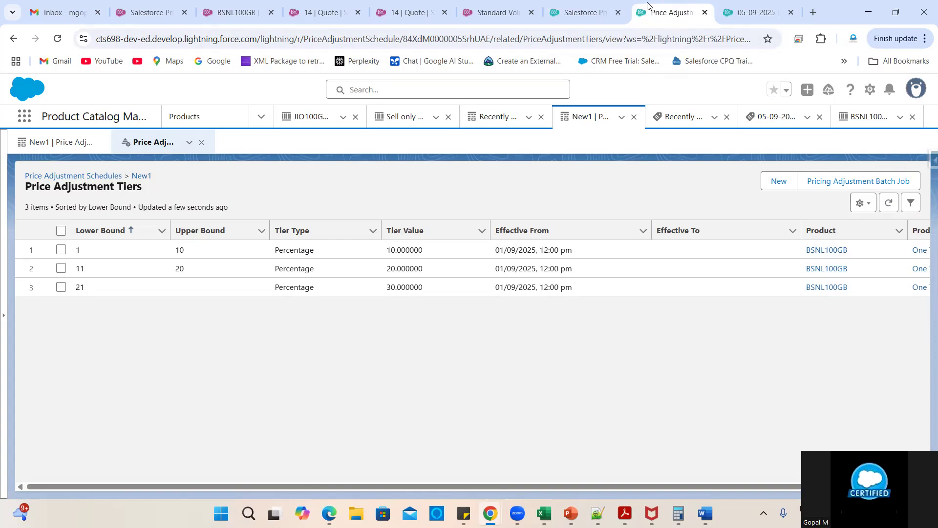
left_click(768, 10)
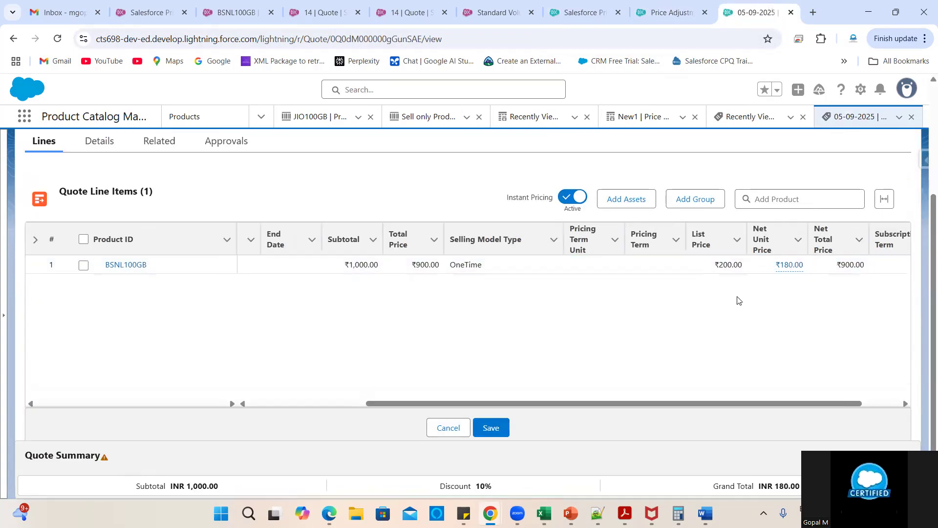
scroll(547, 338, "left", 5)
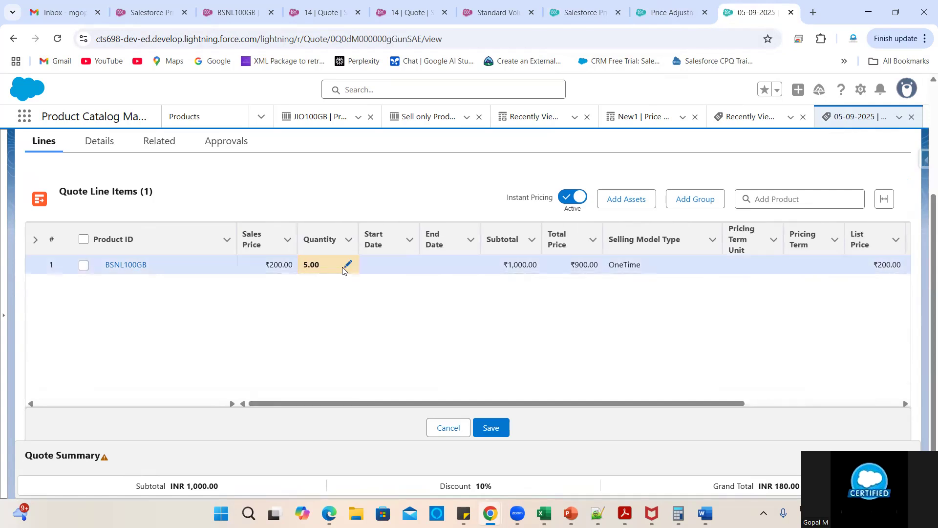
- Change the BSNL100GB quote line quantity to 11, making the subtotal ₹2,200.00
left_click(348, 265)
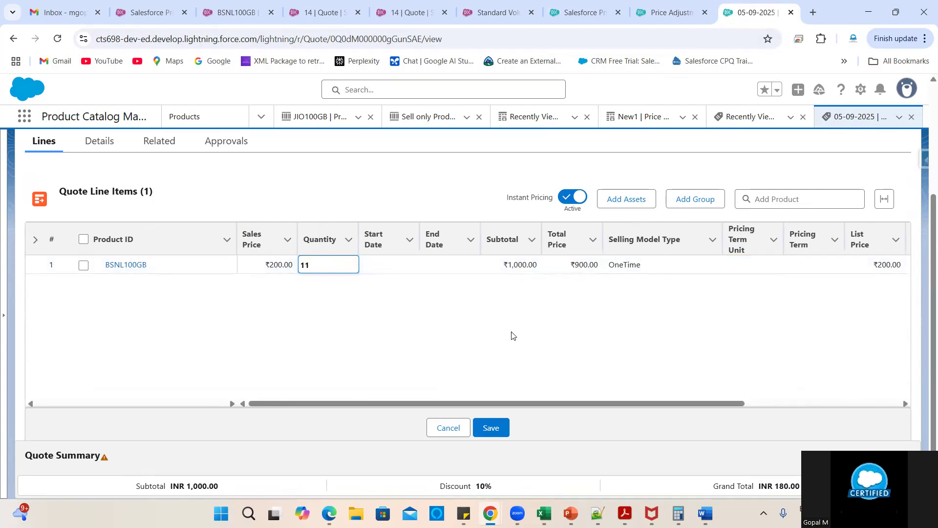
left_click(590, 435)
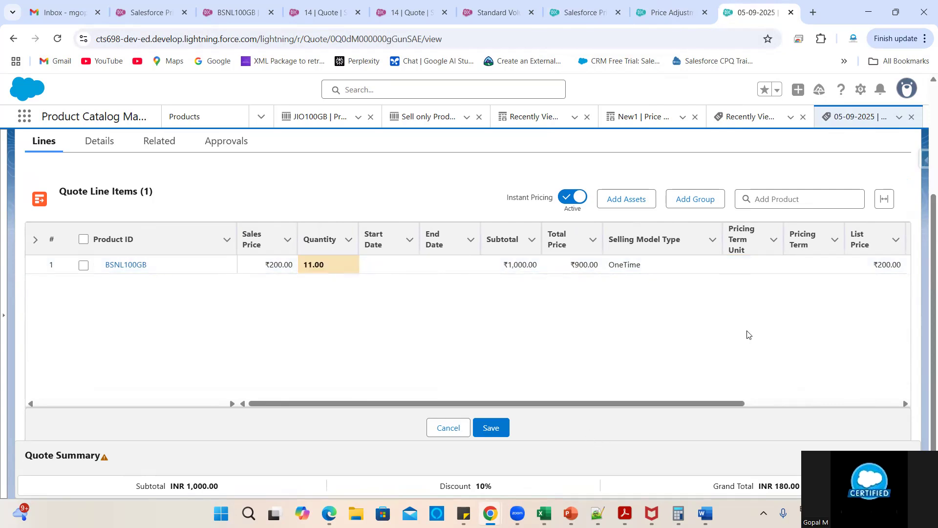
scroll(750, 335, "right", 4)
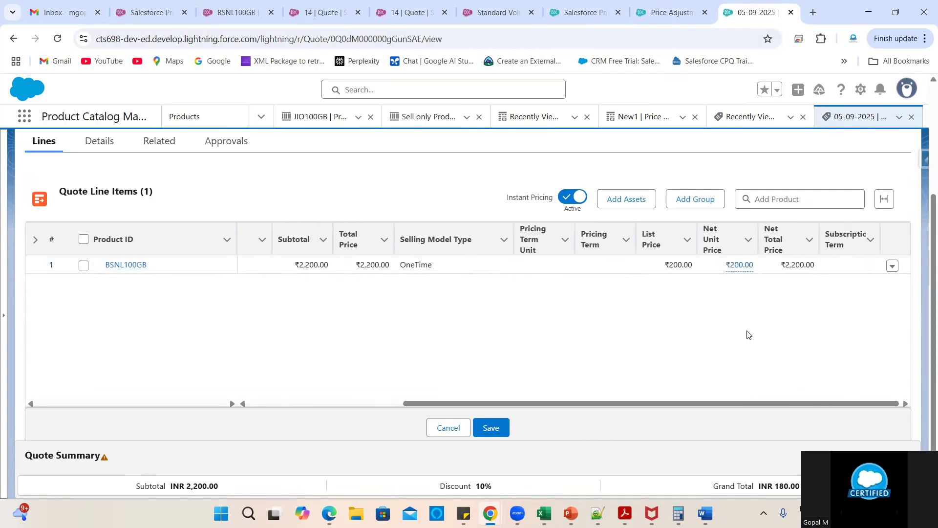
scroll(710, 346, "left", 2)
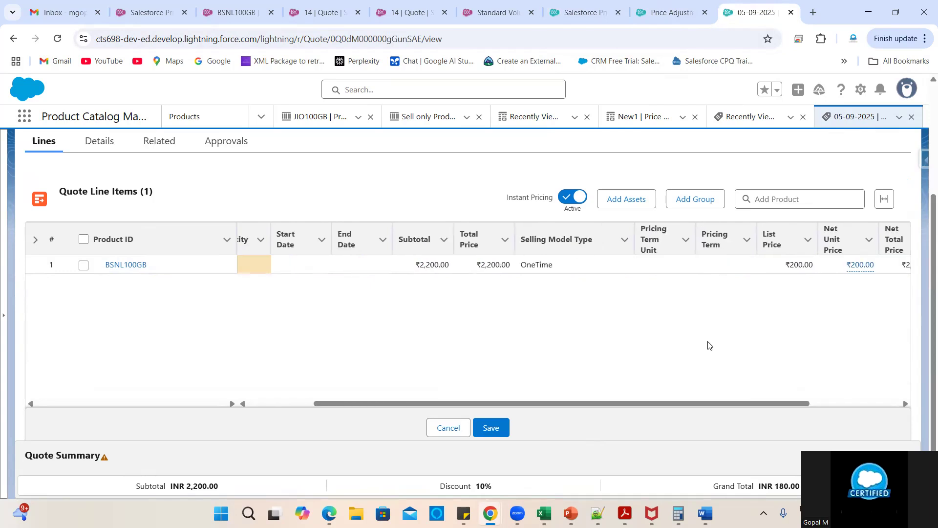
scroll(710, 346, "left", 2)
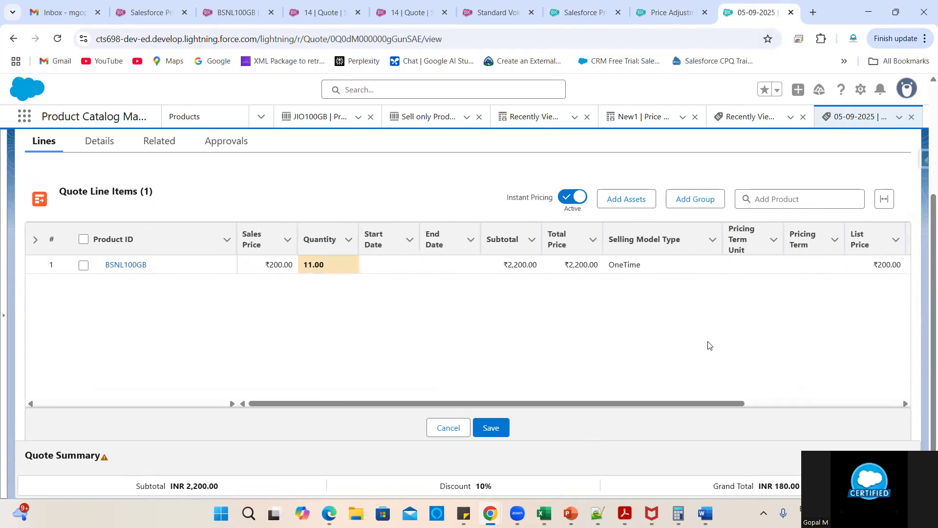
scroll(709, 346, "right", 4)
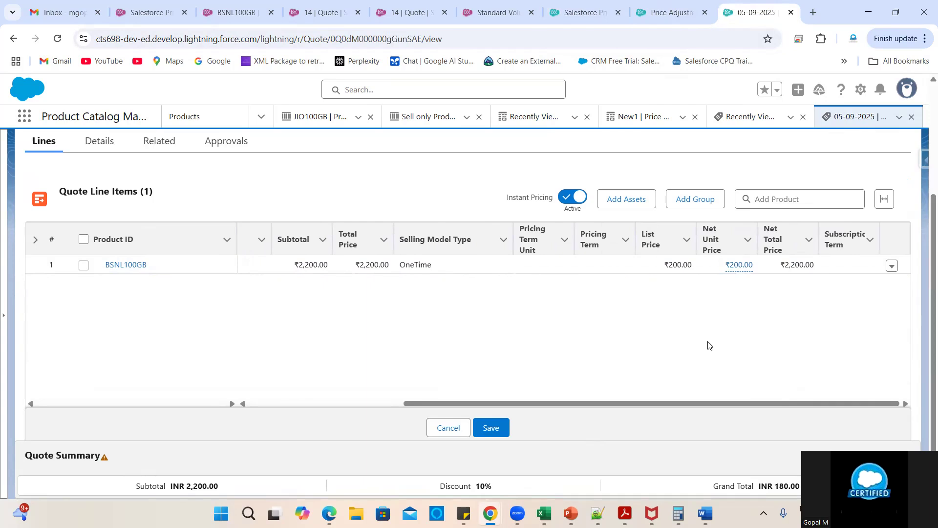
scroll(710, 345, "left", 4)
- Confirm New1's 11–20 tier stays at 20%, leaving the value unchanged
left_click(656, 13)
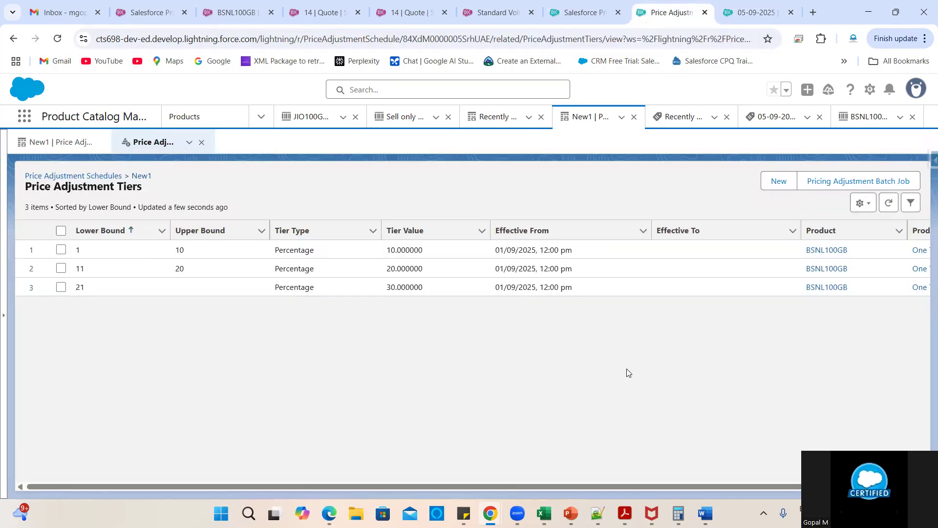
scroll(665, 362, "right", 2)
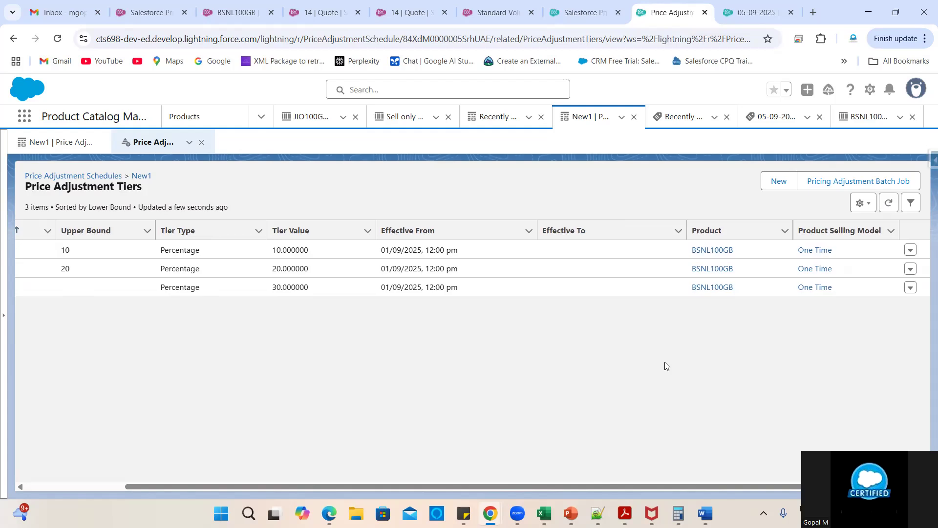
scroll(666, 366, "left", 2)
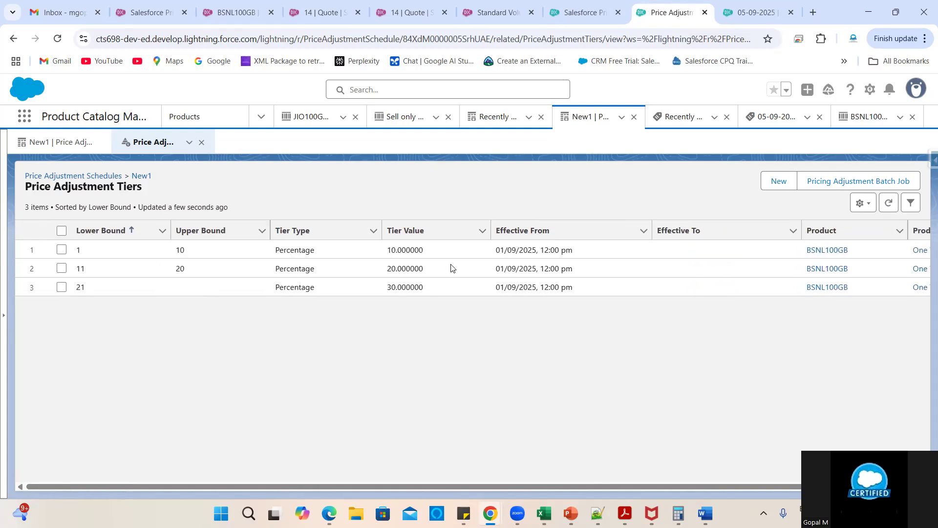
double_click(406, 267)
left_click(494, 332)
left_click(868, 116)
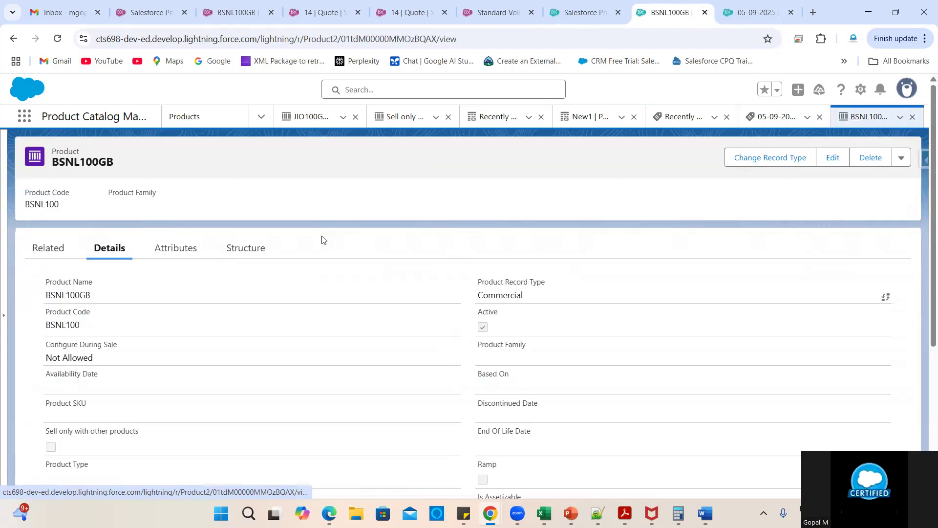
left_click(53, 257)
scroll(304, 352, "down", 10)
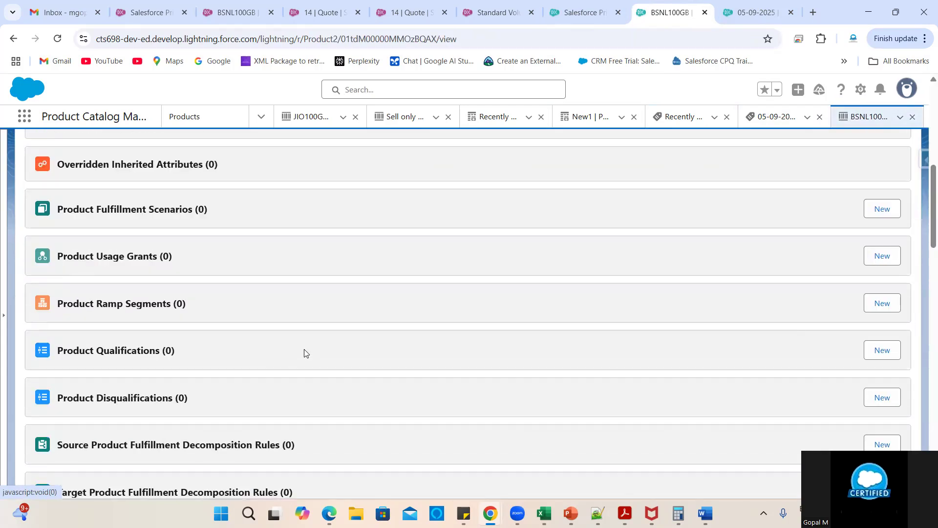
scroll(304, 352, "down", 9)
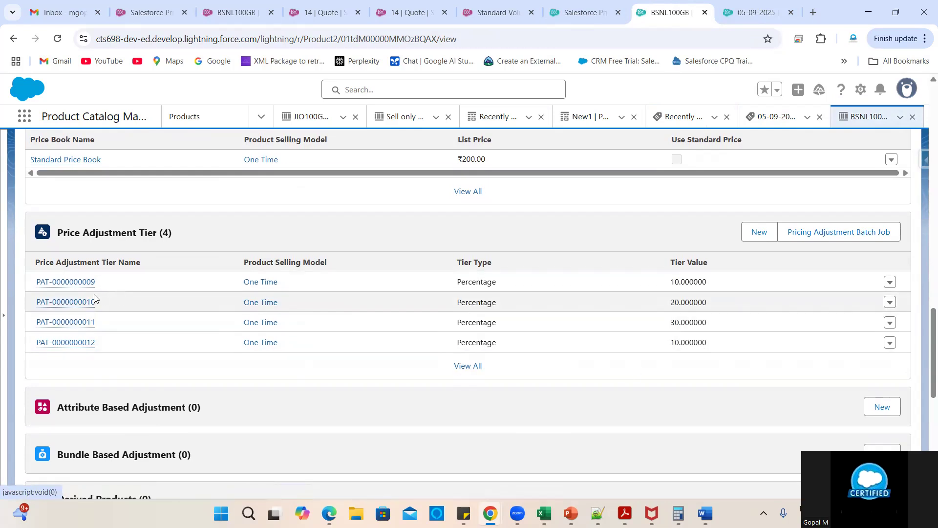
mouse_move(83, 306)
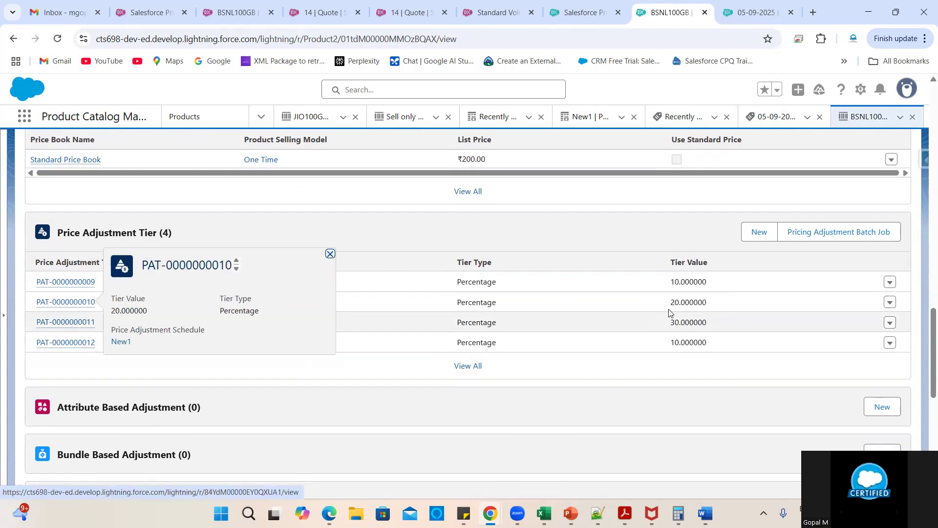
left_click(91, 303)
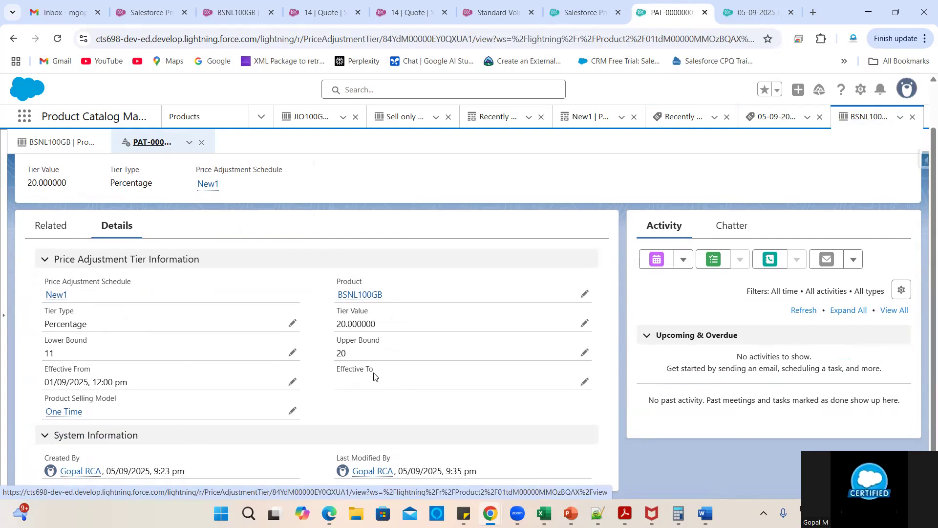
left_click(13, 39)
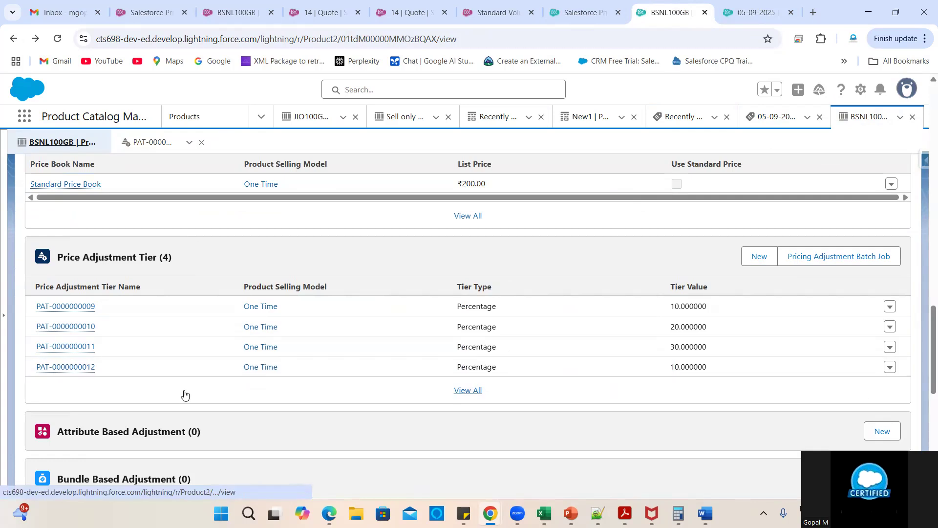
left_click(75, 347)
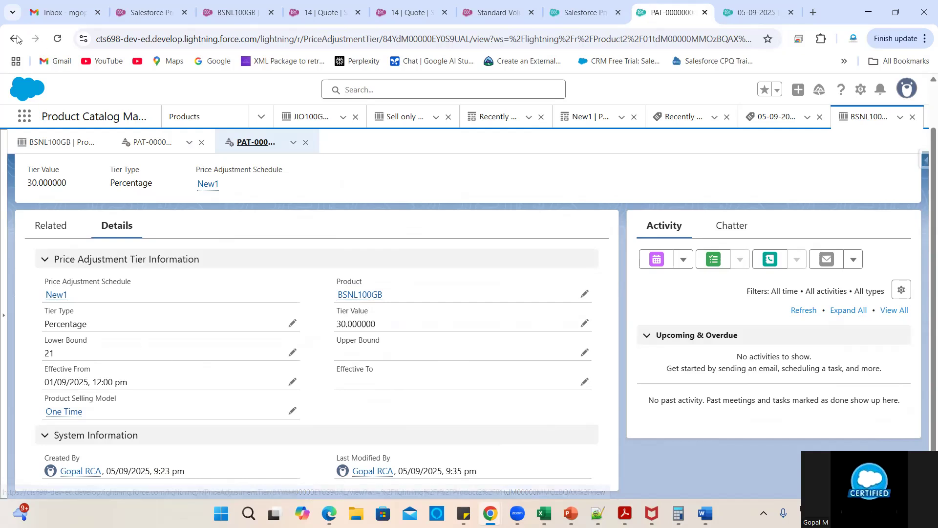
key("alt+Left")
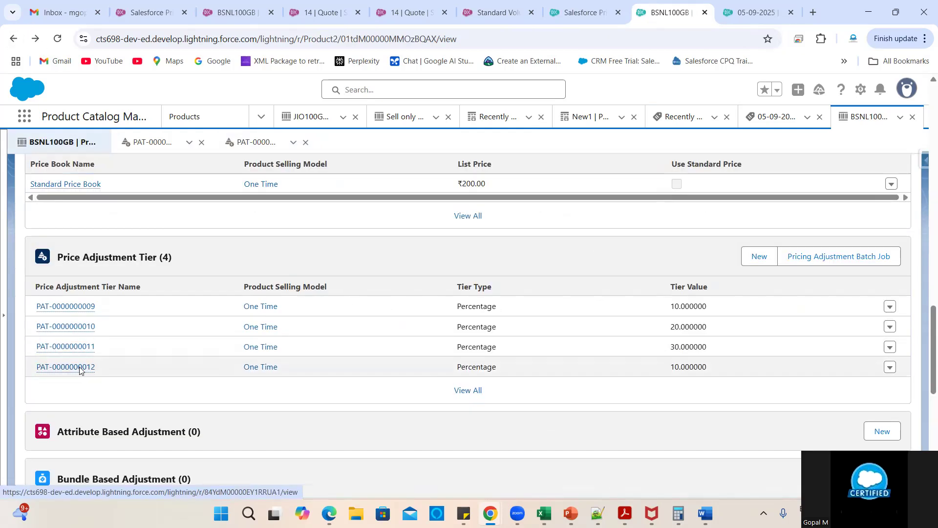
left_click(89, 366)
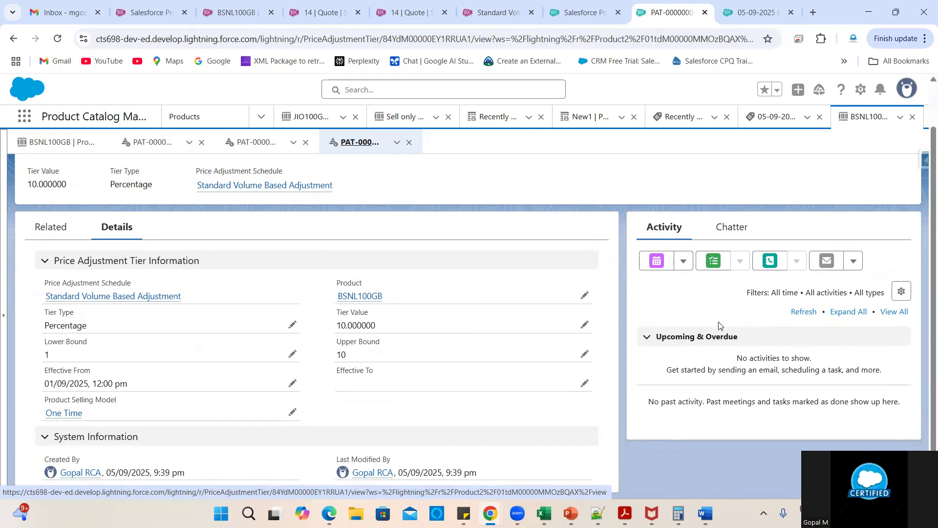
scroll(834, 249, "up", 1)
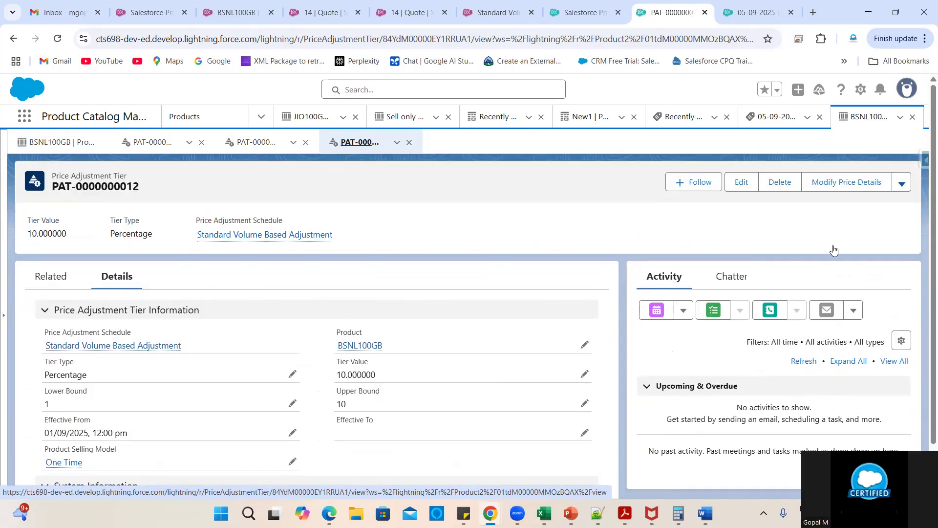
left_click(902, 184)
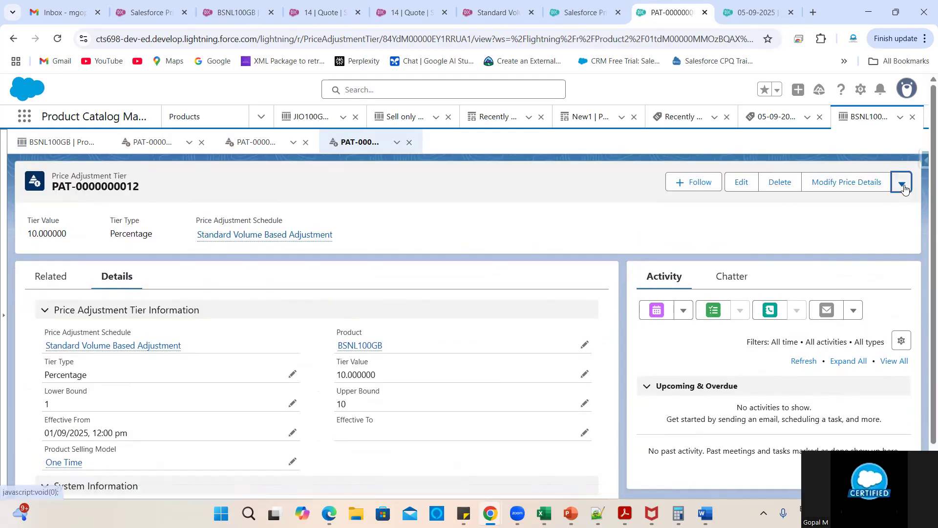
left_click(385, 252)
left_click(13, 38)
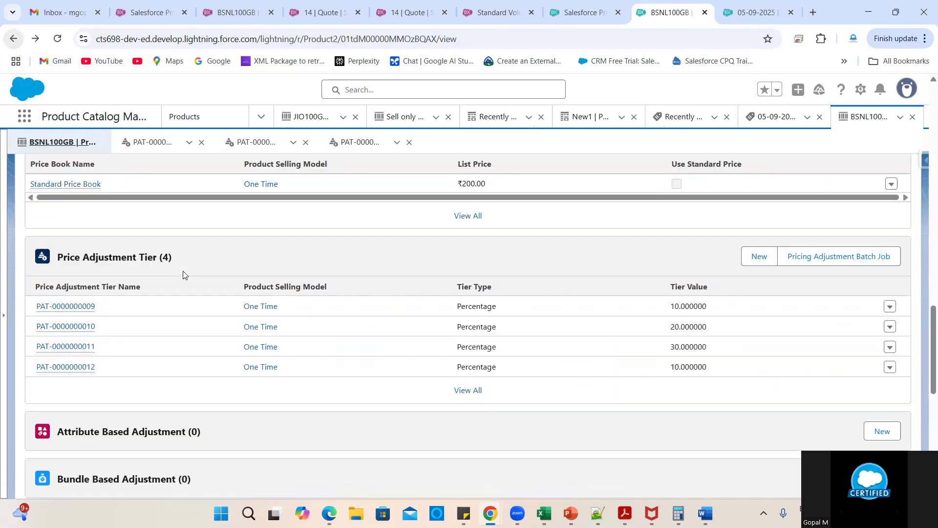
scroll(339, 375, "down", 2)
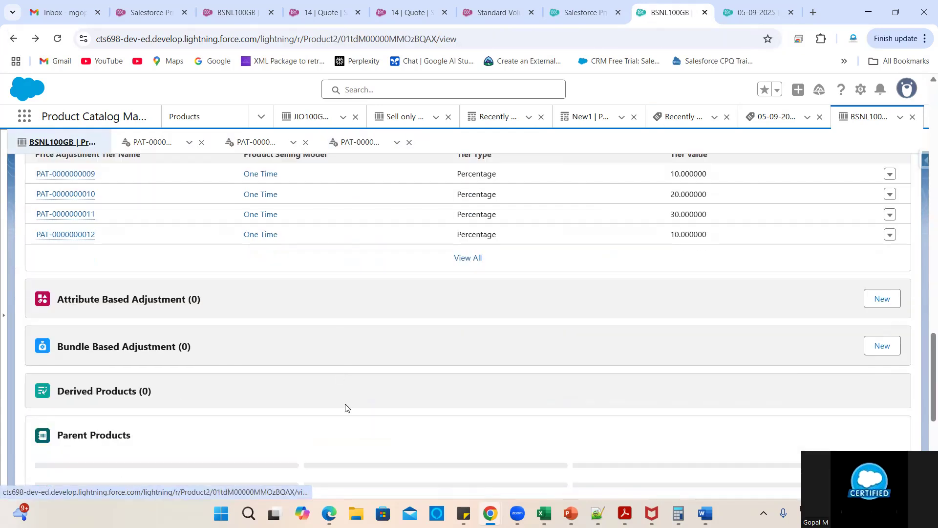
scroll(345, 404, "up", 2)
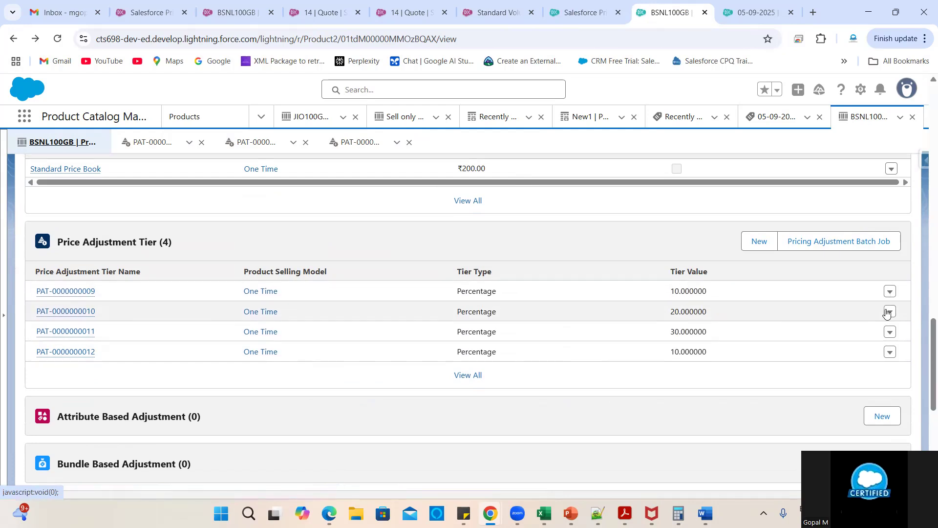
left_click(71, 356)
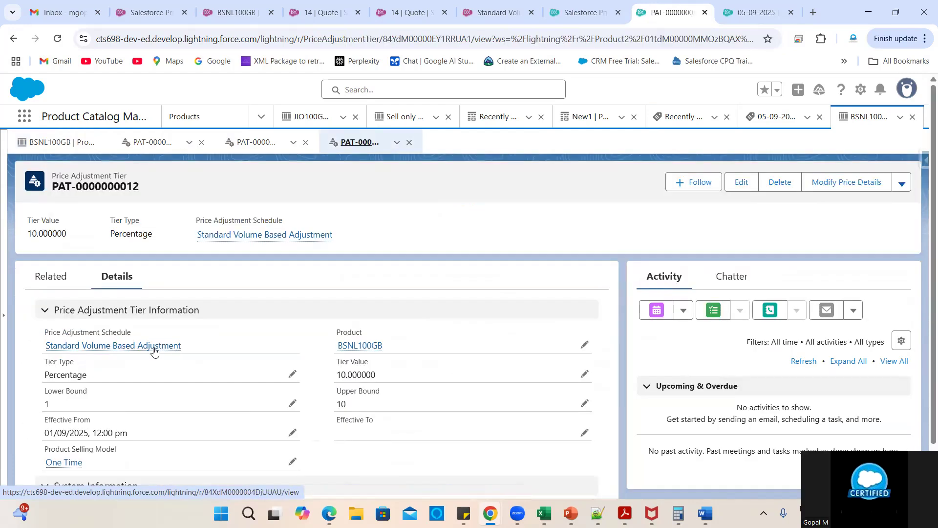
- Go to the Standard Volume Based Adjustment schedule's full tiers list and start a new tier
left_click(177, 351)
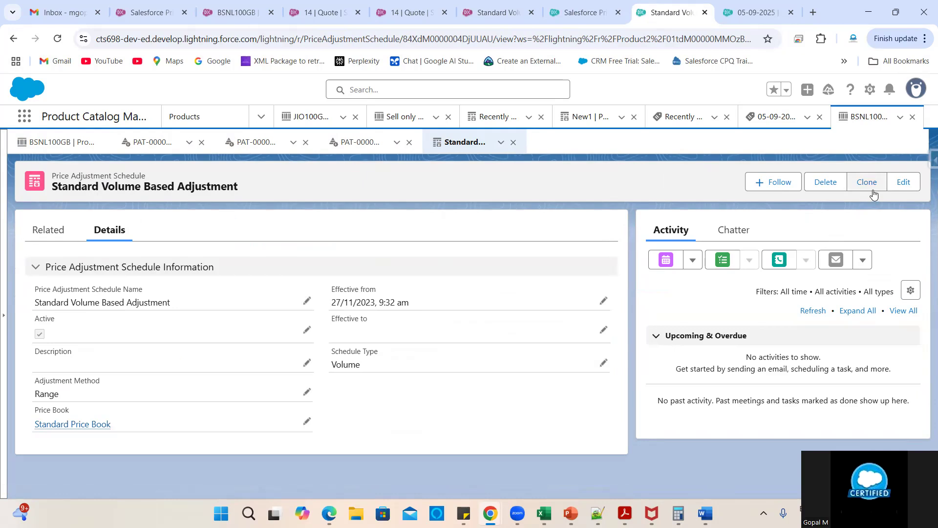
left_click(55, 229)
scroll(398, 346, "down", 1)
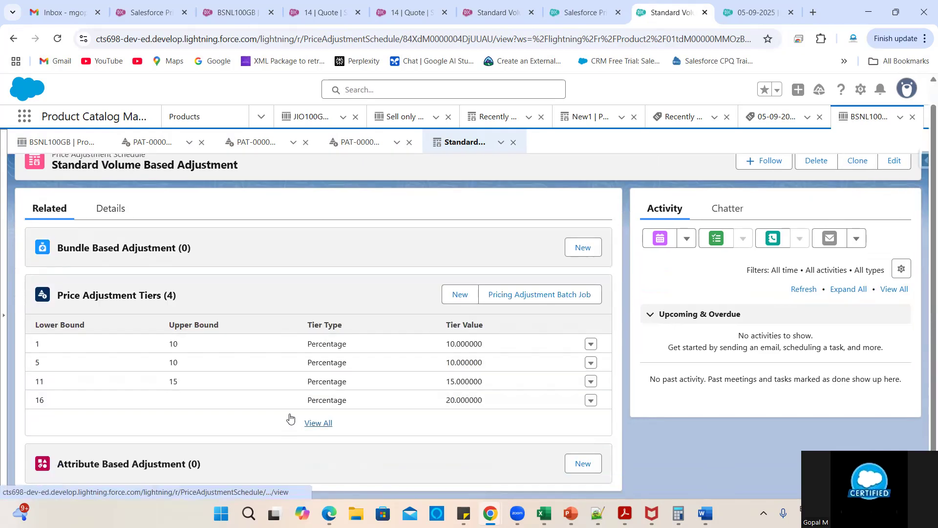
left_click(317, 423)
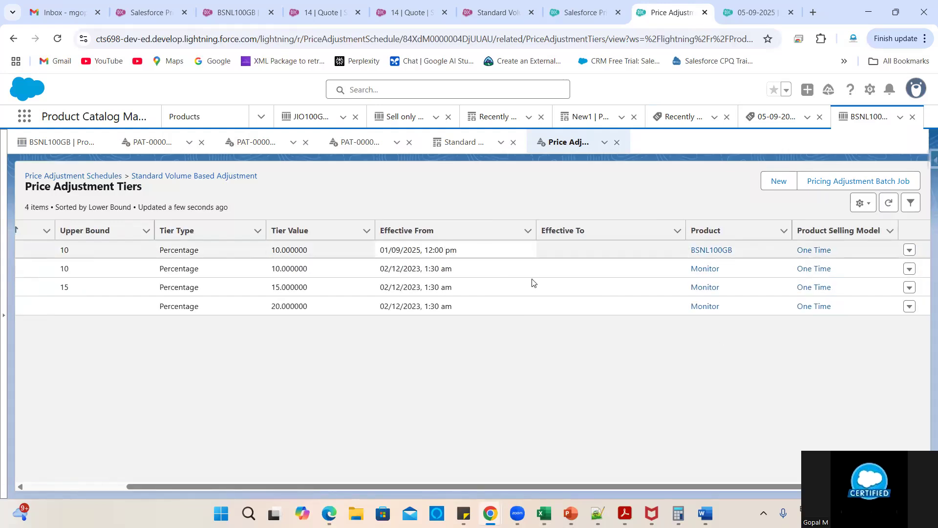
scroll(599, 395, "left", 5)
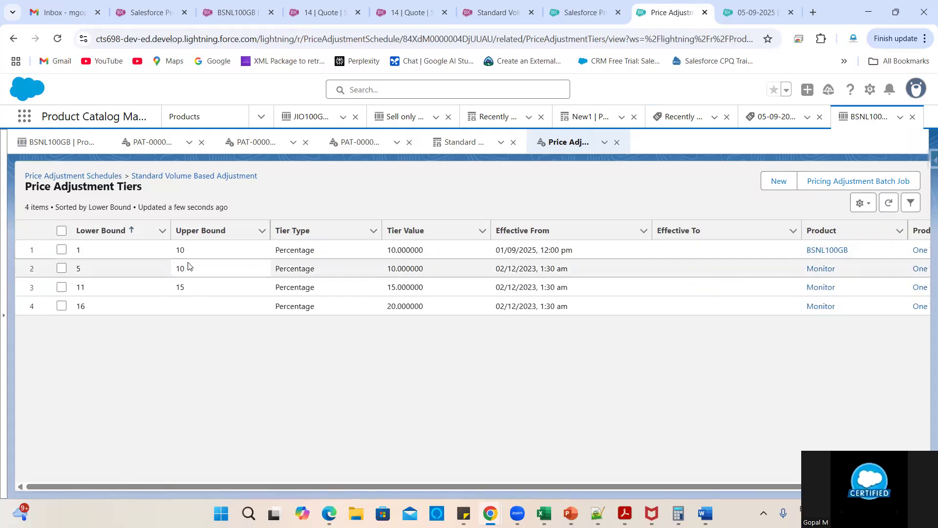
scroll(707, 335, "right", 3)
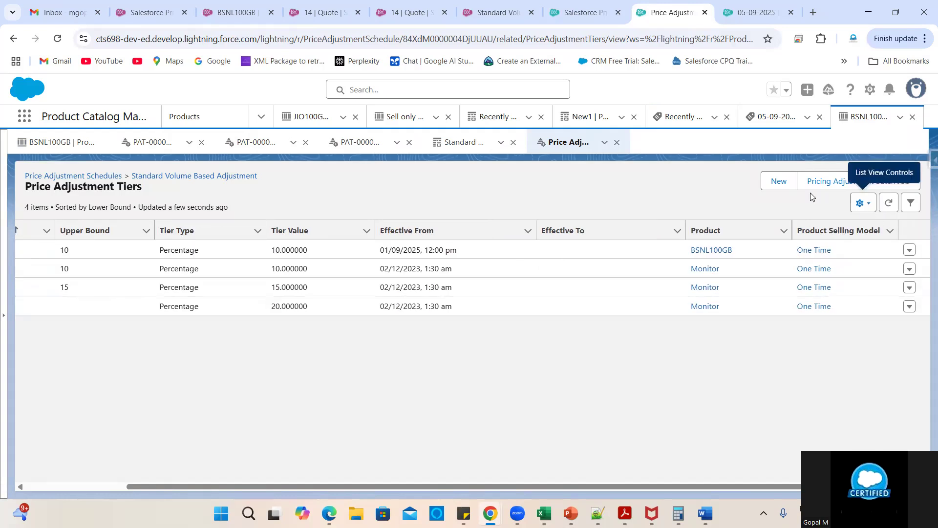
left_click(779, 181)
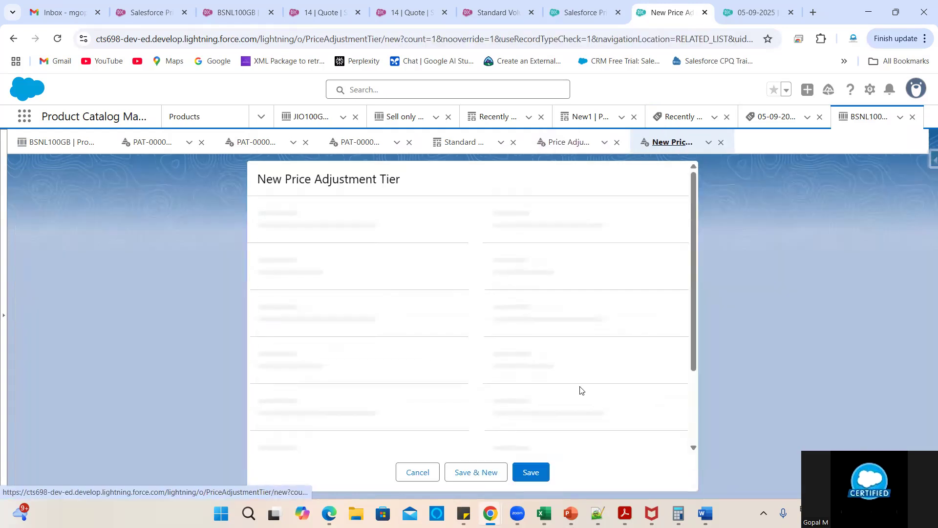
- Fill the tier with product BSNL100GB, Percentage type, value 20, bounds 11–20
scroll(581, 391, "down", 2)
scroll(466, 285, "up", 2)
left_click(499, 275)
left_click(536, 307)
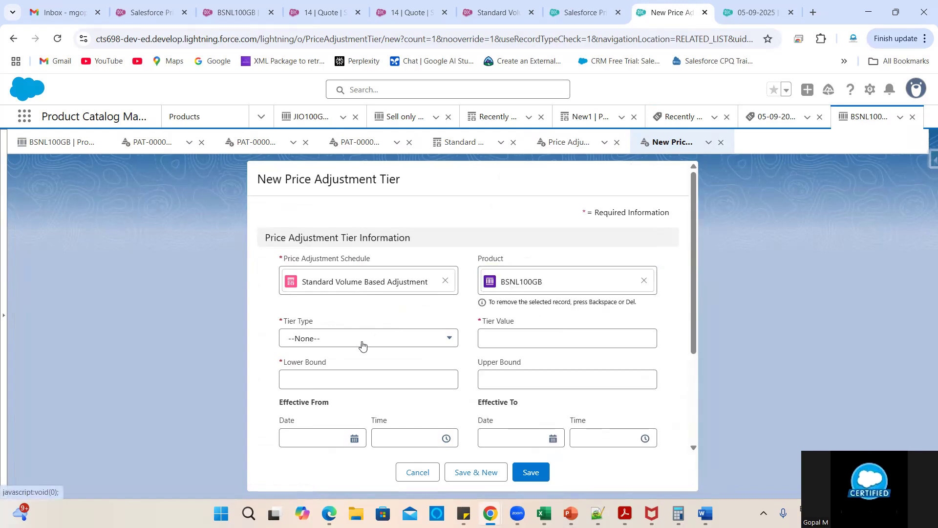
left_click(362, 345)
left_click(325, 379)
left_click(542, 339)
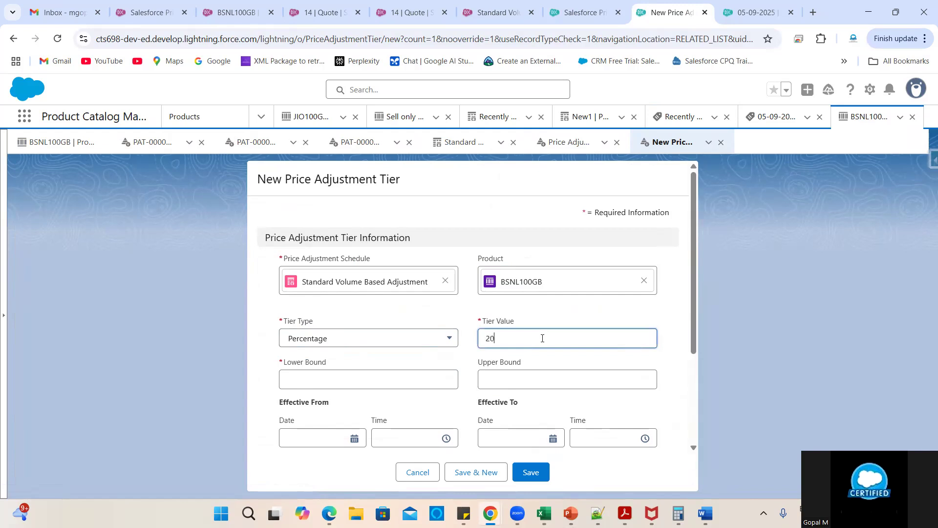
left_click(364, 379)
left_click(509, 385)
left_click(373, 377)
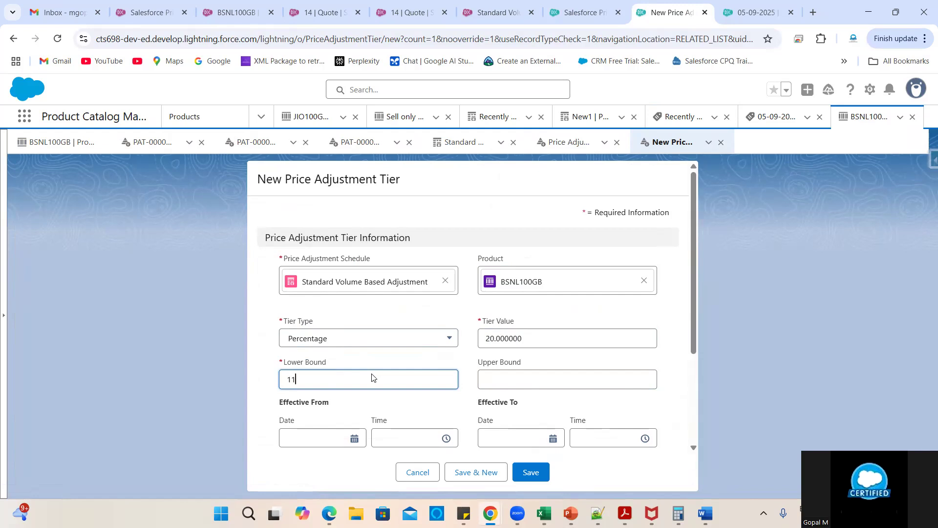
left_click(549, 383)
type("20")
left_click(537, 410)
- Set the effective-from date to 01/10/2025 and the selling model to One Time
scroll(492, 373, "down", 2)
left_click(293, 346)
left_click(294, 346)
left_click(290, 346)
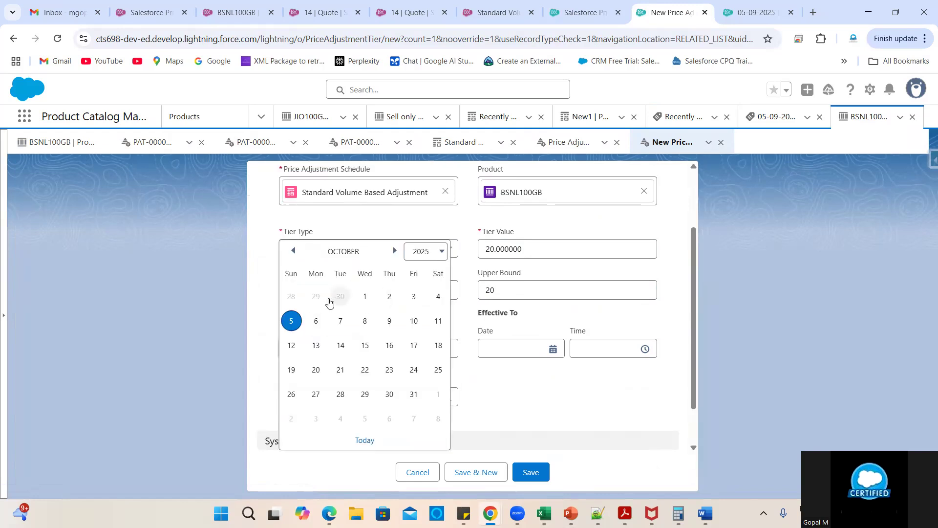
left_click(364, 295)
left_click_drag(369, 326, 601, 388)
scroll(601, 388, "down", 1)
left_click(425, 343)
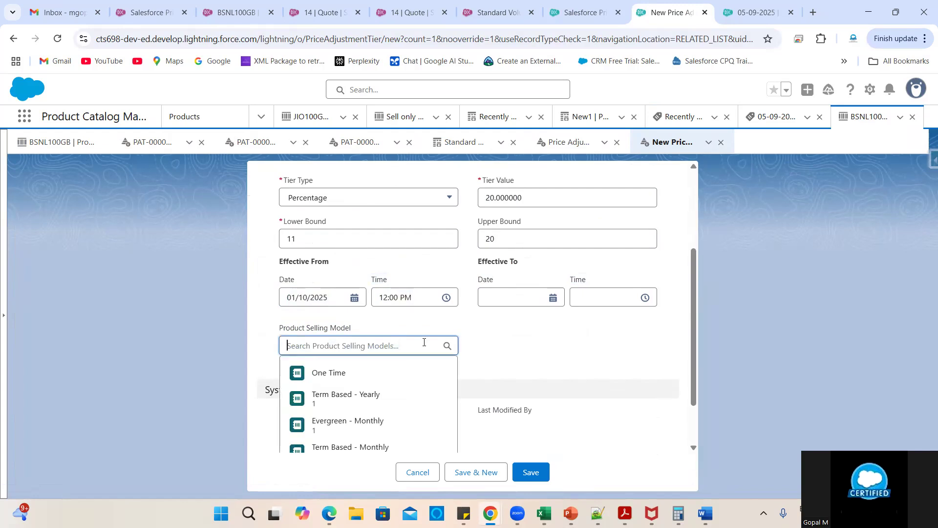
left_click(350, 373)
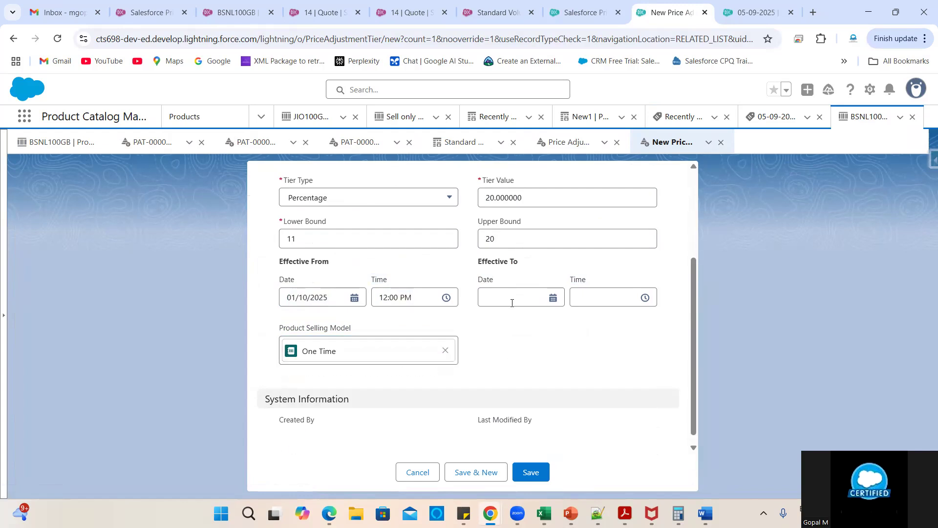
- Try saving the tier, then cancel it after the active-schedule error
scroll(495, 356, "up", 2)
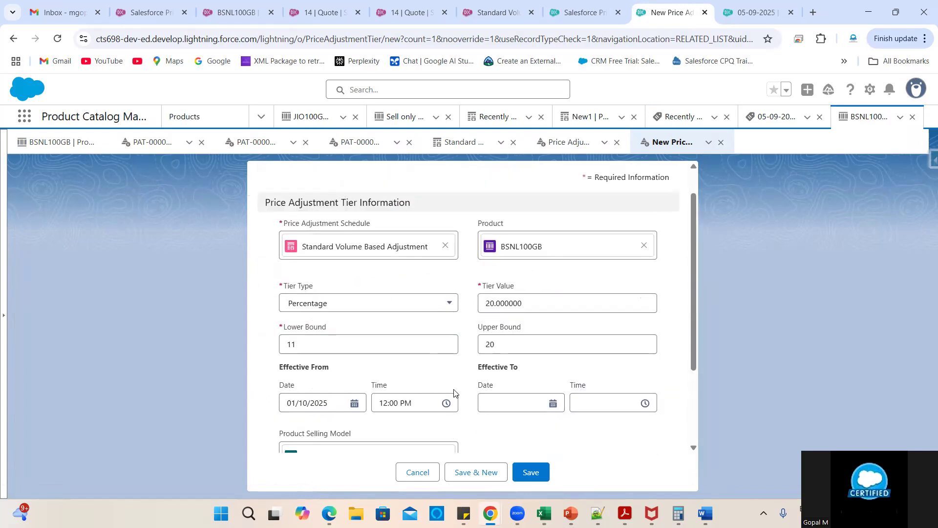
scroll(473, 370, "down", 3)
scroll(509, 400, "up", 3)
scroll(508, 400, "down", 3)
left_click(531, 472)
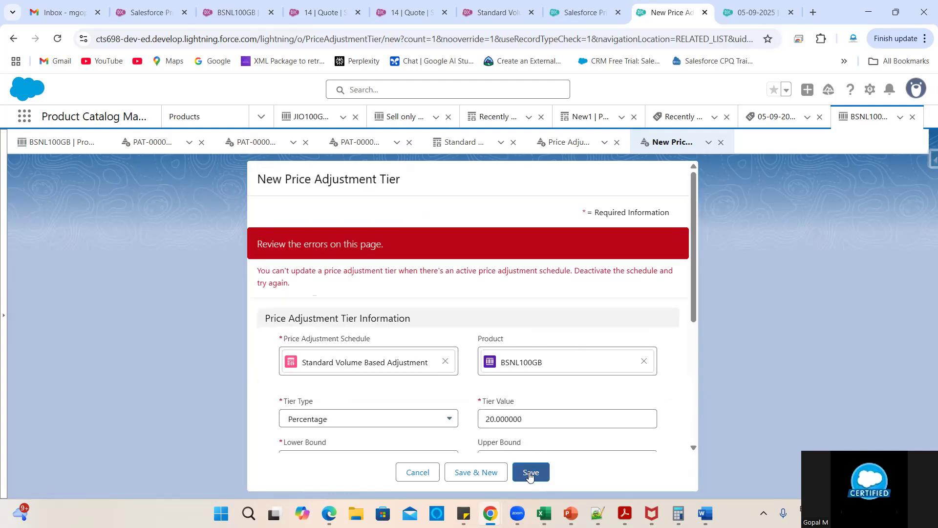
left_click(418, 472)
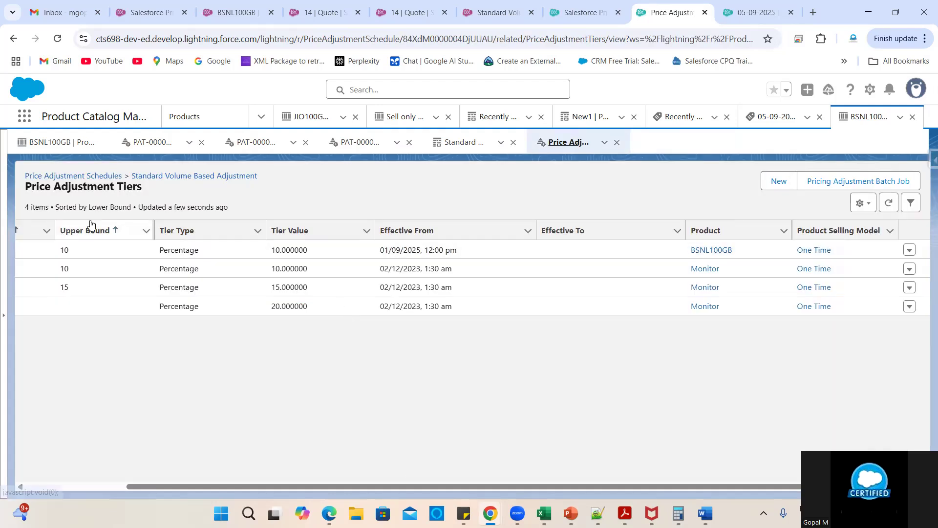
- Deactivate the Standard Volume Based Adjustment schedule and save it
left_click(154, 178)
left_click(118, 206)
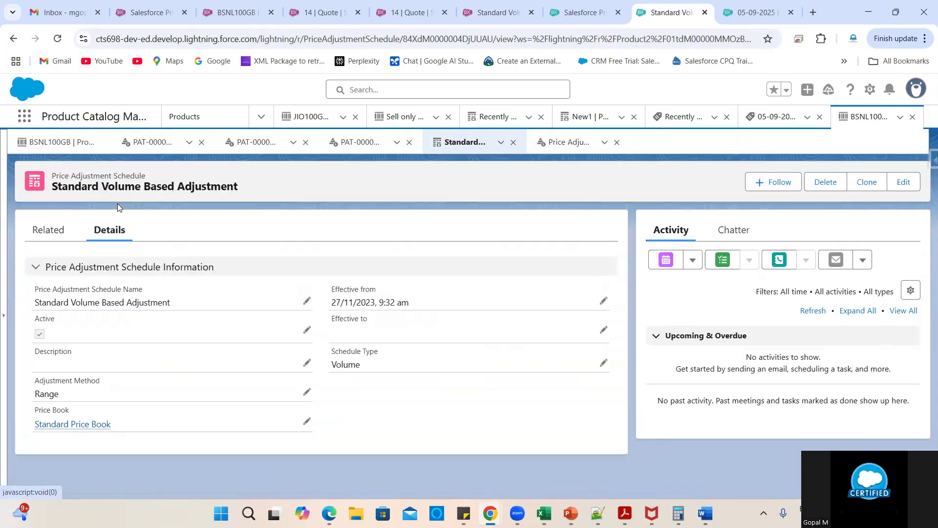
double_click(48, 342)
left_click(43, 338)
scroll(210, 379, "down", 2)
left_click(341, 454)
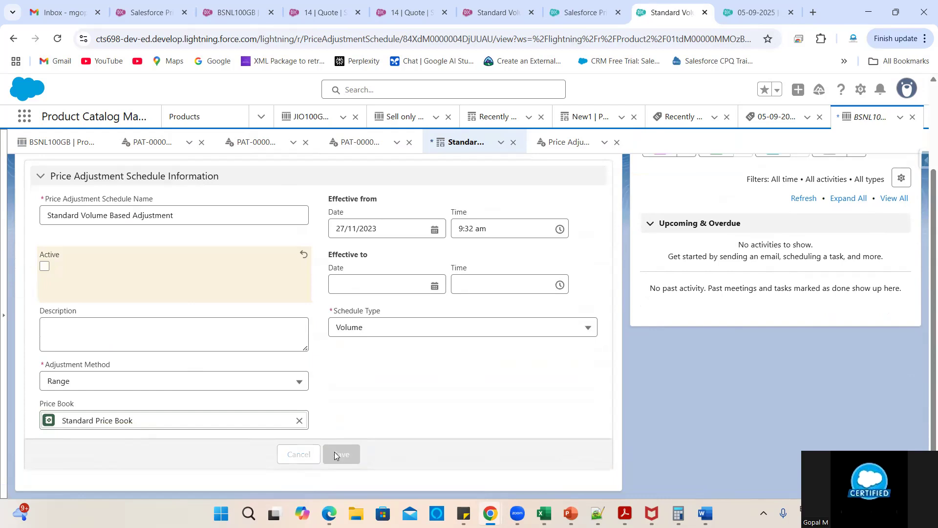
- Start a new tier from the full tiers list with product BSNL100GB and Percentage type
left_click(58, 234)
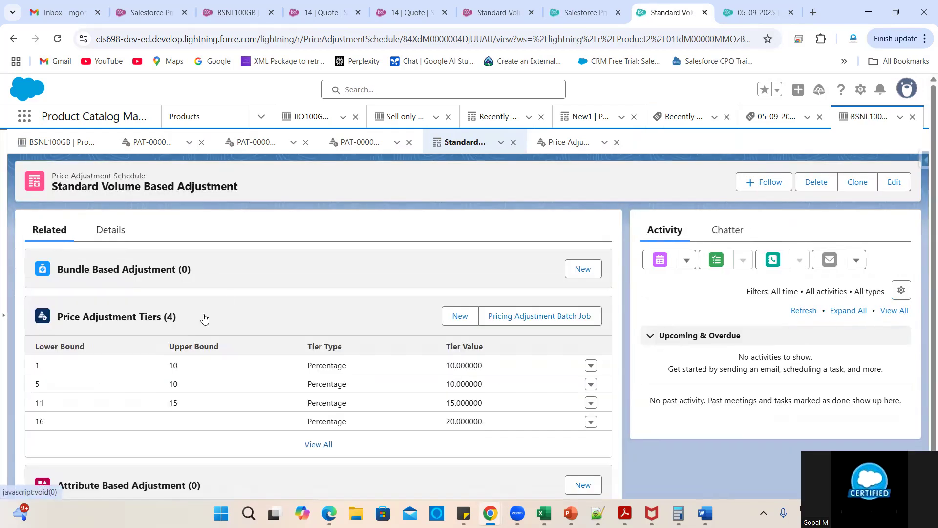
scroll(318, 430, "down", 1)
left_click(320, 423)
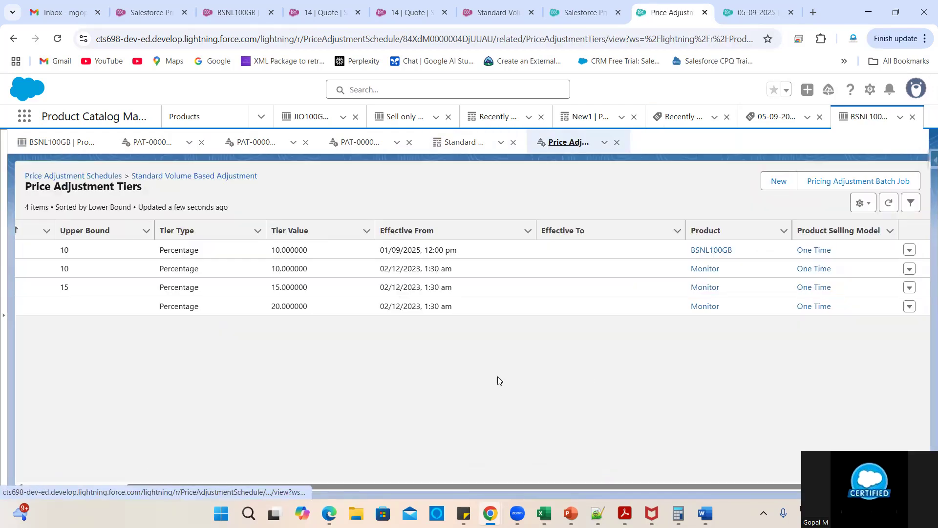
left_click(778, 181)
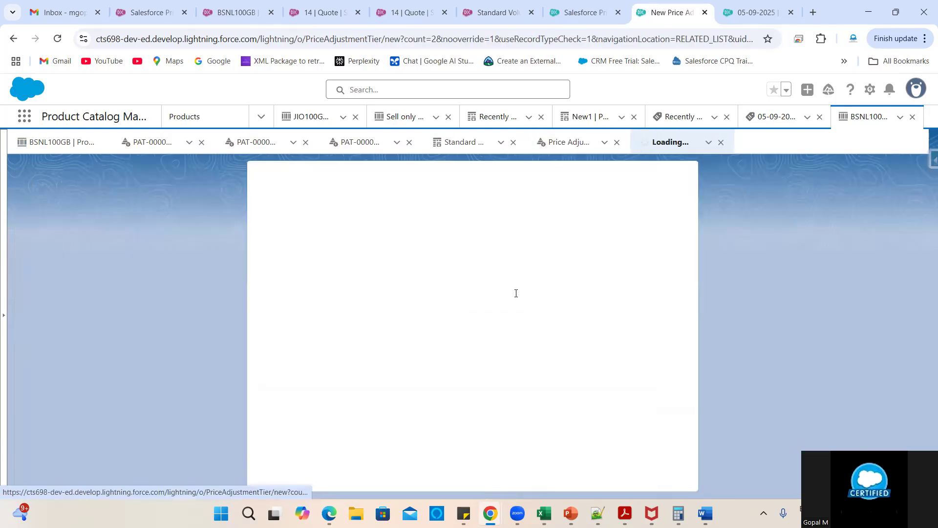
left_click(486, 275)
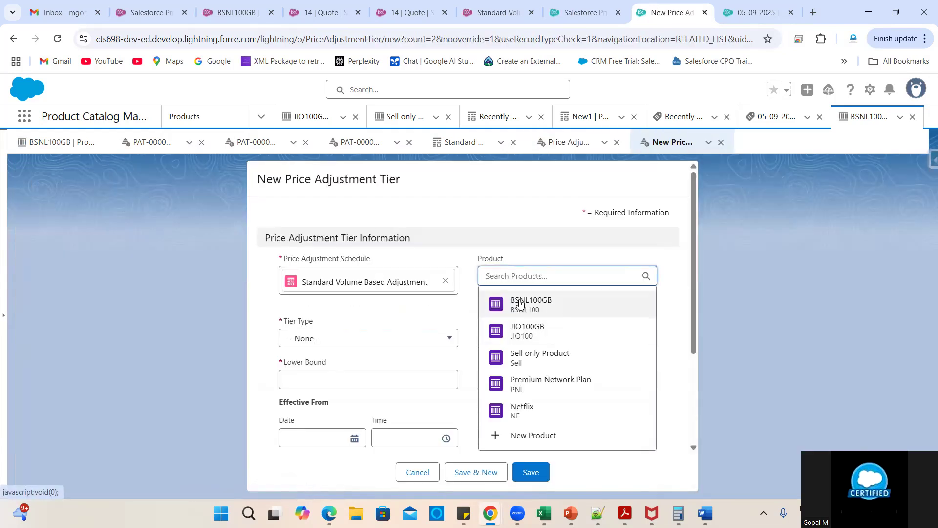
left_click(525, 305)
left_click(379, 337)
left_click(335, 387)
- Enter 20%, bounds 11–20, effective from 01/09/2025, One Time selling model, and save
left_click(507, 338)
type("20")
left_click(428, 376)
type("11")
left_click(528, 379)
type("20")
scroll(528, 380, "down", 3)
left_click(320, 304)
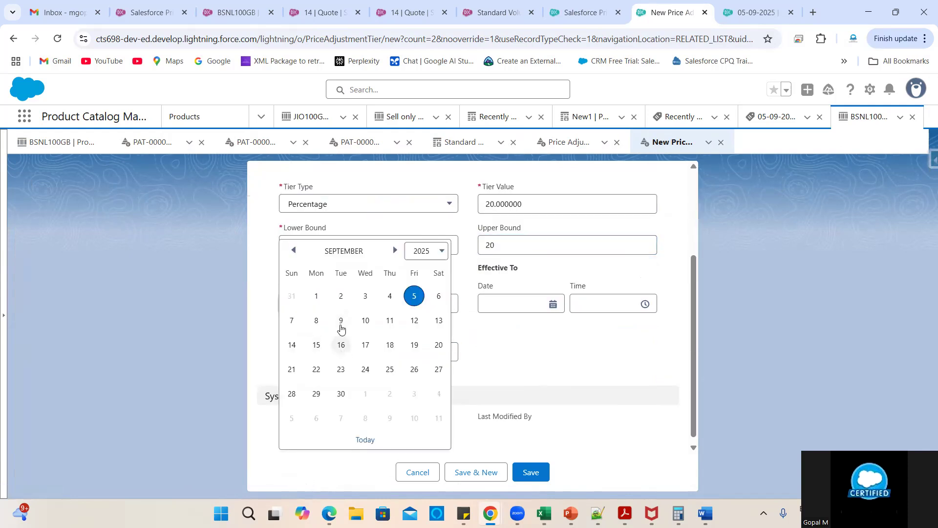
left_click(316, 296)
left_click(294, 352)
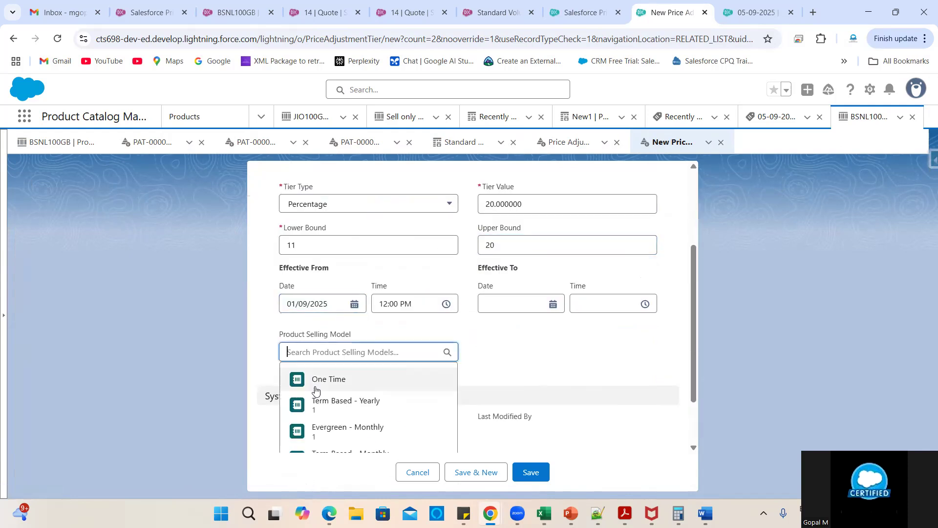
left_click(315, 387)
left_click(528, 471)
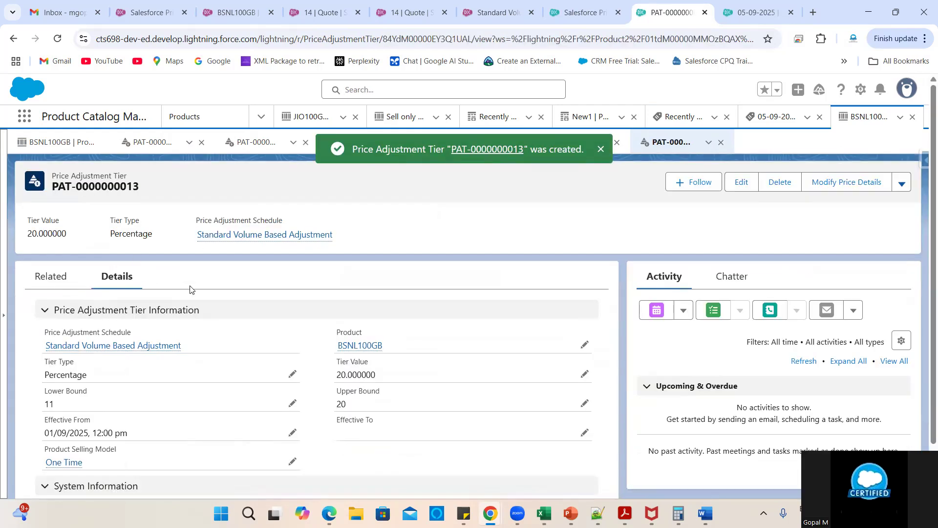
- Reactivate the schedule, save it, and switch to Pricing Setup
left_click(136, 348)
left_click(114, 218)
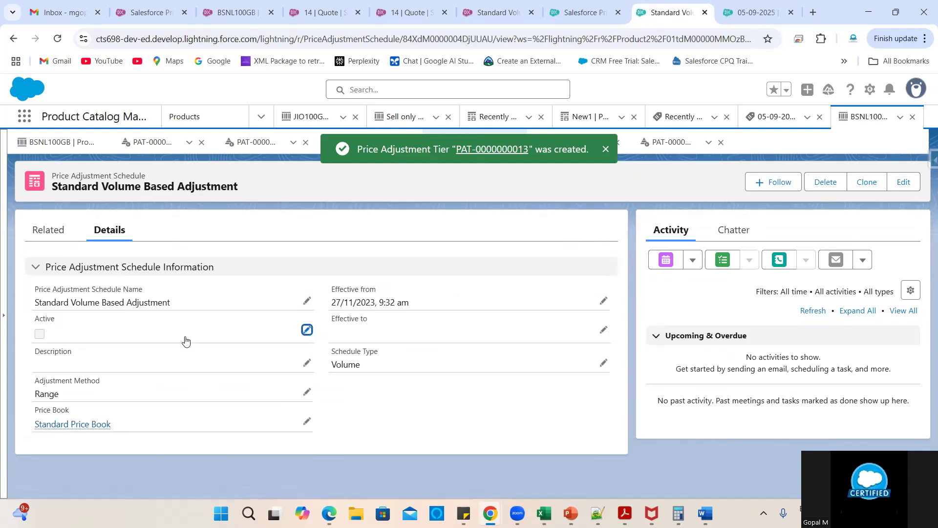
double_click(45, 338)
left_click(44, 335)
scroll(337, 450, "down", 2)
left_click(338, 450)
left_click(575, 7)
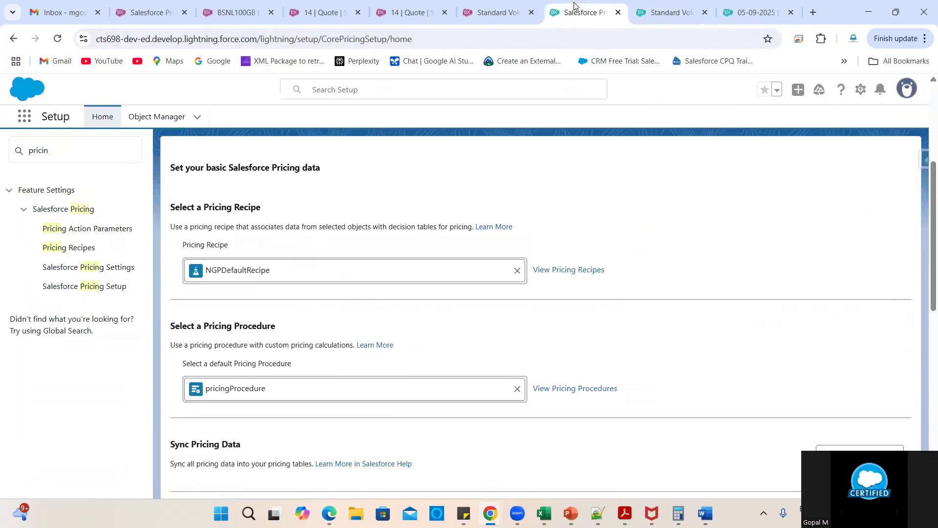
- Run and confirm Sync Pricing Data, then return to quote 05-09-2025
scroll(727, 375, "down", 2)
left_click(836, 350)
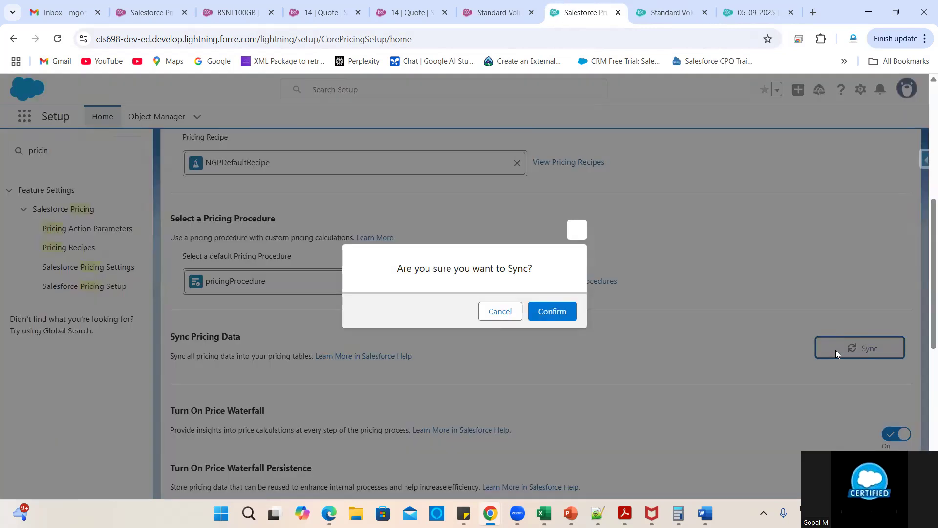
left_click(555, 312)
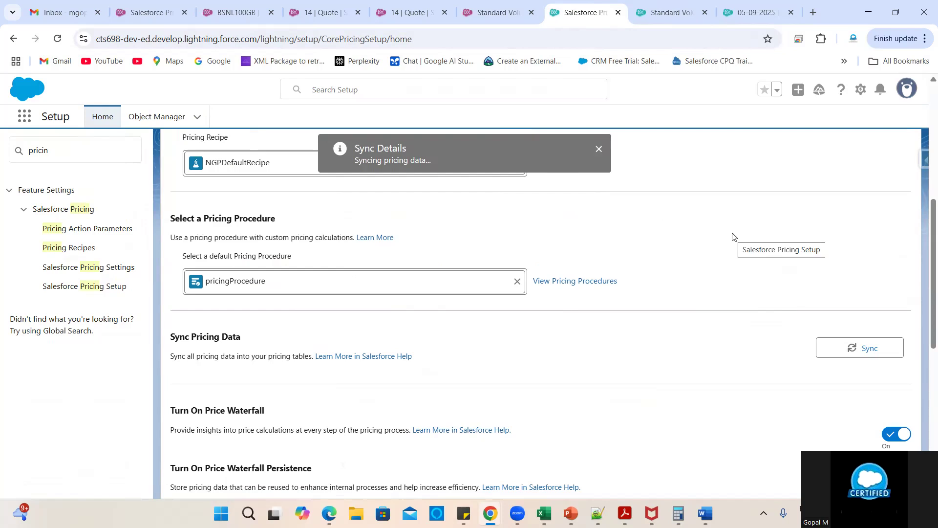
left_click(745, 14)
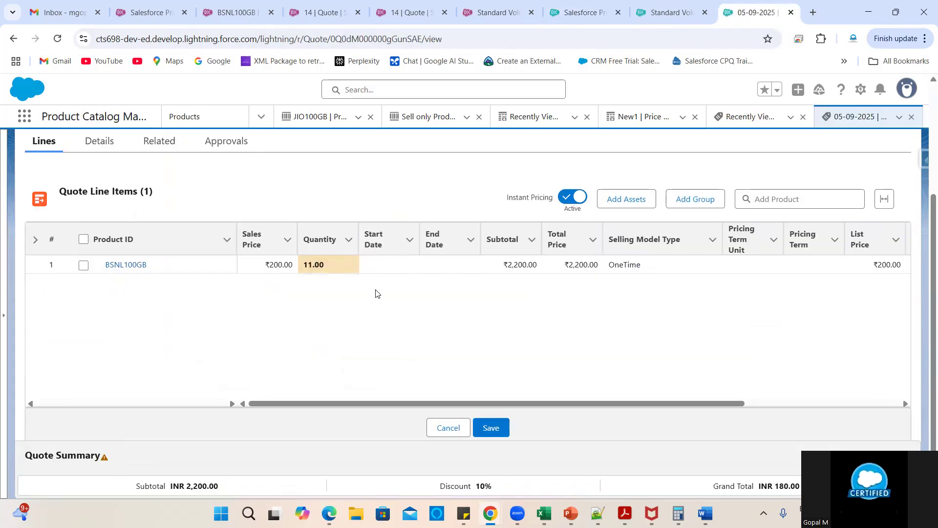
- Reload the quote, set the BSNL100GB line quantity to 15, and turn Instant Pricing on
left_click(55, 41)
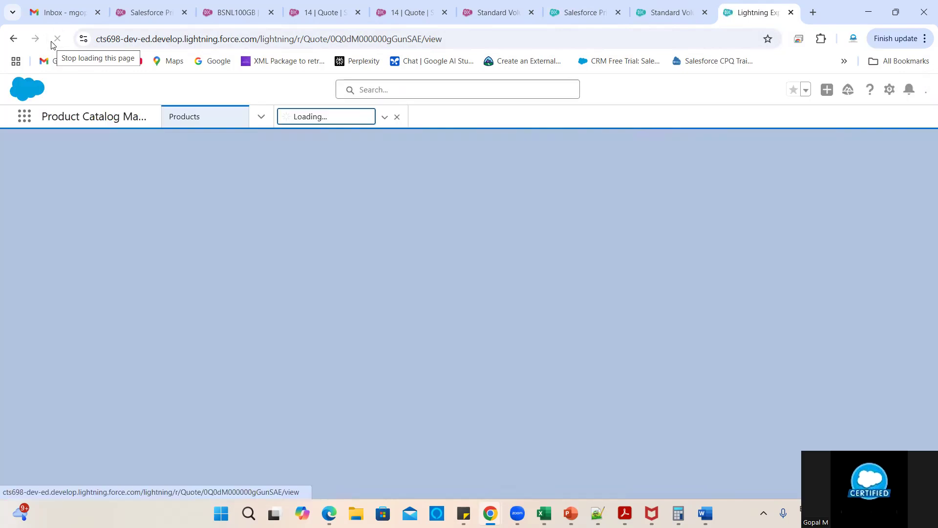
scroll(590, 341, "down", 3)
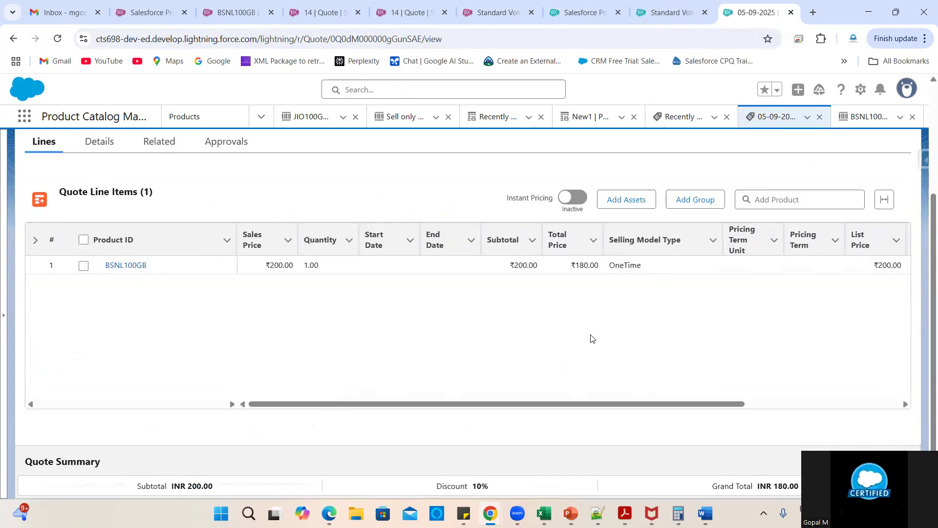
scroll(594, 338, "right", 5)
scroll(594, 339, "left", 5)
left_click(348, 266)
left_click(348, 267)
type("15")
scroll(713, 361, "right", 5)
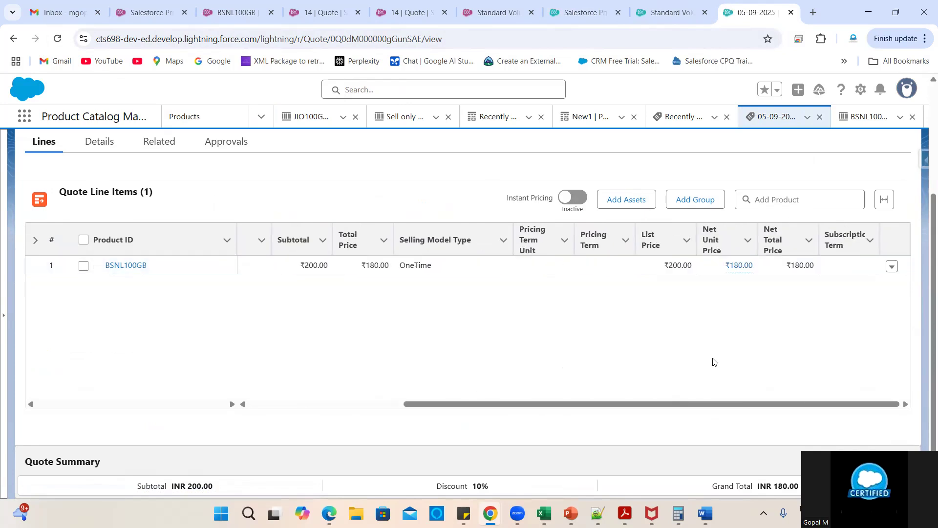
left_click(646, 418)
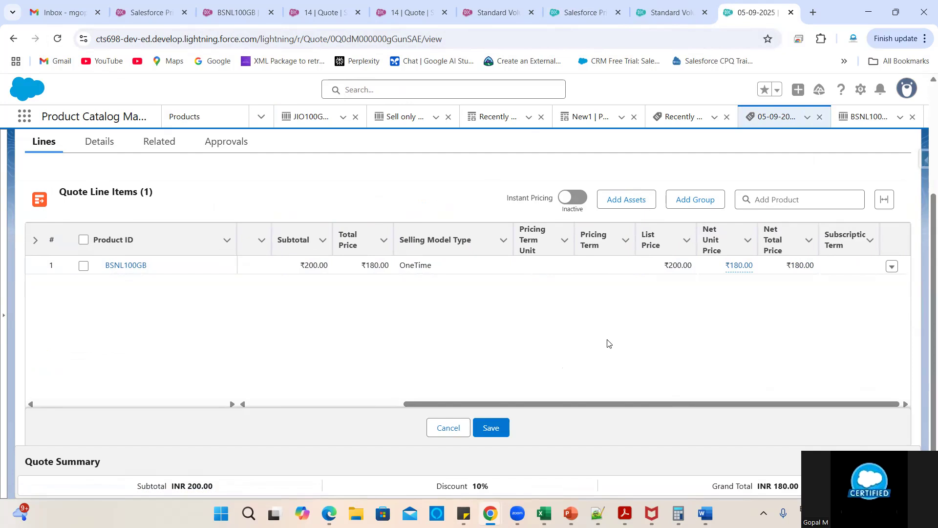
left_click(575, 203)
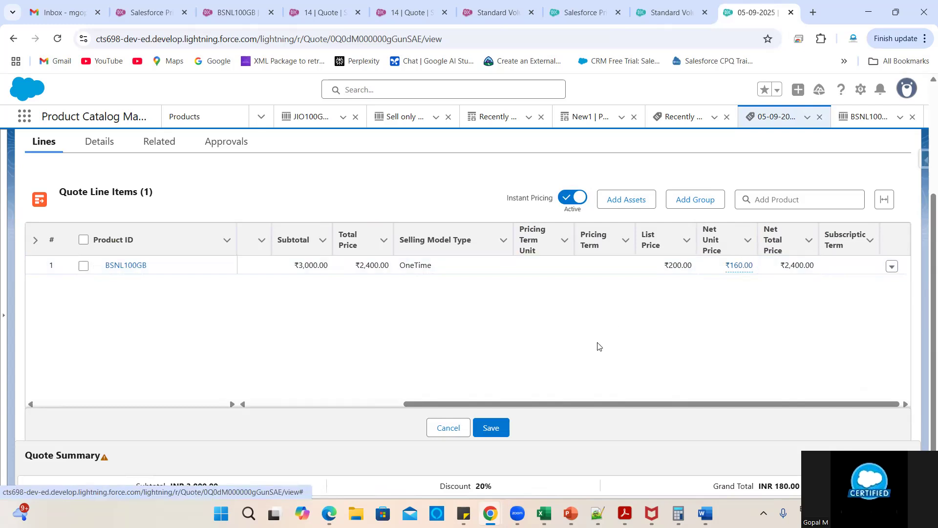
- Change the quantity to 1 and toggle Instant Pricing off and on
scroll(599, 346, "left", 5)
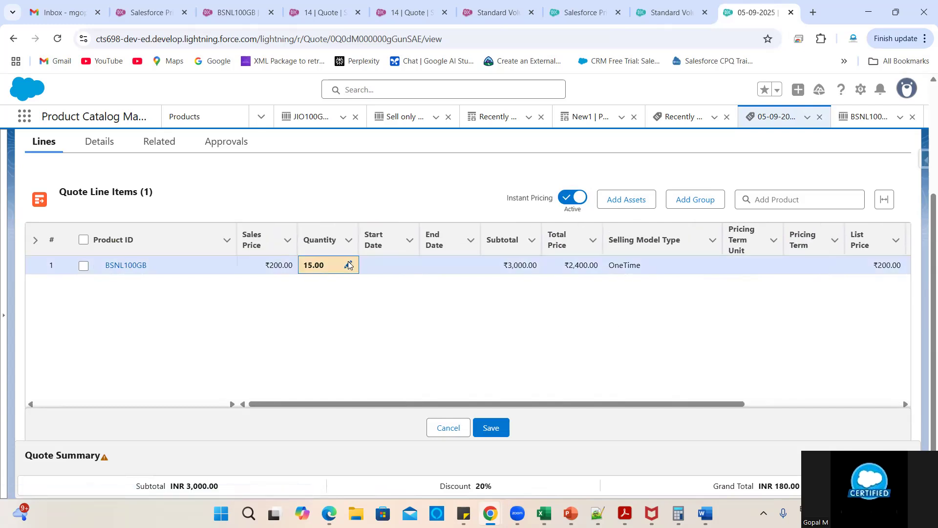
left_click(348, 265)
key("BackSpace")
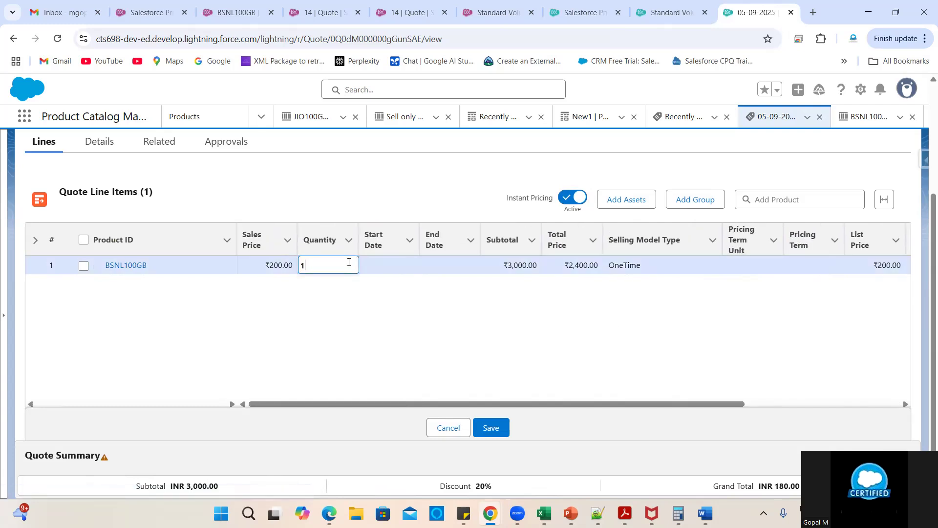
type("1")
left_click(606, 429)
scroll(747, 336, "right", 1)
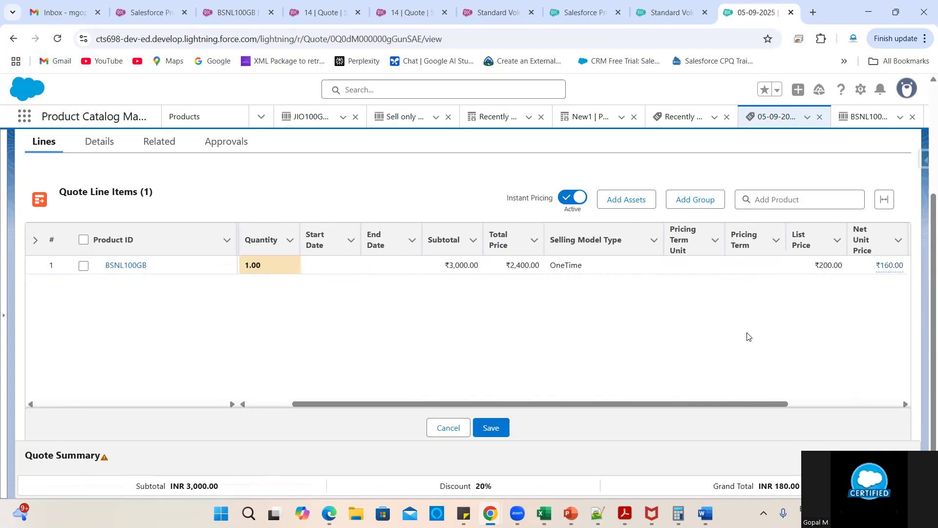
scroll(747, 337, "right", 2)
right_click(747, 337)
left_click(782, 388)
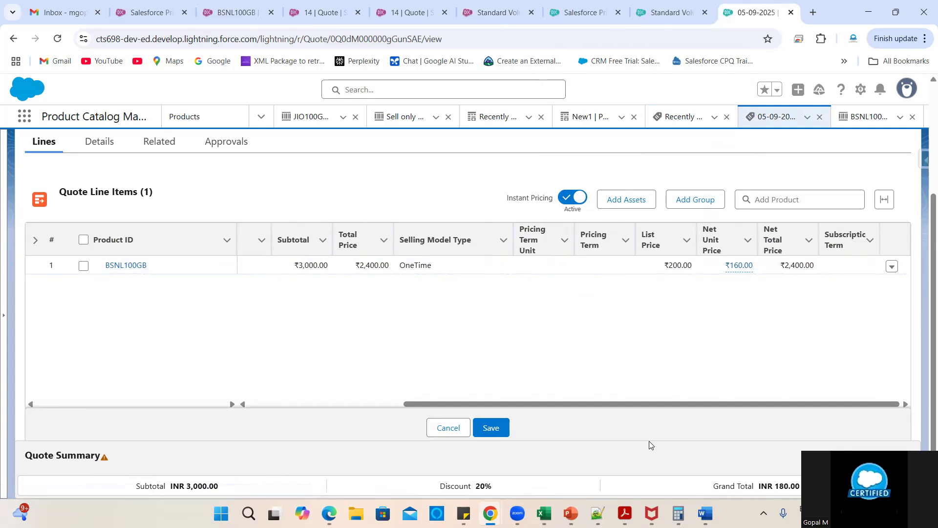
scroll(556, 324, "left", 3)
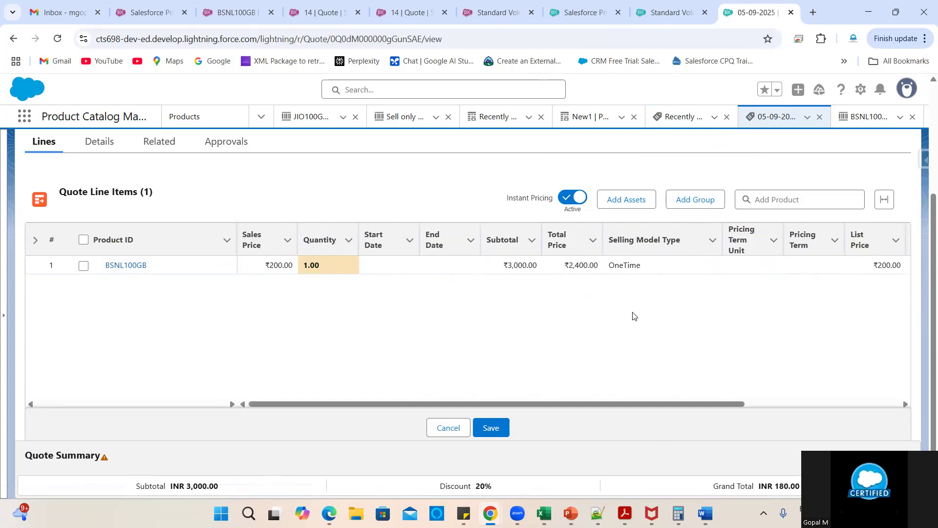
scroll(633, 315, "right", 3)
left_click(580, 202)
left_click(580, 202)
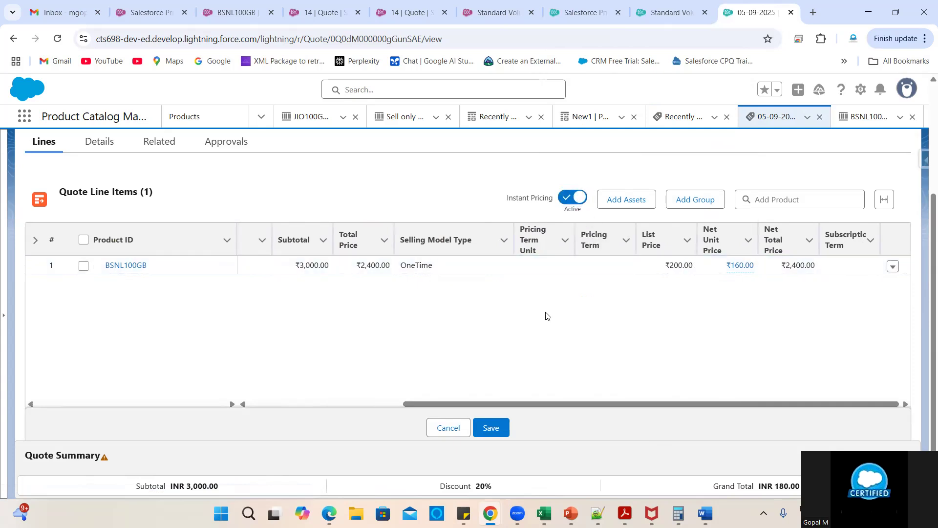
- Change the quantity to 5, toggle Instant Pricing off and on, and reload the quote
scroll(419, 268, "left", 3)
left_click(345, 265)
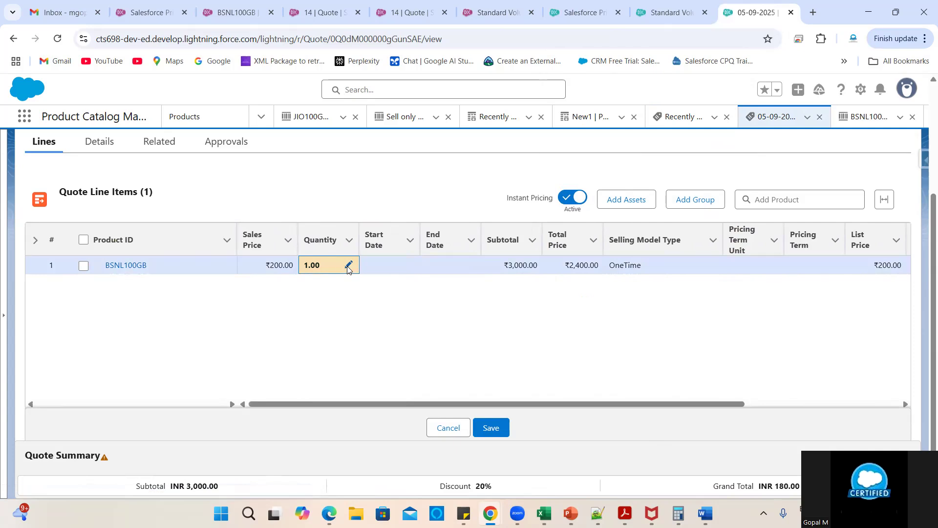
left_click(347, 266)
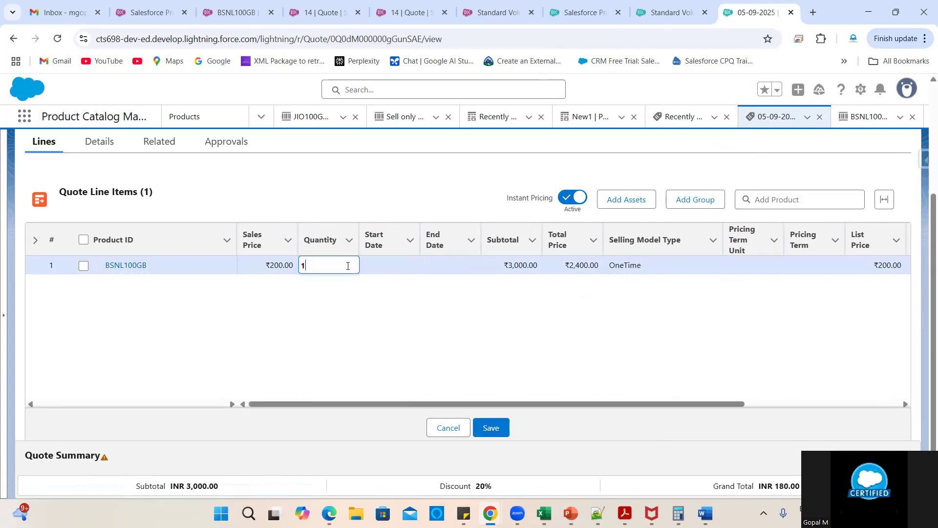
type("5")
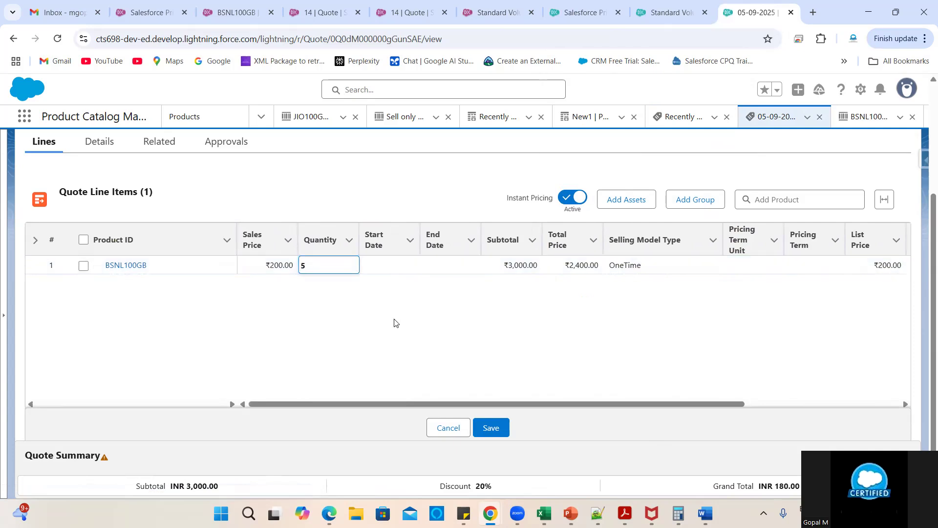
left_click(561, 422)
scroll(654, 335, "right", 4)
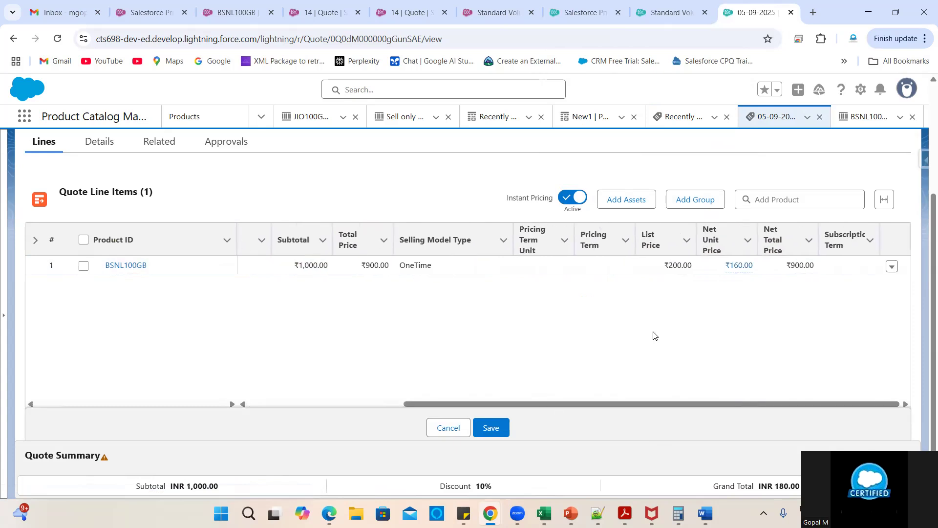
left_click(571, 197)
left_click(571, 197)
left_click(57, 39)
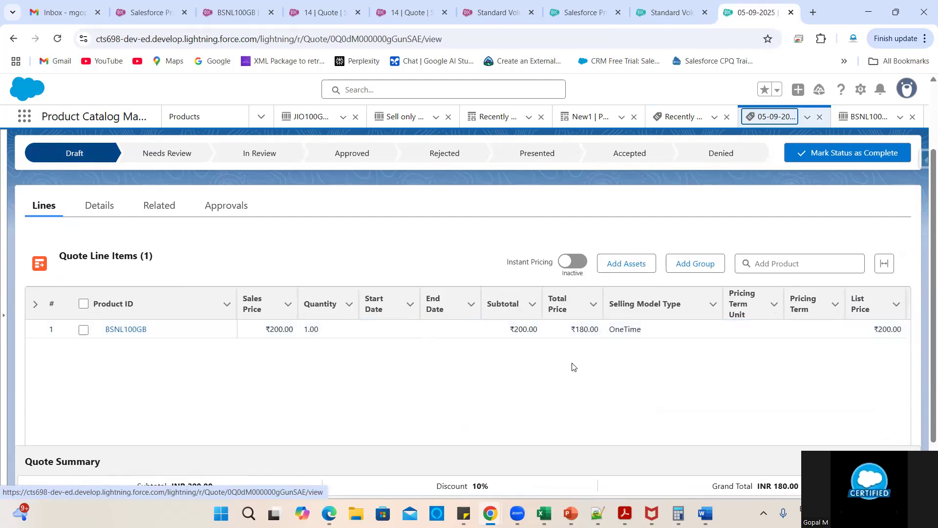
- Enter quantity 5 on the BSNL100GB line and check the Net Unit Price details
scroll(586, 370, "right", 5)
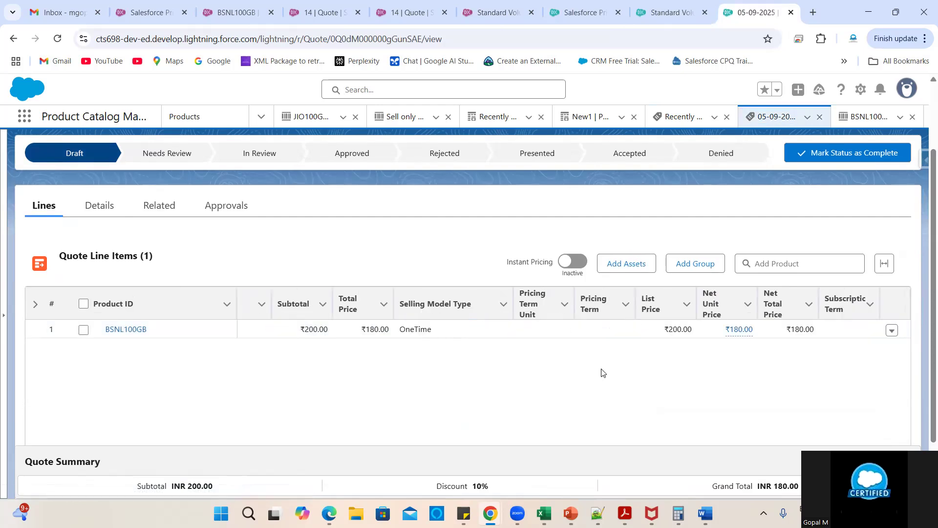
scroll(545, 389, "down", 1)
scroll(478, 379, "right", 5)
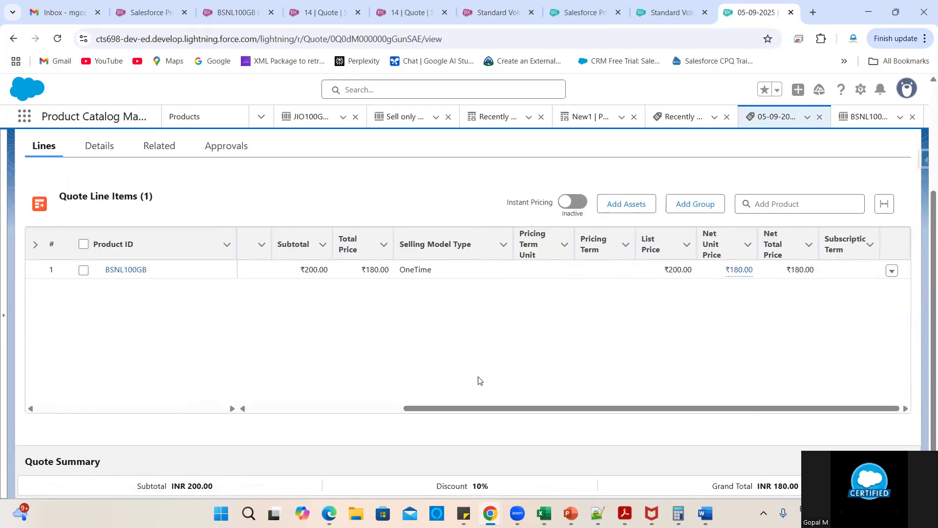
scroll(443, 330, "left", 5)
left_click(351, 271)
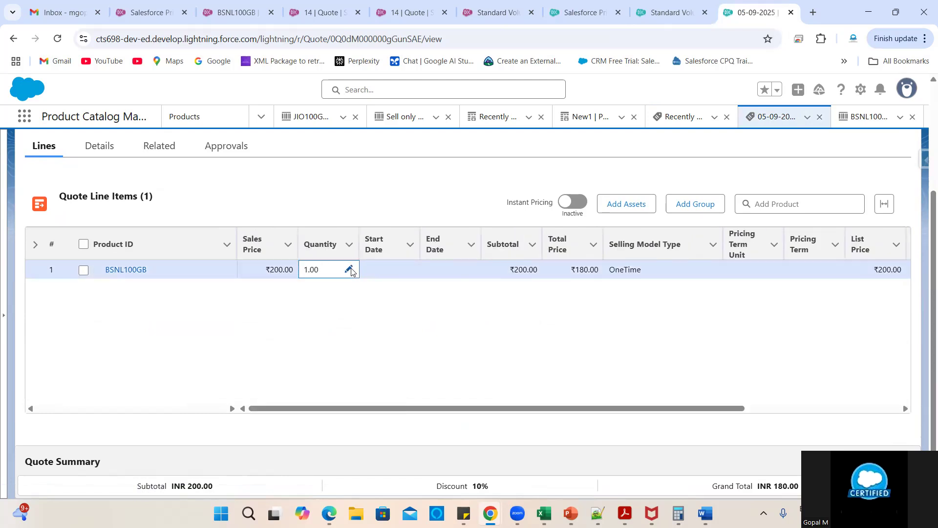
left_click(350, 270)
left_click(584, 418)
right_click(725, 333)
left_click(615, 330)
scroll(619, 371, "right", 5)
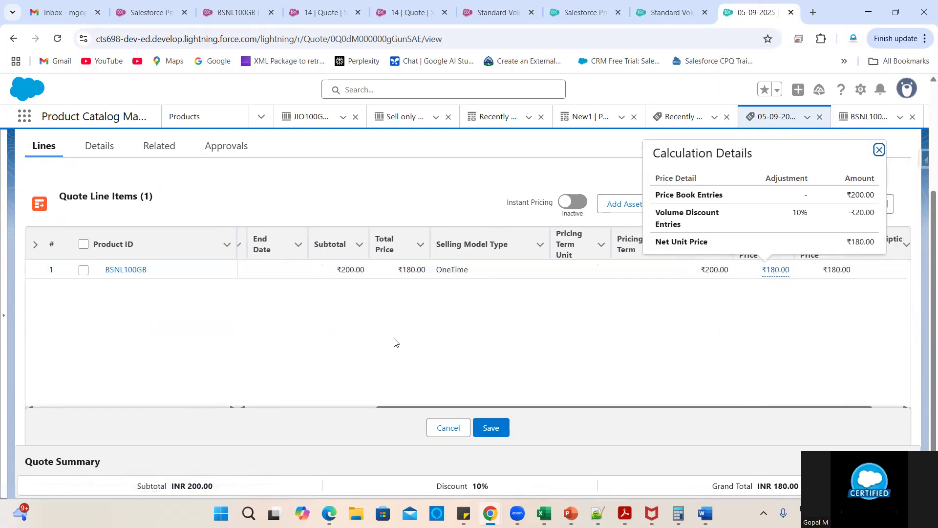
scroll(386, 347, "left", 5)
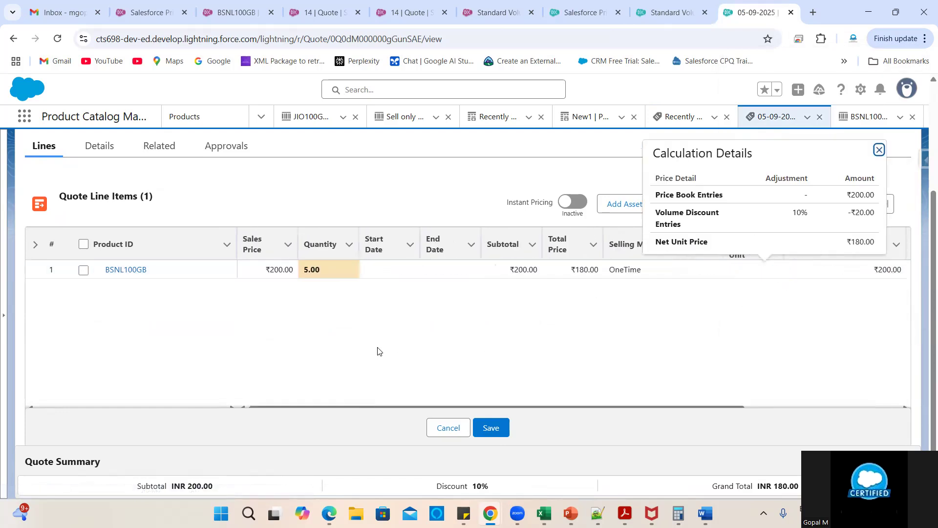
- Change the quantity to 11 with Instant Pricing active, giving ₹160 net unit, ₹1,760 total
left_click(349, 273)
key("BackSpace")
type("11")
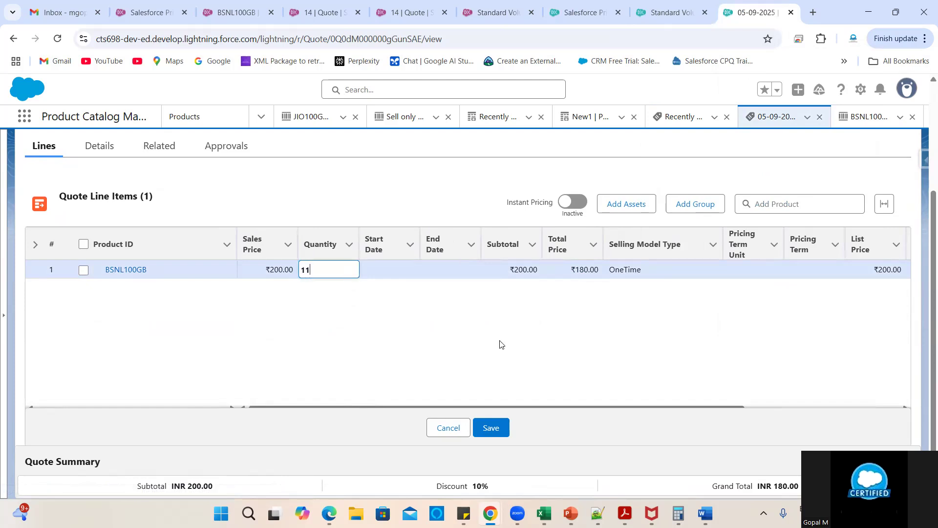
left_click(571, 207)
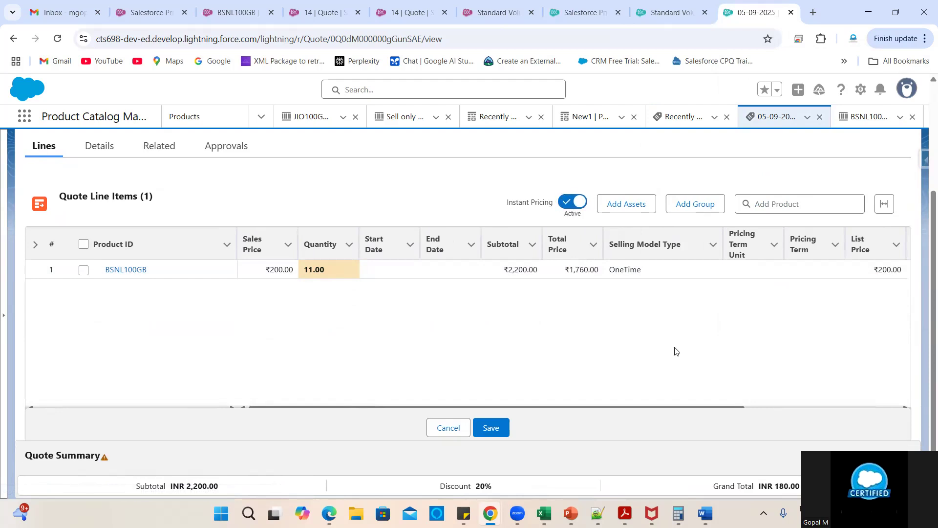
scroll(564, 363, "right", 5)
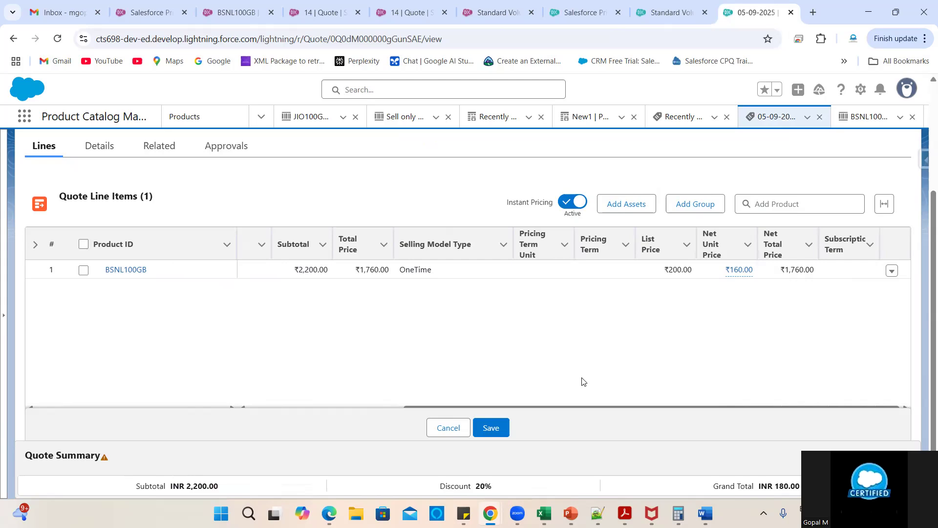
- Cancel the unsaved quote line edits, glance at the Excel Range and Slab tier sheet, then minimize Excel
left_click(454, 428)
left_click(751, 332)
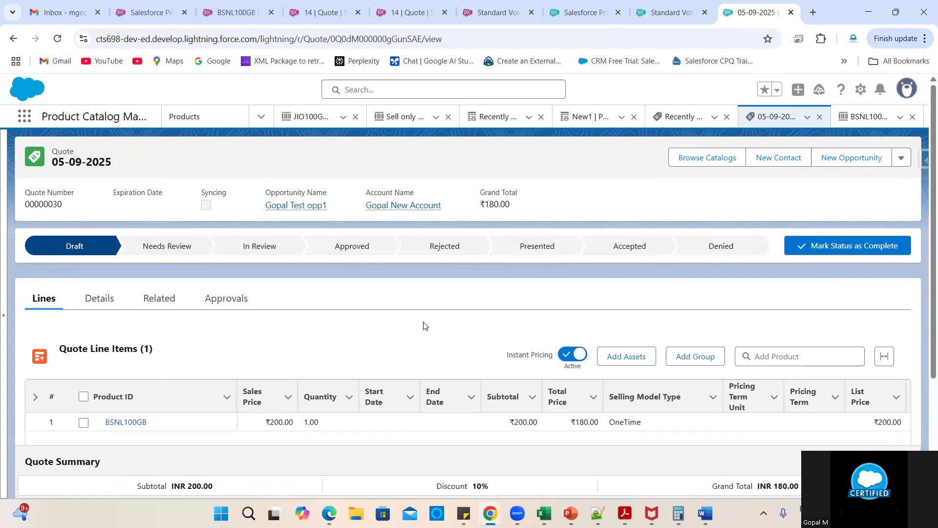
scroll(401, 327, "down", 2)
scroll(513, 352, "up", 2)
mouse_move(544, 513)
left_click(855, 460)
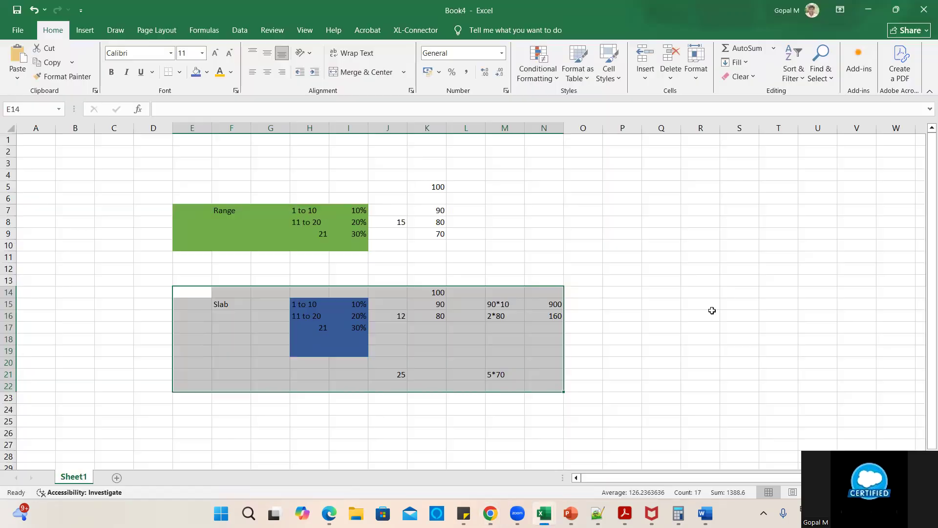
left_click(872, 14)
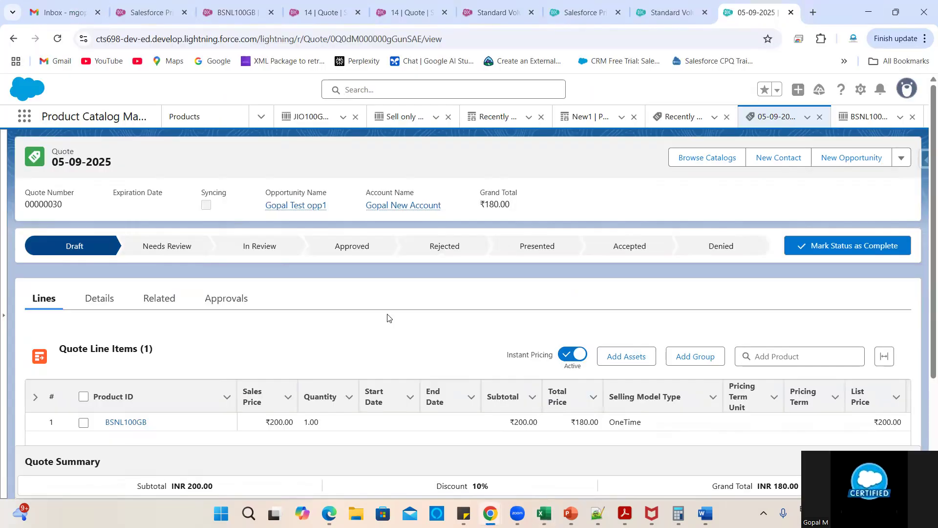
- Save the quote line items on 14 | Quote, then go to the Standard Volume schedule
left_click(414, 5)
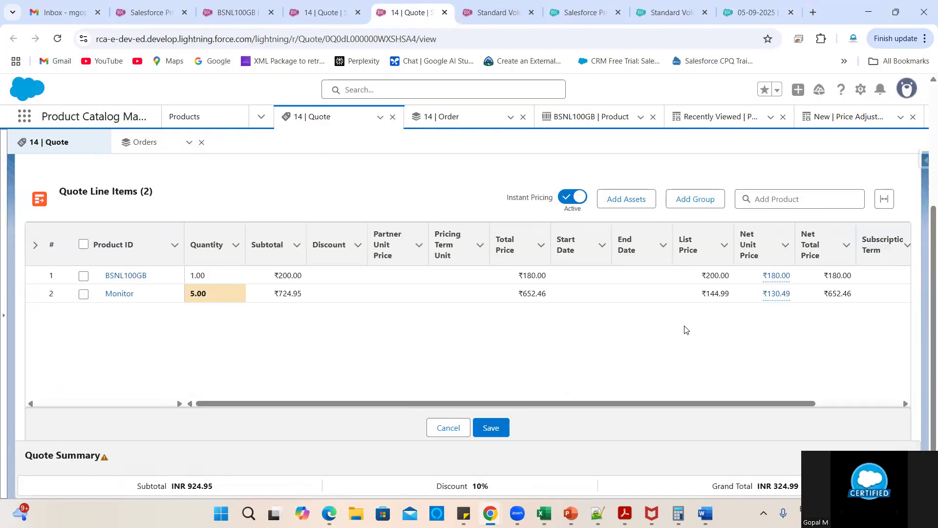
scroll(684, 330, "right", 3)
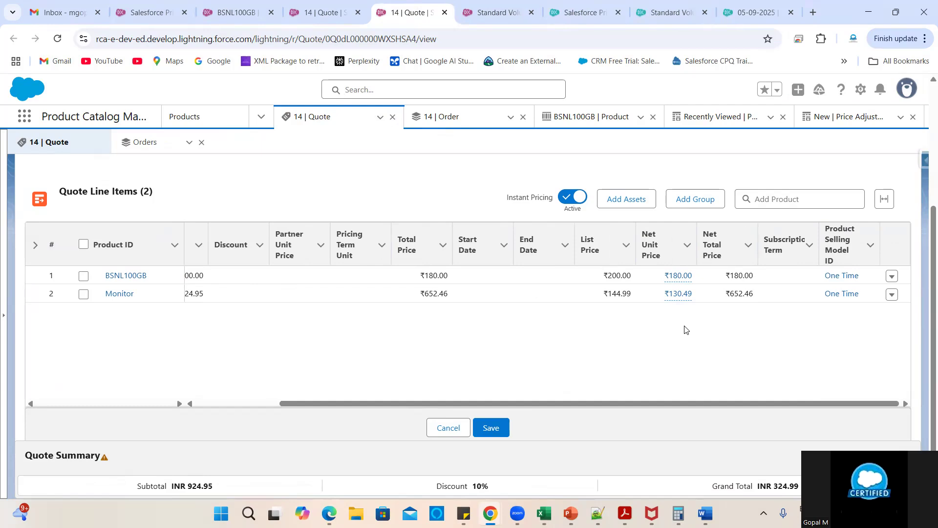
left_click(501, 427)
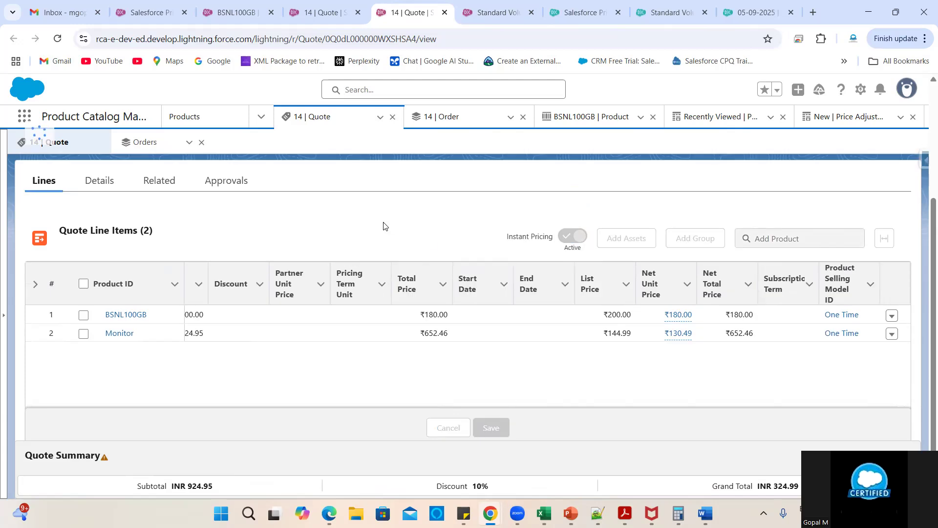
left_click(508, 9)
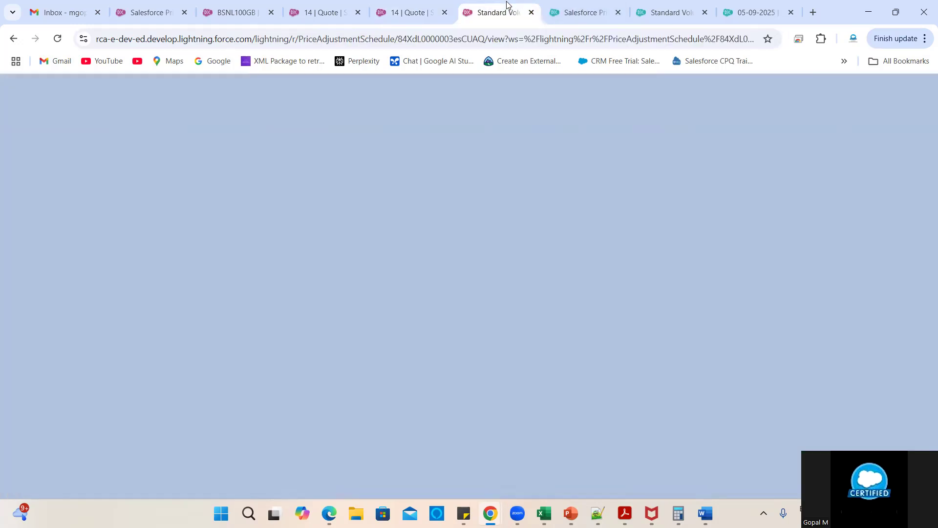
left_click(604, 365)
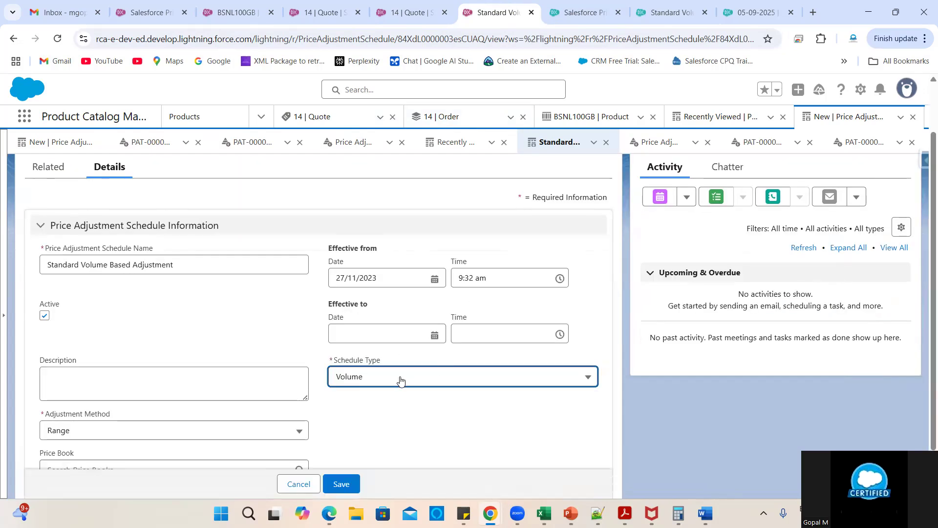
left_click(398, 380)
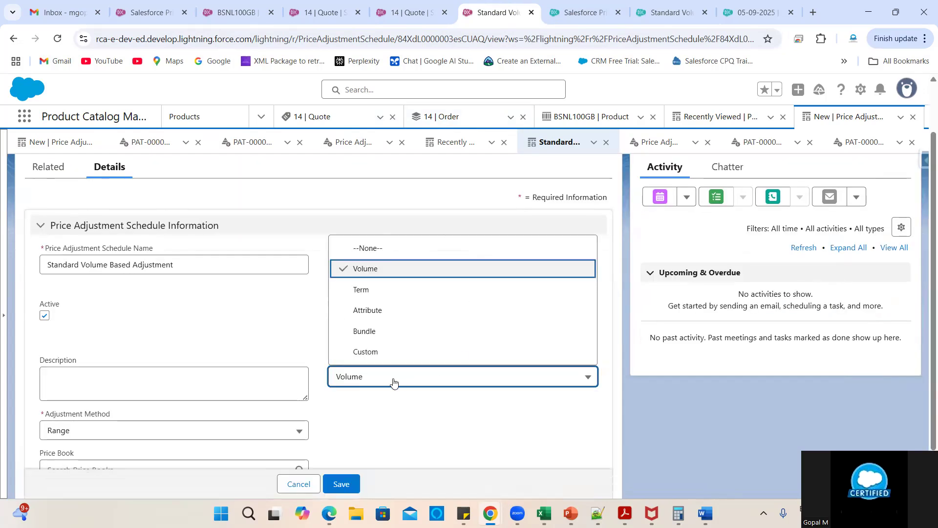
scroll(465, 352, "down", 1)
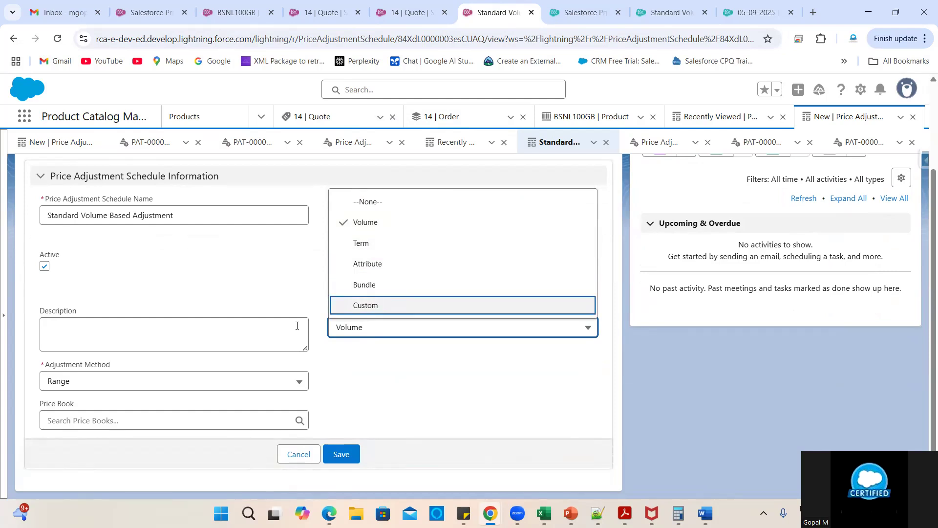
left_click(207, 383)
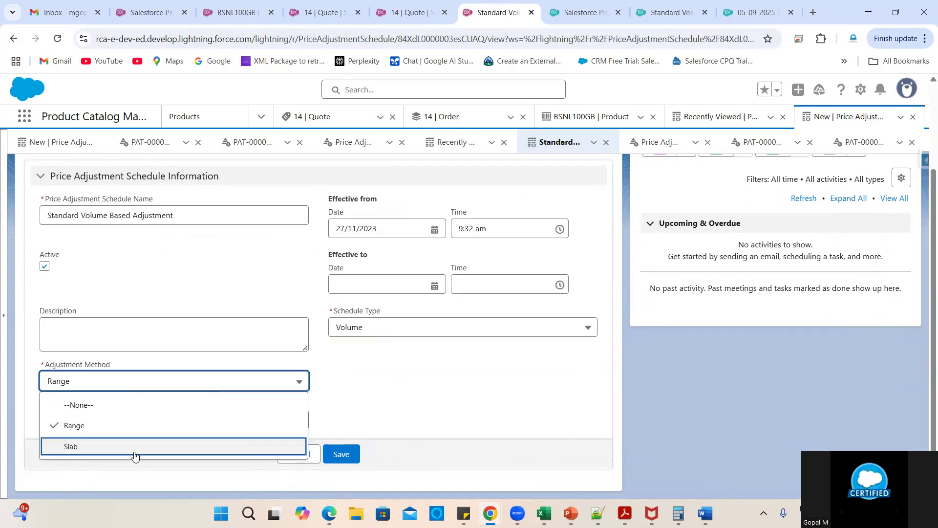
left_click(349, 333)
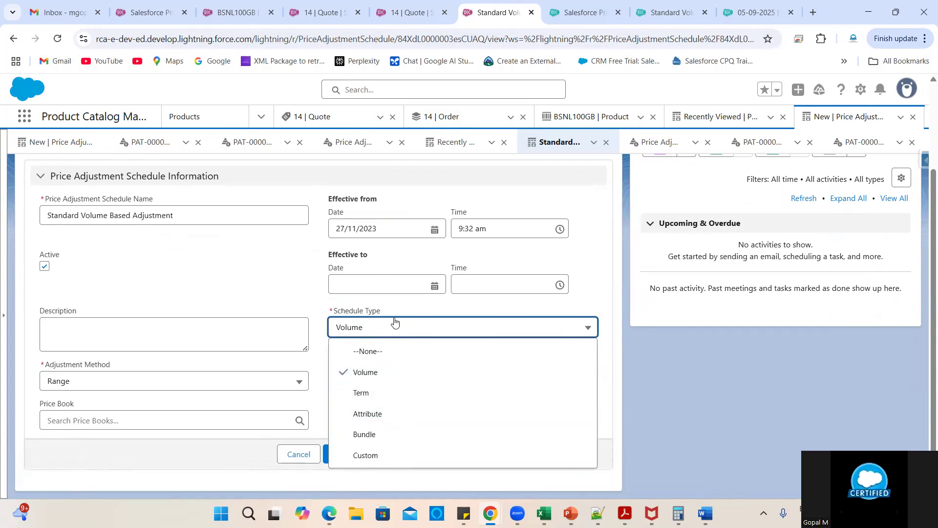
left_click(286, 305)
left_click(301, 456)
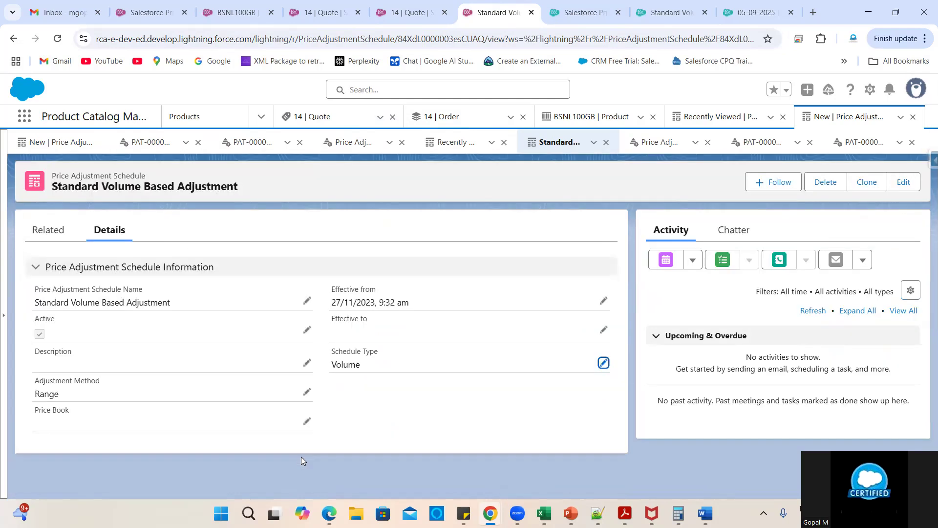